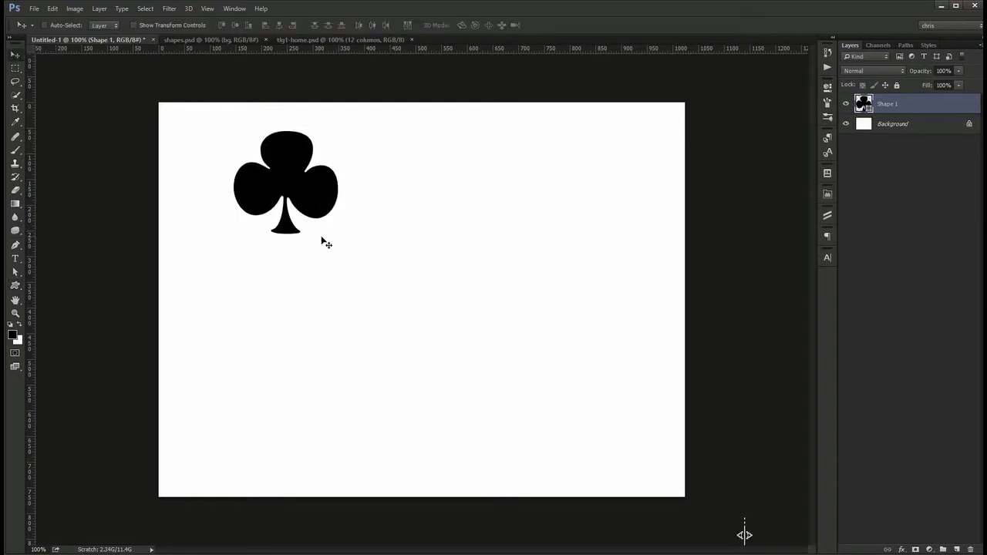
Scale the club shape up with Free Transform, and scale it back down to about 199 × 196 px
{"action": "key", "text": "ctrl+t"}
{"action": "key", "text": "Return"}
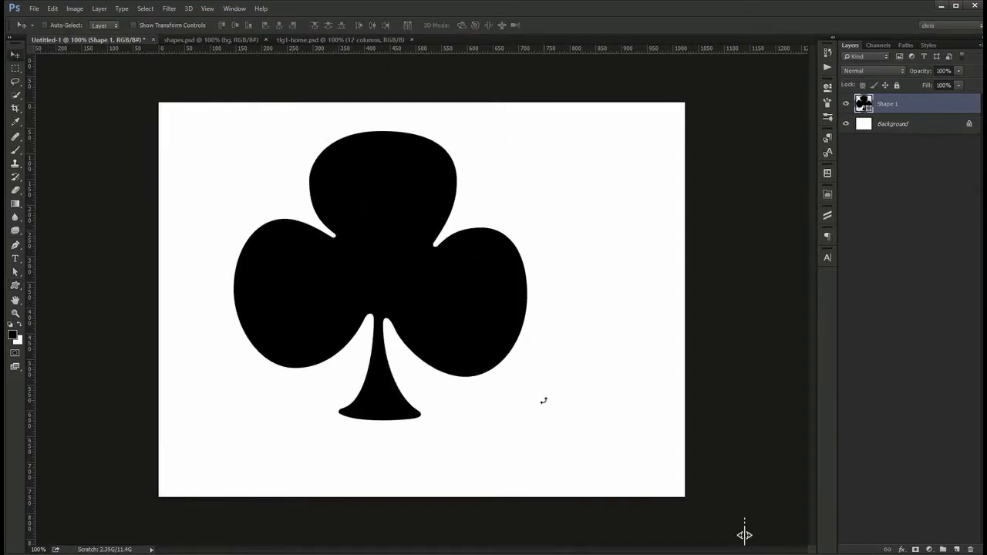
{"action": "key", "text": "ctrl+t"}
{"action": "key", "text": "Return"}
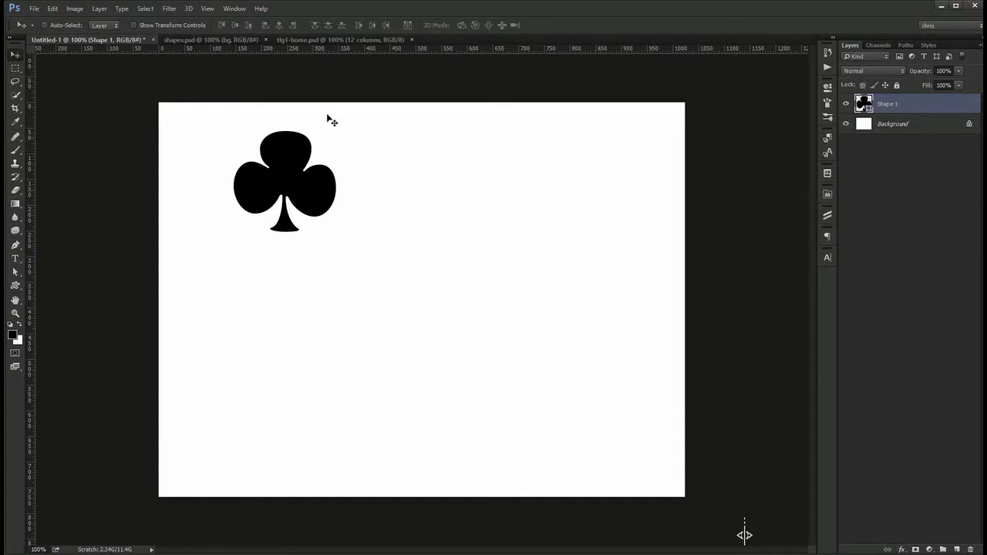
Switch to tlg1-home.psd and examine how shapes build the page layout, selecting the header background shape layer
{"action": "left_click", "coordinate": [362, 40]}
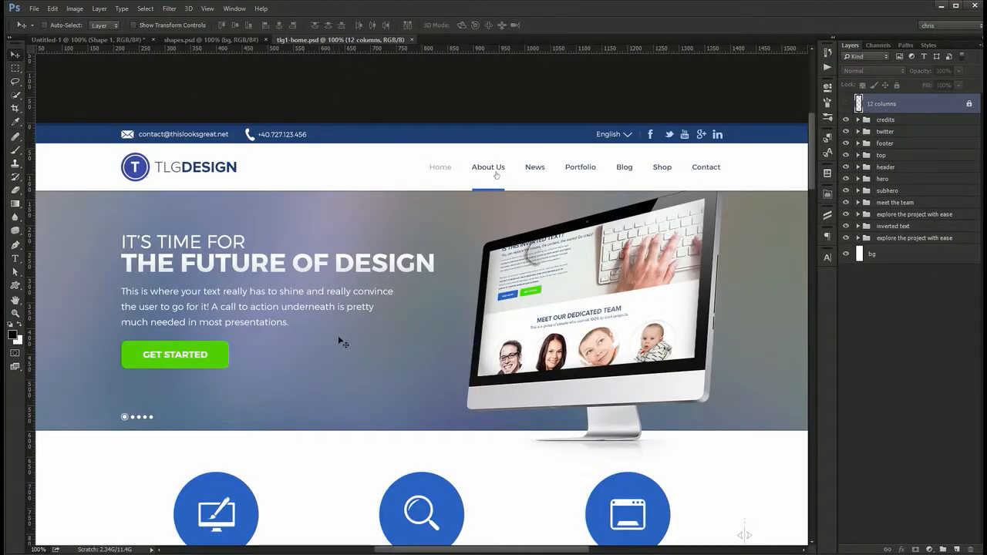
{"action": "scroll", "coordinate": [342, 345], "scroll_direction": "down", "scroll_amount": 3}
{"action": "scroll", "coordinate": [339, 351], "scroll_direction": "up", "scroll_amount": 1}
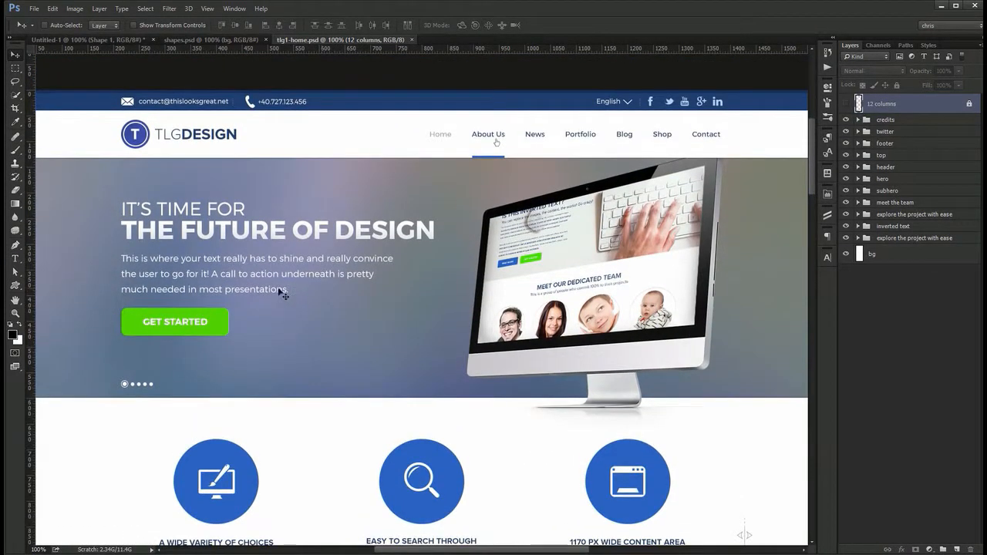
{"action": "mouse_move", "coordinate": [223, 318]}
{"action": "left_mouse_down"}
{"action": "mouse_move", "coordinate": [262, 318]}
{"action": "mouse_move", "coordinate": [213, 331]}
{"action": "mouse_move", "coordinate": [217, 306]}
{"action": "mouse_move", "coordinate": [223, 318]}
{"action": "left_mouse_up"}
{"action": "left_click", "coordinate": [345, 140], "text": "ctrl"}
{"action": "left_click_drag", "start_coordinate": [322, 139], "coordinate": [505, 149]}
{"action": "left_click_drag", "start_coordinate": [480, 144], "coordinate": [460, 150]}
{"action": "key", "text": "ctrl+z"}
{"action": "left_click_drag", "start_coordinate": [672, 249], "coordinate": [417, 182]}
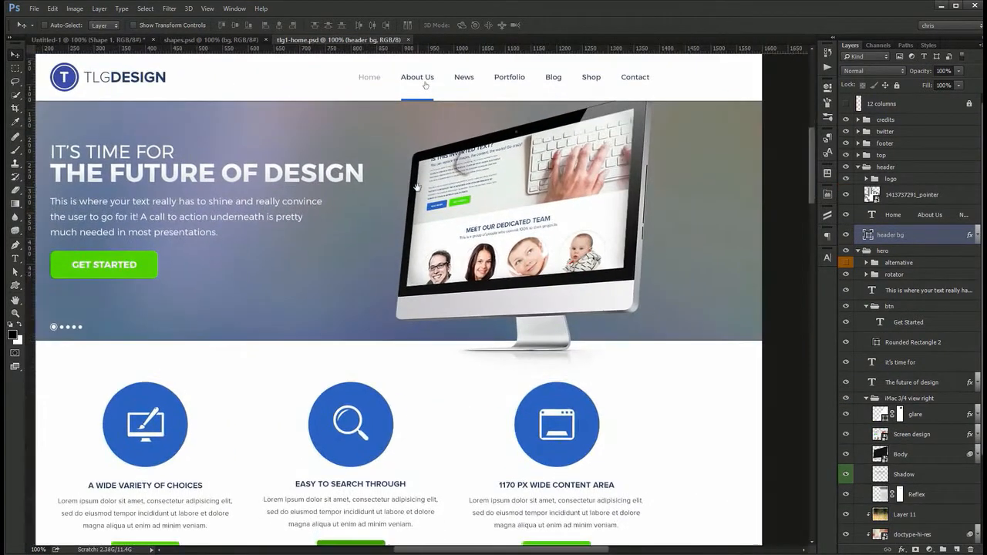
{"action": "mouse_move", "coordinate": [412, 103]}
{"action": "left_mouse_down"}
{"action": "mouse_move", "coordinate": [425, 93]}
{"action": "mouse_move", "coordinate": [416, 101]}
{"action": "left_mouse_up"}
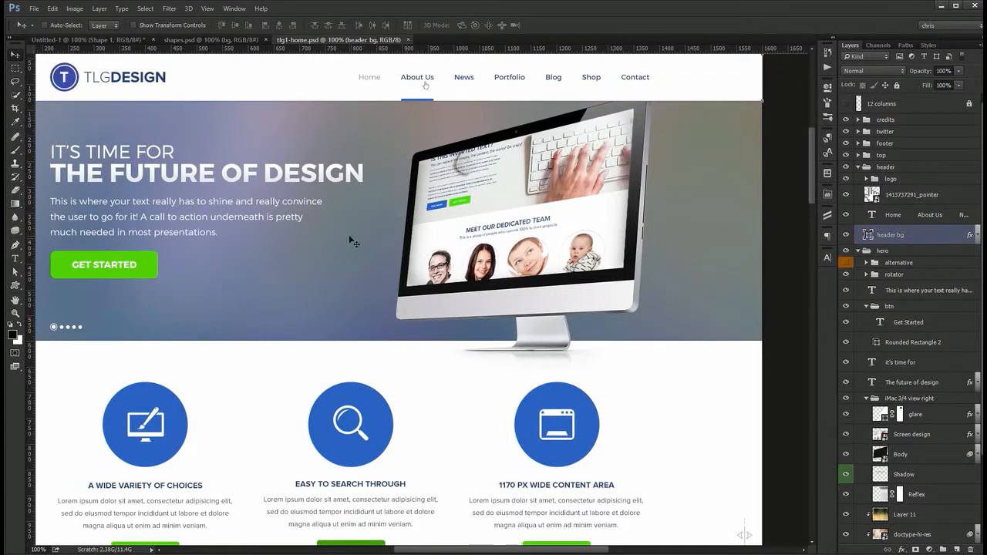
Return to Untitled-1 and look through the custom shape presets and the available shape tools, keeping the Custom Shape Tool
{"action": "left_click", "coordinate": [102, 39]}
{"action": "key", "text": "a"}
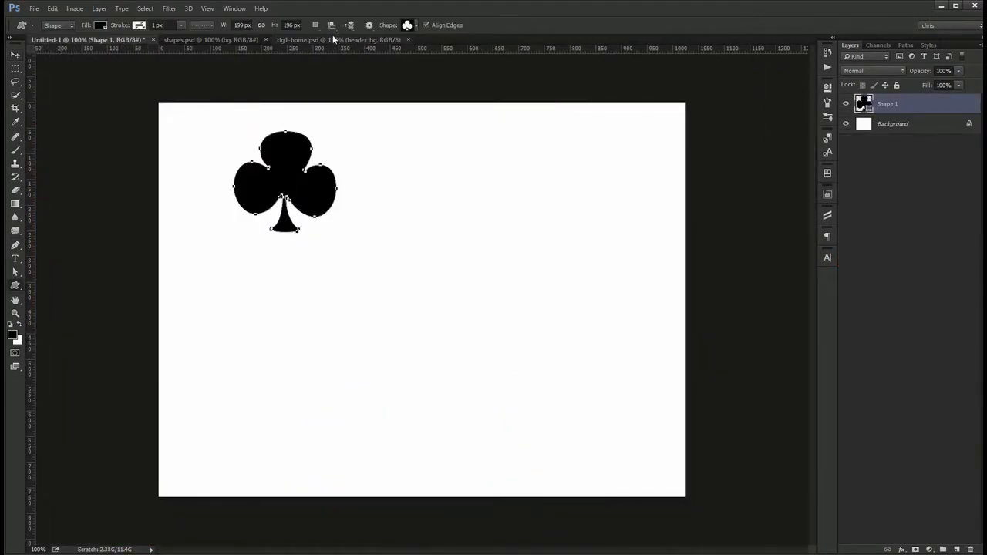
{"action": "left_click", "coordinate": [407, 26]}
{"action": "scroll", "coordinate": [401, 176], "scroll_direction": "down", "scroll_amount": 3}
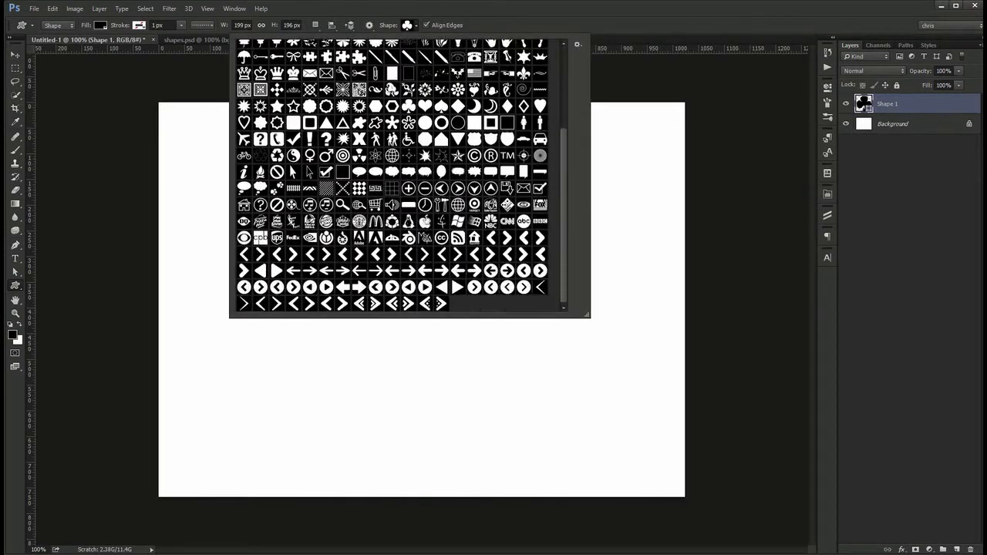
{"action": "left_click", "coordinate": [15, 287]}
{"action": "right_click", "coordinate": [15, 287]}
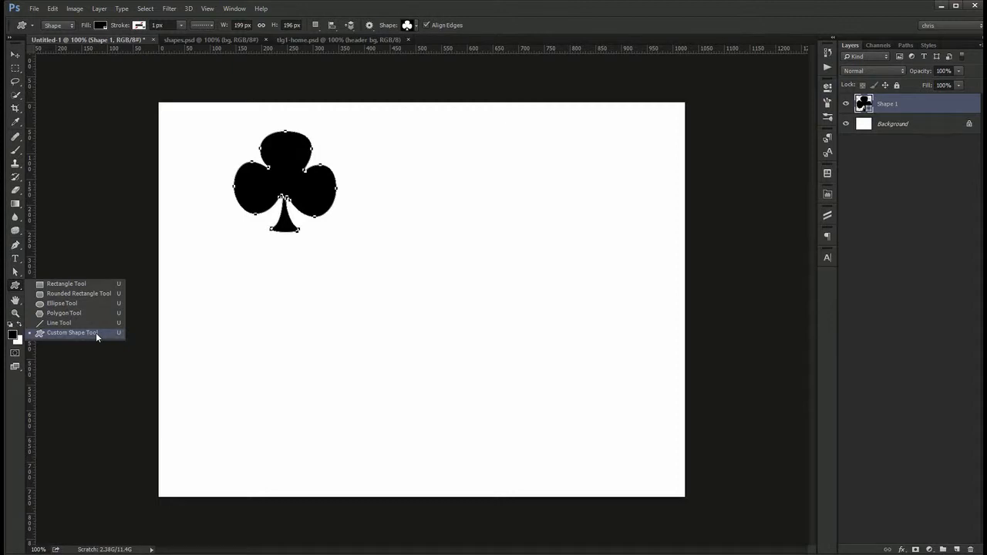
{"action": "left_click", "coordinate": [96, 332]}
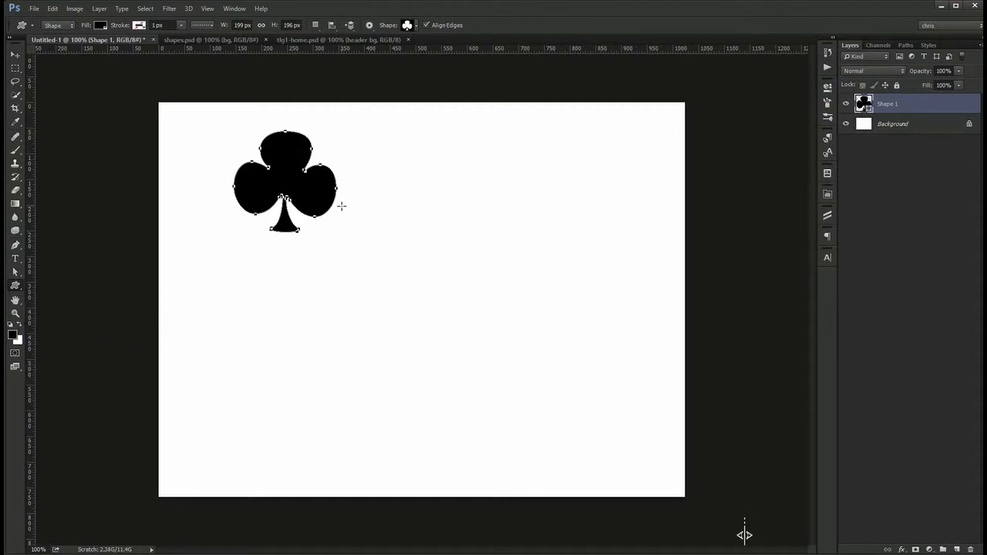
Remove the club shape from the canvas and choose the Rectangle Tool in Shape mode with no stroke
{"action": "key", "text": "ctrl+z"}
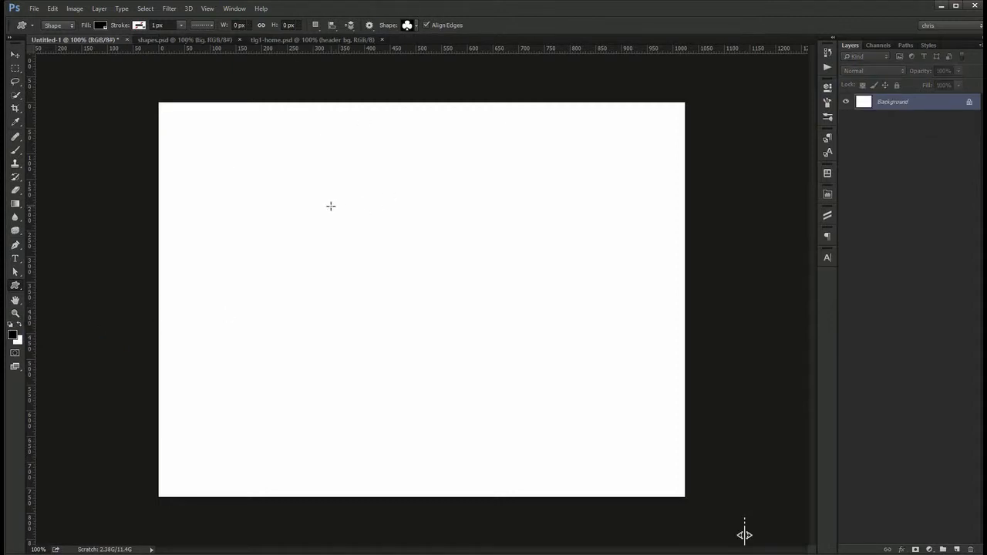
{"action": "key", "text": "v"}
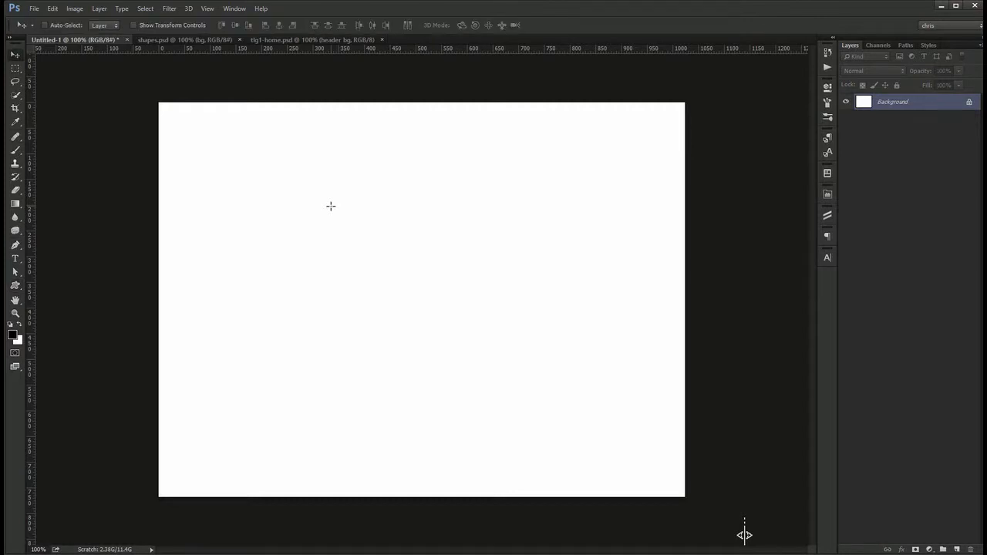
{"action": "left_click", "coordinate": [15, 285]}
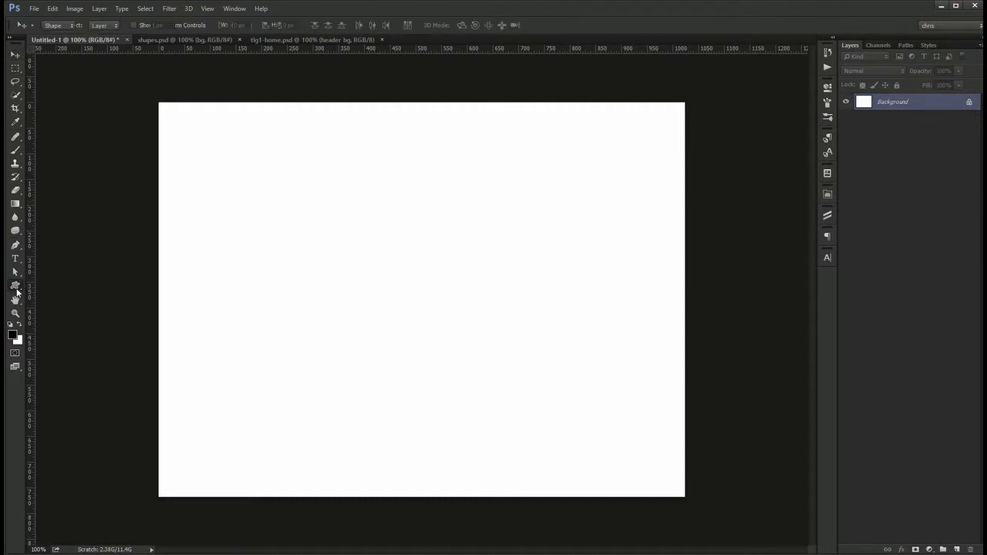
{"action": "left_click", "coordinate": [44, 284]}
{"action": "left_click", "coordinate": [63, 24]}
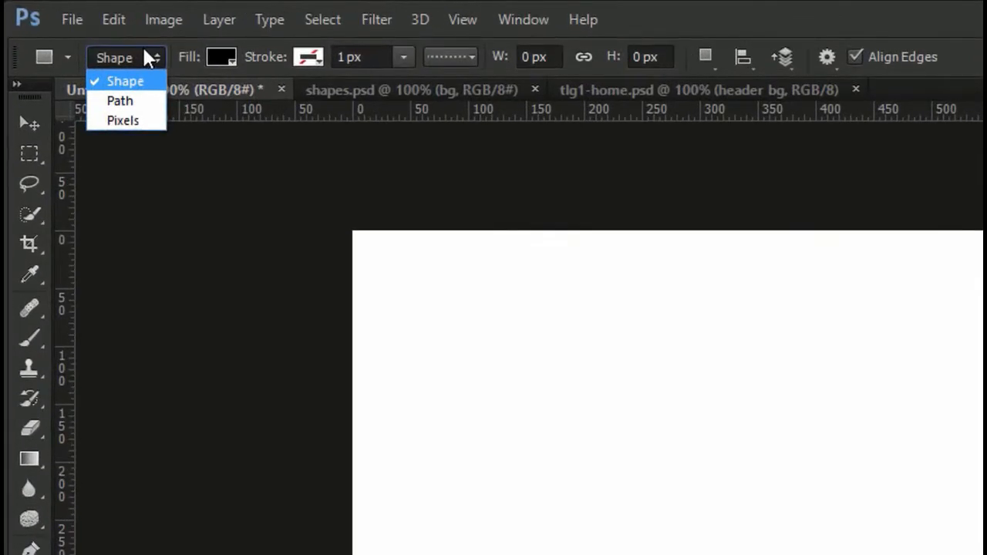
{"action": "left_click", "coordinate": [144, 51]}
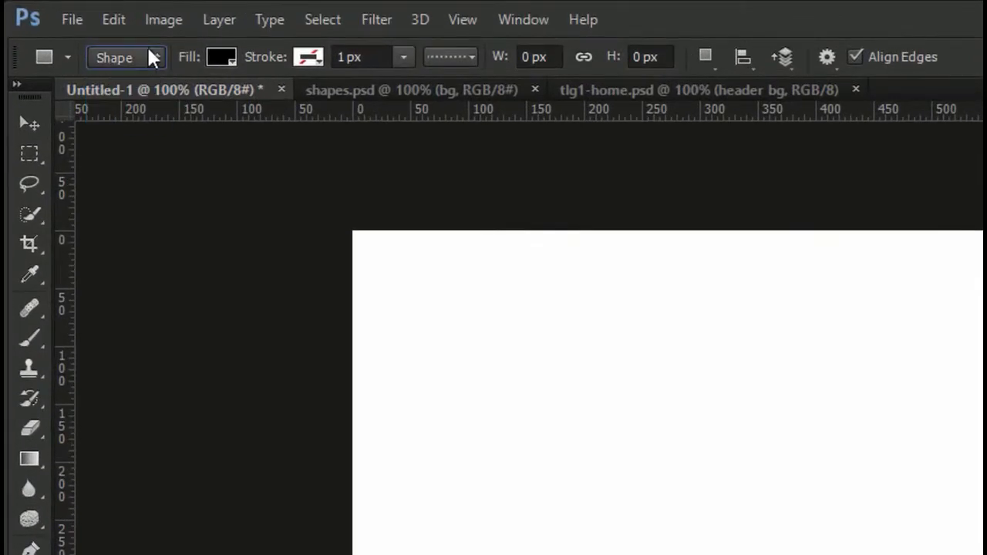
{"action": "left_click", "coordinate": [311, 60]}
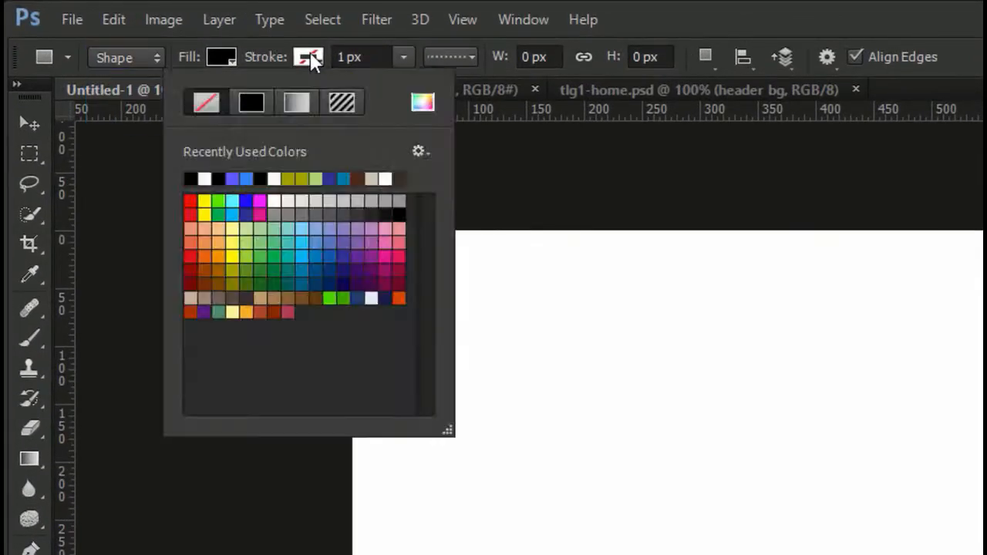
{"action": "left_click", "coordinate": [311, 60]}
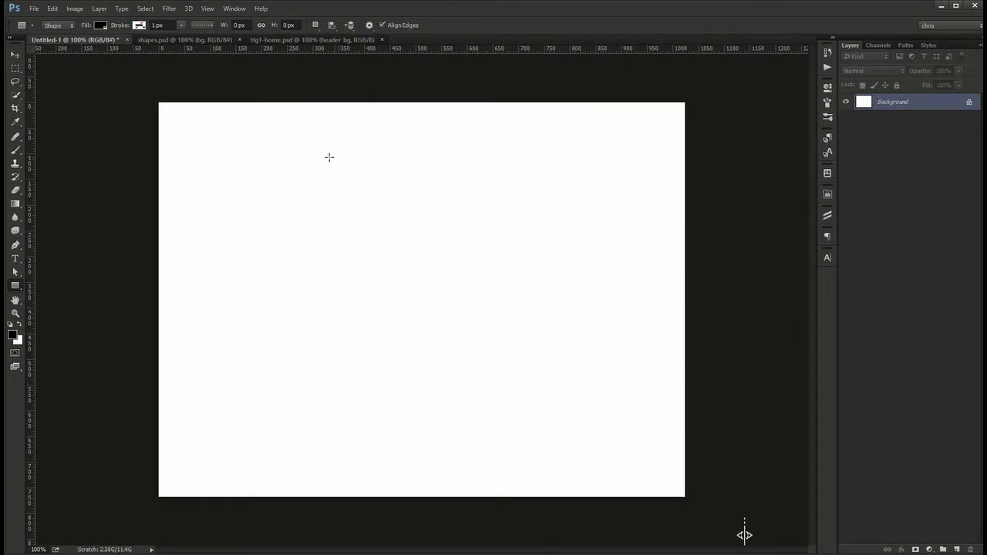
Create a 100 × 100 px rectangle using the From Center option, and undo it
{"action": "left_click", "coordinate": [248, 195]}
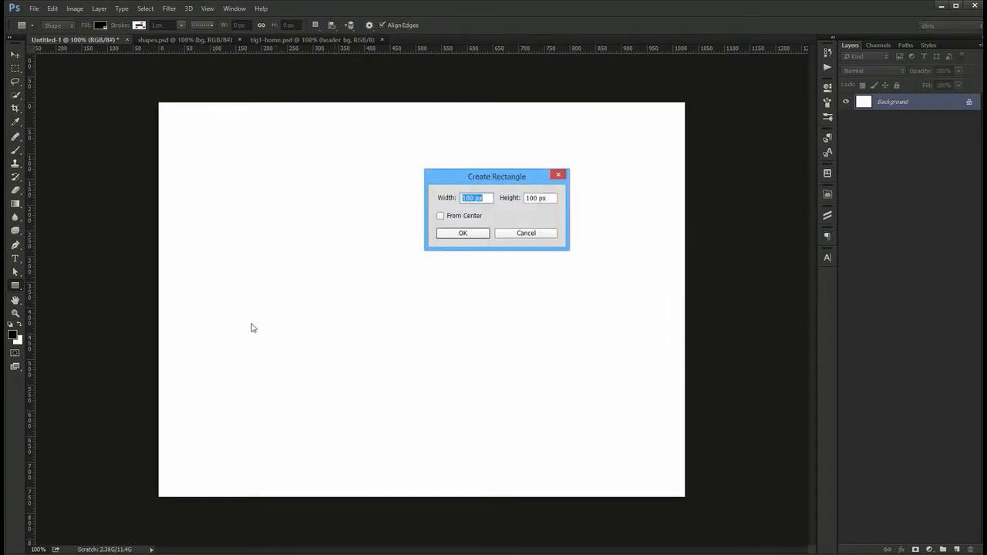
{"action": "left_click", "coordinate": [473, 217]}
{"action": "left_click", "coordinate": [463, 234]}
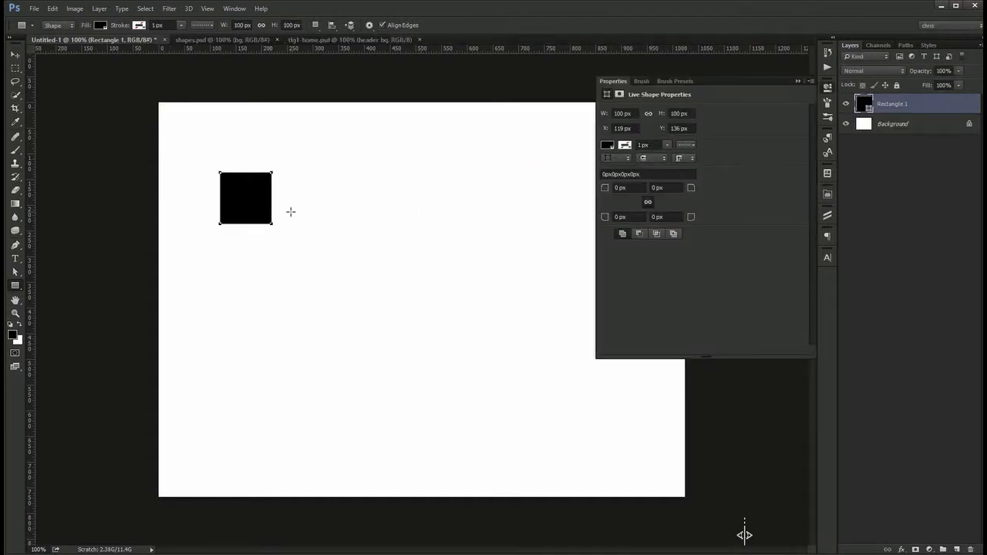
{"action": "key", "text": "ctrl+z"}
Draw a black square about 126 px wide freehand near the canvas's upper-left corner
{"action": "left_click_drag", "start_coordinate": [210, 144], "coordinate": [259, 199]}
{"action": "key", "text": "v"}
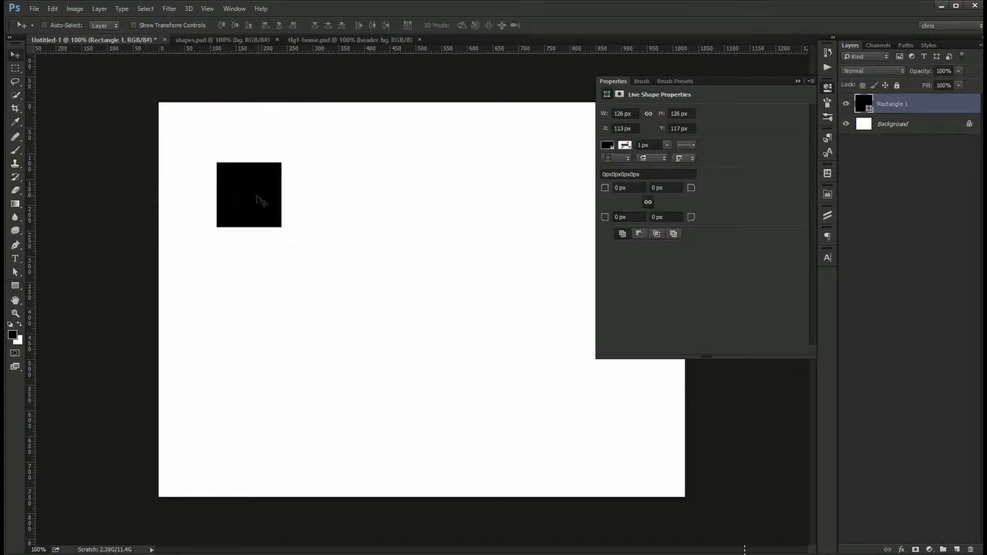
Create a 126 × 126 px rectangle from its center, move it up near the first square, and delete the first square's layer
{"action": "key", "text": "u"}
{"action": "left_click", "coordinate": [258, 306]}
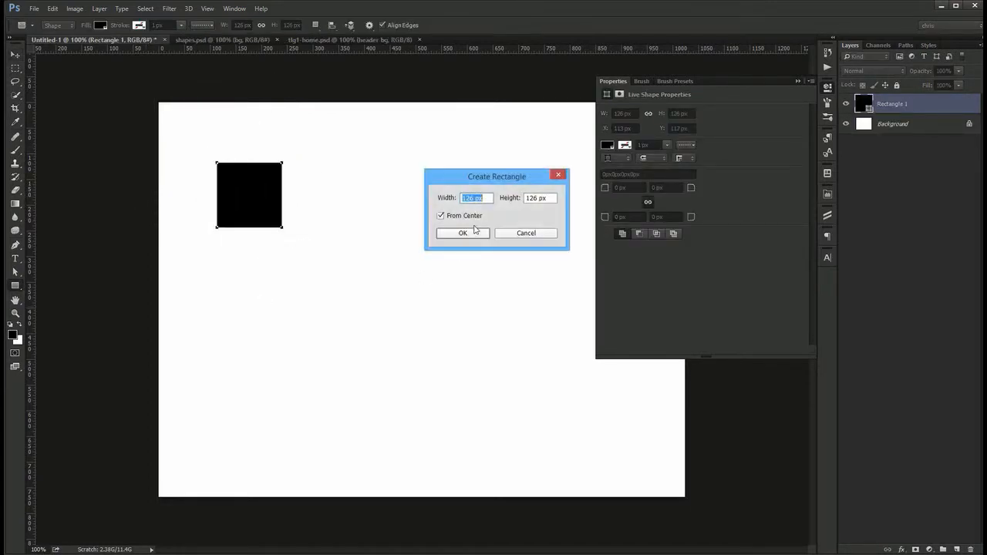
{"action": "left_click", "coordinate": [466, 232]}
{"action": "key", "text": "v"}
{"action": "left_click_drag", "start_coordinate": [298, 330], "coordinate": [281, 231]}
{"action": "left_click", "coordinate": [888, 124]}
{"action": "key", "text": "Delete"}
{"action": "left_click", "coordinate": [234, 8]}
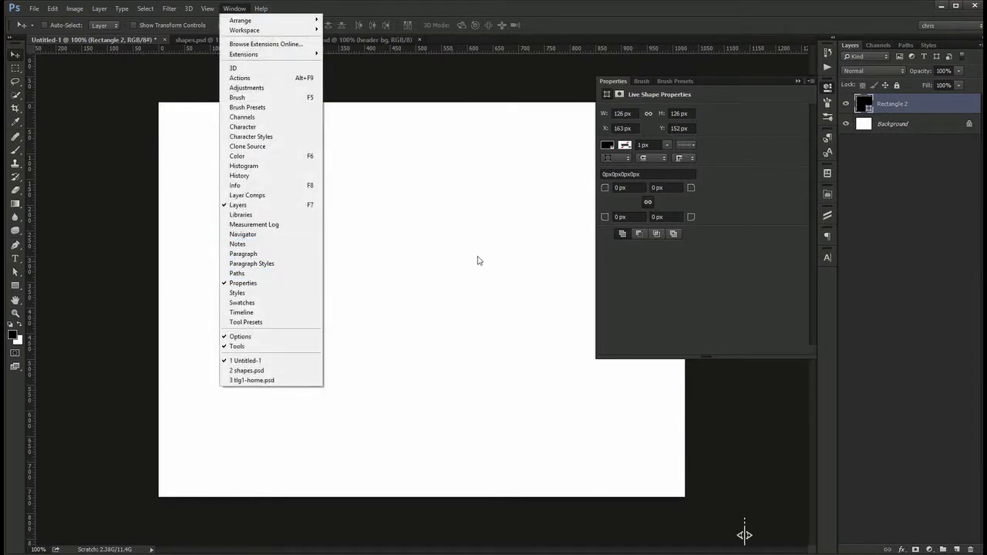
{"action": "left_click", "coordinate": [509, 239]}
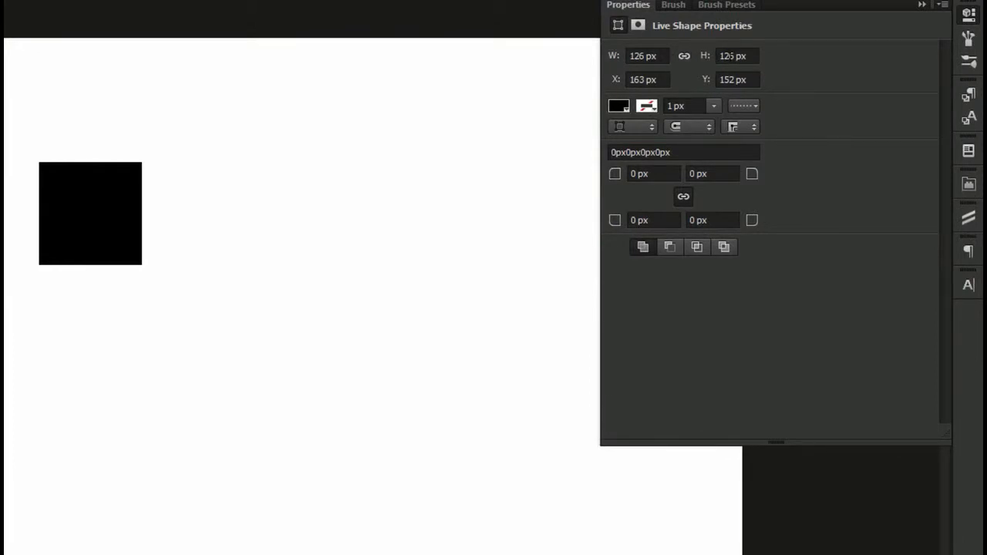
Link the square's width and height in its live shape properties and set the width to 250 px
{"action": "left_click", "coordinate": [683, 59]}
{"action": "left_click", "coordinate": [661, 60]}
{"action": "type", "text": "250"}
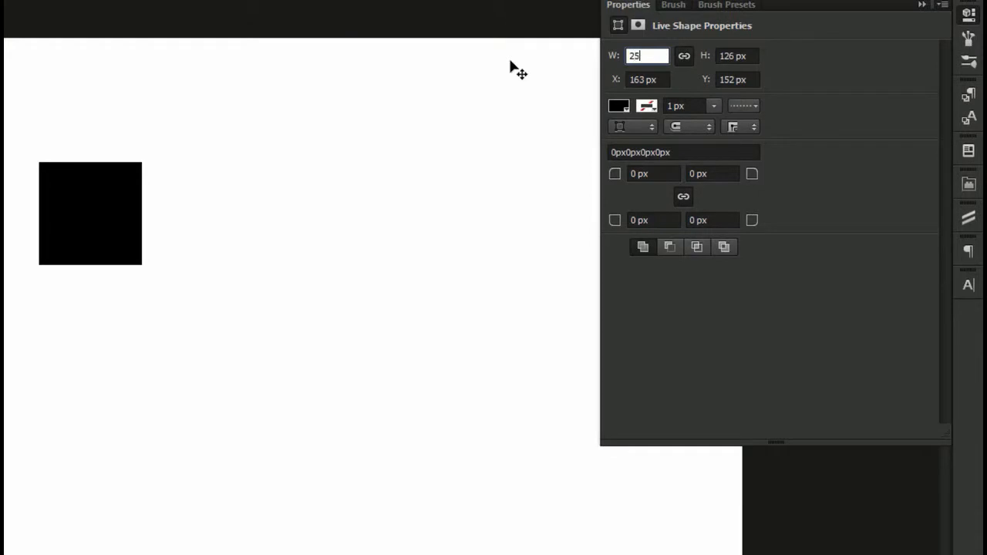
{"action": "key", "text": "Return"}
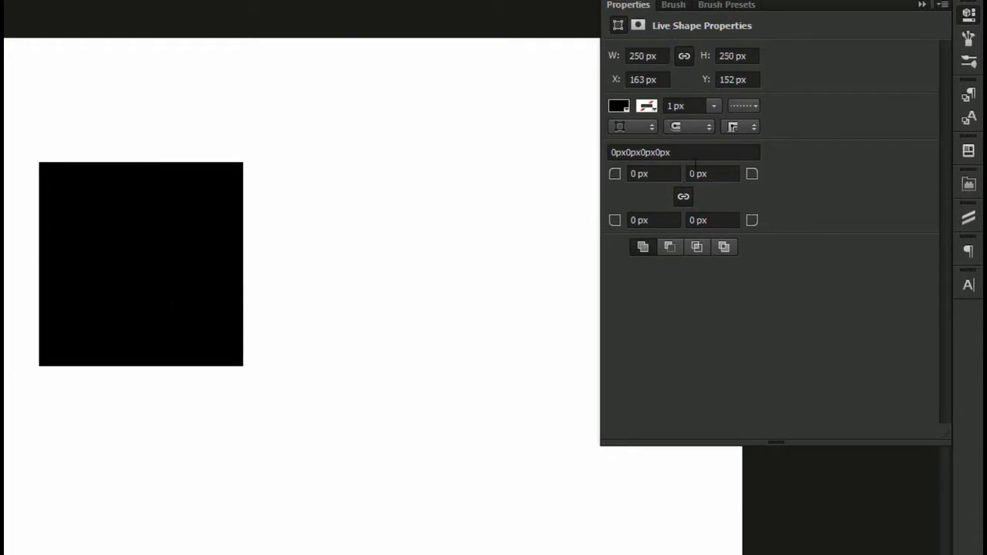
Unlink the shape's proportions and set its width to 100 px and height to 50 px
{"action": "left_click", "coordinate": [647, 56]}
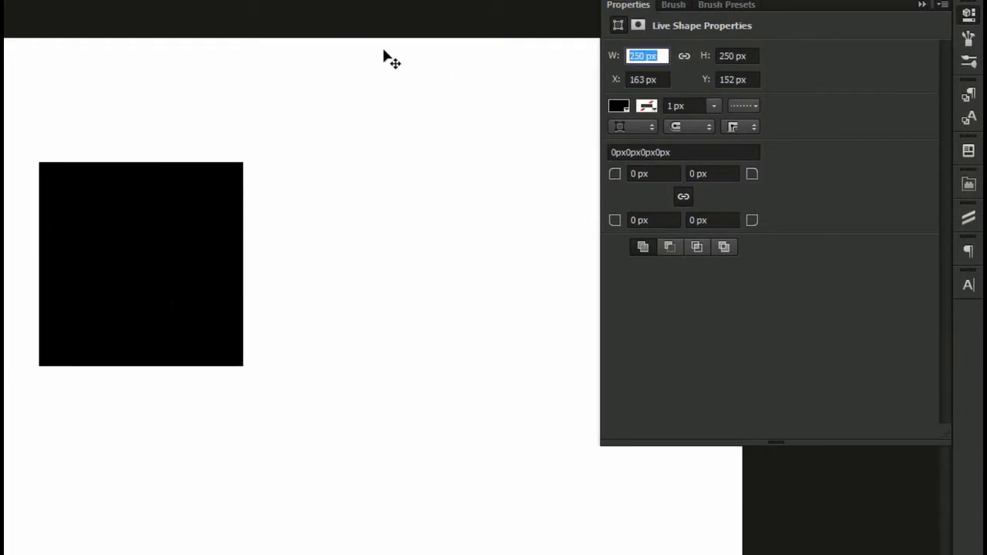
{"action": "type", "text": "100"}
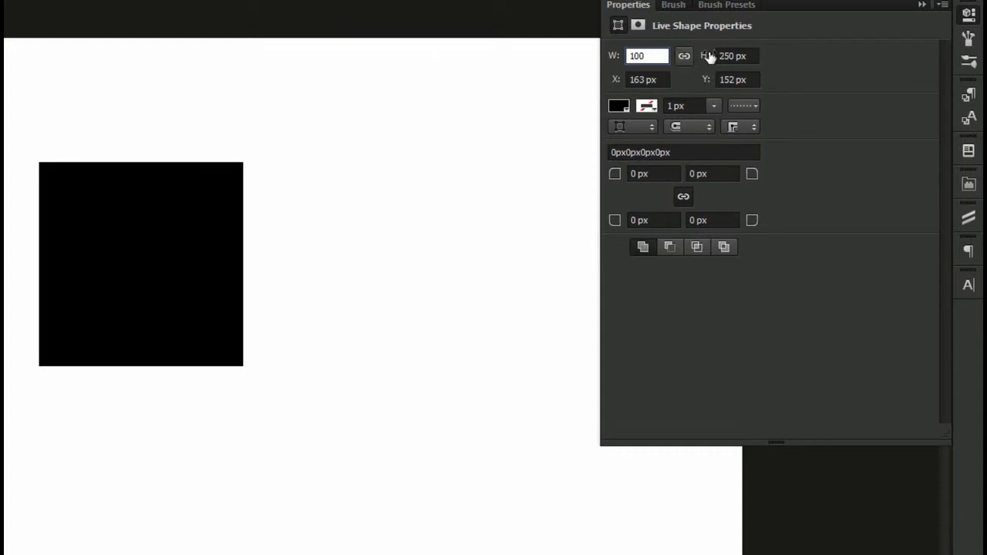
{"action": "key", "text": "Tab"}
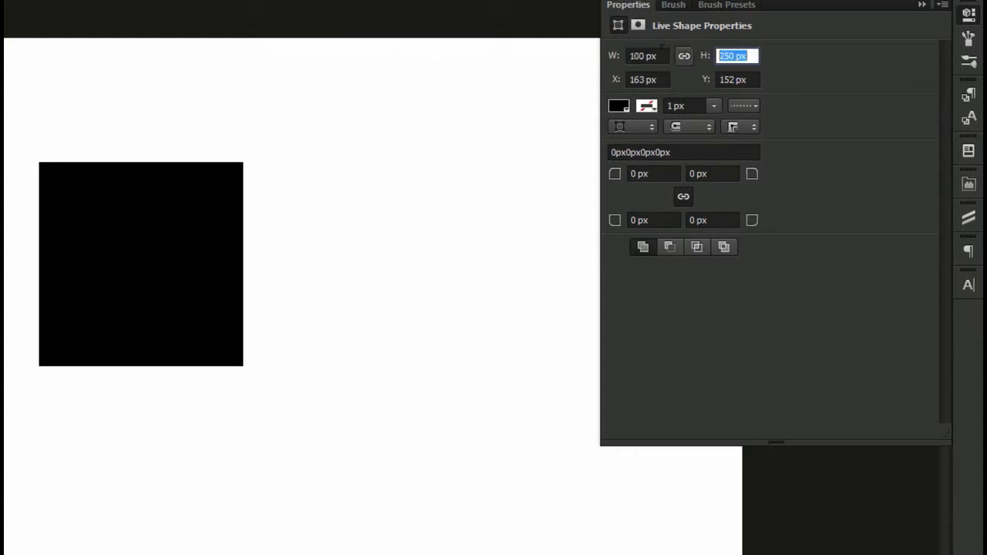
{"action": "type", "text": "50"}
{"action": "key", "text": "Return"}
Link the rectangle's width and height again and set its width to 200 px
{"action": "left_click", "coordinate": [686, 53]}
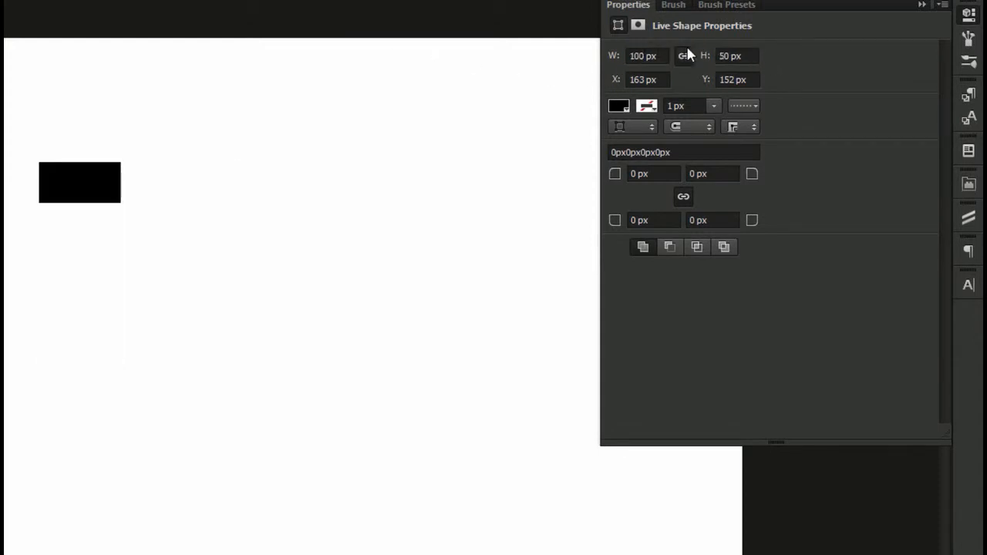
{"action": "left_click_drag", "start_coordinate": [638, 57], "coordinate": [565, 98]}
{"action": "type", "text": "2"}
{"action": "key", "text": "Return"}
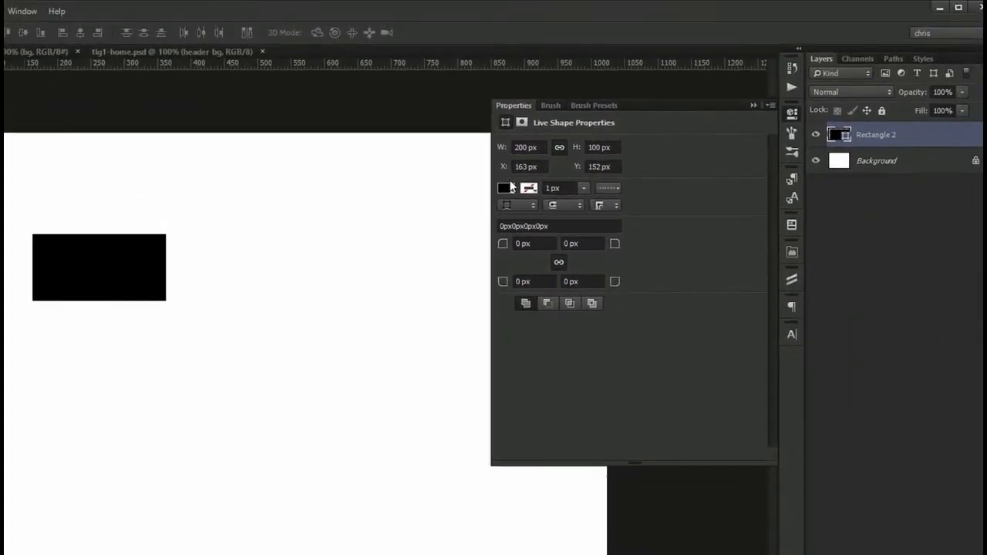
Set the rectangle's fill color to red, ff0000
{"action": "double_click", "coordinate": [839, 134]}
{"action": "type", "text": "ff0000"}
{"action": "key", "text": "Return"}
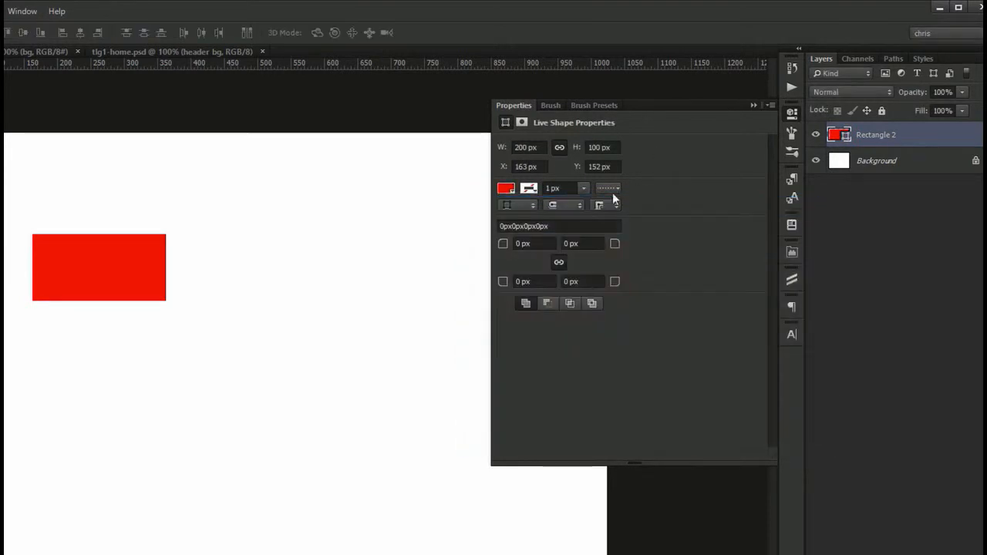
{"action": "left_click", "coordinate": [514, 192]}
{"action": "left_click", "coordinate": [690, 173]}
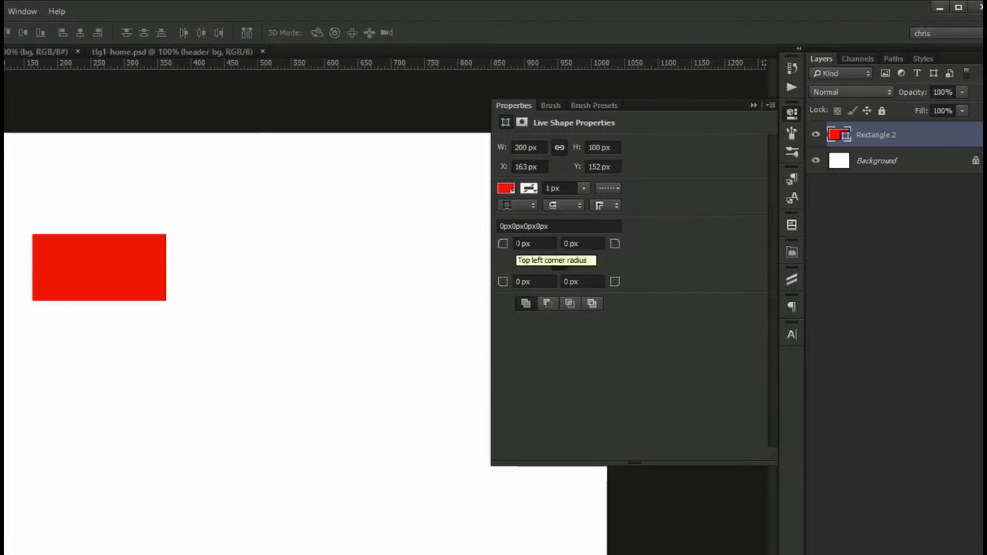
Move the red rectangle to about X 551 px, Y 136 px and set all its corner radii to 5 px
{"action": "left_click_drag", "start_coordinate": [115, 285], "coordinate": [373, 274]}
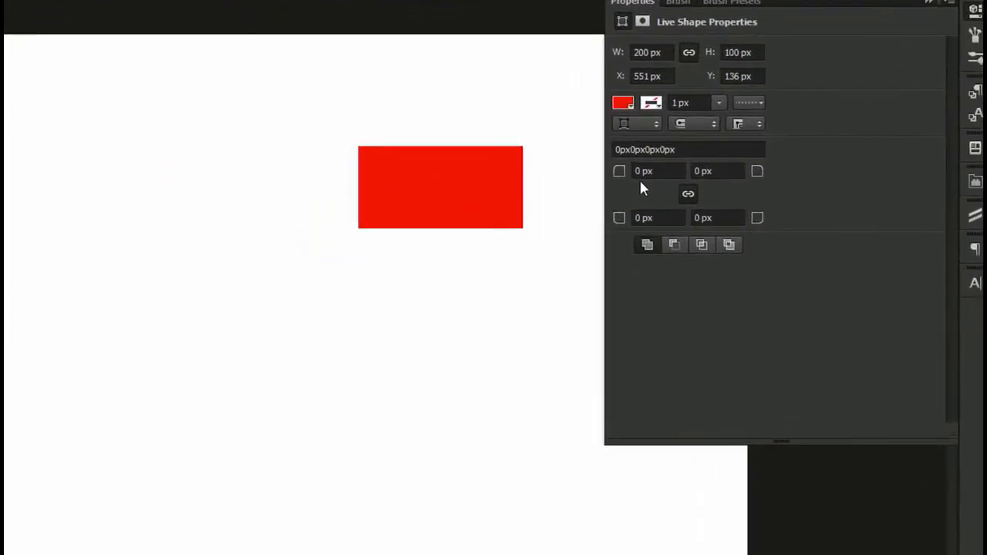
{"action": "left_click", "coordinate": [636, 171]}
{"action": "type", "text": "5"}
{"action": "key", "text": "Return"}
{"action": "left_click_drag", "start_coordinate": [369, 147], "coordinate": [413, 185]}
{"action": "left_click", "coordinate": [412, 185]}
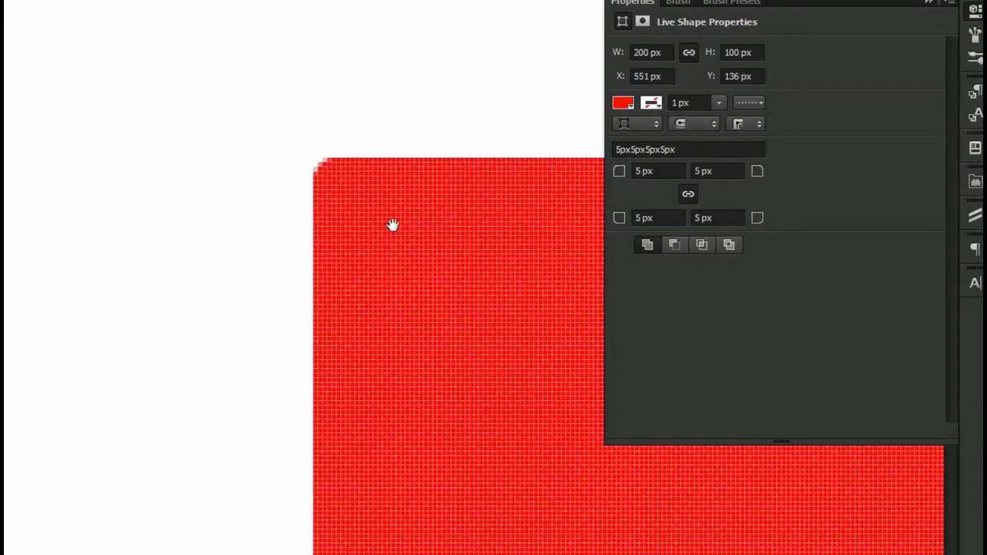
{"action": "left_click", "coordinate": [393, 224]}
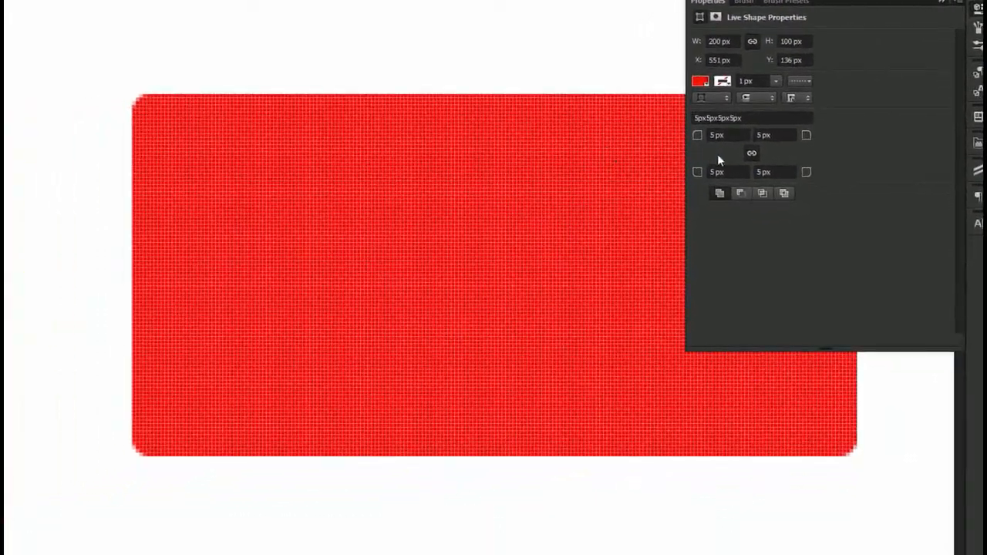
Unlink the rectangle's corner radii and set both bottom corners to 0 px, checking the square corners up close
{"action": "left_click", "coordinate": [753, 155]}
{"action": "left_click", "coordinate": [712, 172]}
{"action": "type", "text": "0"}
{"action": "key", "text": "Tab"}
{"action": "type", "text": "0"}
{"action": "key", "text": "Return"}
{"action": "left_click", "coordinate": [126, 445]}
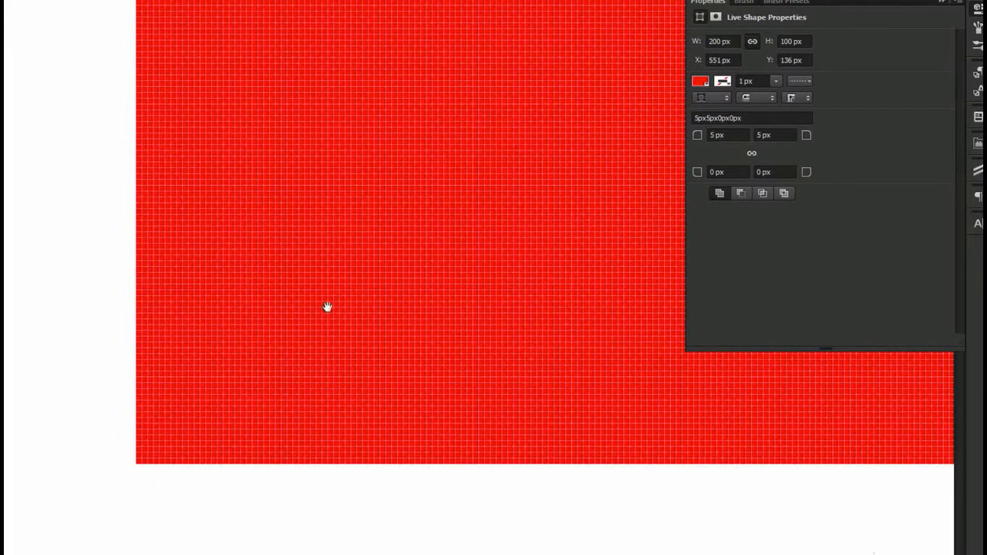
{"action": "left_click_drag", "start_coordinate": [326, 306], "coordinate": [221, 387]}
{"action": "scroll", "coordinate": [302, 324], "scroll_direction": "down", "scroll_amount": 2}
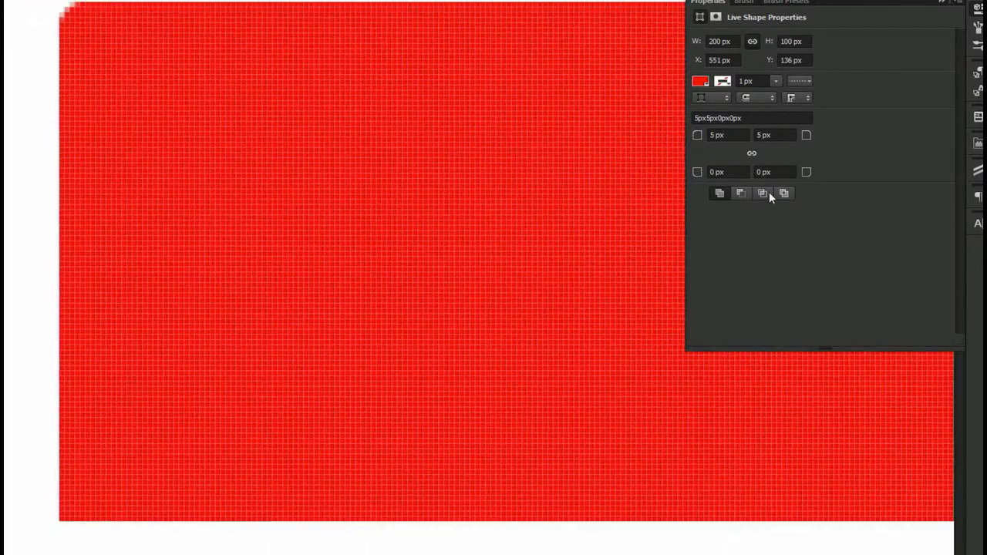
Set the bottom corner radii to 5 px and the top ones to 10 px, and link all four at 10 px
{"action": "left_click", "coordinate": [725, 171]}
{"action": "type", "text": "5"}
{"action": "key", "text": "Return"}
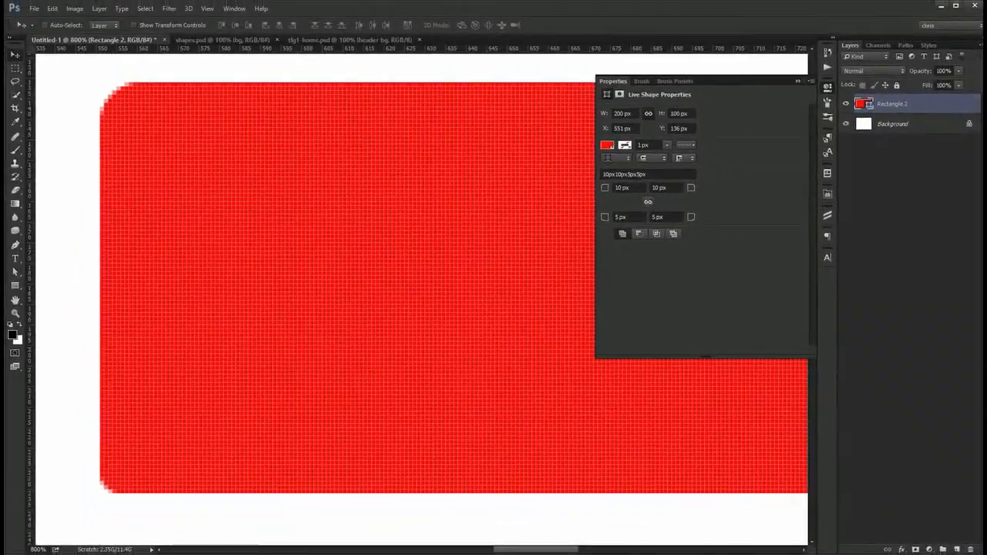
{"action": "key", "text": "Tab"}
{"action": "type", "text": "10"}
{"action": "key", "text": "Tab"}
{"action": "type", "text": "10"}
{"action": "key", "text": "Return"}
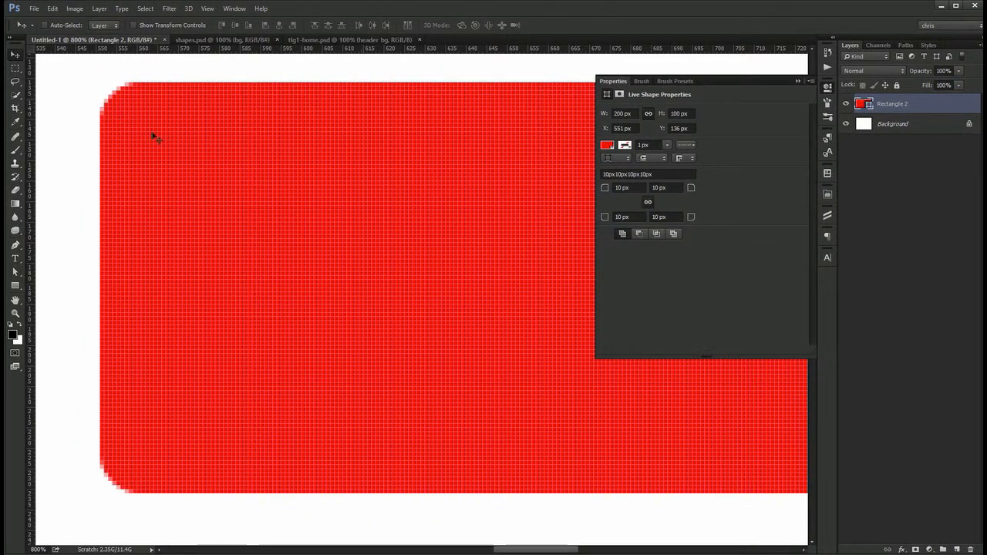
Set all four linked corner radii of the rectangle to 30 px
{"action": "left_click", "coordinate": [618, 187]}
{"action": "type", "text": "30"}
{"action": "key", "text": "Return"}
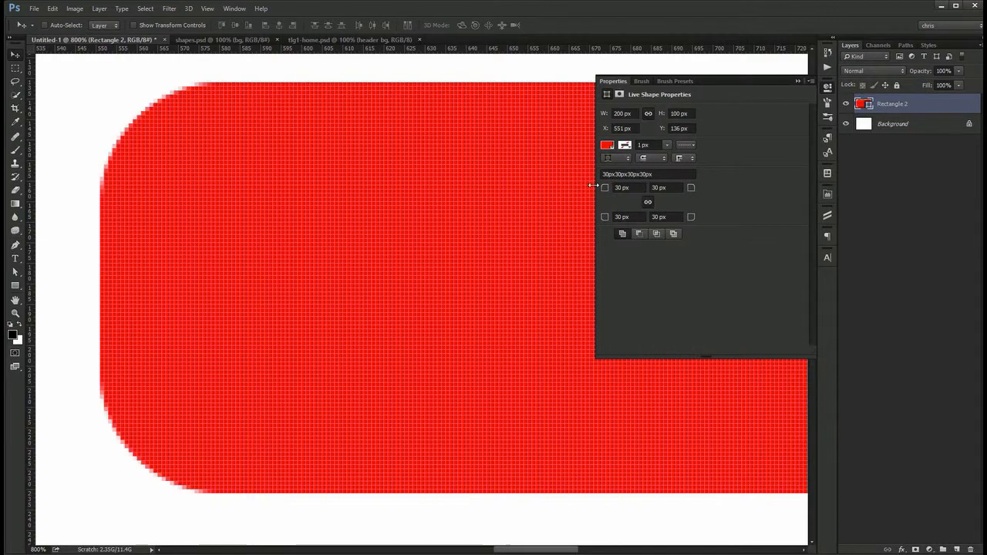
Draw a red square about 133 px wide at about X 153 px, Y 269 px
{"action": "key", "text": "ctrl+1"}
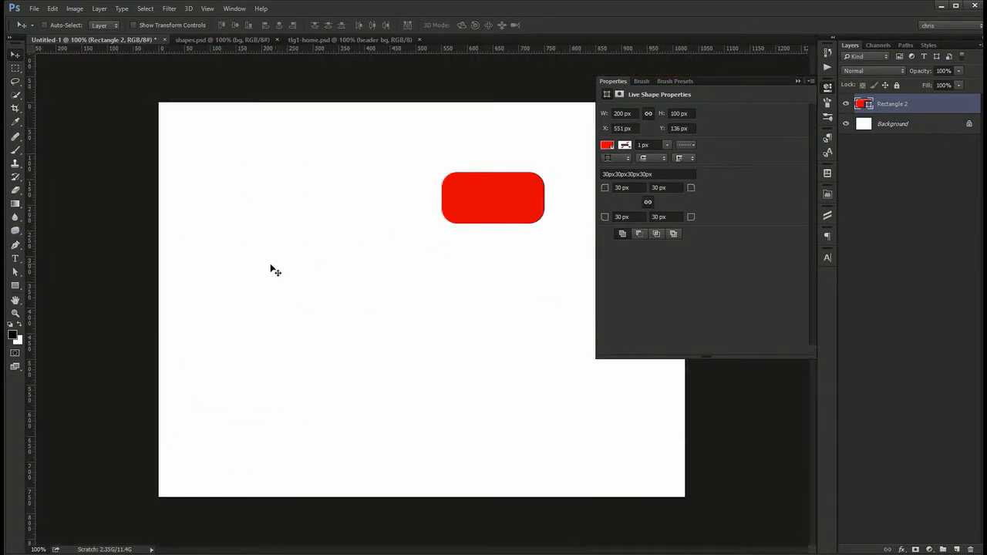
{"action": "key", "text": "u"}
{"action": "left_click_drag", "start_coordinate": [237, 240], "coordinate": [308, 309]}
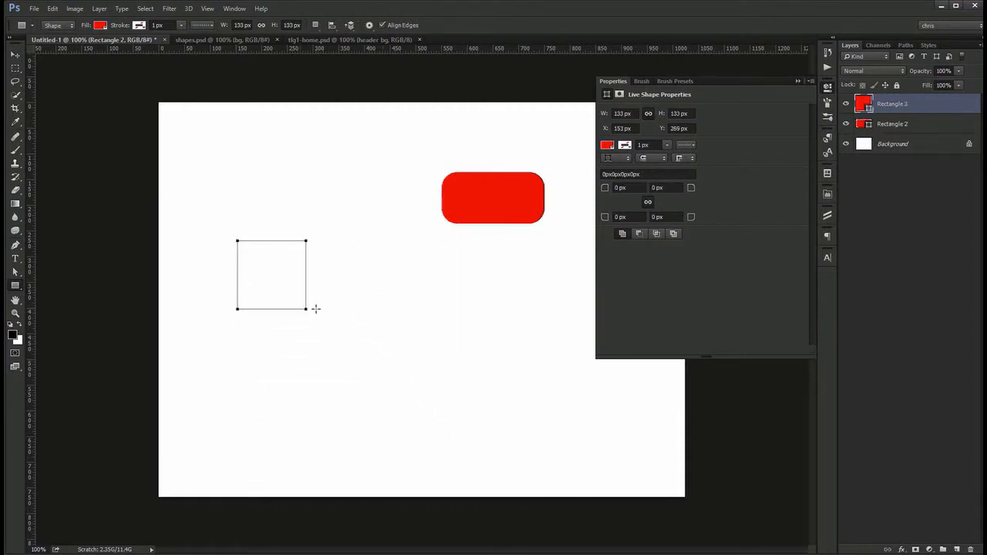
Draw three circles with the Ellipse tool, the first about 202 px wide and the other two outward from their centers
{"action": "right_click", "coordinate": [15, 290]}
{"action": "left_click", "coordinate": [69, 305]}
{"action": "left_click_drag", "start_coordinate": [367, 274], "coordinate": [471, 378]}
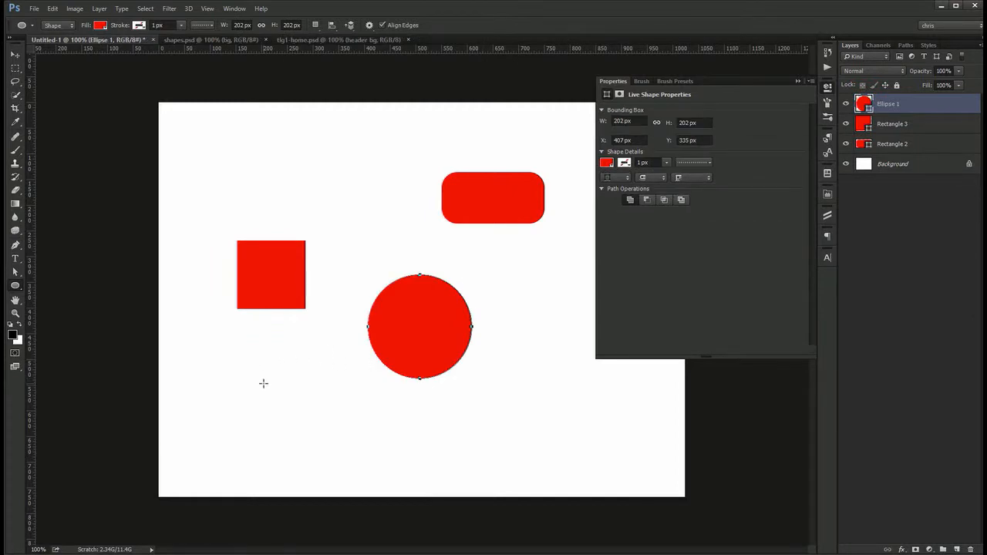
{"action": "left_click_drag", "start_coordinate": [263, 383], "coordinate": [340, 330]}
{"action": "left_click_drag", "start_coordinate": [411, 432], "coordinate": [353, 382]}
Create a 192 px circle by exact size, draw another about 188 px, and create a matching 188 px circle by exact size
{"action": "left_click", "coordinate": [516, 411]}
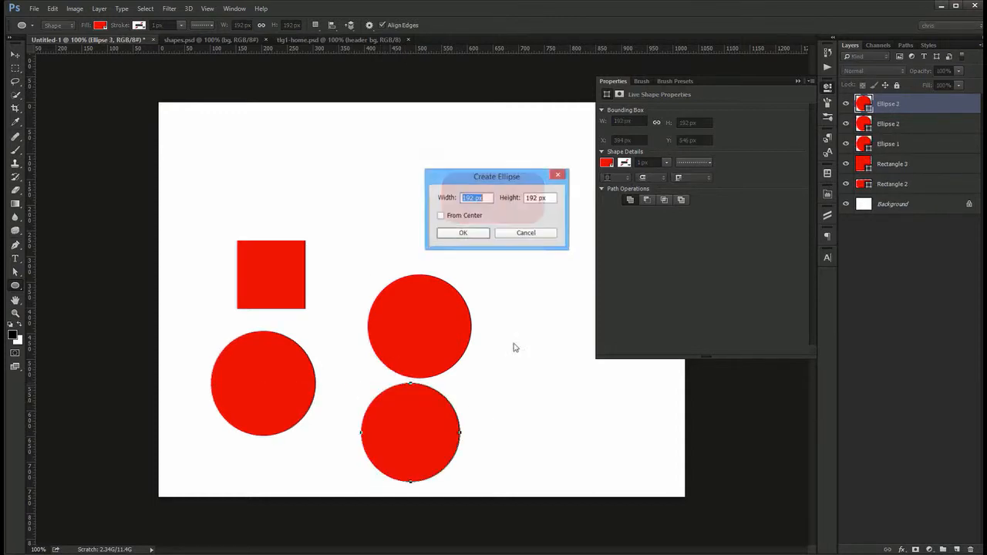
{"action": "left_click", "coordinate": [463, 231]}
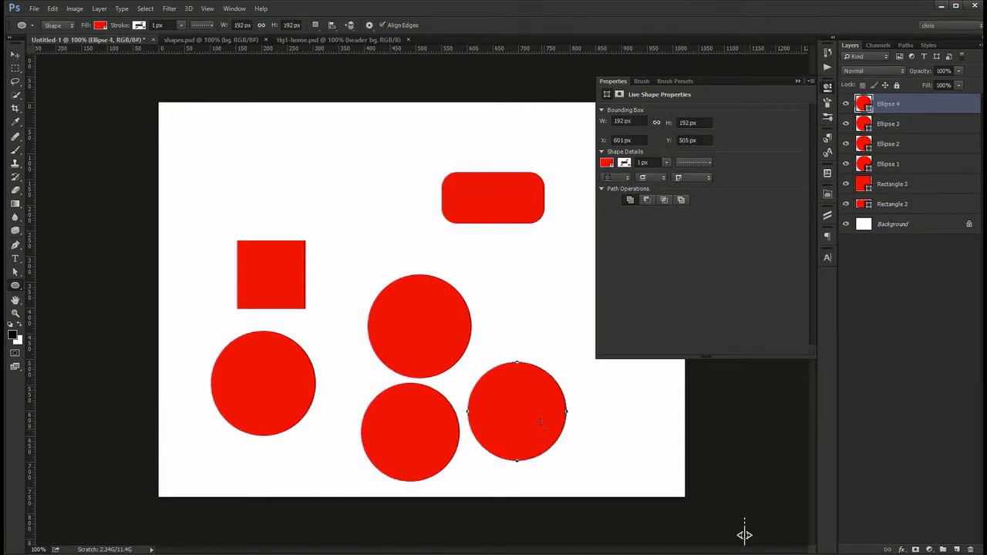
{"action": "left_click_drag", "start_coordinate": [297, 135], "coordinate": [346, 189]}
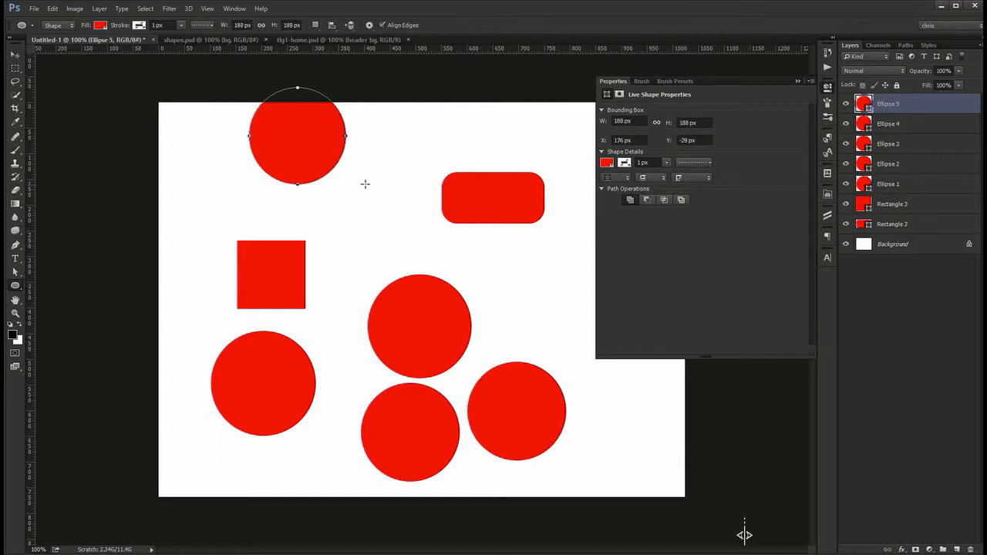
{"action": "left_click", "coordinate": [395, 219]}
{"action": "left_click", "coordinate": [465, 231]}
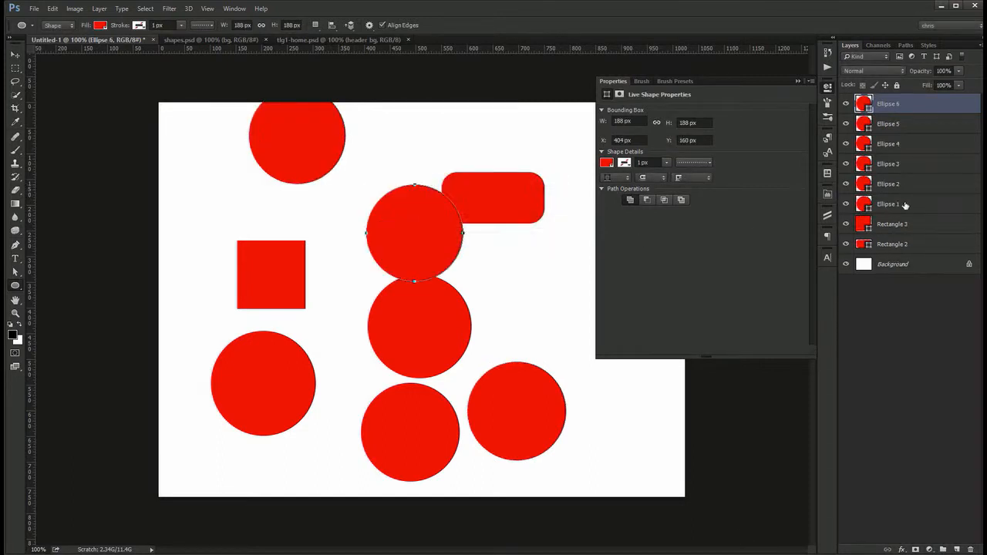
Delete all six ellipse layers
{"action": "left_click", "coordinate": [906, 201], "text": "shift"}
{"action": "key", "text": "Delete"}
Duplicate the red square diagonally so the two overlap, and move both layers together to about X 110 px, Y 247 px
{"action": "key", "text": "v"}
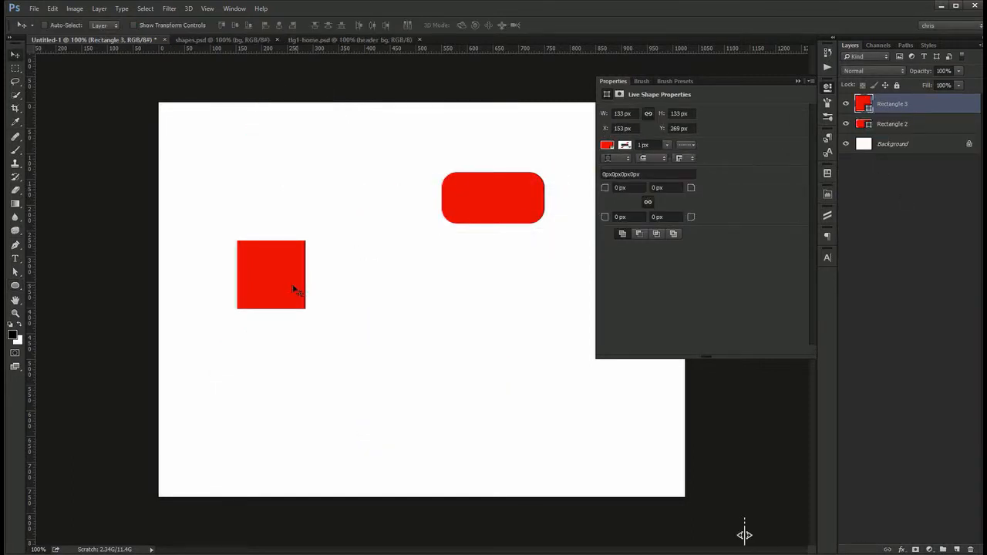
{"action": "mouse_move", "coordinate": [283, 288]}
{"action": "left_mouse_down"}
{"action": "mouse_move", "coordinate": [265, 262]}
{"action": "mouse_move", "coordinate": [296, 282]}
{"action": "left_mouse_up"}
{"action": "left_click", "coordinate": [916, 123], "text": "shift"}
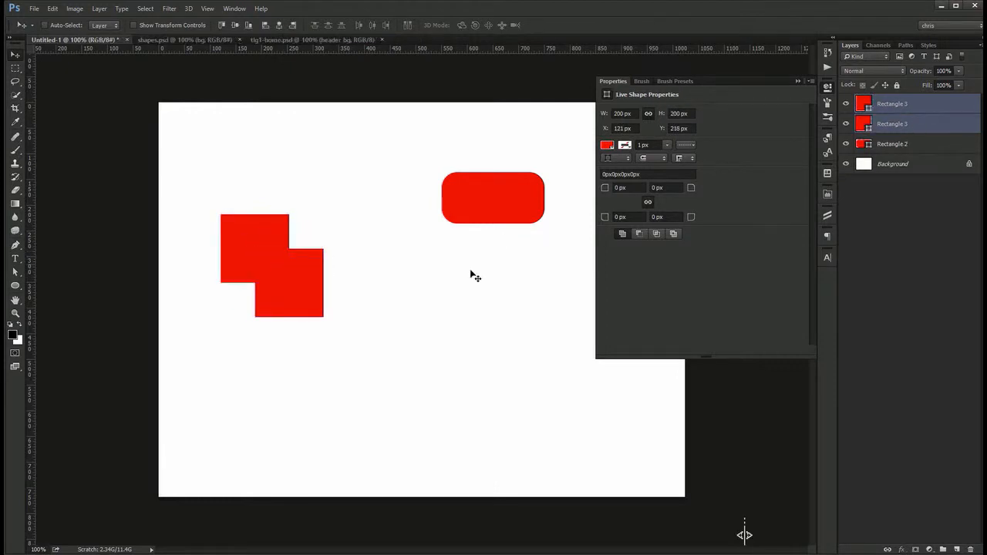
{"action": "left_click_drag", "start_coordinate": [311, 264], "coordinate": [307, 296]}
Merge the two square layers into one shape layer and undo the merge
{"action": "key", "text": "ctrl+e"}
{"action": "key", "text": "ctrl+z"}
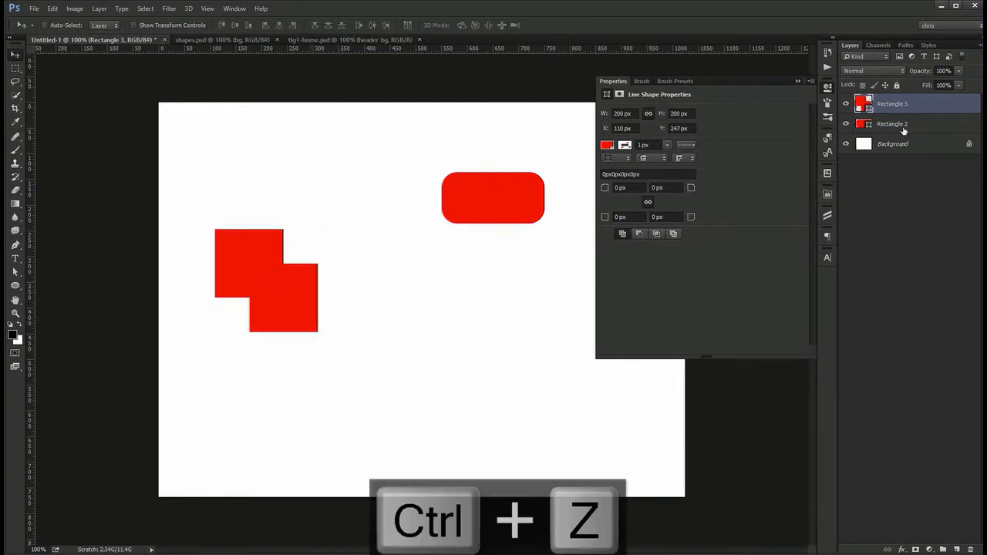
{"action": "key", "text": "ctrl+alt+z"}
Merge the two square shapes with Merge Shapes and move the combined shape to about X 154 px, Y 264 px
{"action": "right_click", "coordinate": [906, 126]}
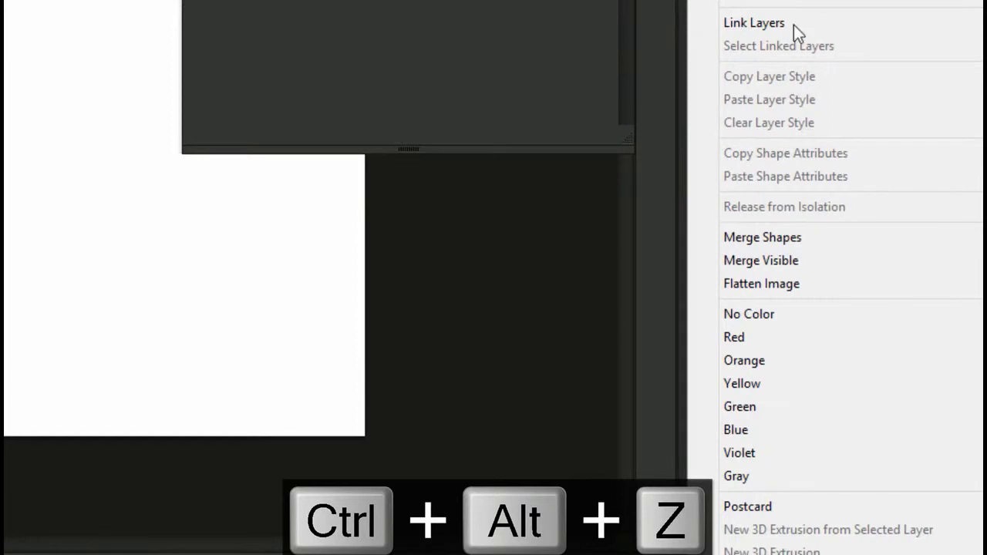
{"action": "left_click", "coordinate": [802, 236]}
{"action": "left_click_drag", "start_coordinate": [246, 264], "coordinate": [418, 303]}
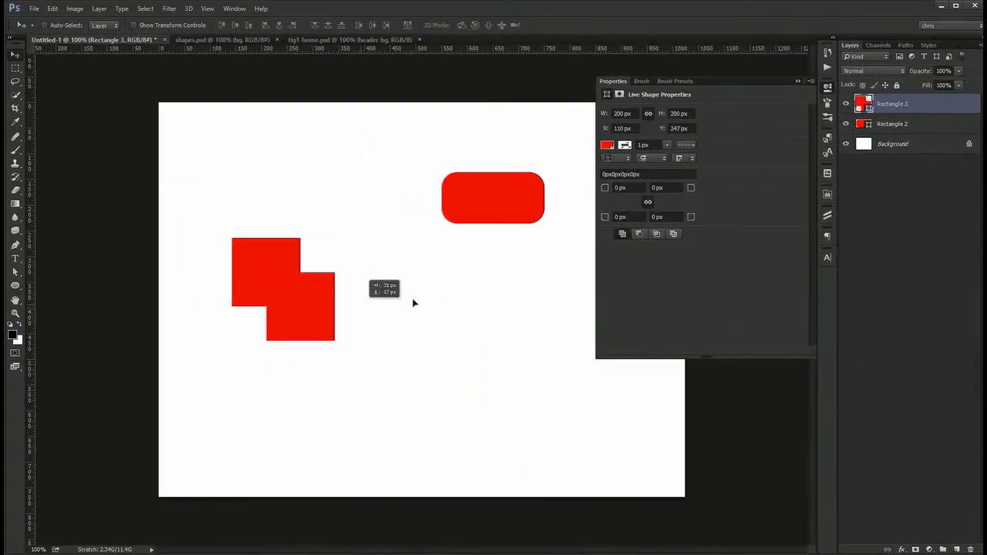
Change the merged shape's fill color to a magenta pink
{"action": "double_click", "coordinate": [864, 105]}
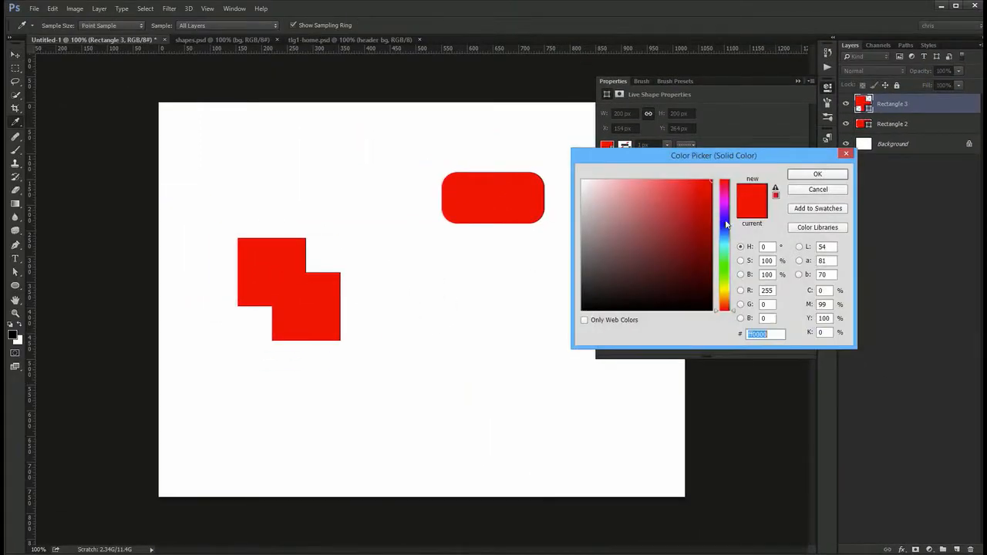
{"action": "left_click_drag", "start_coordinate": [726, 224], "coordinate": [725, 191]}
{"action": "left_click", "coordinate": [690, 194]}
{"action": "key", "text": "Return"}
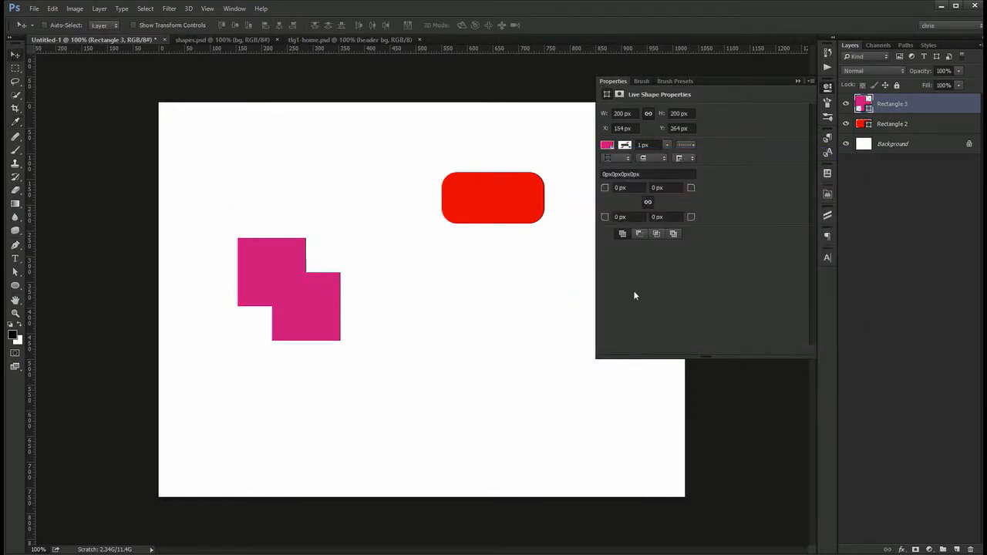
Undo the recoloring, the move and the merge of the two squares
{"action": "key", "text": "ctrl+alt+z"}
{"action": "key", "text": "ctrl+alt+z"}
{"action": "key", "text": "ctrl+alt+z"}
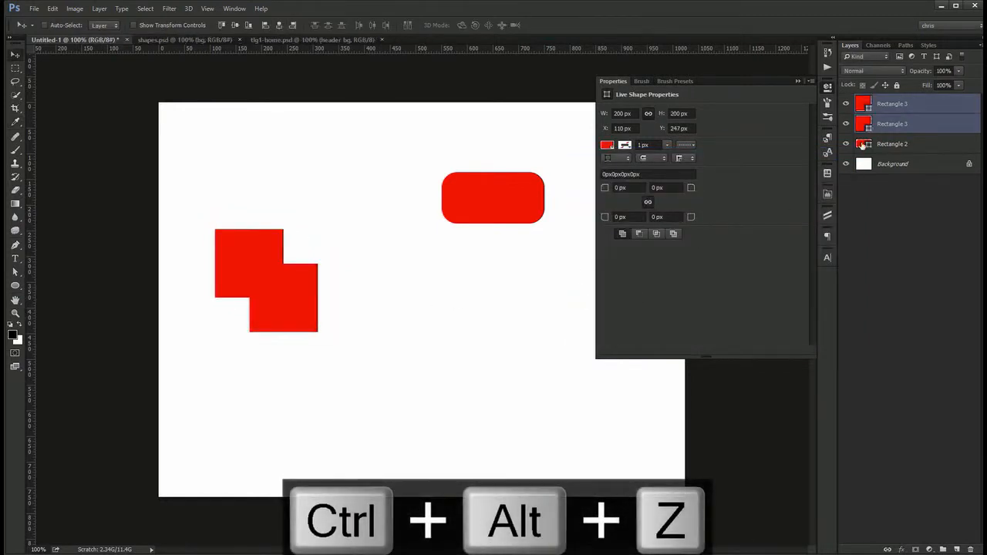
Try converting the two square layers into one smart object and moving it, and undo both changes
{"action": "right_click", "coordinate": [917, 125]}
{"action": "left_click", "coordinate": [879, 222]}
{"action": "left_click_drag", "start_coordinate": [365, 214], "coordinate": [387, 225]}
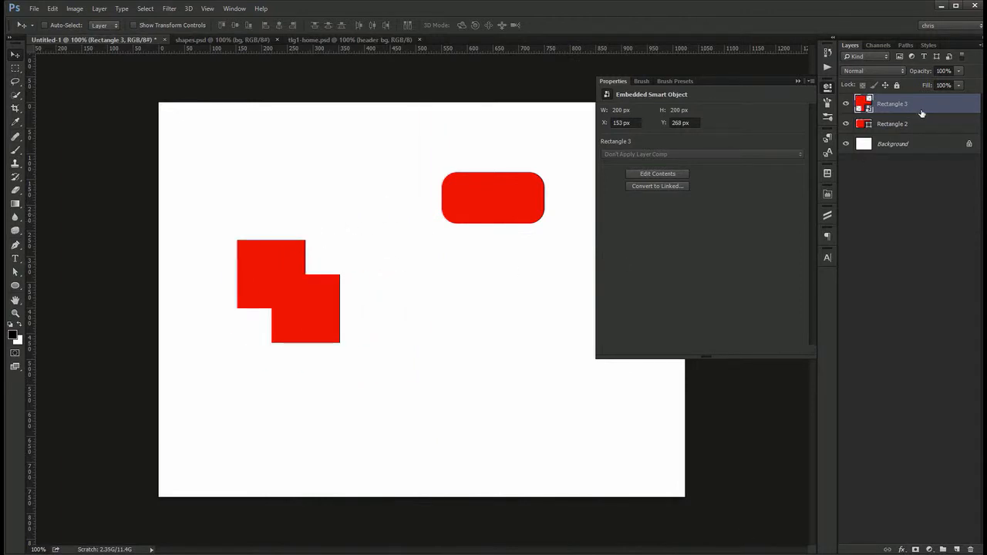
{"action": "key", "text": "ctrl+z"}
{"action": "key", "text": "ctrl+alt+z"}
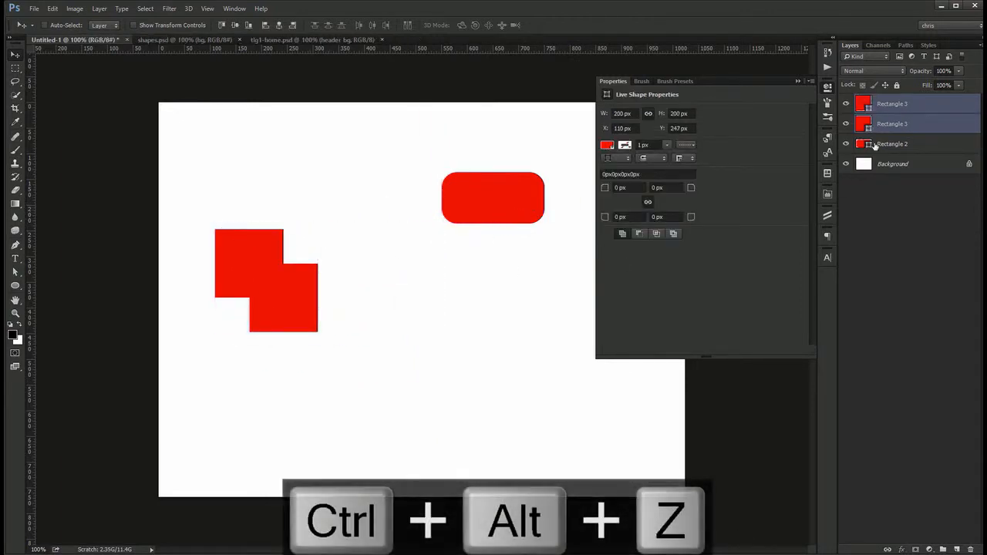
Move the lower square layer to about X 400 px, Y 384 px and add an overlapping circle and square to that layer
{"action": "left_click", "coordinate": [892, 124]}
{"action": "left_click_drag", "start_coordinate": [386, 271], "coordinate": [532, 342]}
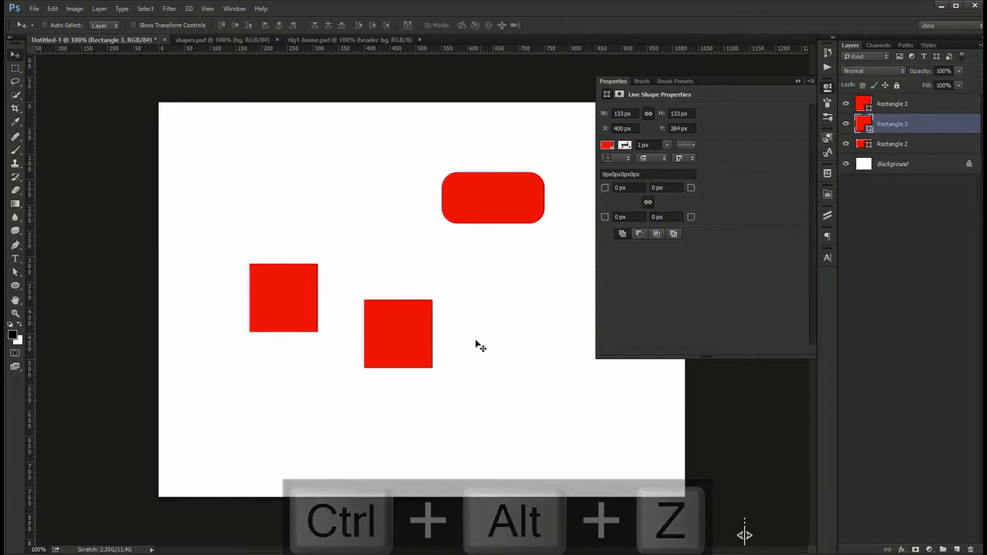
{"action": "key", "text": "u"}
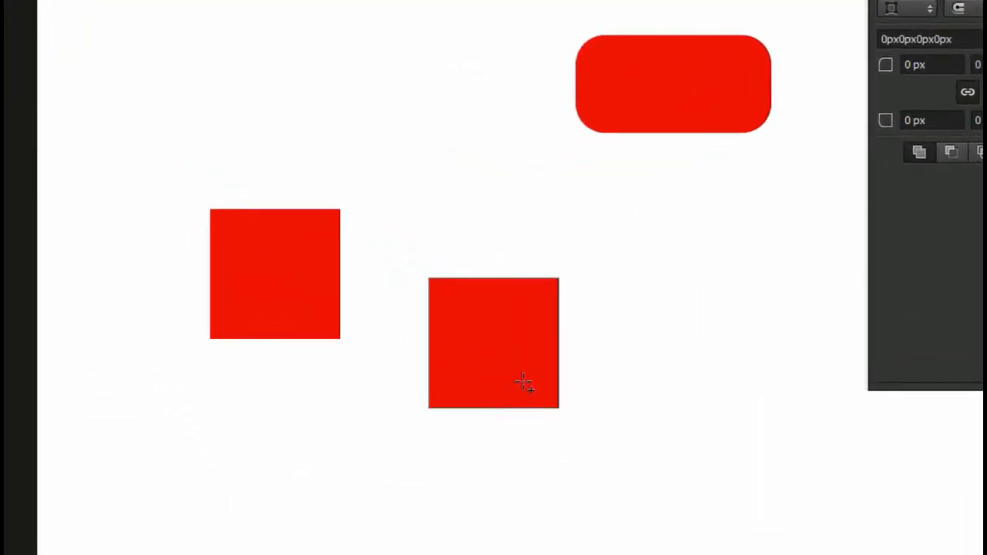
{"action": "left_click_drag", "start_coordinate": [522, 383], "coordinate": [661, 489]}
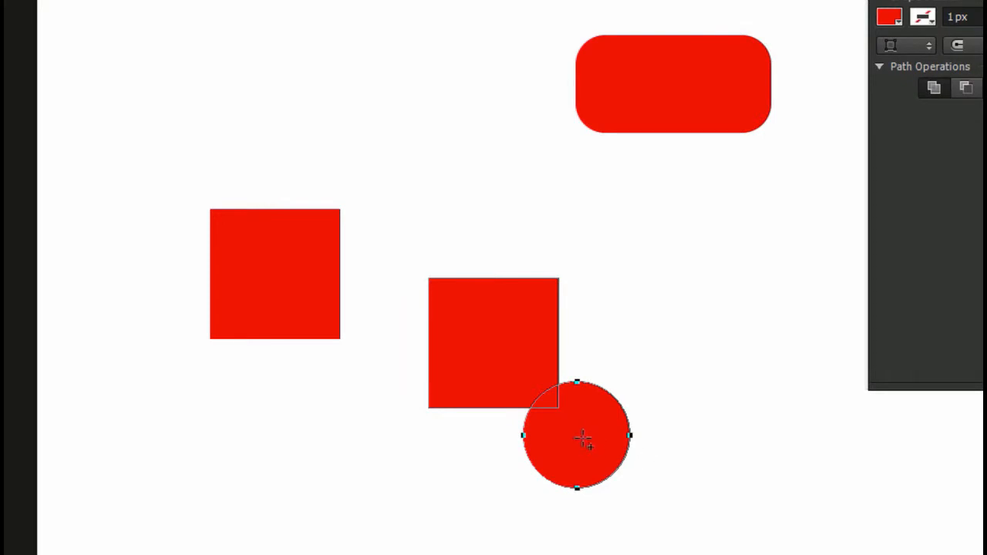
{"action": "left_click_drag", "start_coordinate": [583, 438], "coordinate": [751, 511]}
Select the layer's three component paths with the Path Selection tool and toggle the path outlines until they are hidden
{"action": "key", "text": "a"}
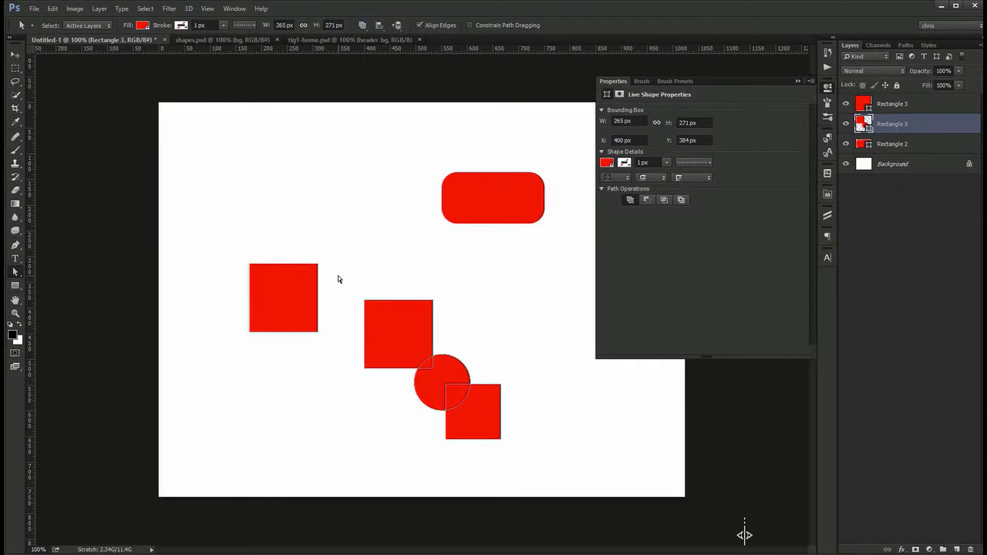
{"action": "left_click_drag", "start_coordinate": [338, 275], "coordinate": [566, 487]}
{"action": "left_click", "coordinate": [217, 315]}
{"action": "key", "text": "ctrl+z"}
{"action": "left_click", "coordinate": [216, 315]}
{"action": "key", "text": "ctrl+h"}
{"action": "key", "text": "ctrl+h"}
{"action": "key", "text": "ctrl+h"}
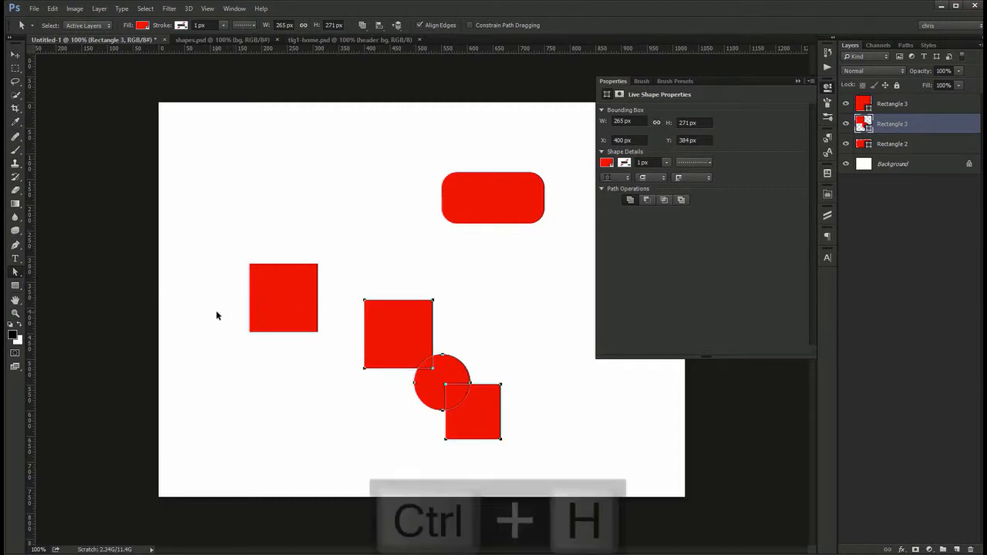
{"action": "key", "text": "ctrl+h"}
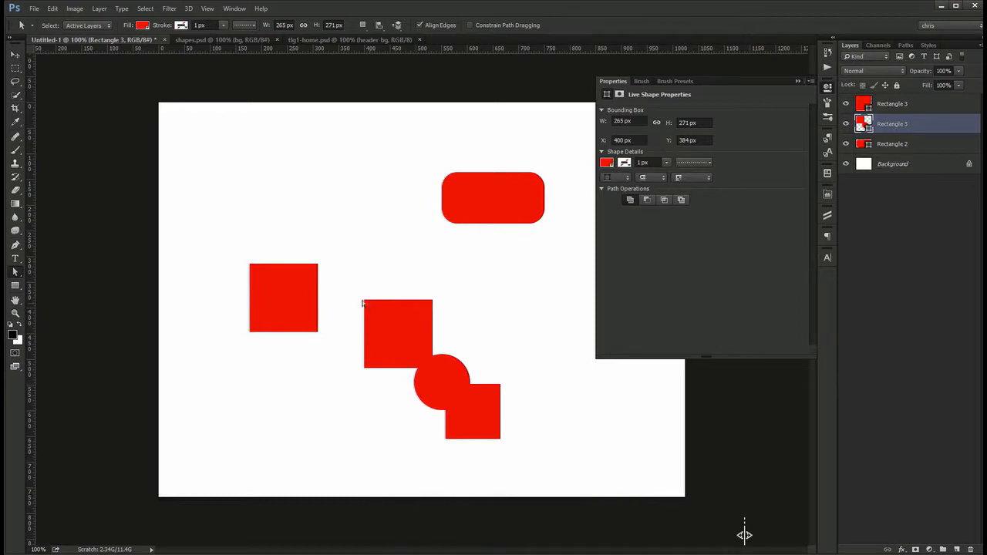
Draw a square about 162 px wide in the canvas's upper-left area and add an overlapping rectangle about 170 by 126 px to its layer
{"action": "key", "text": "u"}
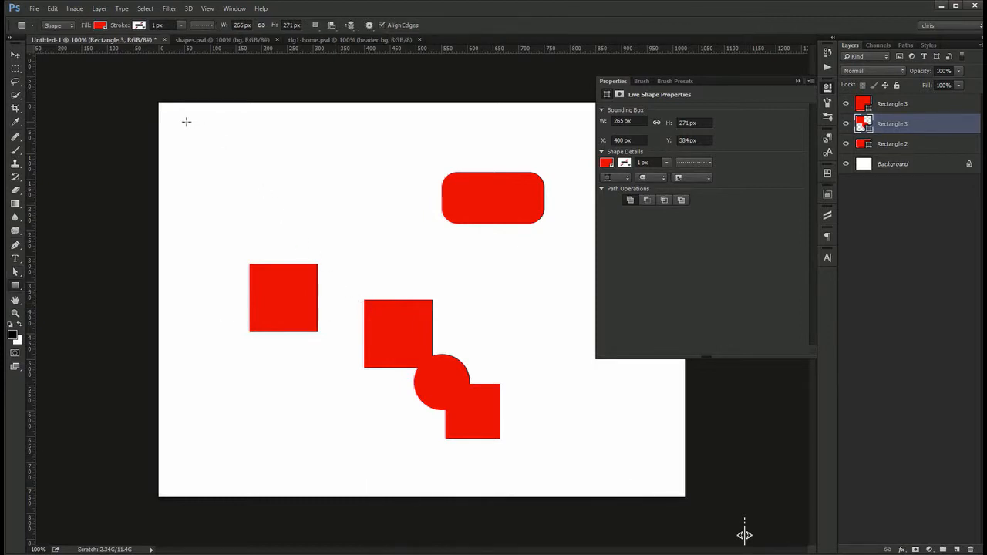
{"action": "left_click_drag", "start_coordinate": [185, 121], "coordinate": [358, 206]}
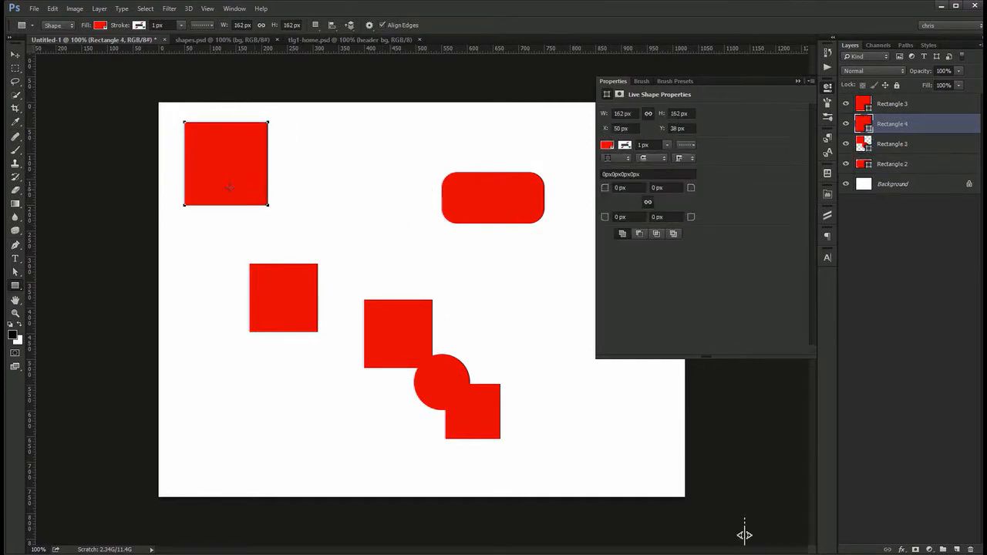
{"action": "left_click_drag", "start_coordinate": [225, 178], "coordinate": [312, 243]}
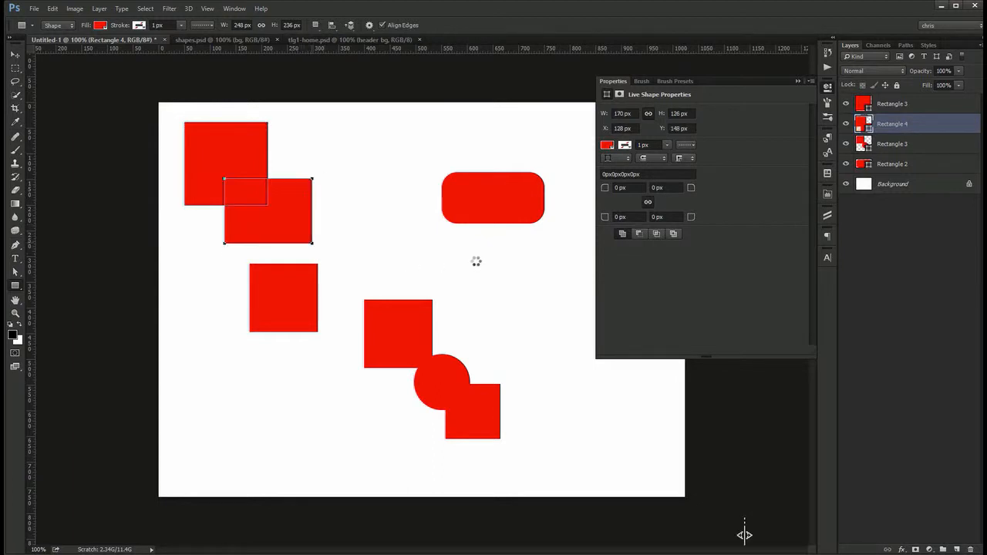
Try merging the selected shape layers, and leave only the 162 px square above the background
{"action": "left_click", "coordinate": [915, 108], "text": "shift"}
{"action": "left_click", "coordinate": [913, 143], "text": "shift"}
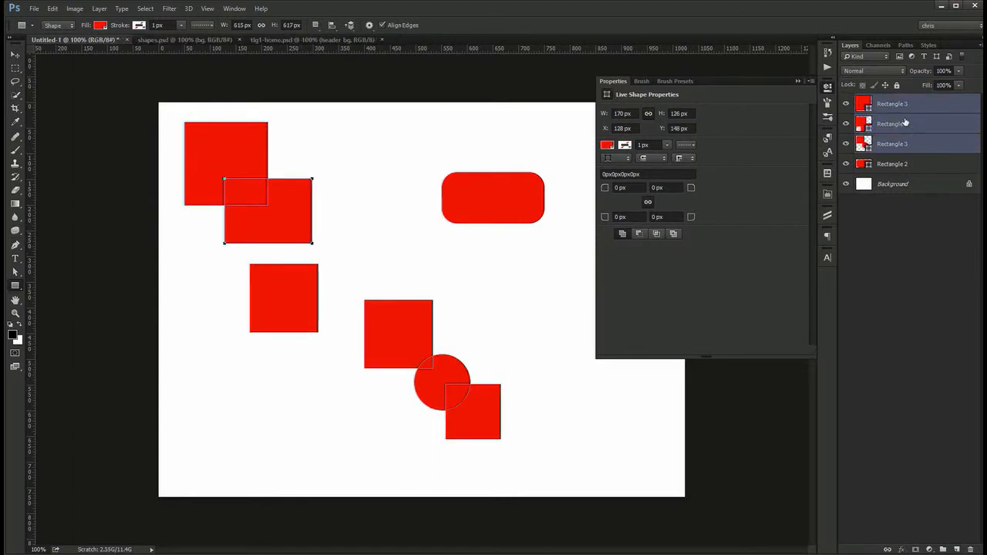
{"action": "key", "text": "ctrl+e"}
{"action": "left_click", "coordinate": [892, 124], "text": "shift"}
{"action": "key", "text": "ctrl+e"}
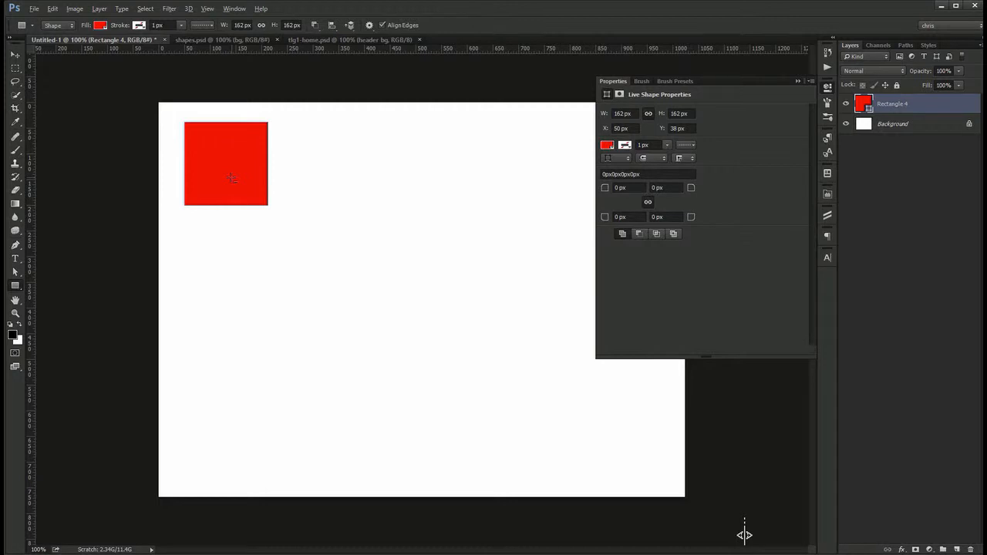
Subtract an overlapping rectangle from the square's lower-right corner and intersect the shape with a thin horizontal strip
{"action": "mouse_move", "coordinate": [228, 168]}
{"action": "left_mouse_down"}
{"action": "mouse_move", "coordinate": [274, 220]}
{"action": "mouse_move", "coordinate": [255, 229]}
{"action": "mouse_move", "coordinate": [257, 204]}
{"action": "mouse_move", "coordinate": [291, 236]}
{"action": "mouse_move", "coordinate": [262, 190]}
{"action": "mouse_move", "coordinate": [310, 245]}
{"action": "mouse_move", "coordinate": [275, 208]}
{"action": "mouse_move", "coordinate": [295, 232]}
{"action": "left_mouse_up"}
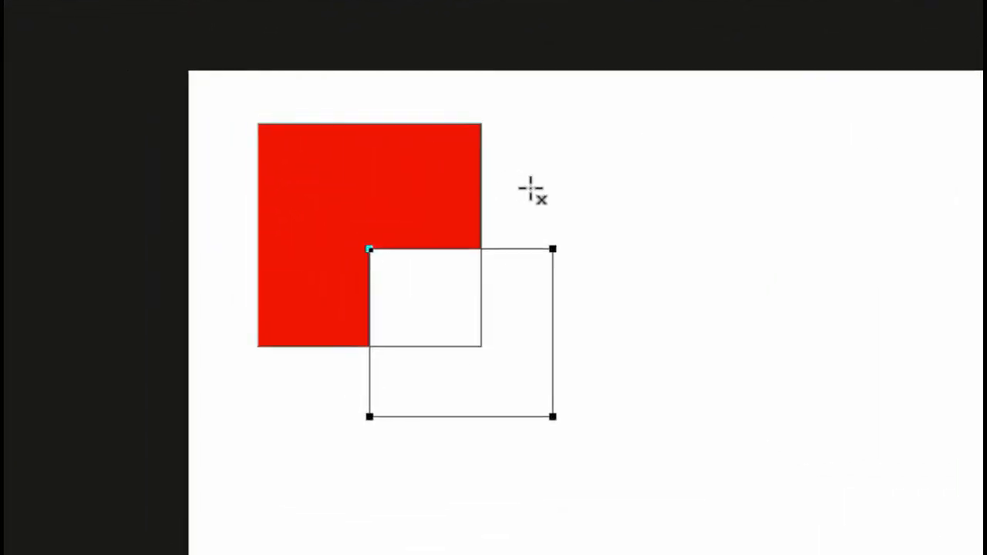
{"action": "left_click_drag", "start_coordinate": [524, 189], "coordinate": [220, 212]}
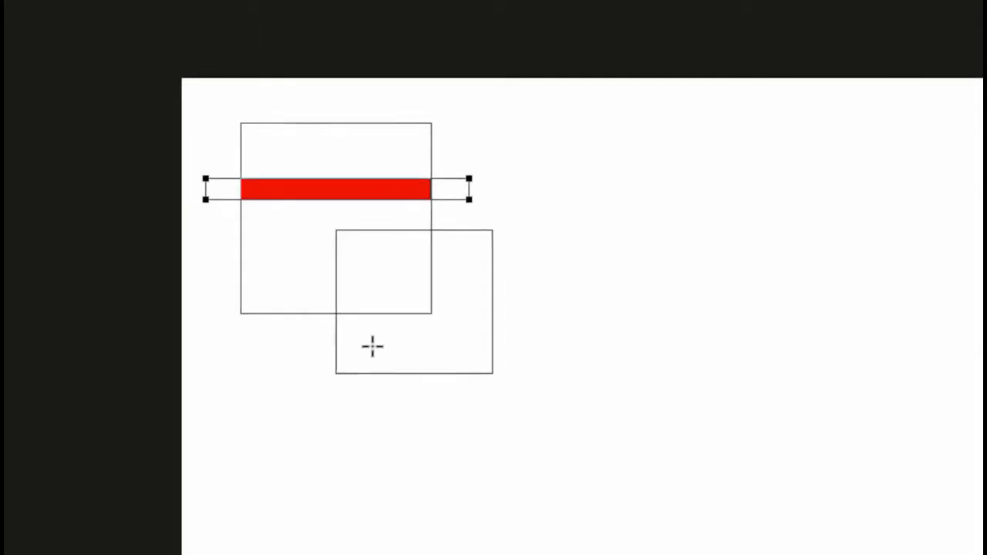
Delete the thin intersecting strip from the red shape and remove the whole shape layer
{"action": "key", "text": "Delete"}
{"action": "key", "text": "Return"}
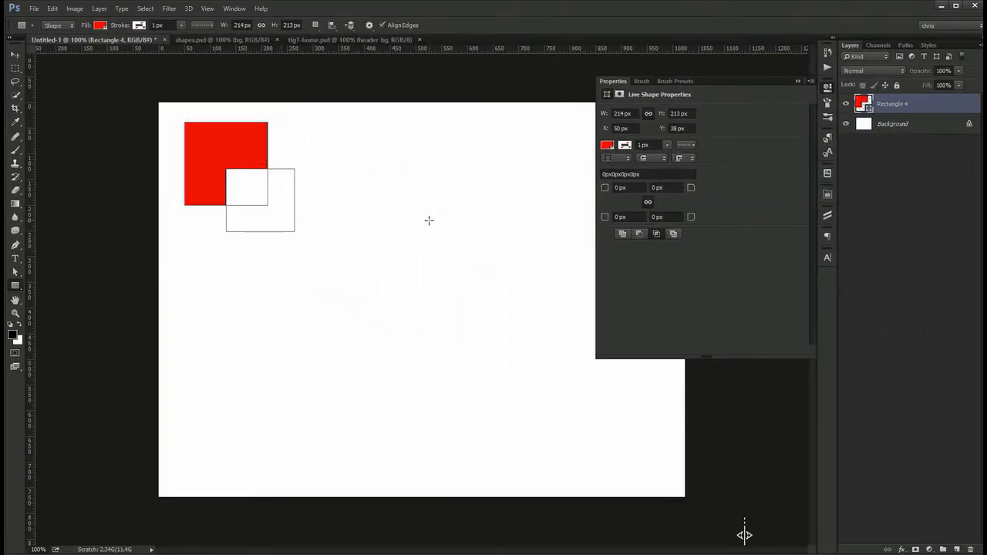
{"action": "key", "text": "Delete"}
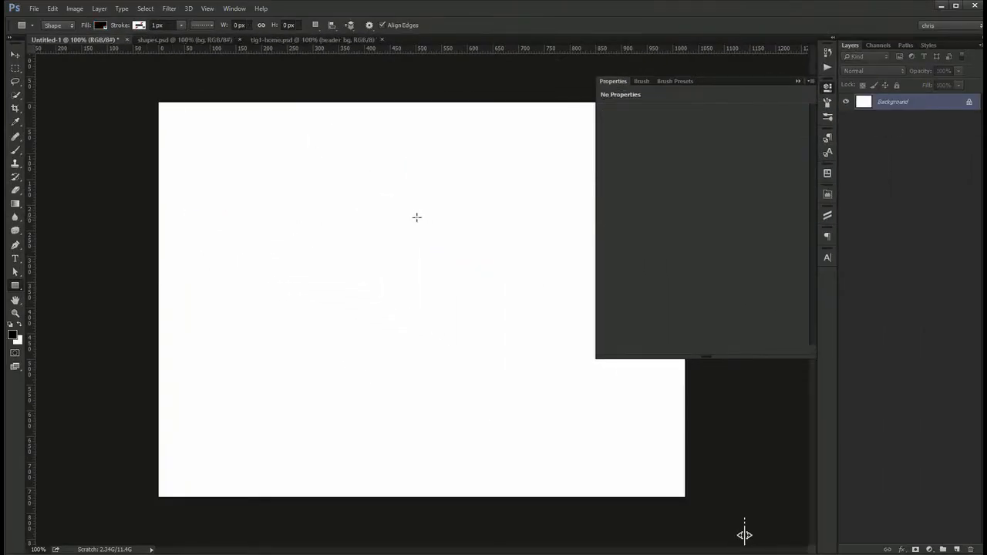
Draw a rounded rectangle about 186 by 133 px with 15 px corners in the canvas's upper-left area and duplicate it twice in a row
{"action": "left_click_drag", "start_coordinate": [14, 285], "coordinate": [46, 294]}
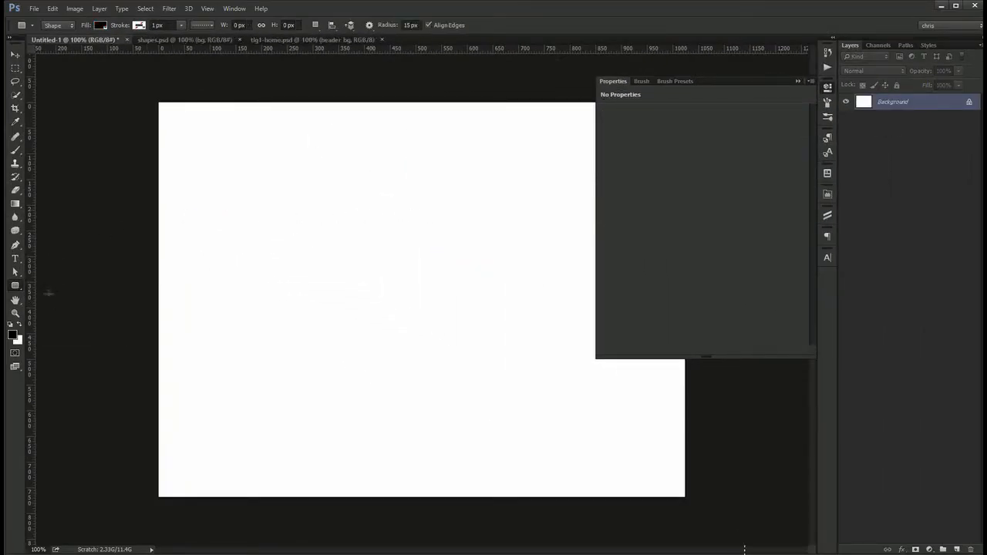
{"action": "left_click", "coordinate": [826, 88]}
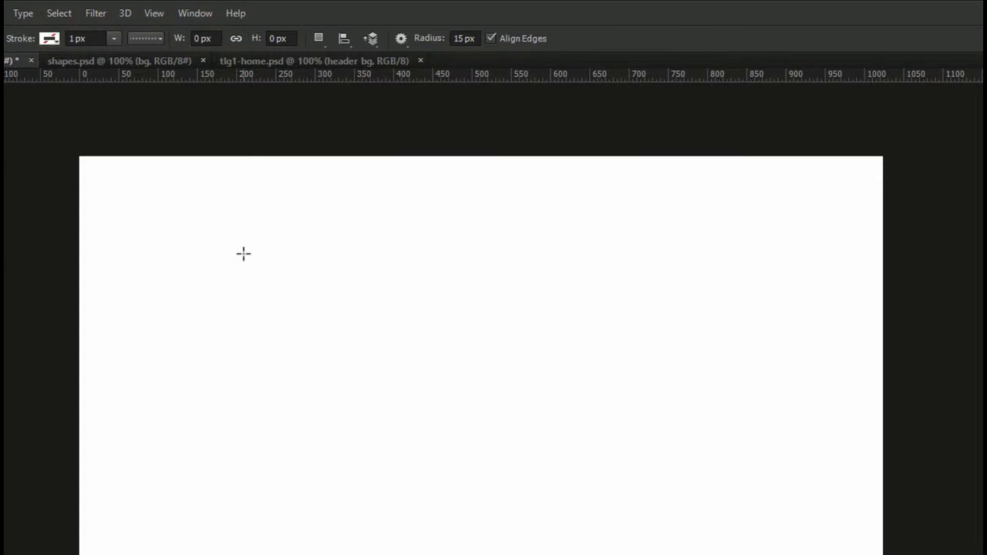
{"action": "left_click_drag", "start_coordinate": [148, 200], "coordinate": [295, 304]}
{"action": "key", "text": "v"}
{"action": "left_click_drag", "start_coordinate": [225, 267], "coordinate": [386, 262]}
{"action": "left_click_drag", "start_coordinate": [377, 262], "coordinate": [538, 259]}
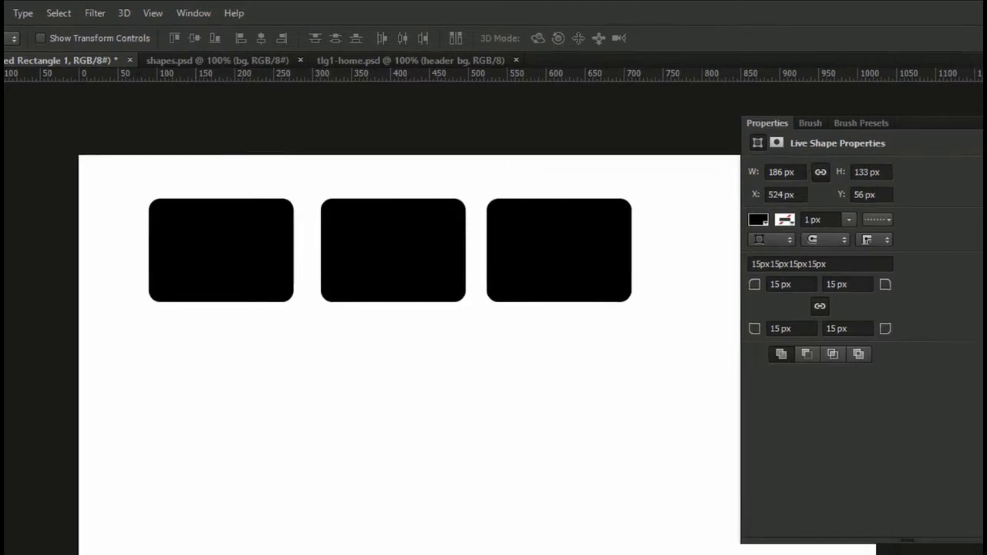
Select the layers and paths of all three rounded rectangles and set their corner radii to 55 px
{"action": "left_click", "coordinate": [931, 168], "text": "shift"}
{"action": "key", "text": "a"}
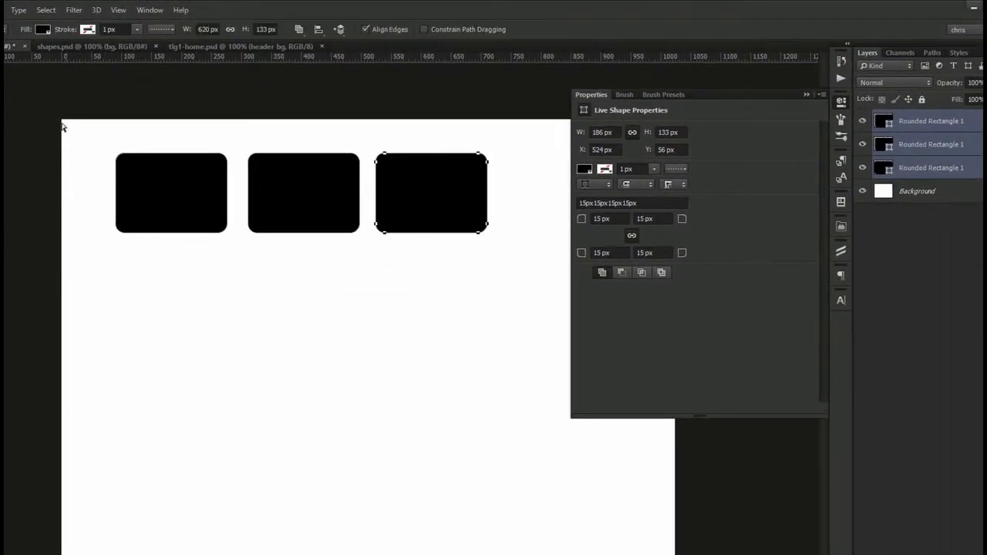
{"action": "left_click_drag", "start_coordinate": [63, 125], "coordinate": [377, 282]}
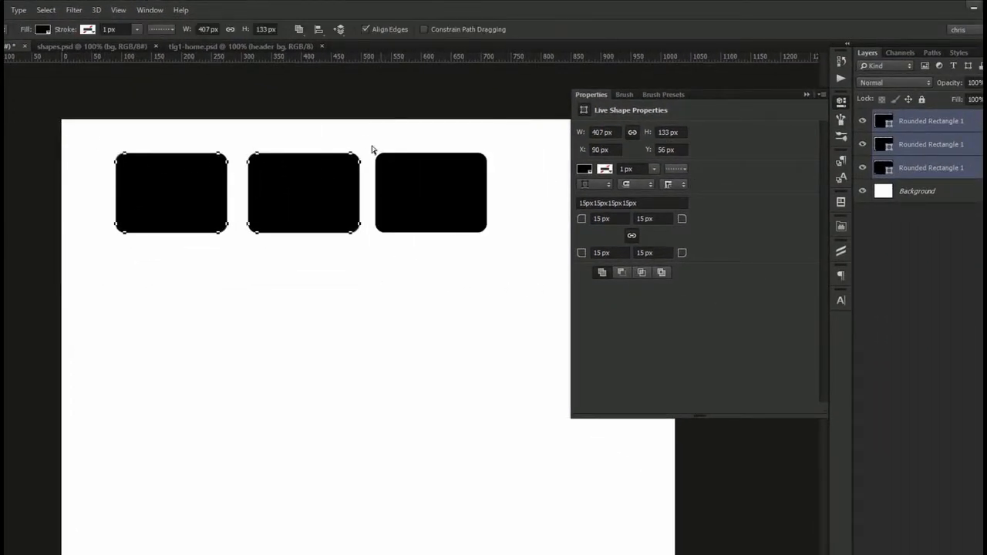
{"action": "left_click_drag", "start_coordinate": [364, 138], "coordinate": [545, 252]}
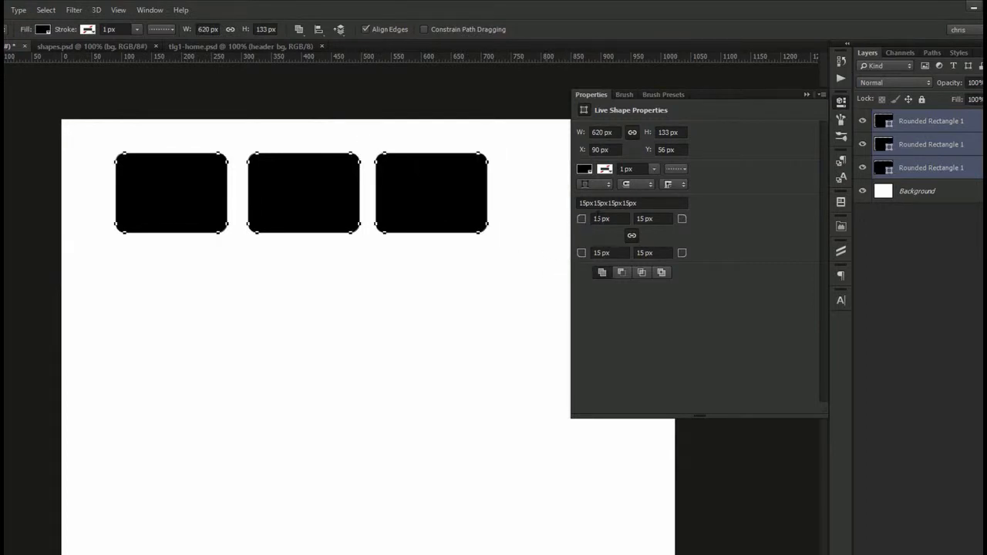
{"action": "left_click", "coordinate": [599, 218]}
{"action": "type", "text": "5"}
{"action": "key", "text": "Return"}
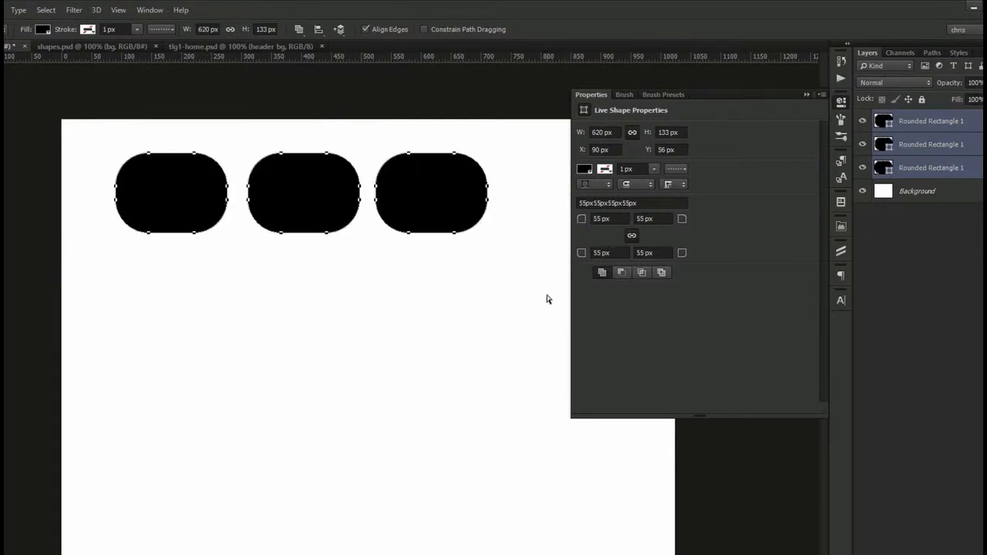
Change the corner radii of the three selected rectangles to 25 px and finally to 5 px
{"action": "left_click", "coordinate": [607, 224]}
{"action": "type", "text": "25"}
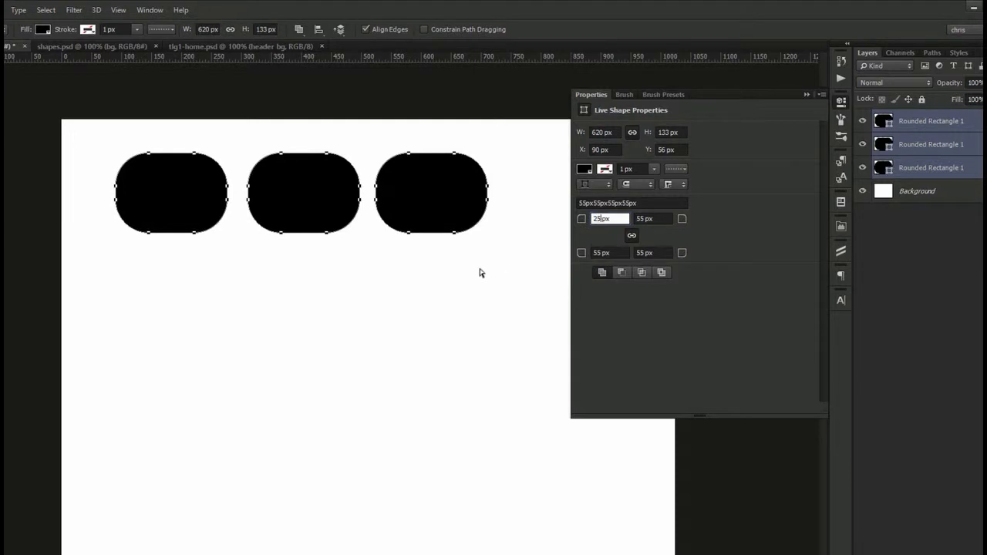
{"action": "key", "text": "Return"}
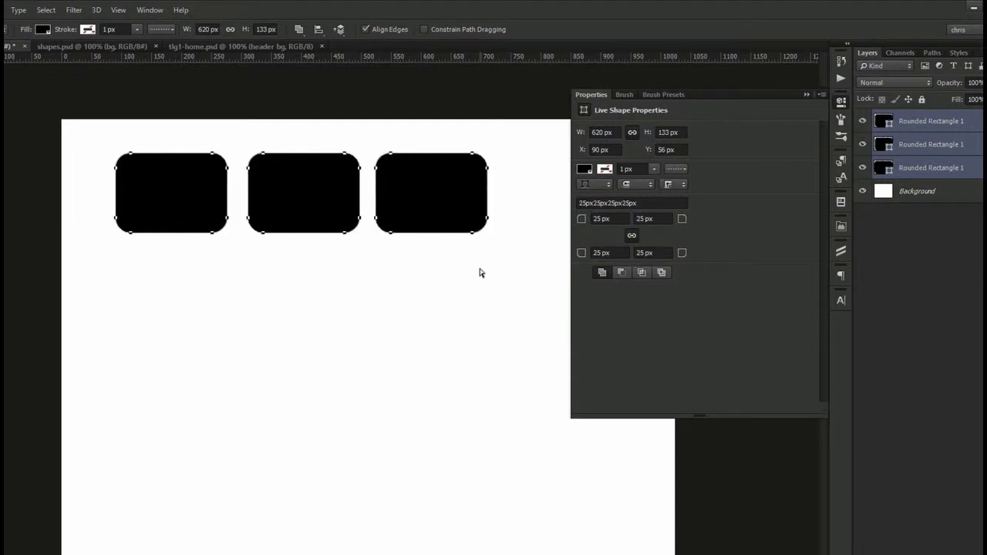
{"action": "left_click", "coordinate": [596, 218]}
{"action": "key", "text": "BackSpace"}
{"action": "key", "text": "Return"}
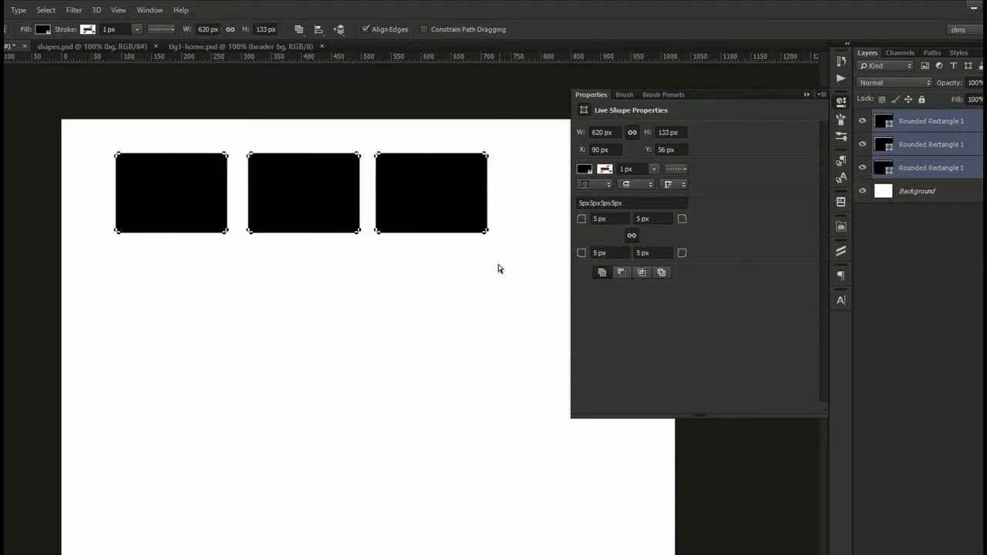
Set the fill color of each of the three rounded rectangles to ff0000
{"action": "double_click", "coordinate": [880, 125]}
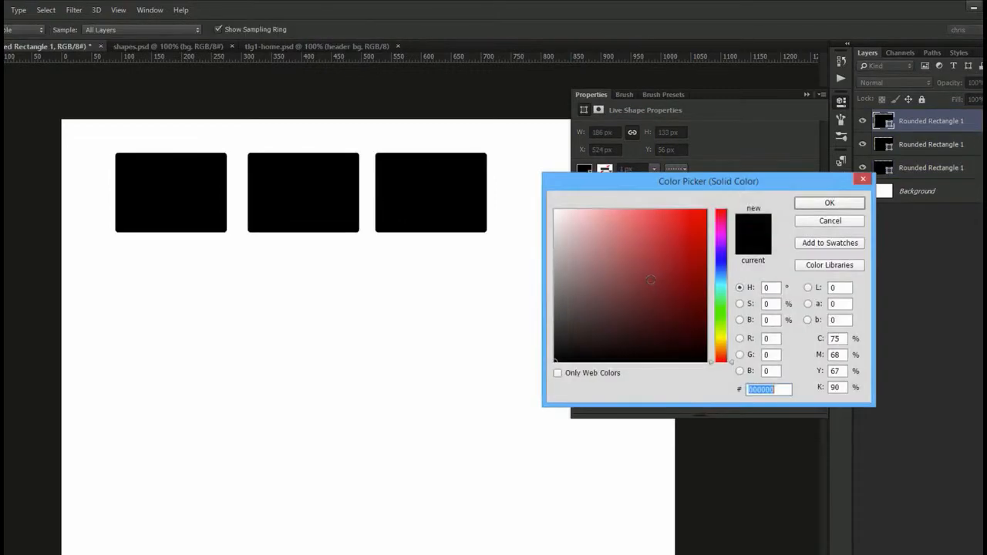
{"action": "type", "text": "ff0000"}
{"action": "key", "text": "Return"}
{"action": "double_click", "coordinate": [880, 146]}
{"action": "type", "text": "ff0000"}
{"action": "key", "text": "Return"}
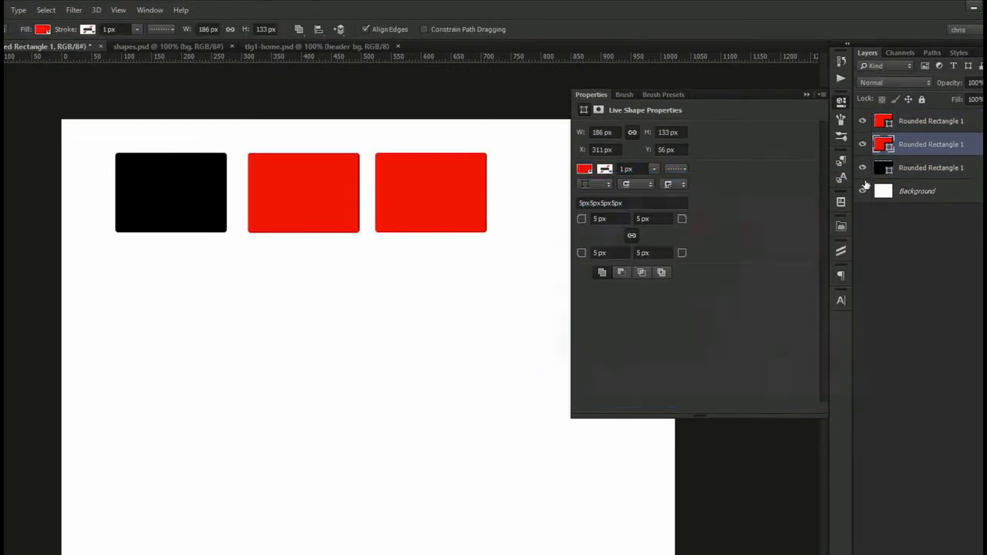
{"action": "double_click", "coordinate": [881, 169]}
{"action": "type", "text": "ff0000"}
{"action": "key", "text": "Return"}
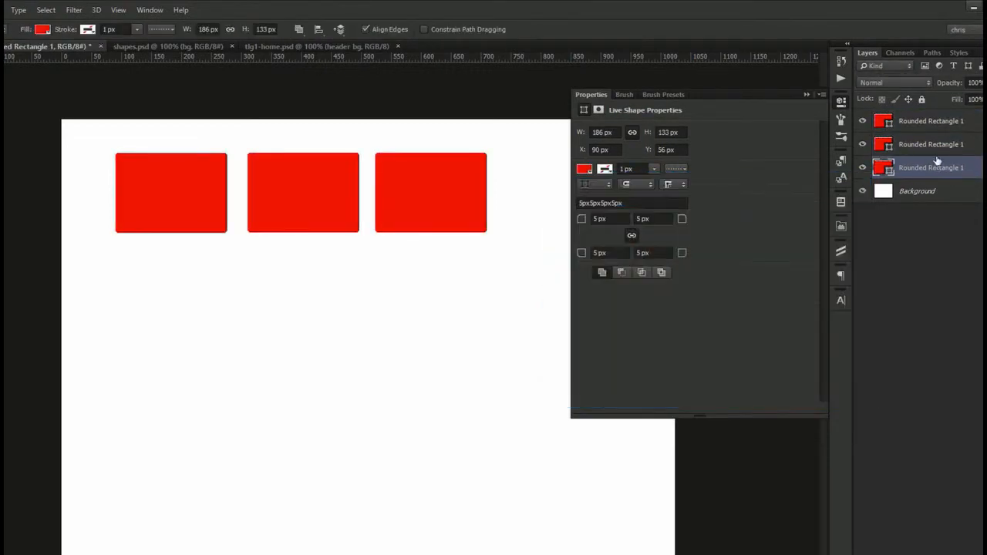
Select all three red rectangle layers together with their paths
{"action": "left_click", "coordinate": [926, 126], "text": "shift"}
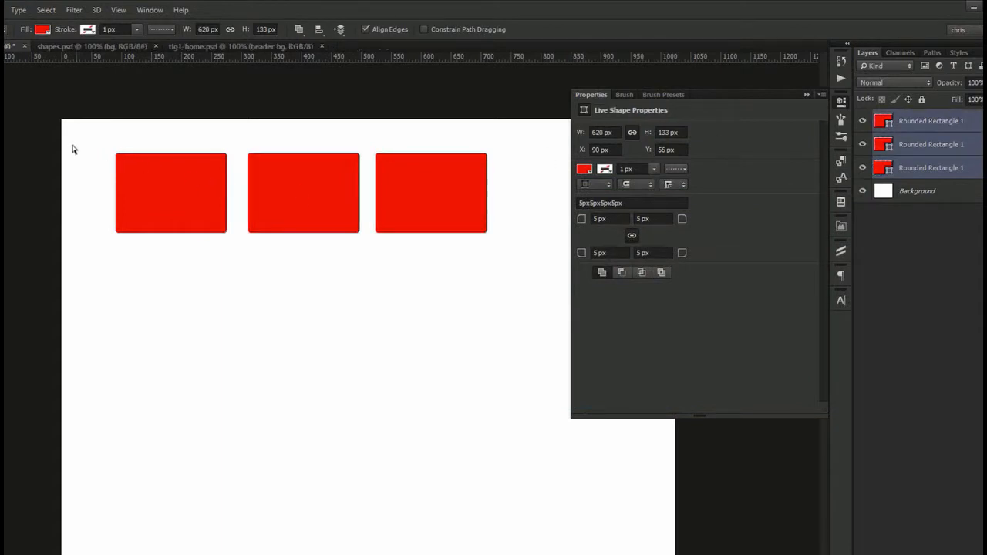
{"action": "left_click_drag", "start_coordinate": [66, 132], "coordinate": [367, 271]}
{"action": "left_click_drag", "start_coordinate": [368, 129], "coordinate": [497, 262]}
Move the rightmost rectangle's lower-right corner points 50 px to the right, allowing the live shape to become a regular path
{"action": "left_click", "coordinate": [898, 123]}
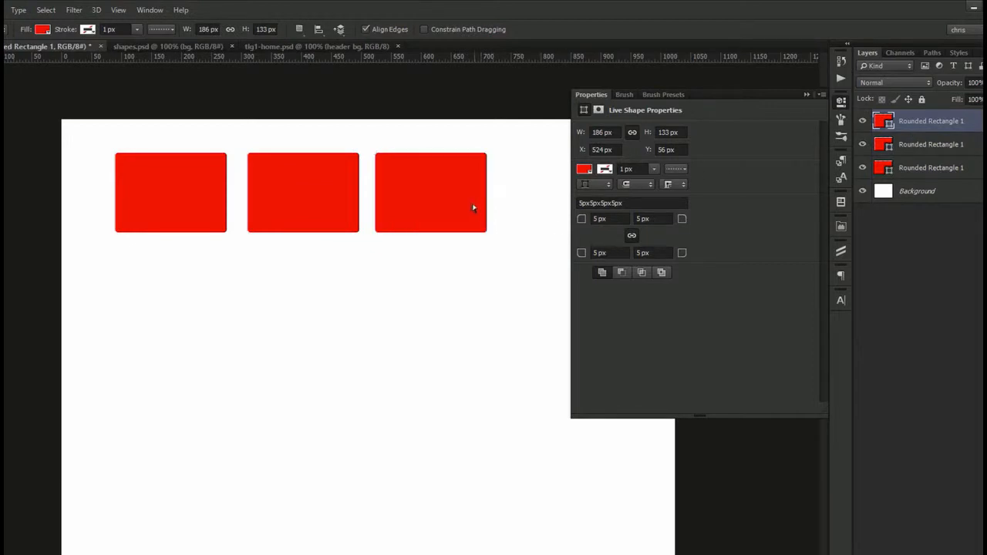
{"action": "key", "text": "Delete"}
{"action": "left_click_drag", "start_coordinate": [470, 199], "coordinate": [453, 278]}
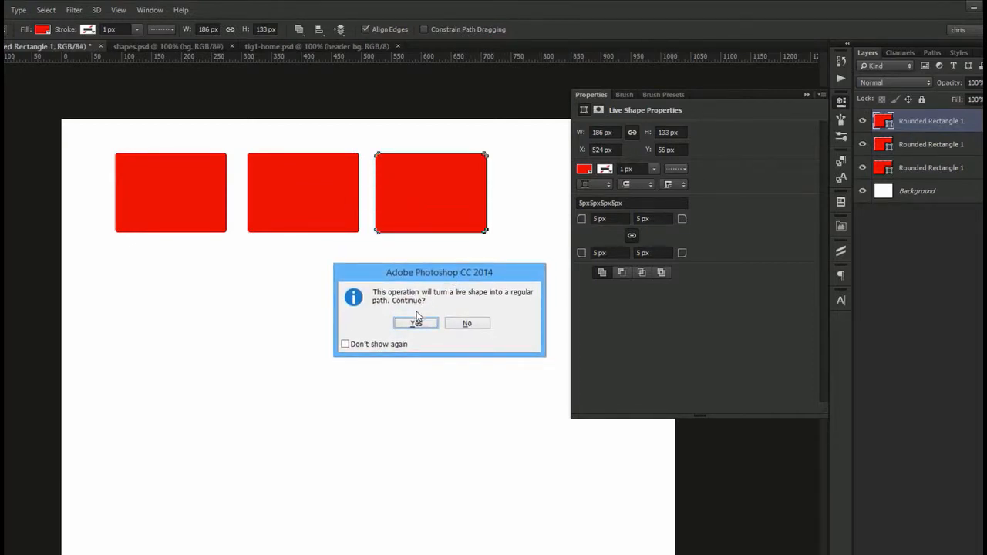
{"action": "left_click", "coordinate": [417, 324]}
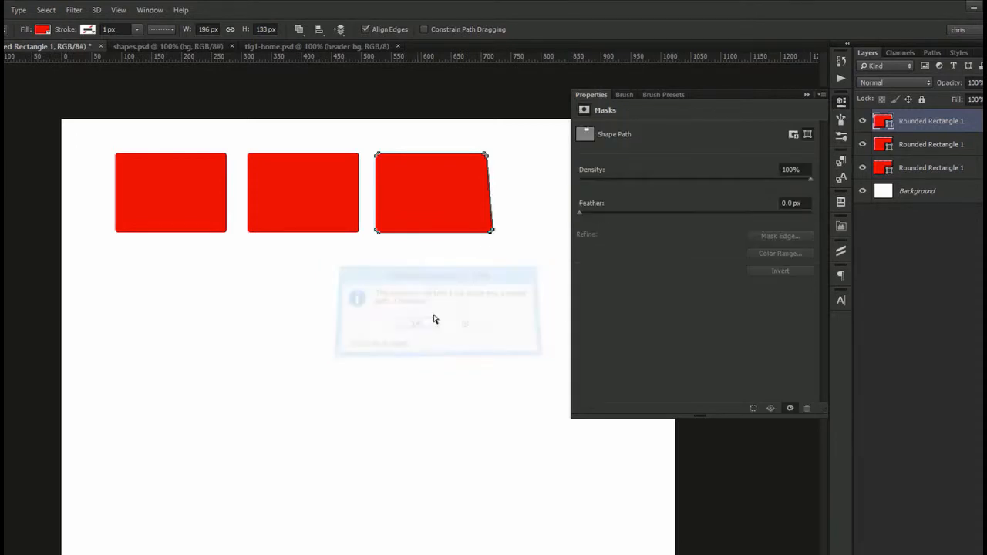
{"action": "key", "text": "shift+Right"}
{"action": "key", "text": "shift+Right"}
{"action": "key", "text": "shift+Right"}
{"action": "key", "text": "shift+Right"}
{"action": "key", "text": "shift+Right"}
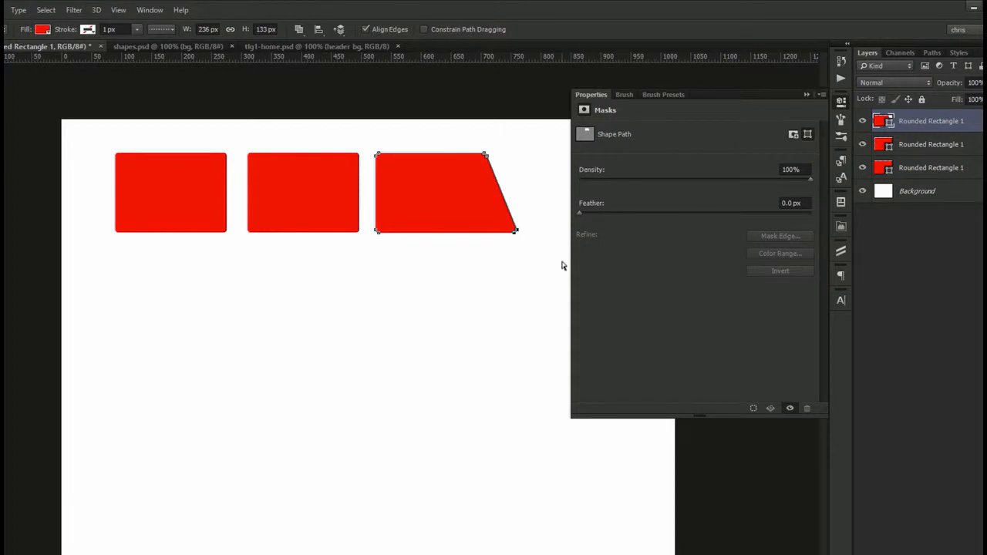
Remove the skewed third rectangle and draw a circle below the remaining two, setting its size to 250 by 250 px
{"action": "left_click_drag", "start_coordinate": [571, 267], "coordinate": [639, 262]}
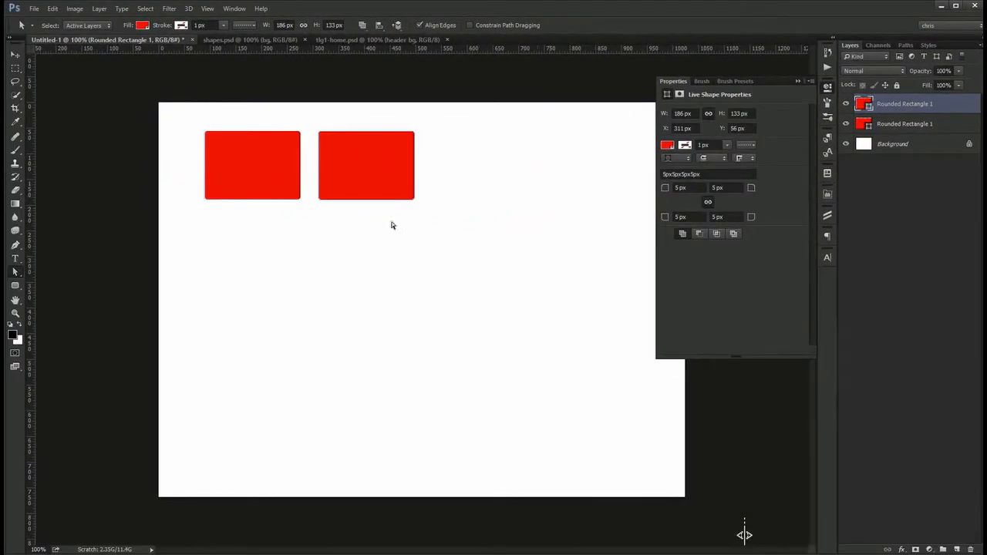
{"action": "right_click", "coordinate": [15, 289]}
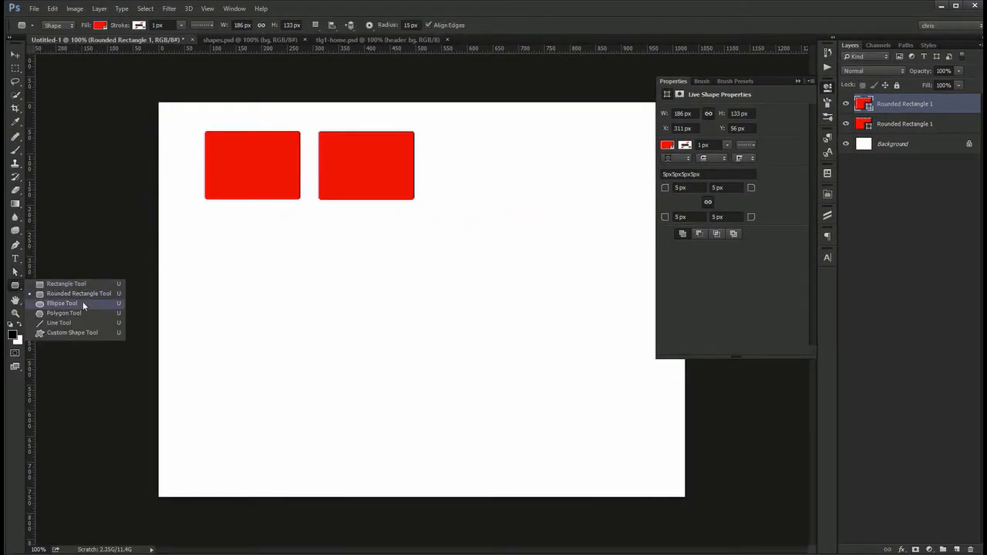
{"action": "left_click", "coordinate": [83, 303]}
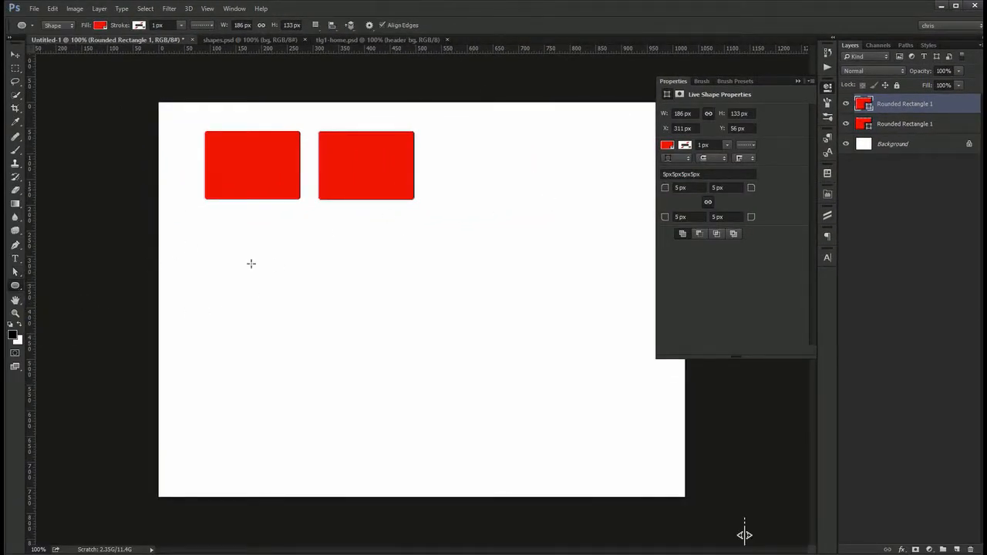
{"action": "left_click_drag", "start_coordinate": [309, 230], "coordinate": [491, 348]}
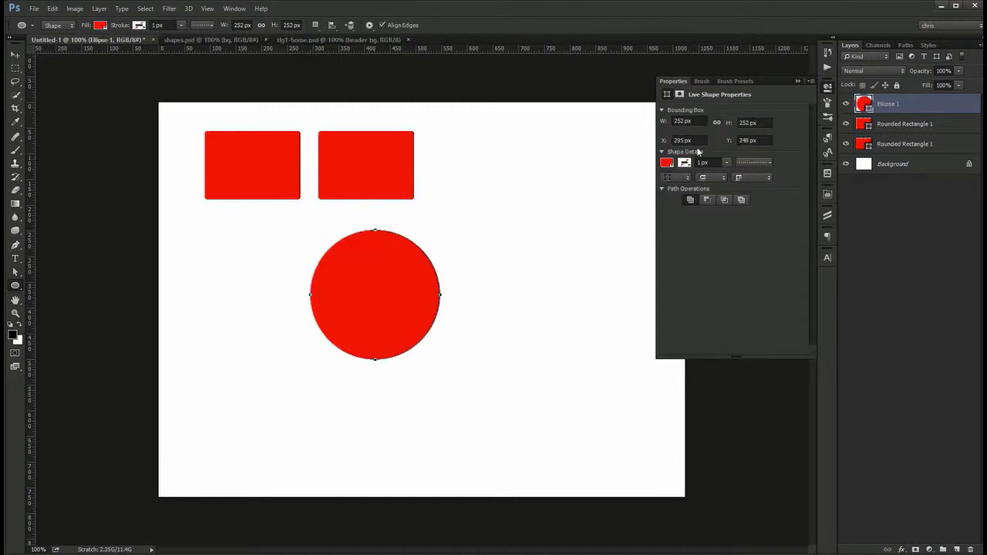
{"action": "left_click_drag", "start_coordinate": [698, 123], "coordinate": [534, 106]}
{"action": "type", "text": "250"}
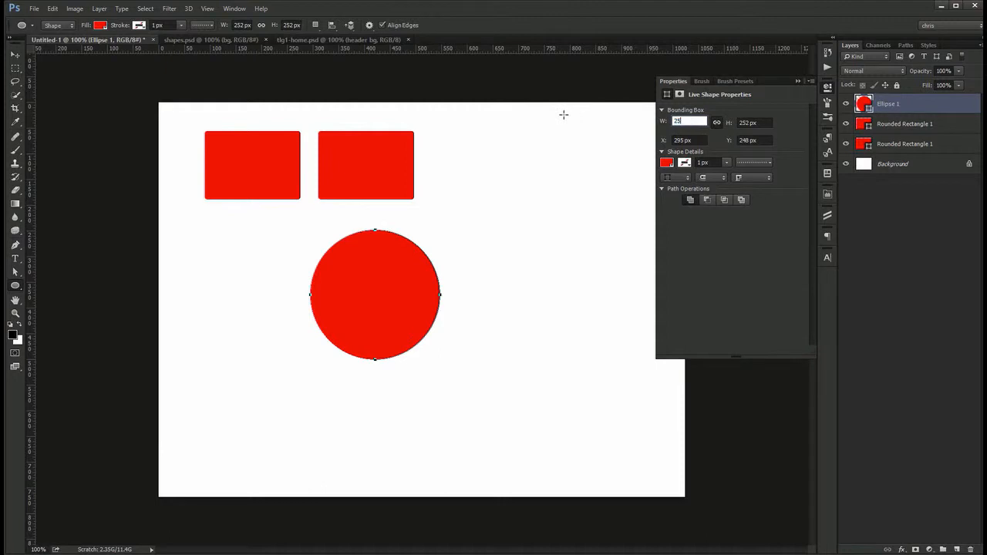
{"action": "key", "text": "Return"}
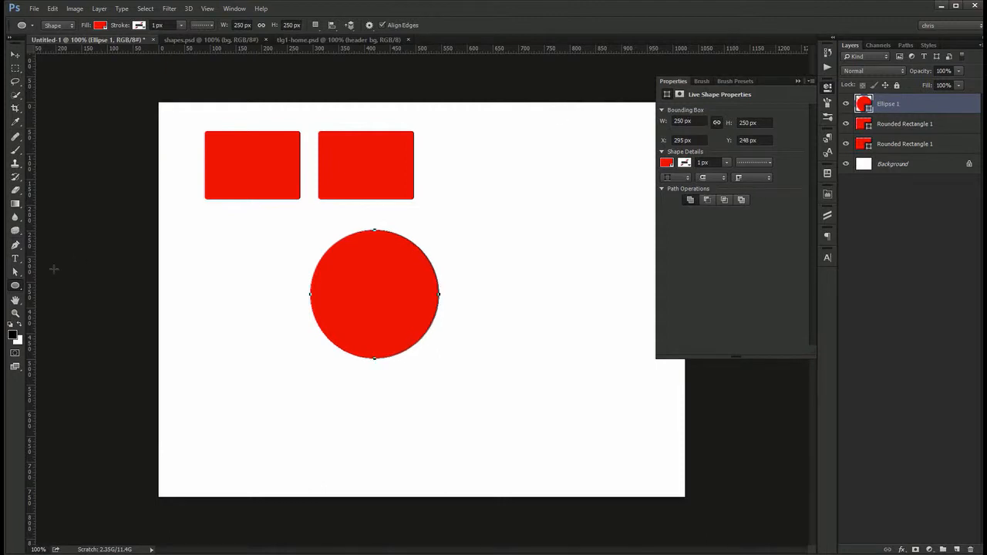
Draw a three-sided polygon about 172 by 149 px and move it to the canvas's lower-left area
{"action": "left_click_drag", "start_coordinate": [13, 289], "coordinate": [66, 315]}
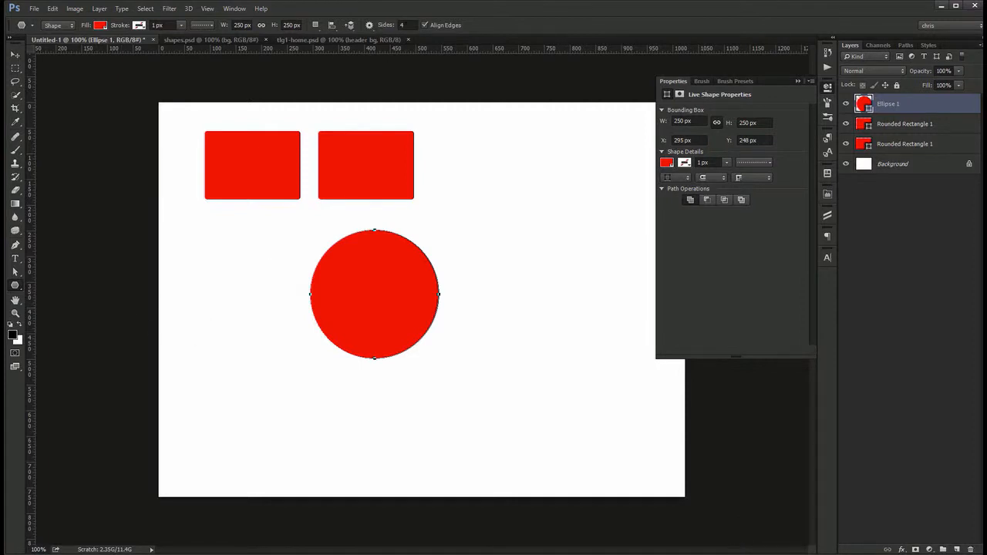
{"action": "left_click", "coordinate": [406, 25]}
{"action": "type", "text": "3"}
{"action": "left_click_drag", "start_coordinate": [523, 216], "coordinate": [505, 164]}
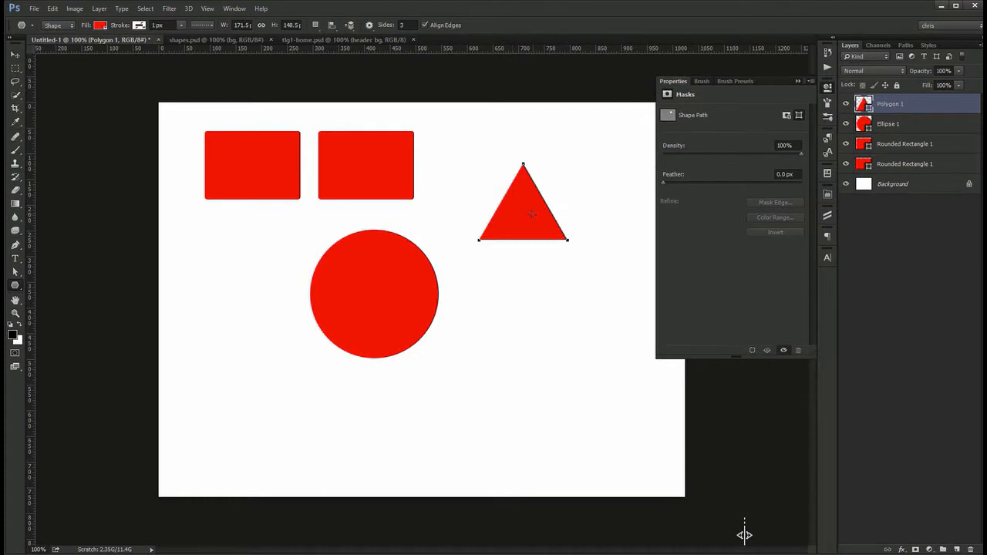
{"action": "left_click_drag", "start_coordinate": [531, 214], "coordinate": [252, 427]}
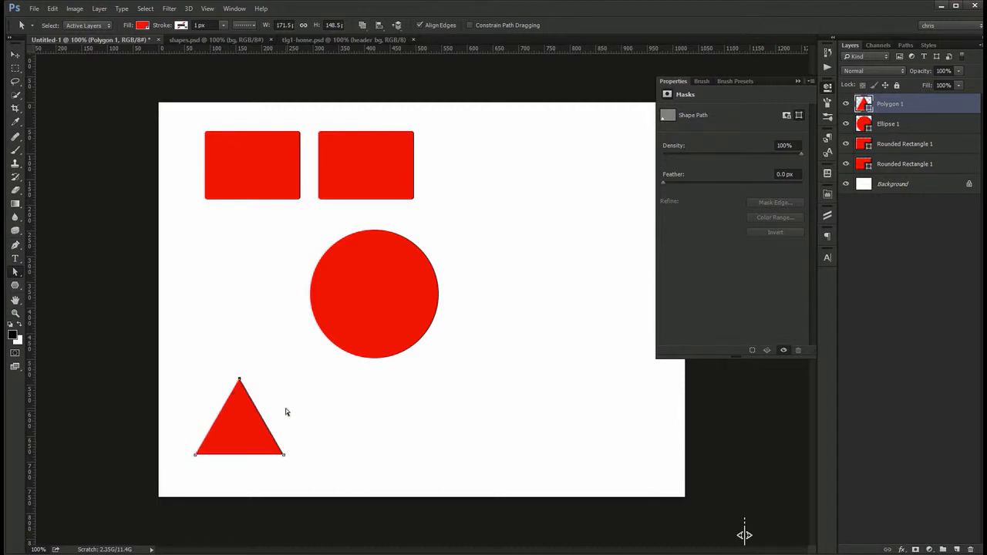
Stretch the triangle by moving its top anchor point up 60 px, and lower the point again by 40 px
{"action": "key", "text": "shift+Up"}
{"action": "key", "text": "shift+Up"}
{"action": "key", "text": "shift+Up"}
{"action": "key", "text": "shift+Up"}
{"action": "key", "text": "shift+Up"}
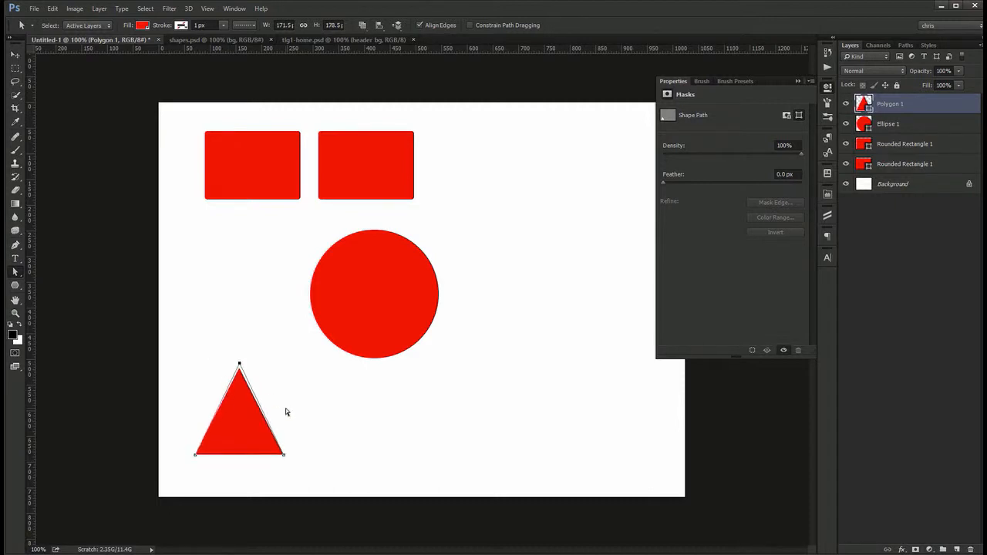
{"action": "key", "text": "shift+Up"}
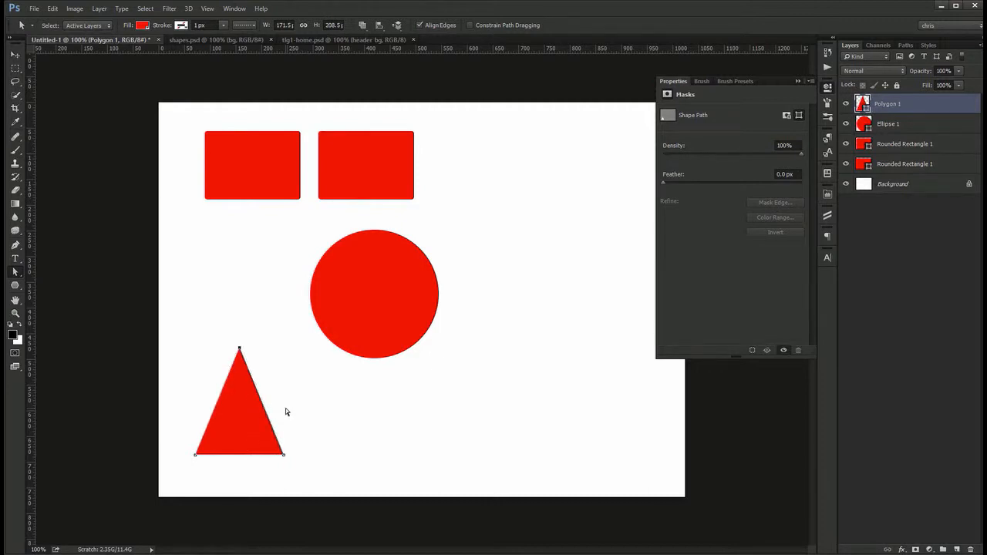
{"action": "key", "text": "shift+Down"}
{"action": "key", "text": "shift+Down"}
{"action": "key", "text": "shift+Down"}
{"action": "key", "text": "shift+Down"}
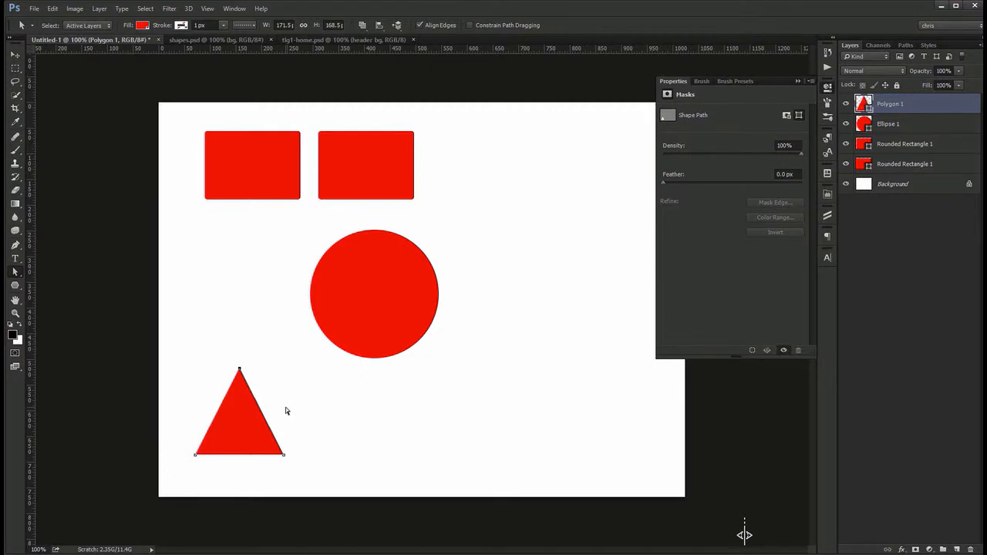
Move the triangle up beneath the left rounded rectangle and draw a rectangle about 171 by 270 px flush against its base
{"action": "key", "text": "v"}
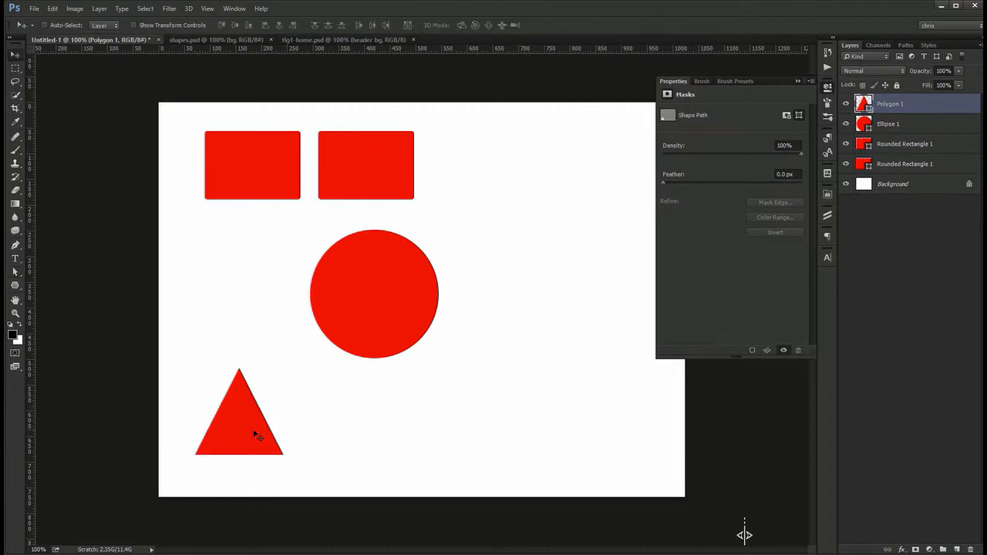
{"action": "left_click_drag", "start_coordinate": [254, 429], "coordinate": [240, 262]}
{"action": "key", "text": "u"}
{"action": "key", "text": "shift+u"}
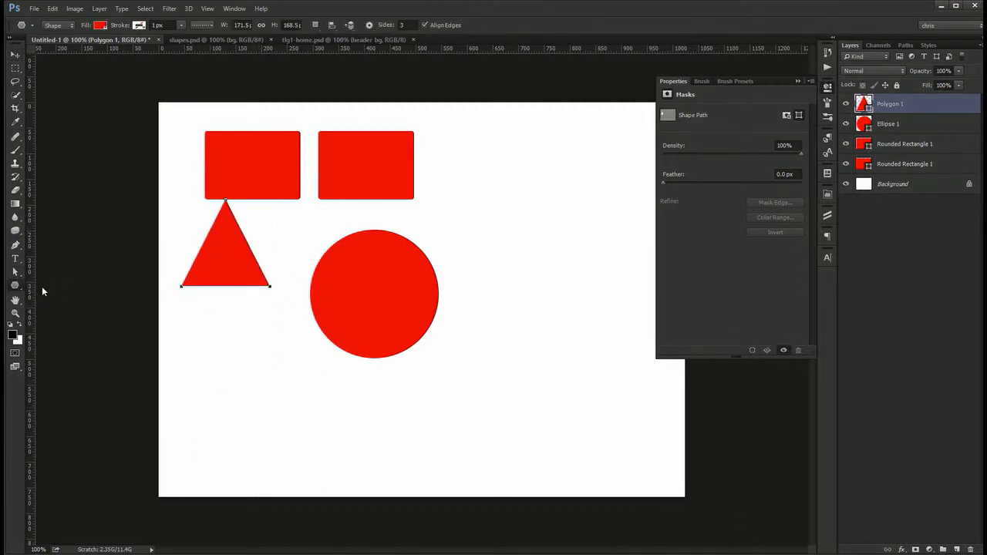
{"action": "left_click_drag", "start_coordinate": [181, 286], "coordinate": [269, 422]}
{"action": "key", "text": "v"}
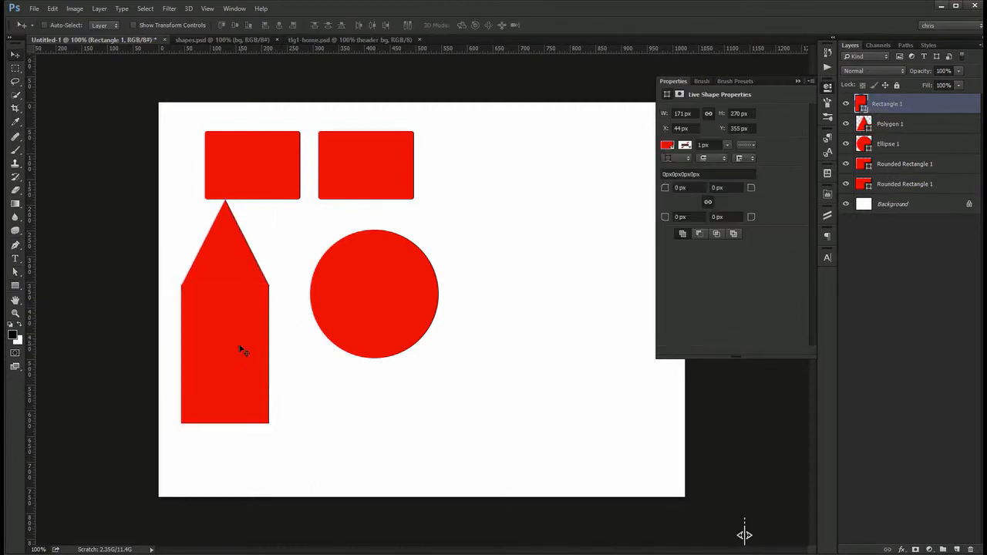
Nudge the triangle so its base sits exactly flush with the top edge of the rectangle below it
{"action": "scroll", "coordinate": [223, 326], "scroll_direction": "up", "scroll_amount": 5}
{"action": "left_click", "coordinate": [226, 224], "text": "ctrl"}
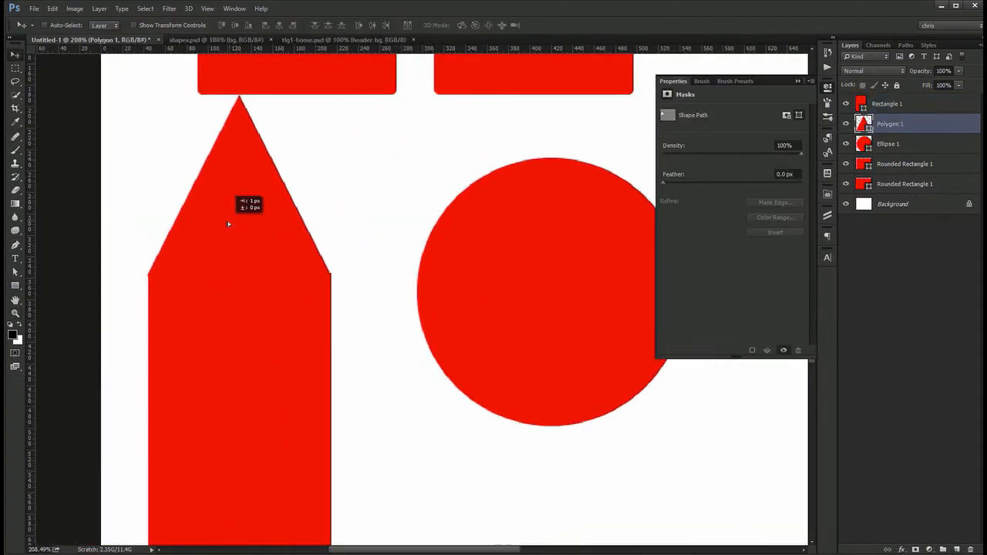
{"action": "key", "text": "Right"}
{"action": "key", "text": "Up"}
{"action": "key", "text": "Down"}
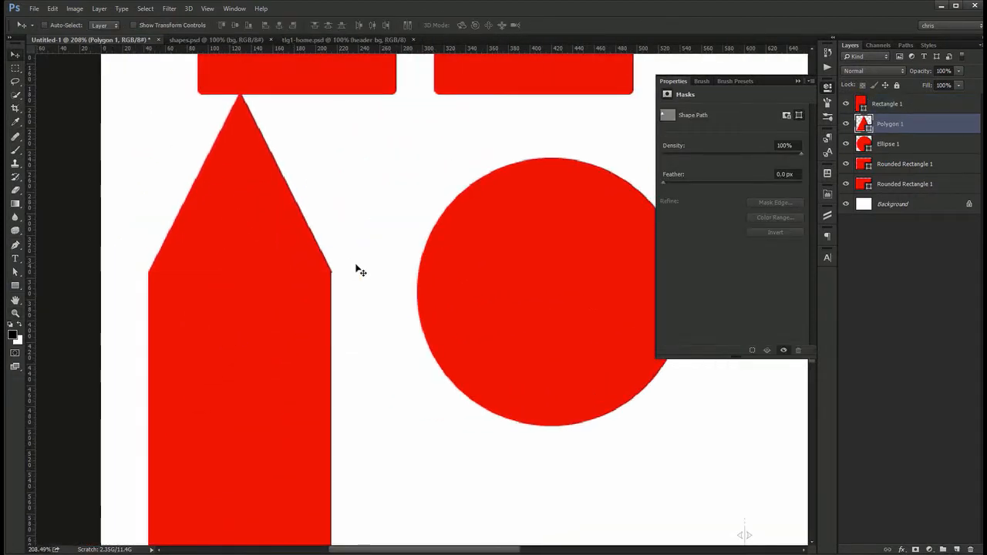
{"action": "scroll", "coordinate": [362, 269], "scroll_direction": "up", "scroll_amount": 5}
{"action": "key", "text": "ctrl+t"}
{"action": "key", "text": "Escape"}
{"action": "key", "text": "ctrl+1"}
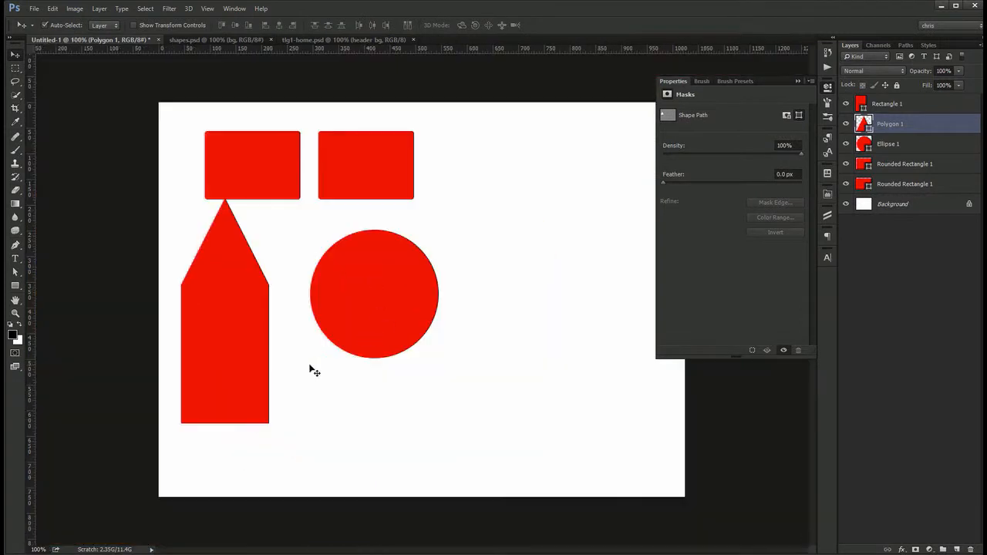
Merge the triangle and the rectangle below it into one shape layer and move it down, clear of the rounded rectangle
{"action": "key", "text": "ctrl+e"}
{"action": "key", "text": "shift+Down"}
{"action": "key", "text": "shift+Down"}
{"action": "key", "text": "shift+Down"}
{"action": "key", "text": "shift+Down"}
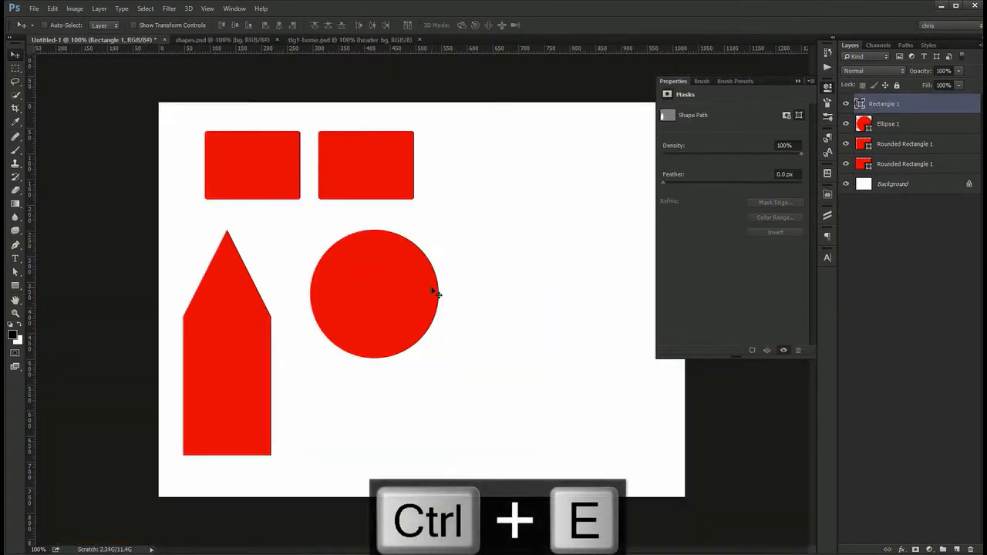
Recolor the merged house-like shape to dark brown #411313
{"action": "double_click", "coordinate": [860, 103]}
{"action": "left_click", "coordinate": [673, 276]}
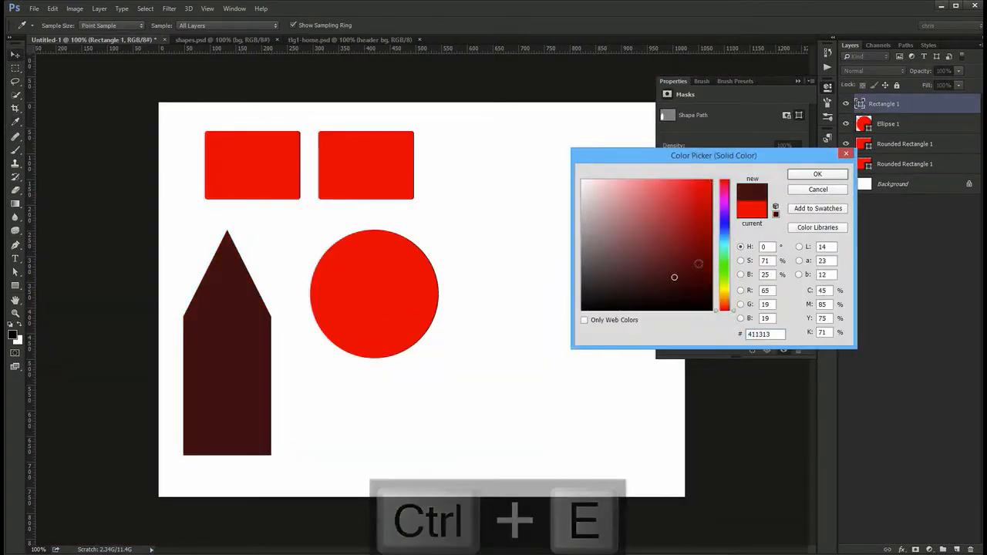
{"action": "key", "text": "Return"}
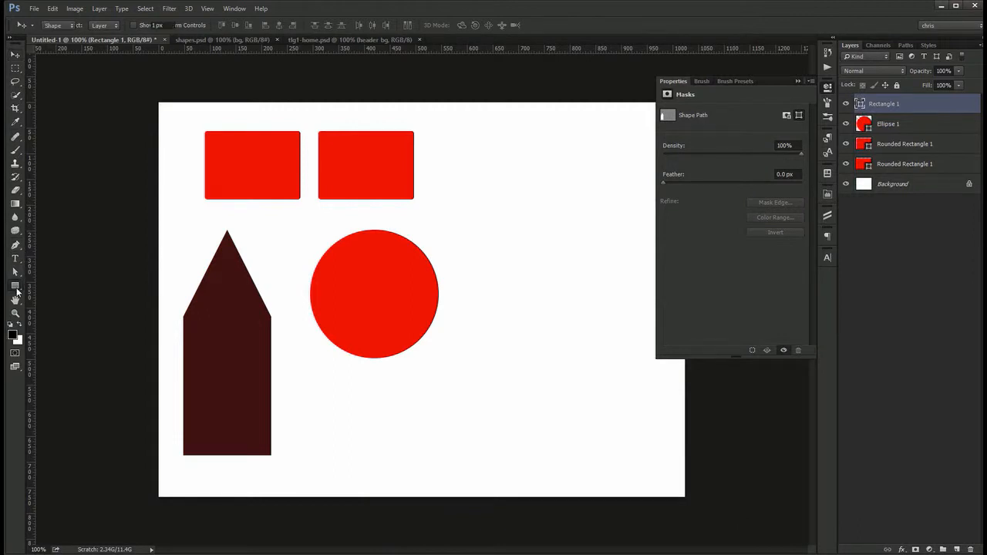
Begin creating a polygon with 5 sides, 200 px wide and 200 px high, with Smooth Corners and Star enabled
{"action": "left_click_drag", "start_coordinate": [17, 292], "coordinate": [77, 314]}
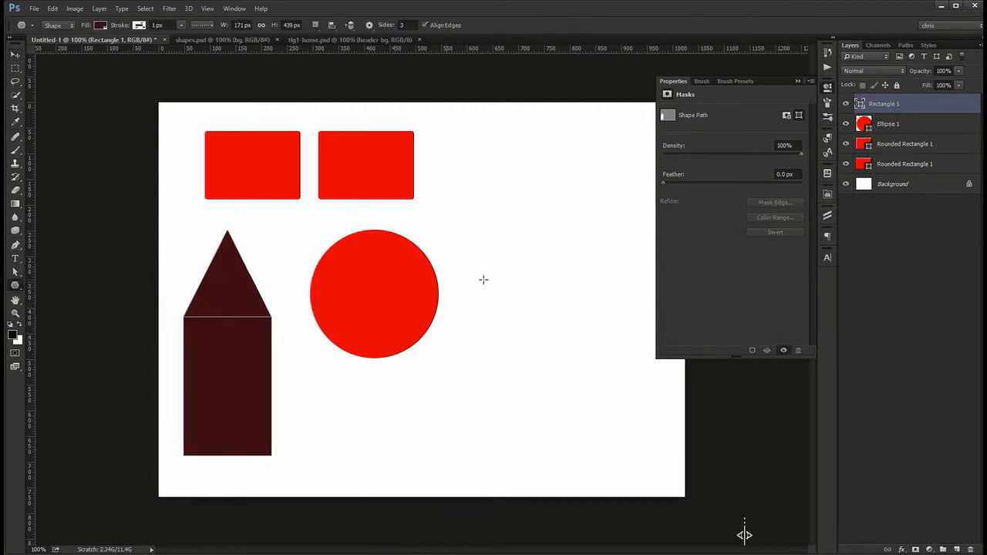
{"action": "left_click", "coordinate": [541, 229]}
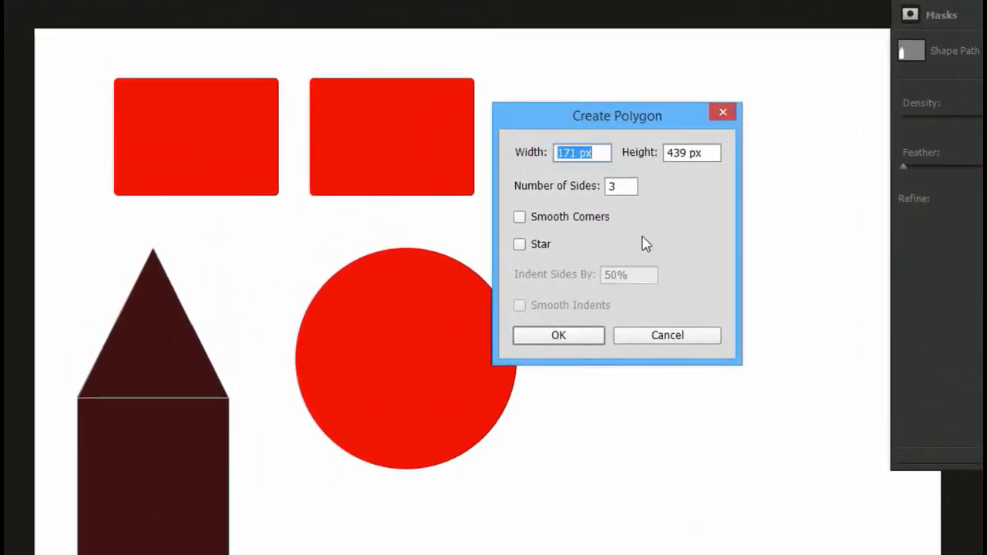
{"action": "left_click", "coordinate": [580, 218]}
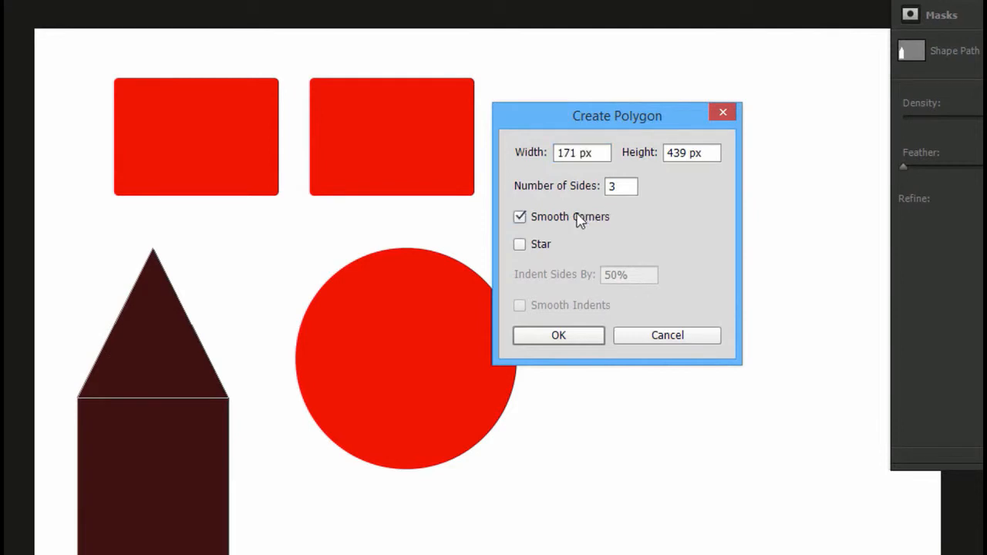
{"action": "left_click", "coordinate": [528, 249]}
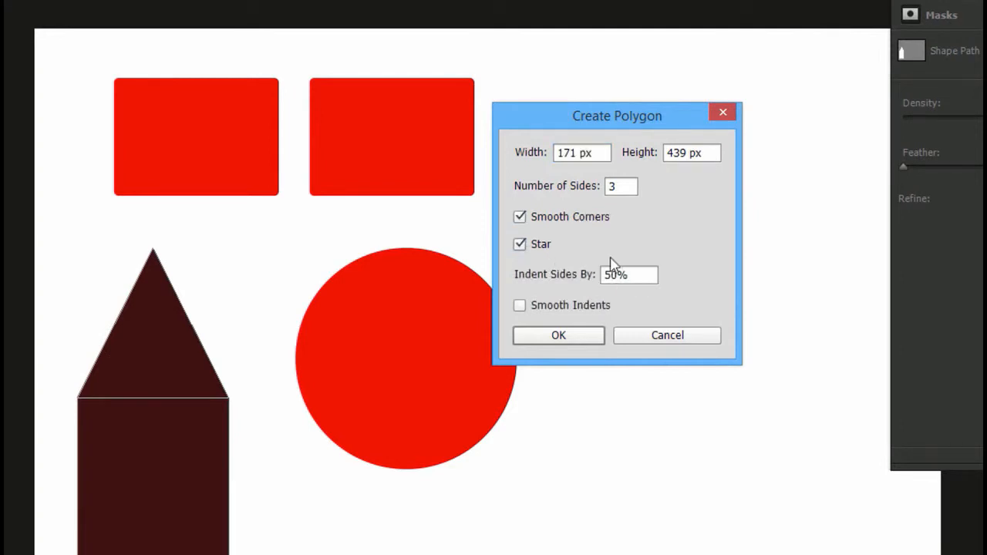
{"action": "double_click", "coordinate": [620, 187]}
{"action": "type", "text": "5"}
{"action": "double_click", "coordinate": [602, 150]}
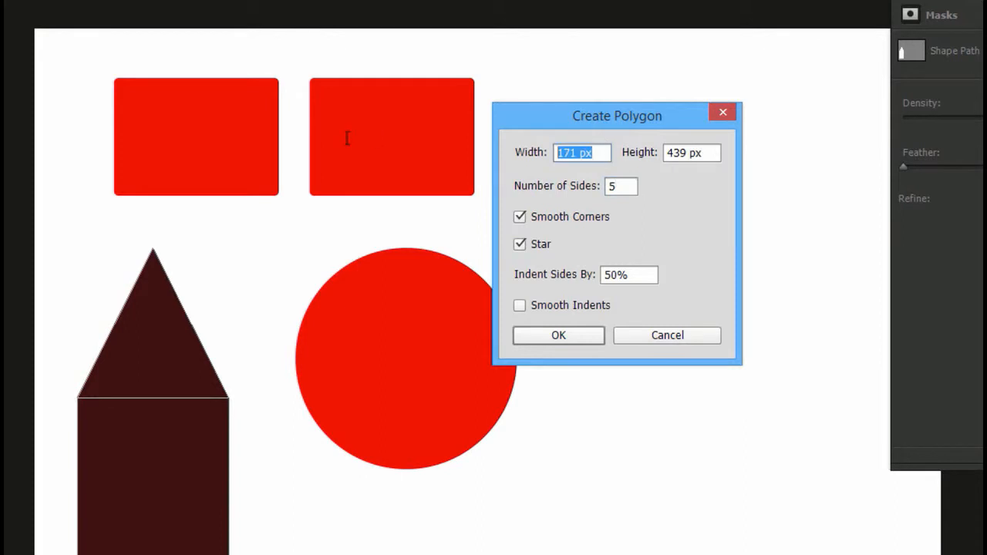
{"action": "type", "text": "200"}
{"action": "key", "text": "Tab"}
{"action": "type", "text": "200"}
Indent the star's sides by 10%, disable Smooth Corners, create it and move it up beside the circle
{"action": "double_click", "coordinate": [612, 274]}
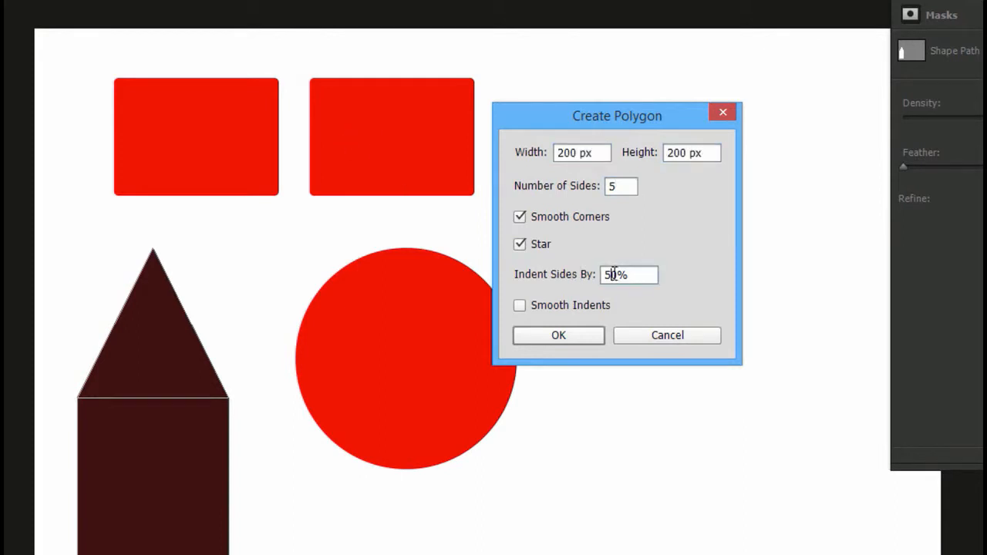
{"action": "type", "text": "10"}
{"action": "left_click", "coordinate": [565, 218]}
{"action": "left_click", "coordinate": [558, 334]}
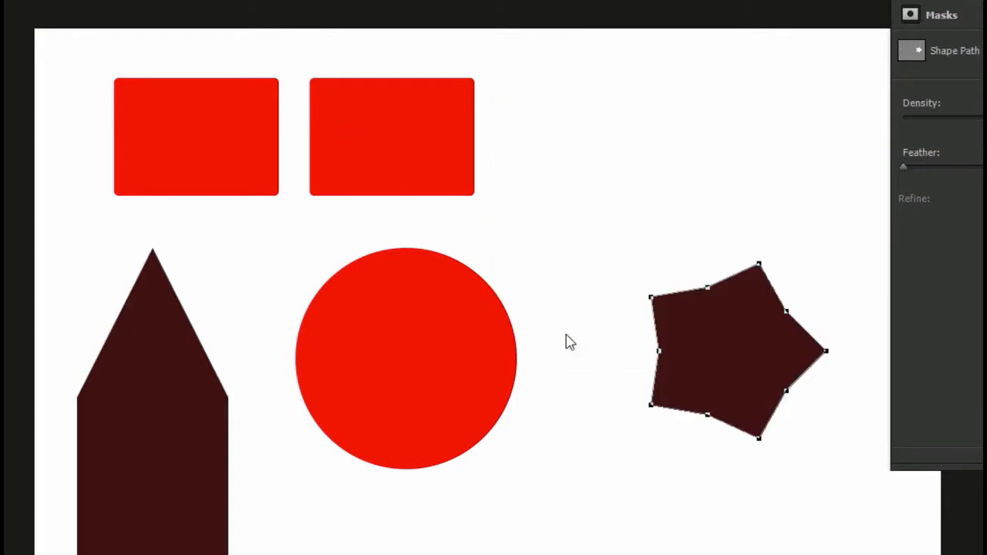
{"action": "left_click_drag", "start_coordinate": [705, 350], "coordinate": [645, 213]}
Create a second five-sided star with its sides indented by 70% and place it directly below the first one
{"action": "left_click", "coordinate": [636, 447]}
{"action": "double_click", "coordinate": [615, 275]}
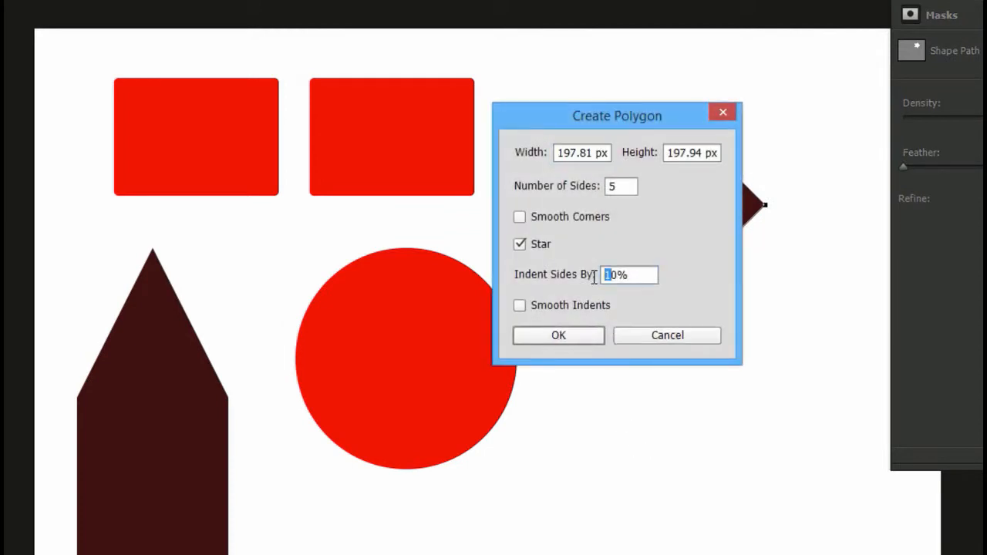
{"action": "type", "text": "70"}
{"action": "key", "text": "Return"}
{"action": "left_click_drag", "start_coordinate": [794, 498], "coordinate": [707, 403]}
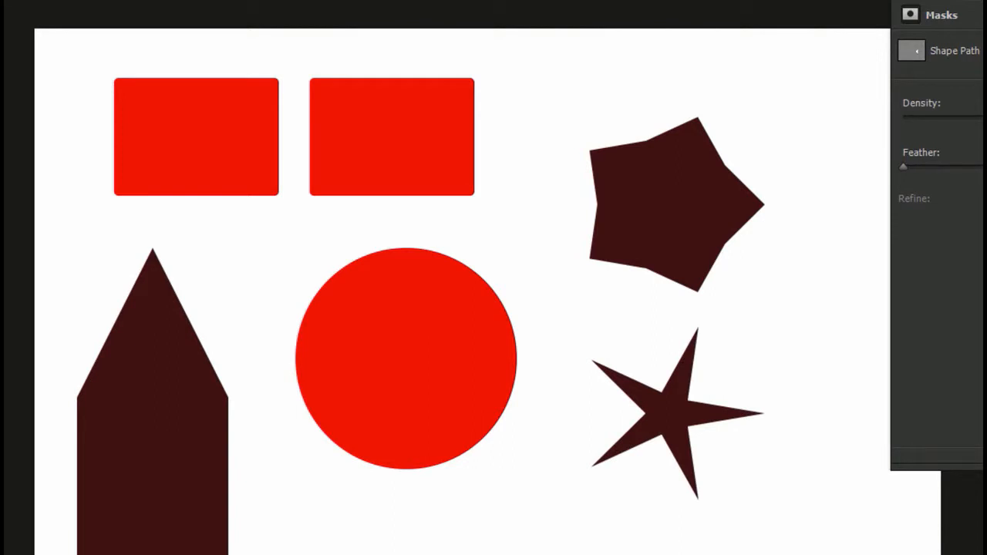
Draw a horizontal 3 px line about 485 px long below the stars and a 1 px line about 534 px long above it
{"action": "key", "text": "u"}
{"action": "left_click_drag", "start_coordinate": [347, 460], "coordinate": [593, 449]}
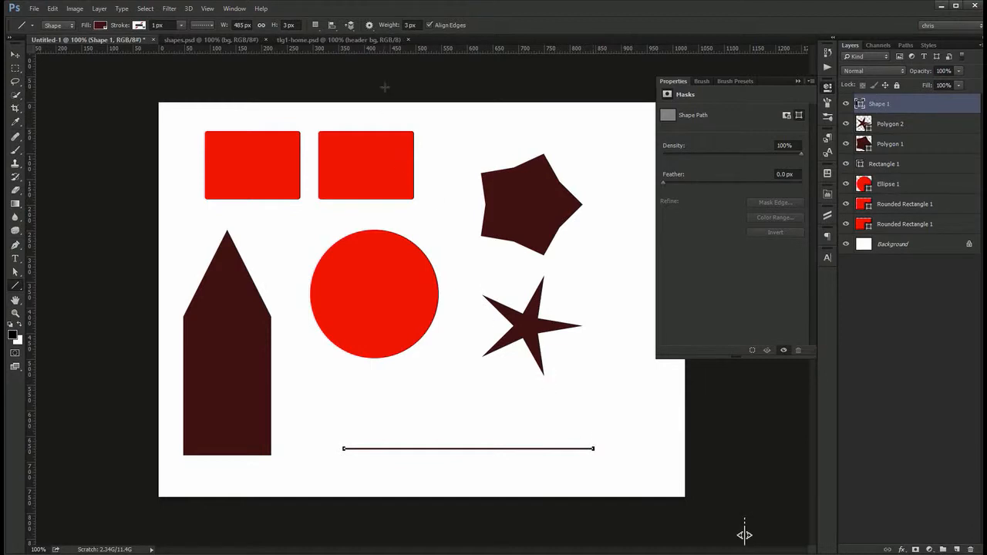
{"action": "left_click", "coordinate": [410, 25]}
{"action": "type", "text": "1"}
{"action": "key", "text": "Return"}
{"action": "left_click_drag", "start_coordinate": [340, 417], "coordinate": [614, 417]}
{"action": "key", "text": "v"}
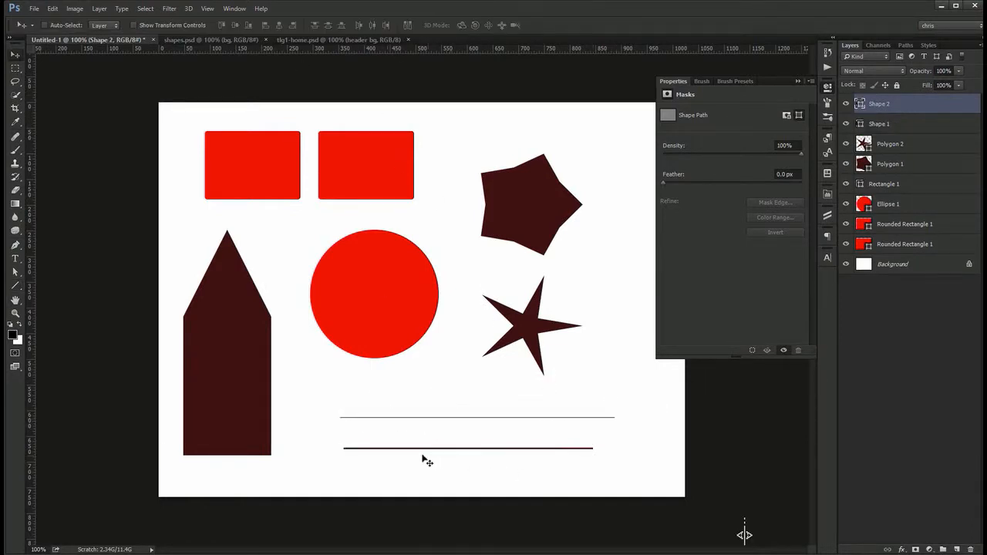
Draw a wide rectangle about 389 by 38 px between the circle and the two lines
{"action": "left_click", "coordinate": [16, 285]}
{"action": "left_click", "coordinate": [58, 284]}
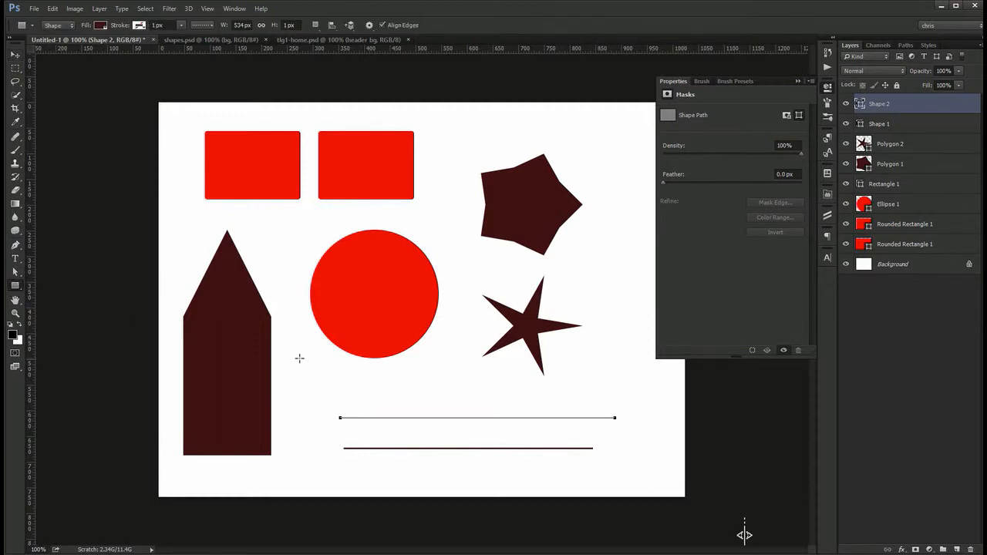
{"action": "left_click_drag", "start_coordinate": [313, 378], "coordinate": [513, 398]}
{"action": "key", "text": "v"}
Flatten the wide rectangle to a height of 4 px and move it about 15 px right and 30 px down
{"action": "scroll", "coordinate": [366, 396], "scroll_direction": "up", "scroll_amount": 5}
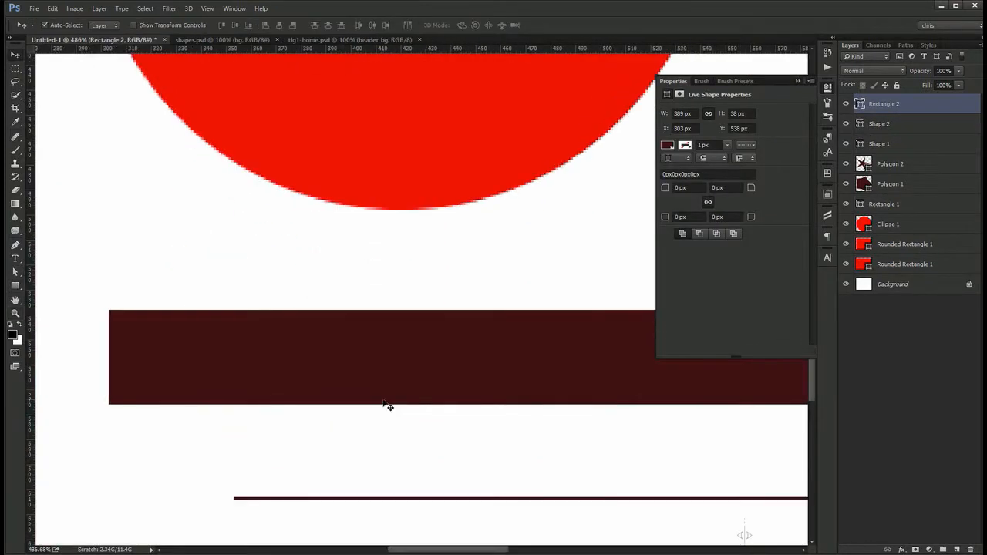
{"action": "key", "text": "ctrl+t"}
{"action": "left_click_drag", "start_coordinate": [363, 403], "coordinate": [364, 322]}
{"action": "key", "text": "Return"}
{"action": "key", "text": "ctrl+1"}
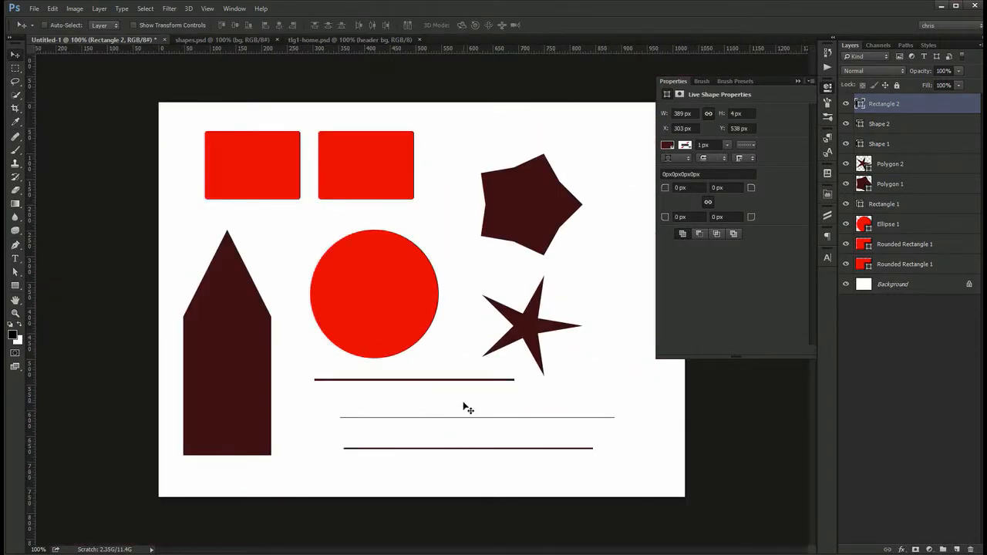
{"action": "left_click_drag", "start_coordinate": [463, 407], "coordinate": [471, 421]}
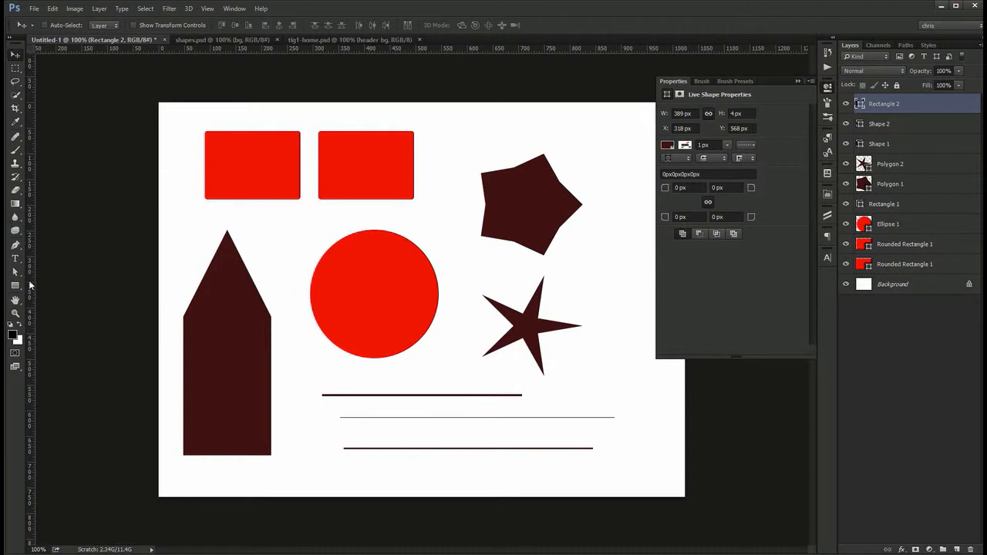
Transform the thin rectangle above the two lines to a height of 3 px
{"action": "left_click_drag", "start_coordinate": [16, 285], "coordinate": [47, 322]}
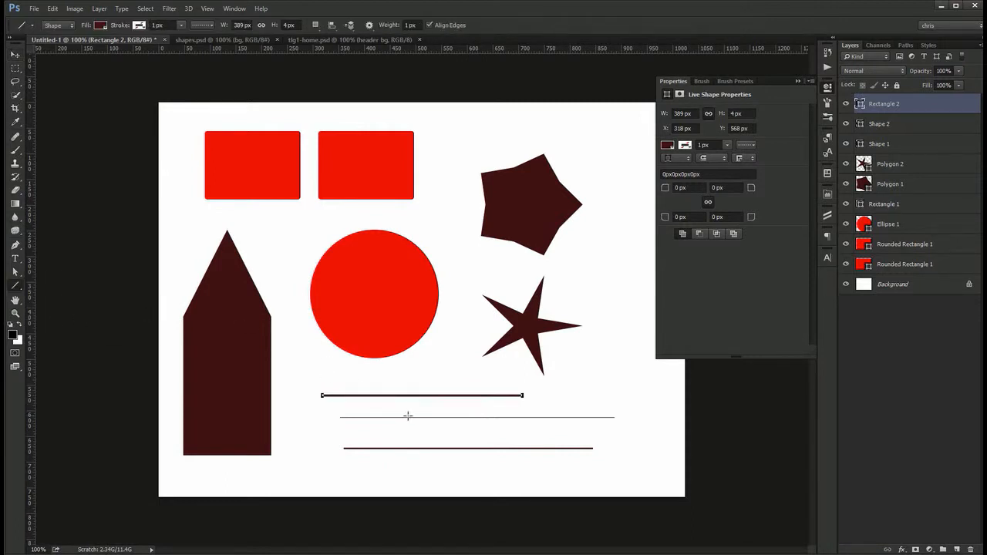
{"action": "scroll", "coordinate": [432, 405], "scroll_direction": "up", "scroll_amount": 3}
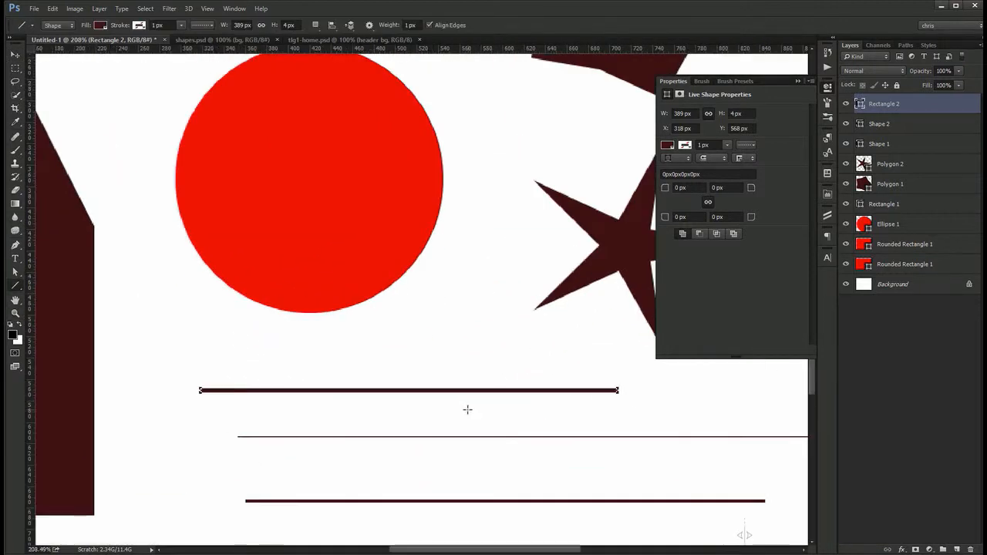
{"action": "key", "text": "ctrl+t"}
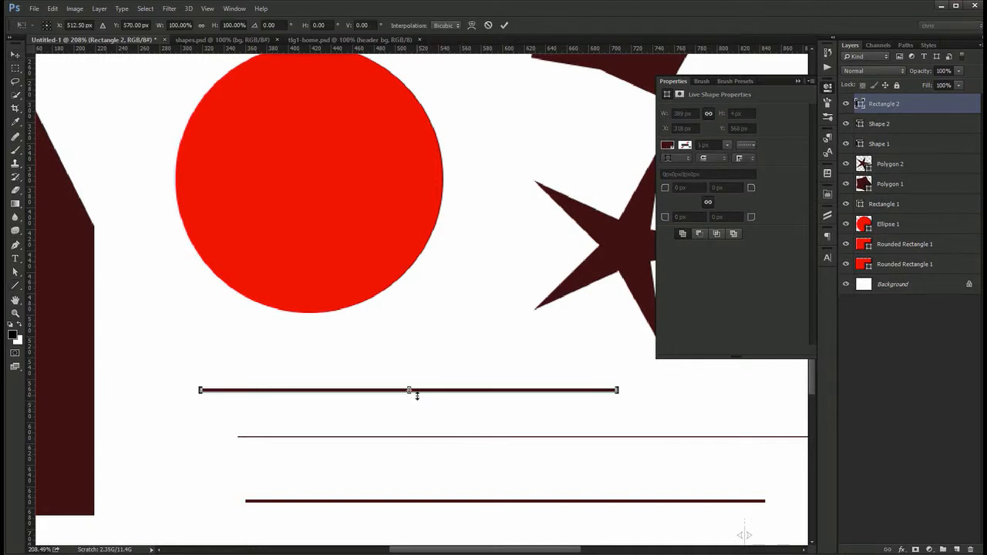
{"action": "mouse_move", "coordinate": [412, 390]}
{"action": "left_mouse_down"}
{"action": "mouse_move", "coordinate": [418, 414]}
{"action": "mouse_move", "coordinate": [421, 362]}
{"action": "mouse_move", "coordinate": [418, 401]}
{"action": "mouse_move", "coordinate": [419, 391]}
{"action": "left_mouse_up"}
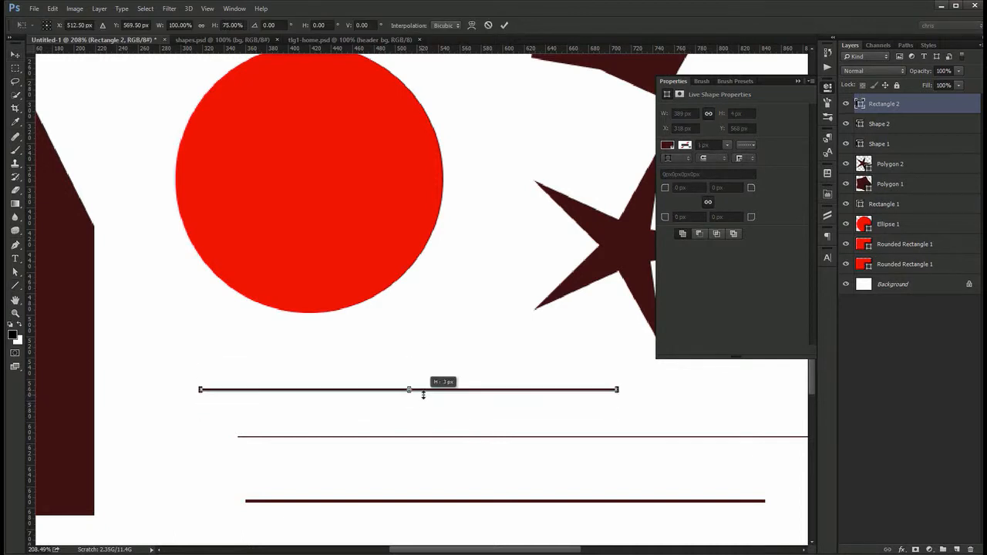
{"action": "key", "text": "Return"}
{"action": "key", "text": "ctrl+1"}
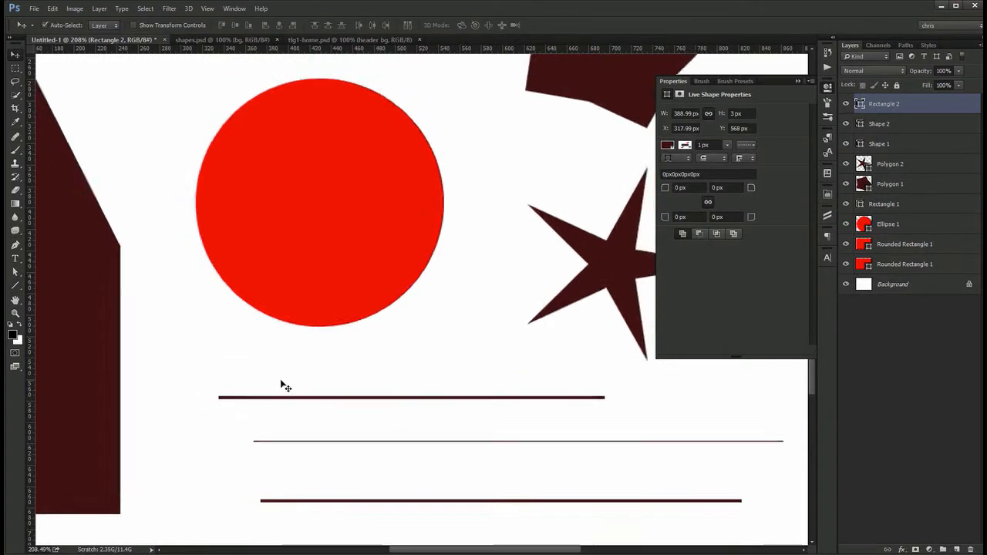
Delete every shape layer except the left red rounded rectangle
{"action": "left_click", "coordinate": [827, 88]}
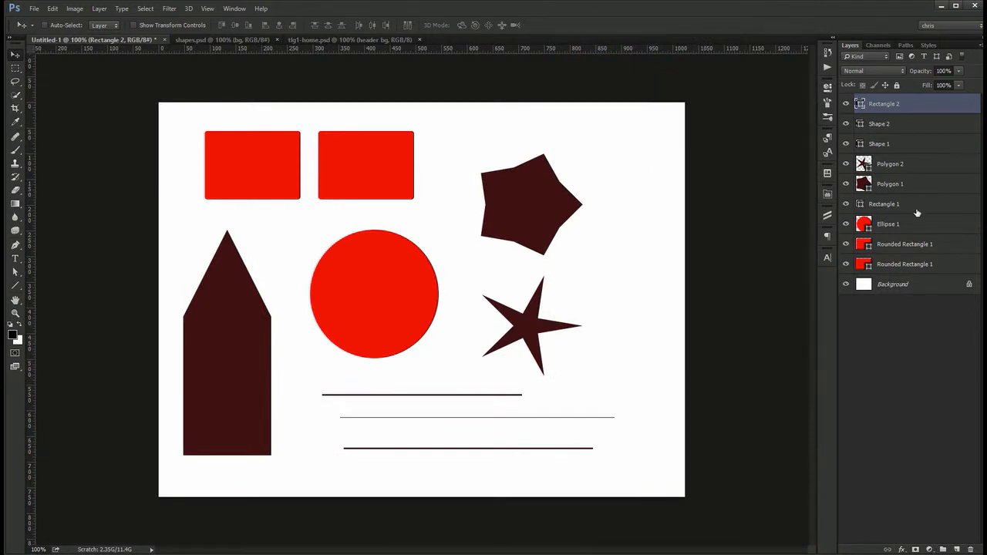
{"action": "left_click", "coordinate": [902, 239], "text": "shift"}
{"action": "key", "text": "Delete"}
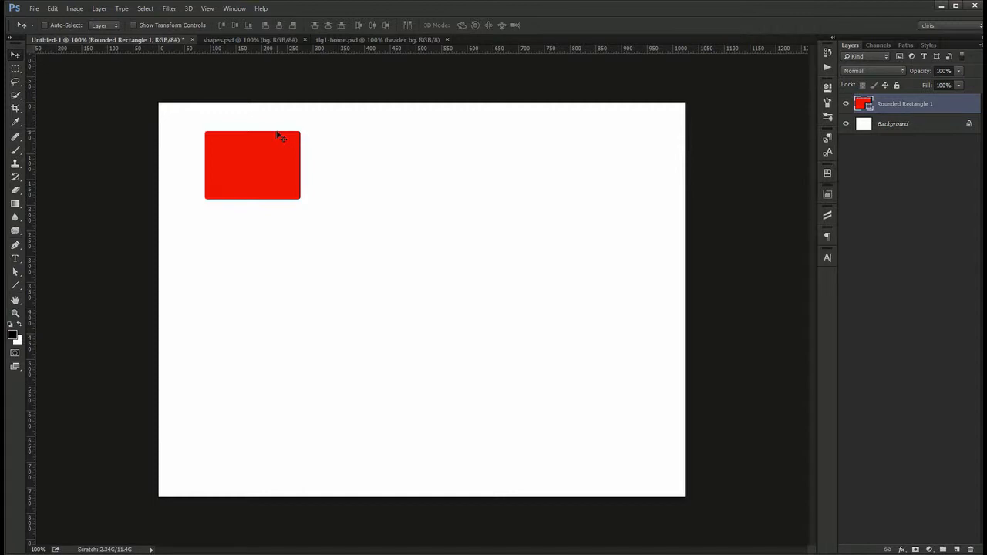
Add a text layer reading "text" below the red rounded rectangle
{"action": "key", "text": "t"}
{"action": "left_click", "coordinate": [260, 246]}
{"action": "type", "text": "te"}
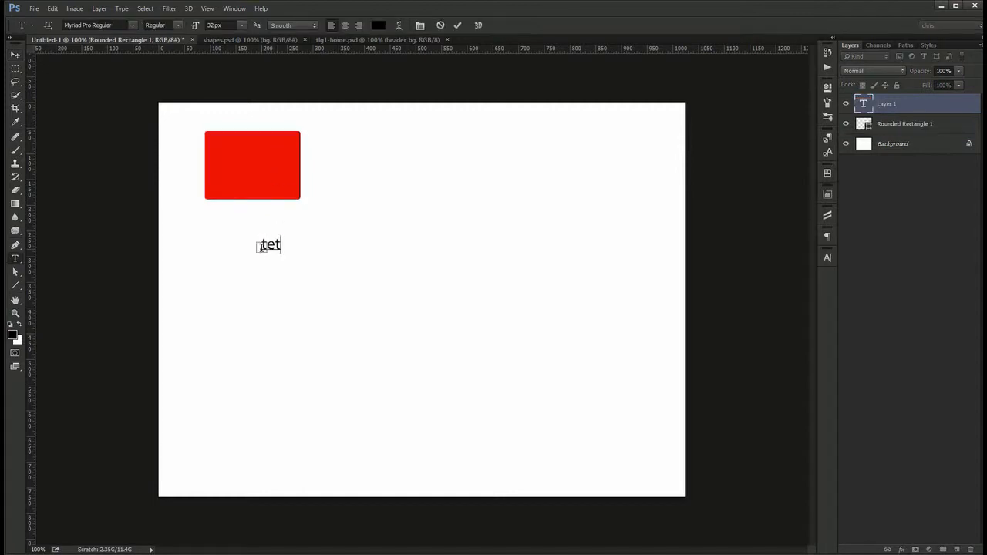
{"action": "type", "text": "xt"}
{"action": "key", "text": "ctrl+Return"}
Scale the text up to about 178 px, check its font size, and move it up beside the red rectangle
{"action": "key", "text": "ctrl+t"}
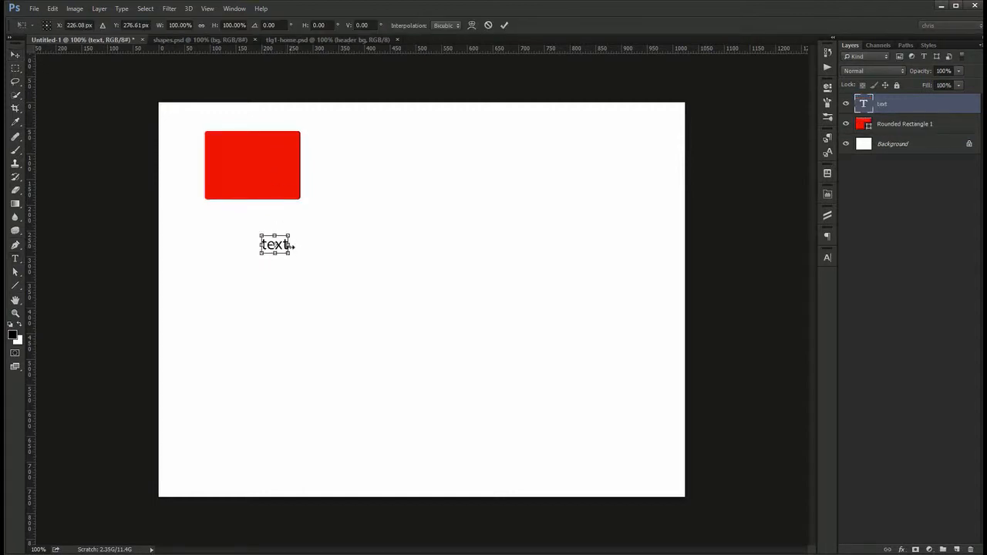
{"action": "left_click_drag", "start_coordinate": [293, 253], "coordinate": [434, 300]}
{"action": "key", "text": "Return"}
{"action": "left_click", "coordinate": [827, 258]}
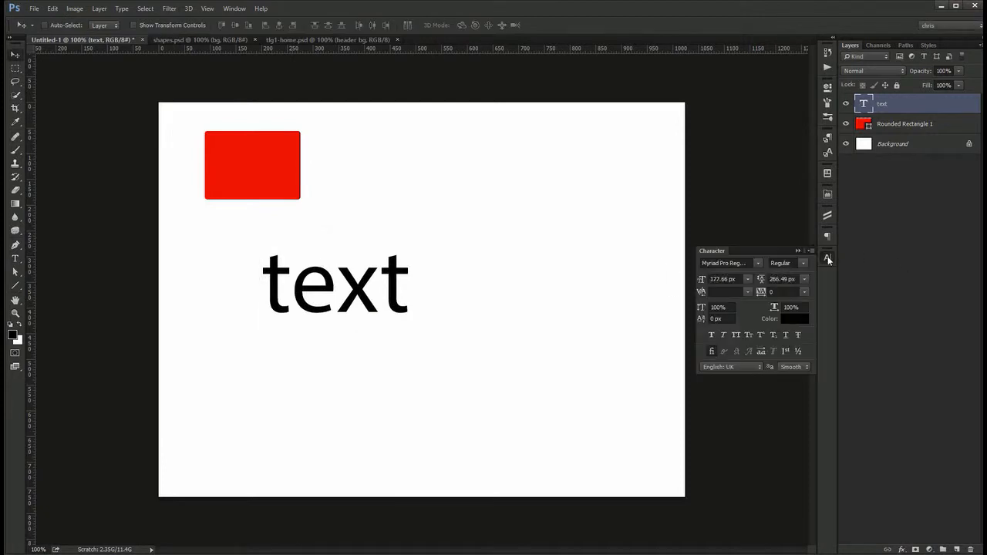
{"action": "left_click", "coordinate": [724, 279]}
{"action": "left_click", "coordinate": [458, 324]}
{"action": "left_click_drag", "start_coordinate": [349, 304], "coordinate": [469, 180]}
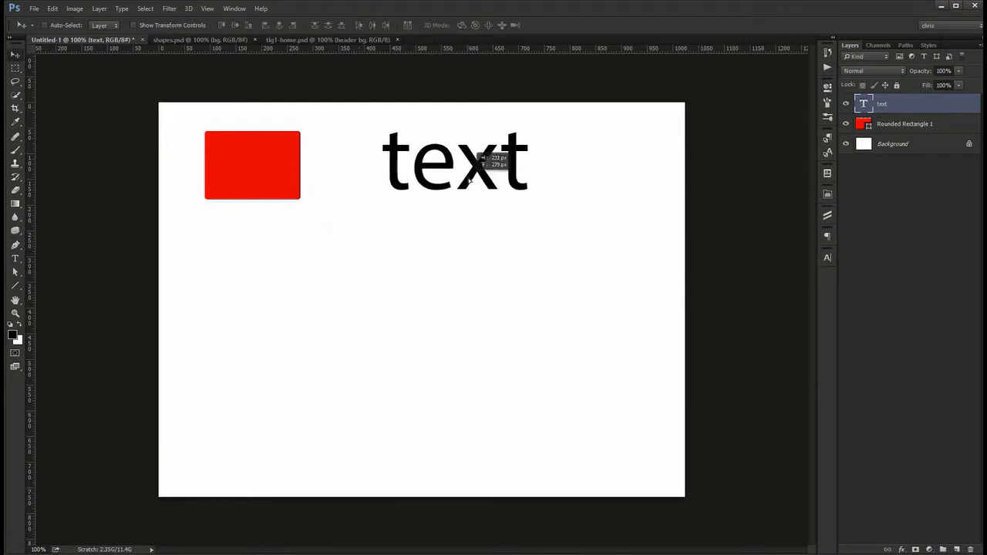
{"action": "key", "text": "u"}
{"action": "left_click_drag", "start_coordinate": [214, 254], "coordinate": [301, 308]}
{"action": "key", "text": "ctrl+z"}
Draw a black rectangle about 233 by 155 px below the red rounded rectangle
{"action": "right_click", "coordinate": [15, 285]}
{"action": "left_click", "coordinate": [62, 283]}
{"action": "mouse_move", "coordinate": [256, 275]}
{"action": "left_mouse_down"}
{"action": "mouse_move", "coordinate": [397, 346]}
{"action": "mouse_move", "coordinate": [376, 355]}
{"action": "left_mouse_up"}
Start Free Transform on the black rectangle and switch its width and height units from percent to pixels
{"action": "key", "text": "ctrl+t"}
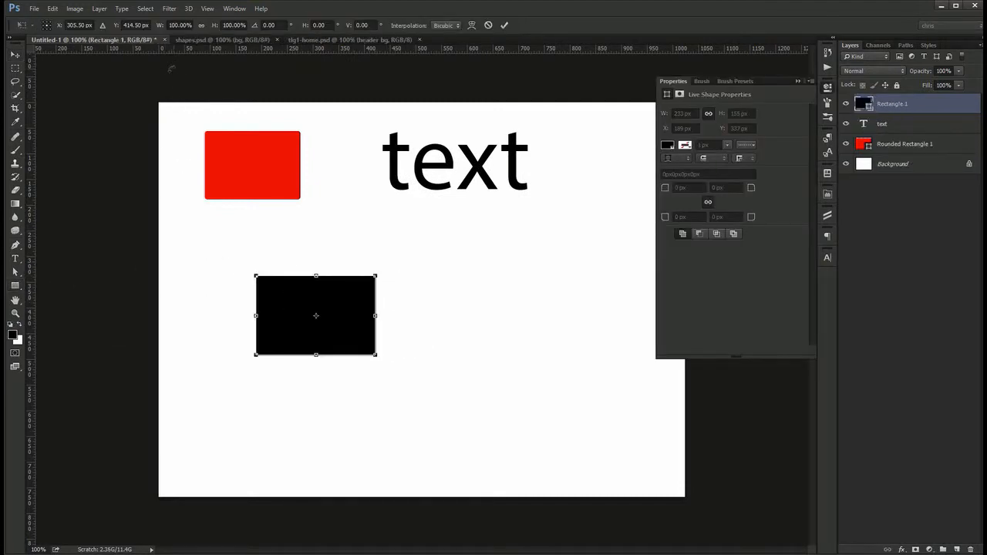
{"action": "right_click", "coordinate": [188, 25]}
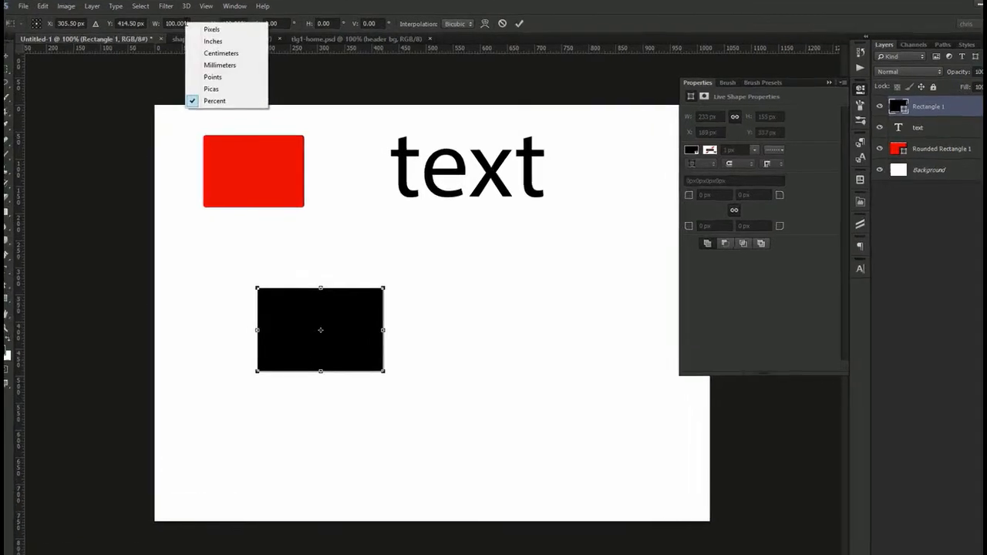
{"action": "left_click", "coordinate": [229, 31]}
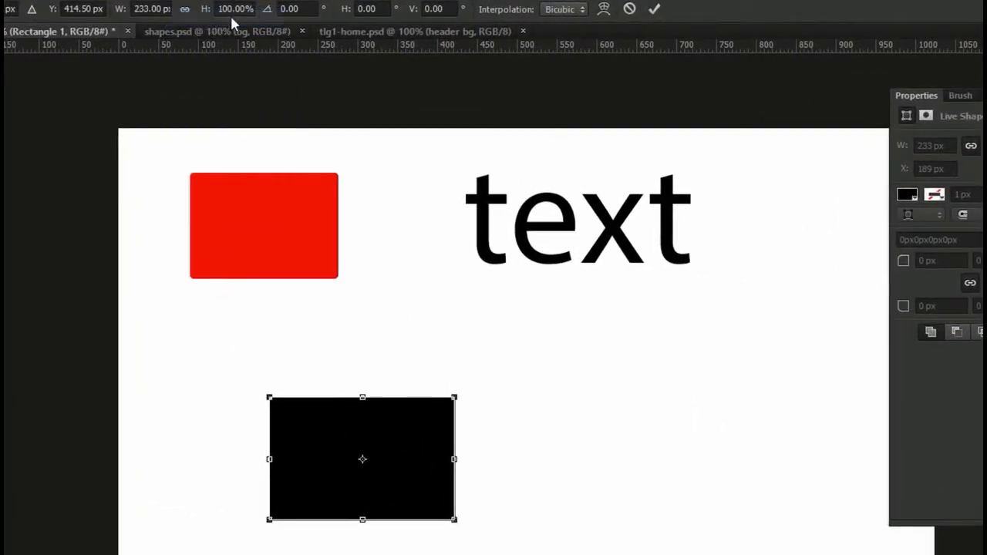
{"action": "left_click", "coordinate": [239, 9]}
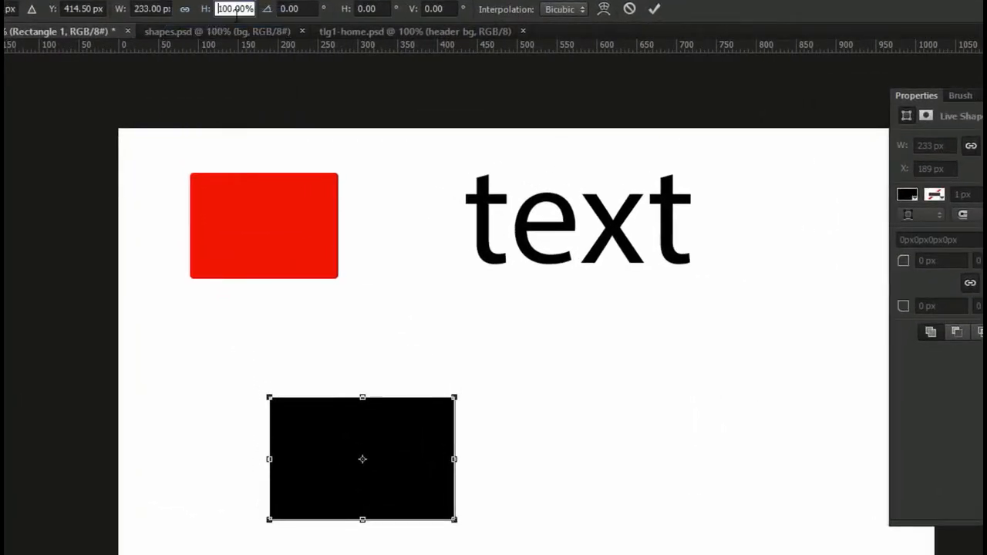
{"action": "right_click", "coordinate": [248, 9]}
{"action": "left_click", "coordinate": [266, 20]}
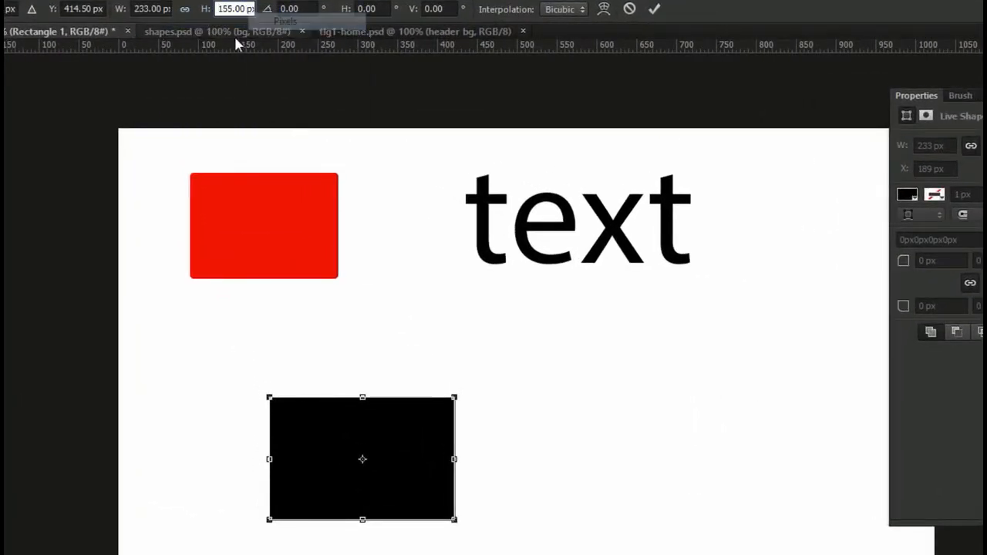
Set the black rectangle's width to 433 px and apply the transform
{"action": "left_click", "coordinate": [140, 10]}
{"action": "key", "text": "BackSpace"}
{"action": "type", "text": "4"}
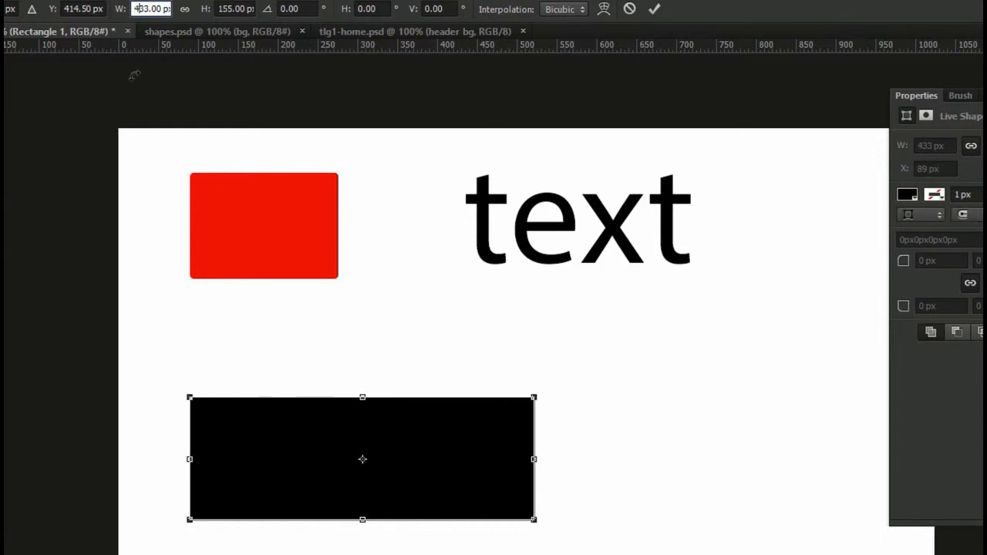
{"action": "key", "text": "Return"}
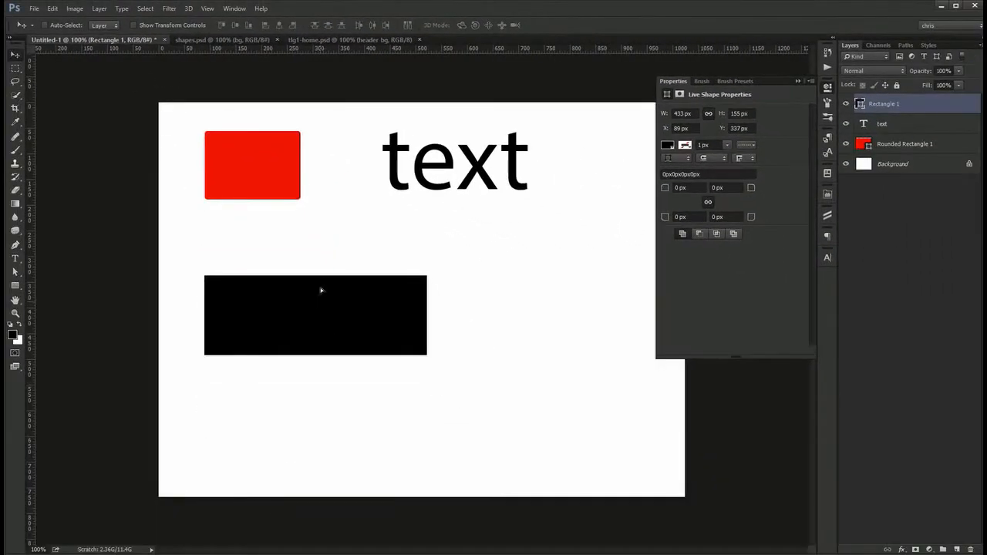
Move the black rectangle up closer to the red one and check its transform size in pixels
{"action": "left_click_drag", "start_coordinate": [322, 289], "coordinate": [327, 258]}
{"action": "key", "text": "ctrl+t"}
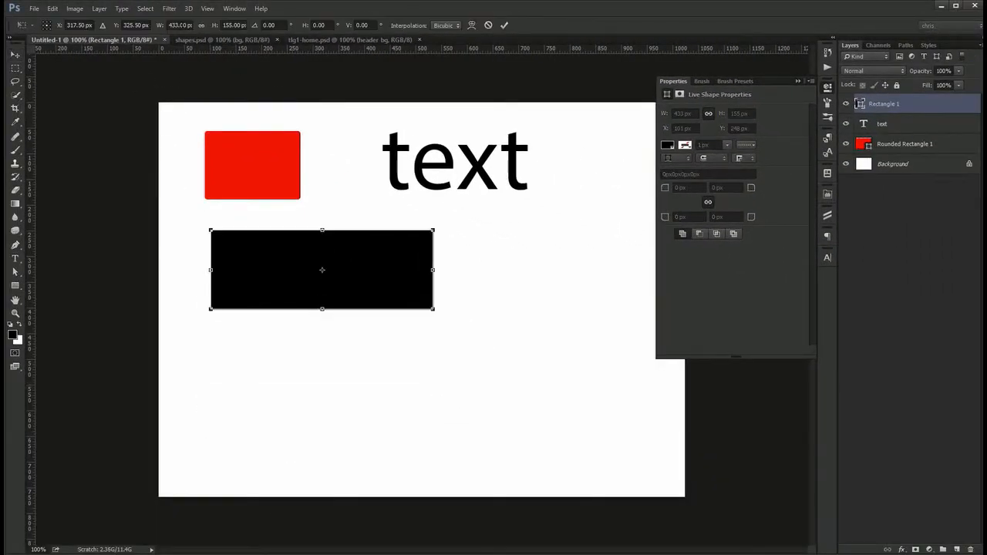
{"action": "key", "text": "Return"}
Draw a nearly horizontal 1 px line about 487 px long below the black rectangle with the Line tool
{"action": "left_click", "coordinate": [14, 285]}
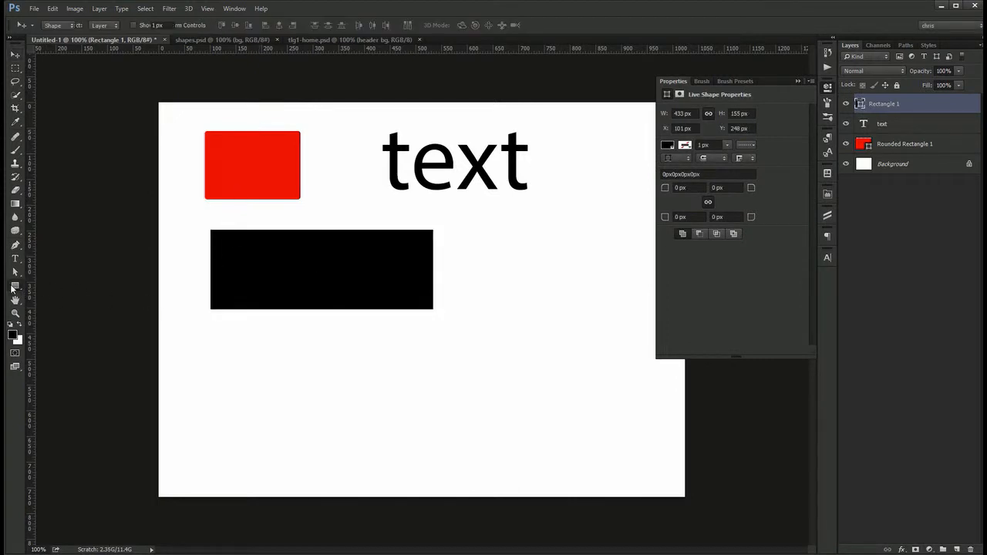
{"action": "left_click", "coordinate": [62, 326]}
{"action": "left_click_drag", "start_coordinate": [199, 353], "coordinate": [559, 347]}
Cut three small gaps near the line's right end by subtracting three nearly vertical 1 px lines from it
{"action": "scroll", "coordinate": [460, 391], "scroll_direction": "up", "scroll_amount": 5}
{"action": "left_click_drag", "start_coordinate": [449, 307], "coordinate": [446, 436]}
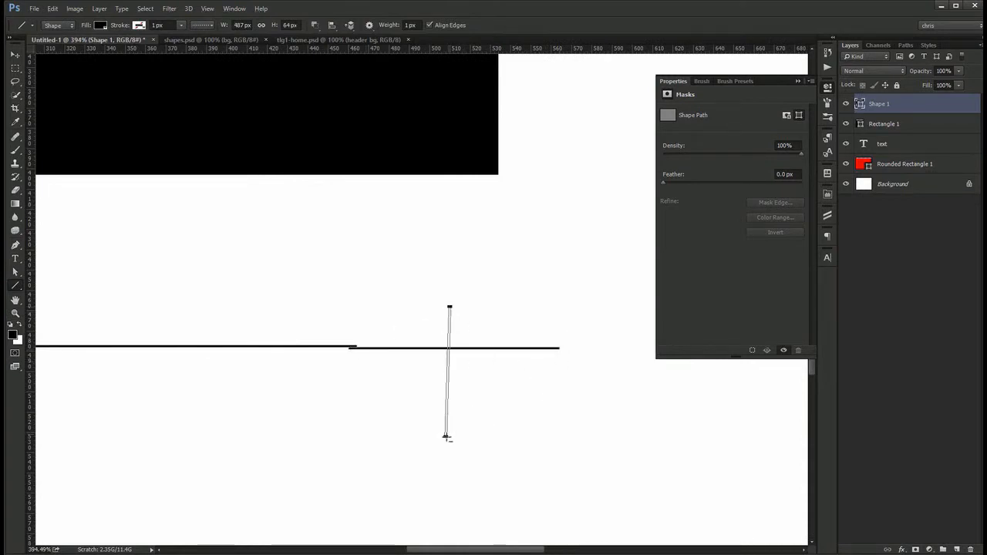
{"action": "left_click_drag", "start_coordinate": [489, 305], "coordinate": [485, 437]}
{"action": "left_click_drag", "start_coordinate": [524, 308], "coordinate": [521, 439]}
{"action": "key", "text": "a"}
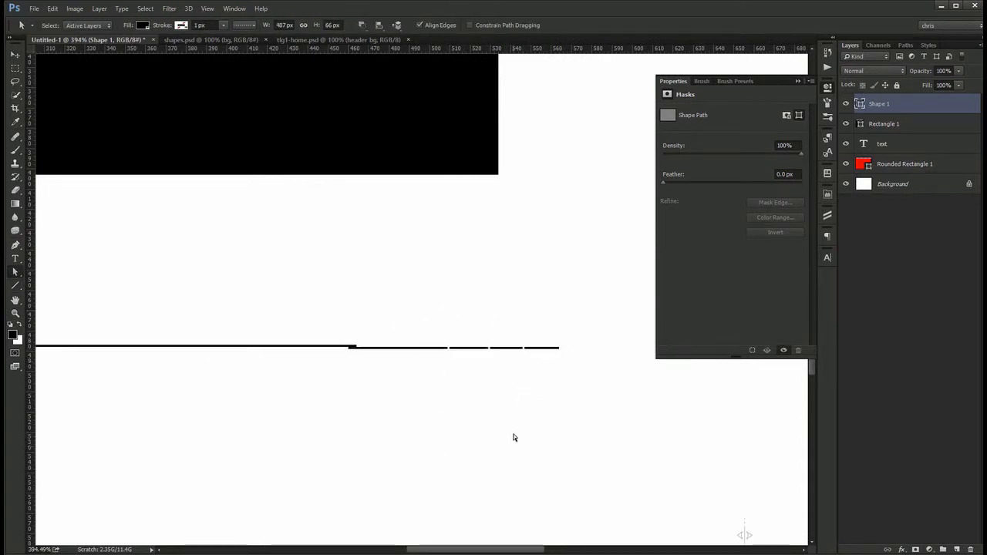
Activate the Custom Shape tool at 100% view, browse the available custom shapes and make the shape picker shorter
{"action": "right_click", "coordinate": [15, 285]}
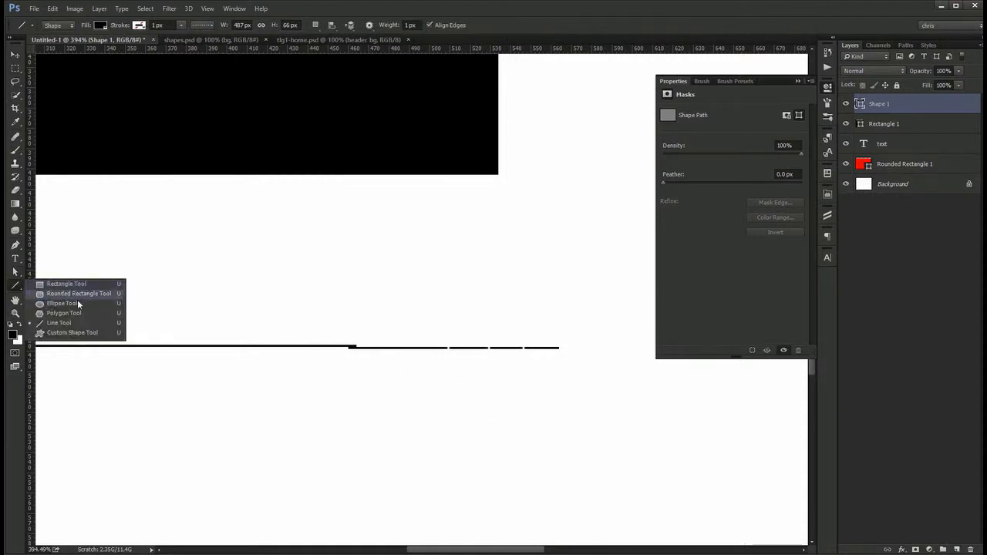
{"action": "left_click", "coordinate": [77, 324]}
{"action": "key", "text": "ctrl+1"}
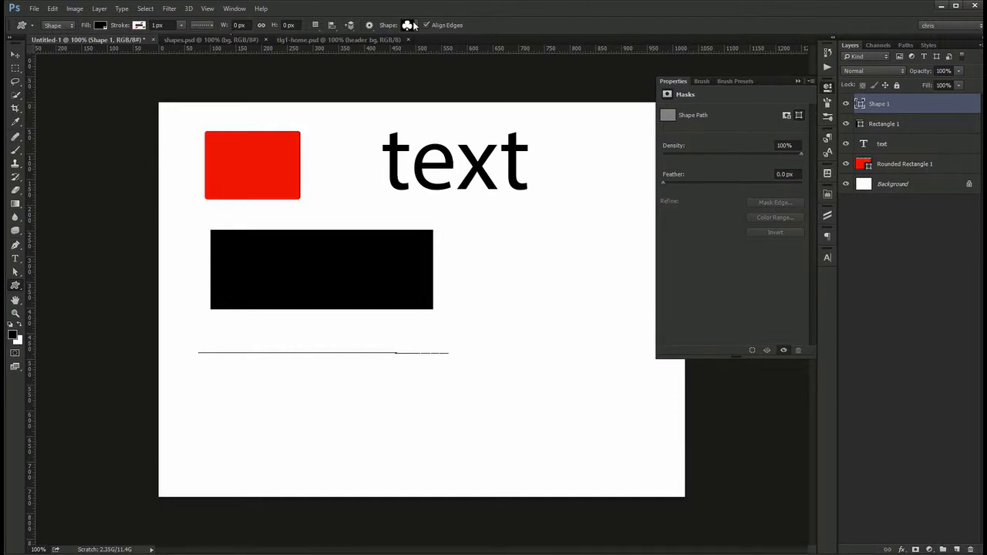
{"action": "left_click", "coordinate": [414, 26]}
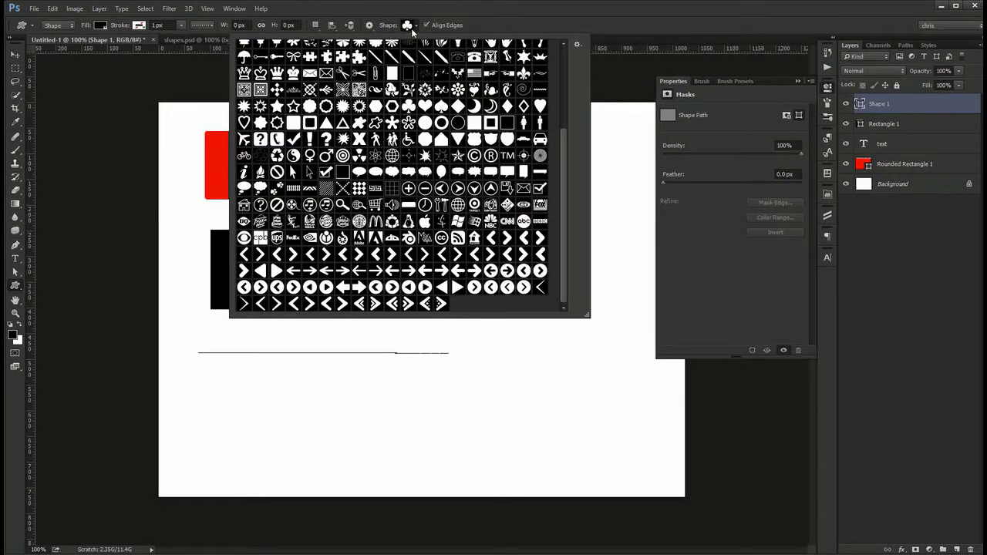
{"action": "left_click", "coordinate": [413, 30]}
{"action": "left_click", "coordinate": [408, 26]}
{"action": "scroll", "coordinate": [444, 193], "scroll_direction": "up", "scroll_amount": 3}
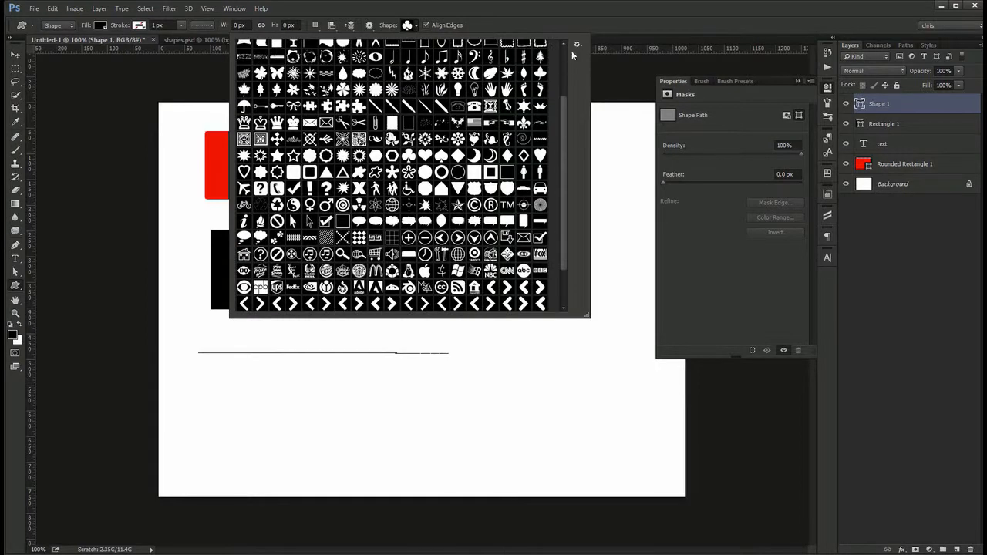
{"action": "left_click_drag", "start_coordinate": [587, 313], "coordinate": [580, 236]}
{"action": "left_click", "coordinate": [571, 45]}
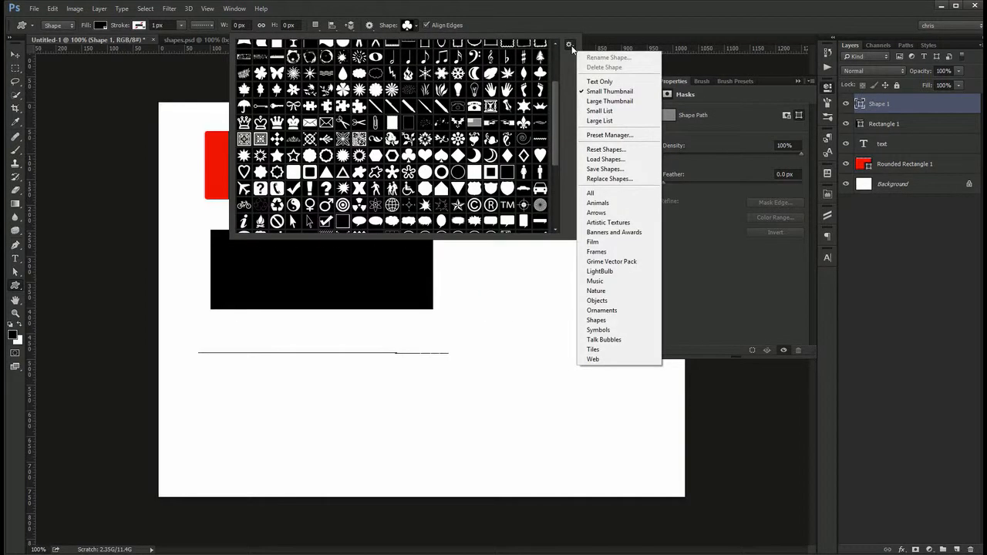
{"action": "left_click", "coordinate": [617, 198]}
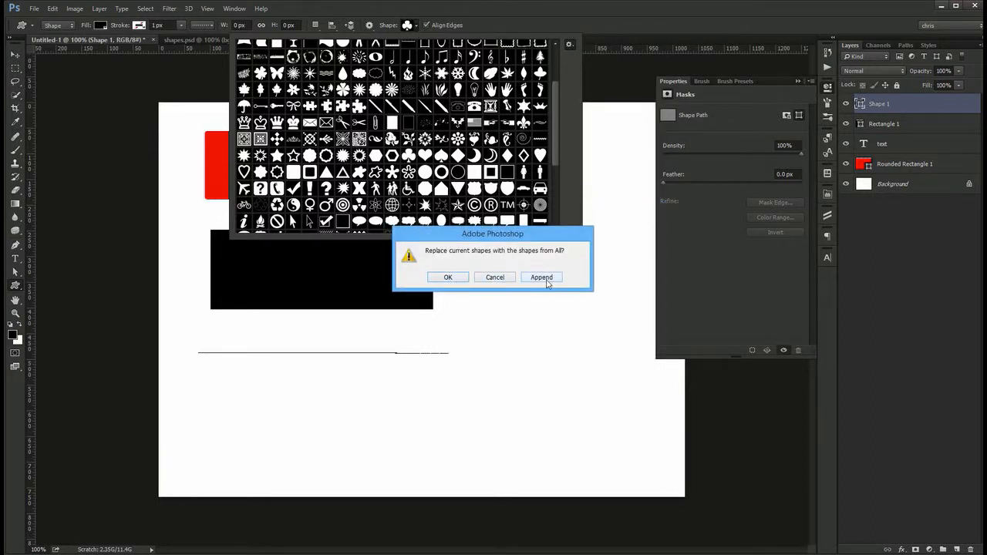
{"action": "left_click", "coordinate": [497, 277]}
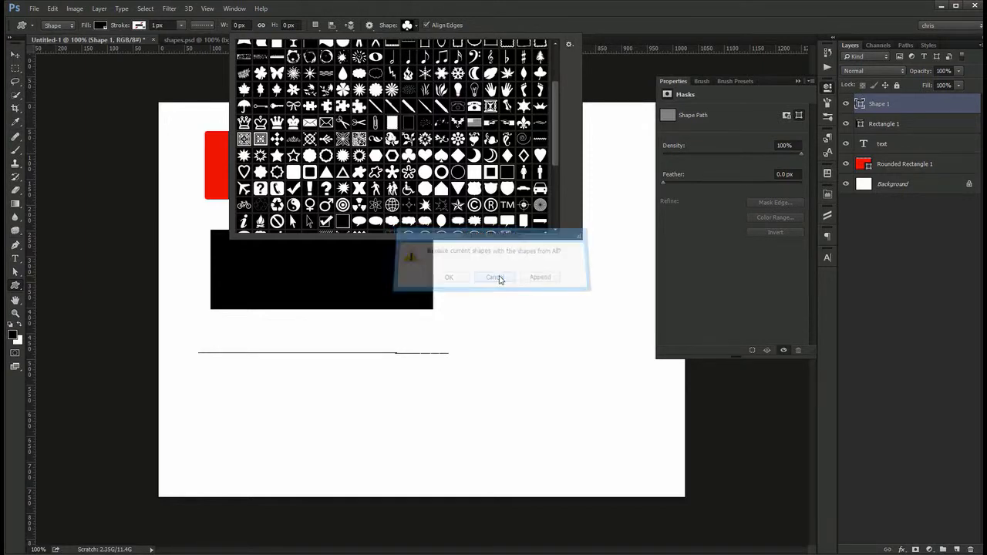
Draw the round abc logo custom shape, about 142 by 141 px, below the thin line
{"action": "left_click_drag", "start_coordinate": [555, 151], "coordinate": [561, 193]}
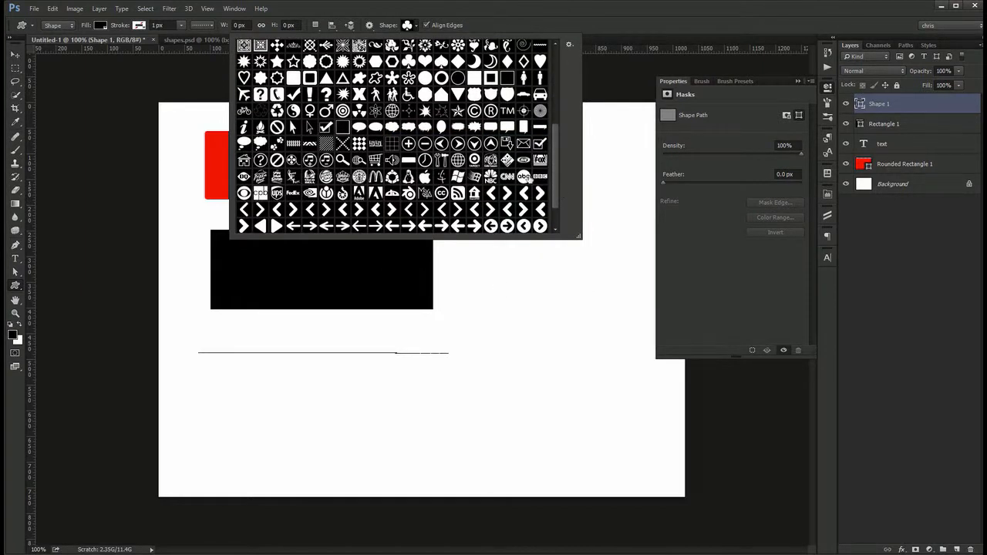
{"action": "left_click", "coordinate": [524, 176]}
{"action": "left_click", "coordinate": [255, 398]}
{"action": "left_click_drag", "start_coordinate": [238, 381], "coordinate": [345, 453]}
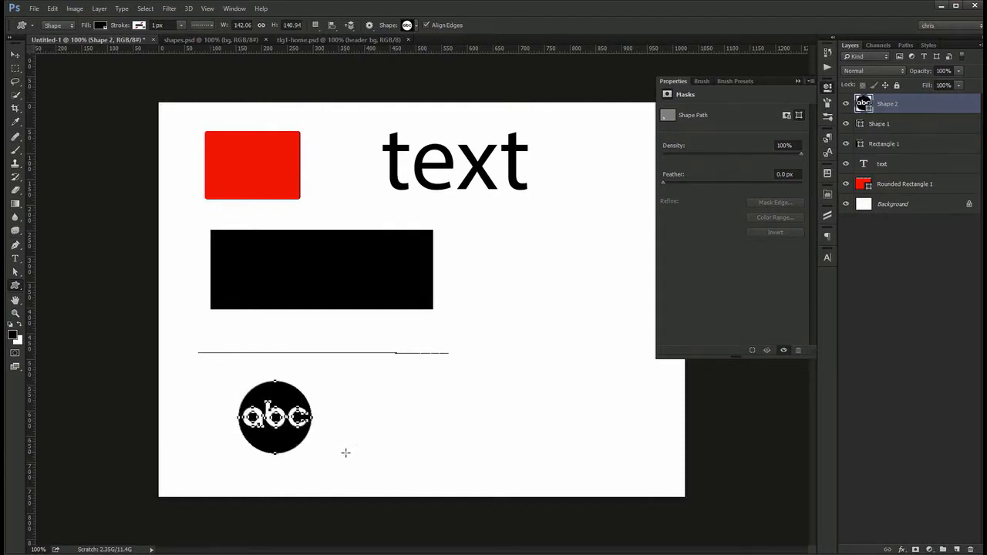
Delete the abc logo, line, black rectangle and text layers, keeping the red rounded rectangle
{"action": "key", "text": "v"}
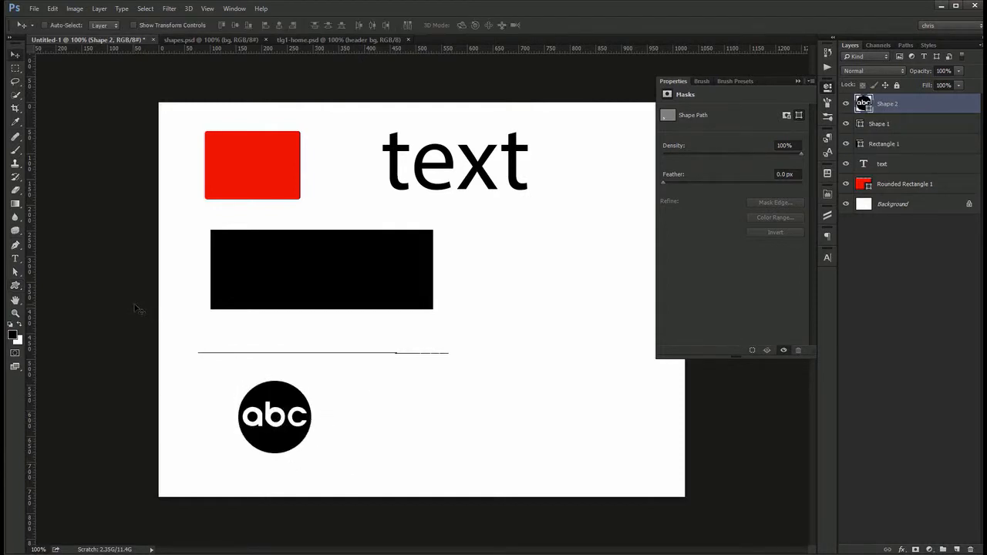
{"action": "left_click", "coordinate": [897, 167], "text": "shift"}
{"action": "key", "text": "Delete"}
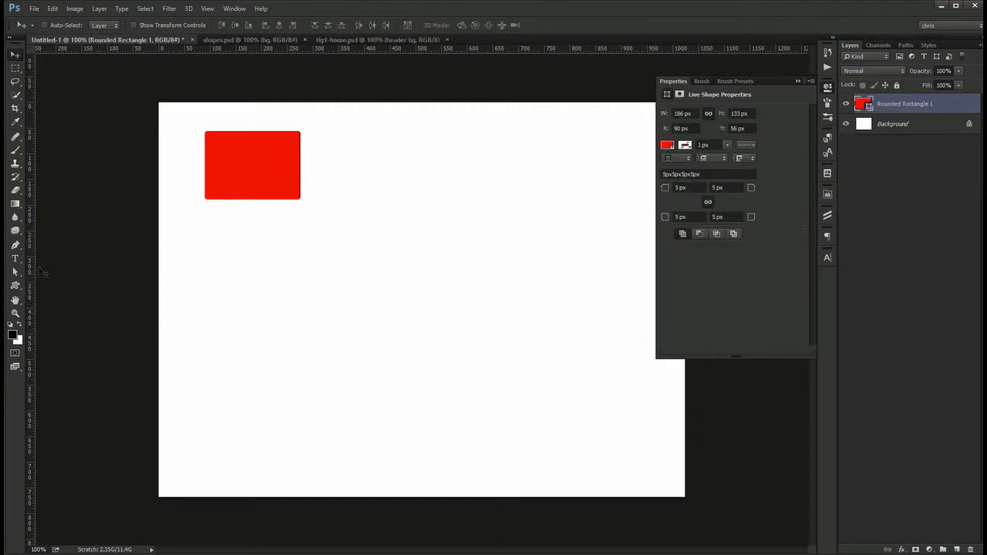
{"action": "left_click", "coordinate": [17, 286]}
{"action": "left_click", "coordinate": [83, 335]}
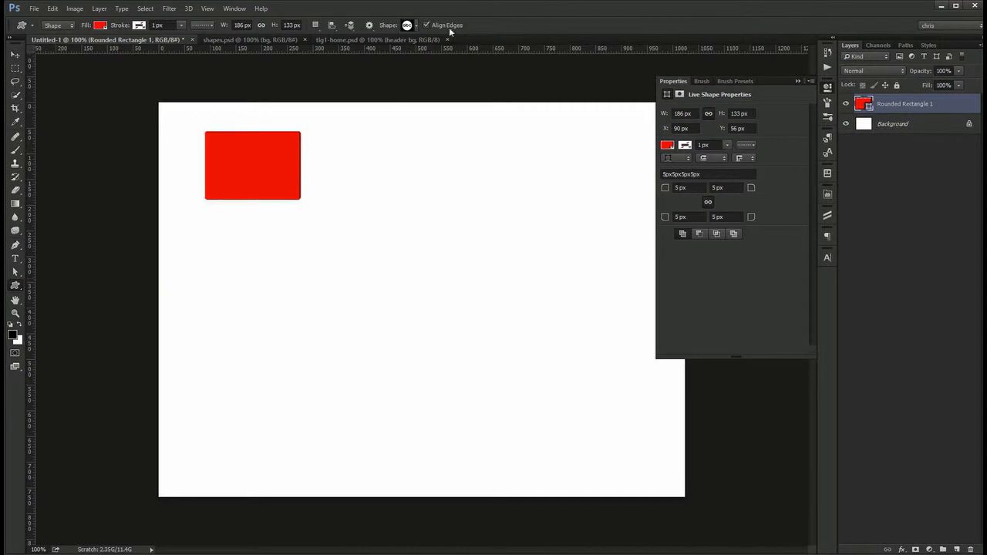
{"action": "left_click", "coordinate": [413, 24]}
{"action": "left_click", "coordinate": [413, 25]}
Draw a closed four-sided red shape about 308 by 222 px mid-canvas with the Pen tool in Shape mode
{"action": "key", "text": "p"}
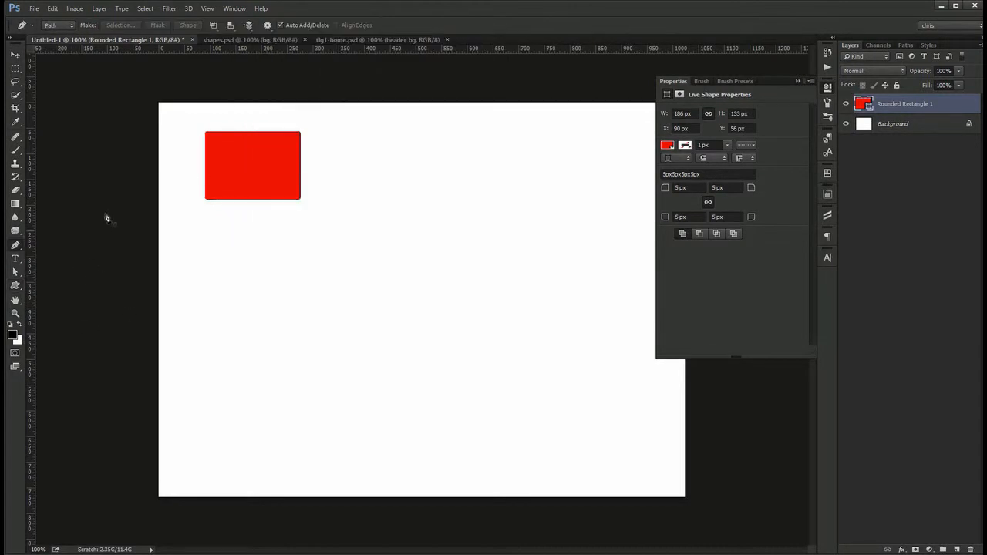
{"action": "left_click", "coordinate": [62, 25]}
{"action": "left_click", "coordinate": [53, 35]}
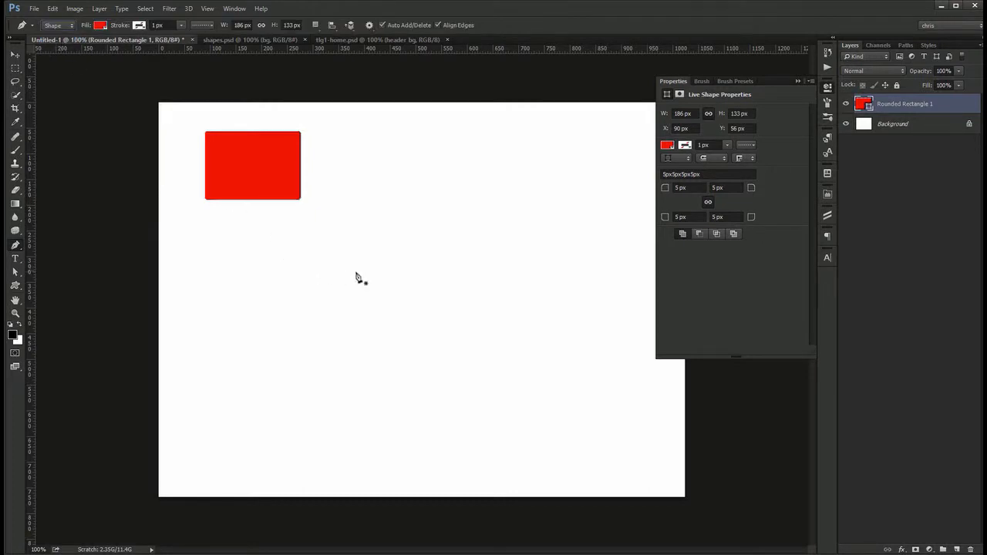
{"action": "left_click", "coordinate": [381, 250]}
{"action": "left_click", "coordinate": [331, 298]}
{"action": "left_click", "coordinate": [408, 362]}
{"action": "left_click", "coordinate": [487, 278]}
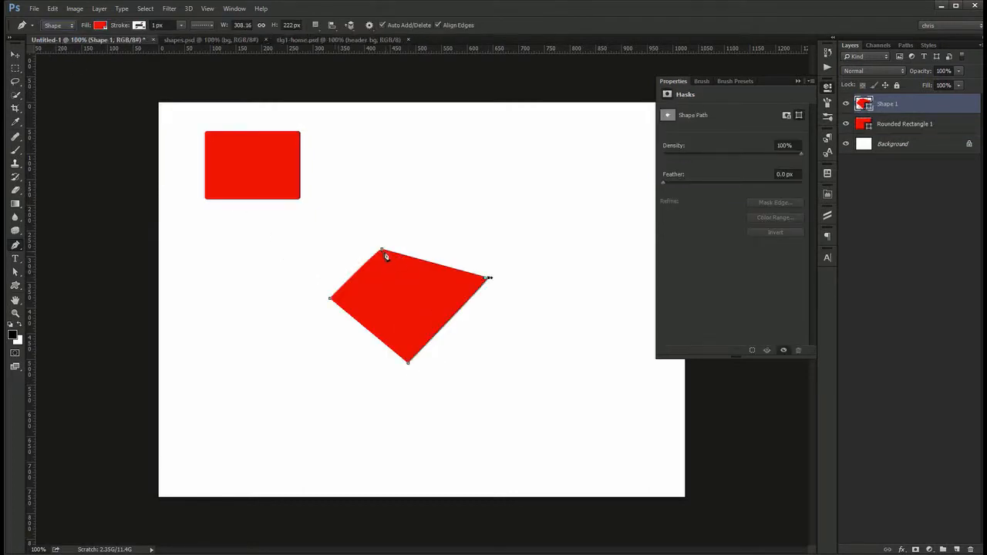
{"action": "left_click", "coordinate": [383, 252]}
Define the red four-sided shape as a custom shape named "my shape"
{"action": "left_click", "coordinate": [52, 9]}
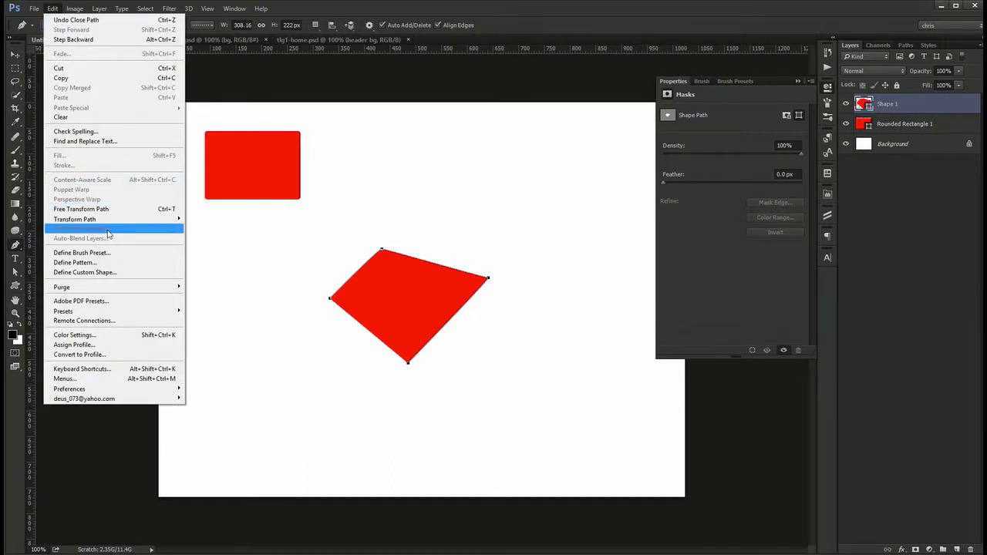
{"action": "left_click", "coordinate": [115, 274]}
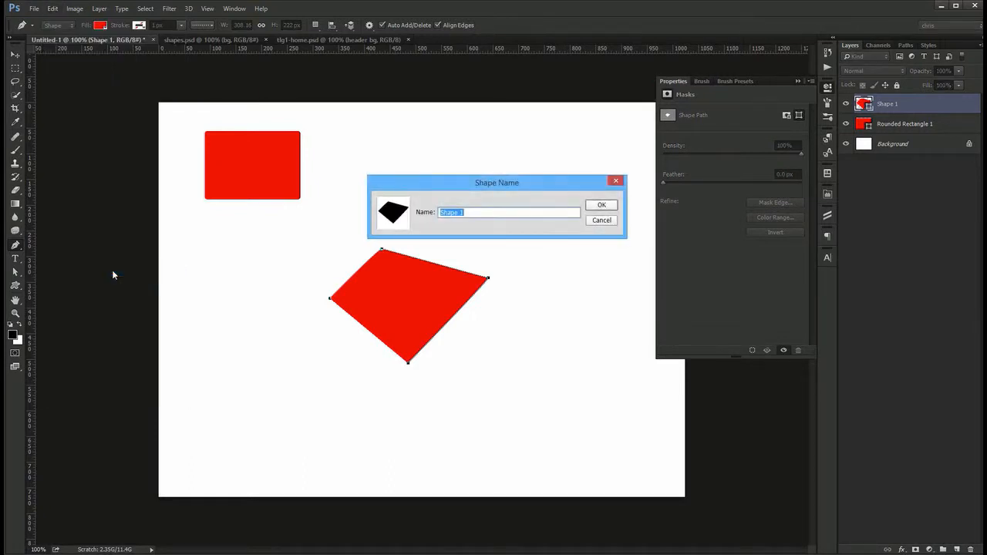
{"action": "type", "text": "my shape"}
{"action": "key", "text": "Return"}
Draw the newly saved four-sided custom shape, about 142 by 102 px, to the lower left of the original
{"action": "left_click", "coordinate": [16, 286]}
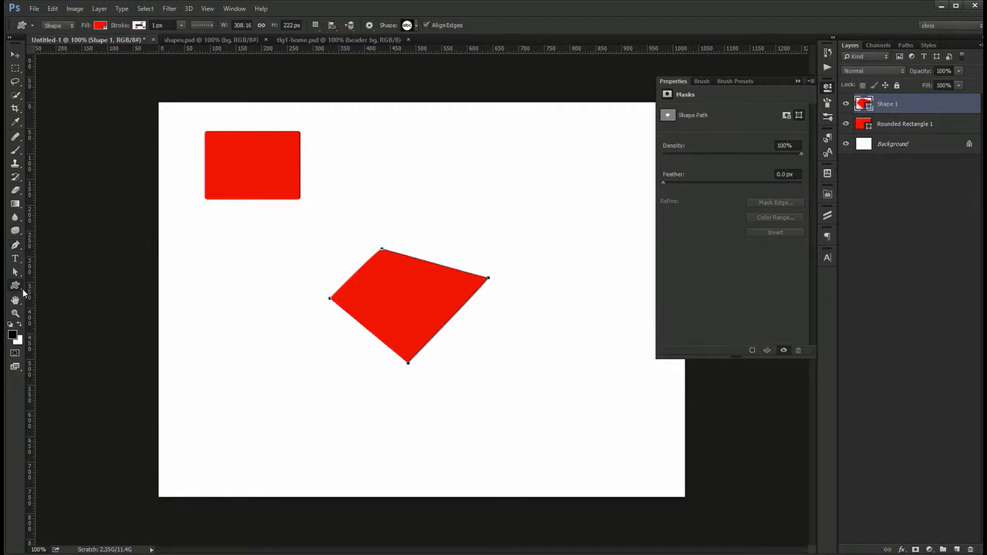
{"action": "left_click", "coordinate": [413, 25]}
{"action": "scroll", "coordinate": [509, 189], "scroll_direction": "down", "scroll_amount": 3}
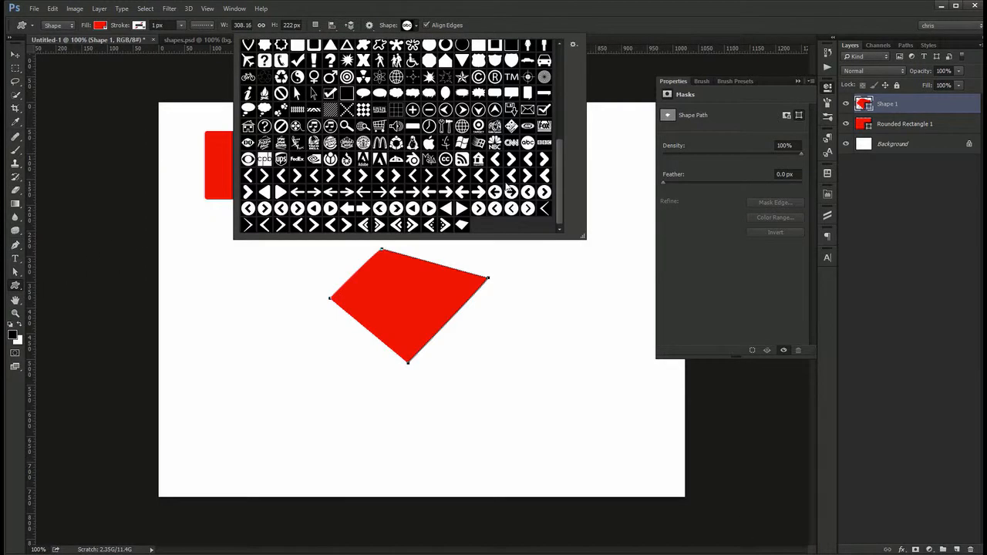
{"action": "left_click", "coordinate": [462, 224]}
{"action": "mouse_move", "coordinate": [259, 348]}
{"action": "left_mouse_down"}
{"action": "mouse_move", "coordinate": [317, 414]}
{"action": "mouse_move", "coordinate": [330, 419]}
{"action": "mouse_move", "coordinate": [331, 410]}
{"action": "left_mouse_up"}
{"action": "key", "text": "v"}
{"action": "key", "text": "u"}
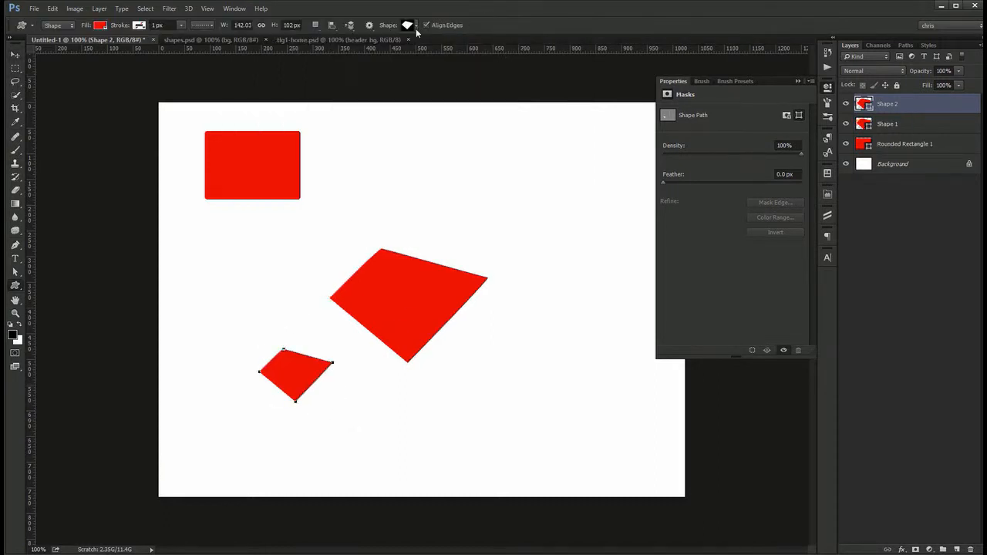
{"action": "left_click", "coordinate": [414, 25]}
{"action": "left_click", "coordinate": [572, 47]}
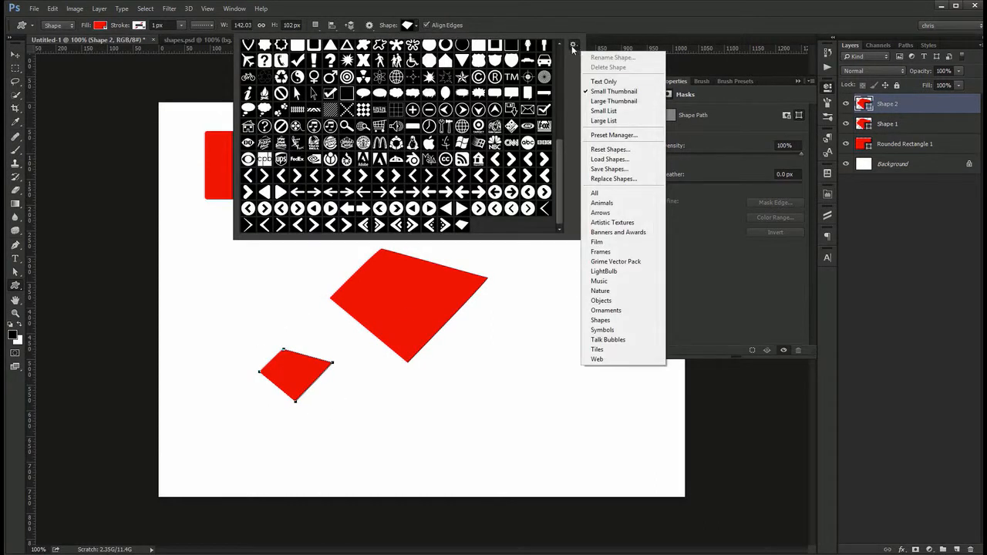
{"action": "left_click", "coordinate": [617, 179]}
{"action": "key", "text": "v"}
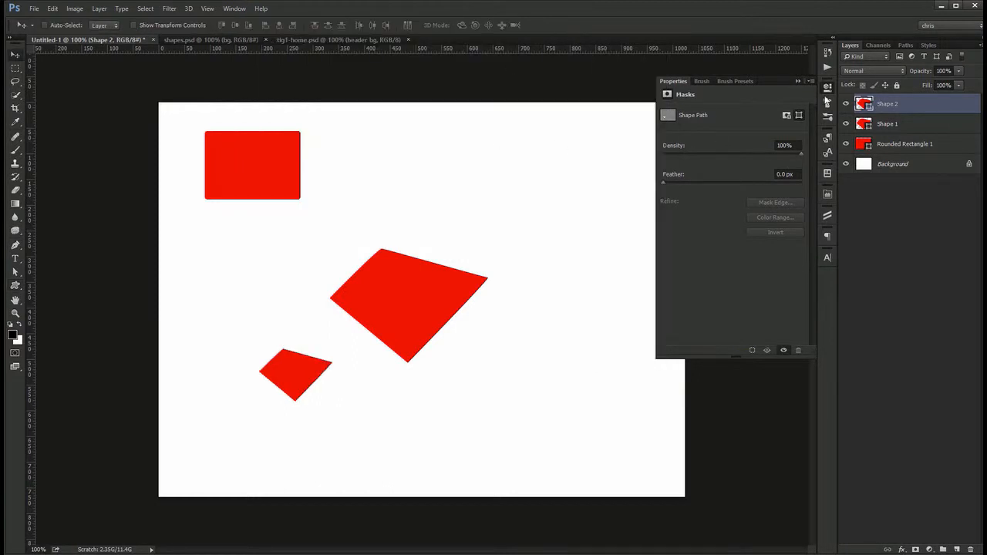
Hide the shape properties, switch to the shapes.psd document and read through its list of exercises
{"action": "left_click", "coordinate": [827, 87]}
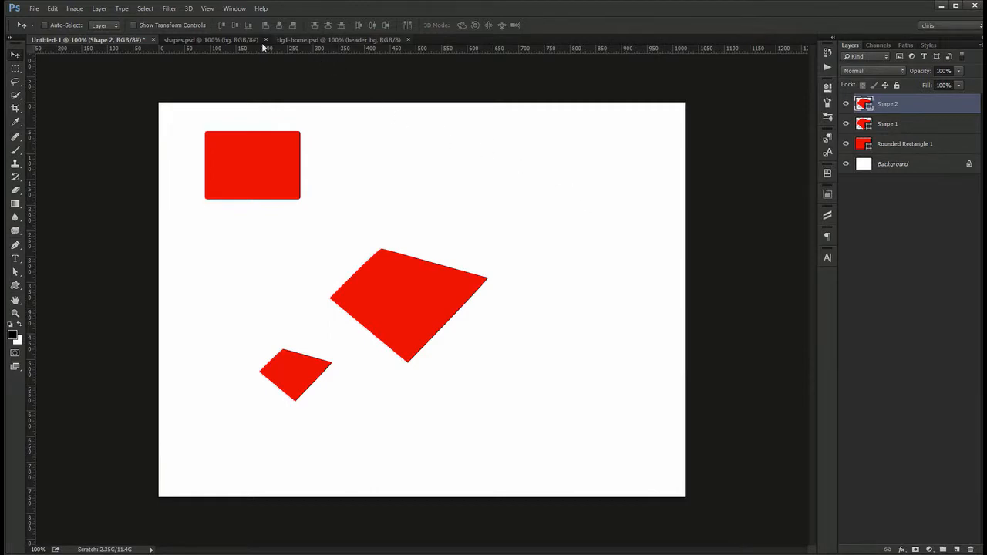
{"action": "left_click", "coordinate": [236, 40]}
{"action": "left_click_drag", "start_coordinate": [403, 292], "coordinate": [389, 203]}
{"action": "scroll", "coordinate": [393, 207], "scroll_direction": "down", "scroll_amount": 1}
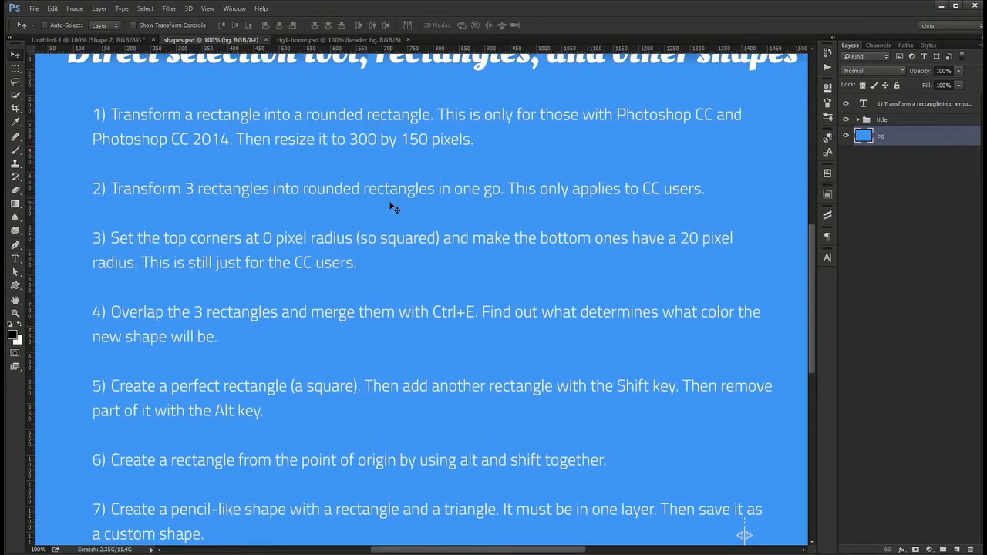
Read the remaining exercises in the list, from the rounded rectangle tasks down to the five-pointed star
{"action": "scroll", "coordinate": [393, 208], "scroll_direction": "down", "scroll_amount": 1}
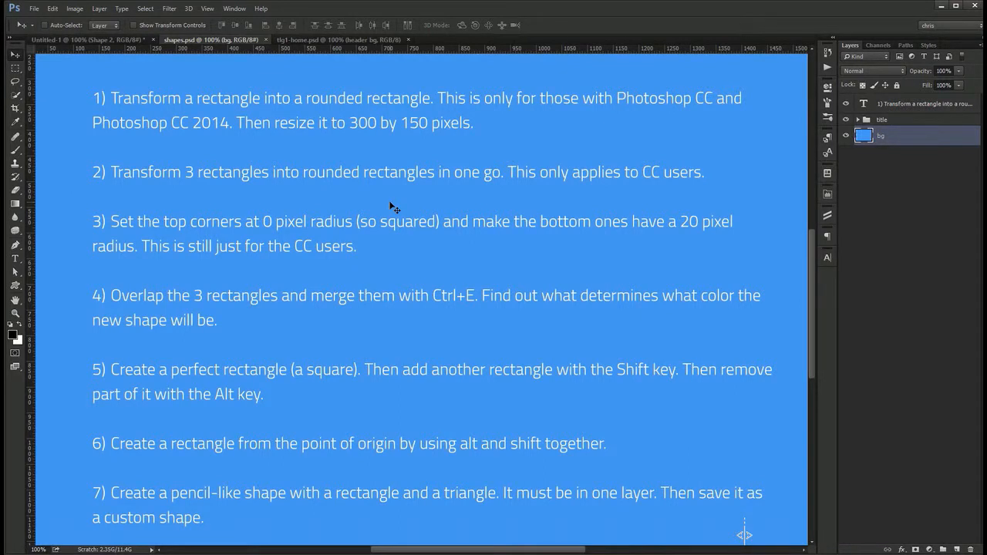
{"action": "scroll", "coordinate": [393, 208], "scroll_direction": "down", "scroll_amount": 1}
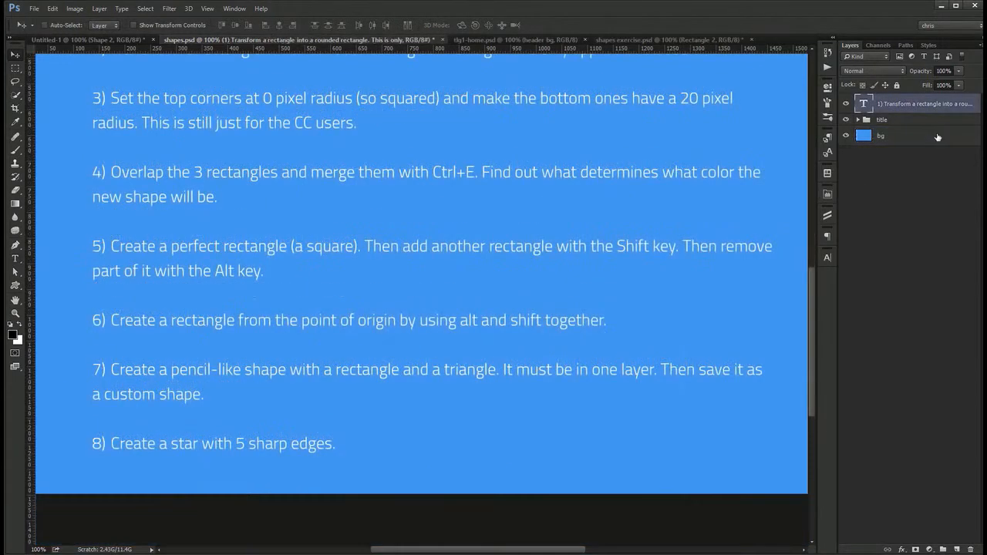
{"action": "scroll", "coordinate": [574, 293], "scroll_direction": "up", "scroll_amount": 1}
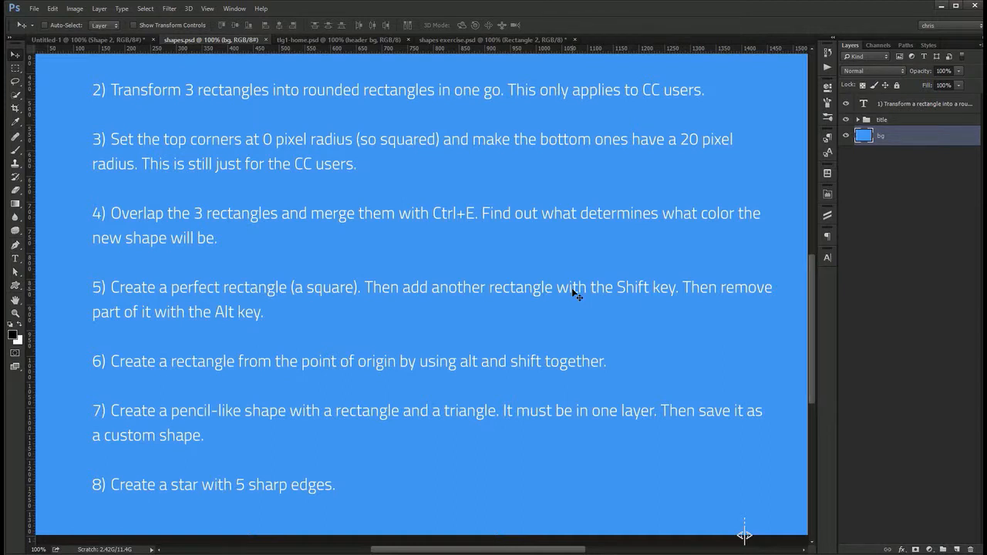
{"action": "scroll", "coordinate": [574, 293], "scroll_direction": "up", "scroll_amount": 1}
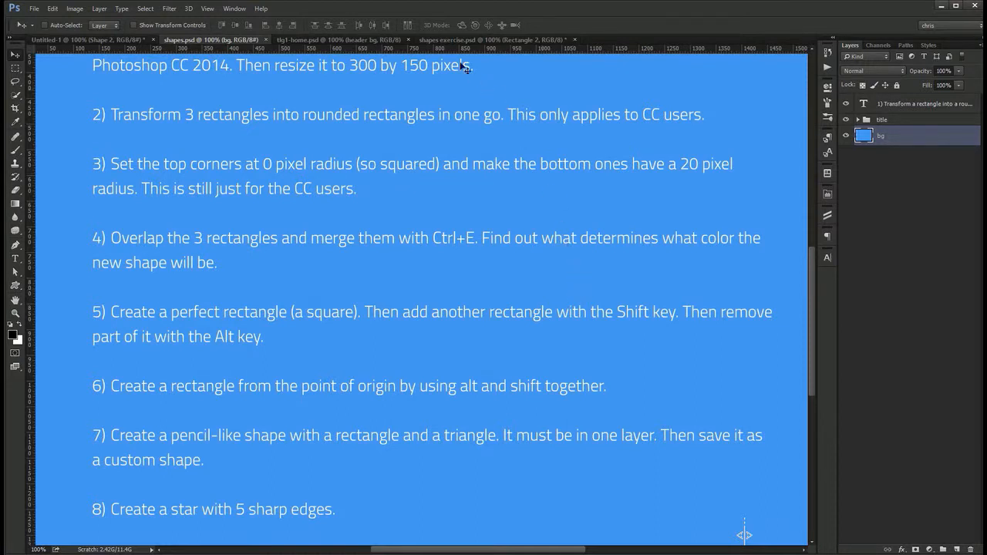
Switch to the shapes exercise.psd document, try moving the magenta rectangle of the three-coloured strip, and undo the move
{"action": "left_click", "coordinate": [433, 41]}
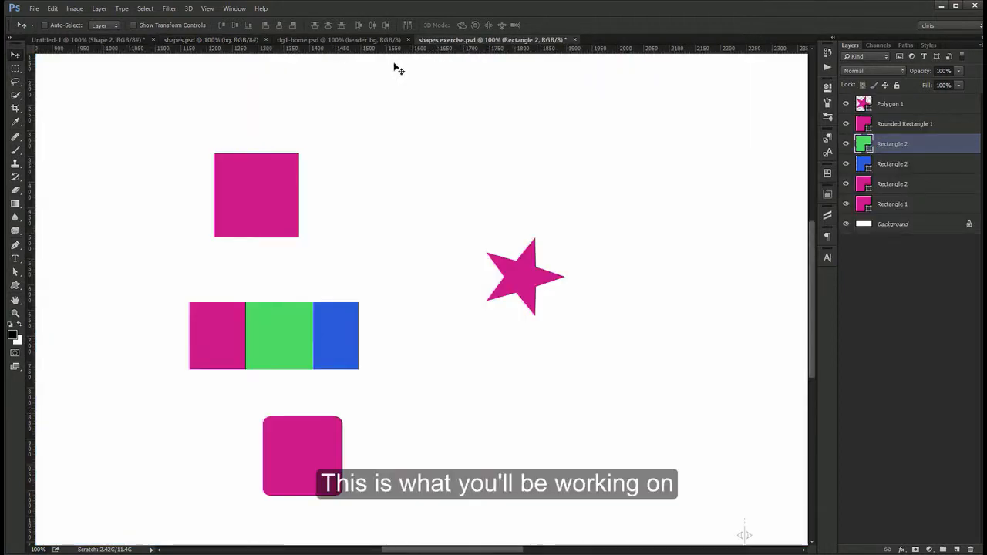
{"action": "left_click_drag", "start_coordinate": [271, 175], "coordinate": [271, 199]}
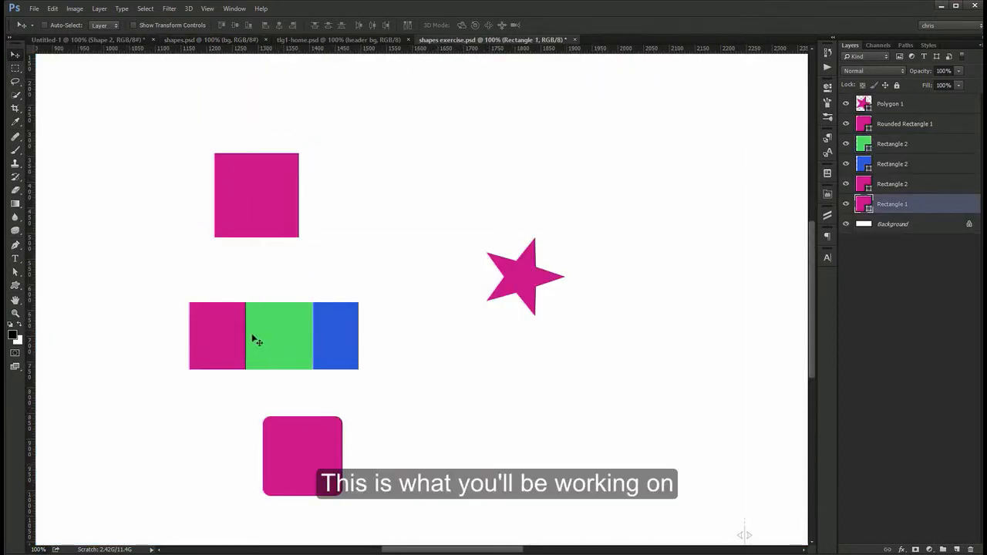
{"action": "left_click_drag", "start_coordinate": [238, 335], "coordinate": [203, 308]}
{"action": "key", "text": "ctrl+z"}
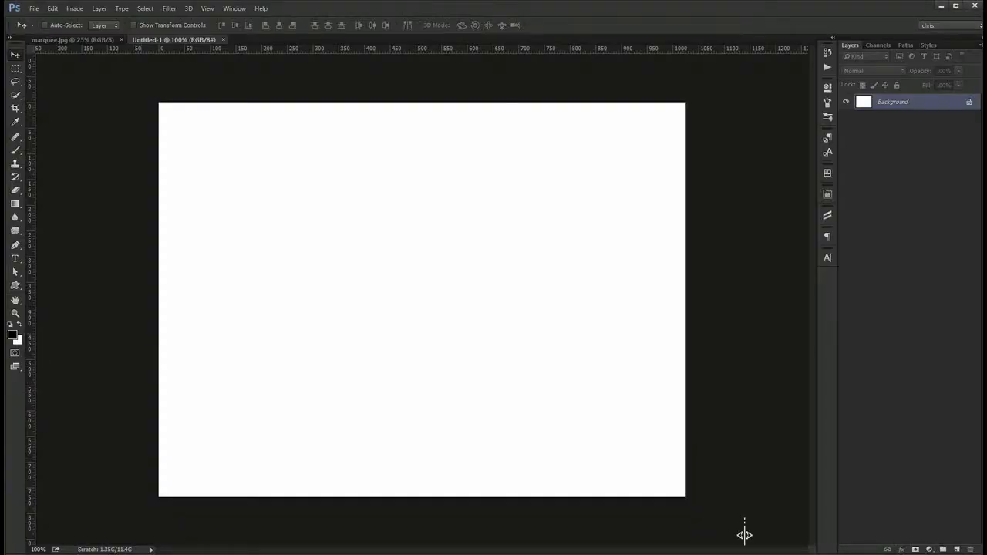
Draw rectangular selections on the blank canvas with the Rectangular Marquee tool, the last about 257 by 205 px, and deselect
{"action": "right_click", "coordinate": [15, 68]}
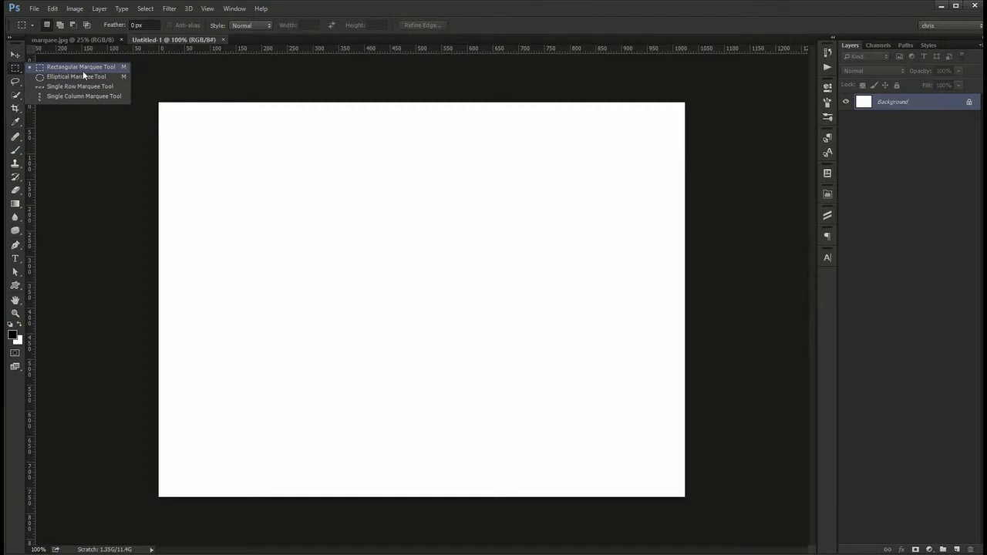
{"action": "left_click", "coordinate": [85, 68]}
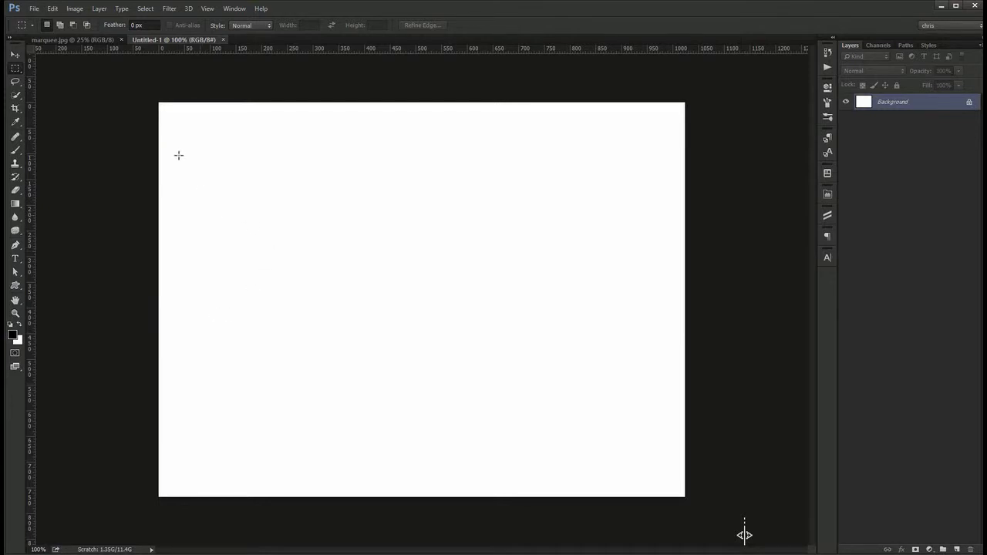
{"action": "left_click_drag", "start_coordinate": [191, 123], "coordinate": [307, 210]}
{"action": "left_click_drag", "start_coordinate": [358, 187], "coordinate": [490, 292]}
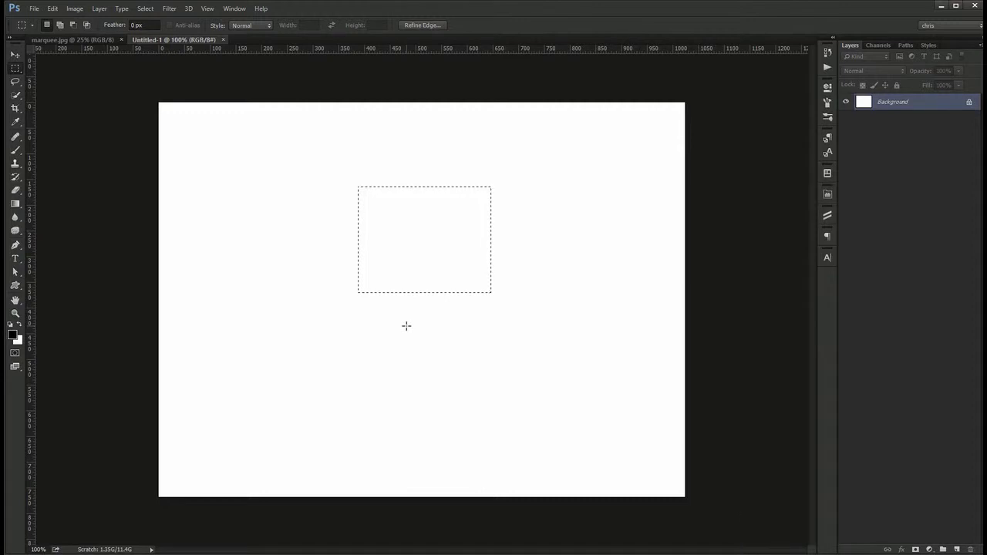
{"action": "key", "text": "ctrl+d"}
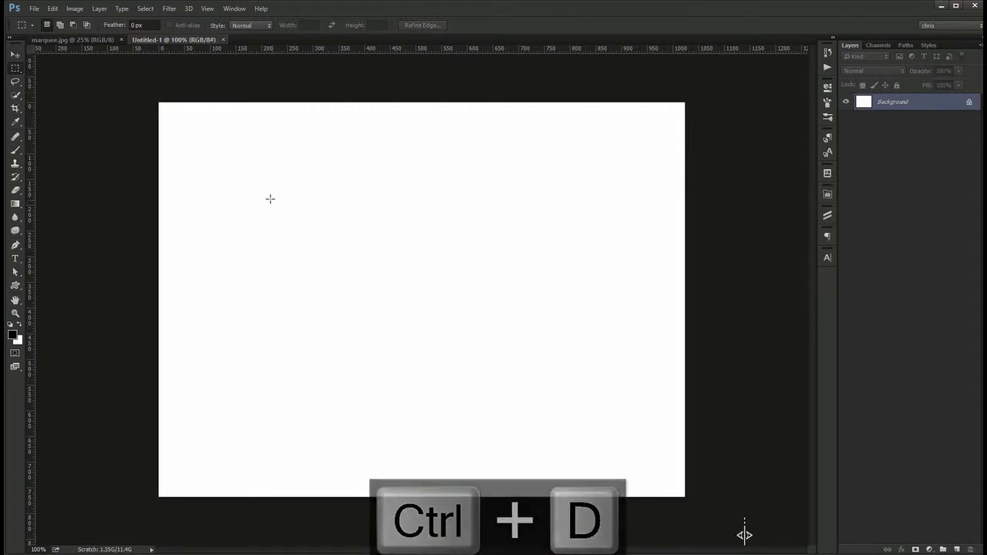
Try to move the contents of a new rectangular selection, about 266 by 184 px, with the Move tool and deselect it
{"action": "left_click_drag", "start_coordinate": [270, 199], "coordinate": [407, 293]}
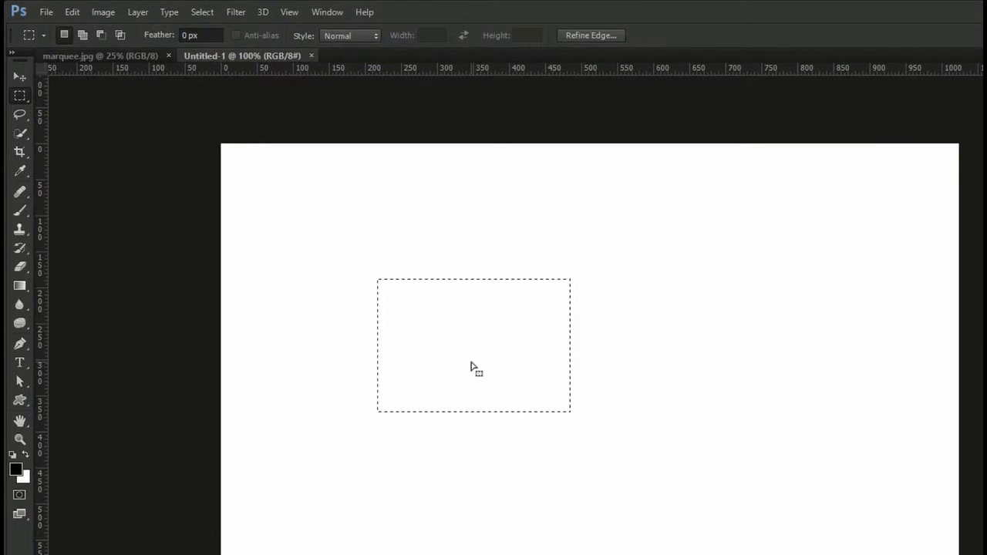
{"action": "key", "text": "v"}
{"action": "left_click_drag", "start_coordinate": [573, 339], "coordinate": [671, 286]}
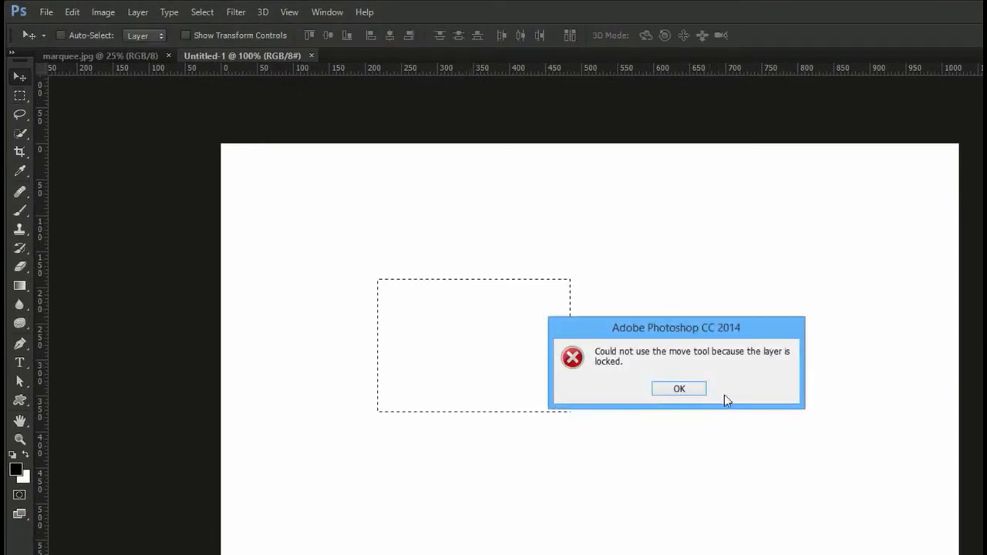
{"action": "left_click", "coordinate": [679, 388]}
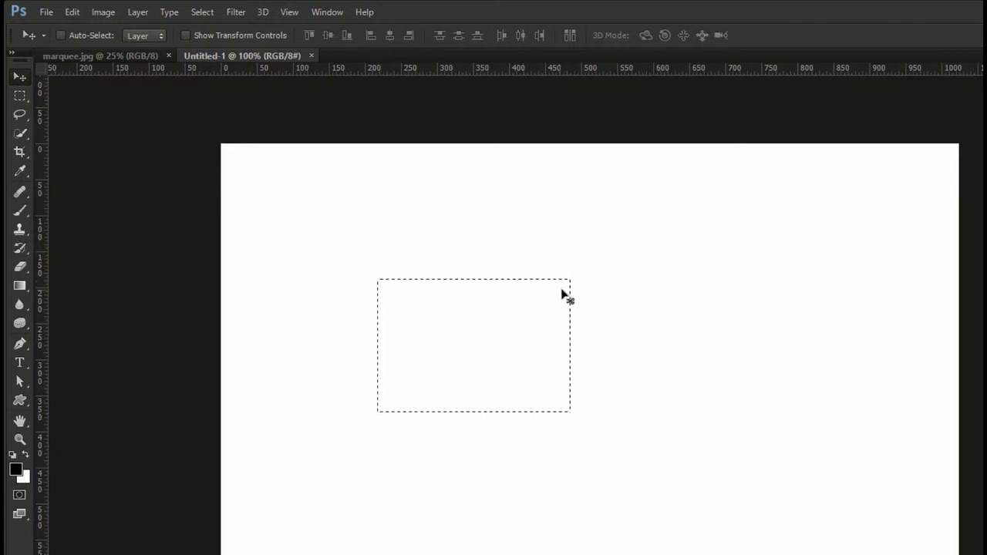
{"action": "key", "text": "m"}
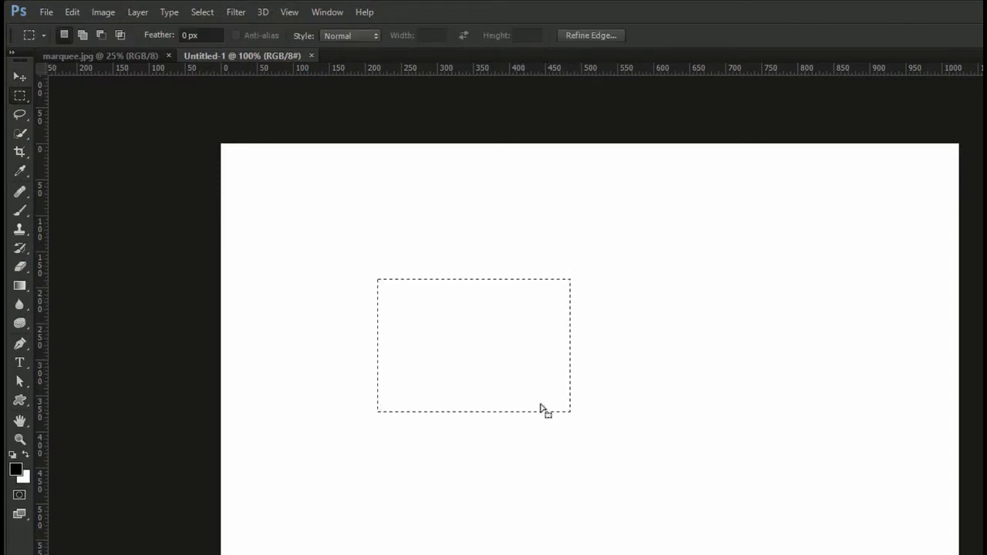
{"action": "left_click", "coordinate": [201, 15]}
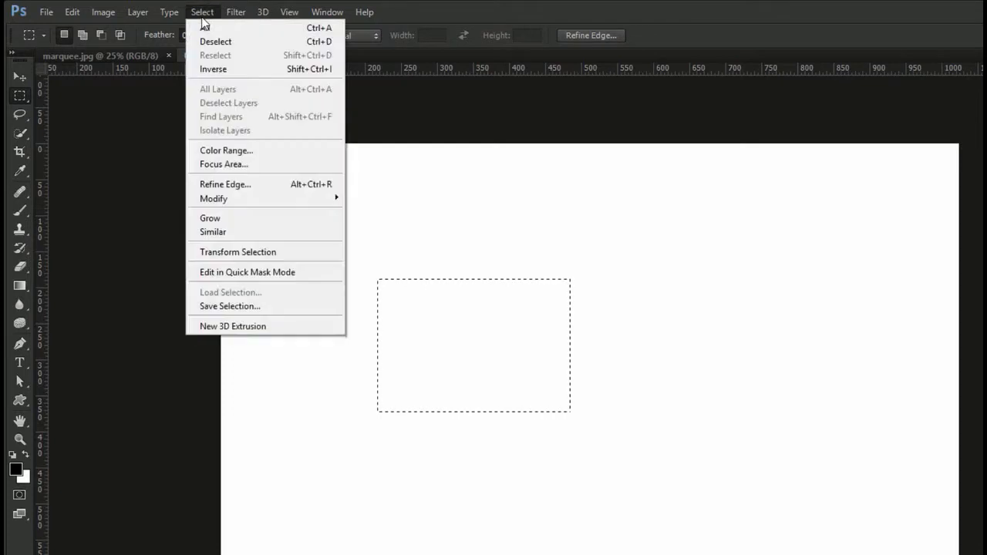
{"action": "left_click", "coordinate": [242, 42]}
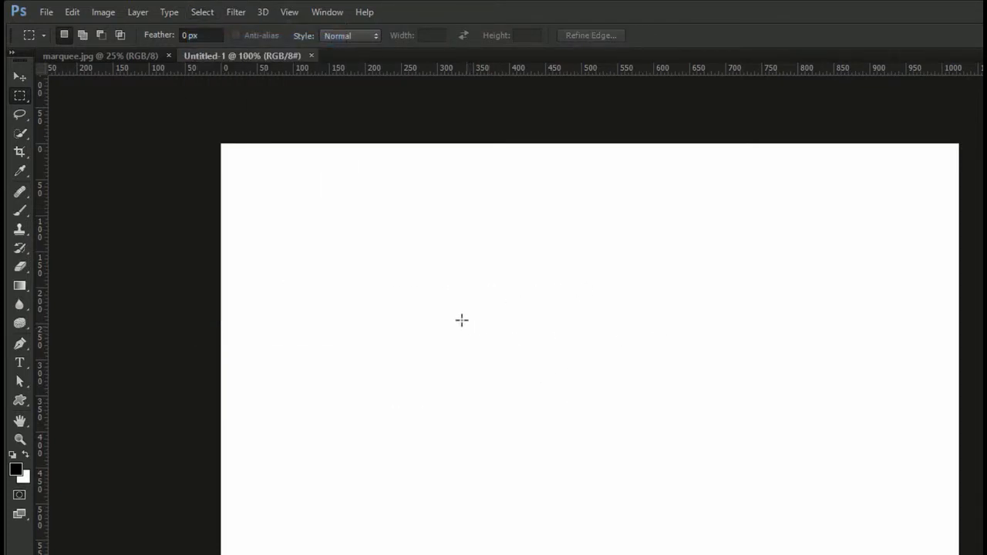
Draw another rectangular selection about 448 by 239 px, clear all selections and return the view to 100%
{"action": "left_click_drag", "start_coordinate": [379, 242], "coordinate": [702, 414]}
{"action": "key", "text": "ctrl+d"}
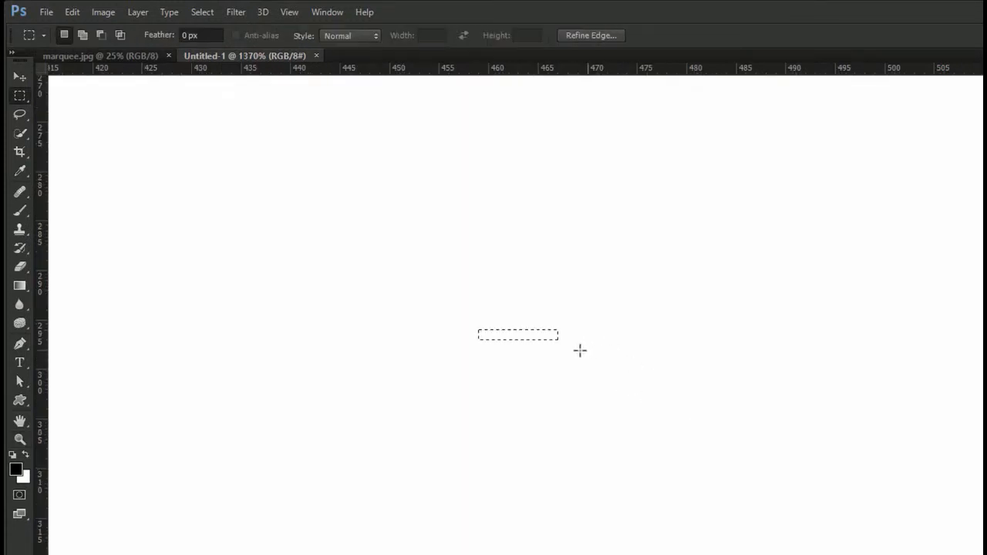
{"action": "key", "text": "ctrl+d"}
{"action": "key", "text": "ctrl+0"}
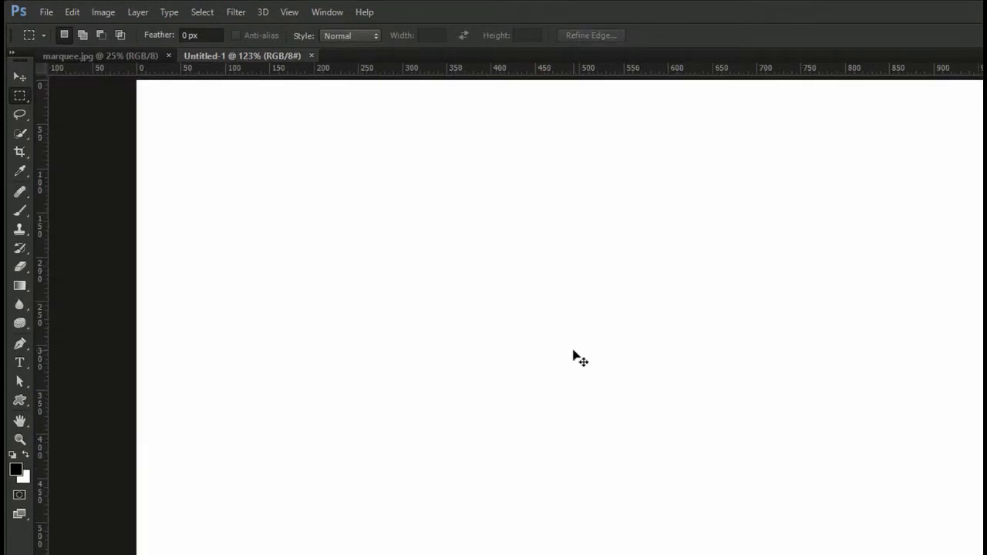
{"action": "key", "text": "ctrl+1"}
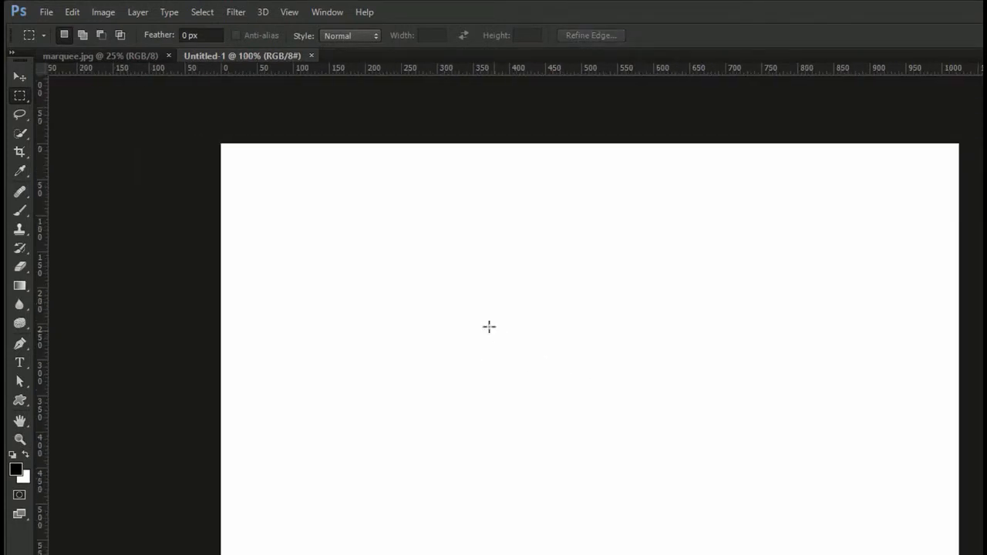
Draw a rectangular selection about 156 by 148 px and add two overlapping rectangles stepping diagonally down to the right
{"action": "key", "text": "v"}
{"action": "key", "text": "m"}
{"action": "left_click_drag", "start_coordinate": [333, 224], "coordinate": [444, 330]}
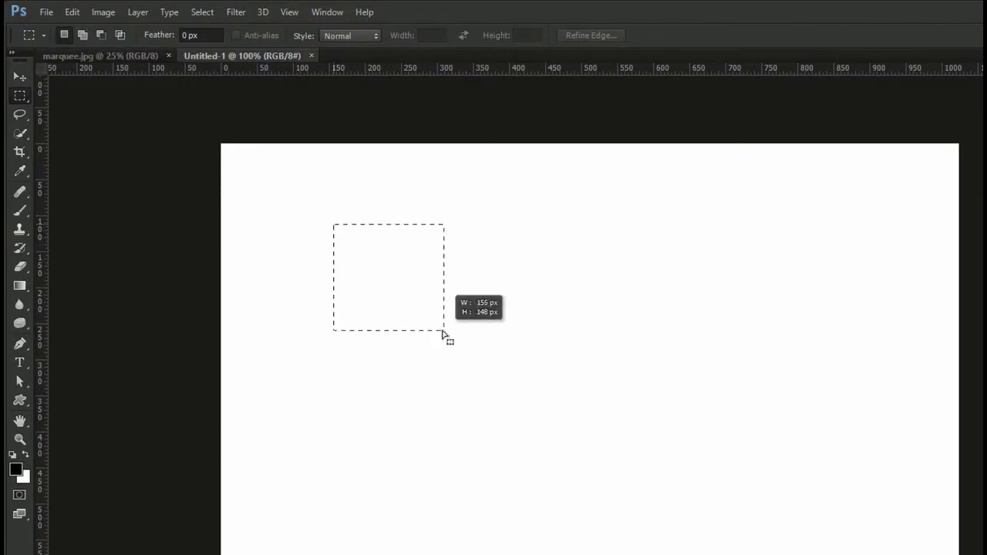
{"action": "left_click", "coordinate": [82, 34]}
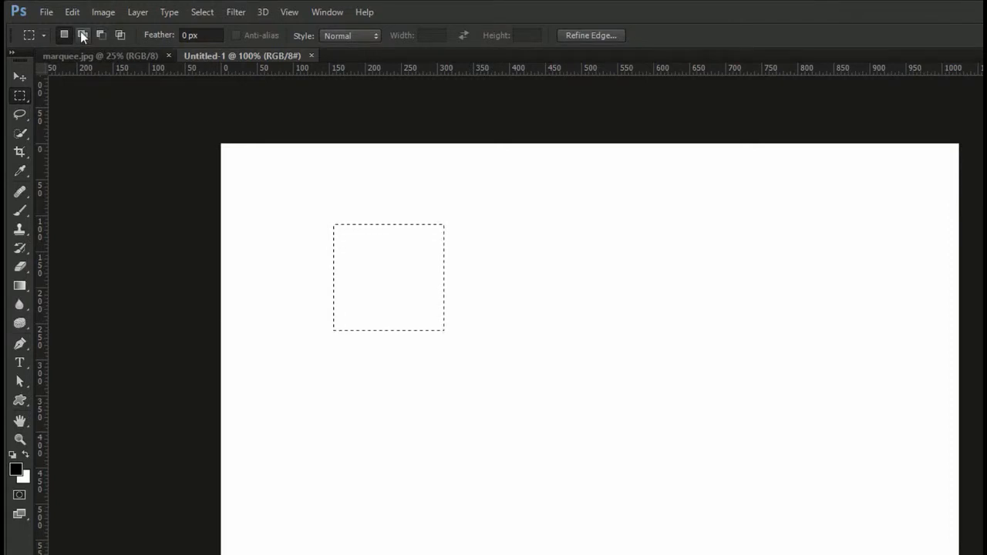
{"action": "left_click_drag", "start_coordinate": [399, 285], "coordinate": [505, 389]}
{"action": "left_click_drag", "start_coordinate": [461, 343], "coordinate": [561, 448]}
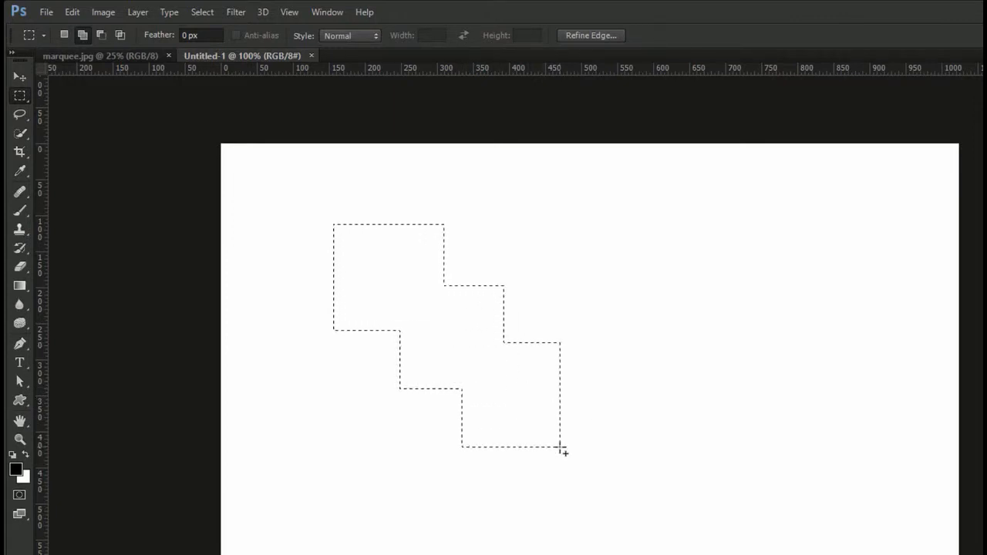
Subtract a strip from the stepped selection's right side and another from its lower end
{"action": "left_click", "coordinate": [101, 35]}
{"action": "left_click_drag", "start_coordinate": [524, 288], "coordinate": [580, 494]}
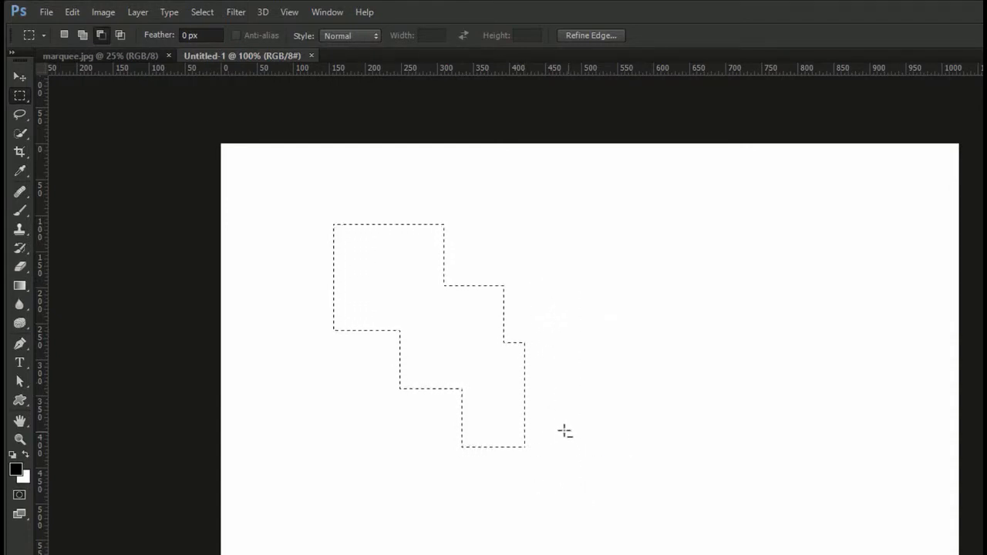
{"action": "key", "text": "ctrl+semicolon"}
{"action": "left_click_drag", "start_coordinate": [443, 433], "coordinate": [552, 394]}
Intersect the stepped selection with a narrow vertical strip and with a horizontal strip about 136 by 18 px, leaving their small overlap
{"action": "left_click", "coordinate": [119, 35]}
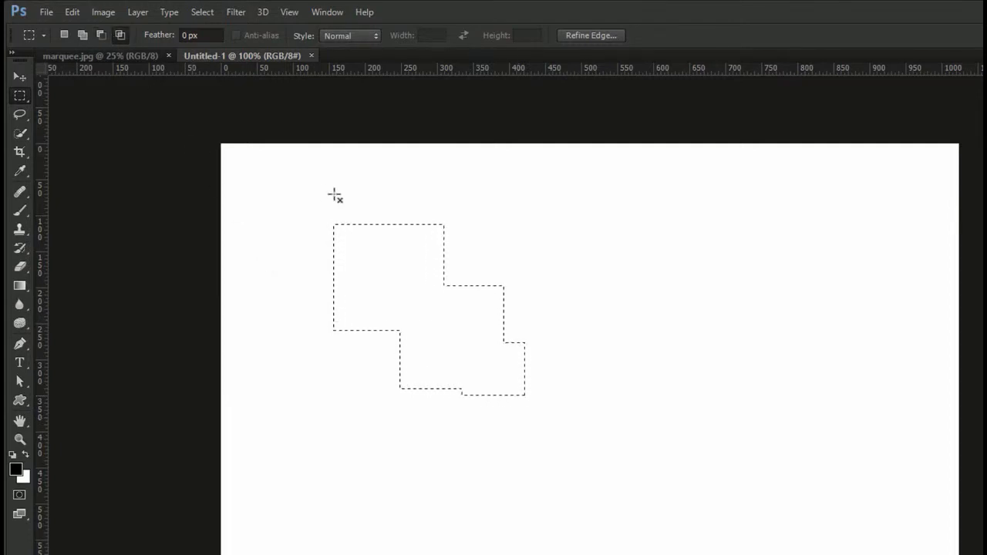
{"action": "left_click_drag", "start_coordinate": [411, 195], "coordinate": [423, 414]}
{"action": "left_click_drag", "start_coordinate": [367, 292], "coordinate": [465, 305]}
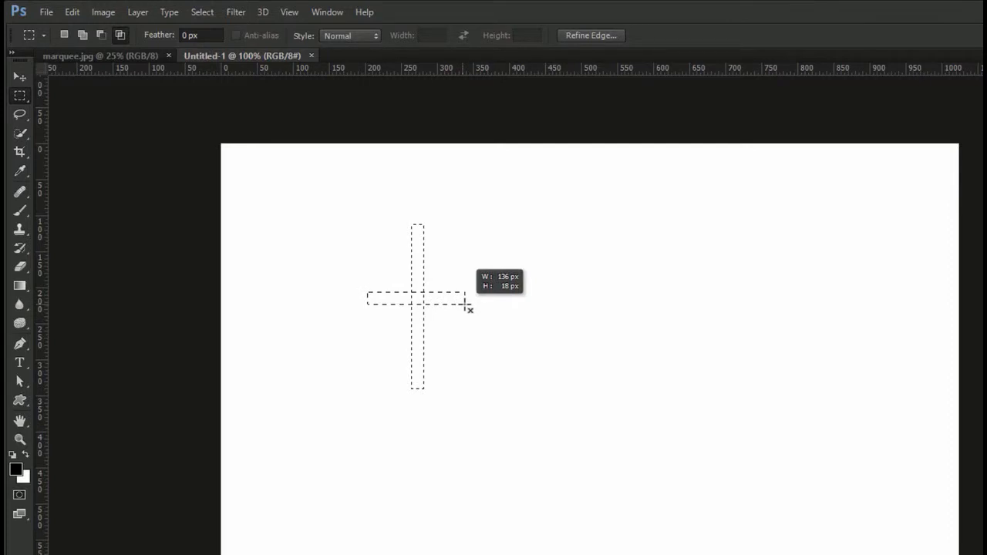
{"action": "left_click_drag", "start_coordinate": [465, 305], "coordinate": [467, 307]}
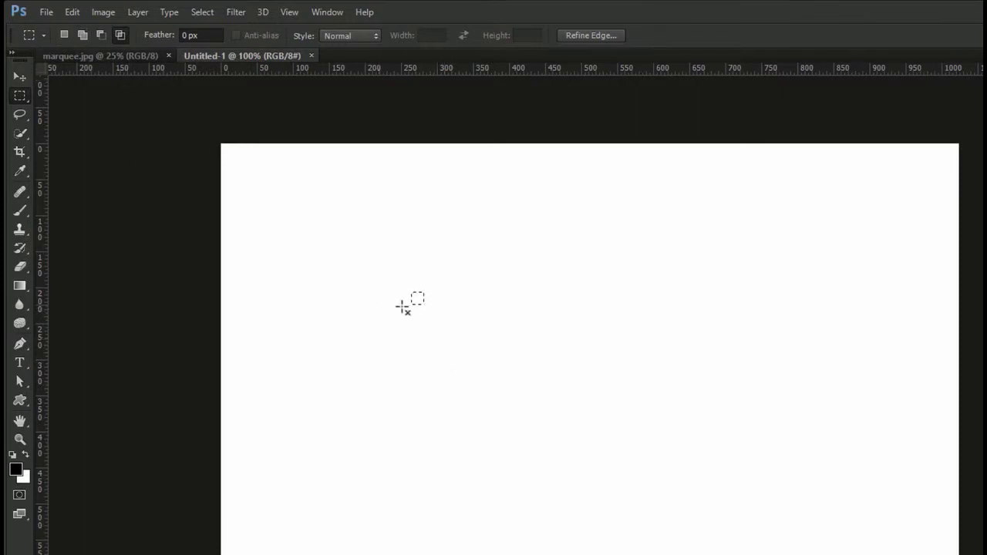
Draw a fresh rectangular selection about 182 by 170 px and add an overlapping rectangle at its lower-right corner
{"action": "left_click", "coordinate": [67, 37]}
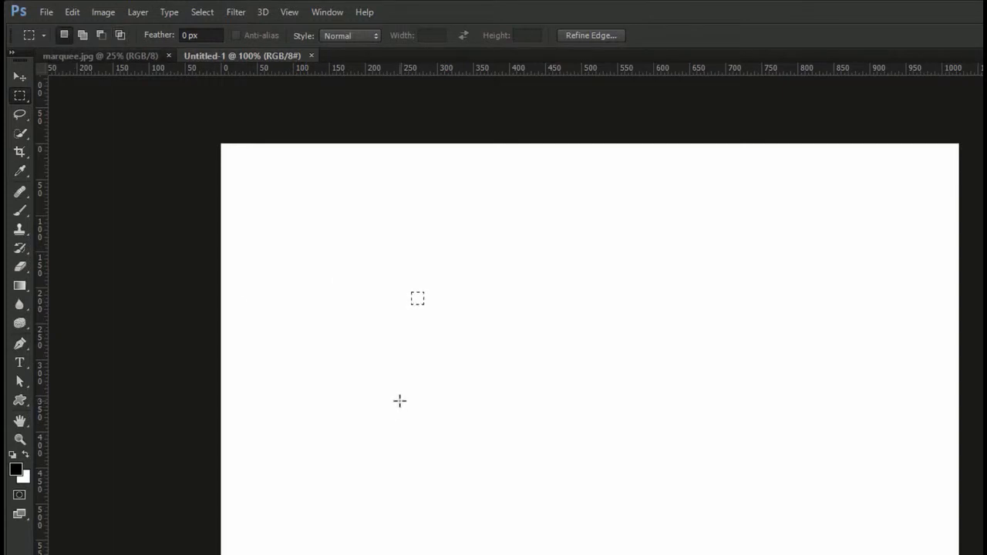
{"action": "left_click_drag", "start_coordinate": [383, 224], "coordinate": [558, 380]}
{"action": "left_click_drag", "start_coordinate": [261, 173], "coordinate": [393, 295]}
{"action": "key", "text": "shift"}
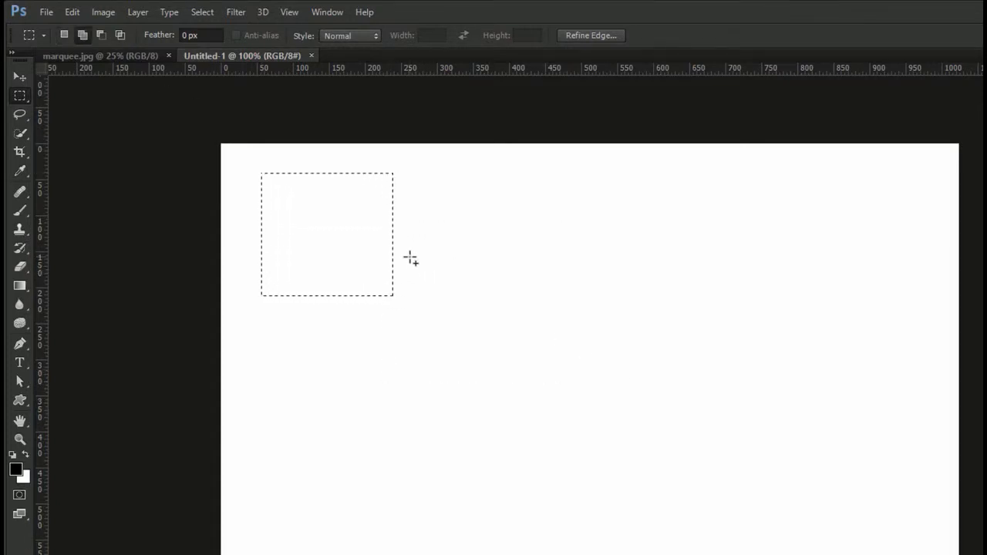
{"action": "left_click_drag", "start_coordinate": [423, 250], "coordinate": [349, 339]}
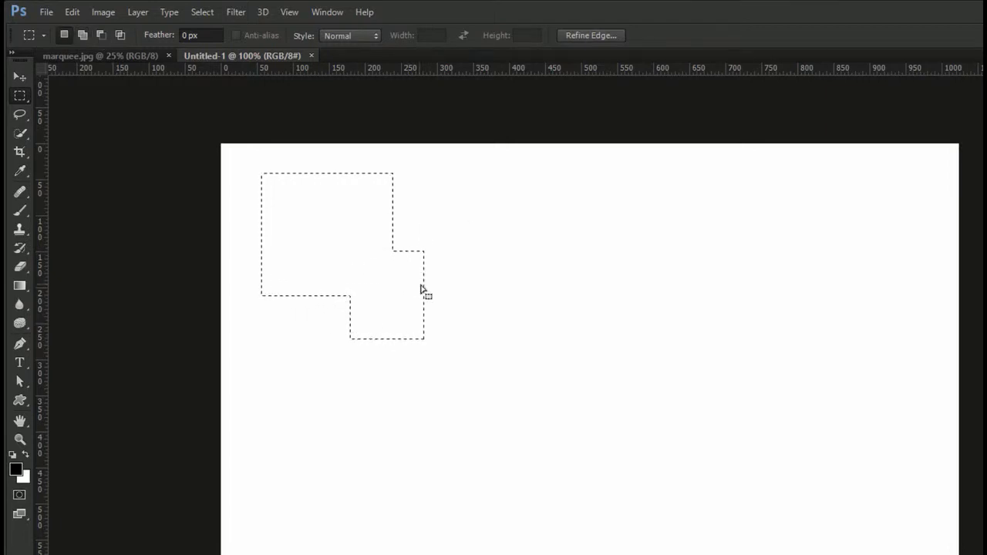
Subtract the lower-right corner from the combined selection and intersect the rest with a horizontal band about 70 px high
{"action": "key", "text": "alt"}
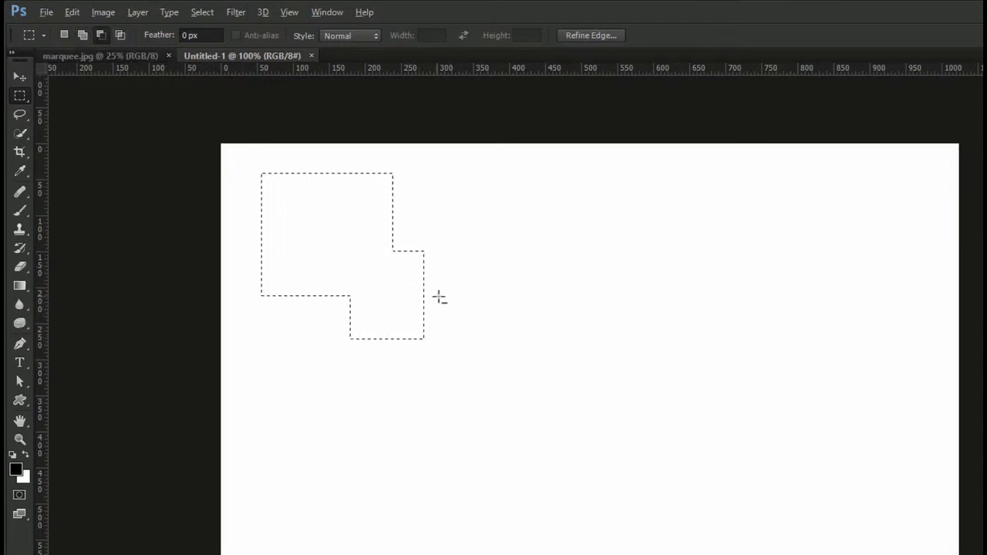
{"action": "left_click_drag", "start_coordinate": [443, 301], "coordinate": [391, 360]}
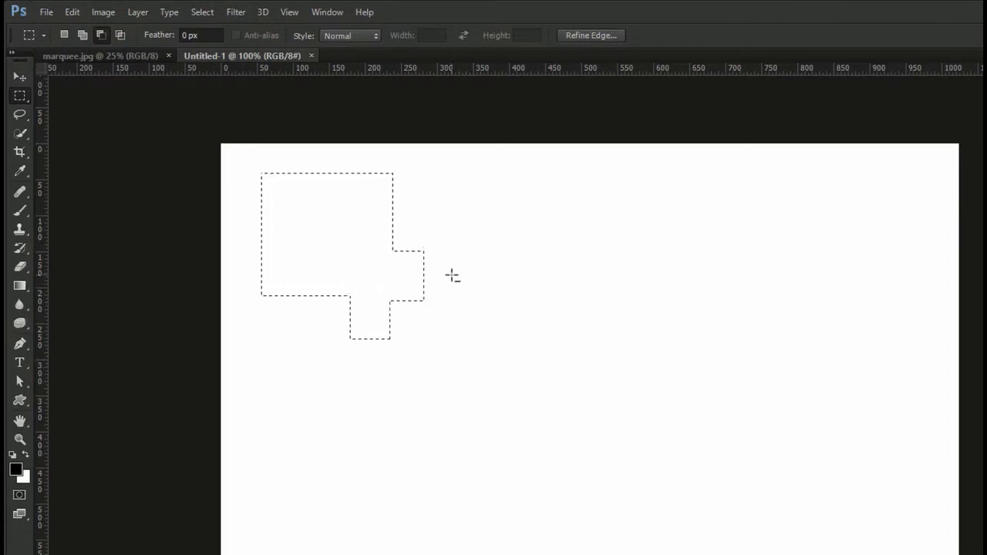
{"action": "key", "text": "alt+shift"}
{"action": "left_click_drag", "start_coordinate": [452, 276], "coordinate": [269, 274]}
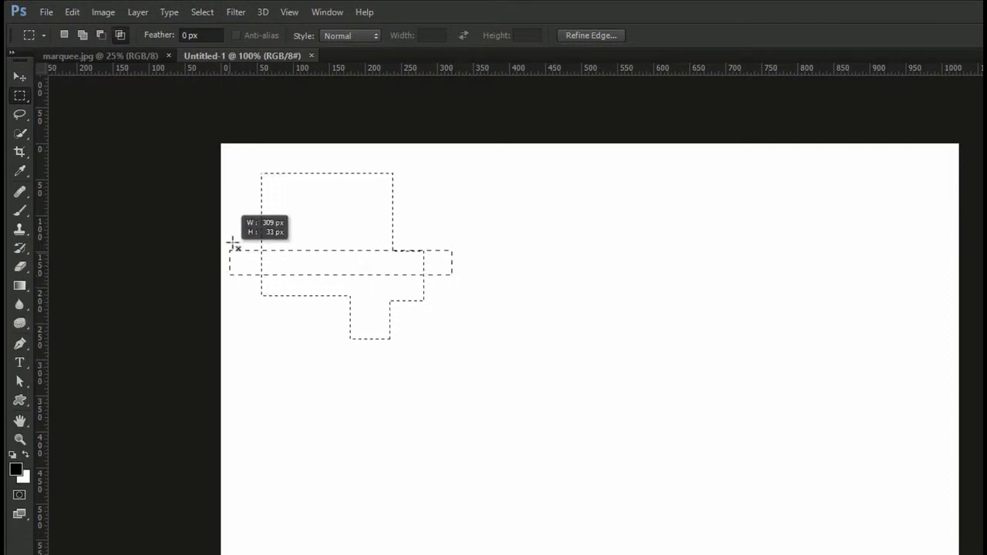
{"action": "left_click_drag", "start_coordinate": [232, 226], "coordinate": [232, 224]}
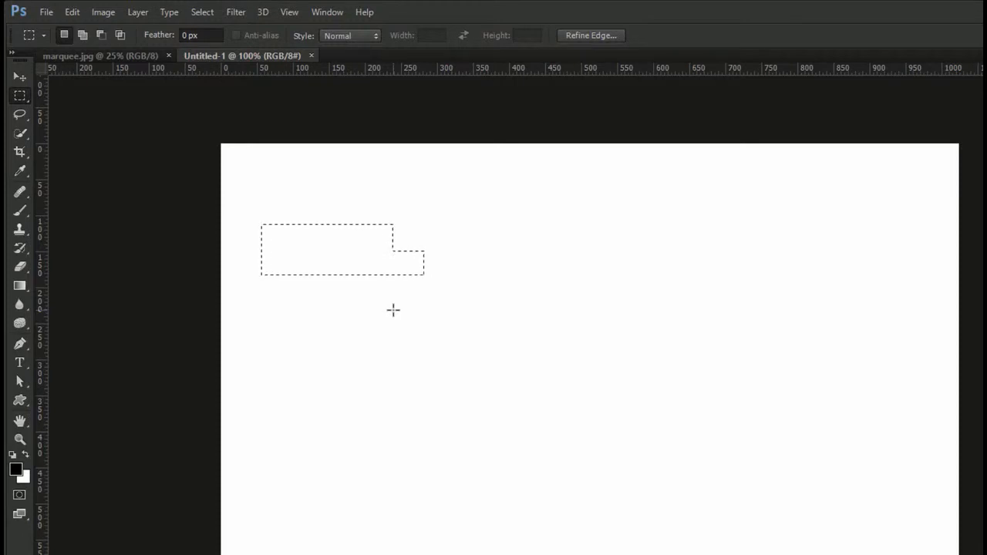
Draw a fresh rectangular selection about 205 by 186 px near the canvas's upper-left corner and fill it with black
{"action": "left_click_drag", "start_coordinate": [367, 301], "coordinate": [506, 387]}
{"action": "left_click_drag", "start_coordinate": [381, 214], "coordinate": [494, 353]}
{"action": "left_click_drag", "start_coordinate": [239, 178], "coordinate": [388, 311]}
{"action": "key", "text": "shift+F5"}
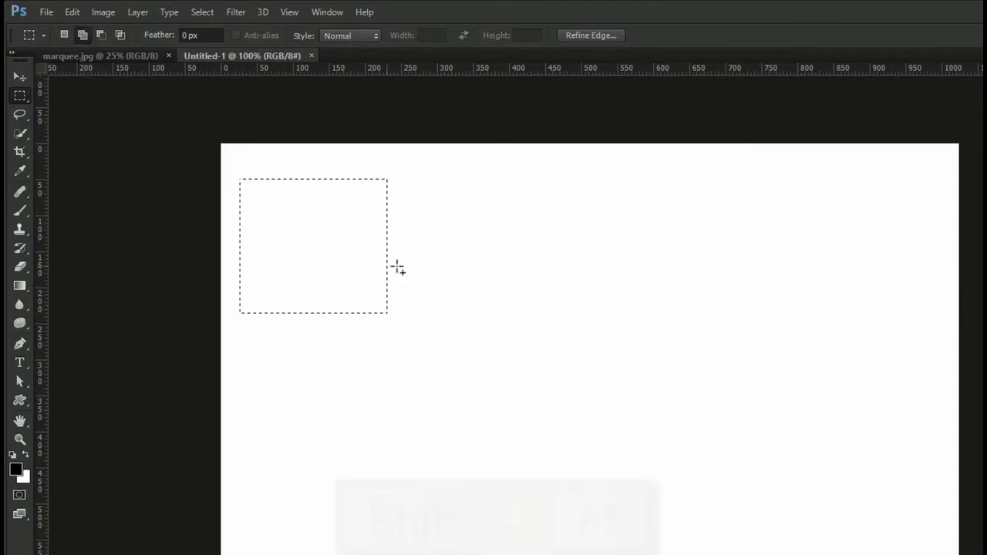
{"action": "left_click", "coordinate": [689, 249]}
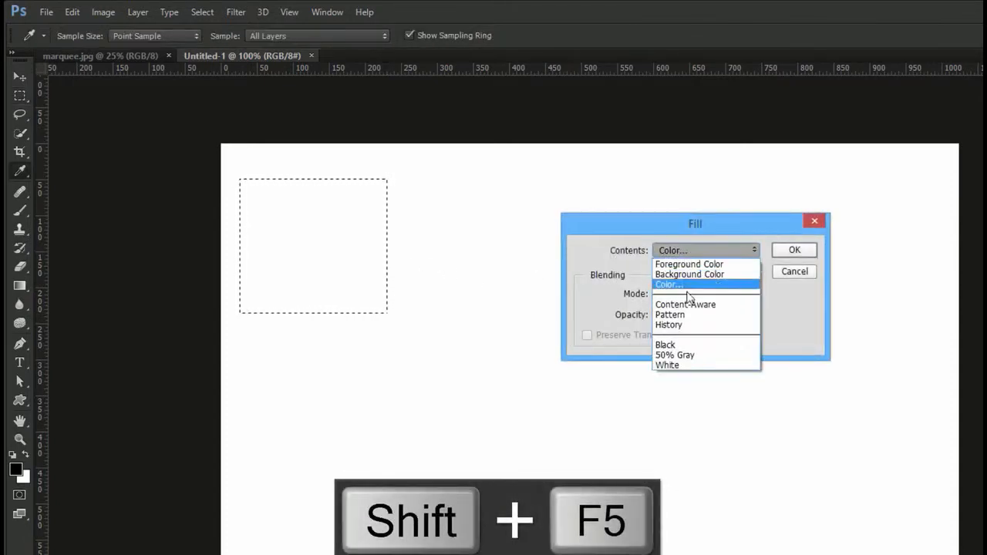
{"action": "left_click", "coordinate": [688, 351]}
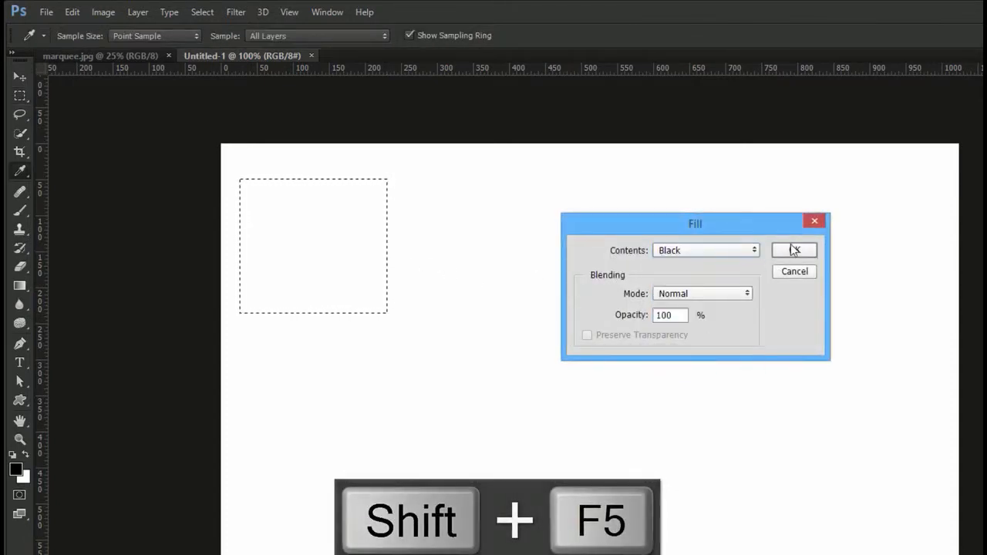
{"action": "left_click", "coordinate": [780, 248]}
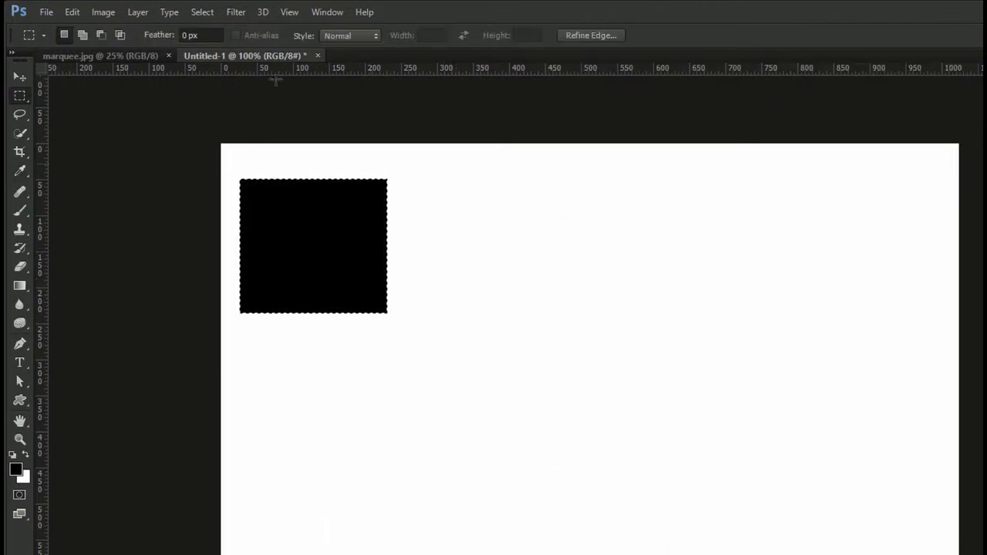
With a 20 px feather, select a rectangle about 227 by 201 px beside the black one, fill it with black and deselect it
{"action": "left_click", "coordinate": [182, 35]}
{"action": "type", "text": "2"}
{"action": "key", "text": "Return"}
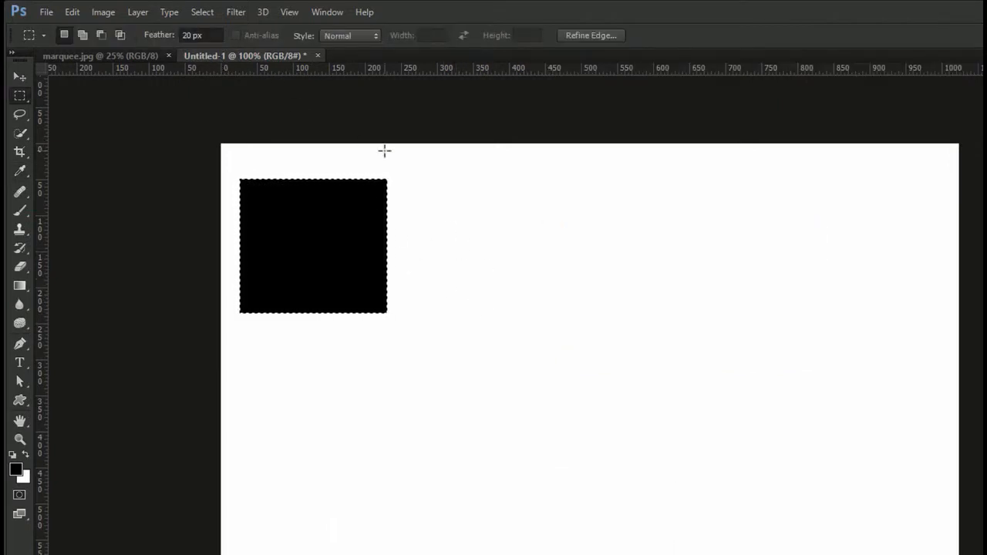
{"action": "left_click_drag", "start_coordinate": [441, 183], "coordinate": [605, 329]}
{"action": "key", "text": "shift+F5"}
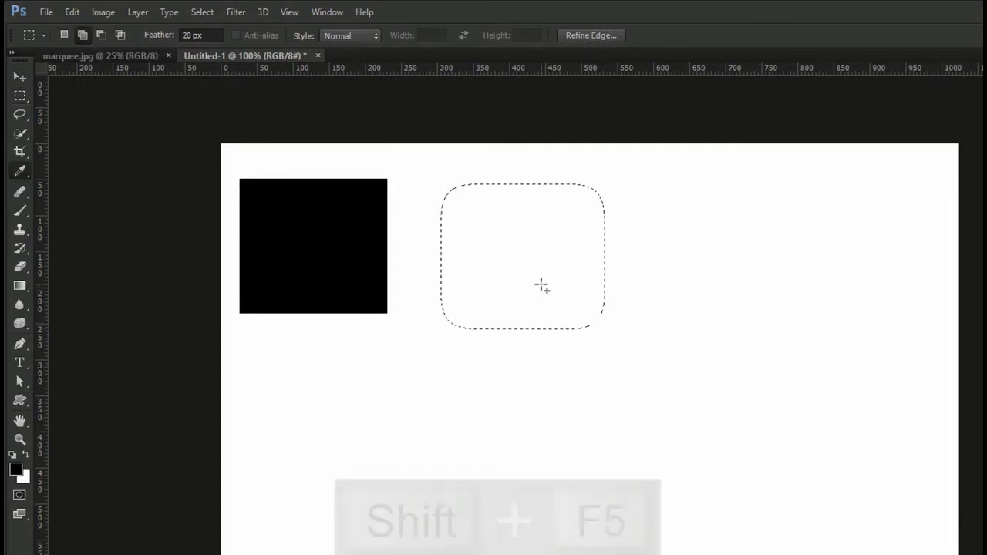
{"action": "left_click", "coordinate": [801, 253]}
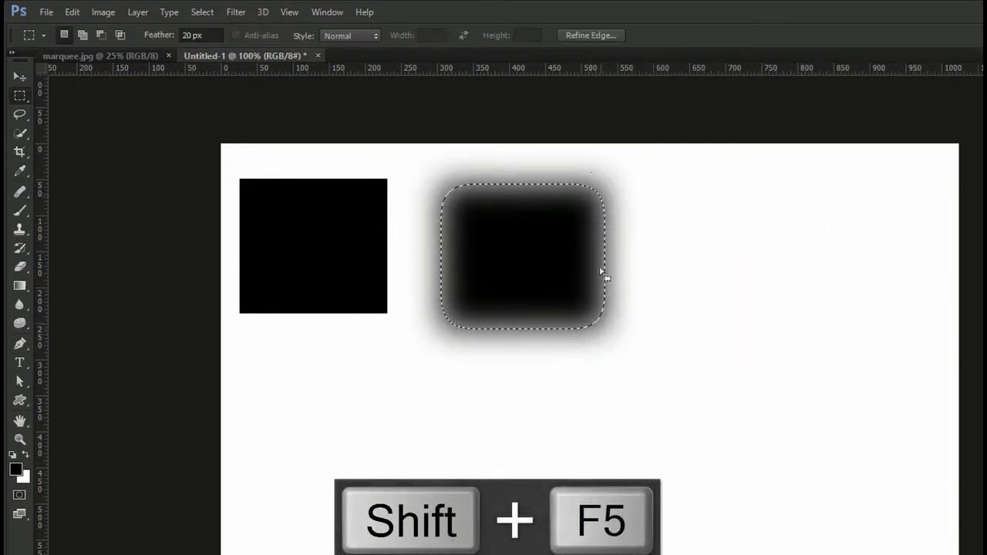
{"action": "key", "text": "ctrl+d"}
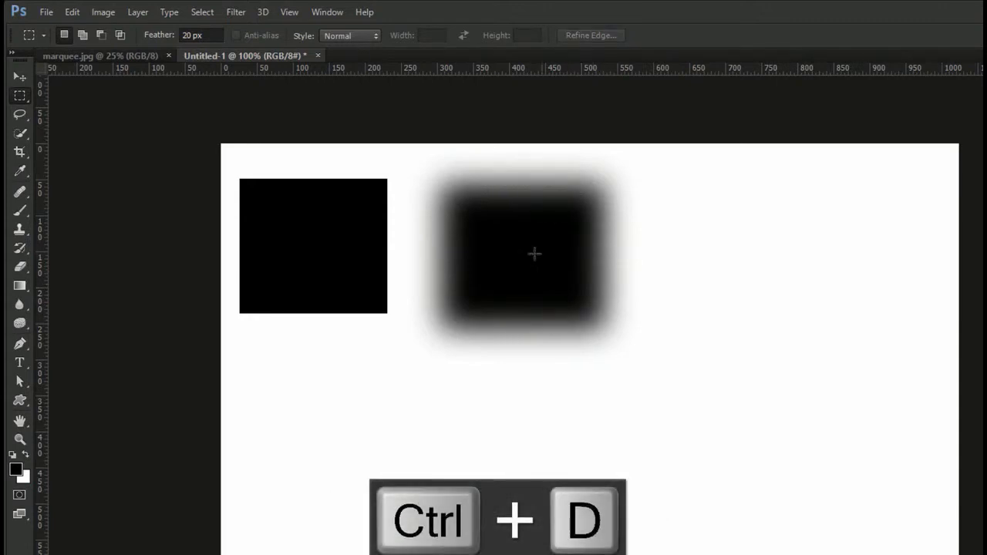
Reset the marquee feather to 0 px
{"action": "key", "text": "Return"}
{"action": "type", "text": "0"}
{"action": "key", "text": "Return"}
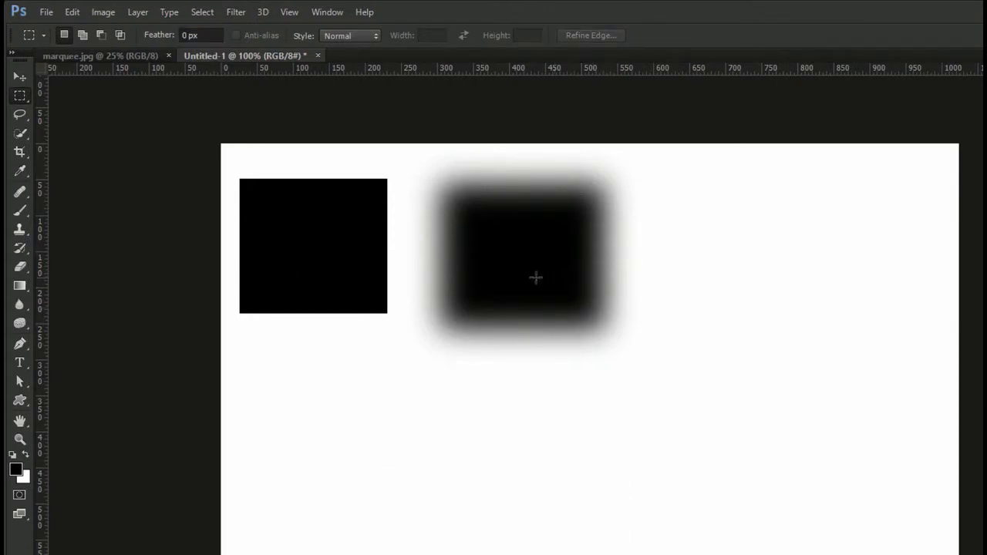
Draw a square selection below the black shapes using the Fixed Ratio style at 1:1, and return to the Normal style with nothing selected
{"action": "left_click", "coordinate": [331, 37]}
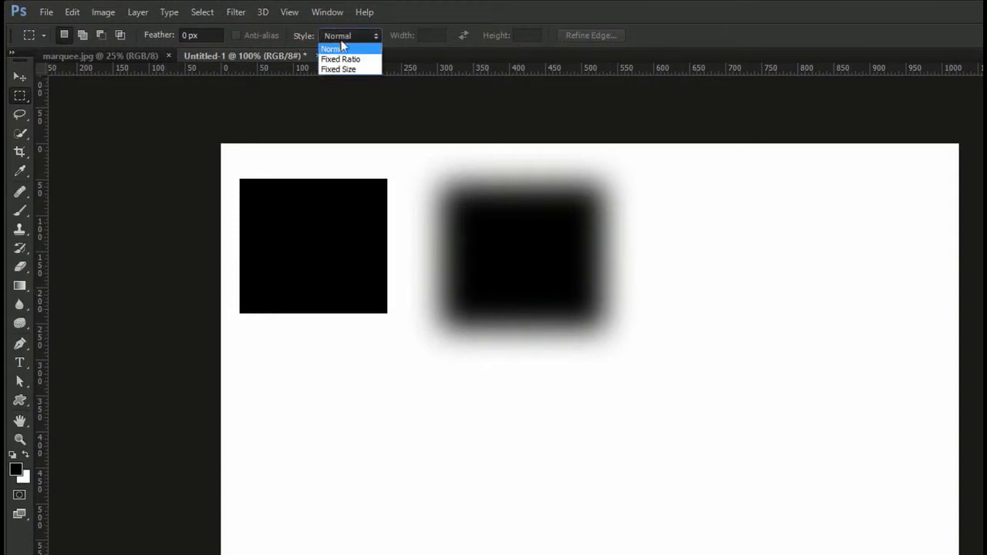
{"action": "left_click", "coordinate": [343, 59]}
{"action": "left_click_drag", "start_coordinate": [346, 375], "coordinate": [620, 494]}
{"action": "left_click_drag", "start_coordinate": [619, 554], "coordinate": [553, 554]}
{"action": "left_click", "coordinate": [350, 36]}
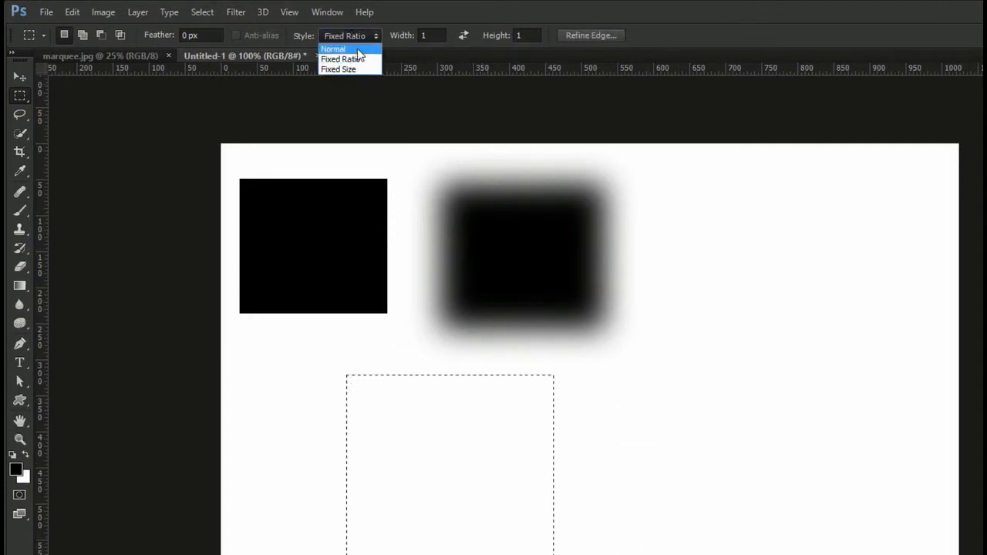
{"action": "left_click", "coordinate": [333, 49]}
{"action": "key", "text": "ctrl+d"}
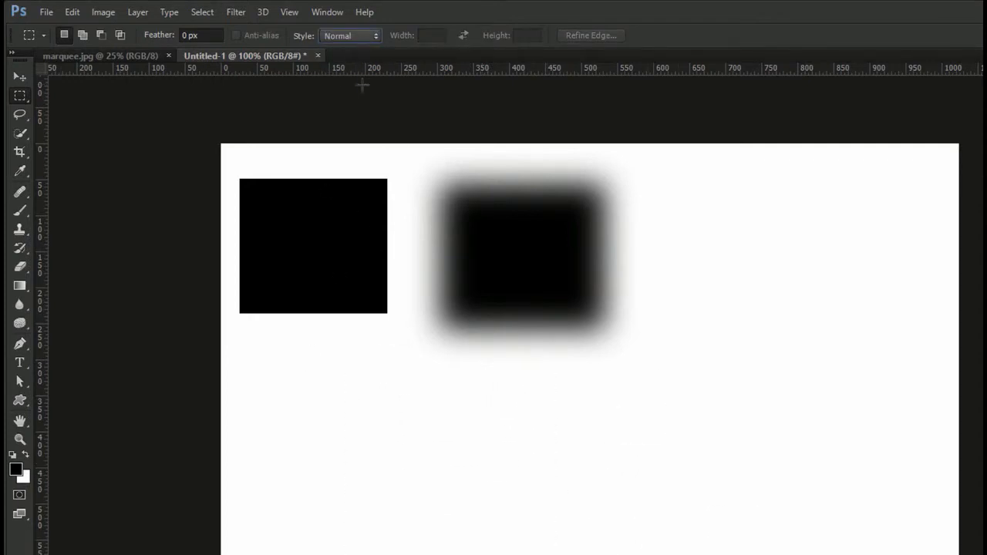
Using the Fixed Size style at 64 by 64 px, place a square selection, deselect it and place another below the shapes
{"action": "left_click", "coordinate": [350, 35]}
{"action": "left_click", "coordinate": [346, 56]}
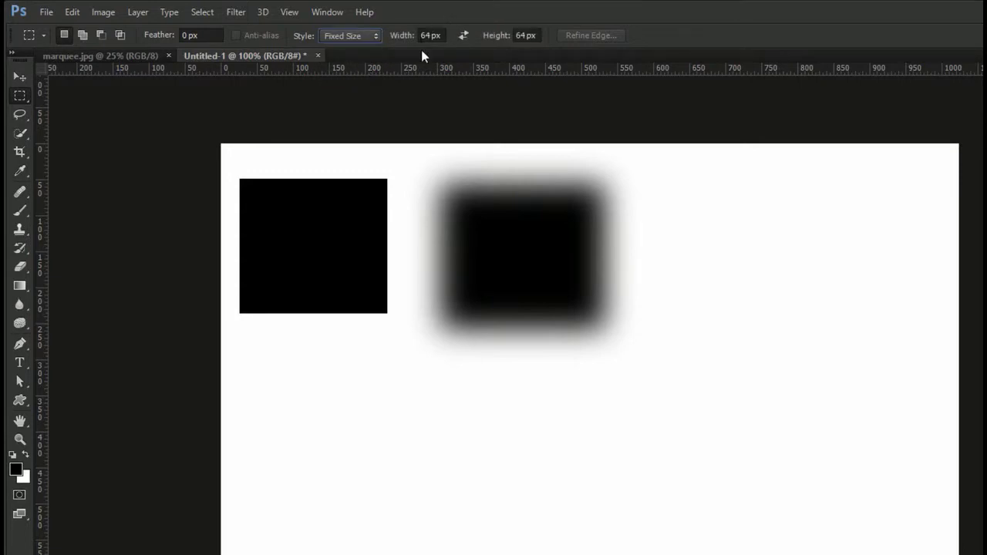
{"action": "left_click", "coordinate": [578, 468]}
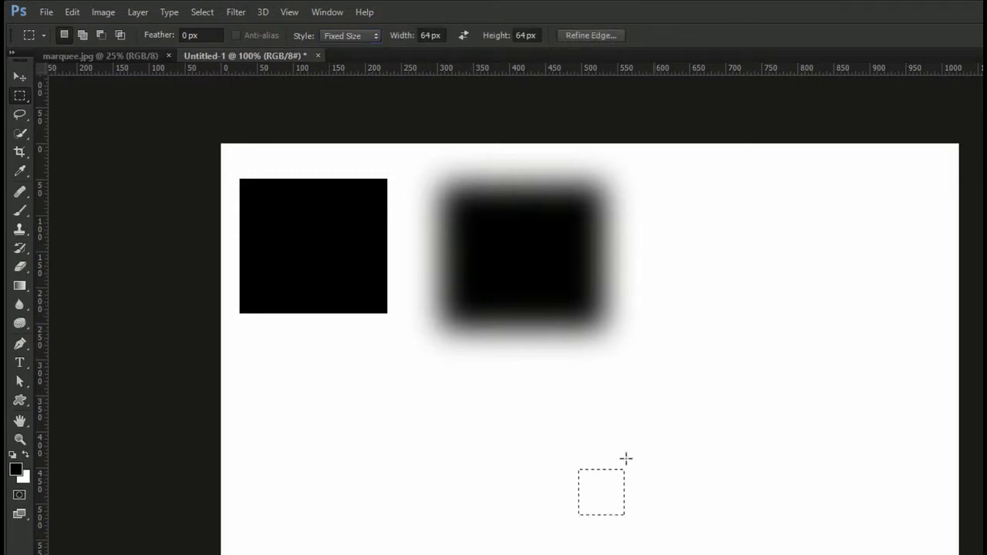
{"action": "key", "text": "ctrl+d"}
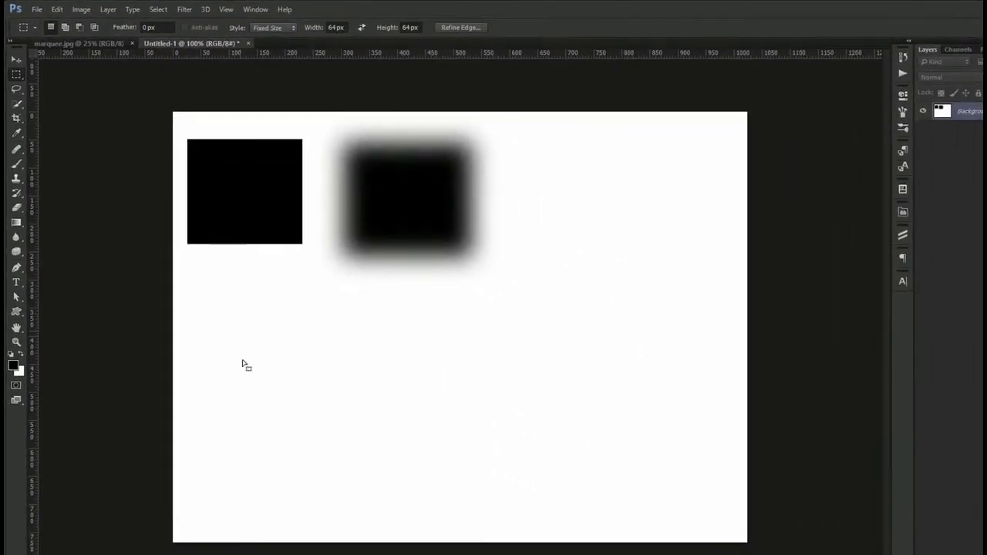
{"action": "left_click_drag", "start_coordinate": [578, 231], "coordinate": [335, 339]}
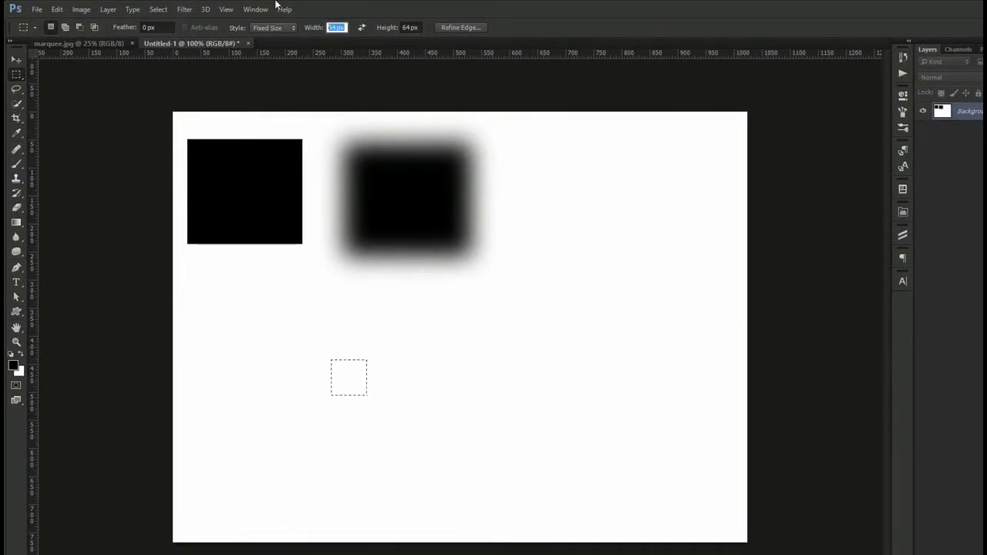
Place a fixed-size selection of 100 by 100 px below the shapes and return the marquee style to Normal
{"action": "type", "text": "100"}
{"action": "key", "text": "Tab"}
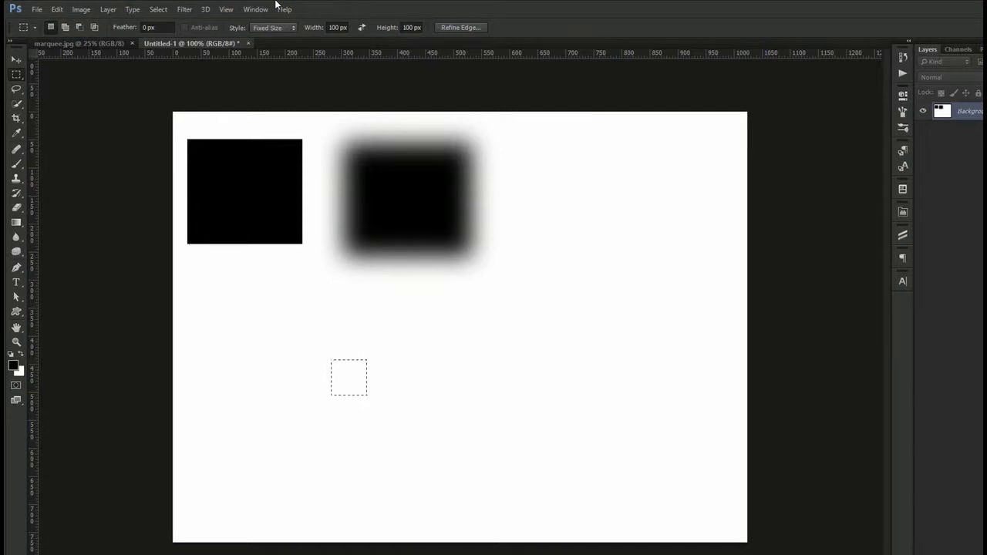
{"action": "left_click_drag", "start_coordinate": [461, 363], "coordinate": [266, 353]}
{"action": "left_click", "coordinate": [274, 28]}
{"action": "left_click", "coordinate": [274, 36]}
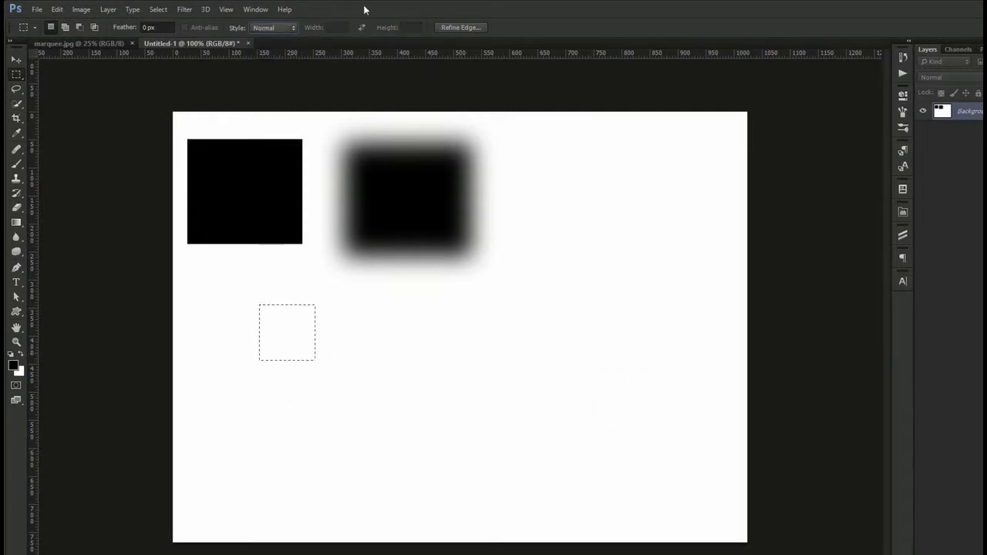
Draw a square selection about 168 px wide below the feathered rectangle, deselect it and draw more trial selections in the blank area
{"action": "left_click_drag", "start_coordinate": [392, 324], "coordinate": [487, 417]}
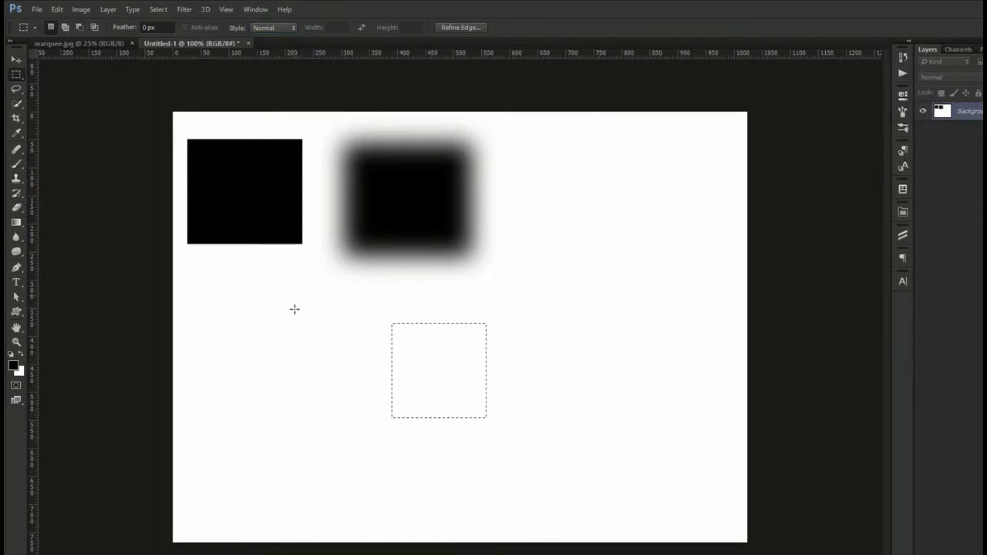
{"action": "key", "text": "ctrl+d"}
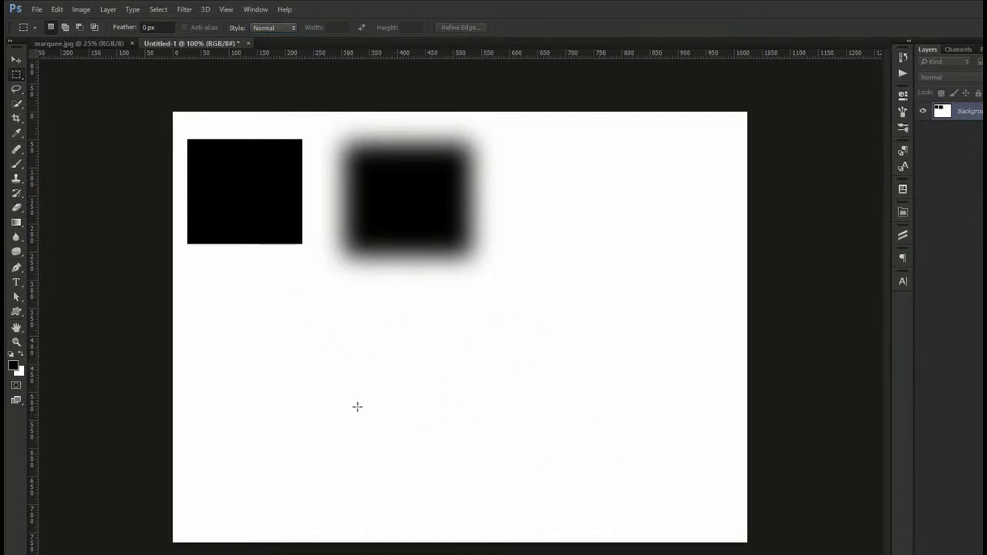
{"action": "mouse_move", "coordinate": [386, 402]}
{"action": "left_mouse_down"}
{"action": "mouse_move", "coordinate": [406, 373]}
{"action": "mouse_move", "coordinate": [443, 352]}
{"action": "mouse_move", "coordinate": [524, 331]}
{"action": "mouse_move", "coordinate": [418, 383]}
{"action": "mouse_move", "coordinate": [513, 347]}
{"action": "left_mouse_up"}
{"action": "mouse_move", "coordinate": [549, 414]}
{"action": "left_mouse_down"}
{"action": "mouse_move", "coordinate": [550, 393]}
{"action": "mouse_move", "coordinate": [617, 347]}
{"action": "mouse_move", "coordinate": [557, 396]}
{"action": "mouse_move", "coordinate": [602, 360]}
{"action": "left_mouse_up"}
{"action": "left_click", "coordinate": [320, 401]}
{"action": "left_click_drag", "start_coordinate": [320, 401], "coordinate": [350, 376]}
In marquee.jpg, convert the locked Background into a regular layer
{"action": "left_click", "coordinate": [98, 46]}
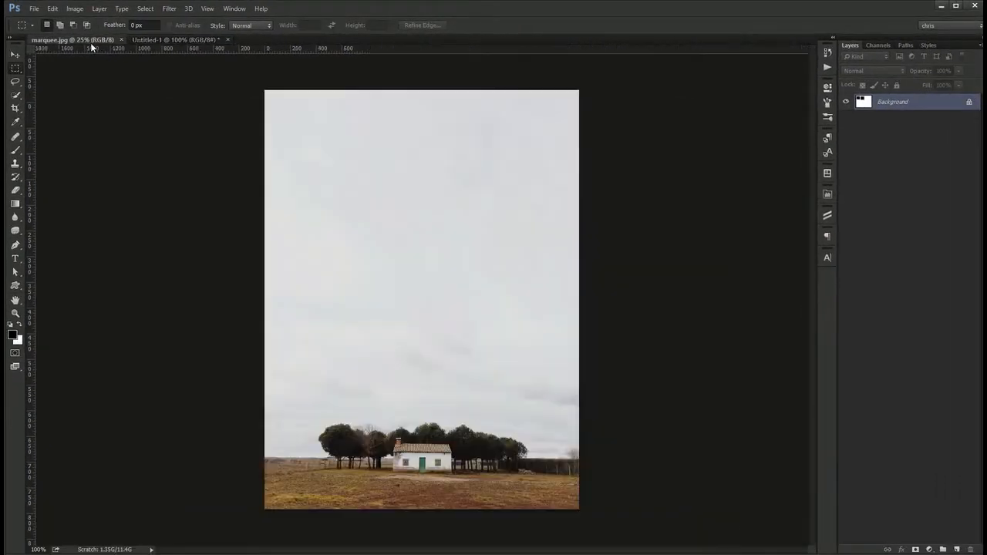
{"action": "key", "text": "ctrl+space"}
{"action": "left_click_drag", "start_coordinate": [417, 461], "coordinate": [509, 461]}
{"action": "scroll", "coordinate": [508, 431], "scroll_direction": "down", "scroll_amount": 1}
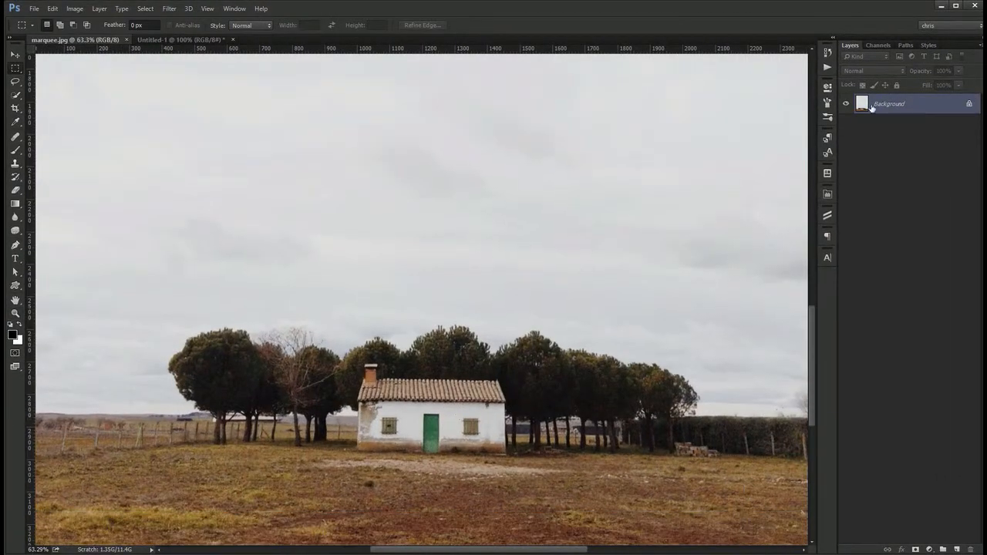
{"action": "double_click", "coordinate": [904, 111]}
{"action": "key", "text": "Return"}
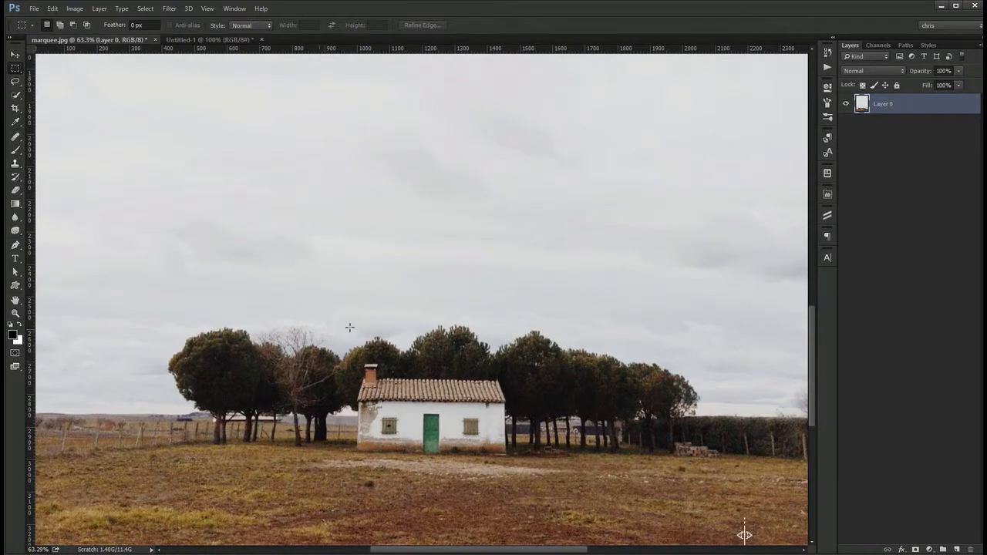
Marquee-select the house with the trees behind it, try moving the selected pixels up into the sky, and undo the move
{"action": "left_click_drag", "start_coordinate": [350, 327], "coordinate": [523, 471]}
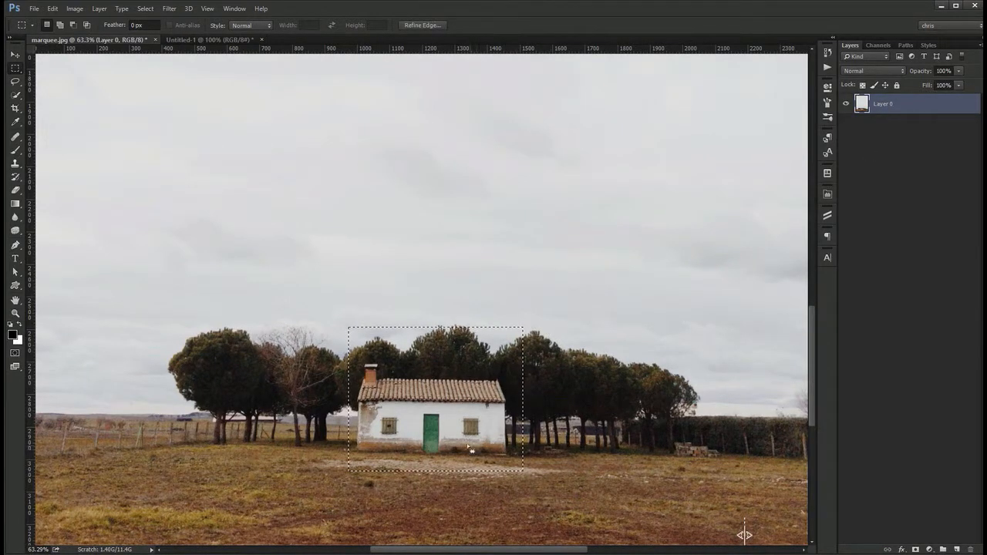
{"action": "key", "text": "v"}
{"action": "left_click_drag", "start_coordinate": [413, 421], "coordinate": [217, 273]}
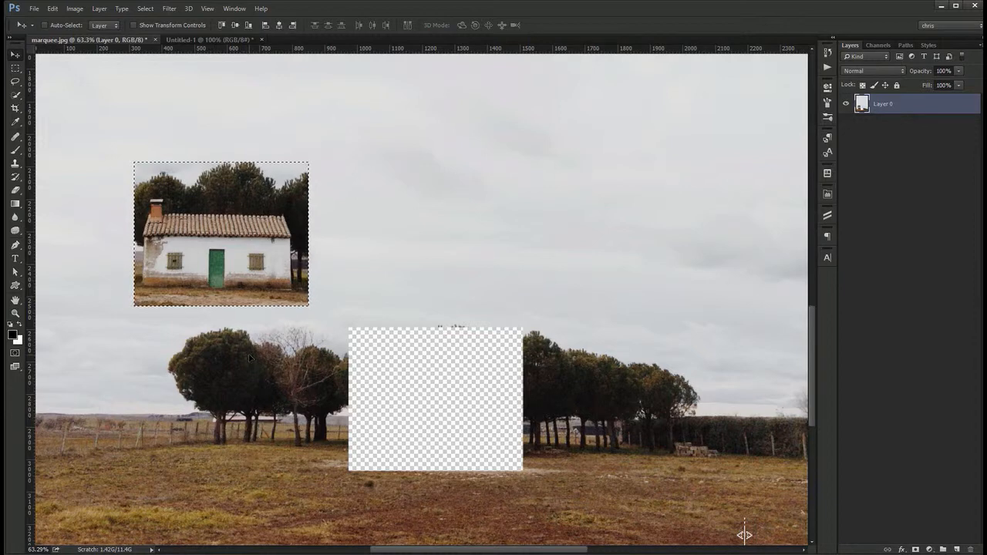
{"action": "key", "text": "ctrl+z"}
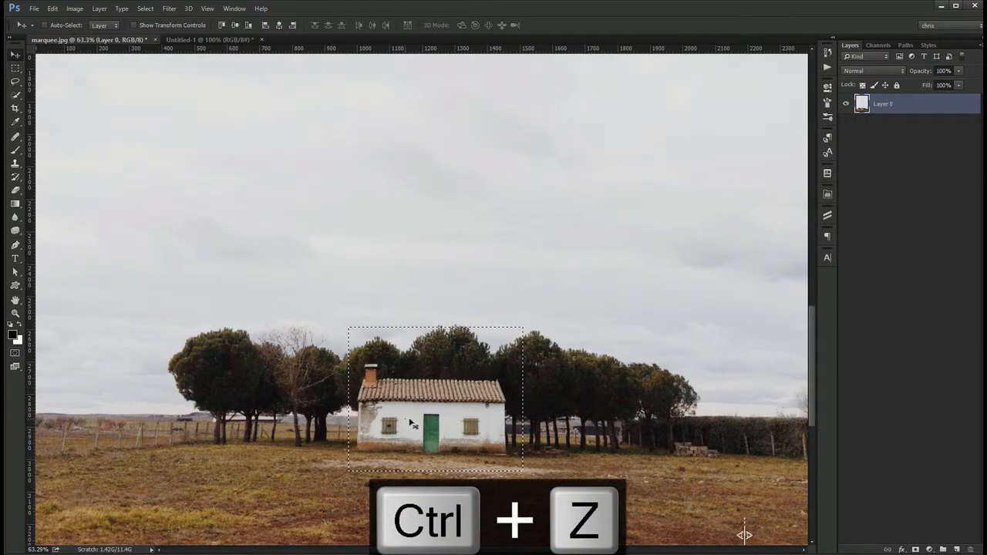
Copy the selected house onto a new layer and move the copy up into the sky
{"action": "key", "text": "ctrl+j"}
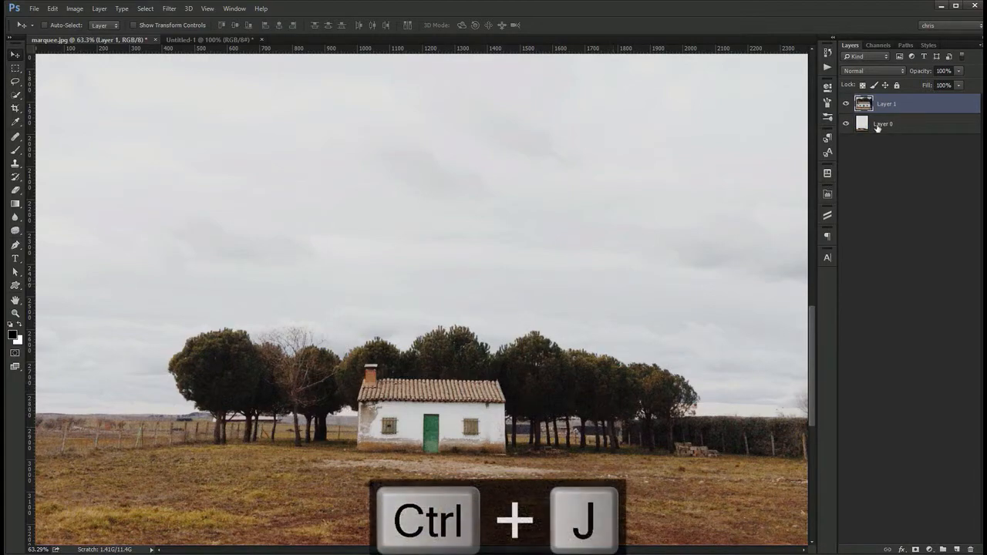
{"action": "left_click_drag", "start_coordinate": [477, 391], "coordinate": [671, 149]}
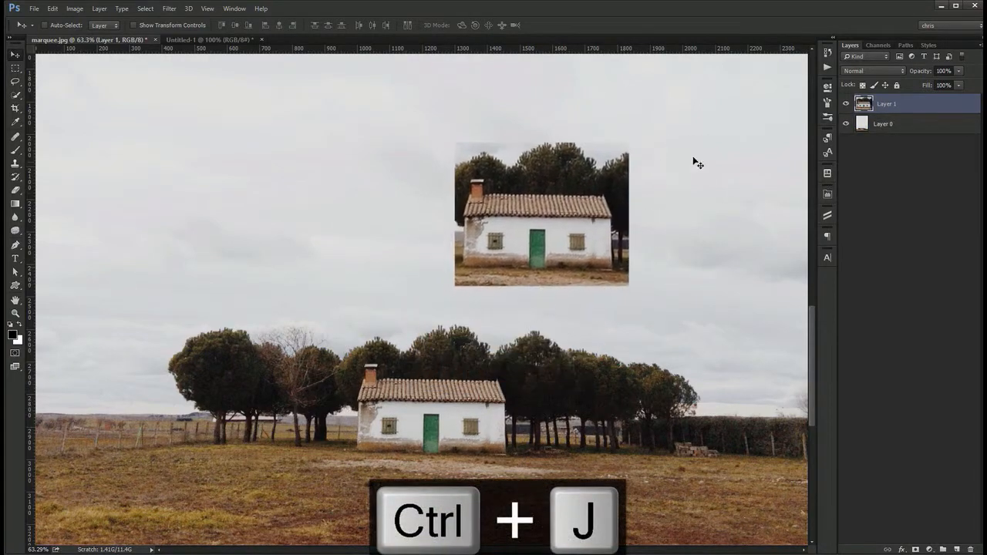
{"action": "left_click", "coordinate": [846, 124]}
{"action": "left_click", "coordinate": [845, 124]}
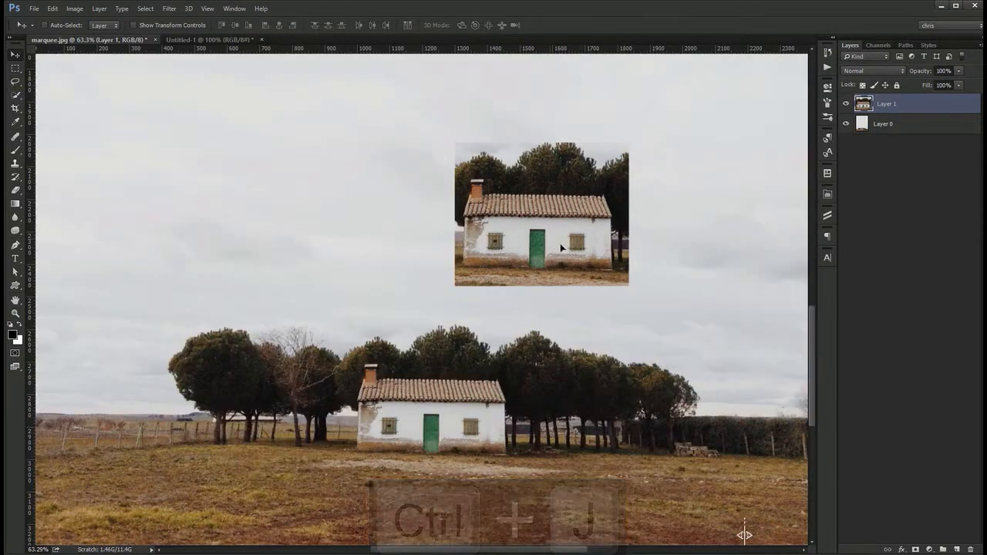
{"action": "mouse_move", "coordinate": [555, 215]}
{"action": "left_mouse_down"}
{"action": "mouse_move", "coordinate": [616, 240]}
{"action": "mouse_move", "coordinate": [560, 230]}
{"action": "left_mouse_up"}
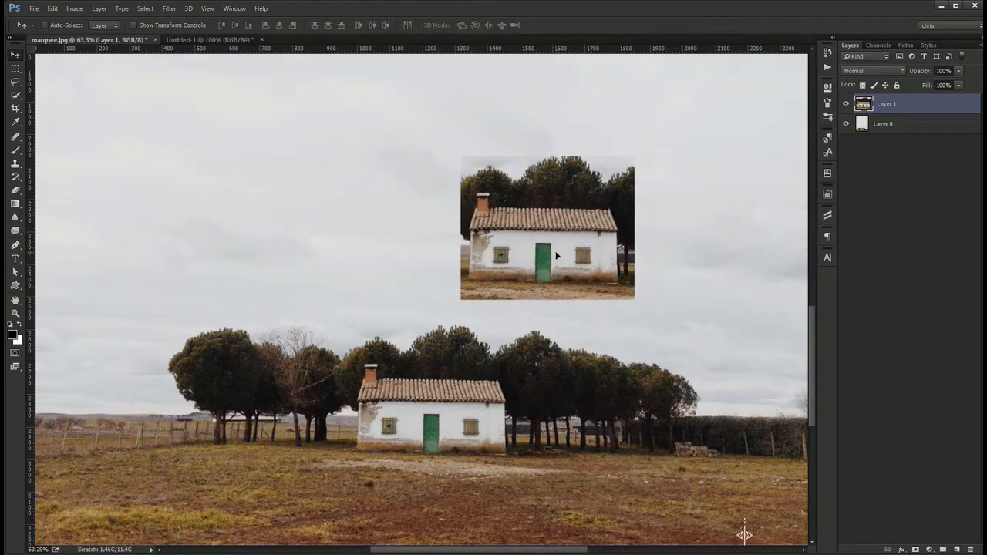
Briefly hide the original photo layer to view the house copy alone, and delete the copied layer
{"action": "left_click", "coordinate": [848, 124]}
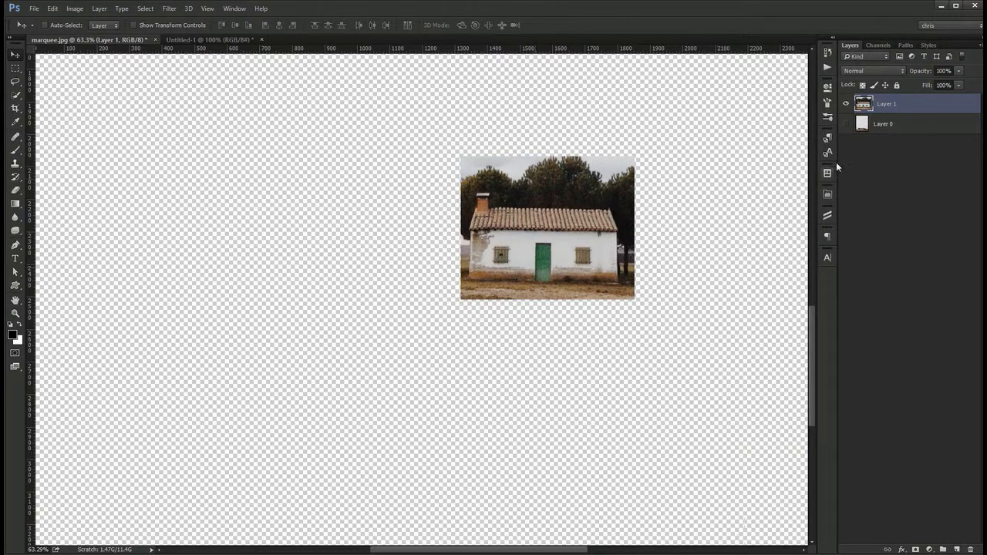
{"action": "left_click", "coordinate": [845, 124]}
{"action": "key", "text": "Delete"}
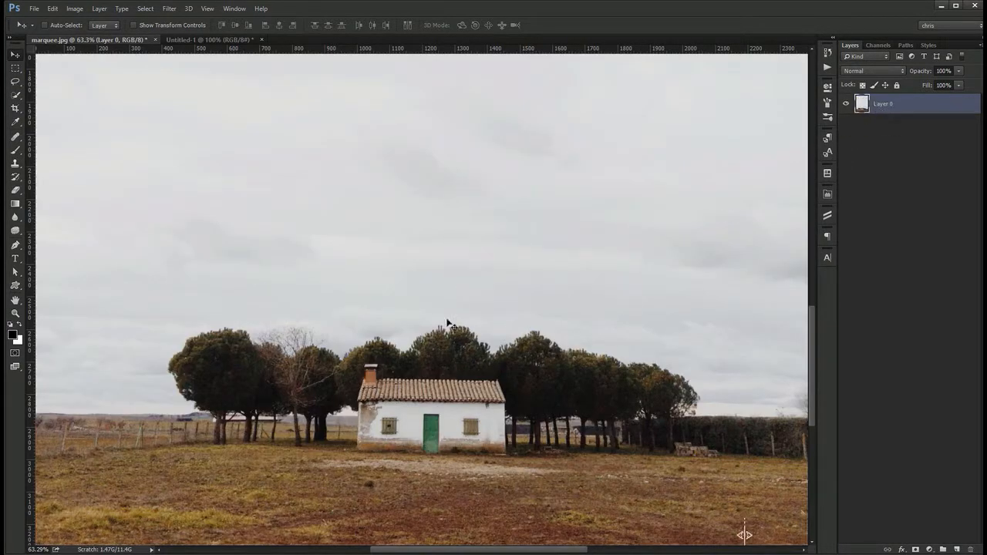
Select a rectangle around the house again and brush black over the sky and treetops inside its upper edge
{"action": "key", "text": "m"}
{"action": "mouse_move", "coordinate": [341, 333]}
{"action": "left_mouse_down"}
{"action": "mouse_move", "coordinate": [515, 420]}
{"action": "mouse_move", "coordinate": [533, 474]}
{"action": "left_mouse_up"}
{"action": "key", "text": "b"}
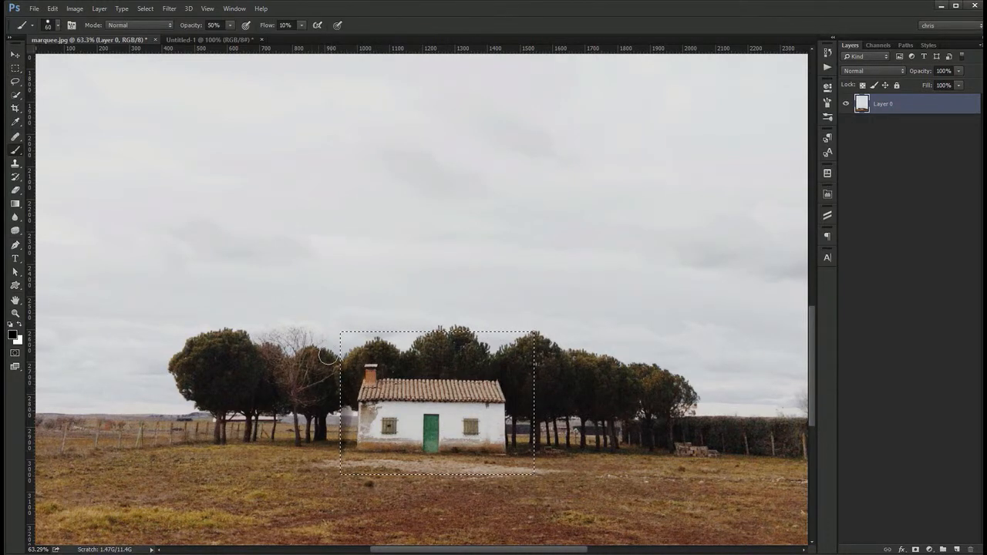
{"action": "mouse_move", "coordinate": [398, 300]}
{"action": "left_mouse_down"}
{"action": "mouse_move", "coordinate": [390, 338]}
{"action": "mouse_move", "coordinate": [417, 341]}
{"action": "mouse_move", "coordinate": [418, 352]}
{"action": "mouse_move", "coordinate": [379, 359]}
{"action": "mouse_move", "coordinate": [433, 342]}
{"action": "left_mouse_up"}
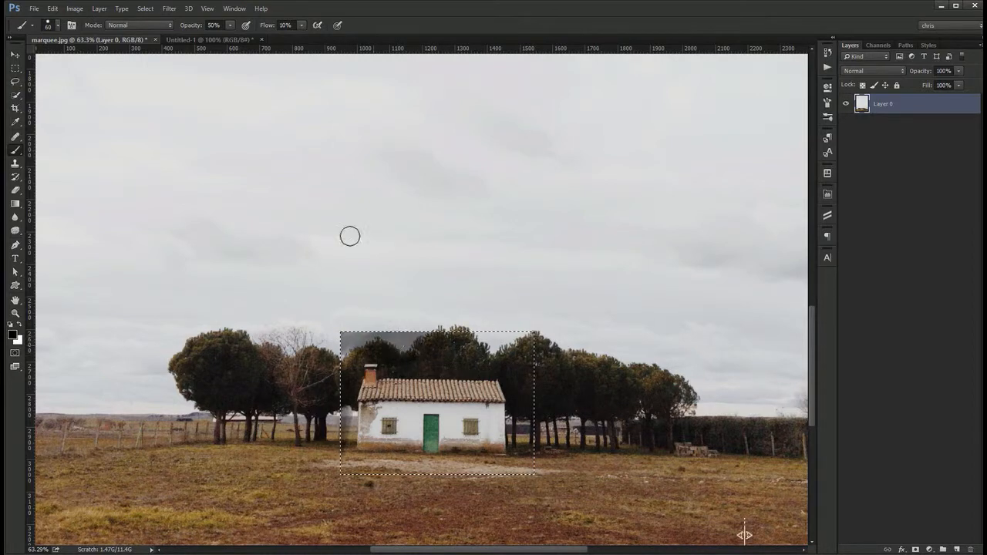
Set the brush opacity and flow to 100%, paint black inside the selection's upper edge above the house, and undo the painting
{"action": "mouse_move", "coordinate": [189, 28]}
{"action": "left_mouse_down"}
{"action": "mouse_move", "coordinate": [263, 20]}
{"action": "mouse_move", "coordinate": [339, 30]}
{"action": "left_mouse_up"}
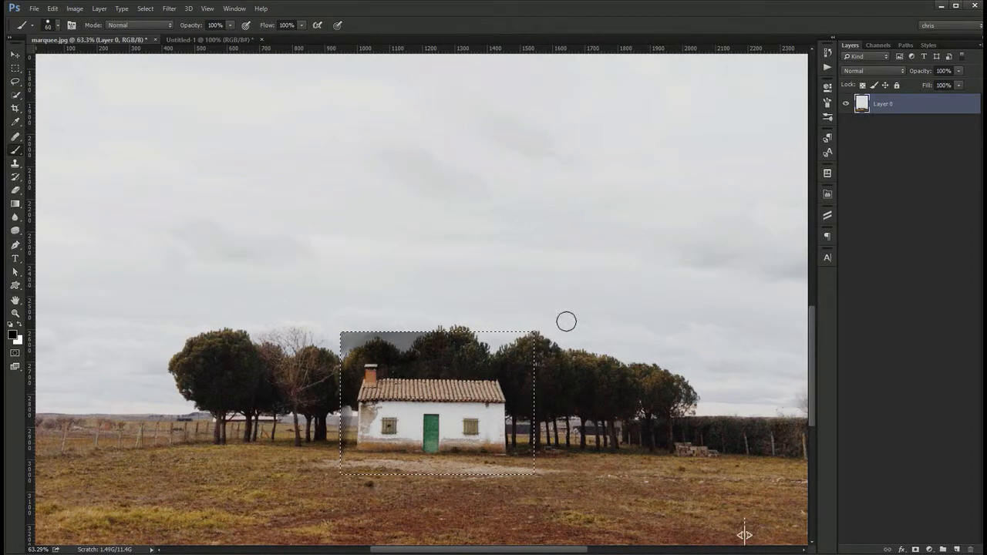
{"action": "mouse_move", "coordinate": [566, 322]}
{"action": "left_mouse_down"}
{"action": "mouse_move", "coordinate": [513, 343]}
{"action": "mouse_move", "coordinate": [443, 316]}
{"action": "left_mouse_up"}
{"action": "left_click_drag", "start_coordinate": [386, 339], "coordinate": [350, 336]}
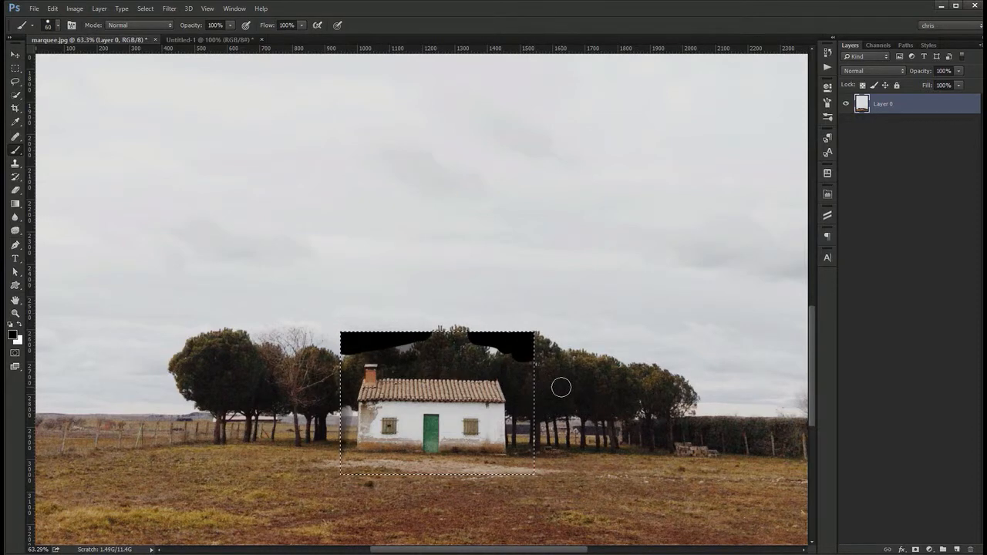
{"action": "key", "text": "ctrl+alt+z"}
{"action": "key", "text": "ctrl+alt+z"}
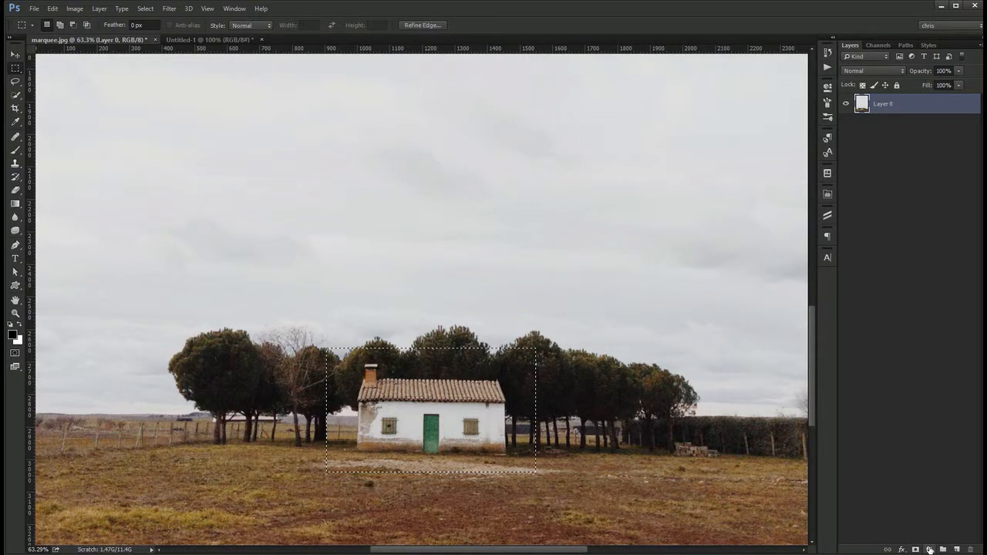
Apply a Hue/Saturation adjustment with saturation +44 and lightness +13 to the selected house area, and delete the adjustment layer
{"action": "left_click", "coordinate": [930, 549]}
{"action": "left_click", "coordinate": [925, 422]}
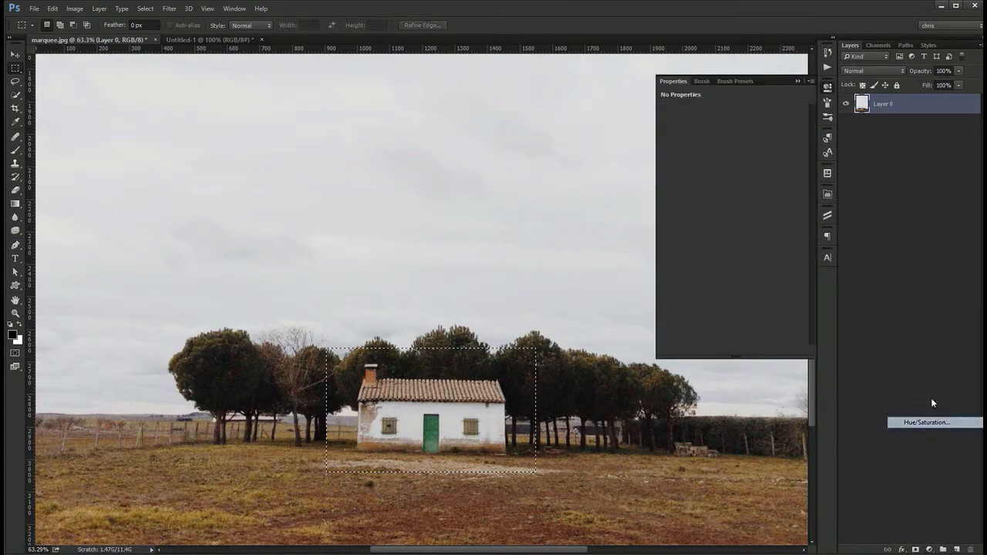
{"action": "left_click_drag", "start_coordinate": [732, 173], "coordinate": [741, 196]}
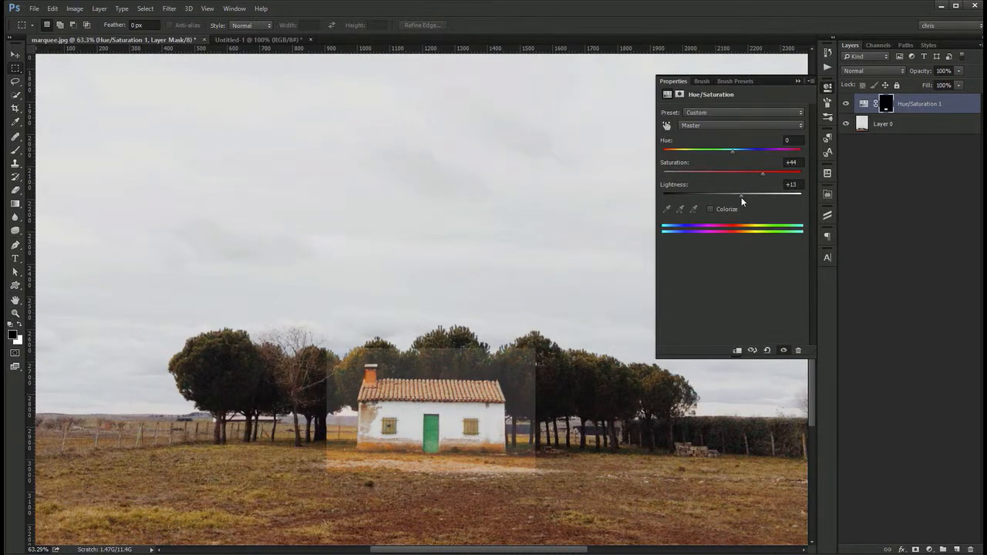
{"action": "key", "text": "ctrl+d"}
{"action": "key", "text": "Delete"}
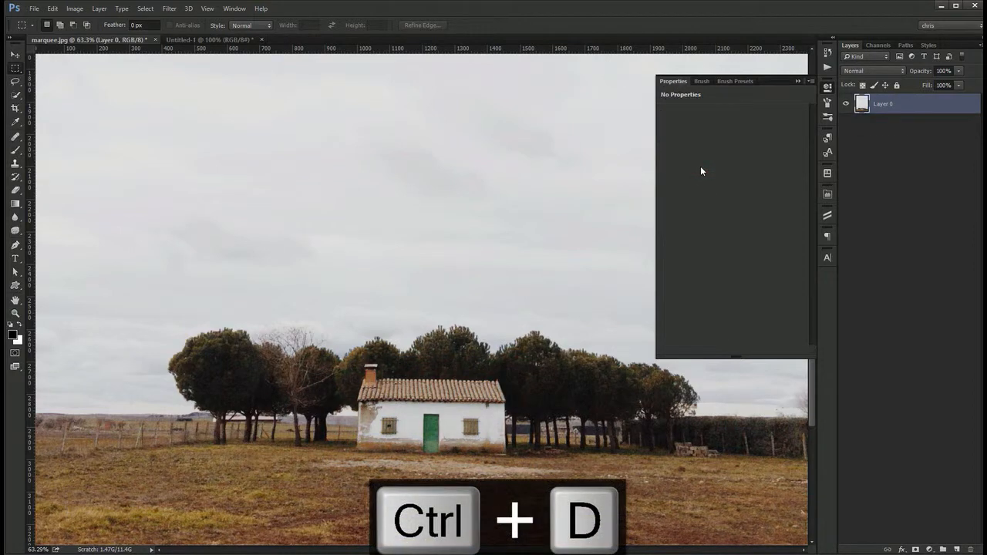
{"action": "left_click", "coordinate": [827, 88]}
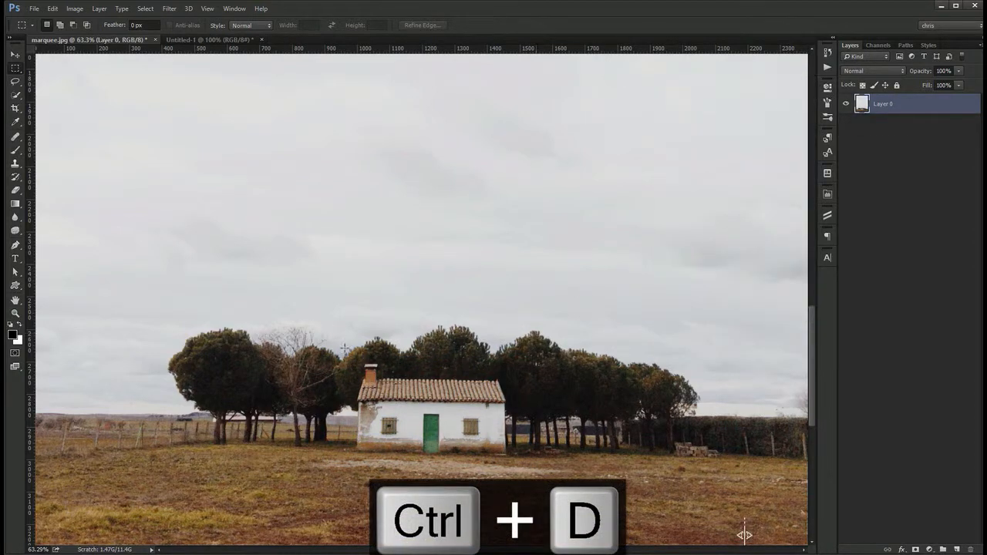
Try a marquee around the house on the photo layer and another in the sky on a new empty layer, and delete that layer
{"action": "left_click_drag", "start_coordinate": [336, 333], "coordinate": [529, 469]}
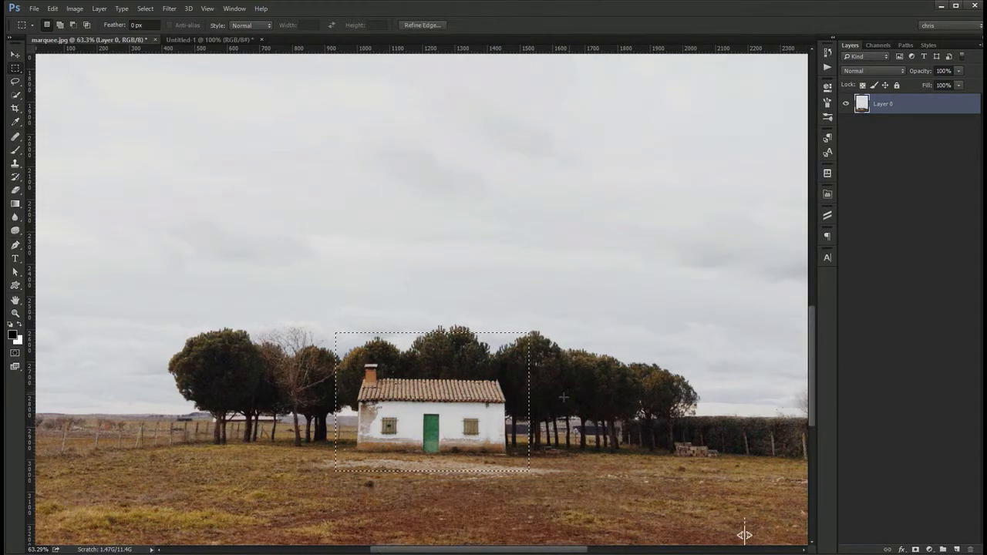
{"action": "key", "text": "ctrl+d"}
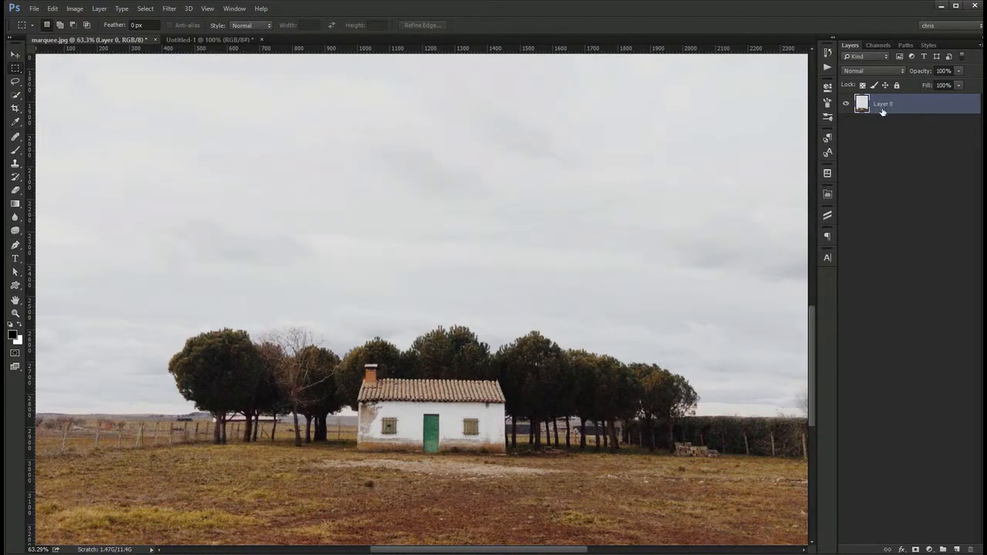
{"action": "left_click", "coordinate": [957, 549]}
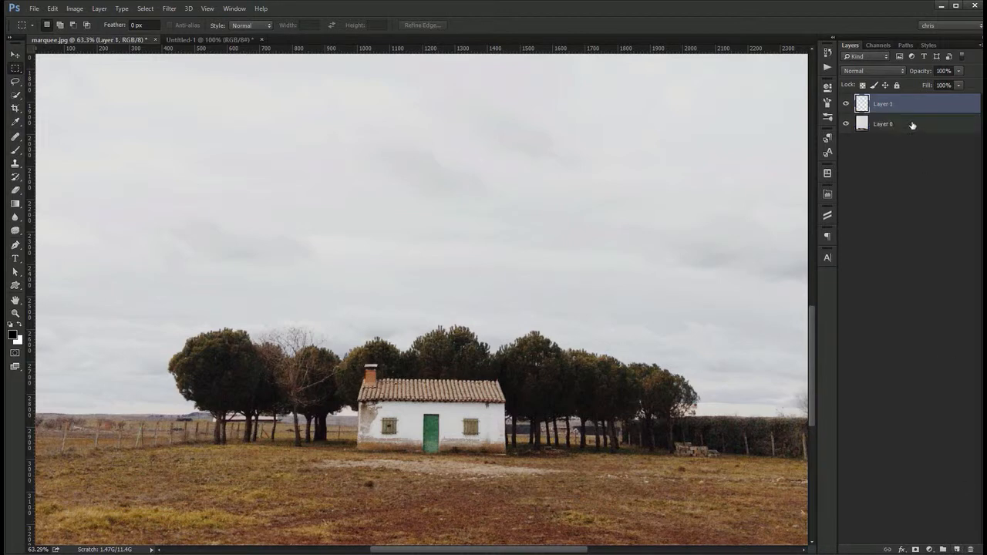
{"action": "left_click_drag", "start_coordinate": [338, 193], "coordinate": [475, 306]}
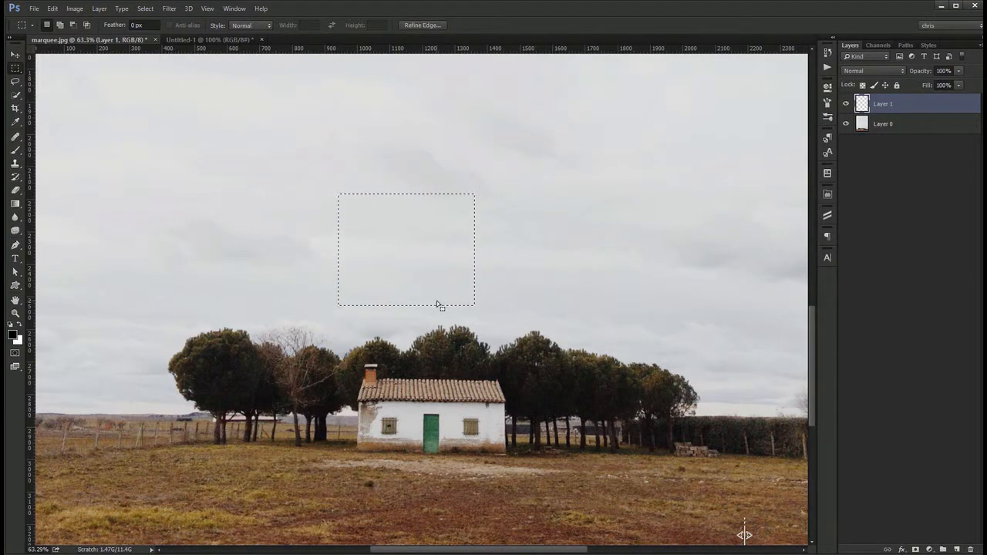
{"action": "key", "text": "ctrl+d"}
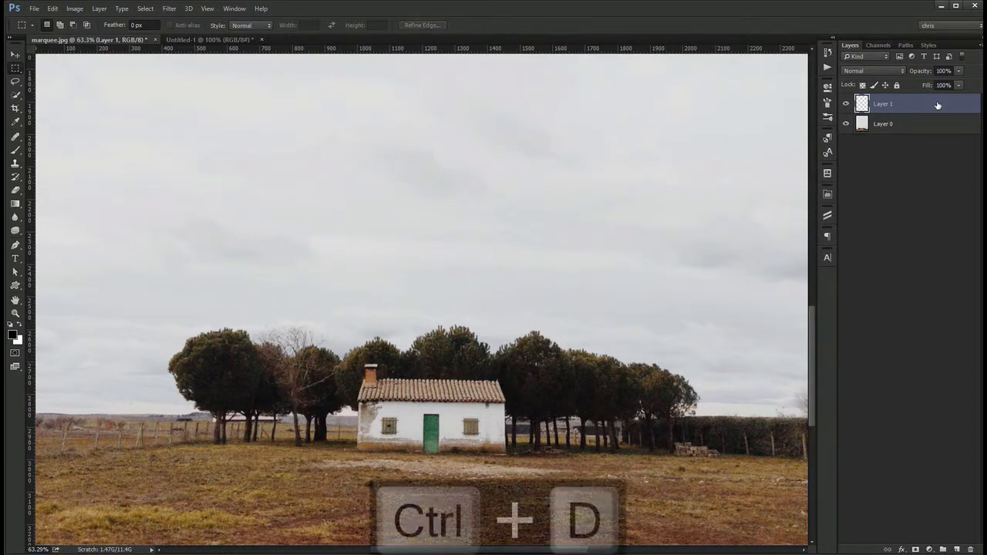
{"action": "key", "text": "Delete"}
{"action": "key", "text": "v"}
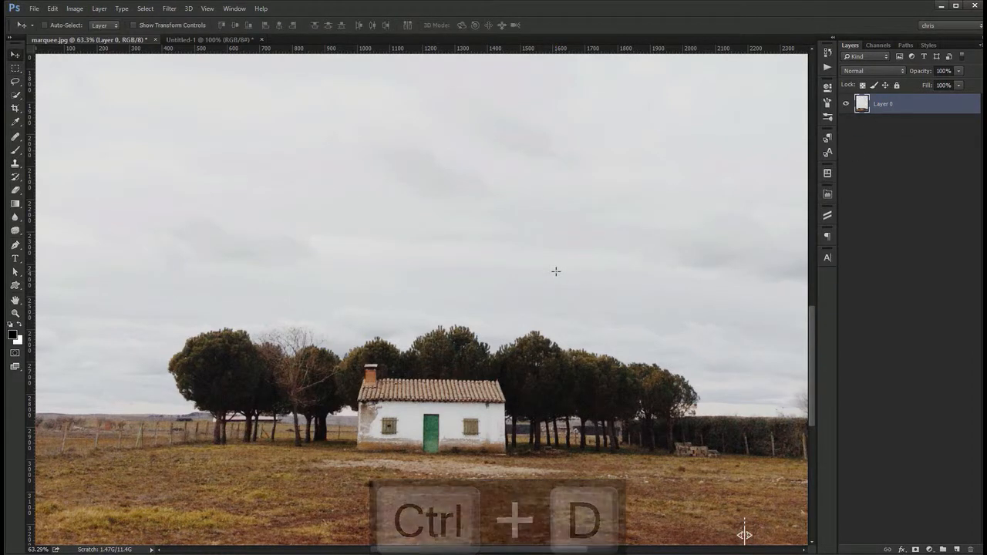
Marquee-select the house with the trees and some sky on the photo layer, and deselect
{"action": "key", "text": "m"}
{"action": "left_click_drag", "start_coordinate": [316, 295], "coordinate": [551, 464]}
{"action": "key", "text": "ctrl+d"}
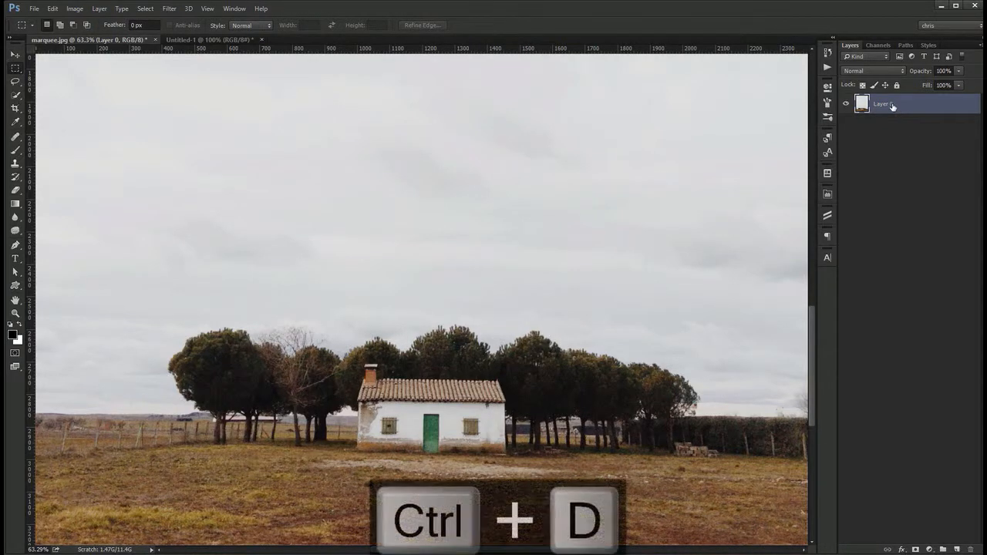
Add an empty layer, switch between it and the photo layer to show which one is active, and delete the empty layer
{"action": "left_click", "coordinate": [938, 308]}
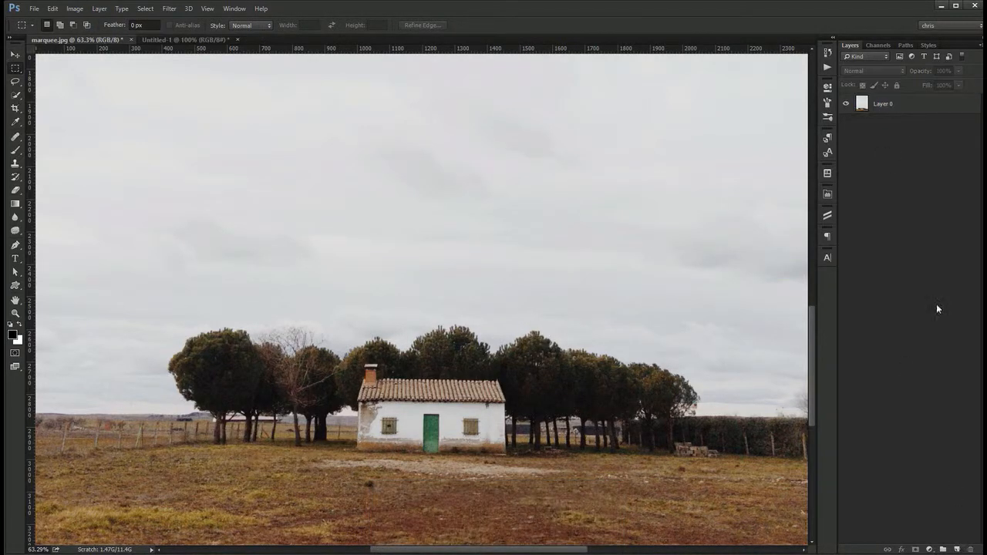
{"action": "left_click", "coordinate": [956, 549]}
{"action": "left_click", "coordinate": [894, 123]}
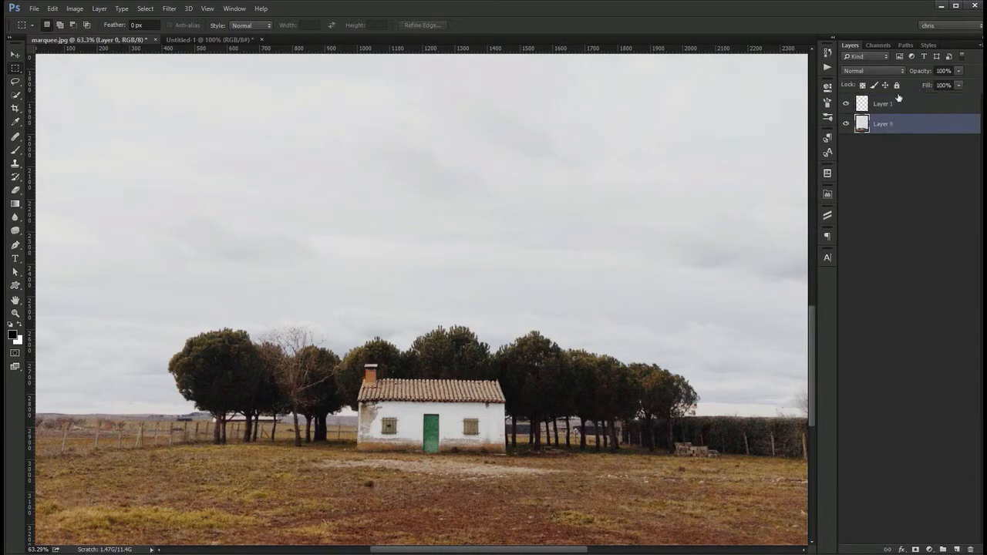
{"action": "mouse_move", "coordinate": [875, 127]}
{"action": "left_mouse_down"}
{"action": "mouse_move", "coordinate": [880, 111]}
{"action": "mouse_move", "coordinate": [885, 126]}
{"action": "left_mouse_up"}
{"action": "left_click", "coordinate": [882, 104]}
{"action": "key", "text": "Delete"}
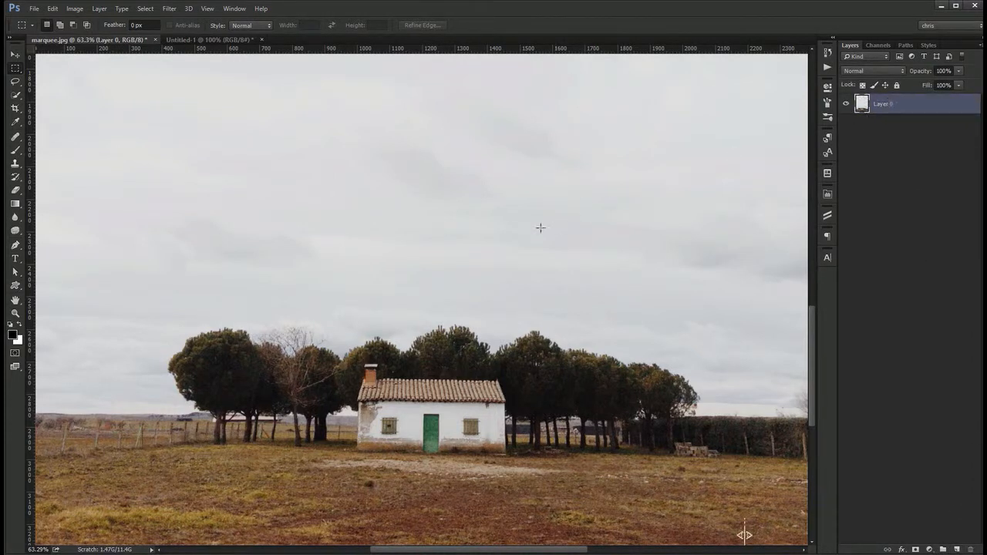
Draw a black rectangle shape about 844 × 382 px in the sky above the house
{"action": "key", "text": "v"}
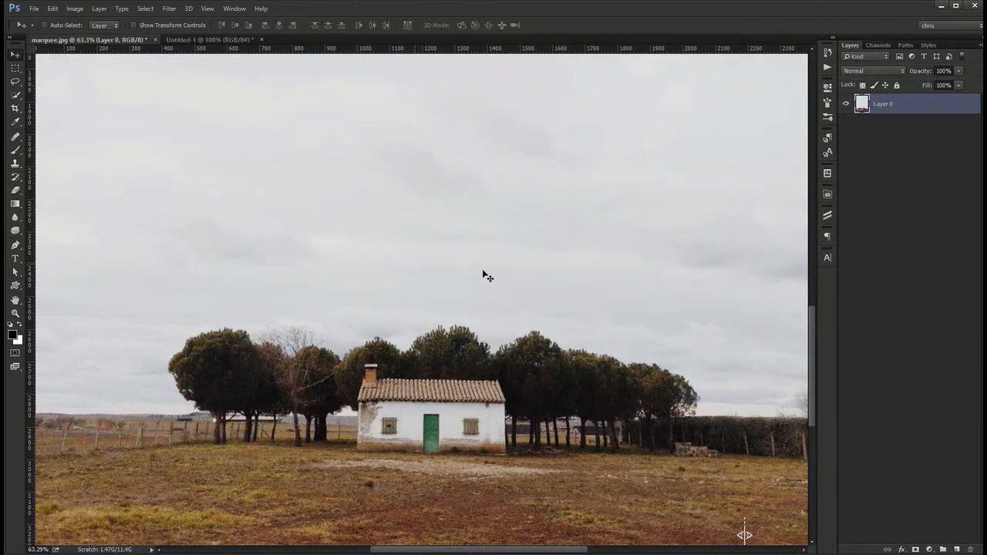
{"action": "left_click", "coordinate": [15, 285]}
{"action": "left_click", "coordinate": [62, 282]}
{"action": "left_click_drag", "start_coordinate": [255, 192], "coordinate": [307, 235]}
{"action": "left_click_drag", "start_coordinate": [505, 313], "coordinate": [530, 316]}
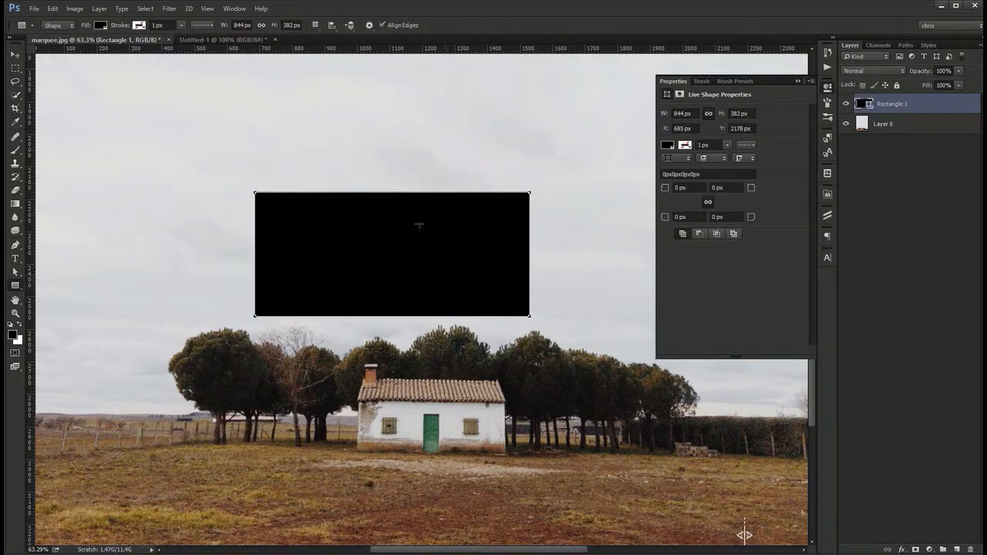
Marquee-select an area overlapping the right part of the black shape, try moving the selected part up and left, and deselect
{"action": "key", "text": "m"}
{"action": "left_click_drag", "start_coordinate": [352, 132], "coordinate": [562, 406]}
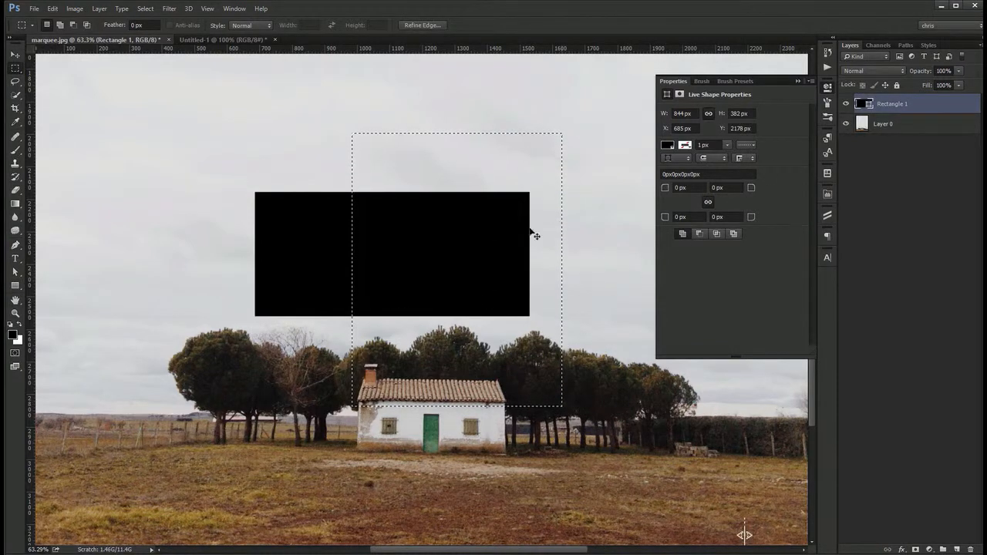
{"action": "key", "text": "v"}
{"action": "left_click_drag", "start_coordinate": [467, 260], "coordinate": [394, 210]}
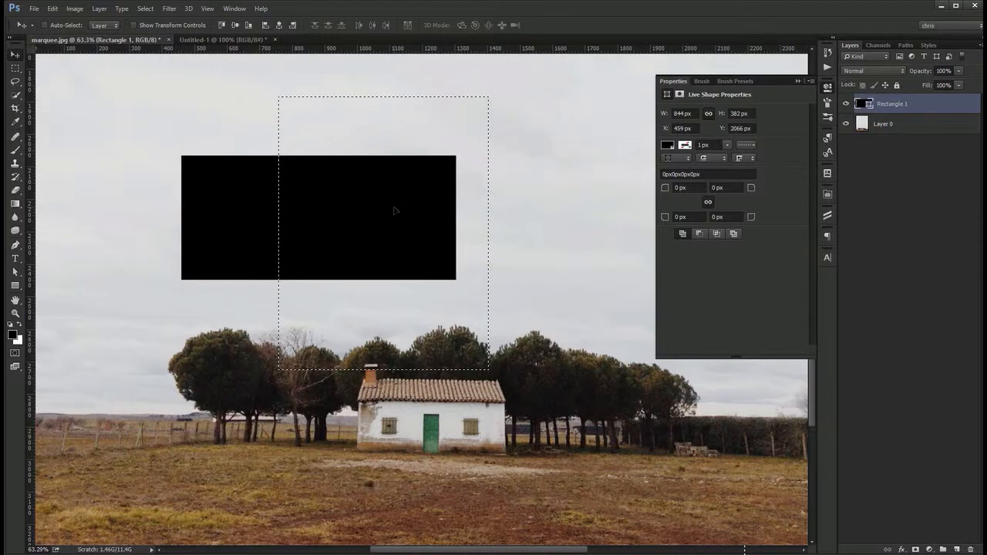
{"action": "key", "text": "ctrl+d"}
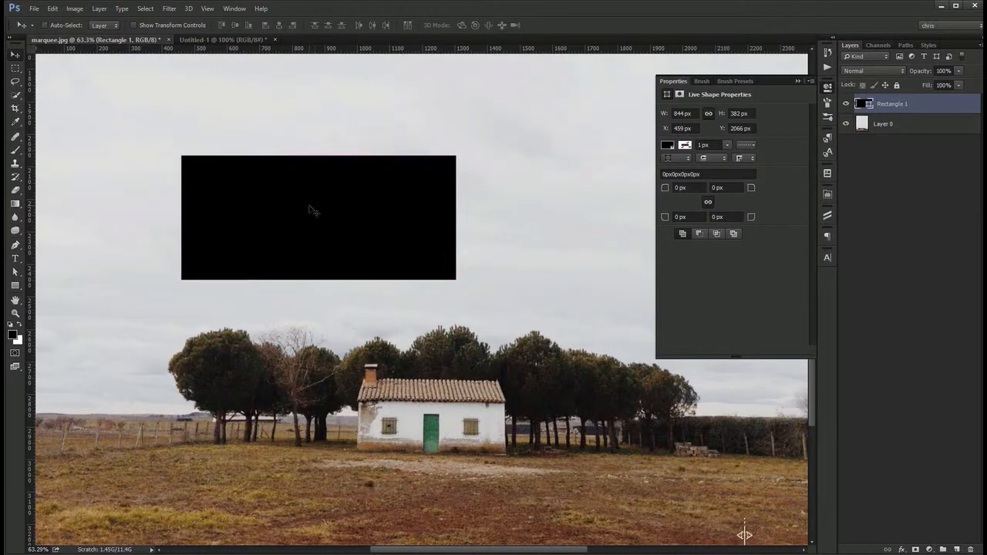
Delete the black rectangle shape layer and collapse its properties
{"action": "key", "text": "Delete"}
{"action": "left_click", "coordinate": [827, 89]}
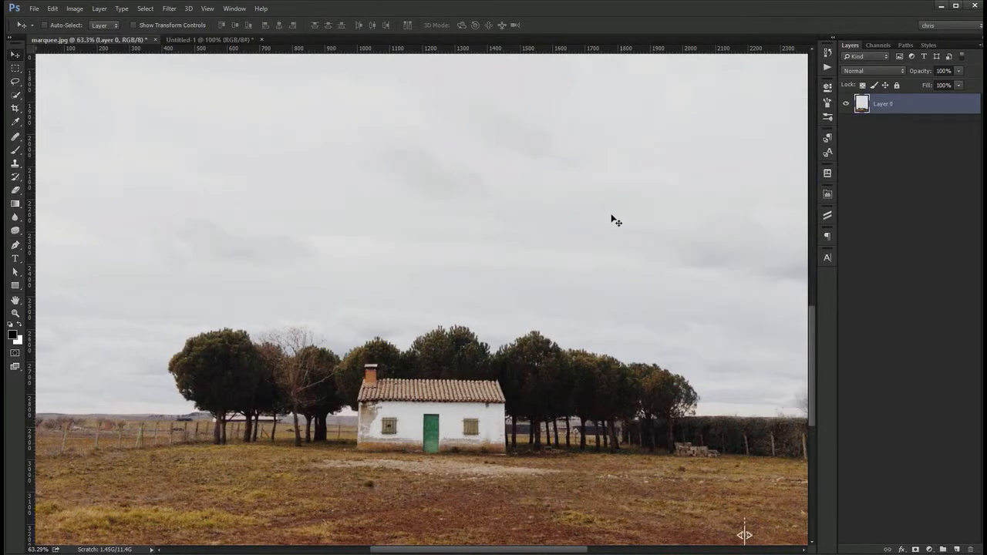
{"action": "scroll", "coordinate": [486, 324], "scroll_direction": "down", "scroll_amount": 1}
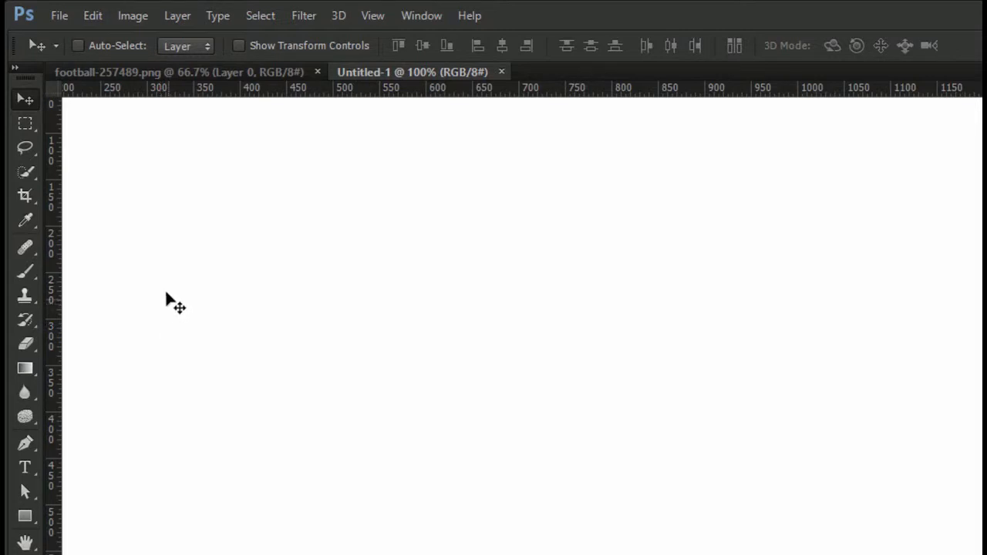
Switch to the Elliptical Marquee tool for the blank document and turn off anti-aliasing
{"action": "key", "text": "m"}
{"action": "key", "text": "shift+m"}
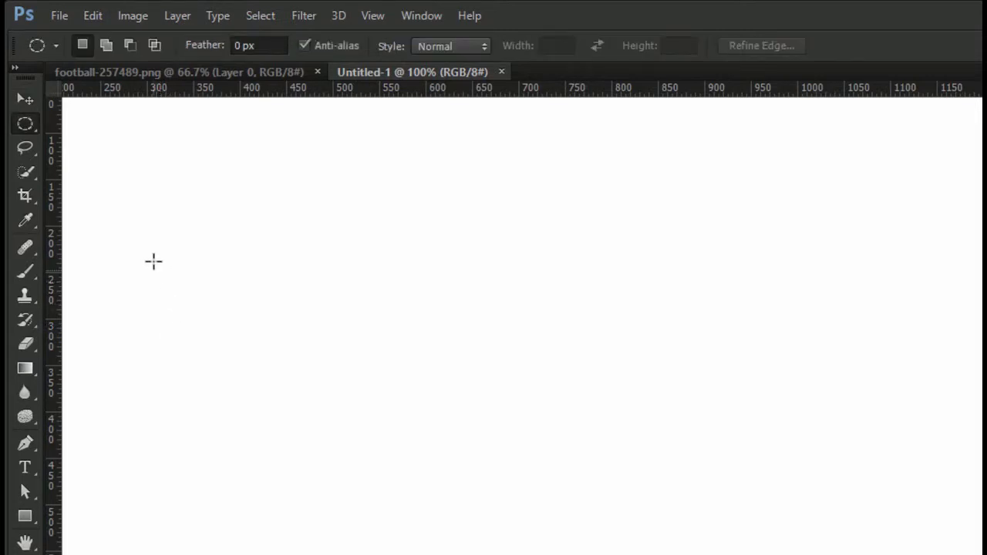
{"action": "left_click", "coordinate": [25, 126]}
{"action": "left_click", "coordinate": [89, 140]}
{"action": "right_click", "coordinate": [35, 122]}
{"action": "left_click", "coordinate": [93, 122]}
{"action": "right_click", "coordinate": [38, 121]}
{"action": "left_click", "coordinate": [73, 137]}
{"action": "left_click", "coordinate": [341, 48]}
Make a large circular selection on the blank canvas, fill it with black at 100% opacity, and deselect
{"action": "left_click_drag", "start_coordinate": [165, 172], "coordinate": [509, 480]}
{"action": "key", "text": "i"}
{"action": "key", "text": "shift+F5"}
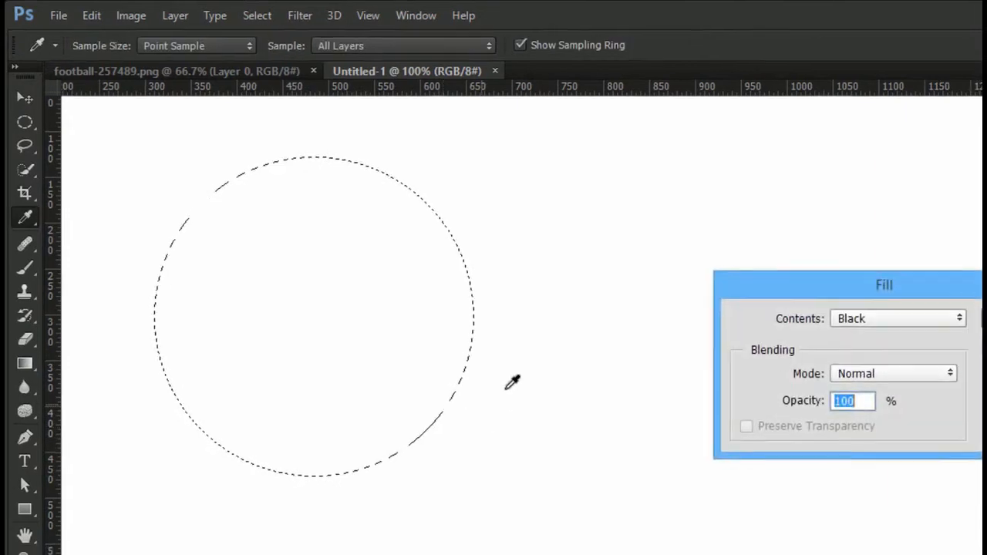
{"action": "left_click", "coordinate": [888, 281]}
{"action": "key", "text": "m"}
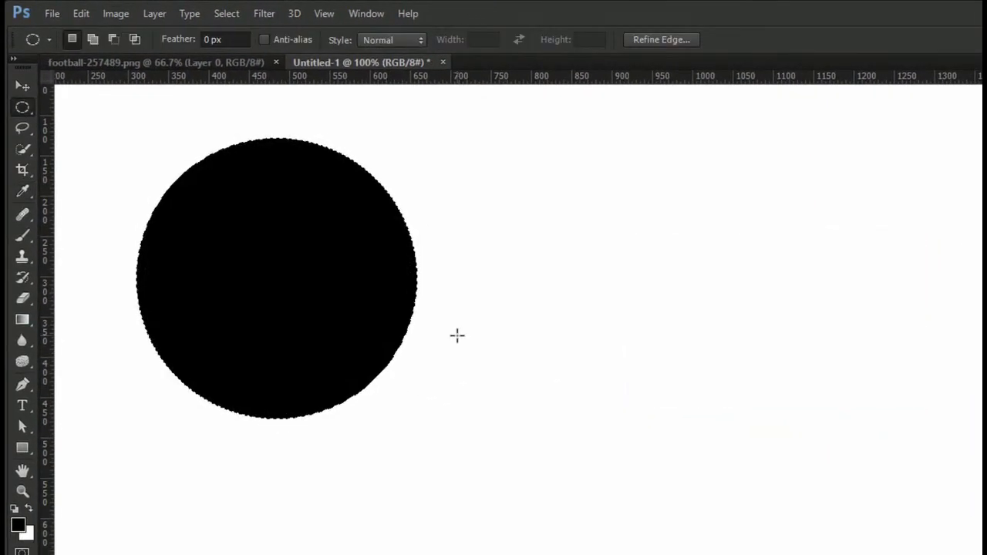
{"action": "left_click", "coordinate": [80, 13]}
{"action": "left_click", "coordinate": [151, 245]}
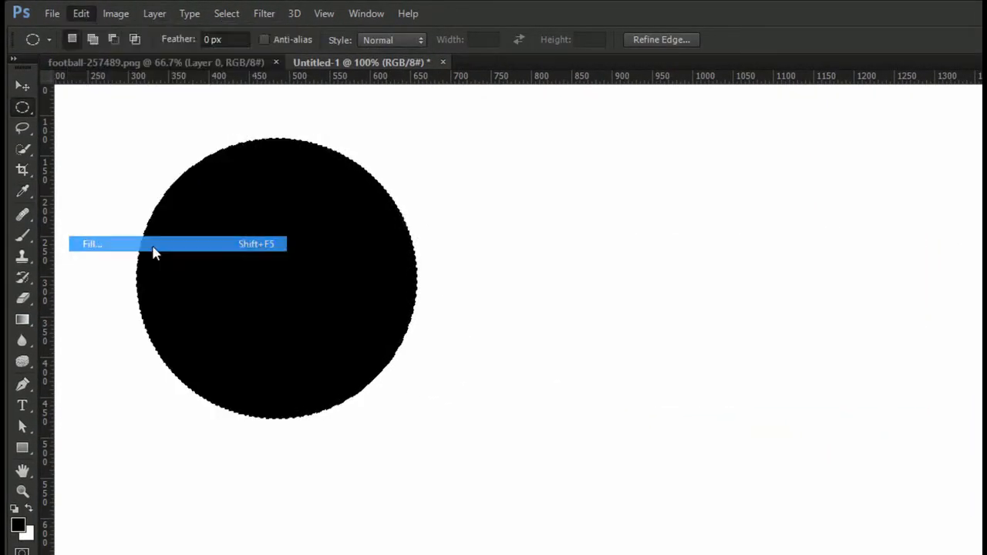
{"action": "key", "text": "Return"}
{"action": "key", "text": "ctrl+d"}
With anti-aliasing turned back on, select a second circle to the right of the first, fill it with black, and deselect
{"action": "left_click_drag", "start_coordinate": [458, 147], "coordinate": [635, 298]}
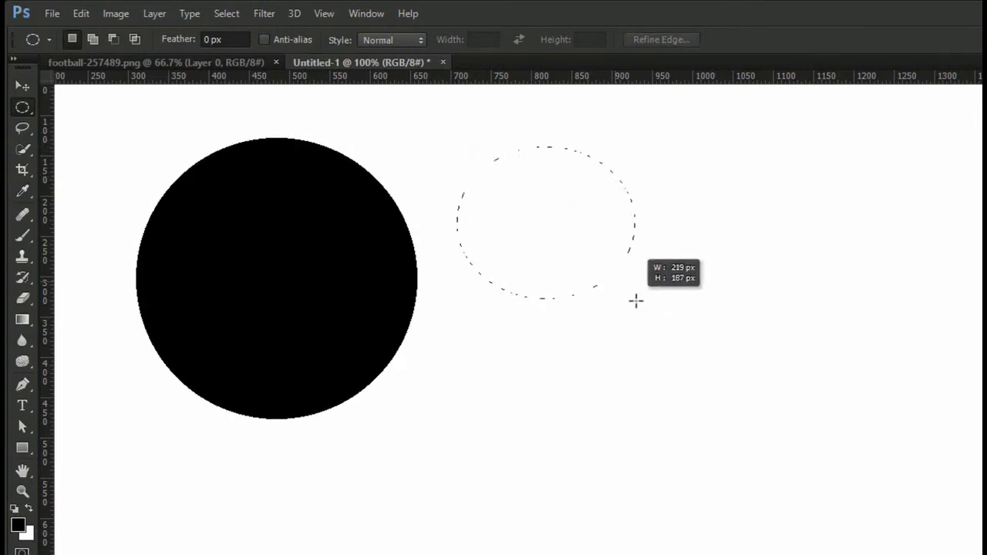
{"action": "key", "text": "ctrl+d"}
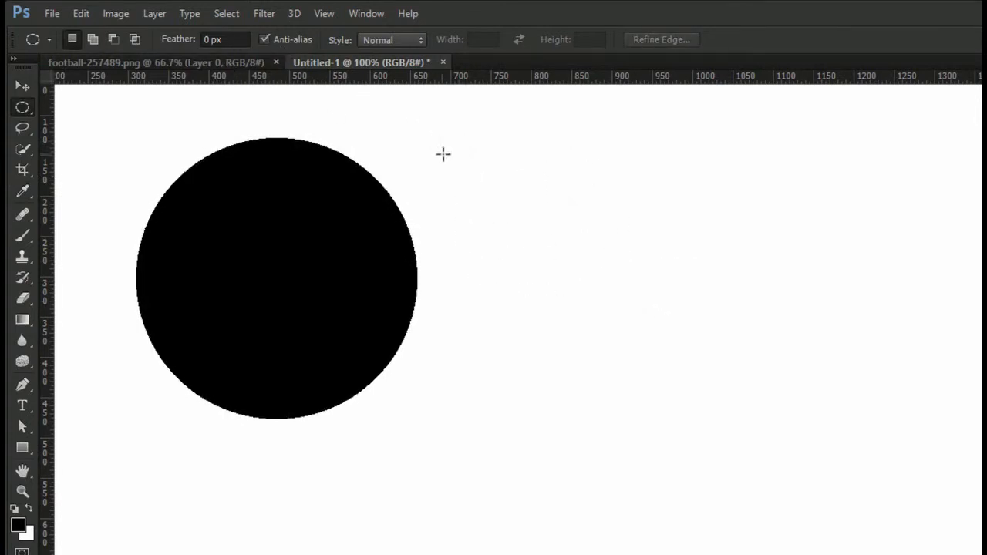
{"action": "left_click_drag", "start_coordinate": [443, 154], "coordinate": [768, 445]}
{"action": "key", "text": "shift+F5"}
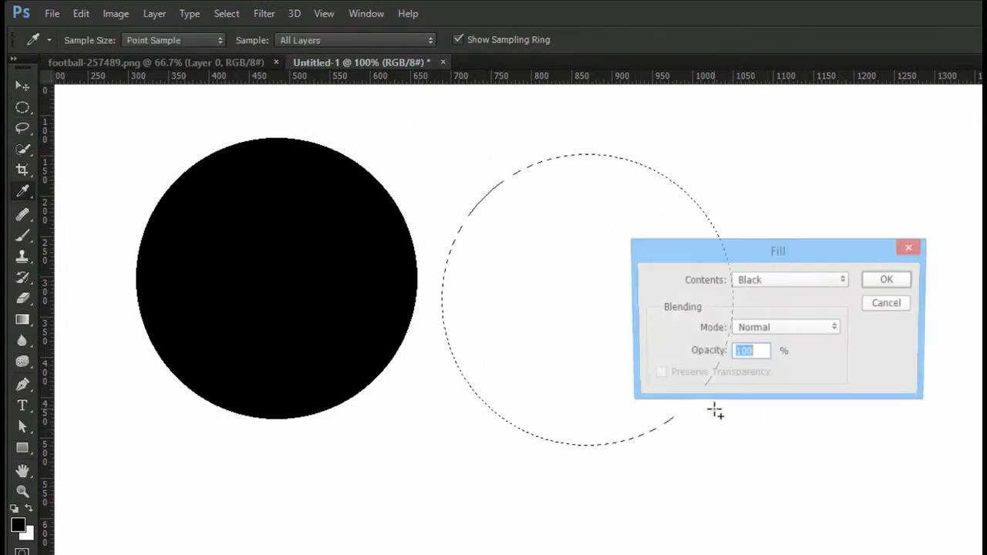
{"action": "key", "text": "Return"}
{"action": "key", "text": "ctrl+d"}
Zoom in on the gap between the two black circles to compare their edges, and return to the 100% view
{"action": "key", "text": "z"}
{"action": "left_click", "coordinate": [476, 333]}
{"action": "left_click_drag", "start_coordinate": [475, 333], "coordinate": [562, 403]}
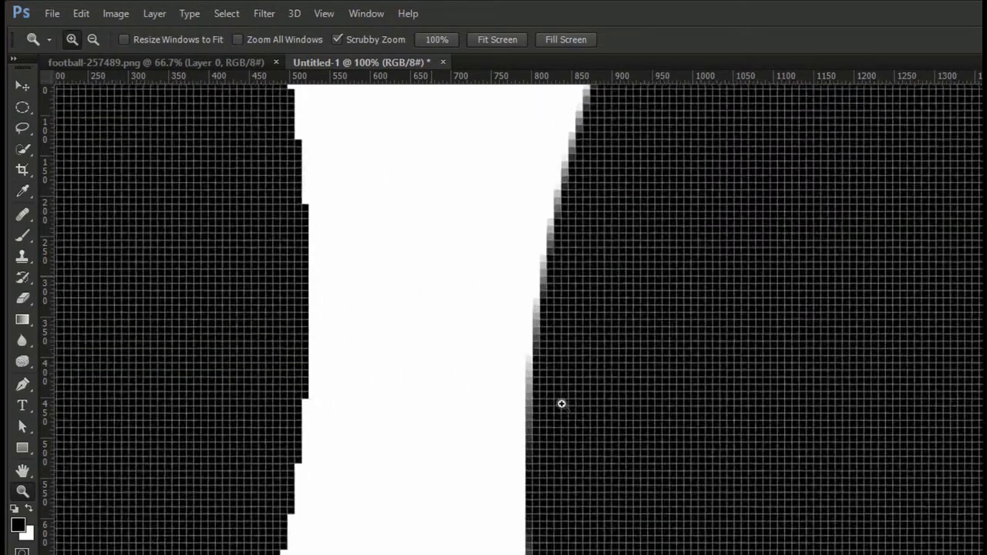
{"action": "key", "text": "m"}
{"action": "scroll", "coordinate": [500, 282], "scroll_direction": "up", "scroll_amount": 5}
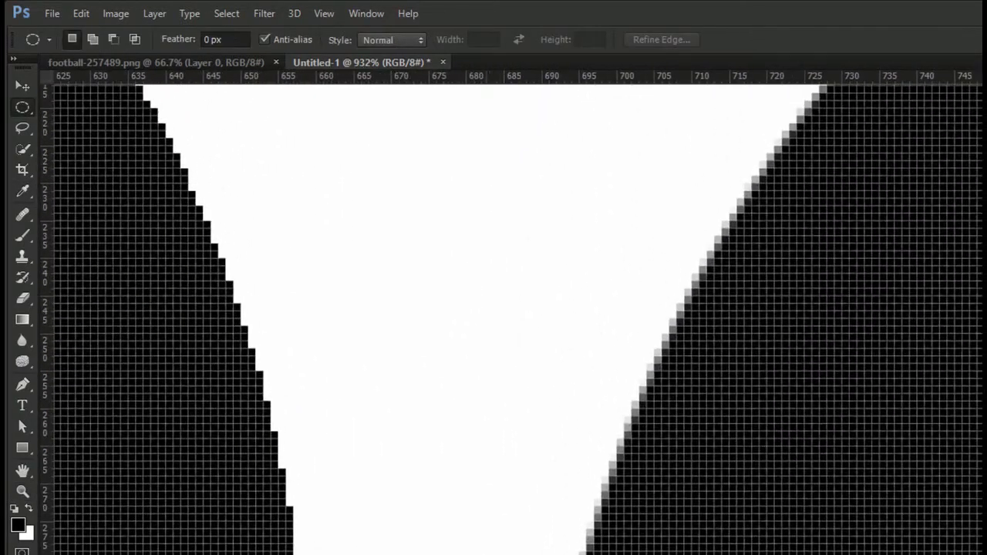
{"action": "key", "text": "v"}
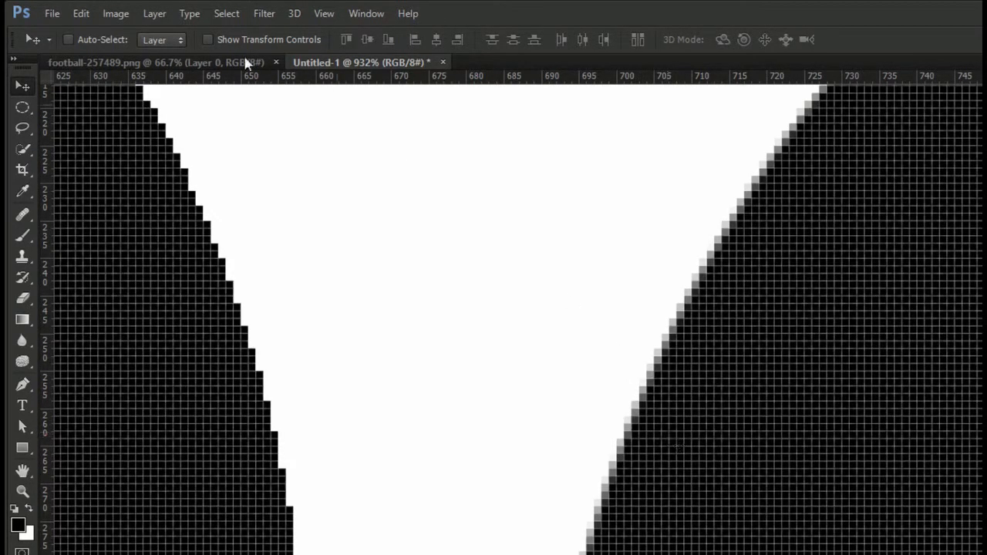
{"action": "key", "text": "ctrl+1"}
{"action": "key", "text": "m"}
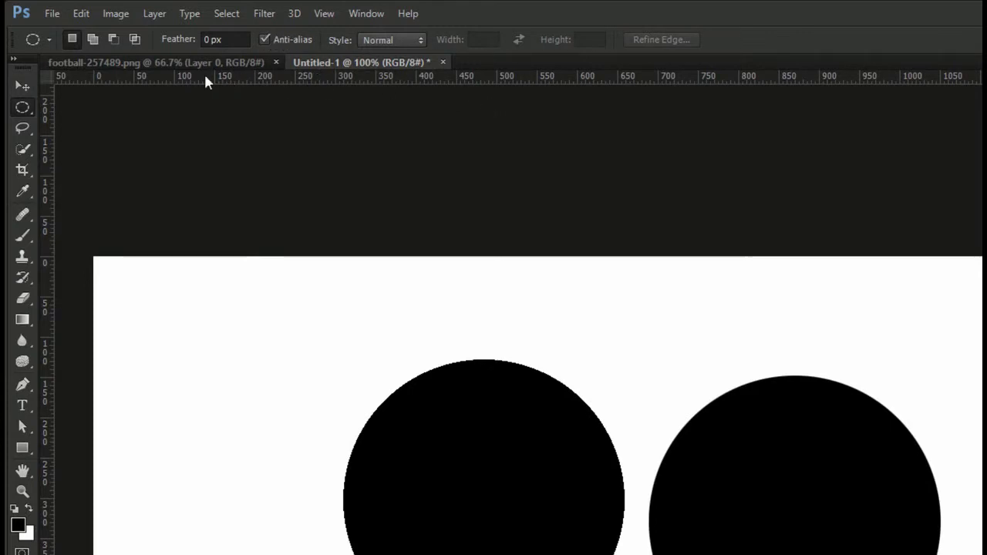
Switch to the football photo and fit an elliptical selection about 701 px wide and 665 px high around the ball
{"action": "left_click", "coordinate": [181, 65]}
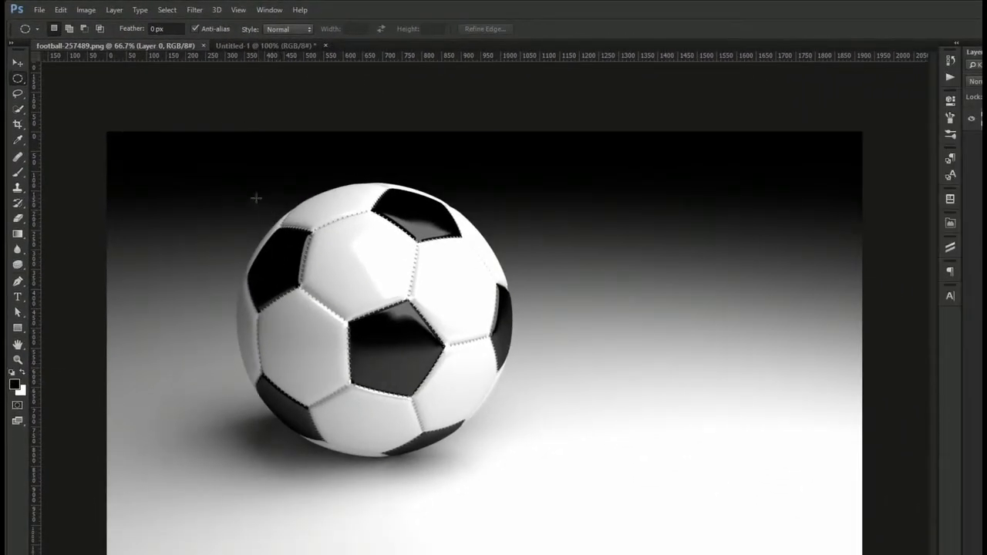
{"action": "left_click_drag", "start_coordinate": [245, 197], "coordinate": [498, 440]}
{"action": "left_click_drag", "start_coordinate": [199, 147], "coordinate": [517, 455]}
{"action": "left_click_drag", "start_coordinate": [263, 192], "coordinate": [525, 452]}
{"action": "key", "text": "ctrl+d"}
{"action": "left_click_drag", "start_coordinate": [249, 187], "coordinate": [503, 442]}
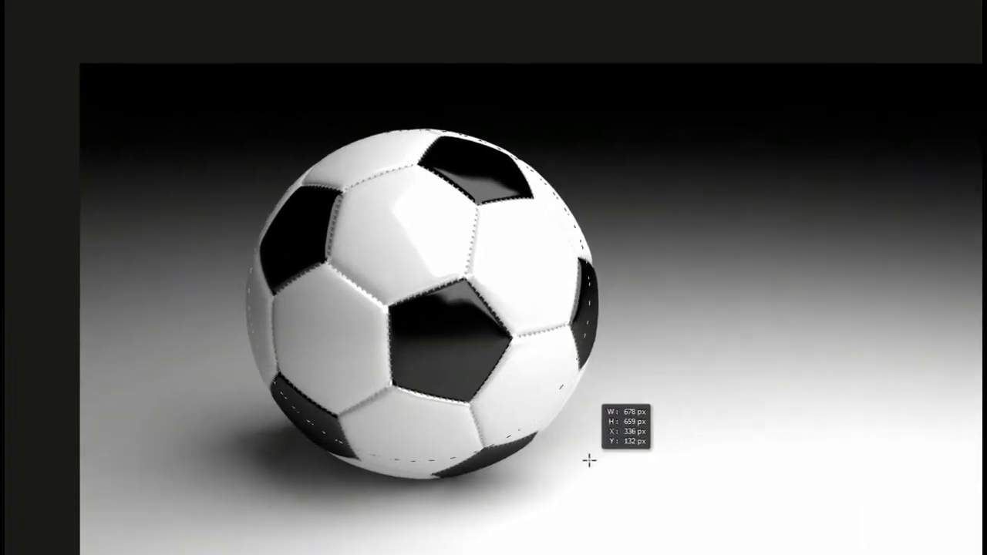
{"action": "left_click_drag", "start_coordinate": [589, 460], "coordinate": [599, 464]}
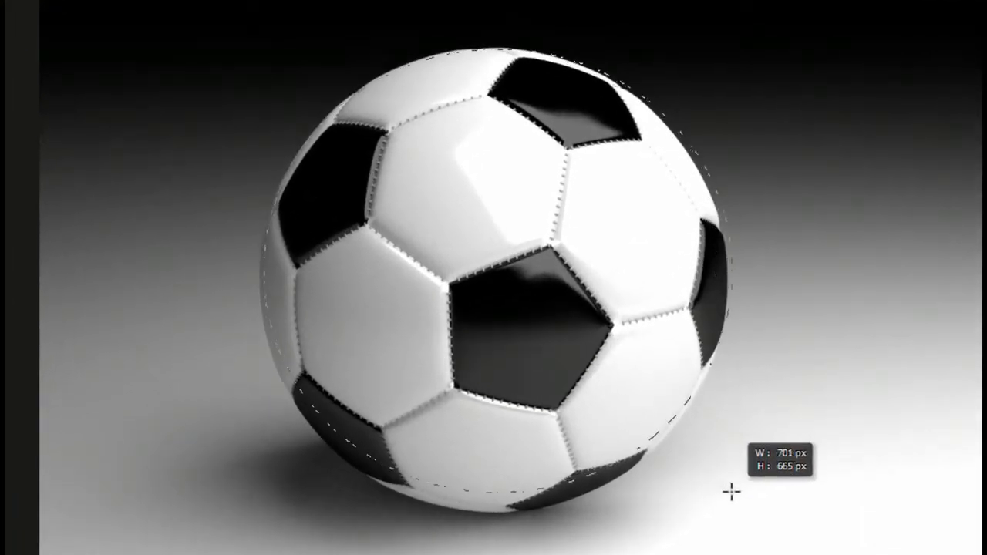
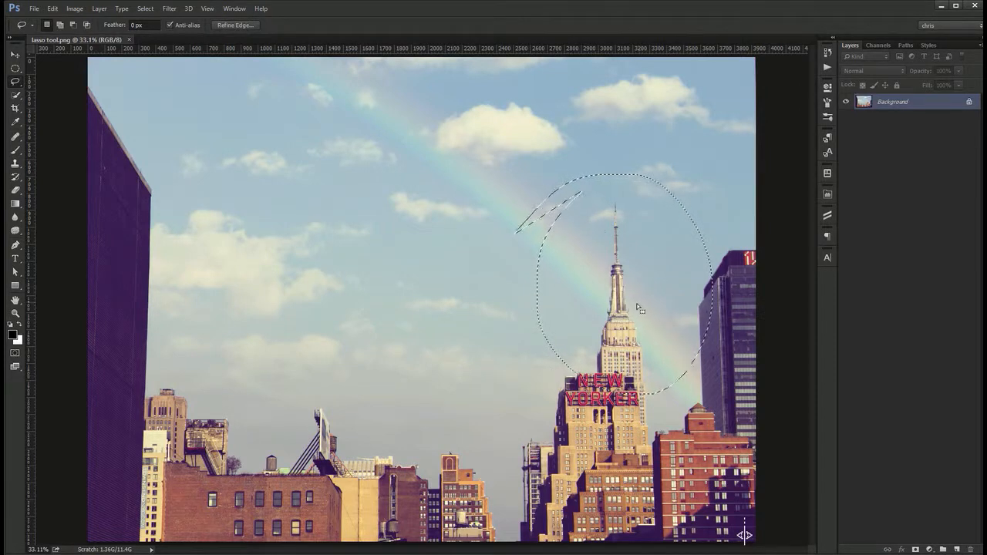
Clear the existing selection in the skyline photo and draw a loose Lasso selection around the New Yorker building and the spire behind it
{"action": "key", "text": "ctrl+d"}
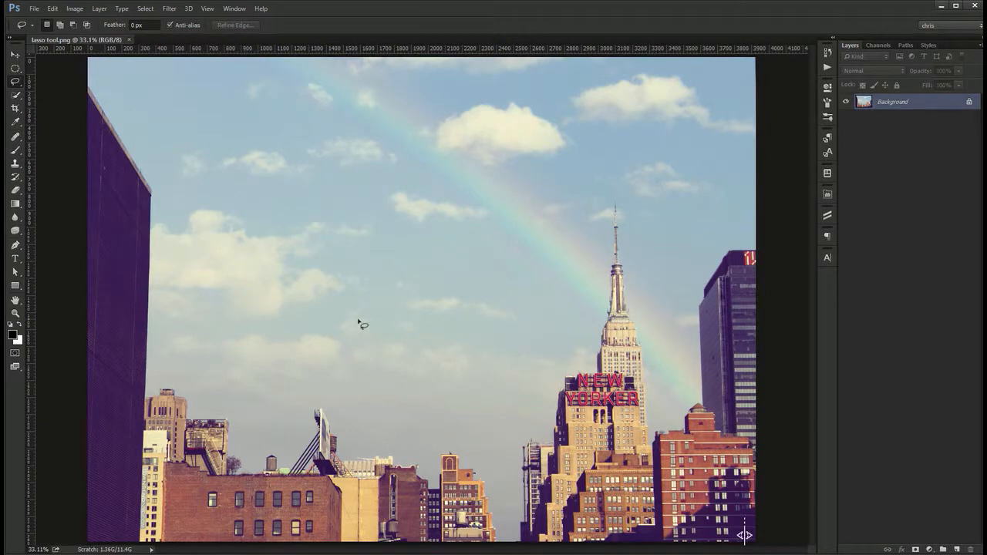
{"action": "mouse_move", "coordinate": [516, 539]}
{"action": "left_mouse_down"}
{"action": "mouse_move", "coordinate": [584, 282]}
{"action": "mouse_move", "coordinate": [649, 229]}
{"action": "mouse_move", "coordinate": [660, 463]}
{"action": "left_mouse_up"}
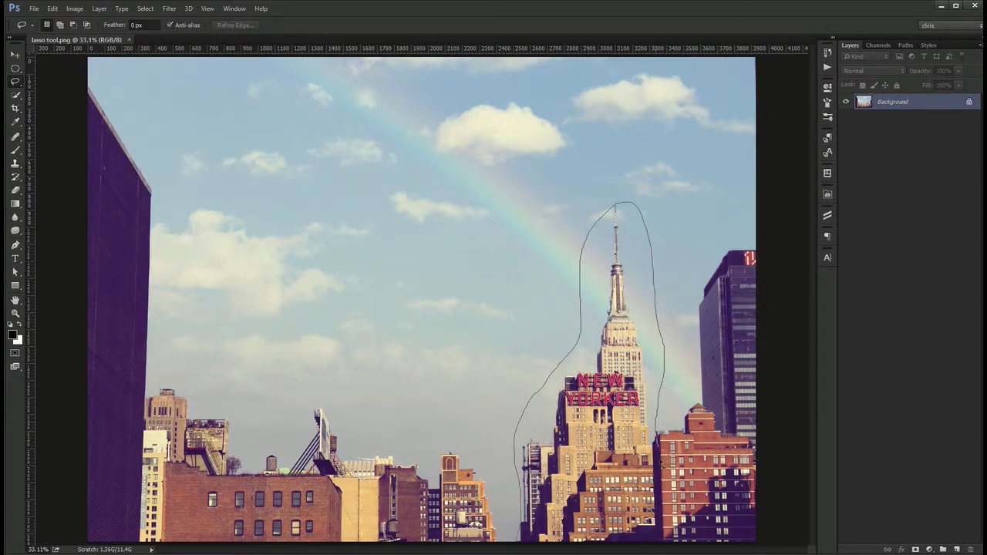
{"action": "left_click_drag", "start_coordinate": [660, 535], "coordinate": [517, 544]}
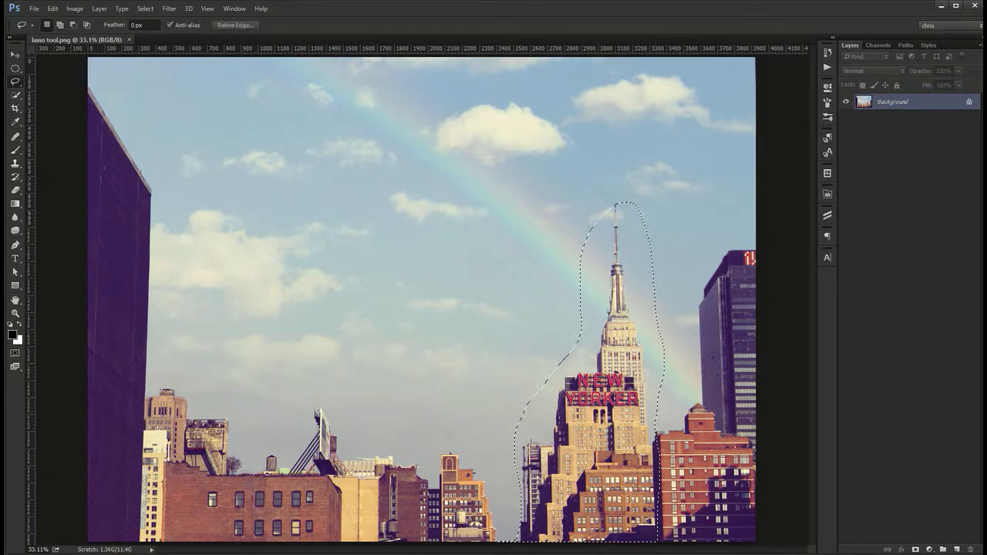
Try several freehand Lasso shapes in the sky, combining some and replacing them with a new oval outline, and deselect
{"action": "left_click", "coordinate": [485, 322]}
{"action": "mouse_move", "coordinate": [442, 311]}
{"action": "left_mouse_down"}
{"action": "mouse_move", "coordinate": [528, 255]}
{"action": "mouse_move", "coordinate": [489, 214]}
{"action": "mouse_move", "coordinate": [464, 331]}
{"action": "left_mouse_up"}
{"action": "left_click", "coordinate": [447, 356]}
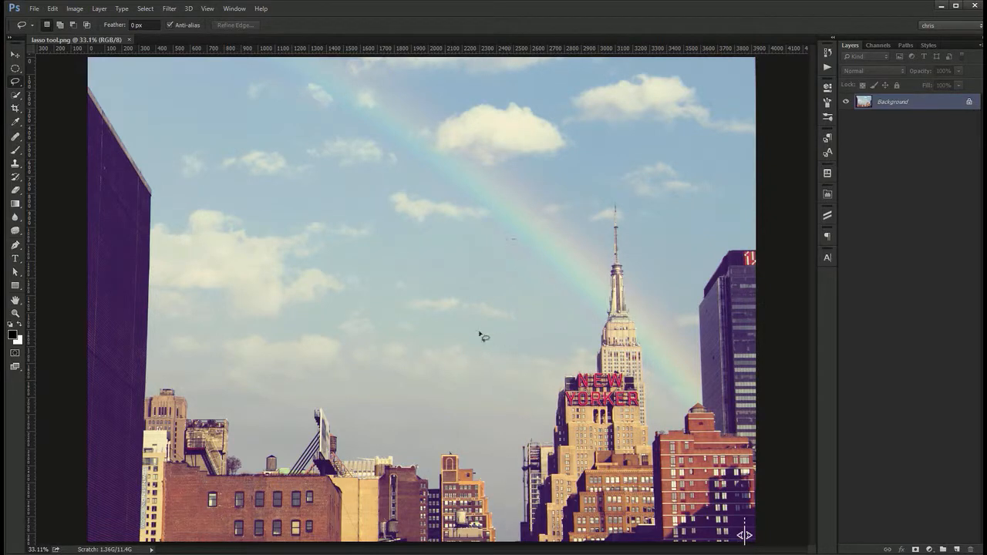
{"action": "left_click_drag", "start_coordinate": [480, 336], "coordinate": [481, 331]}
{"action": "mouse_move", "coordinate": [610, 173]}
{"action": "left_mouse_down"}
{"action": "mouse_move", "coordinate": [608, 271]}
{"action": "mouse_move", "coordinate": [610, 166]}
{"action": "left_mouse_up"}
{"action": "mouse_move", "coordinate": [430, 145]}
{"action": "left_mouse_down"}
{"action": "mouse_move", "coordinate": [505, 323]}
{"action": "mouse_move", "coordinate": [412, 276]}
{"action": "mouse_move", "coordinate": [452, 304]}
{"action": "left_mouse_up"}
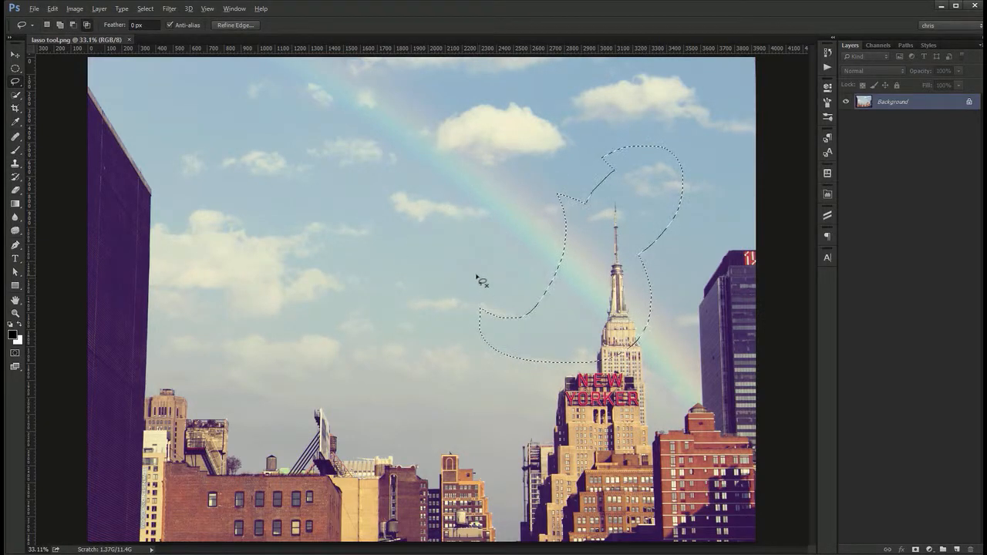
{"action": "mouse_move", "coordinate": [499, 400]}
{"action": "left_mouse_down"}
{"action": "mouse_move", "coordinate": [437, 388]}
{"action": "mouse_move", "coordinate": [539, 370]}
{"action": "mouse_move", "coordinate": [452, 238]}
{"action": "mouse_move", "coordinate": [432, 255]}
{"action": "left_mouse_up"}
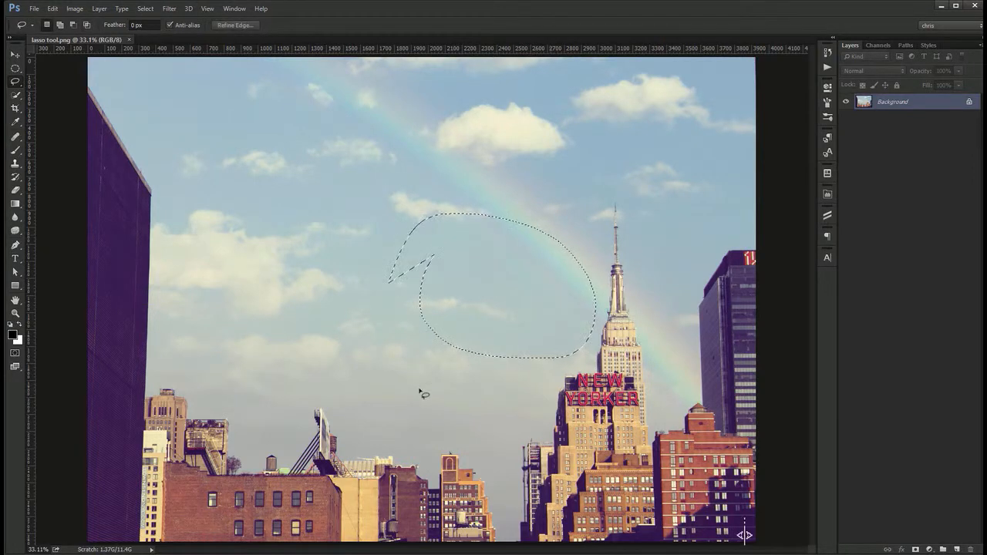
{"action": "key", "text": "ctrl+d"}
Draw a close-up Lasso selection around the spire above the New Yorker sign at 66.7% zoom and deselect it
{"action": "key", "text": "ctrl+1"}
{"action": "left_click_drag", "start_coordinate": [634, 359], "coordinate": [575, 144]}
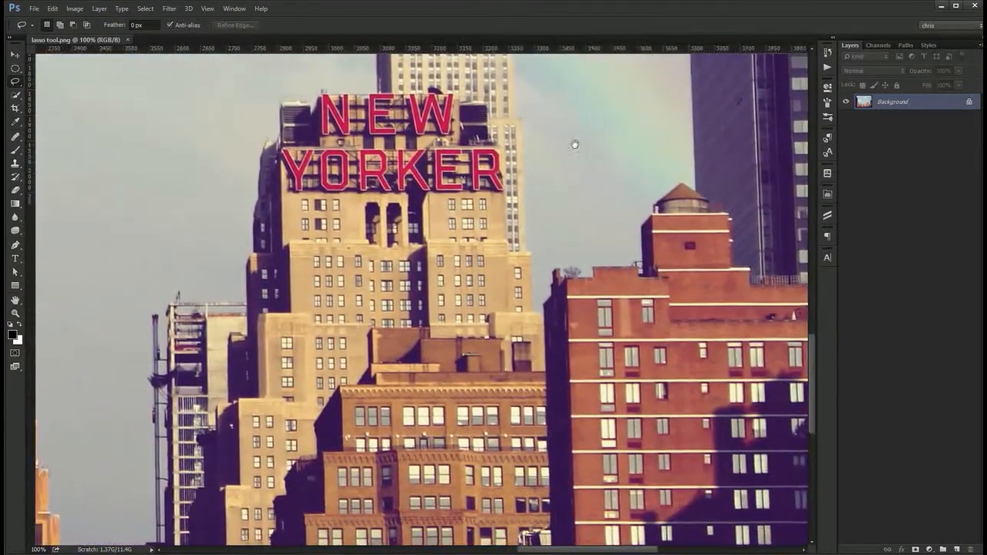
{"action": "key", "text": "ctrl+minus"}
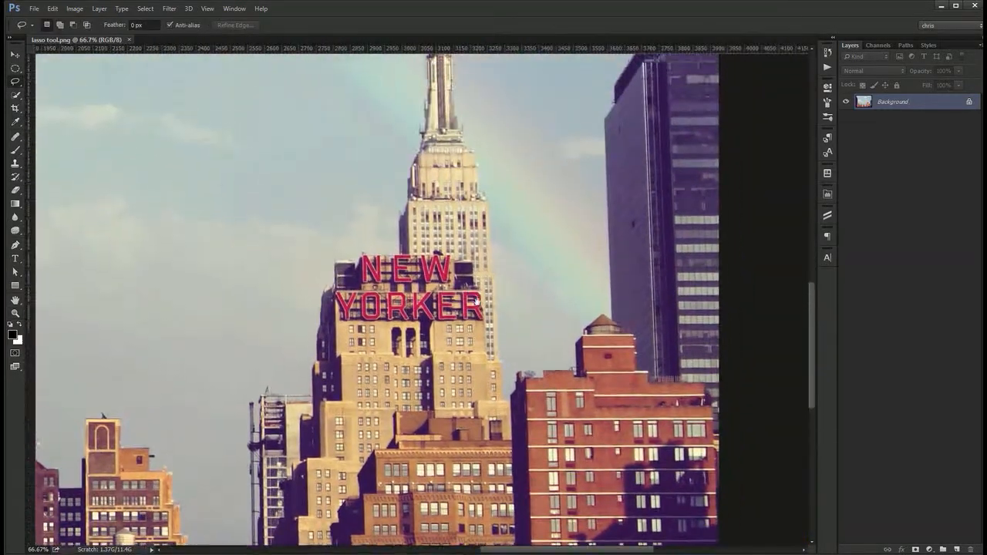
{"action": "left_click_drag", "start_coordinate": [474, 300], "coordinate": [471, 352]}
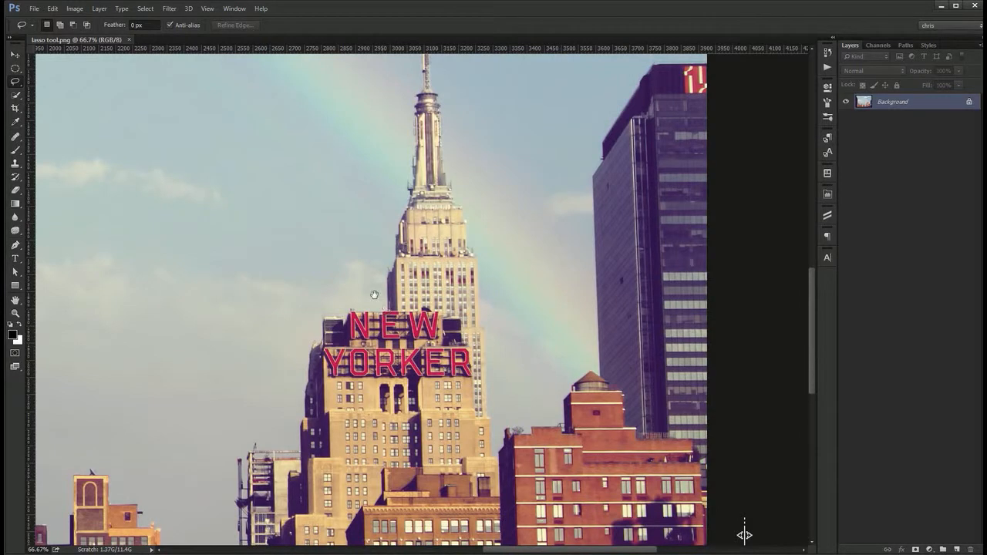
{"action": "mouse_move", "coordinate": [374, 295]}
{"action": "left_mouse_down"}
{"action": "mouse_move", "coordinate": [368, 418]}
{"action": "mouse_move", "coordinate": [401, 237]}
{"action": "mouse_move", "coordinate": [398, 138]}
{"action": "mouse_move", "coordinate": [432, 77]}
{"action": "mouse_move", "coordinate": [475, 210]}
{"action": "mouse_move", "coordinate": [501, 397]}
{"action": "mouse_move", "coordinate": [475, 444]}
{"action": "mouse_move", "coordinate": [373, 425]}
{"action": "left_mouse_up"}
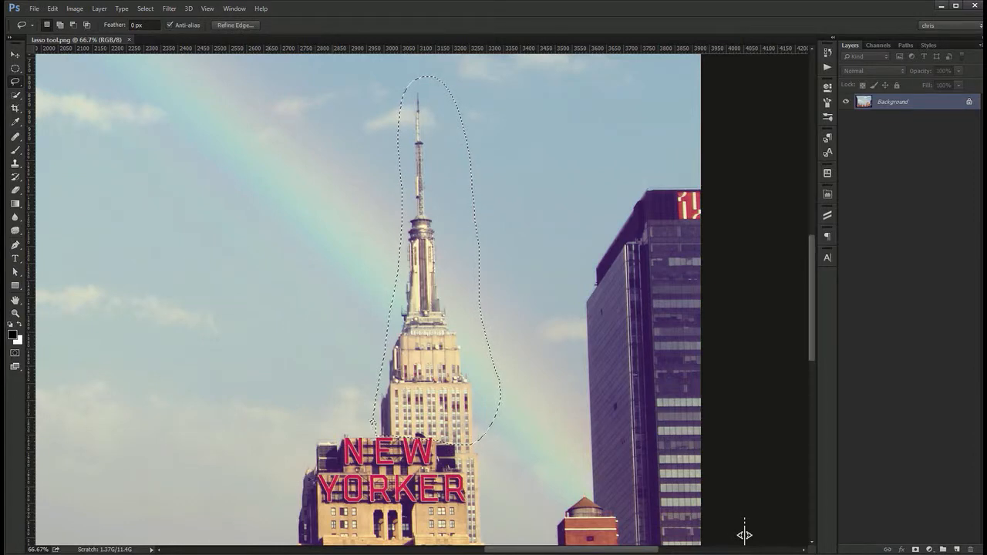
{"action": "key", "text": "ctrl+d"}
With the whole photo in view, lasso the buildings from the New Yorker to the photo's right edge and deselect
{"action": "key", "text": "ctrl+0"}
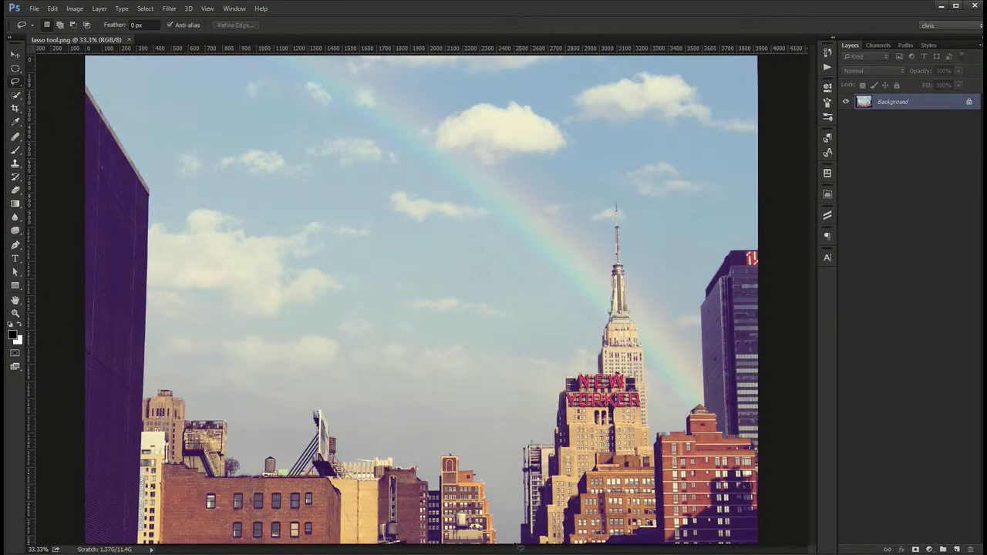
{"action": "mouse_move", "coordinate": [519, 547]}
{"action": "left_mouse_down"}
{"action": "mouse_move", "coordinate": [603, 220]}
{"action": "mouse_move", "coordinate": [637, 191]}
{"action": "mouse_move", "coordinate": [730, 205]}
{"action": "mouse_move", "coordinate": [780, 264]}
{"action": "mouse_move", "coordinate": [818, 467]}
{"action": "mouse_move", "coordinate": [801, 554]}
{"action": "left_mouse_up"}
{"action": "left_click_drag", "start_coordinate": [513, 550], "coordinate": [517, 549]}
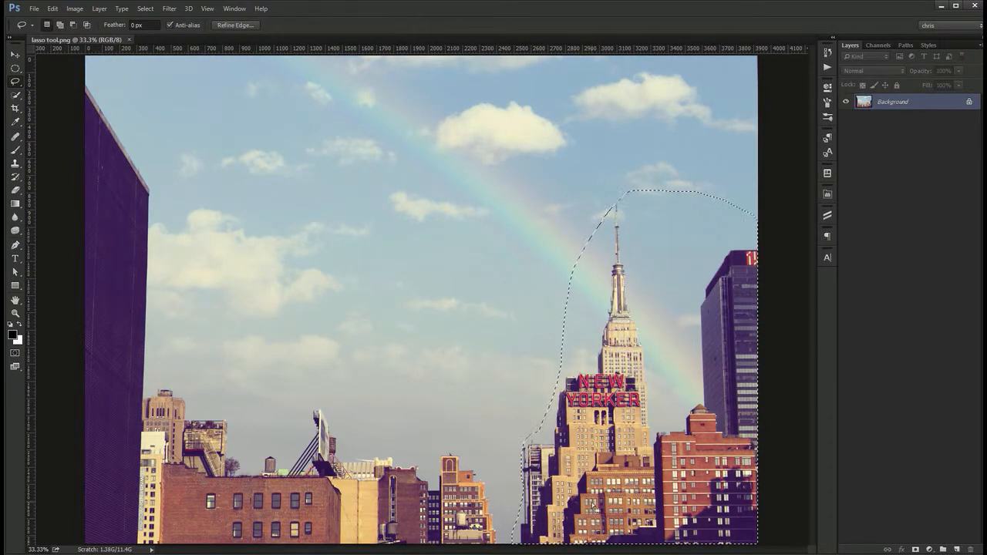
{"action": "key", "text": "ctrl+d"}
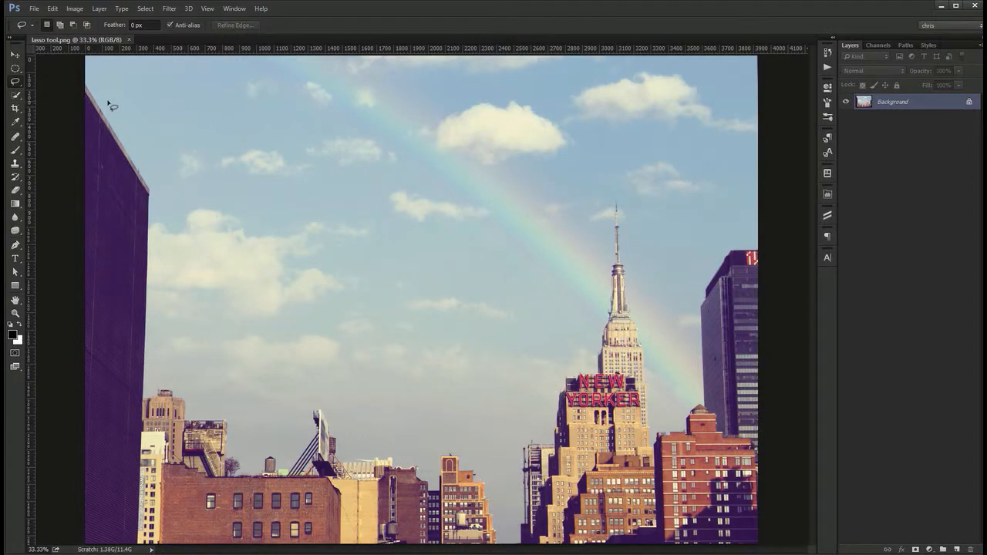
Select the dark tower at the photo's right edge with straight-edged Polygonal Lasso segments, continuing past the canvas edge
{"action": "right_click", "coordinate": [13, 85]}
{"action": "left_click", "coordinate": [74, 91]}
{"action": "key", "text": "z"}
{"action": "left_click_drag", "start_coordinate": [776, 266], "coordinate": [546, 179]}
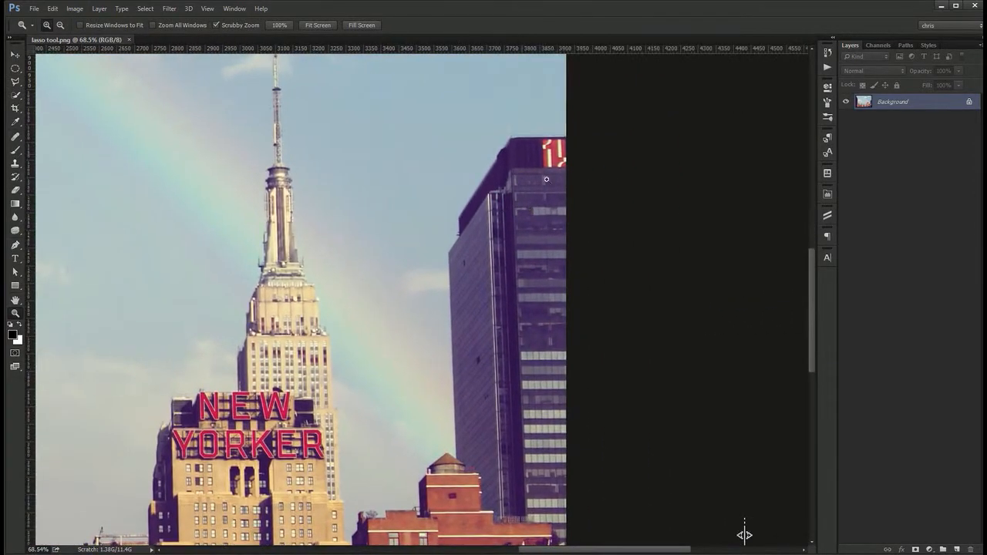
{"action": "key", "text": "l"}
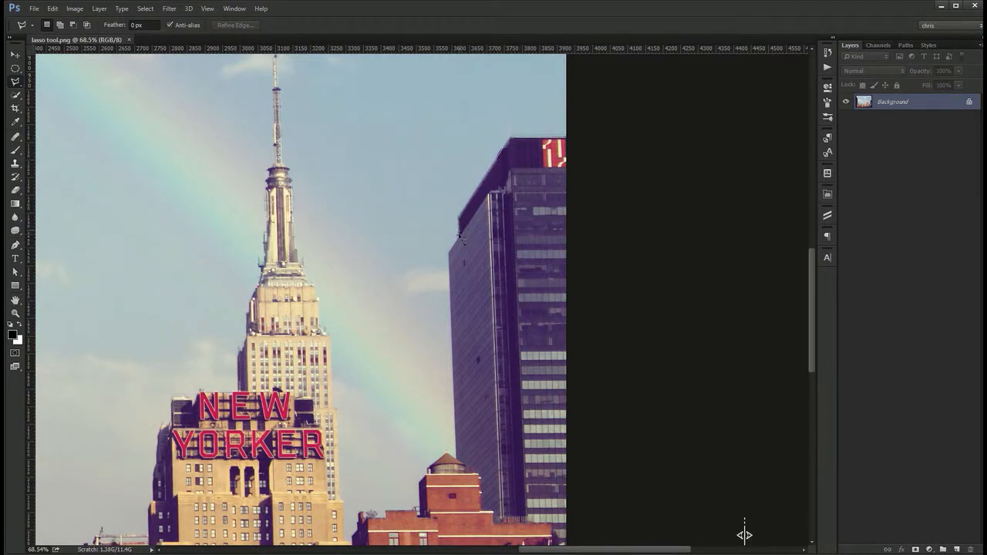
{"action": "left_click_drag", "start_coordinate": [448, 255], "coordinate": [438, 430]}
{"action": "mouse_move", "coordinate": [482, 484]}
{"action": "left_mouse_down"}
{"action": "mouse_move", "coordinate": [479, 473]}
{"action": "mouse_move", "coordinate": [498, 532]}
{"action": "left_mouse_up"}
{"action": "mouse_move", "coordinate": [592, 392]}
{"action": "left_mouse_down"}
{"action": "mouse_move", "coordinate": [585, 106]}
{"action": "mouse_move", "coordinate": [559, 159]}
{"action": "left_mouse_up"}
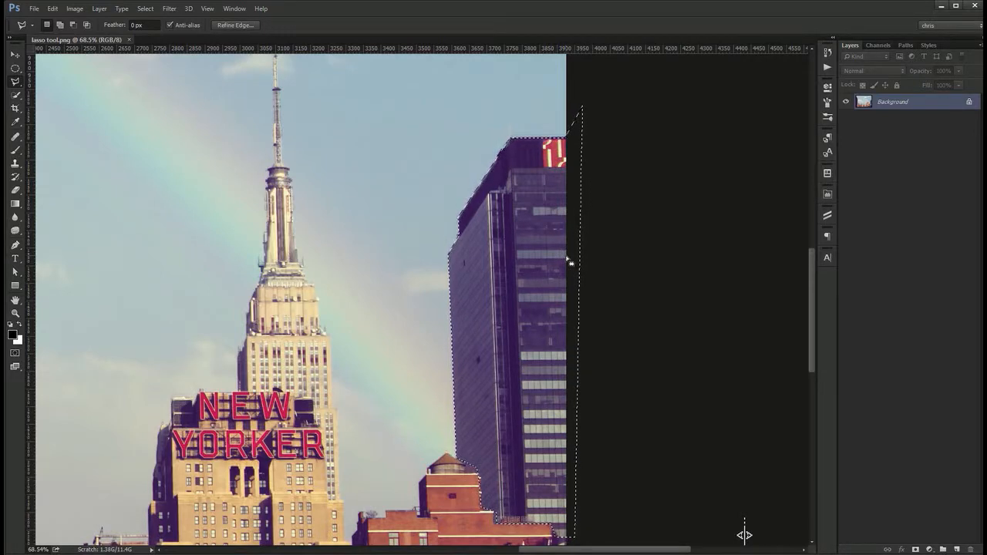
Copy the selected dark tower to a new layer, move the copy left across the photo, and remove that layer
{"action": "left_click", "coordinate": [548, 310], "text": "alt"}
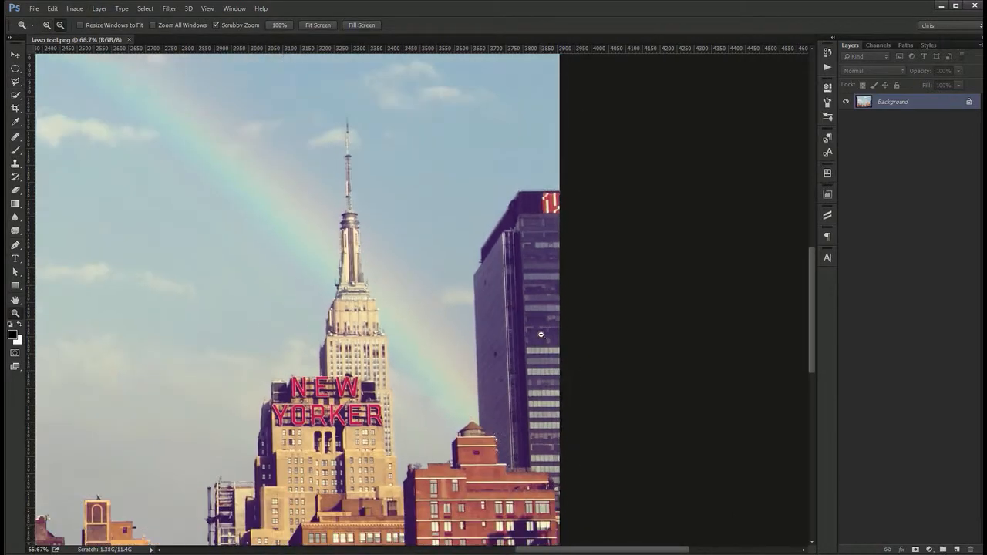
{"action": "key", "text": "ctrl+j"}
{"action": "key", "text": "ctrl+d"}
{"action": "key", "text": "v"}
{"action": "left_click_drag", "start_coordinate": [534, 334], "coordinate": [207, 301]}
{"action": "key", "text": "Delete"}
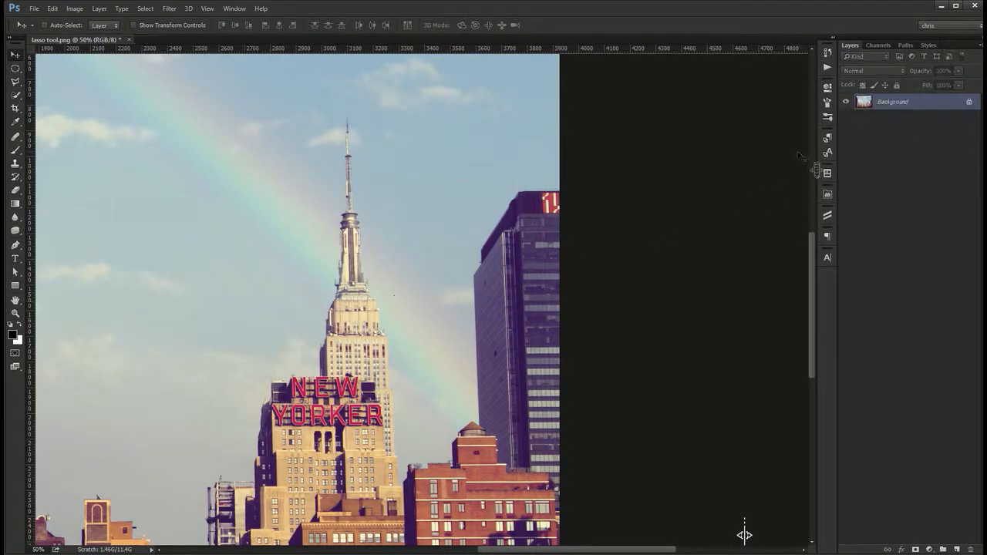
Switch to the Magnetic Lasso, trace the dark tower and the red brick building in front of it, and deselect
{"action": "key", "text": "shift+l"}
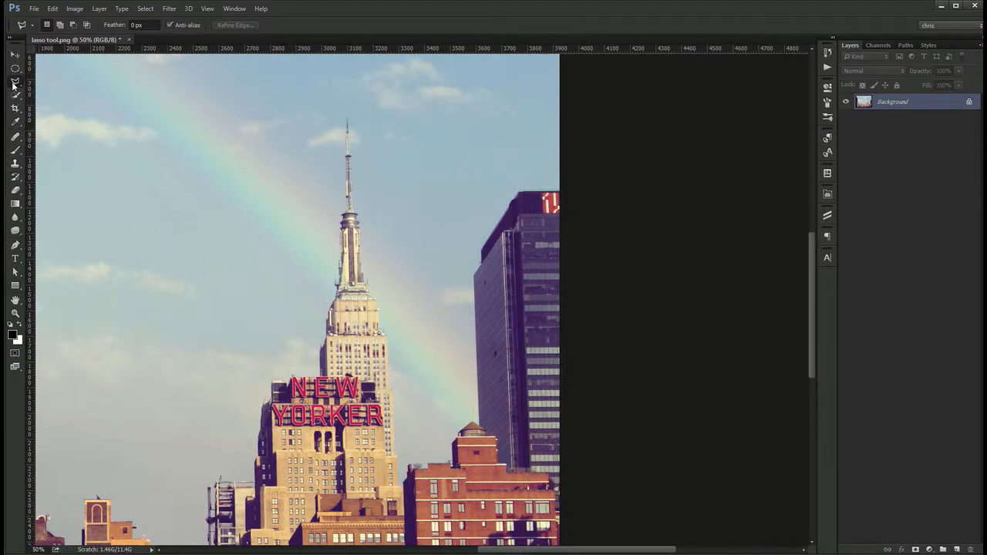
{"action": "left_click_drag", "start_coordinate": [14, 81], "coordinate": [48, 92]}
{"action": "left_click_drag", "start_coordinate": [21, 285], "coordinate": [74, 313]}
{"action": "mouse_move", "coordinate": [14, 81]}
{"action": "left_mouse_down"}
{"action": "mouse_move", "coordinate": [74, 84]}
{"action": "mouse_move", "coordinate": [83, 103]}
{"action": "left_mouse_up"}
{"action": "key", "text": "z"}
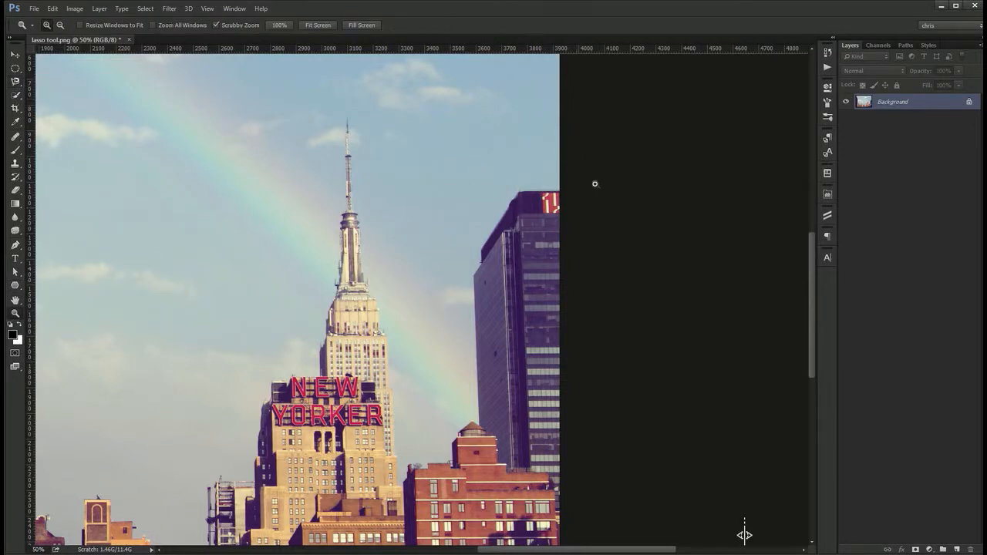
{"action": "left_click_drag", "start_coordinate": [595, 183], "coordinate": [601, 209]}
{"action": "key", "text": "l"}
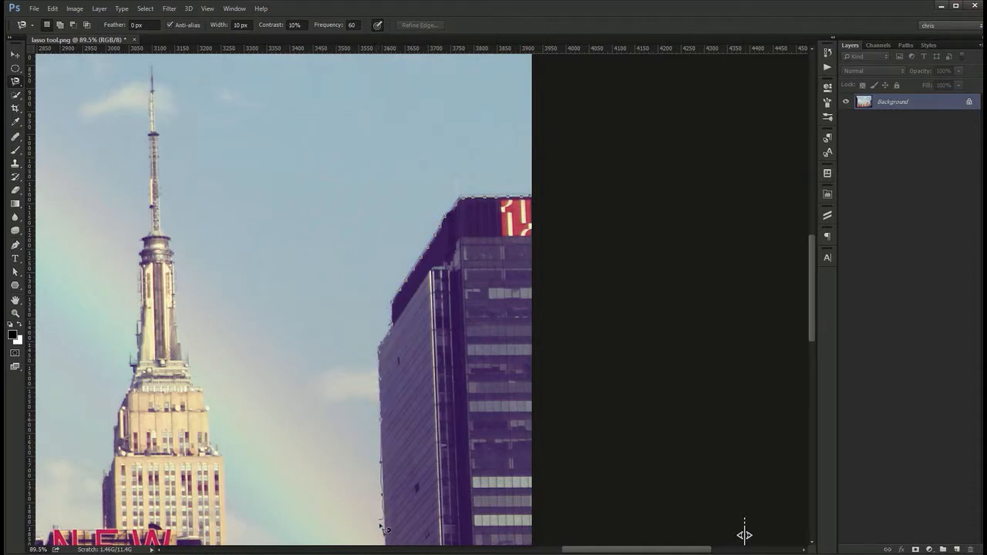
{"action": "scroll", "coordinate": [377, 462], "scroll_direction": "down", "scroll_amount": 5}
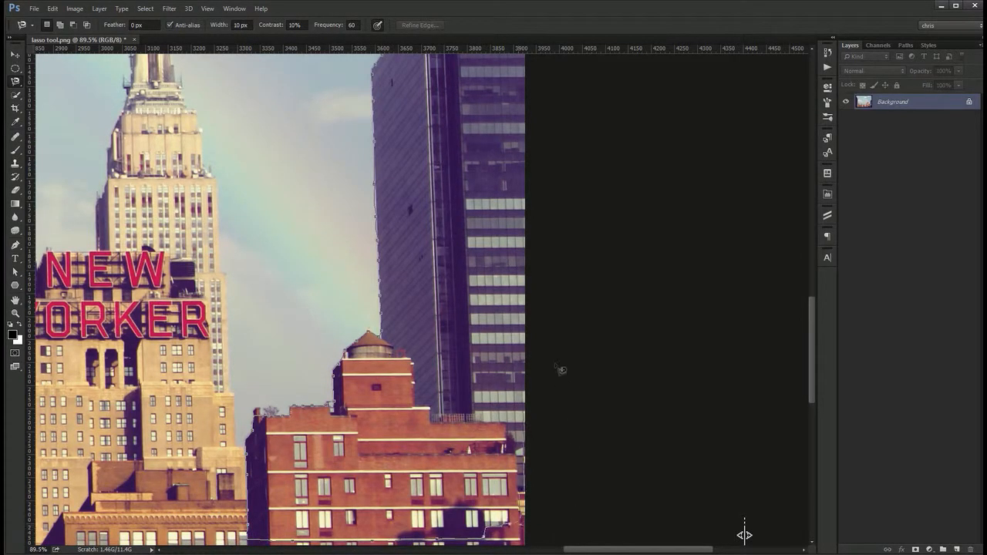
{"action": "left_click_drag", "start_coordinate": [560, 121], "coordinate": [593, 393]}
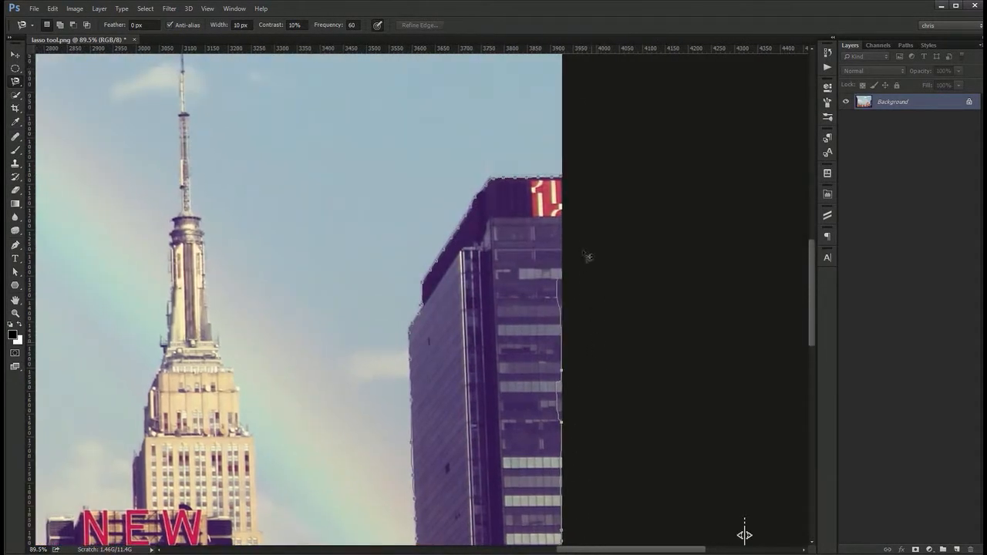
{"action": "left_click", "coordinate": [568, 182]}
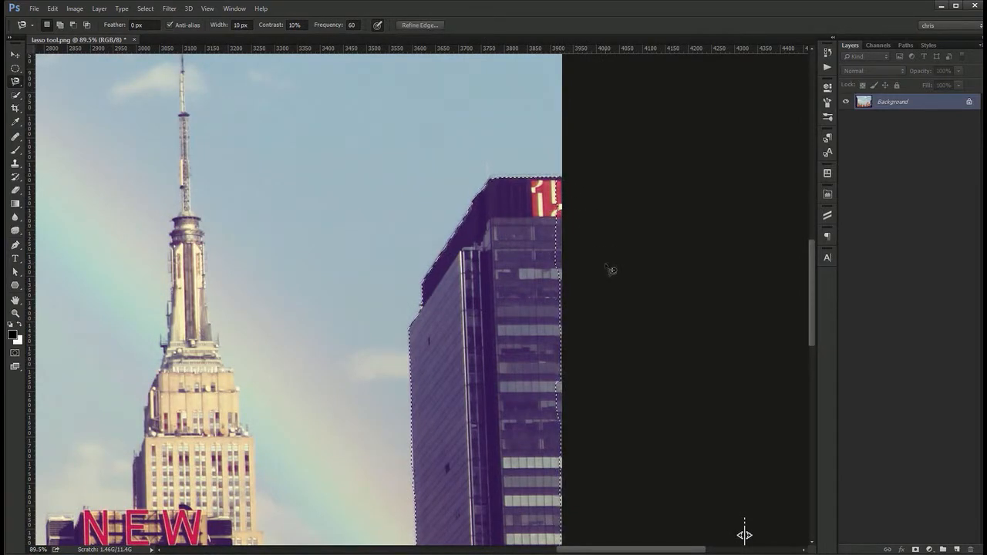
{"action": "key", "text": "ctrl+d"}
Retrace the dark tower and brick building with the Magnetic Lasso, going down to the photo's bottom edge, and clear the selection
{"action": "left_click", "coordinate": [562, 178]}
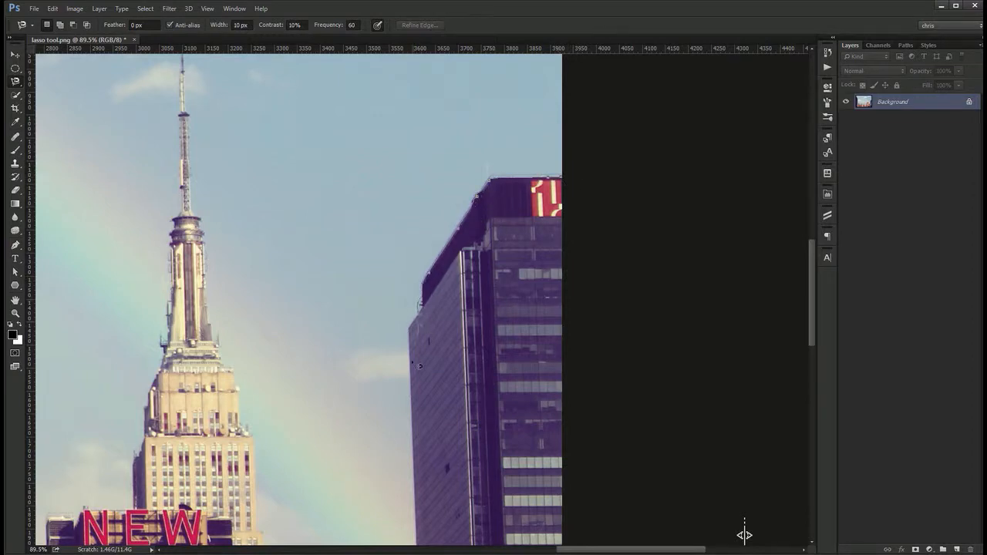
{"action": "scroll", "coordinate": [410, 528], "scroll_direction": "down", "scroll_amount": 5}
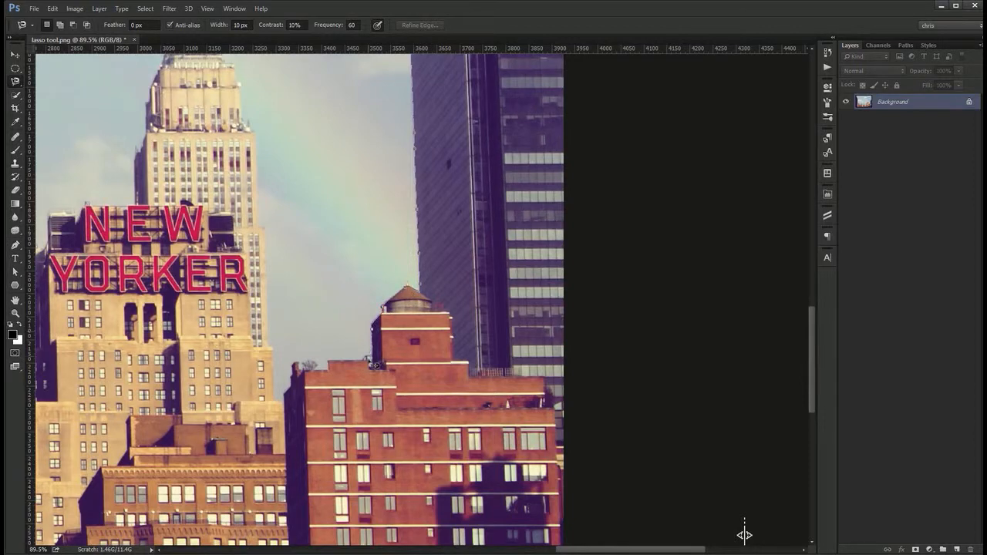
{"action": "scroll", "coordinate": [286, 532], "scroll_direction": "down", "scroll_amount": 2}
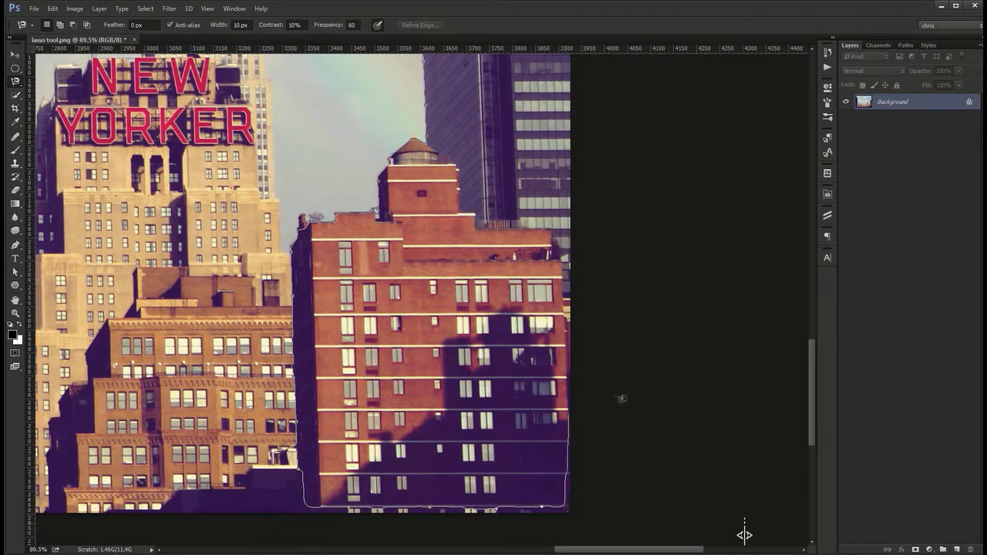
{"action": "scroll", "coordinate": [617, 301], "scroll_direction": "up", "scroll_amount": 4}
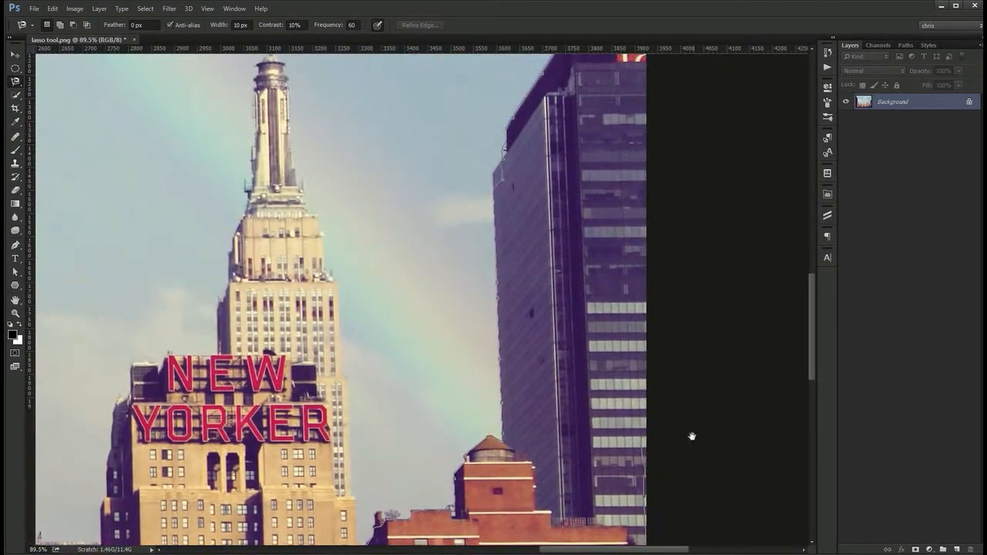
{"action": "scroll", "coordinate": [671, 98], "scroll_direction": "up", "scroll_amount": 3}
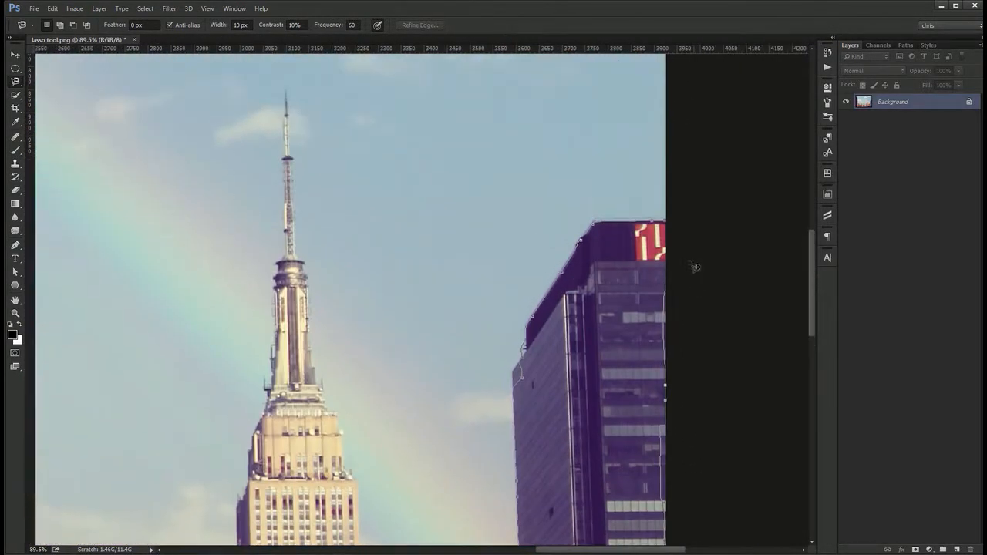
{"action": "double_click", "coordinate": [669, 228]}
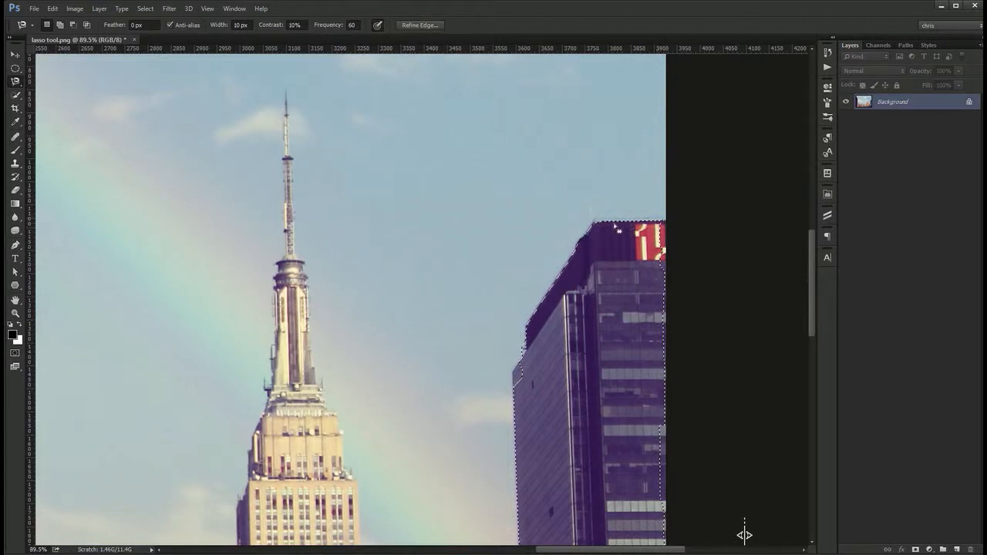
{"action": "left_click", "coordinate": [591, 209]}
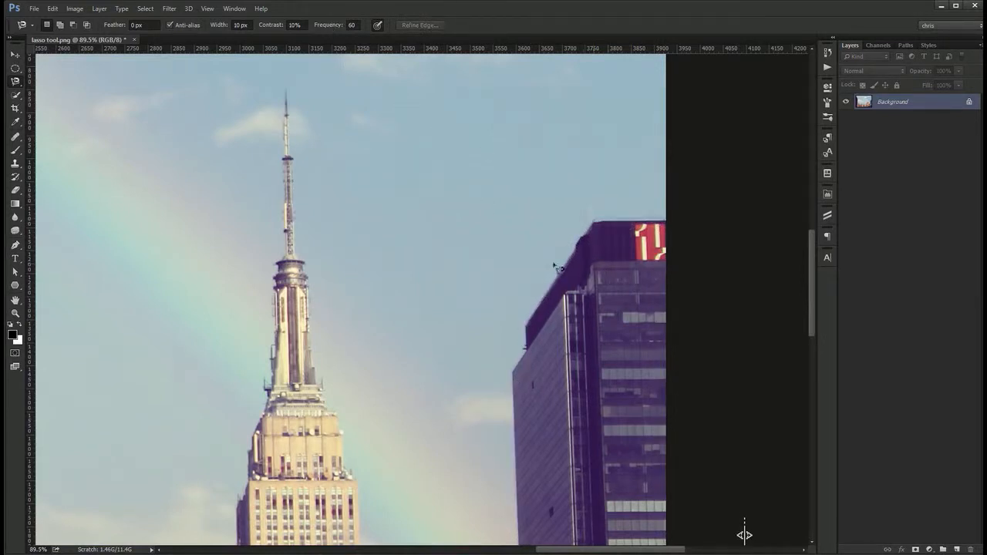
Set the lasso and marquee tool groups back to the standard Lasso Tool and the Rectangular Marquee Tool
{"action": "left_click", "coordinate": [14, 81]}
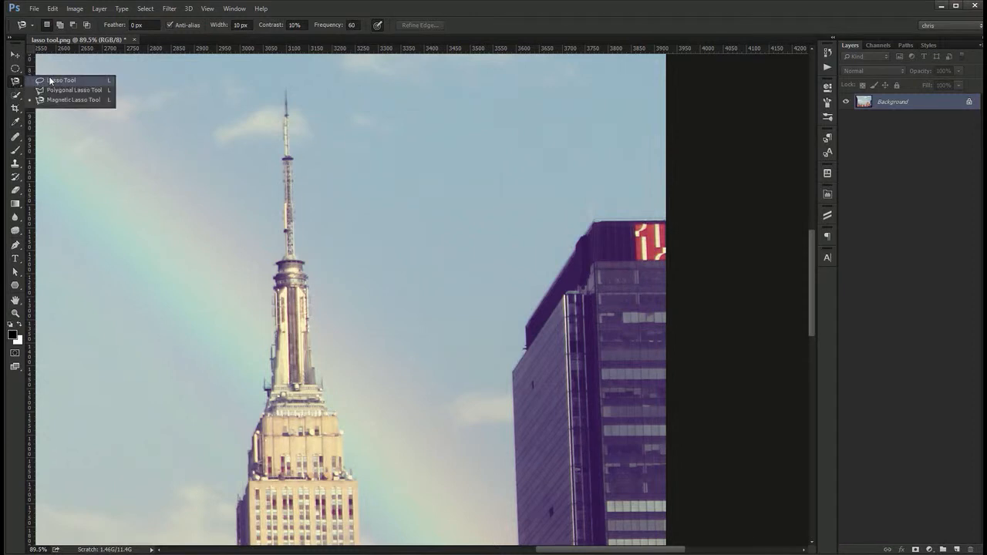
{"action": "left_click", "coordinate": [50, 80]}
{"action": "left_click", "coordinate": [17, 71]}
{"action": "left_click", "coordinate": [51, 69]}
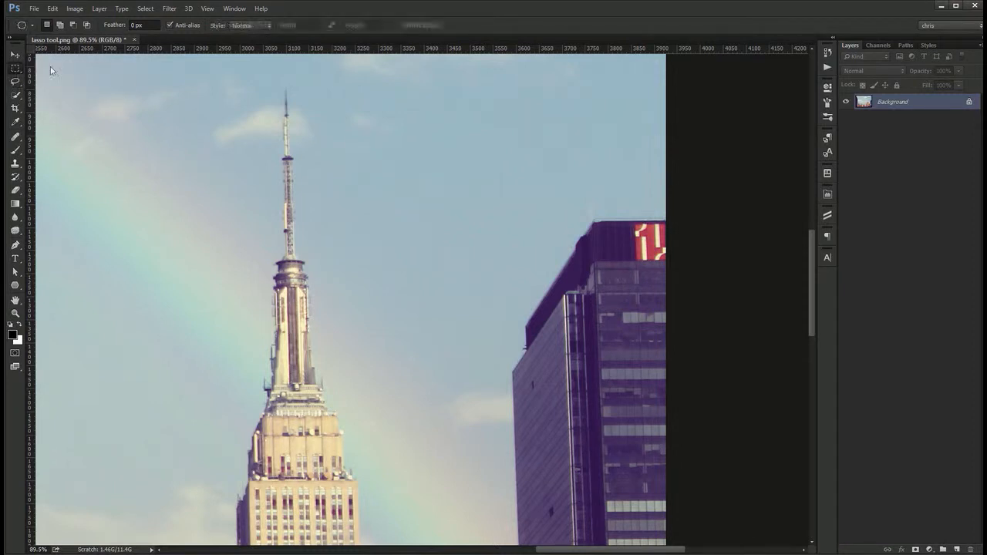
{"action": "left_click", "coordinate": [19, 82]}
{"action": "left_click", "coordinate": [60, 82]}
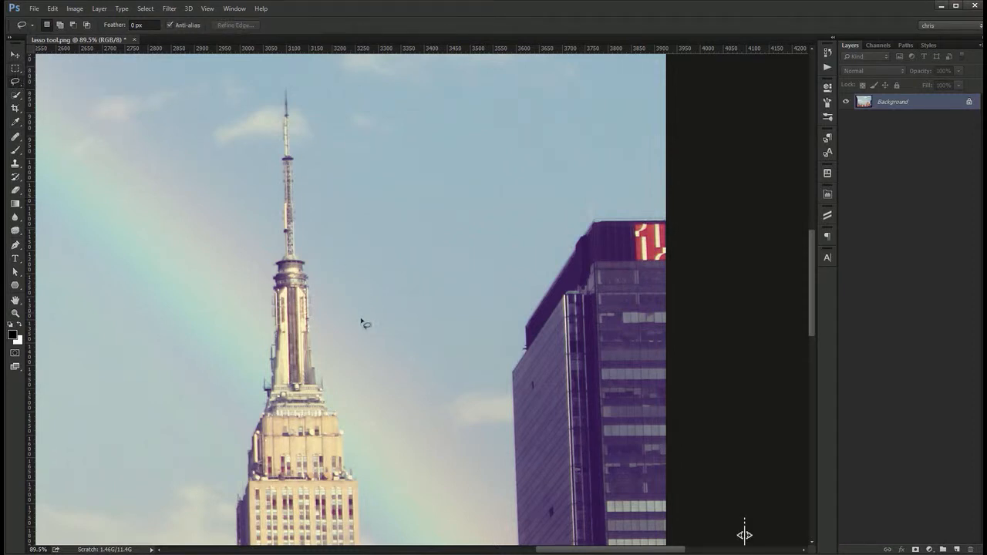
{"action": "key", "text": "ctrl+0"}
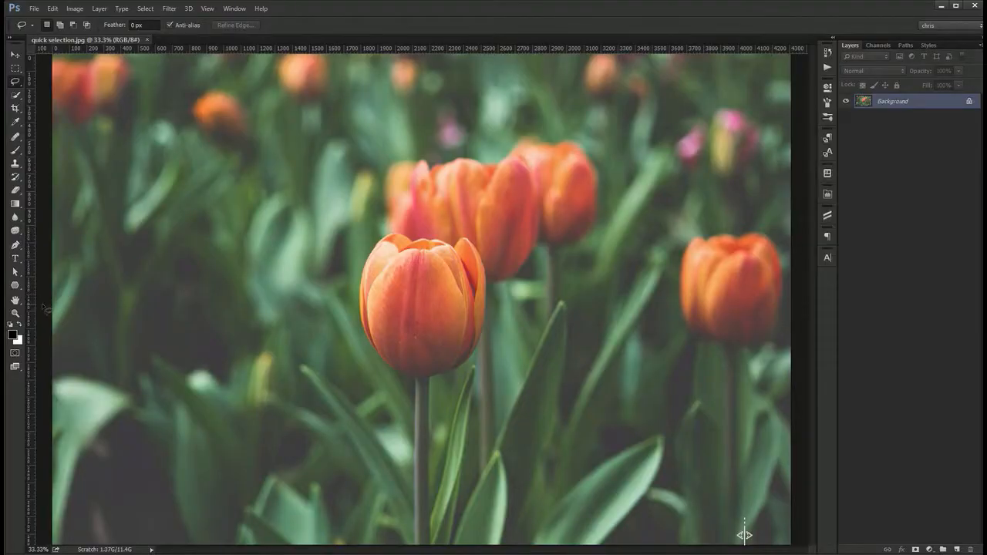
Draw a rectangular marquee from the upper left of the tulip photo down across the front tulip, and deselect
{"action": "key", "text": "v"}
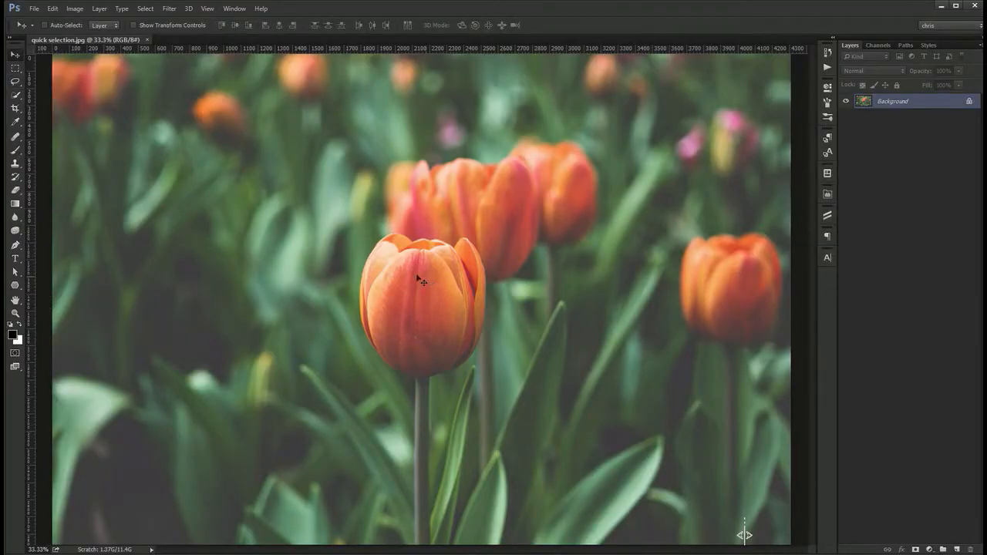
{"action": "left_click", "coordinate": [16, 68]}
{"action": "left_click", "coordinate": [61, 68]}
{"action": "mouse_move", "coordinate": [175, 132]}
{"action": "left_mouse_down"}
{"action": "mouse_move", "coordinate": [472, 337]}
{"action": "mouse_move", "coordinate": [461, 338]}
{"action": "left_mouse_up"}
{"action": "key", "text": "ctrl+d"}
Loosely encircle the front tulip's bloom with a freehand Lasso selection, and deselect
{"action": "left_click", "coordinate": [16, 69]}
{"action": "left_click", "coordinate": [16, 81]}
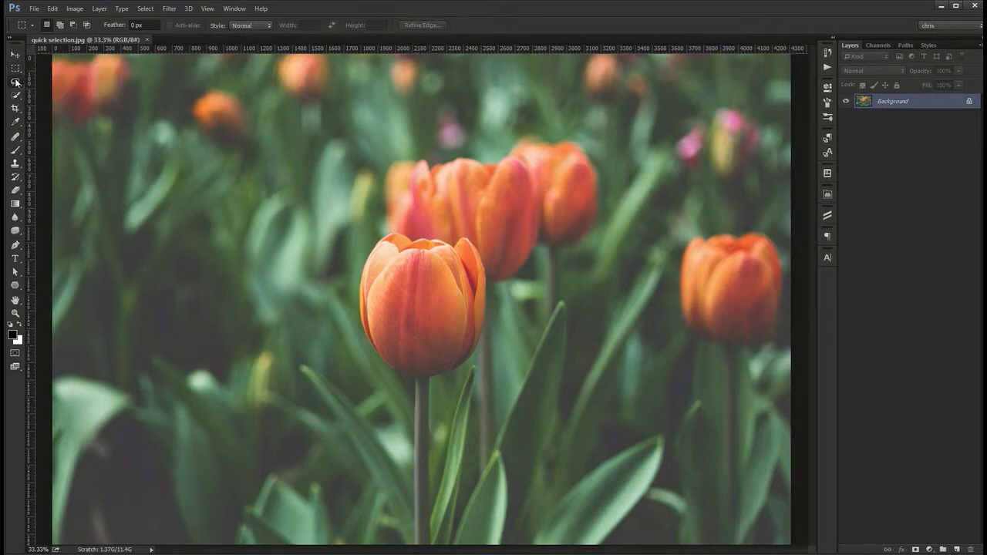
{"action": "left_click_drag", "start_coordinate": [415, 420], "coordinate": [345, 239]}
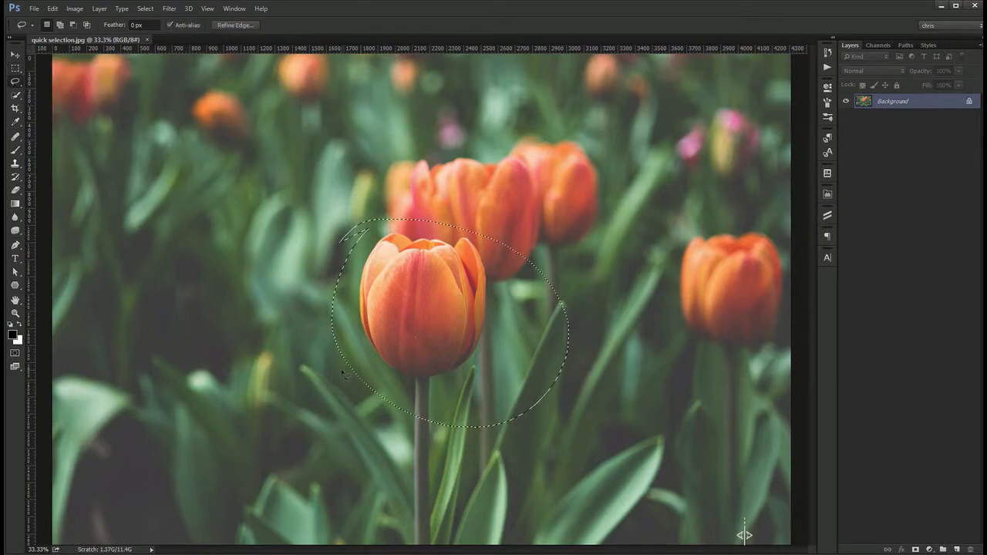
{"action": "key", "text": "ctrl+d"}
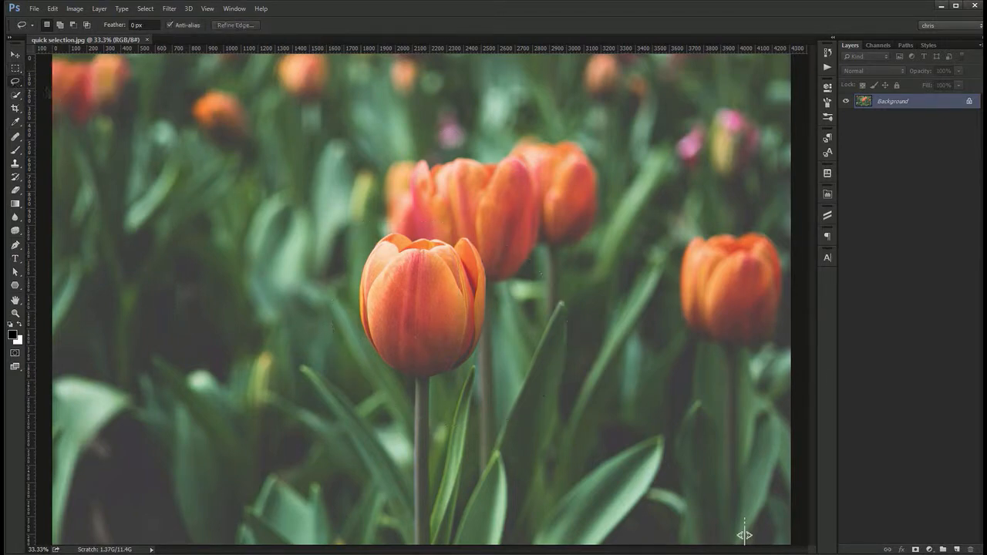
Switch to the Quick Selection Tool, brush over the front tulip's bloom to select it, and deselect
{"action": "left_click", "coordinate": [17, 94]}
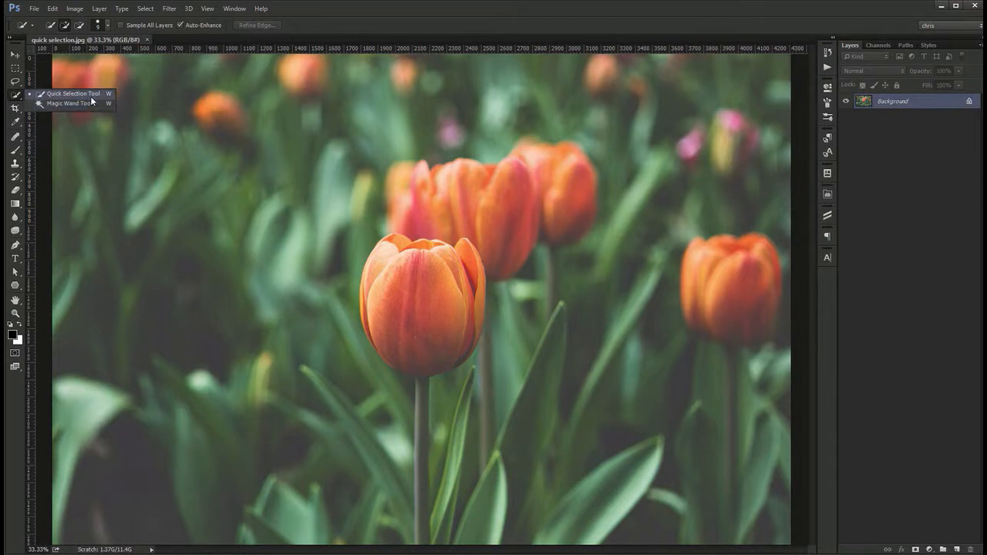
{"action": "left_click", "coordinate": [116, 118]}
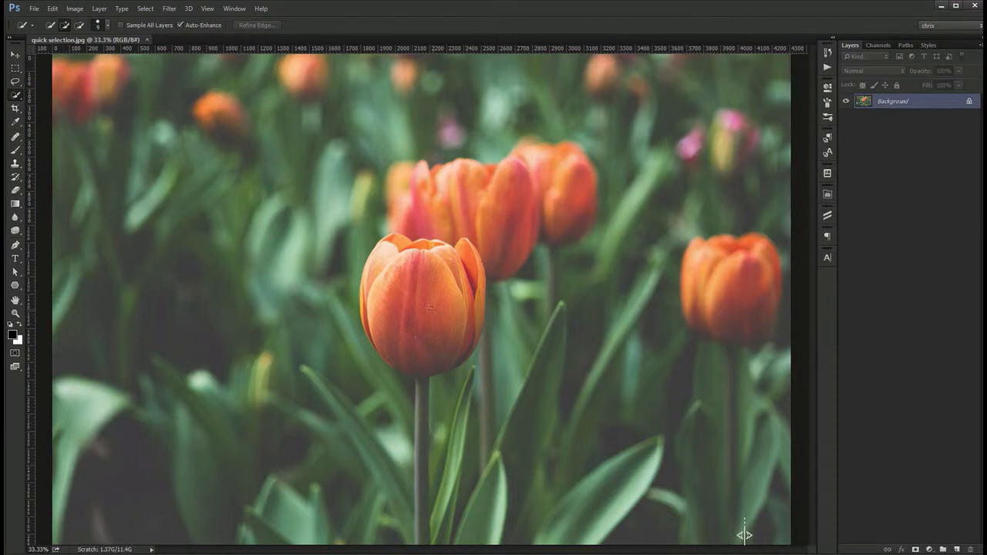
{"action": "left_click_drag", "start_coordinate": [442, 319], "coordinate": [416, 287]}
{"action": "left_click_drag", "start_coordinate": [423, 352], "coordinate": [424, 350]}
{"action": "key", "text": "ctrl+d"}
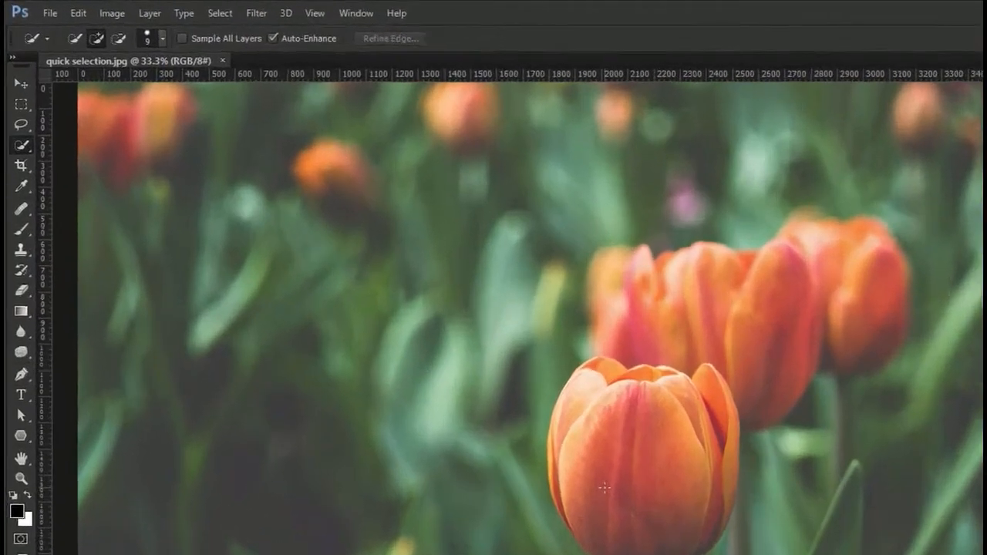
Enlarge the Quick Selection brush to about 100 px and reduce it to 70 px
{"action": "key", "text": "bracketright"}
{"action": "key", "text": "bracketright"}
{"action": "key", "text": "bracketright"}
{"action": "key", "text": "bracketright"}
{"action": "key", "text": "bracketright"}
{"action": "key", "text": "bracketright"}
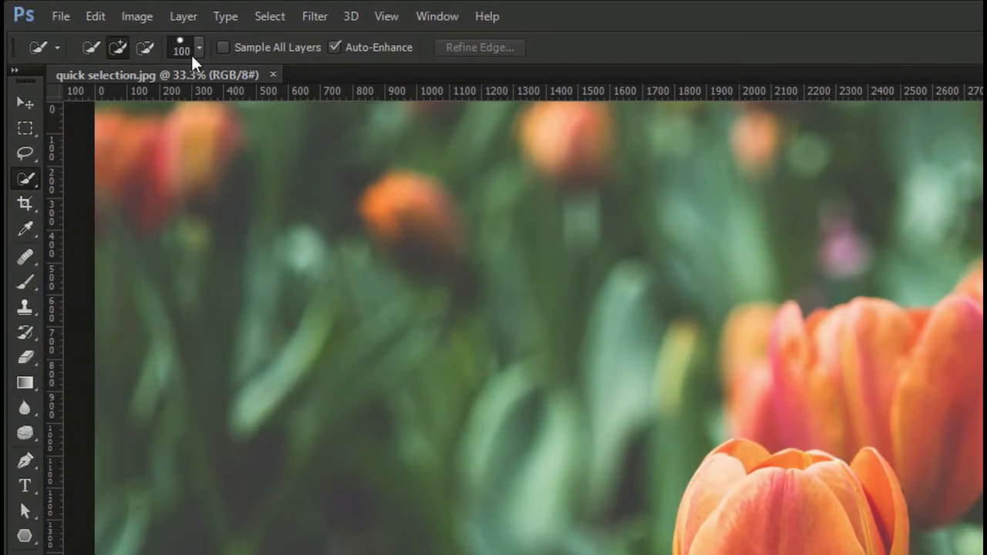
{"action": "key", "text": "bracketleft"}
{"action": "key", "text": "bracketleft"}
{"action": "key", "text": "bracketleft"}
{"action": "key", "text": "bracketleft"}
{"action": "key", "text": "bracketleft"}
{"action": "key", "text": "bracketleft"}
{"action": "key", "text": "bracketleft"}
{"action": "key", "text": "bracketleft"}
Set the Quick Selection brush size to 55 px in the brush settings
{"action": "left_click", "coordinate": [184, 48]}
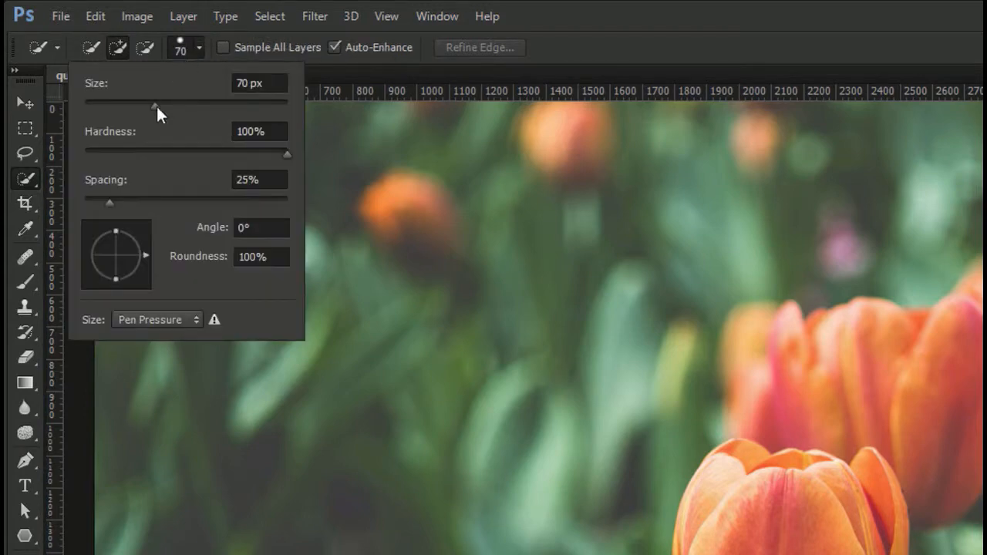
{"action": "left_click_drag", "start_coordinate": [156, 104], "coordinate": [152, 105]}
{"action": "key", "text": "Return"}
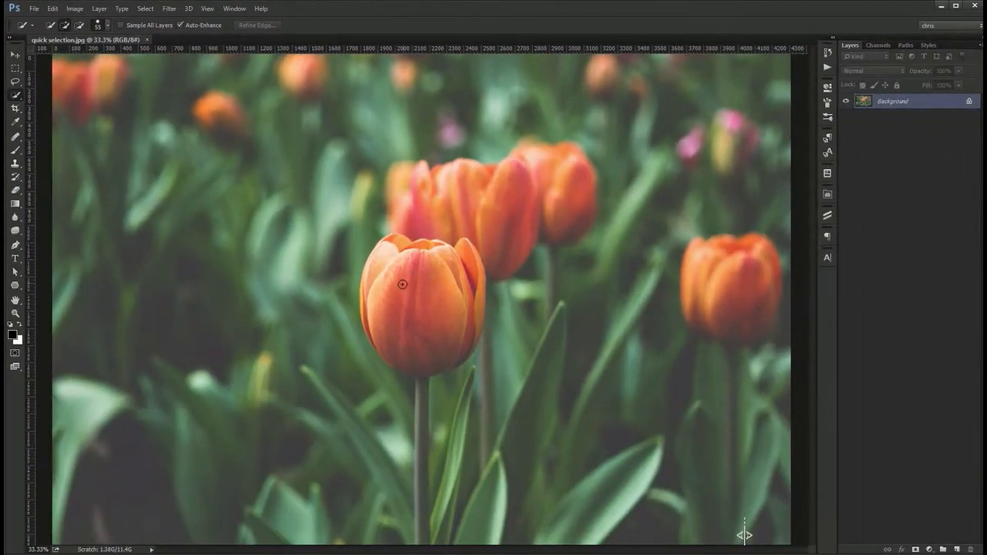
Select the front tulip's bloom and stem with the Quick Selection brush, and subtract the leaf and background areas beside the stem
{"action": "left_click_drag", "start_coordinate": [431, 331], "coordinate": [422, 362]}
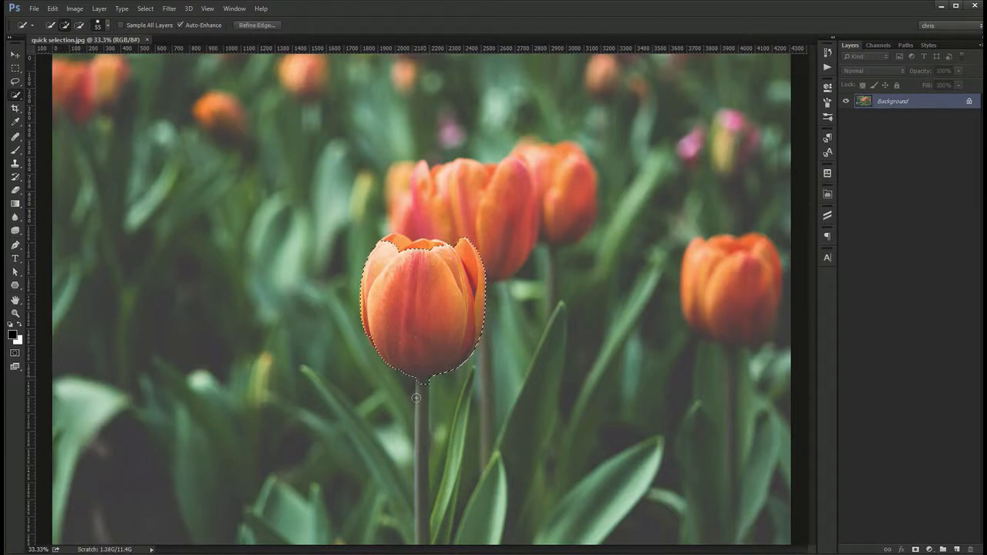
{"action": "mouse_move", "coordinate": [415, 478]}
{"action": "left_mouse_down"}
{"action": "mouse_move", "coordinate": [415, 505]}
{"action": "mouse_move", "coordinate": [396, 390]}
{"action": "mouse_move", "coordinate": [399, 493]}
{"action": "left_mouse_up"}
{"action": "left_click_drag", "start_coordinate": [473, 400], "coordinate": [451, 431]}
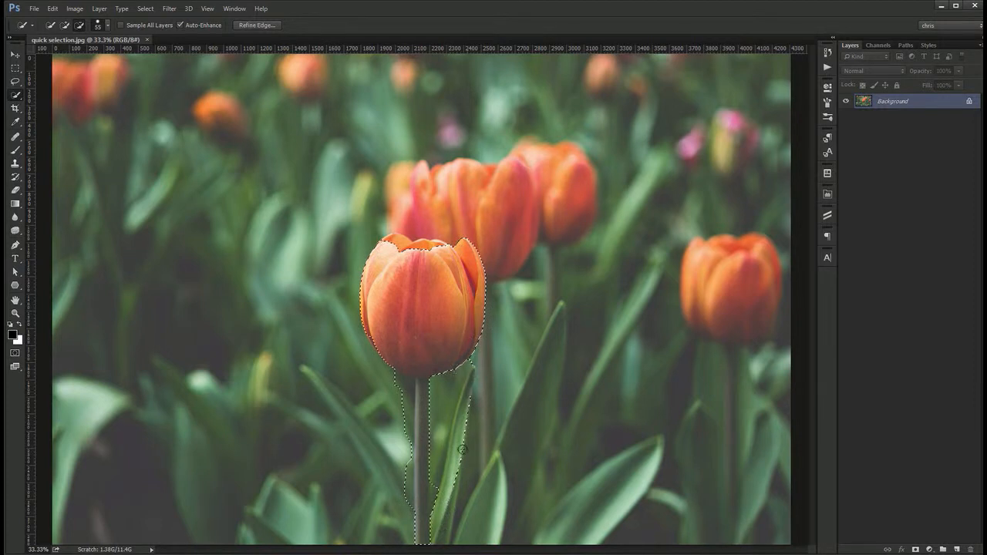
{"action": "left_click_drag", "start_coordinate": [404, 390], "coordinate": [405, 458]}
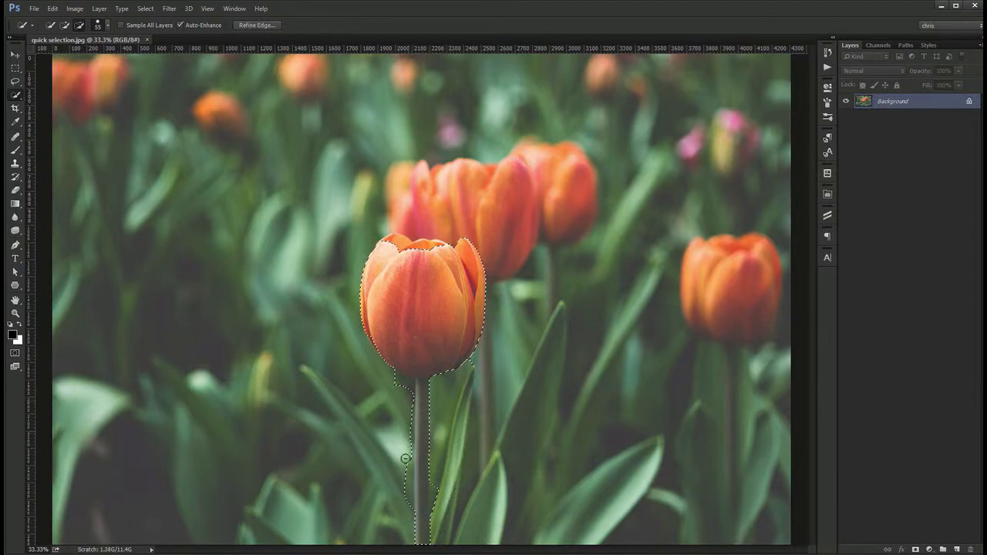
{"action": "left_click_drag", "start_coordinate": [404, 502], "coordinate": [402, 491]}
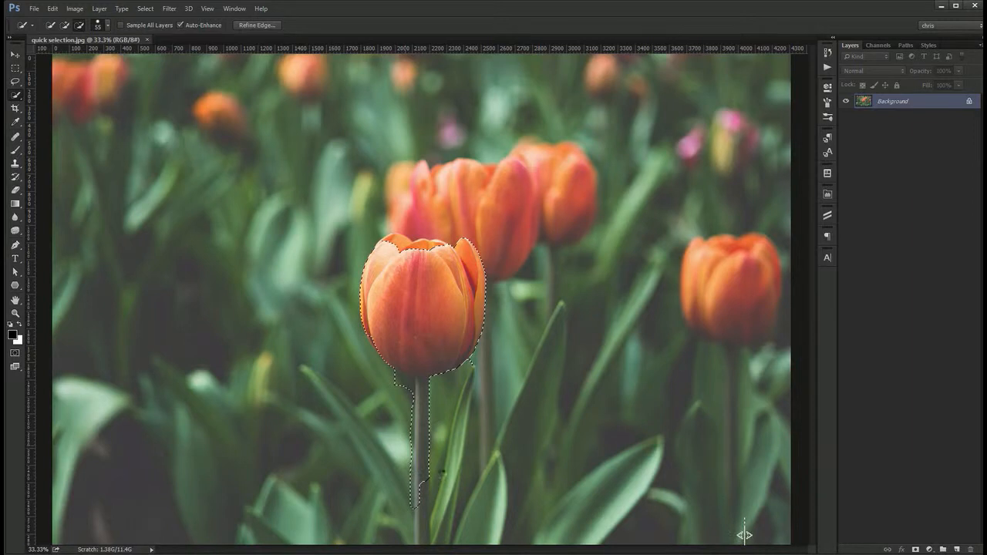
Refine the stem selection by adding its lower end and subtracting the surrounding background, and clear the selection
{"action": "scroll", "coordinate": [441, 474], "scroll_direction": "up", "scroll_amount": 3}
{"action": "scroll", "coordinate": [416, 347], "scroll_direction": "down", "scroll_amount": 1}
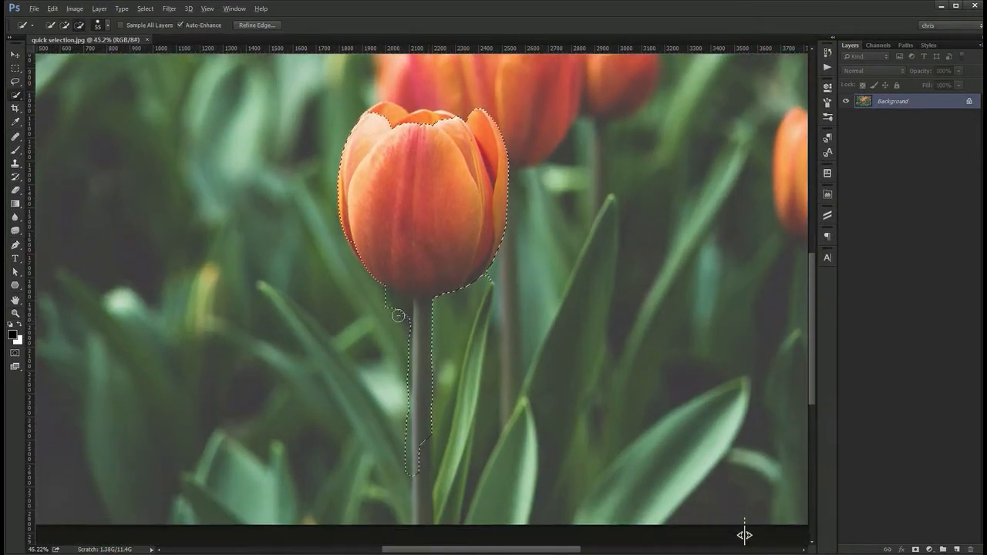
{"action": "left_click_drag", "start_coordinate": [397, 315], "coordinate": [390, 304]}
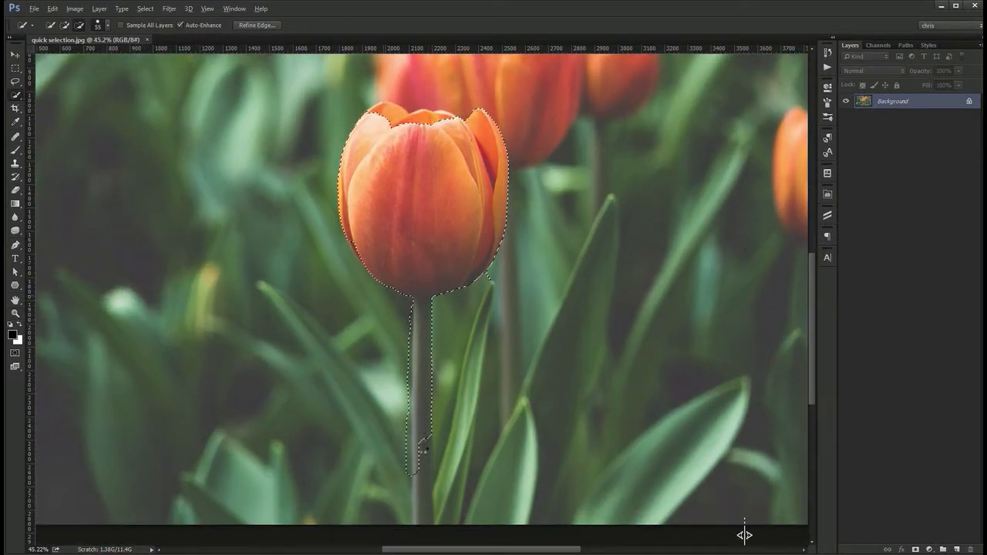
{"action": "left_click_drag", "start_coordinate": [426, 479], "coordinate": [424, 509]}
{"action": "left_click_drag", "start_coordinate": [398, 416], "coordinate": [403, 494]}
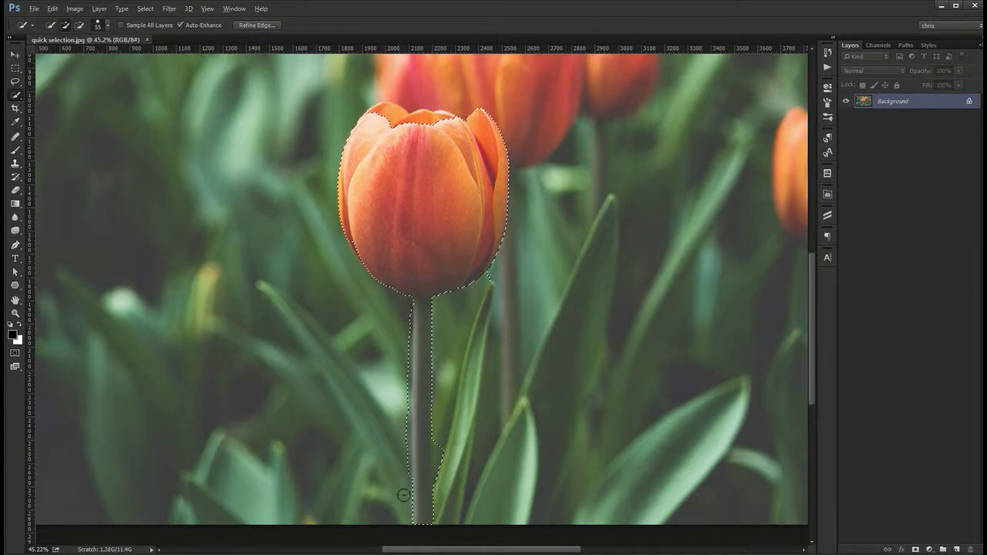
{"action": "mouse_move", "coordinate": [444, 468]}
{"action": "left_mouse_down"}
{"action": "mouse_move", "coordinate": [441, 484]}
{"action": "mouse_move", "coordinate": [446, 443]}
{"action": "mouse_move", "coordinate": [439, 482]}
{"action": "left_mouse_up"}
{"action": "scroll", "coordinate": [487, 386], "scroll_direction": "up", "scroll_amount": 4}
{"action": "scroll", "coordinate": [488, 386], "scroll_direction": "right", "scroll_amount": 2}
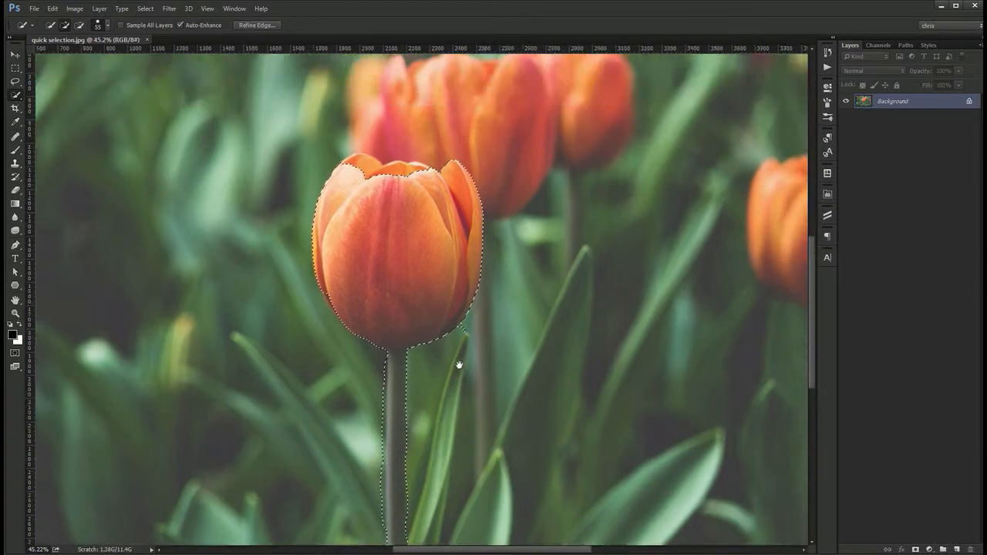
{"action": "key", "text": "ctrl+d"}
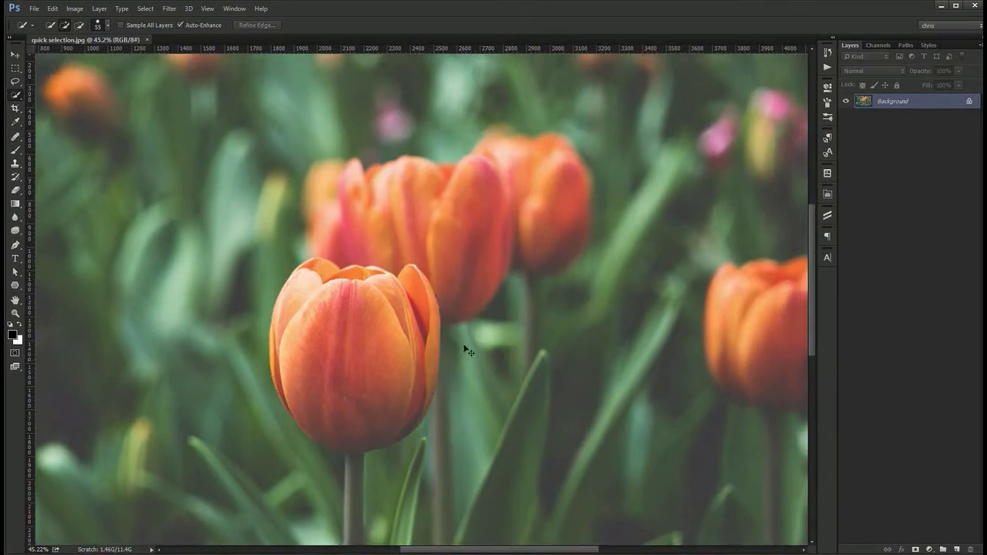
Switch to the Magic Wand Tool and sample the front tulip's petals with a tolerance of 14
{"action": "right_click", "coordinate": [16, 96]}
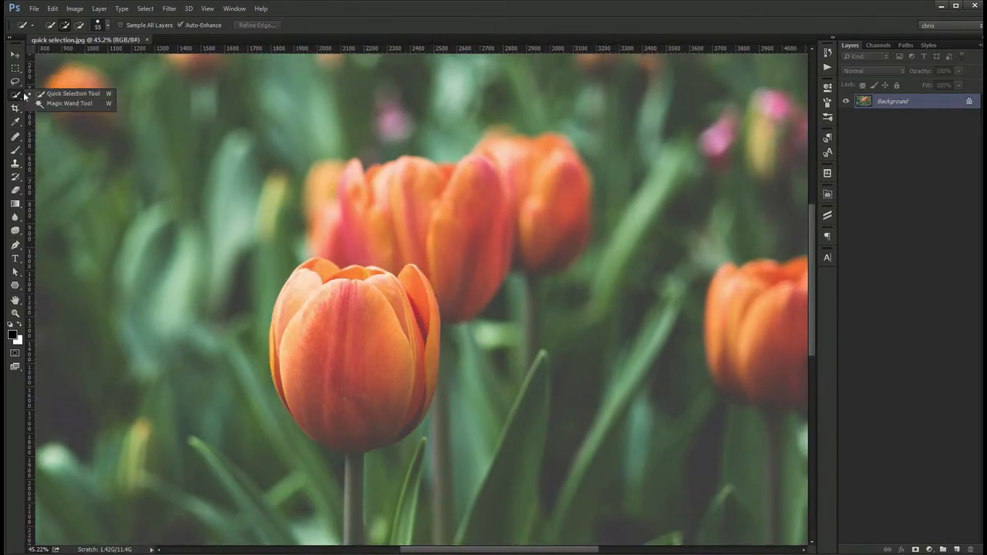
{"action": "left_click", "coordinate": [57, 103]}
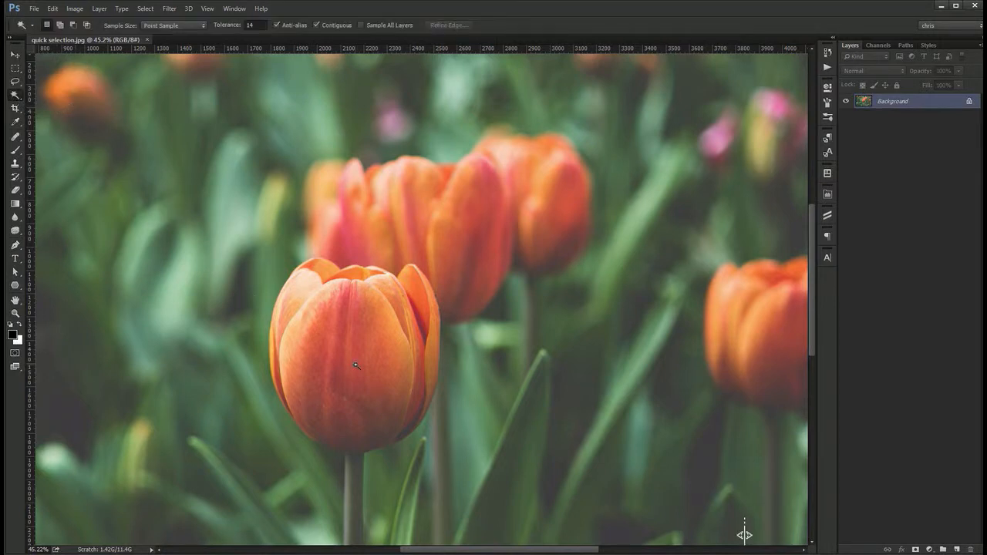
{"action": "left_click_drag", "start_coordinate": [356, 365], "coordinate": [315, 287]}
{"action": "left_click", "coordinate": [318, 266]}
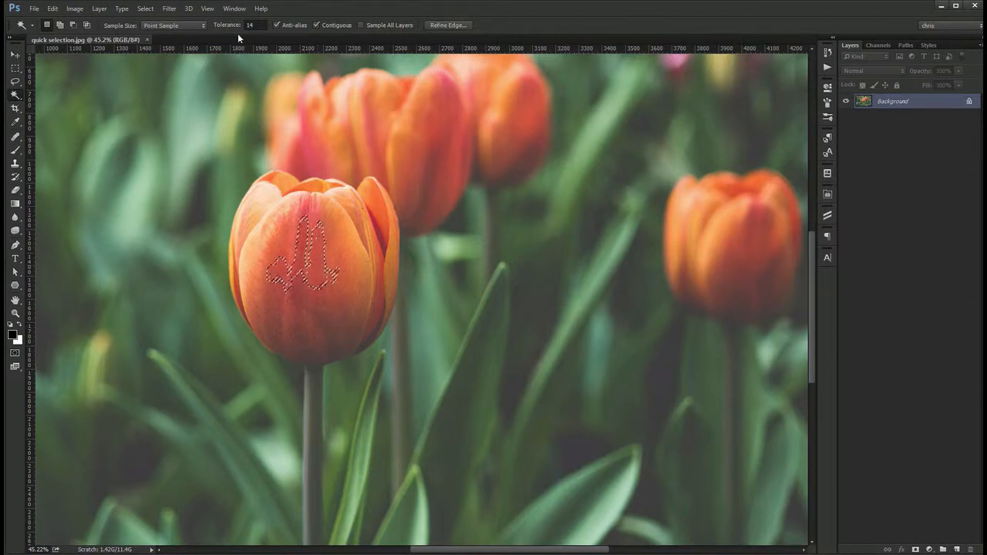
Raise the Magic Wand tolerance to 52 and sample the middle of the front tulip repeatedly, deselecting each time
{"action": "left_click_drag", "start_coordinate": [235, 29], "coordinate": [252, 29]}
{"action": "key", "text": "ctrl+d"}
{"action": "left_click", "coordinate": [306, 262]}
{"action": "key", "text": "ctrl+d"}
{"action": "left_click", "coordinate": [297, 279]}
{"action": "key", "text": "ctrl+d"}
{"action": "left_click", "coordinate": [297, 279]}
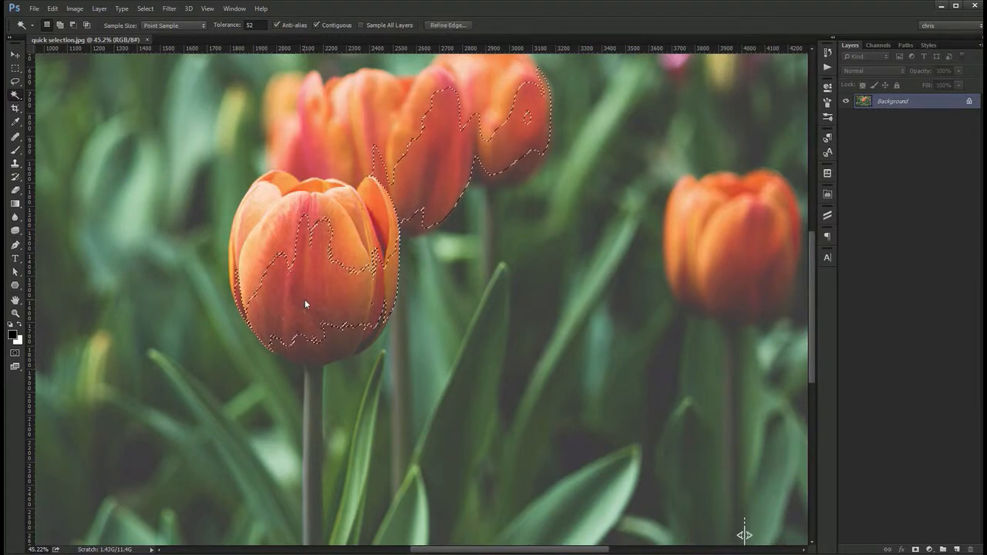
{"action": "key", "text": "ctrl+d"}
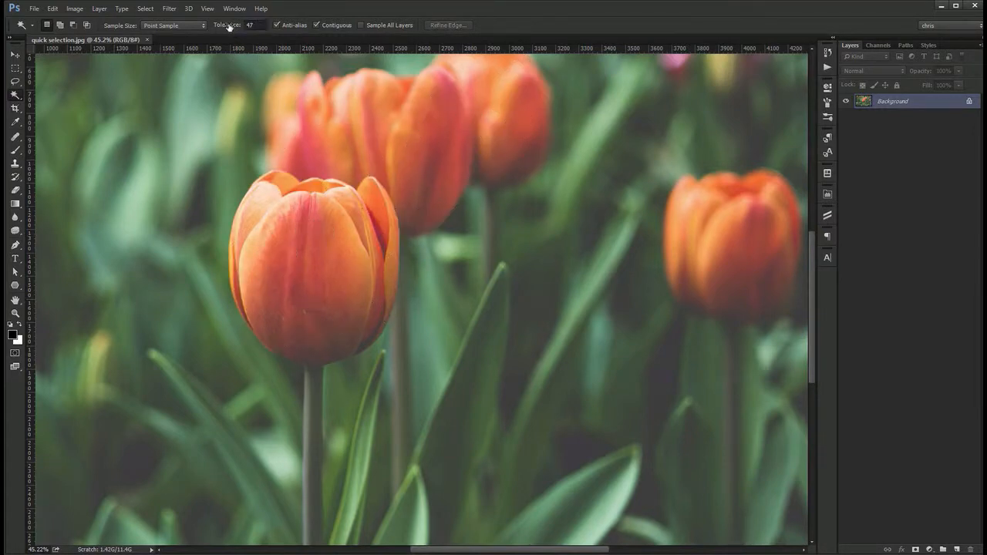
Lower the Magic Wand tolerance to 47 and sample the front tulip's middle and lower petal, deselecting each time
{"action": "left_click", "coordinate": [303, 286]}
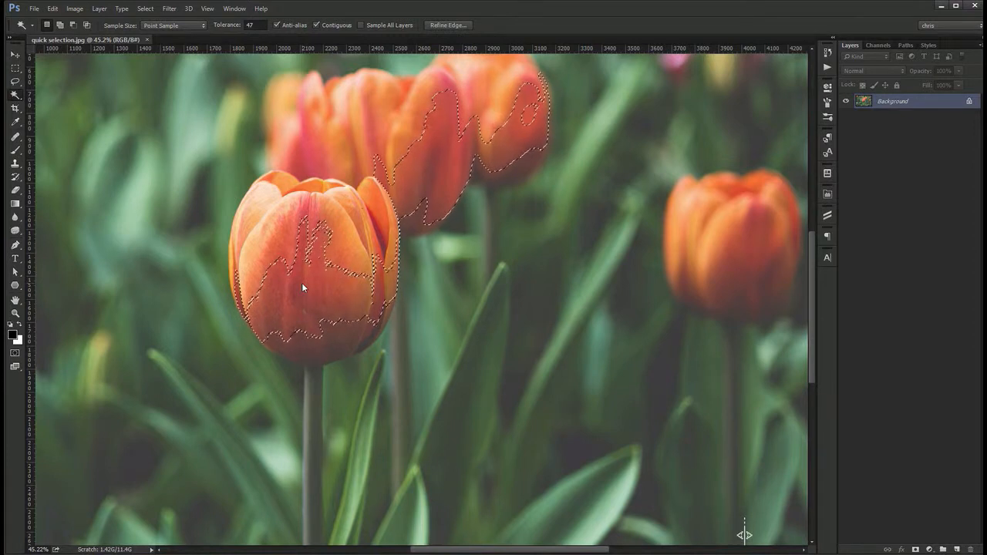
{"action": "key", "text": "ctrl+d"}
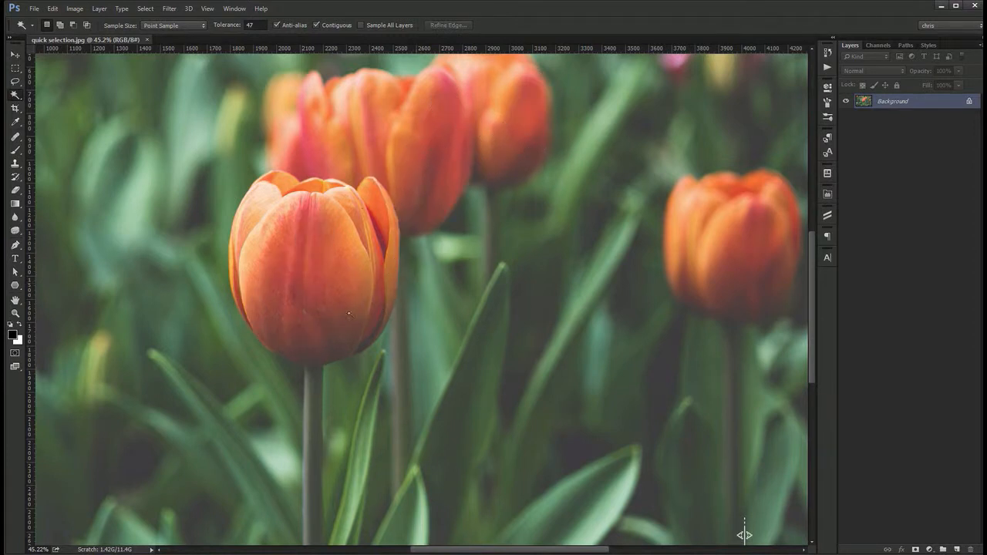
{"action": "left_click", "coordinate": [336, 333]}
{"action": "key", "text": "ctrl+d"}
Select the front tulip's upper petal with the Magic Wand, extend and reduce the selection by adding and subtracting petal areas, and deselect
{"action": "left_click", "coordinate": [280, 247]}
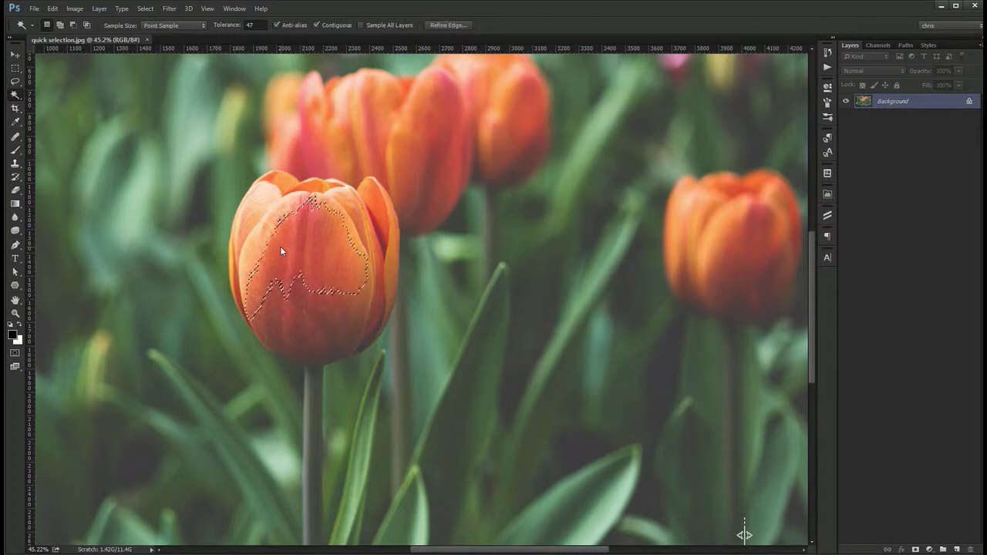
{"action": "left_click", "coordinate": [304, 307]}
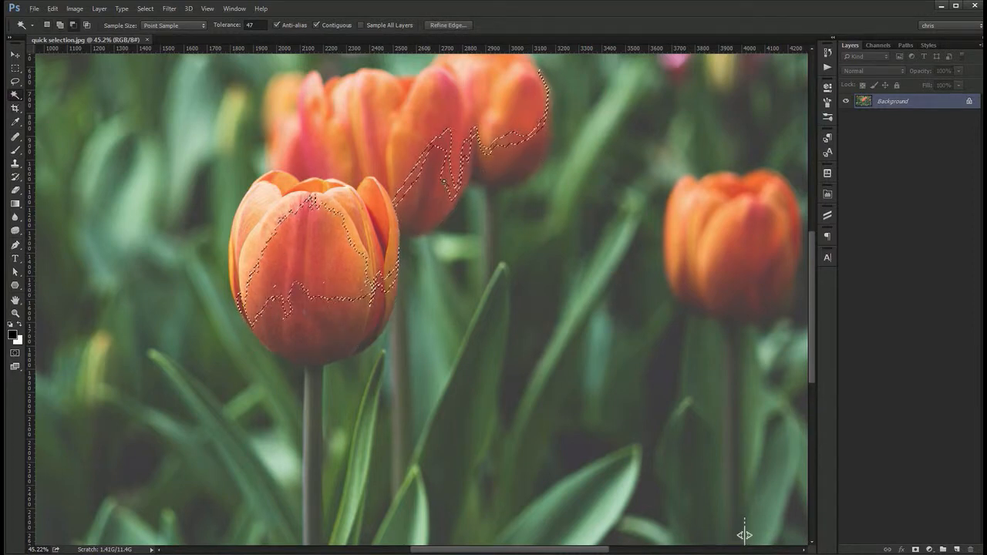
{"action": "key", "text": "ctrl+z"}
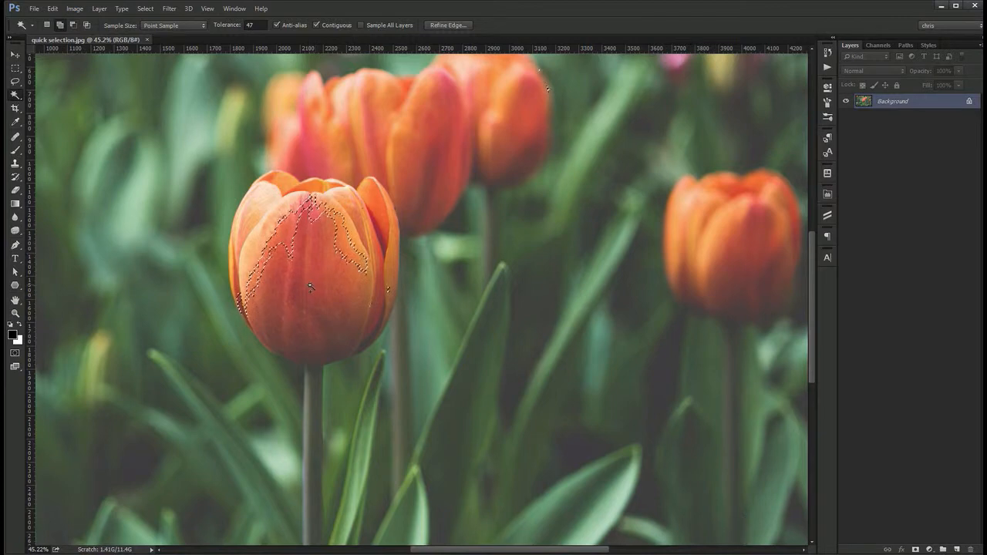
{"action": "key", "text": "ctrl+d"}
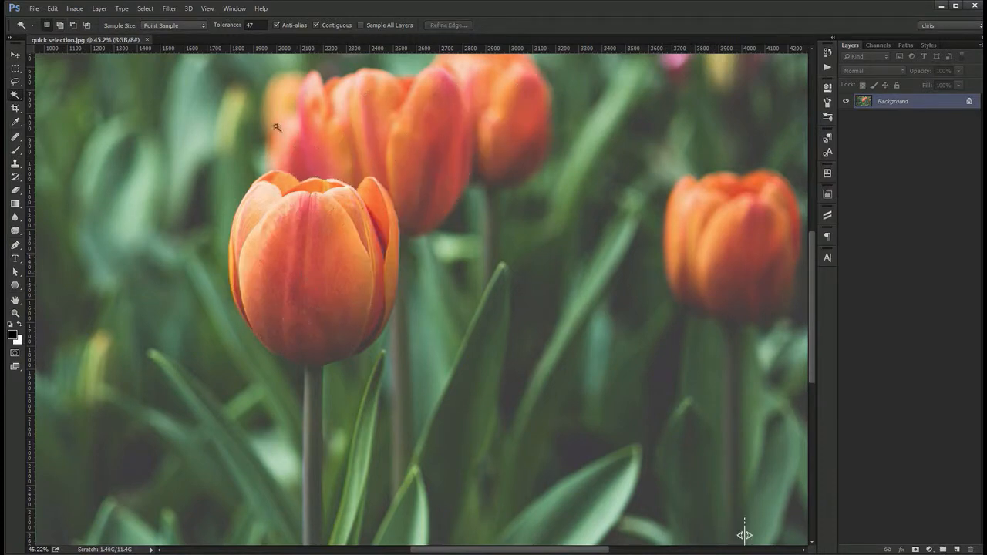
Try to select the front tulip with the Magic Wand at a tolerance of 35, adding a second area to the selection
{"action": "left_click_drag", "start_coordinate": [231, 28], "coordinate": [222, 30]}
{"action": "left_click", "coordinate": [315, 319]}
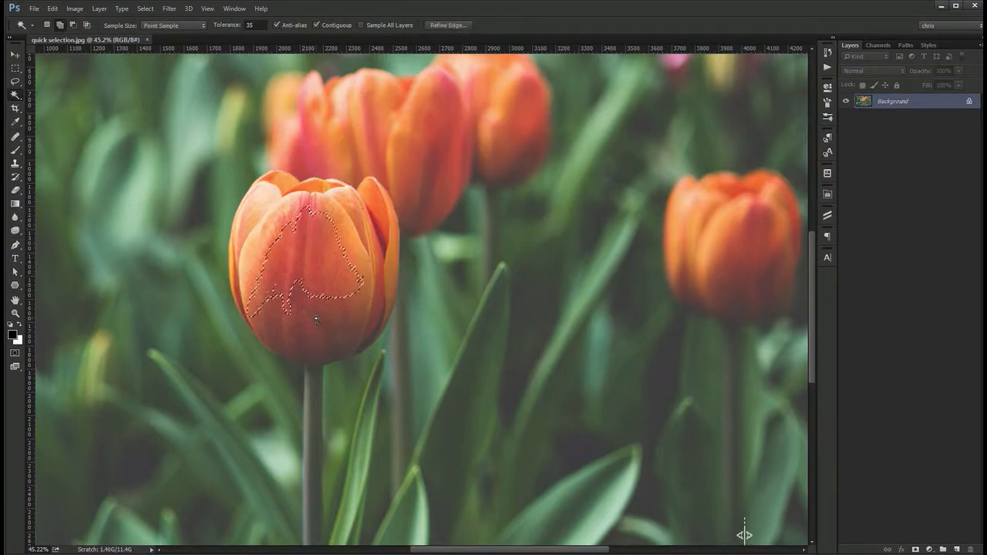
{"action": "left_click", "coordinate": [434, 213], "text": "shift"}
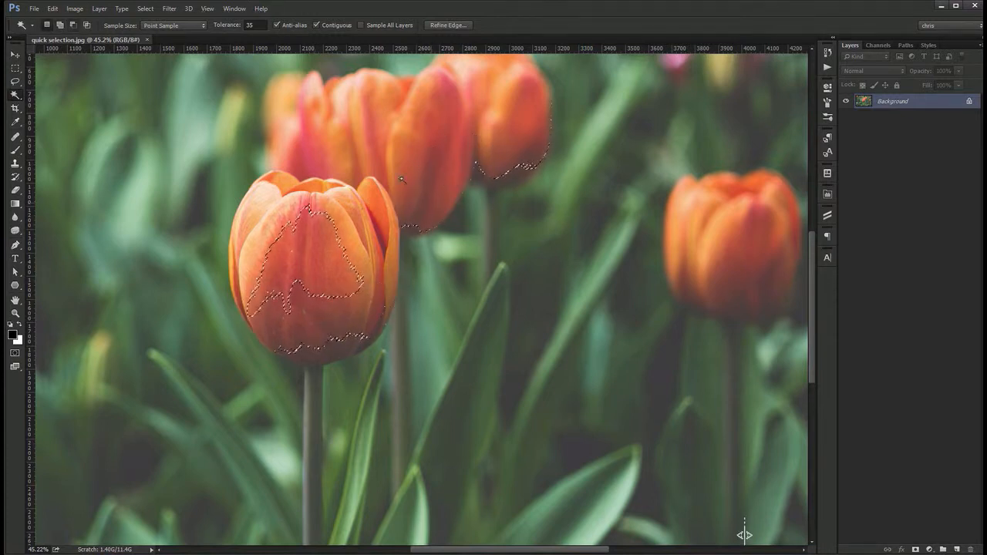
Try to add the front tulip's remaining petals to the selection at a tolerance of 26, and clear the selection
{"action": "left_click", "coordinate": [250, 26]}
{"action": "type", "text": "26"}
{"action": "key", "text": "Return"}
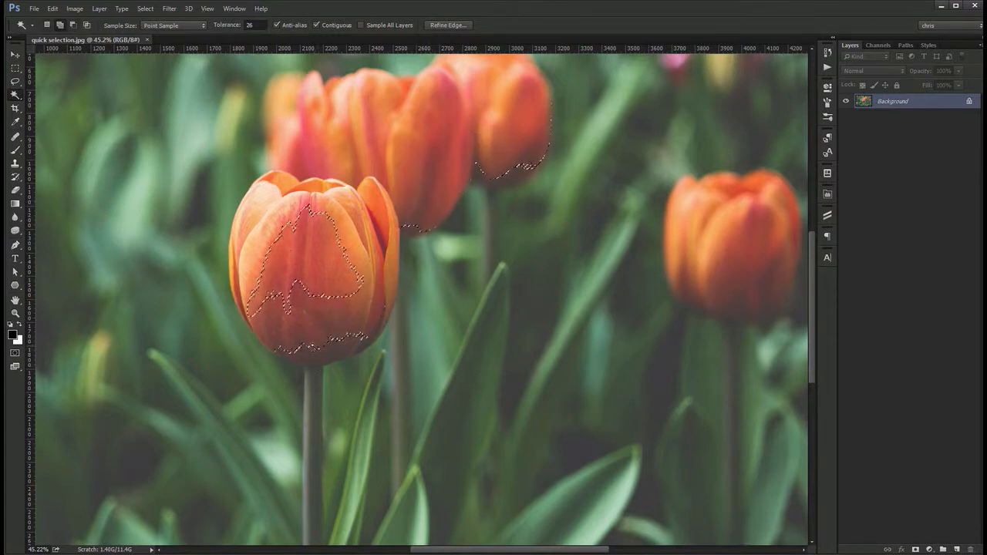
{"action": "left_click", "coordinate": [313, 371], "text": "shift"}
{"action": "left_click", "coordinate": [272, 249], "text": "shift"}
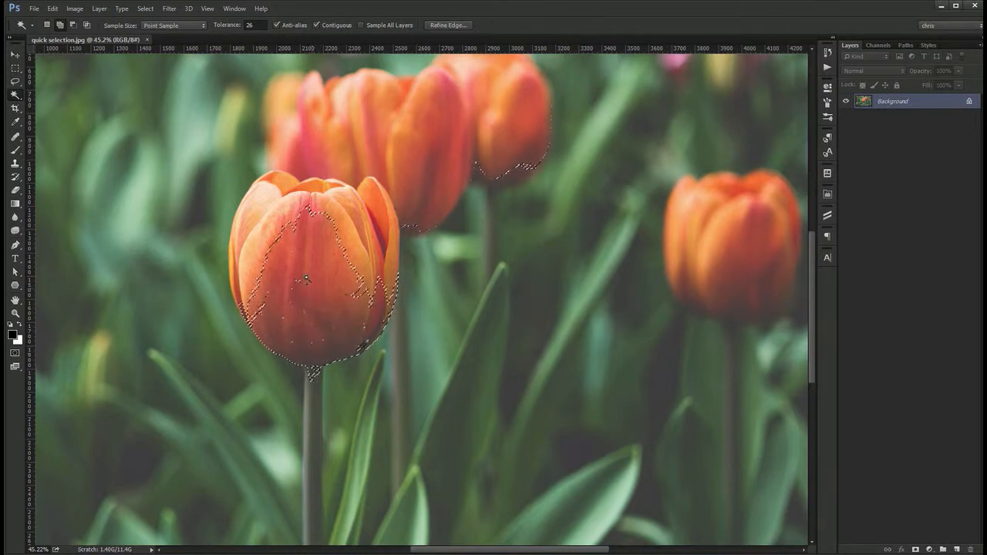
{"action": "left_click", "coordinate": [260, 232], "text": "shift"}
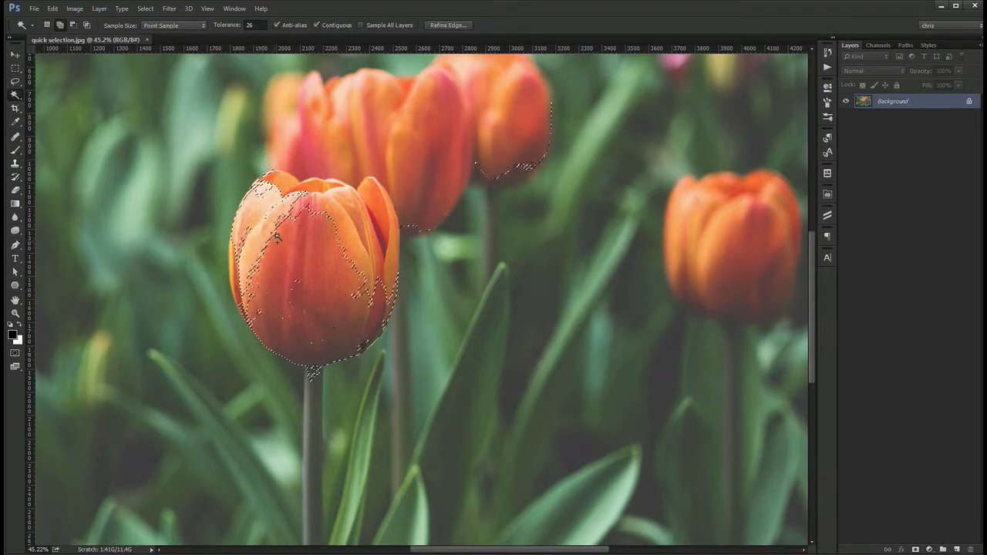
{"action": "left_click", "coordinate": [313, 225], "text": "shift"}
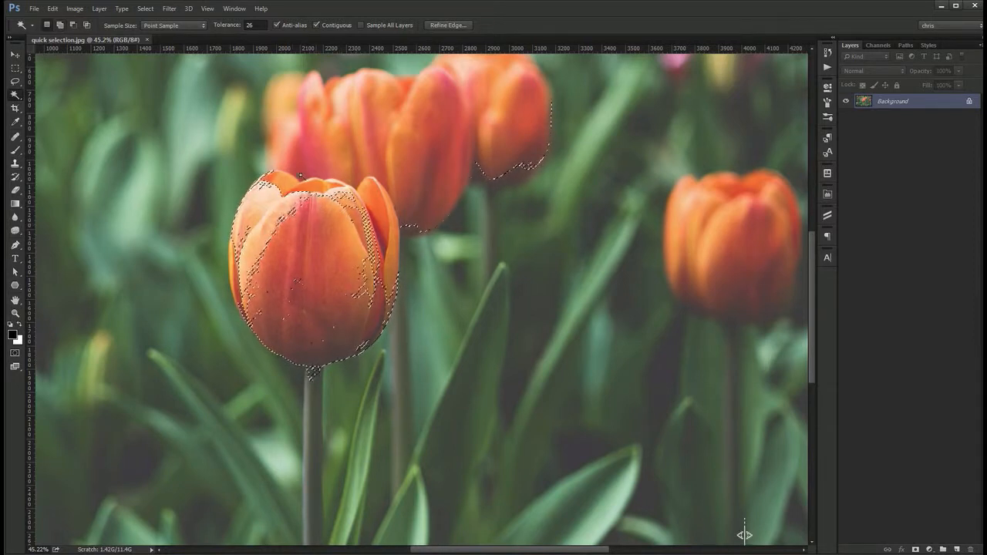
{"action": "key", "text": "ctrl+d"}
Try a tolerance of 77 on the front tulip, subtract the overlapping area, and clear the selection
{"action": "left_click_drag", "start_coordinate": [228, 30], "coordinate": [267, 28]}
{"action": "left_click", "coordinate": [396, 189]}
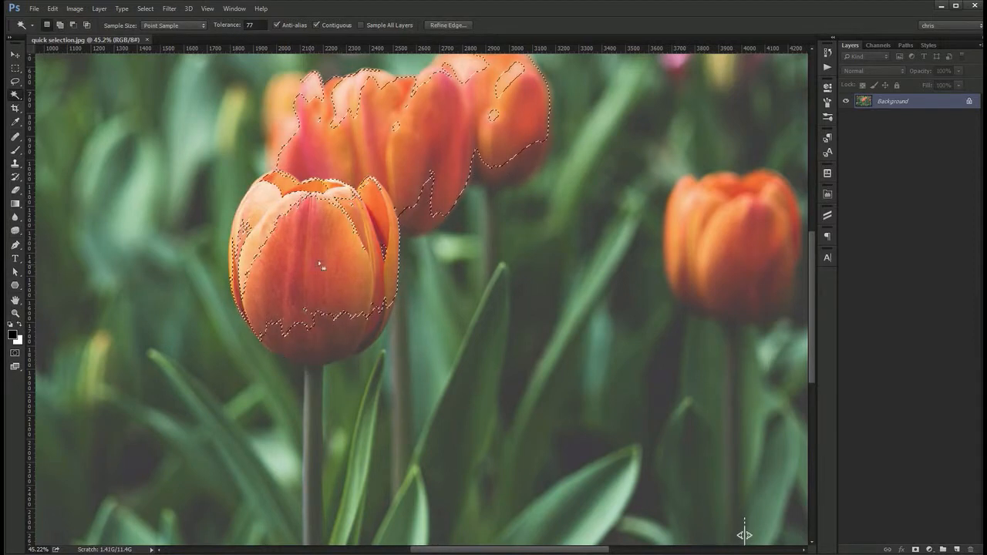
{"action": "left_click", "coordinate": [396, 187], "text": "alt"}
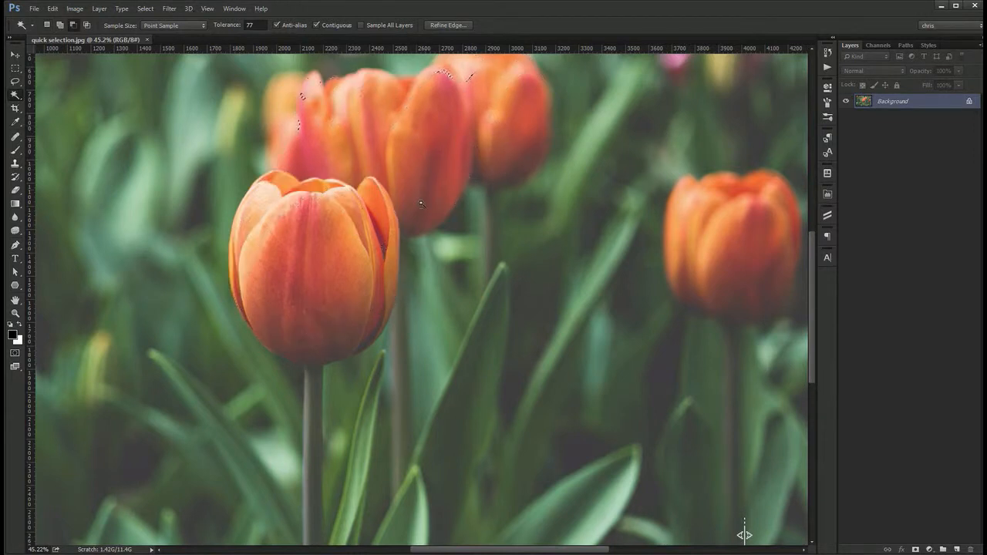
{"action": "key", "text": "ctrl+d"}
Try selecting the front tulip's central petal at a tolerance of 42, extend the selection to the tulip behind it, and deselect
{"action": "left_click", "coordinate": [228, 29]}
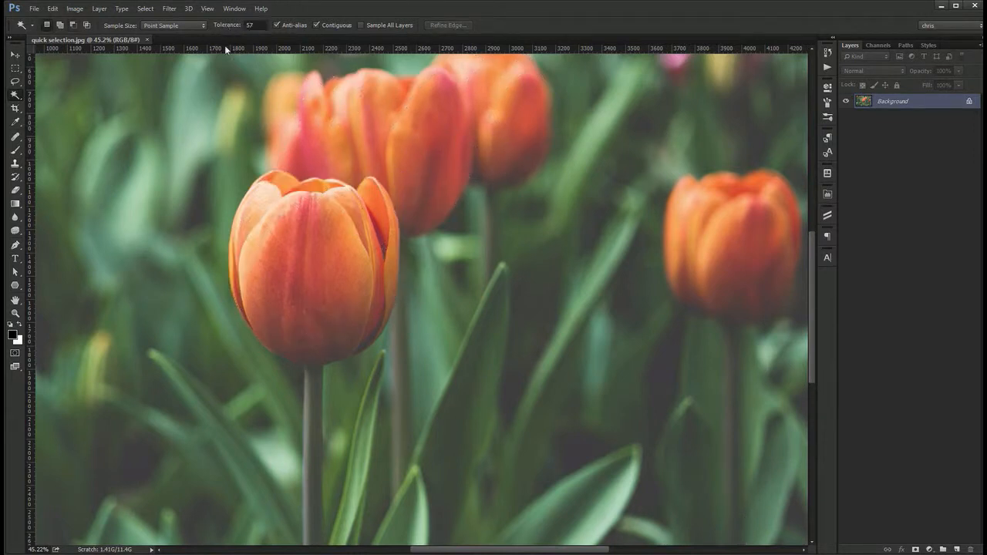
{"action": "left_click", "coordinate": [226, 30]}
{"action": "left_click", "coordinate": [317, 247]}
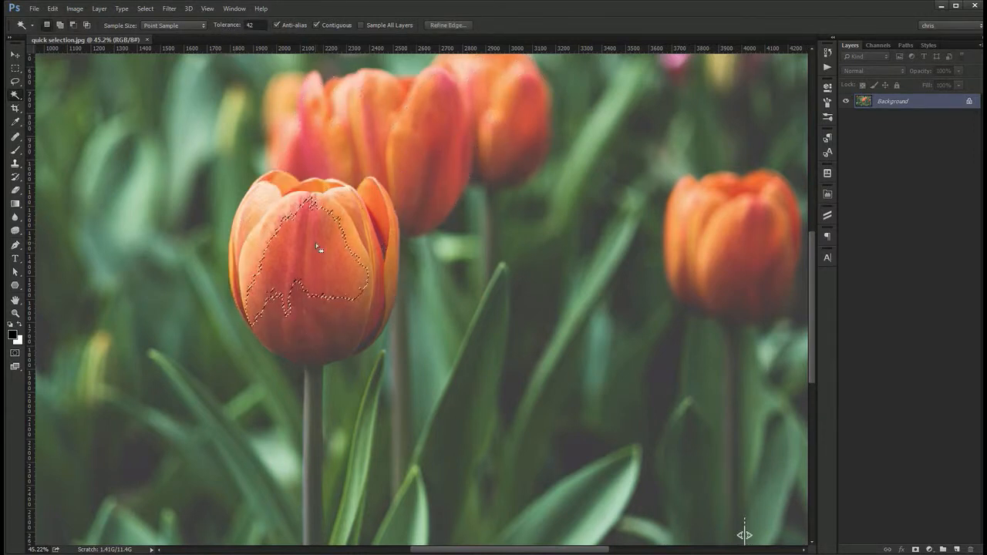
{"action": "left_click", "coordinate": [448, 212], "text": "shift"}
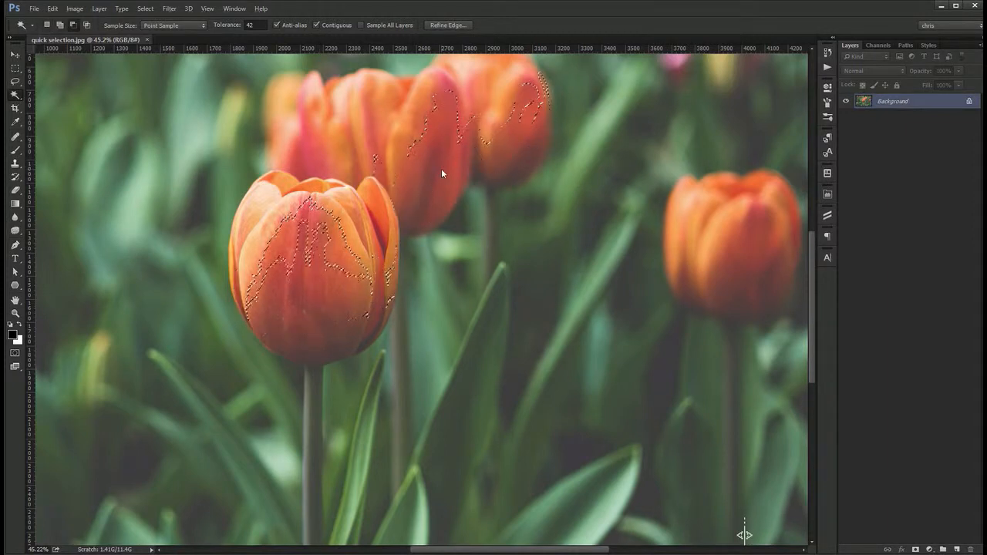
{"action": "key", "text": "ctrl+d"}
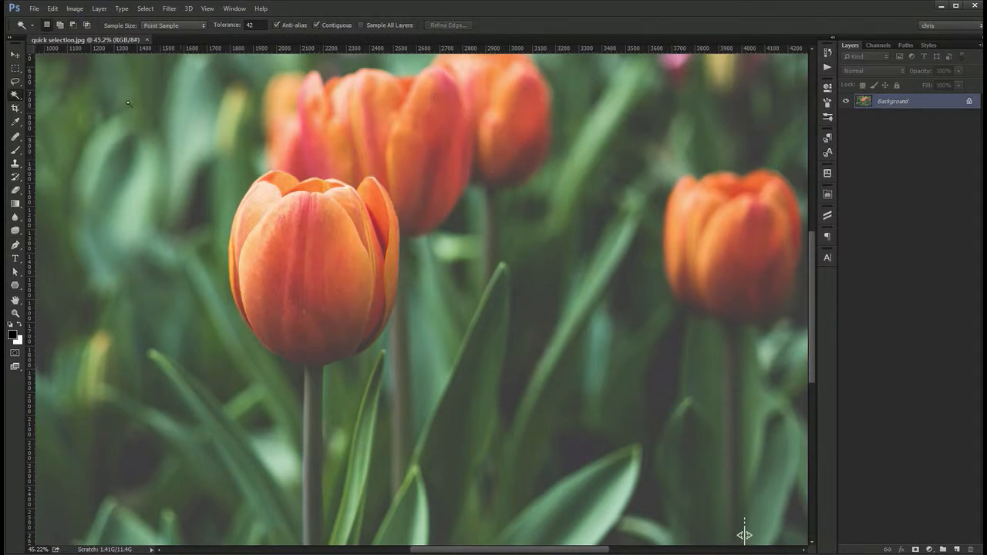
Try the Quick Selection tool on the front tulip's bloom and stem, and clear the selection
{"action": "right_click", "coordinate": [16, 97]}
{"action": "left_click", "coordinate": [65, 94]}
{"action": "mouse_move", "coordinate": [319, 274]}
{"action": "left_mouse_down"}
{"action": "mouse_move", "coordinate": [342, 271]}
{"action": "mouse_move", "coordinate": [326, 252]}
{"action": "mouse_move", "coordinate": [309, 532]}
{"action": "left_mouse_up"}
{"action": "scroll", "coordinate": [323, 331], "scroll_direction": "down", "scroll_amount": 1}
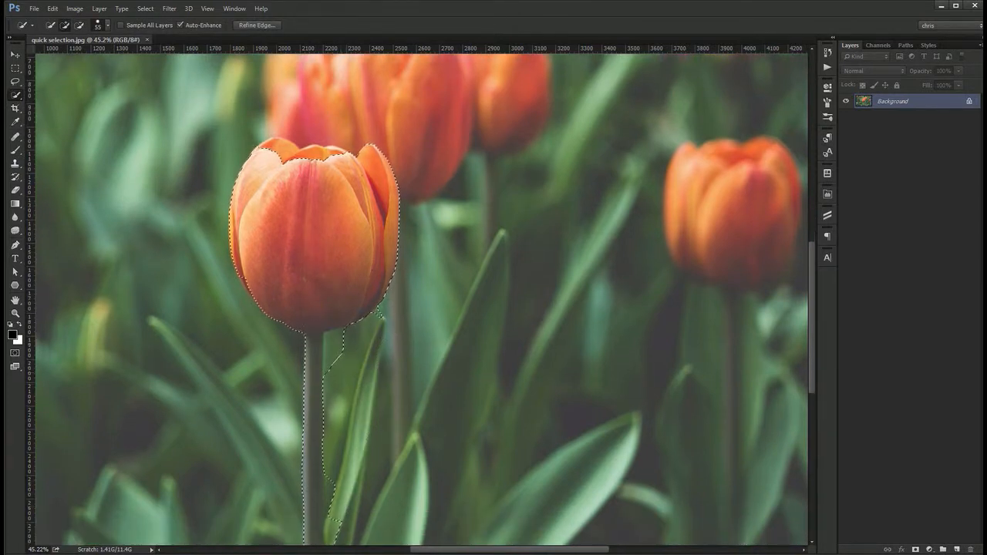
{"action": "key", "text": "ctrl+d"}
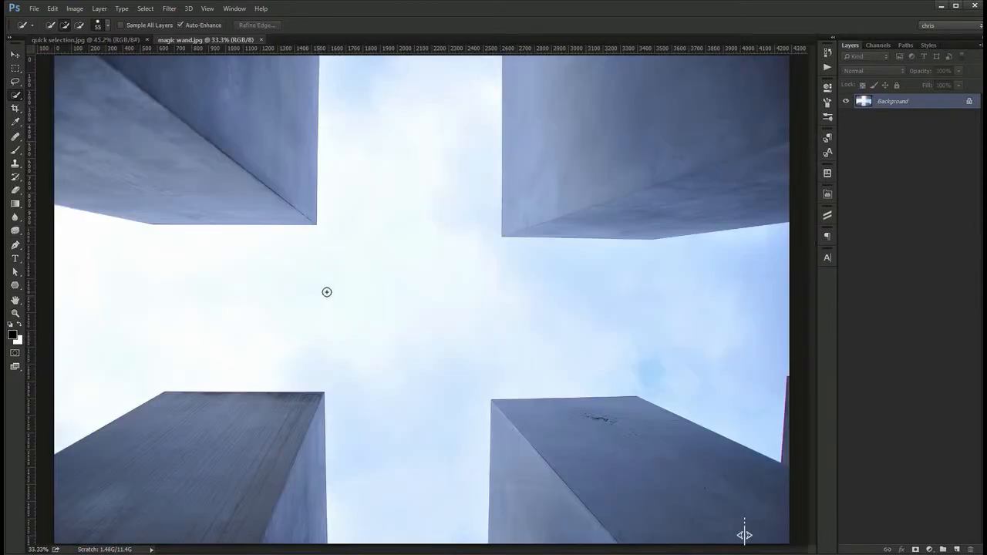
Switch back to the Magic Wand, sample the bright sky between the buildings at a tolerance of 42, and deselect
{"action": "key", "text": "shift+w"}
{"action": "left_click", "coordinate": [363, 293]}
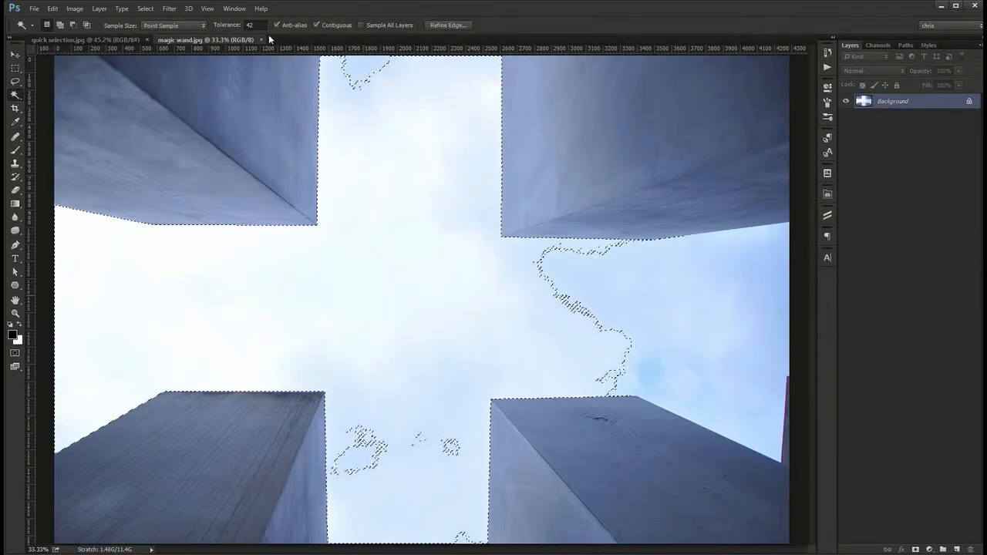
{"action": "key", "text": "ctrl+d"}
Try a tolerance of 80 on the lower-left building and on the sky, and clear the selection
{"action": "left_click_drag", "start_coordinate": [232, 26], "coordinate": [262, 26]}
{"action": "left_click", "coordinate": [265, 457]}
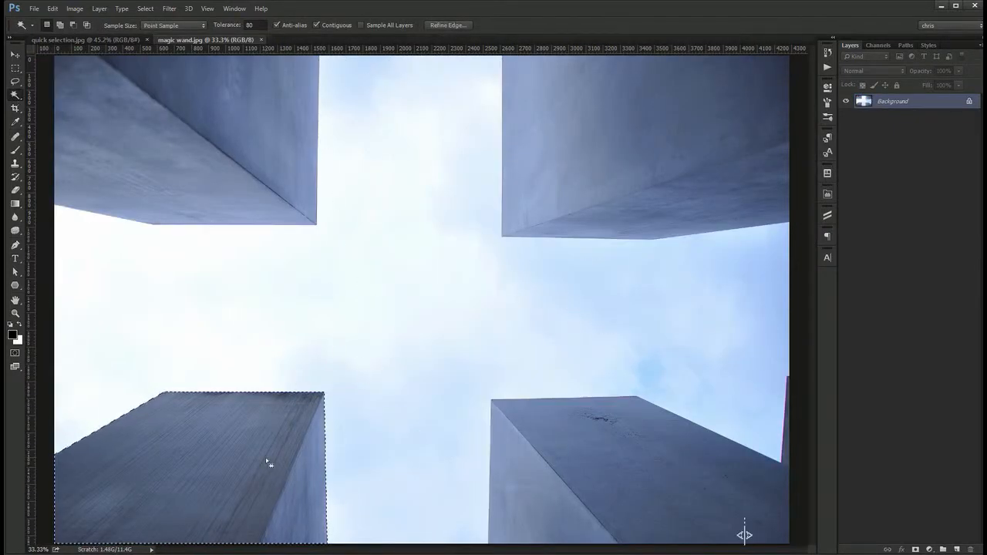
{"action": "left_click", "coordinate": [409, 319]}
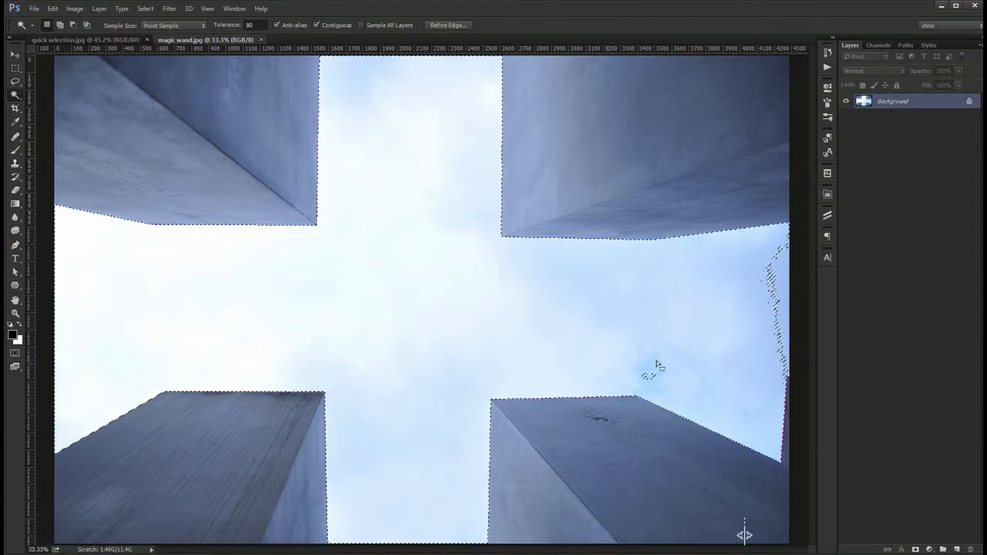
{"action": "key", "text": "ctrl+d"}
Try selecting the blue part of the sky with the Magic Wand at a tolerance of 91
{"action": "left_click_drag", "start_coordinate": [231, 25], "coordinate": [249, 26]}
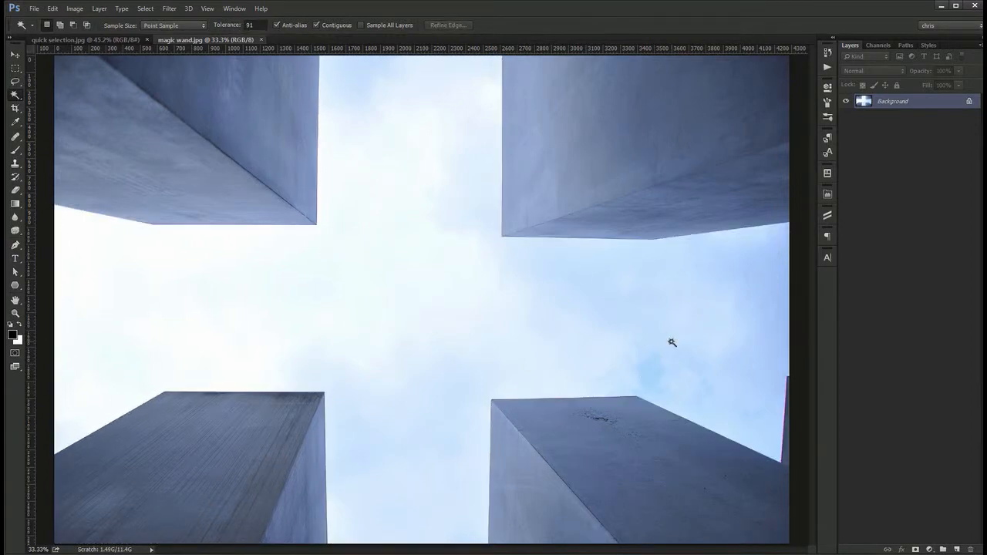
{"action": "left_click", "coordinate": [670, 343]}
{"action": "key", "text": "ctrl+minus"}
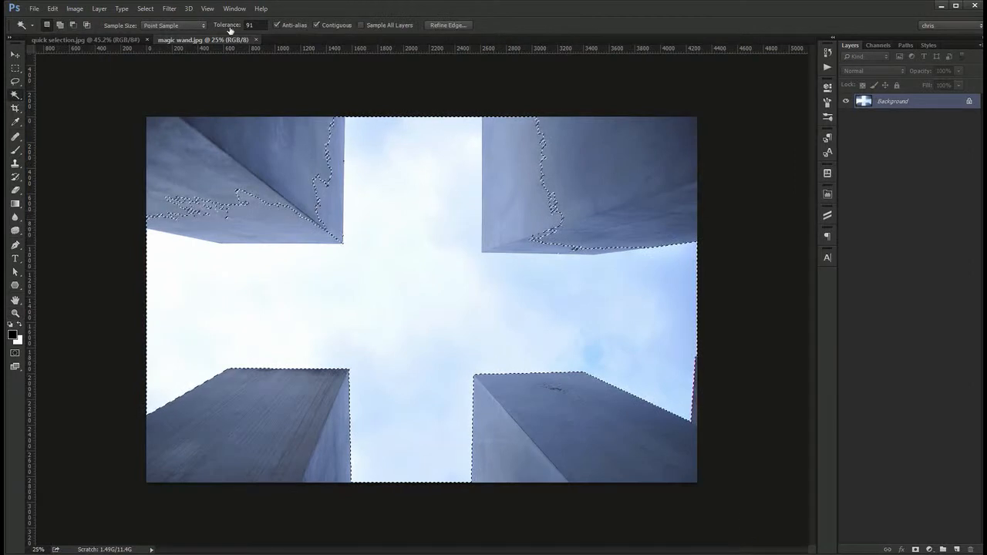
Lower the Magic Wand tolerance to 64, test it by selecting the sky with its remaining blue patches, and deselect
{"action": "left_click_drag", "start_coordinate": [229, 29], "coordinate": [192, 29]}
{"action": "left_click", "coordinate": [463, 292]}
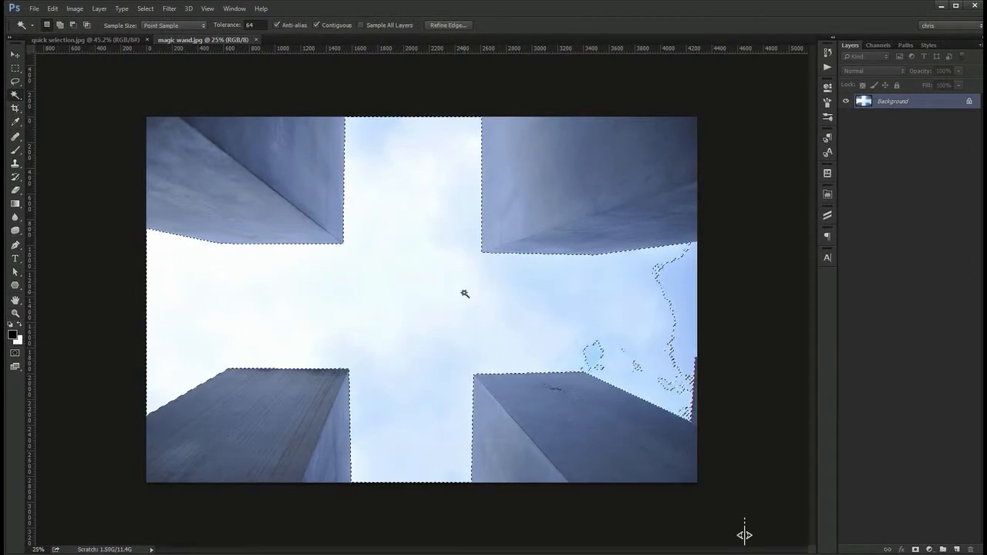
{"action": "left_click", "coordinate": [595, 352], "text": "shift"}
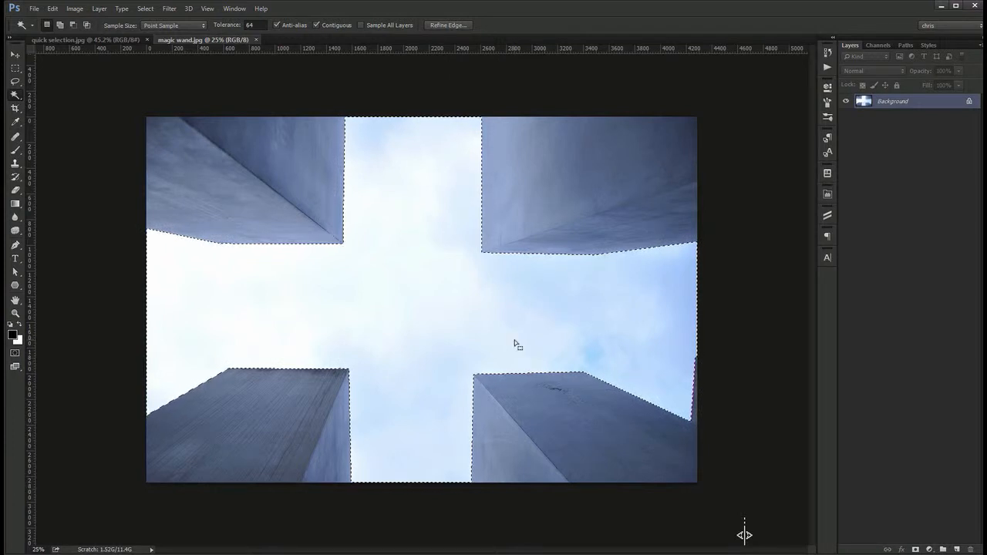
{"action": "key", "text": "ctrl+d"}
Try selecting the lower-left building and, separately, the lower-right building with the Magic Wand
{"action": "left_click", "coordinate": [259, 426]}
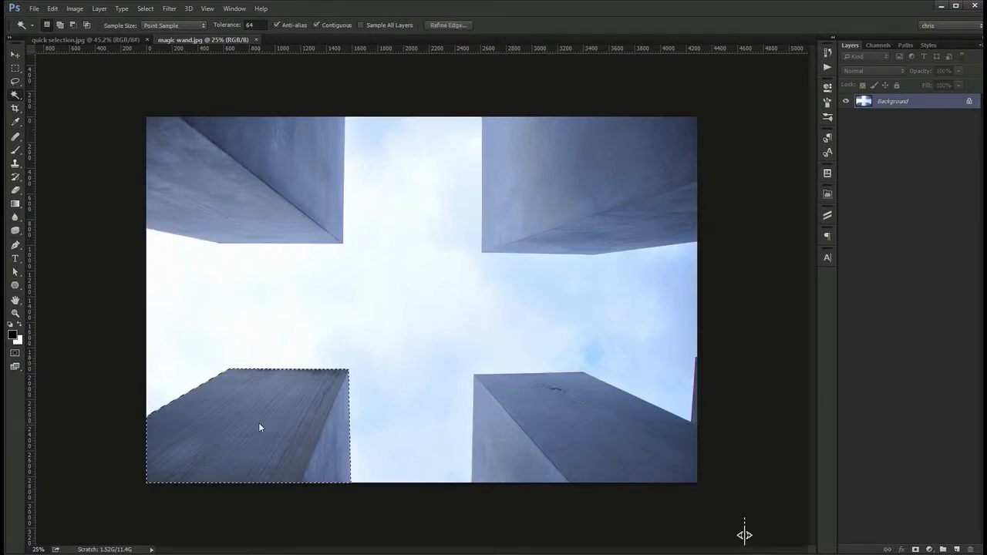
{"action": "key", "text": "ctrl+d"}
{"action": "left_click", "coordinate": [536, 437]}
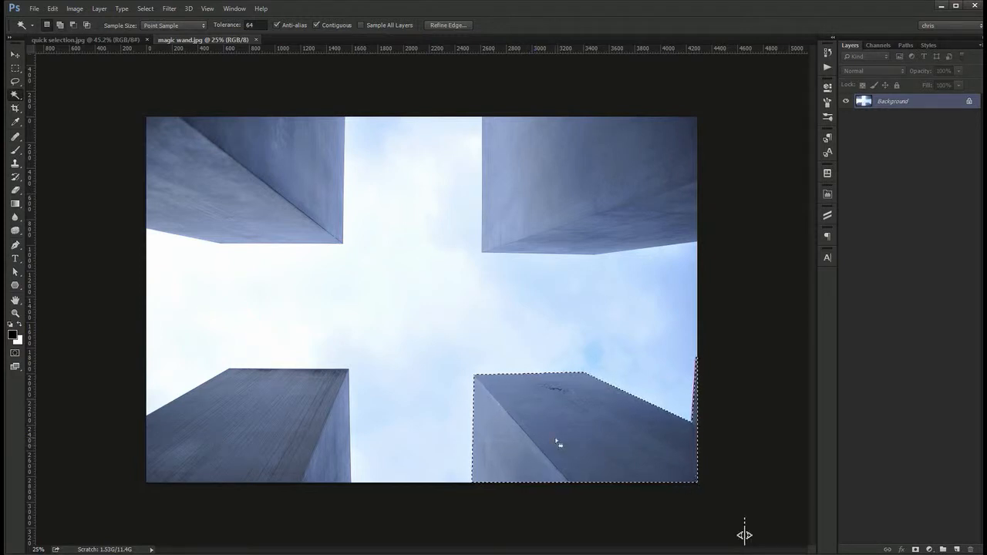
Select the entire sky with the Magic Wand, including the remaining blue patches, and copy it to a new layer
{"action": "key", "text": "ctrl+d"}
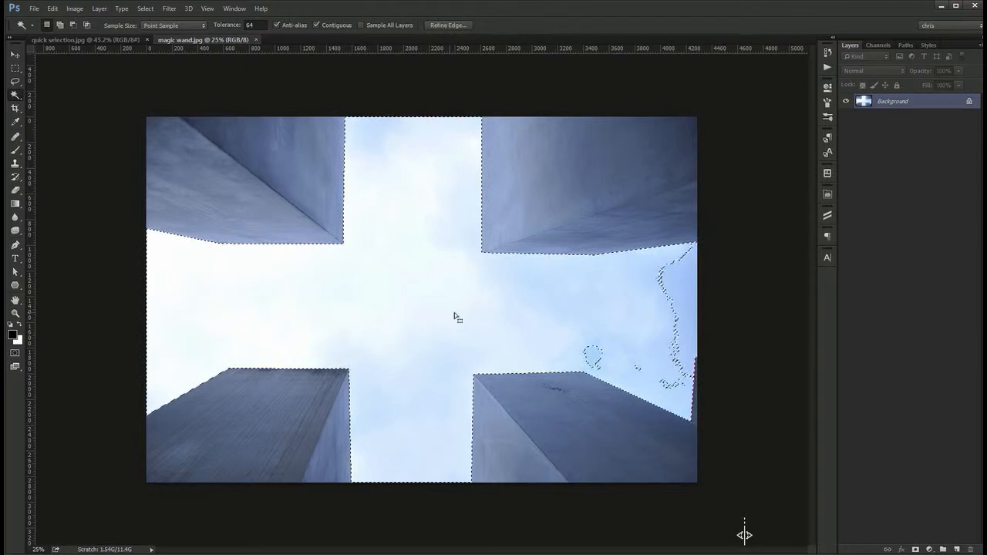
{"action": "left_click", "coordinate": [584, 355], "text": "shift"}
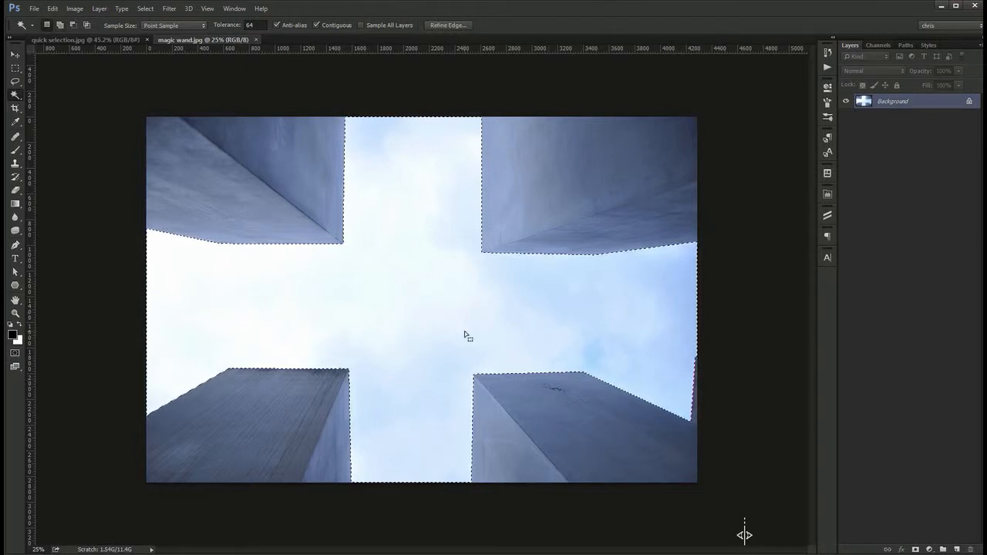
{"action": "key", "text": "ctrl+j"}
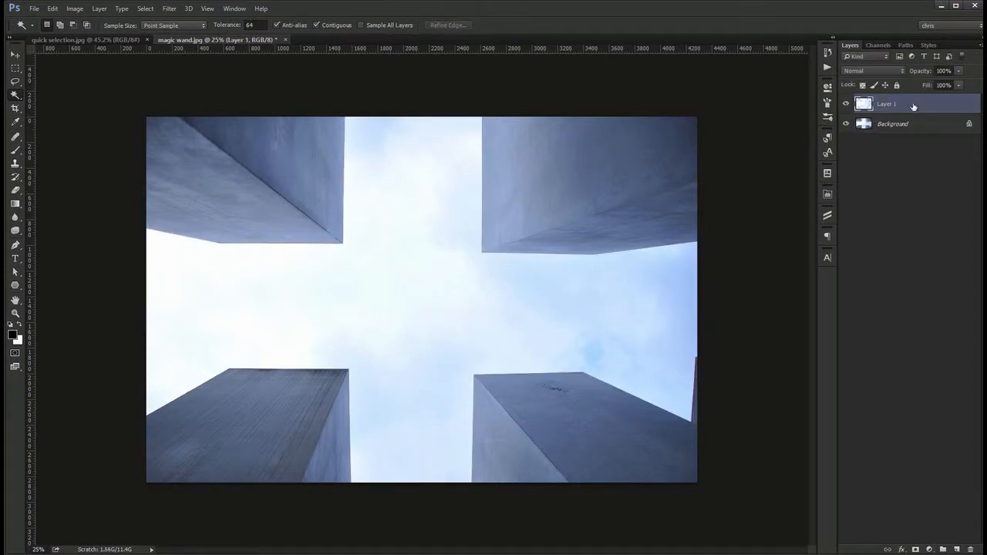
Add a Color Overlay to the copied sky layer with Multiply blending and 37% opacity
{"action": "double_click", "coordinate": [900, 107]}
{"action": "left_click", "coordinate": [605, 341]}
{"action": "left_click", "coordinate": [743, 257]}
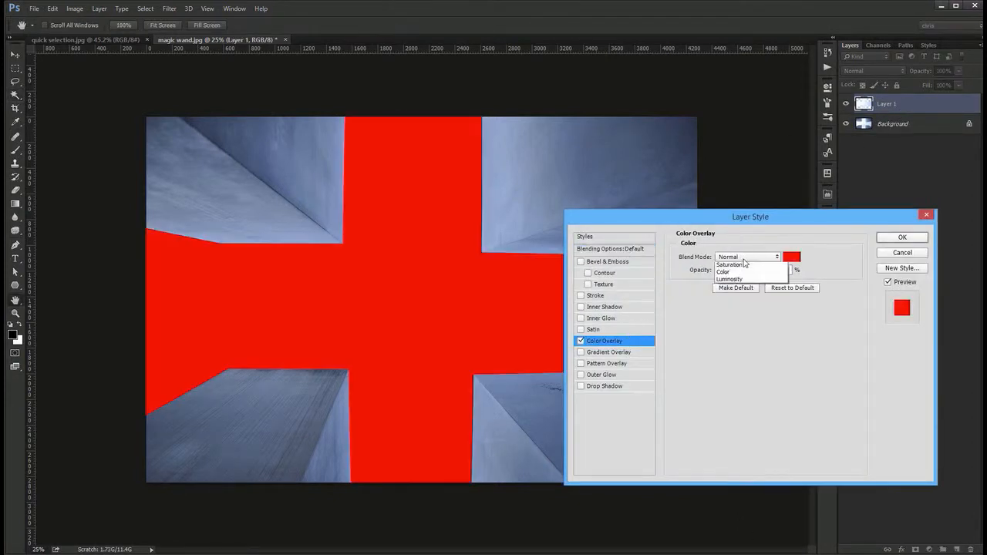
{"action": "left_click", "coordinate": [744, 268]}
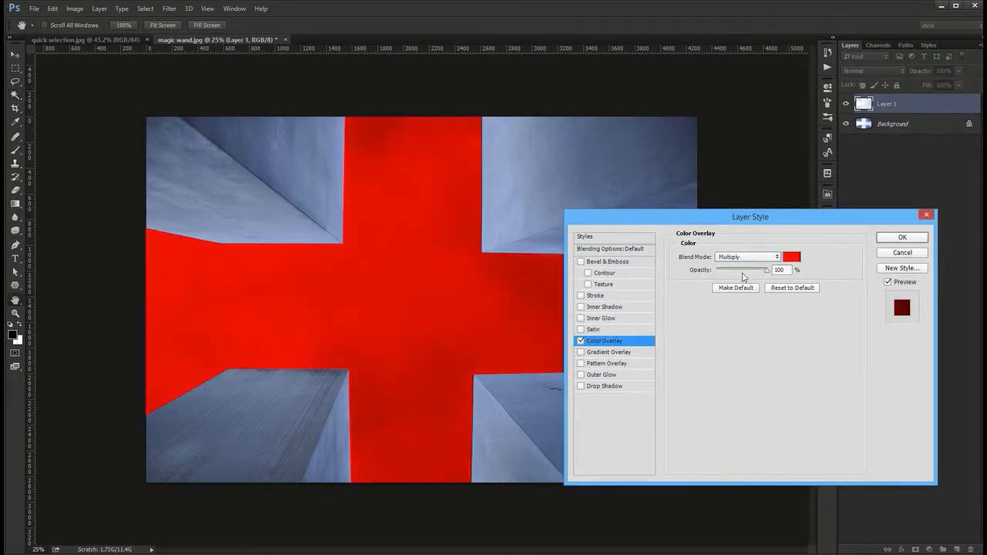
{"action": "left_click_drag", "start_coordinate": [743, 271], "coordinate": [735, 272]}
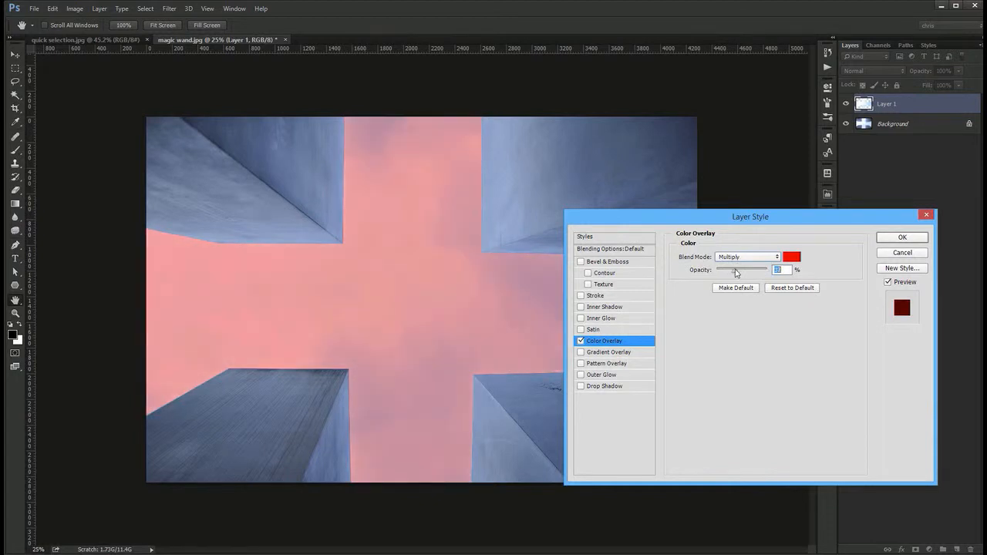
Set the overlay colour to yellow #d6ca41 and apply the layer style to the sky layer
{"action": "left_click", "coordinate": [791, 256]}
{"action": "left_click", "coordinate": [724, 266]}
{"action": "left_click_drag", "start_coordinate": [676, 227], "coordinate": [657, 213]}
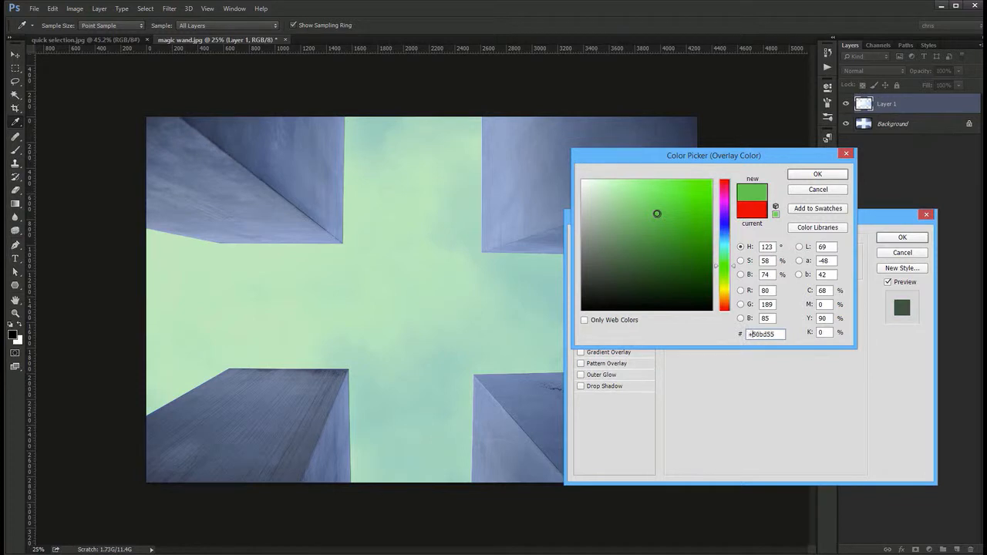
{"action": "double_click", "coordinate": [749, 334]}
{"action": "type", "text": "1f0349"}
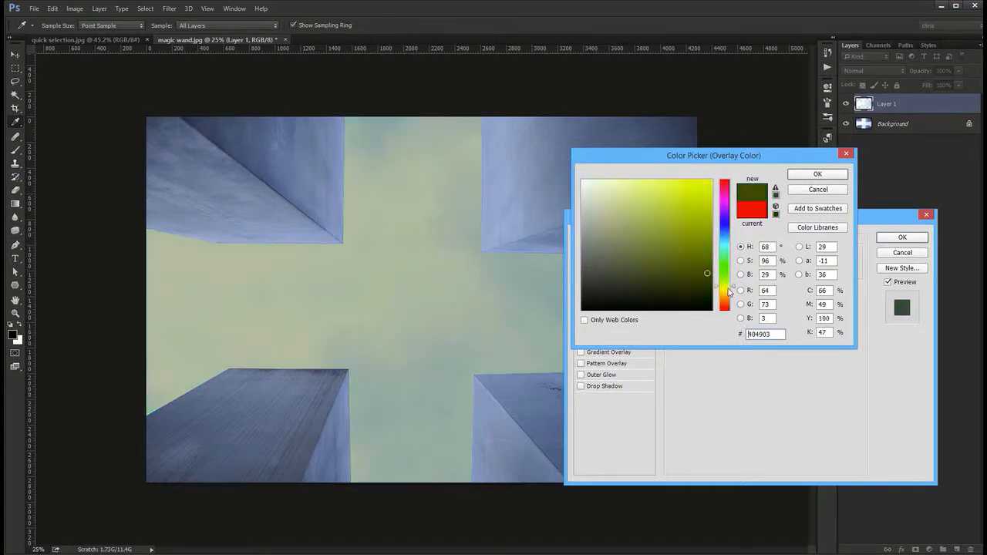
{"action": "left_click_drag", "start_coordinate": [697, 213], "coordinate": [699, 209]}
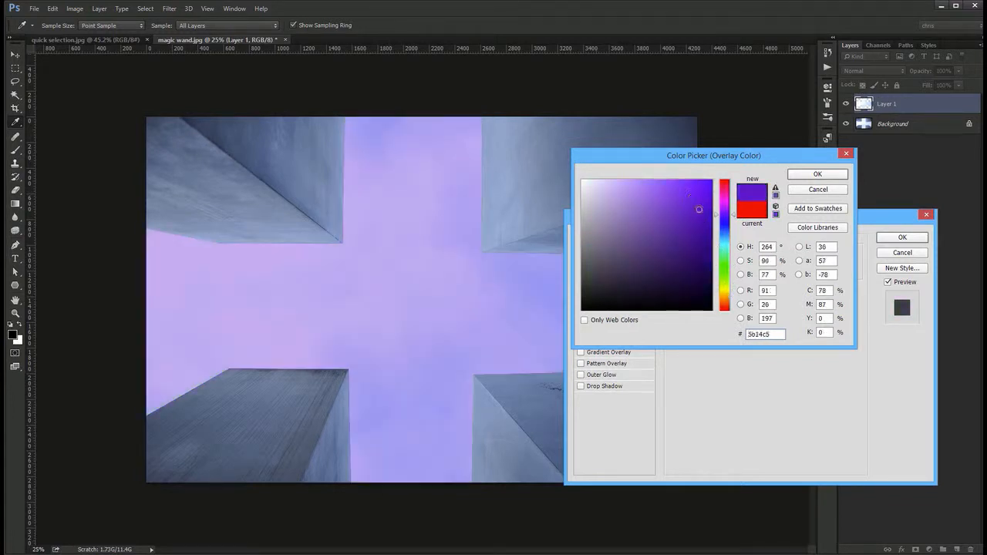
{"action": "left_click", "coordinate": [727, 293]}
{"action": "left_click", "coordinate": [667, 197]}
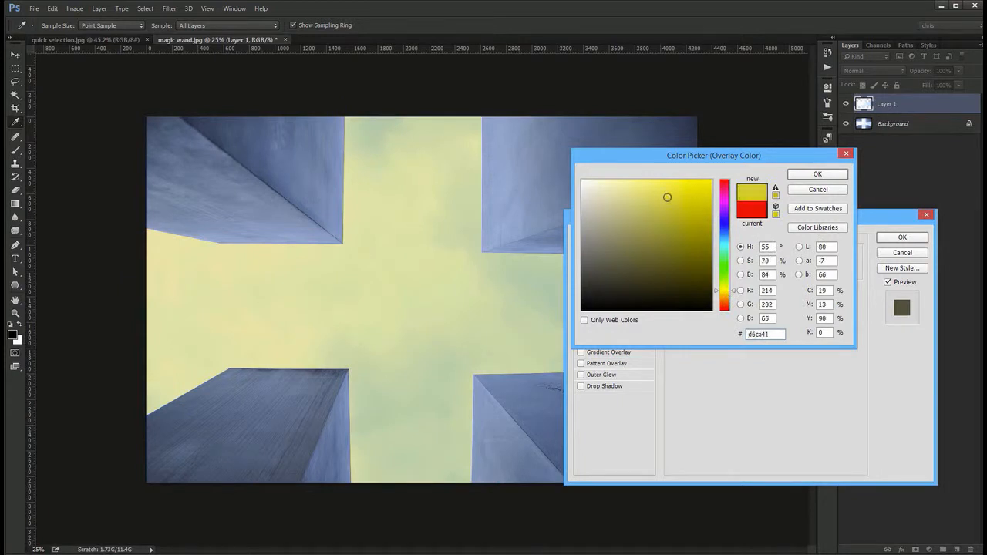
{"action": "key", "text": "Return"}
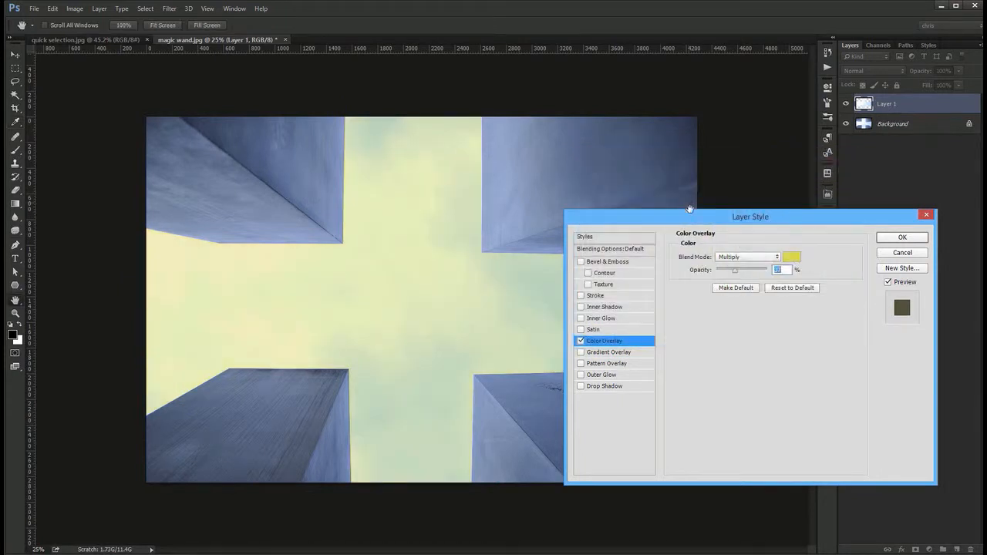
{"action": "left_click", "coordinate": [917, 238]}
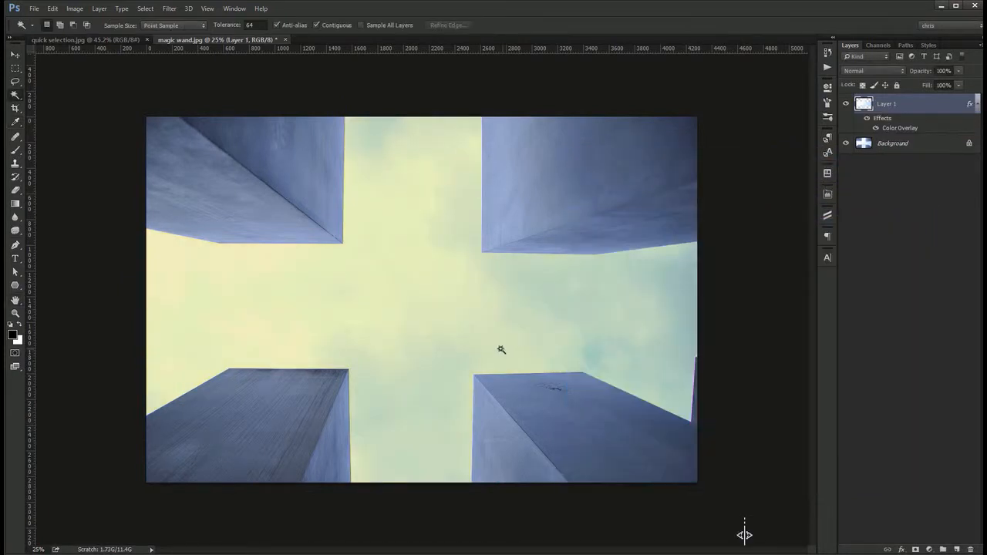
Delete the copied sky layer together with its colour overlay
{"action": "key", "text": "Delete"}
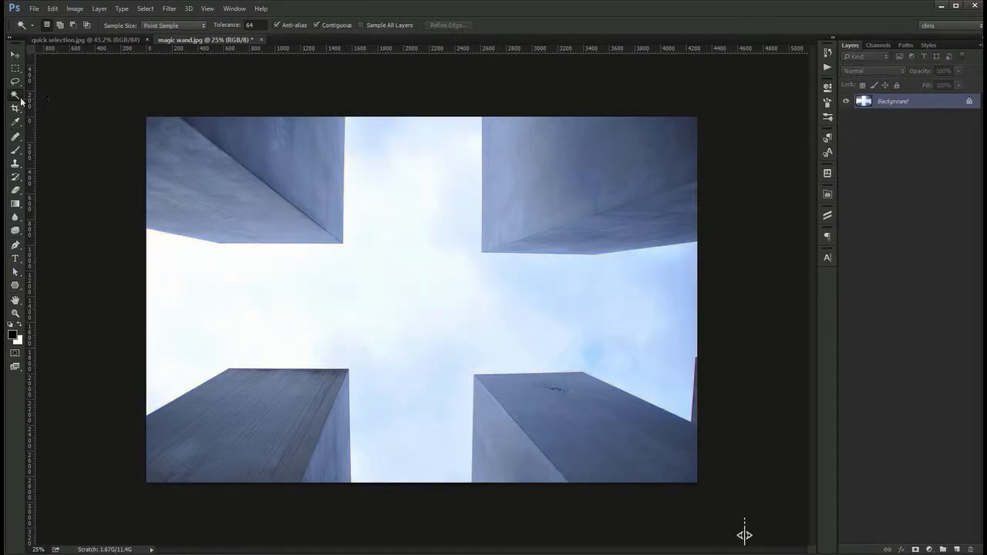
Try a rectangular marquee across the sky, and compare it with a Magic Wand selection of the sky at tolerance 64, leaving nothing selected
{"action": "left_click", "coordinate": [17, 70]}
{"action": "left_click", "coordinate": [34, 71]}
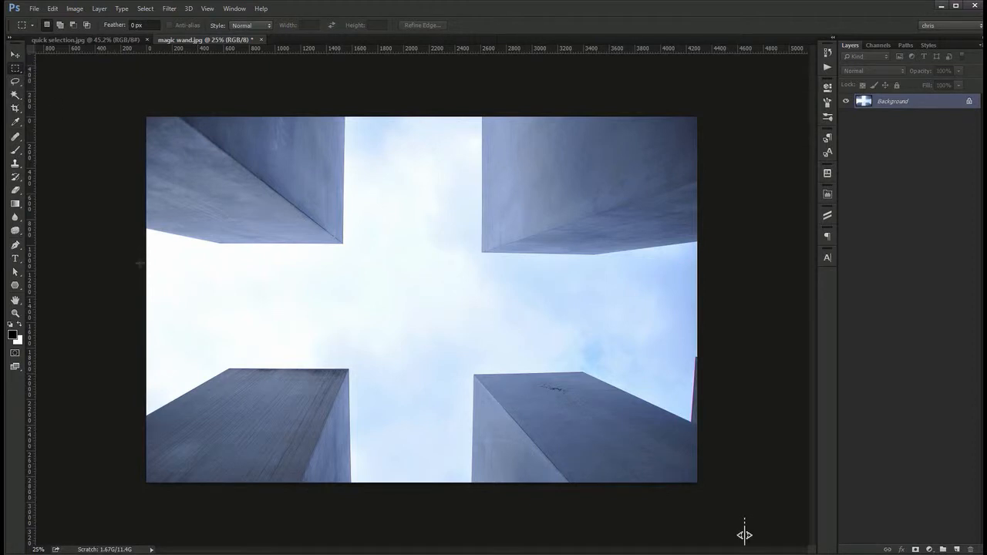
{"action": "left_click_drag", "start_coordinate": [145, 253], "coordinate": [725, 353]}
{"action": "left_click", "coordinate": [422, 312]}
{"action": "key", "text": "w"}
{"action": "left_click", "coordinate": [422, 320]}
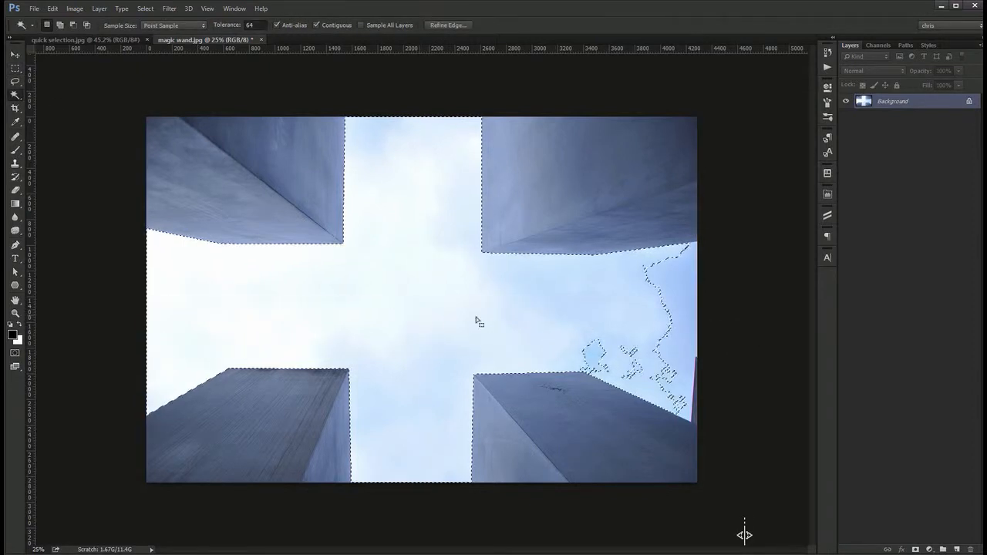
{"action": "key", "text": "ctrl+d"}
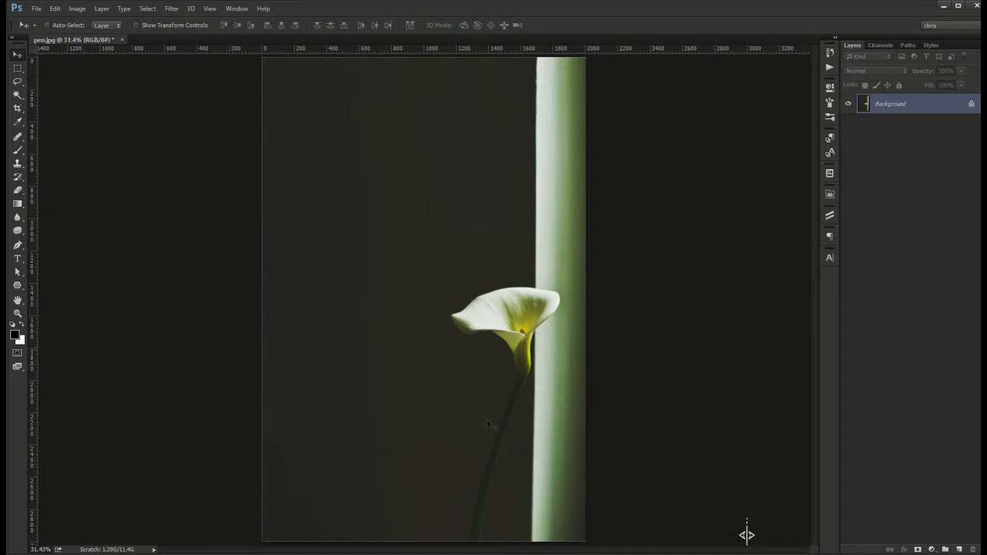
Add a Brightness/Contrast adjustment layer above the lily photo with brightness set to 150
{"action": "left_click", "coordinate": [932, 550]}
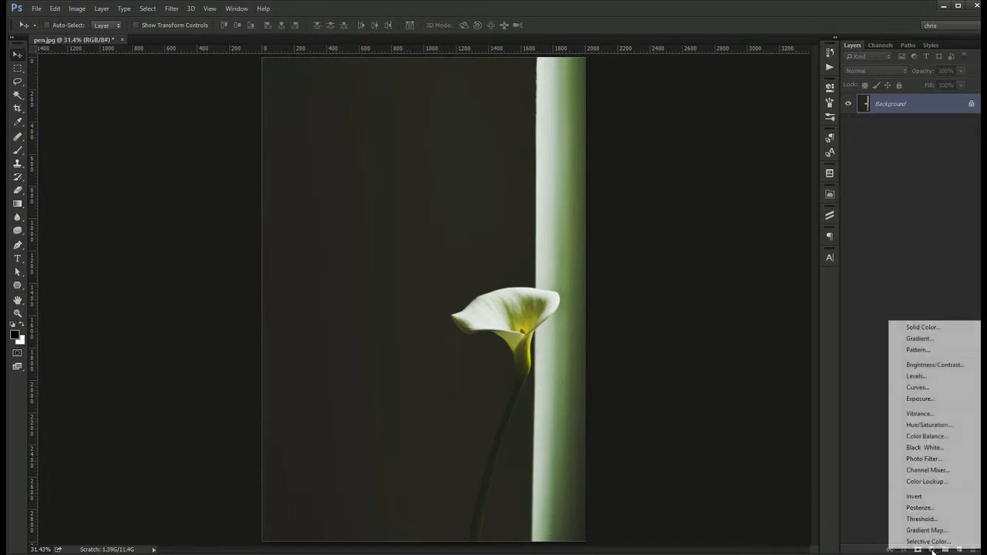
{"action": "left_click", "coordinate": [935, 365]}
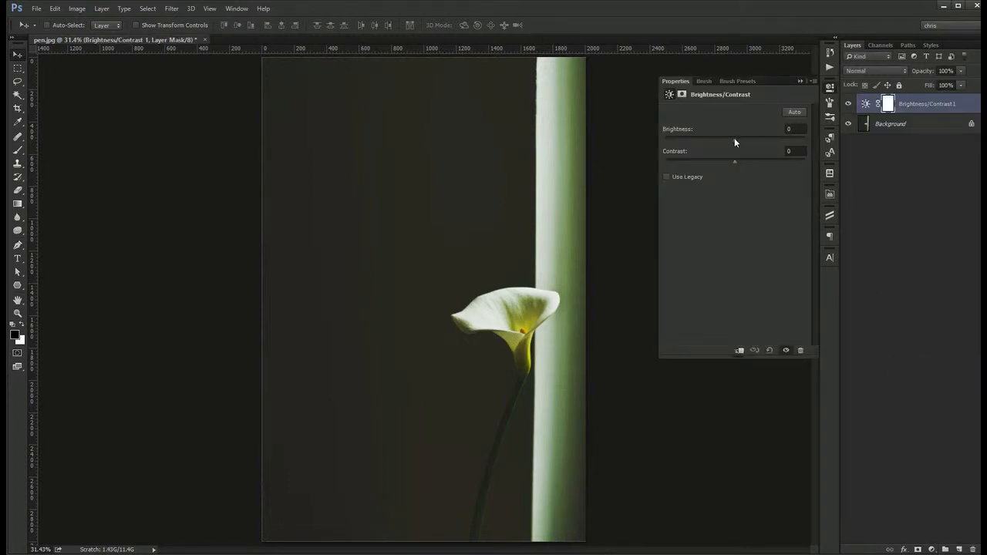
{"action": "left_click_drag", "start_coordinate": [734, 139], "coordinate": [819, 141]}
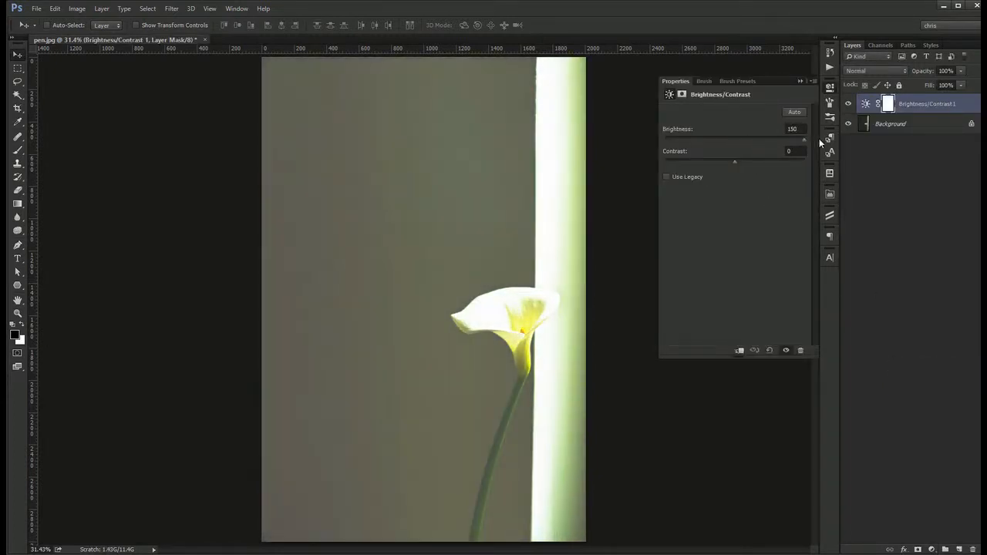
{"action": "left_click", "coordinate": [829, 91]}
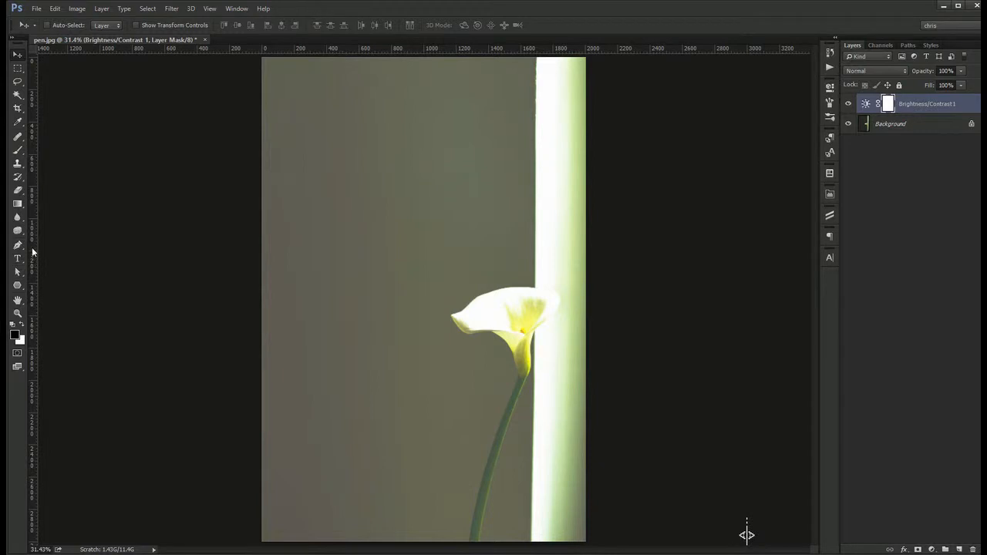
Set up the Pen tool to draw in Path mode
{"action": "left_click_drag", "start_coordinate": [18, 245], "coordinate": [53, 246]}
{"action": "left_click", "coordinate": [68, 25]}
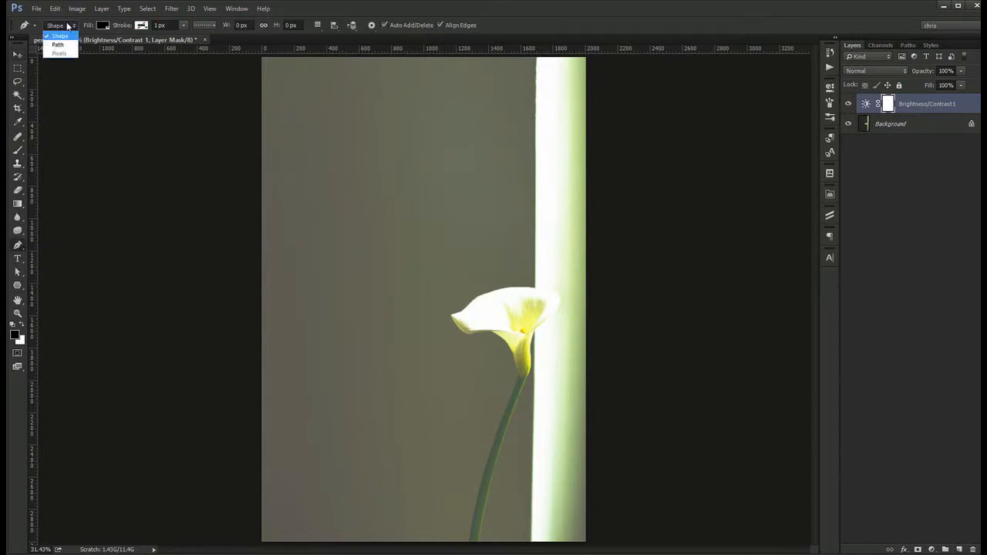
{"action": "left_click", "coordinate": [57, 45]}
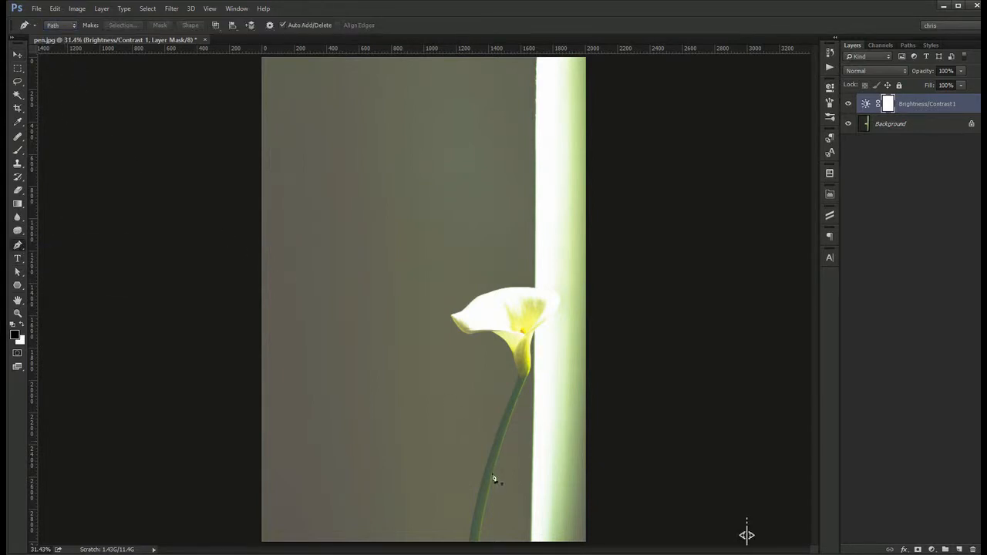
Start a path at the base of the stem's left edge and add a curved anchor point farther up that edge
{"action": "key", "text": "z"}
{"action": "left_click_drag", "start_coordinate": [517, 529], "coordinate": [369, 454]}
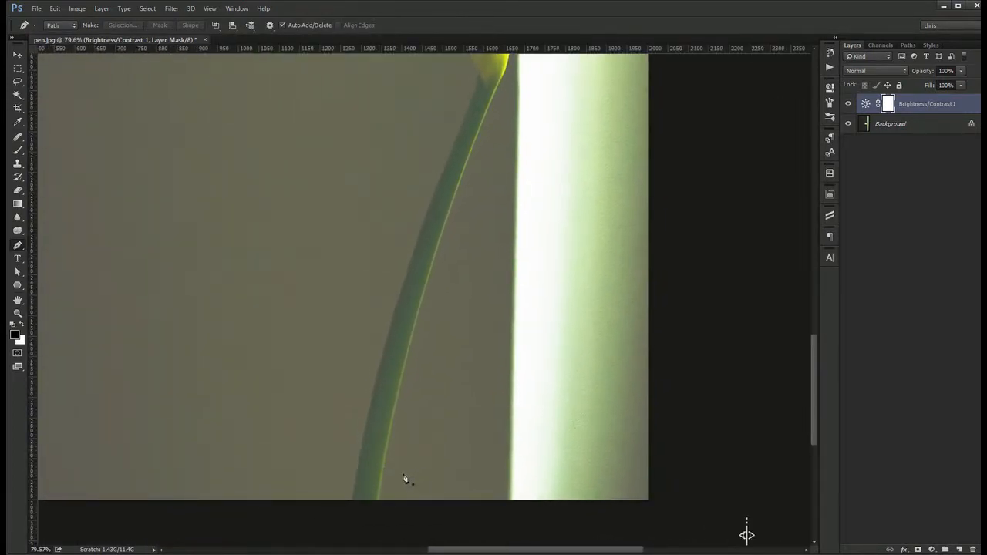
{"action": "scroll", "coordinate": [405, 479], "scroll_direction": "down", "scroll_amount": 2}
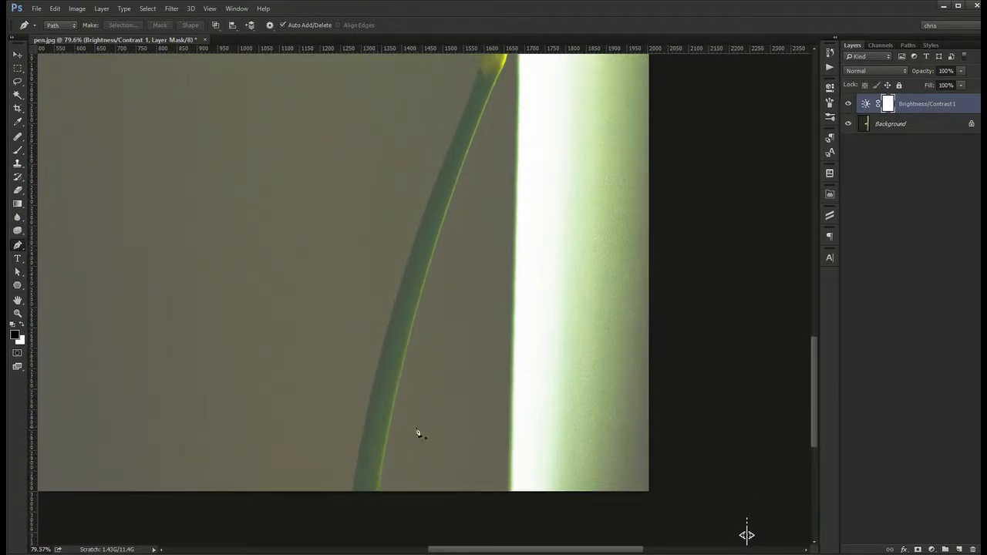
{"action": "left_click_drag", "start_coordinate": [396, 462], "coordinate": [423, 456]}
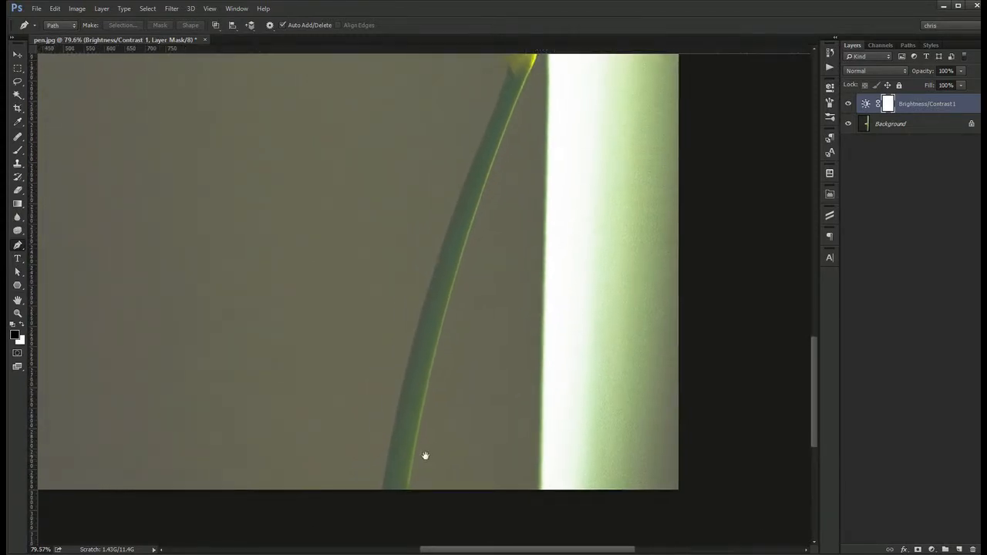
{"action": "left_click", "coordinate": [384, 492]}
{"action": "left_click_drag", "start_coordinate": [409, 406], "coordinate": [399, 448]}
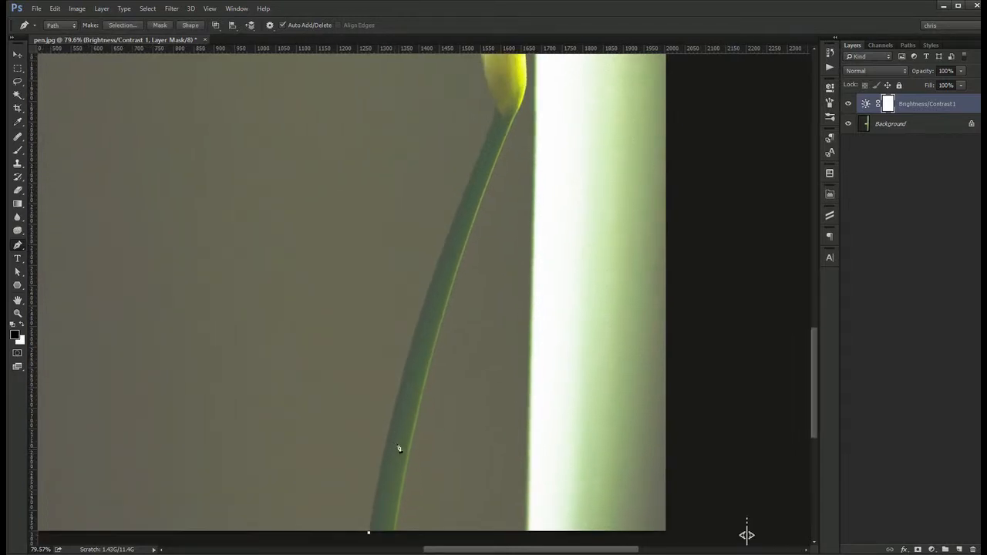
{"action": "left_click_drag", "start_coordinate": [403, 369], "coordinate": [381, 315]}
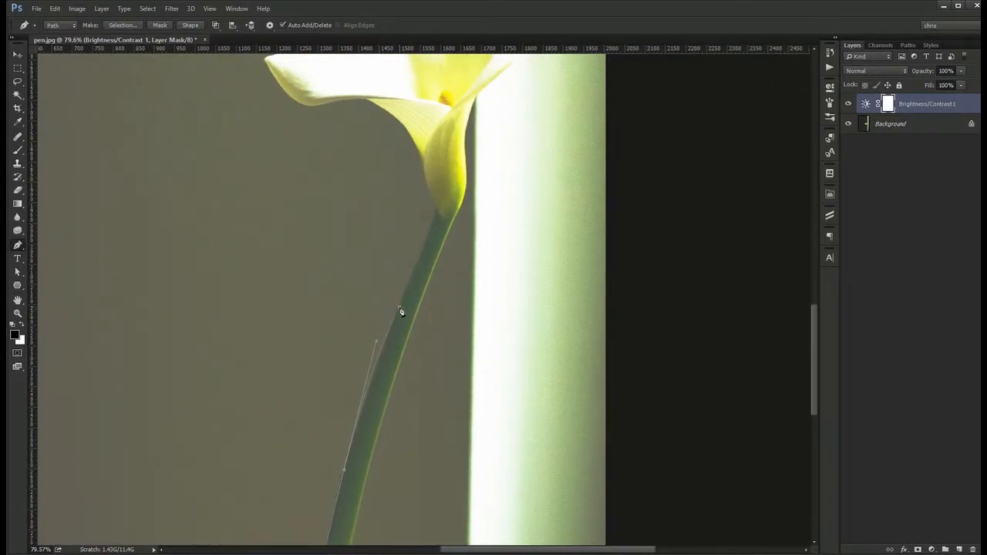
Undo the latest anchor point on the stem and remove the outgoing direction handle from the curved anchor before it
{"action": "key", "text": "ctrl+z"}
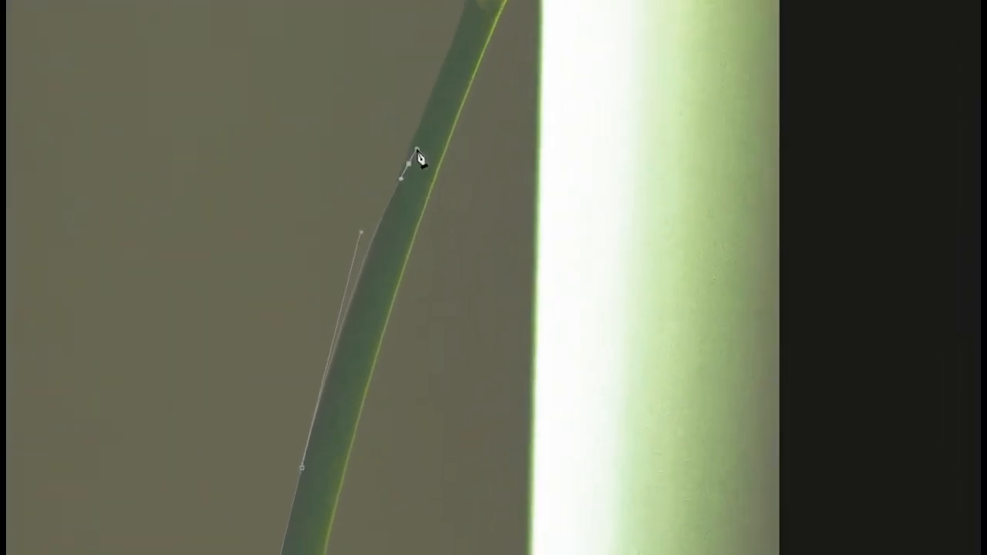
{"action": "key", "text": "ctrl+z"}
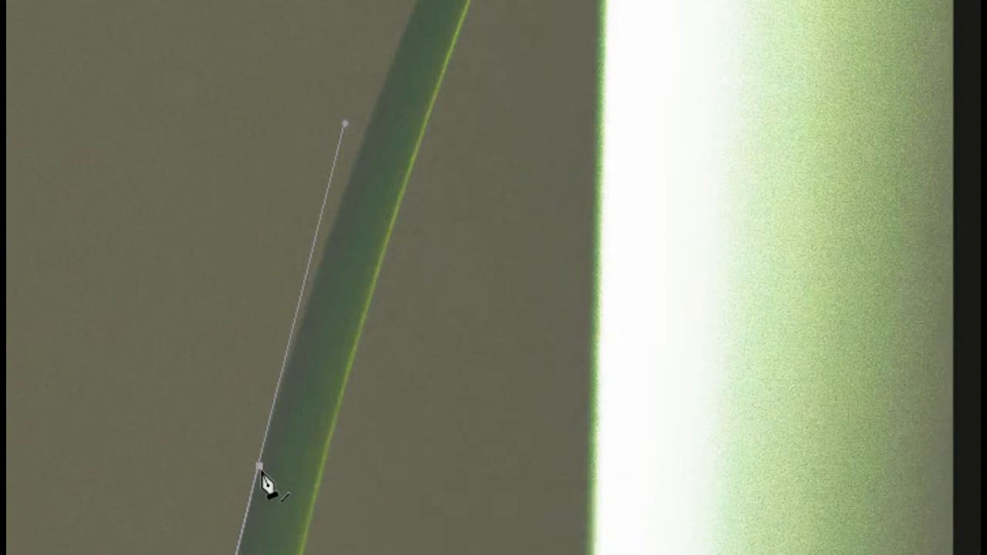
{"action": "left_click", "coordinate": [260, 468]}
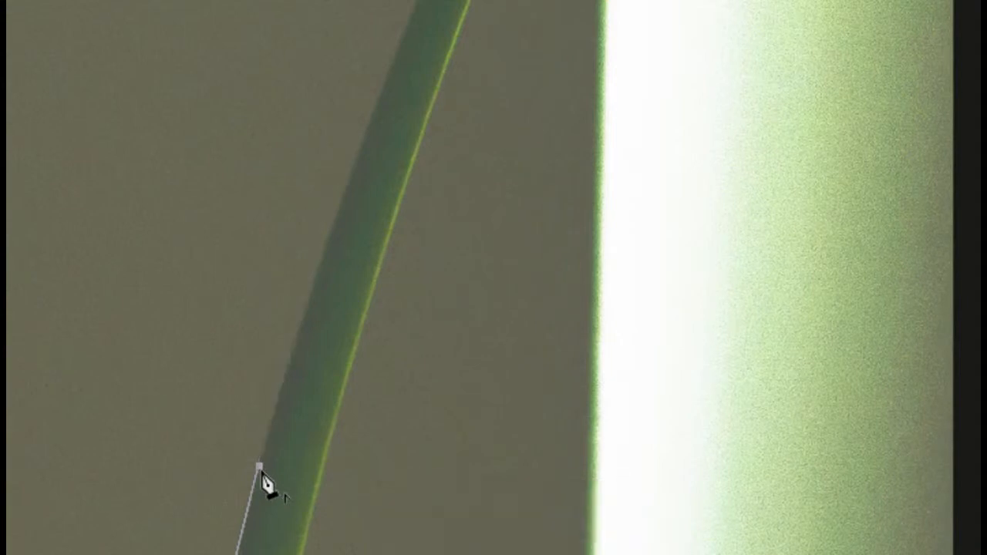
{"action": "key", "text": "ctrl+z"}
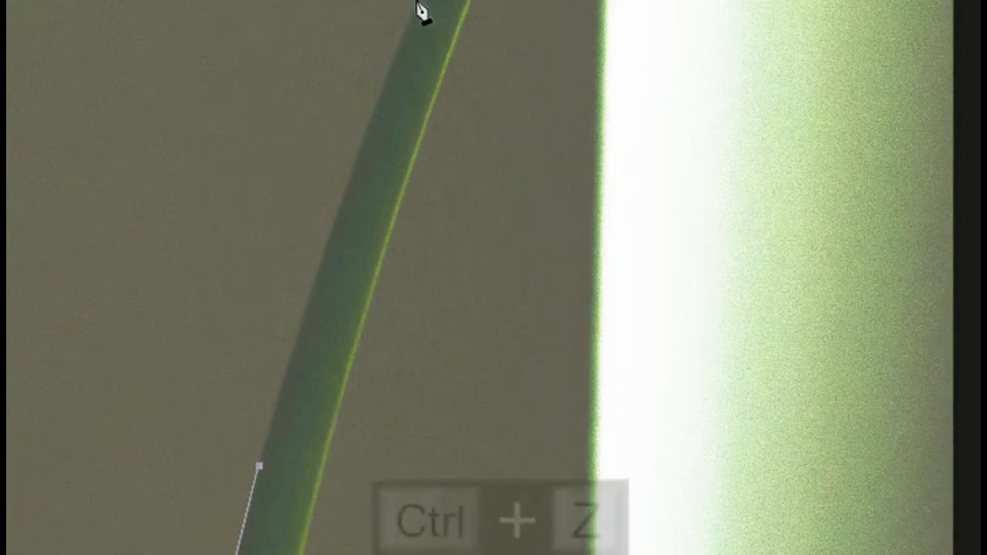
{"action": "left_click", "coordinate": [413, 8]}
{"action": "key", "text": "ctrl+z"}
{"action": "left_click", "coordinate": [373, 139]}
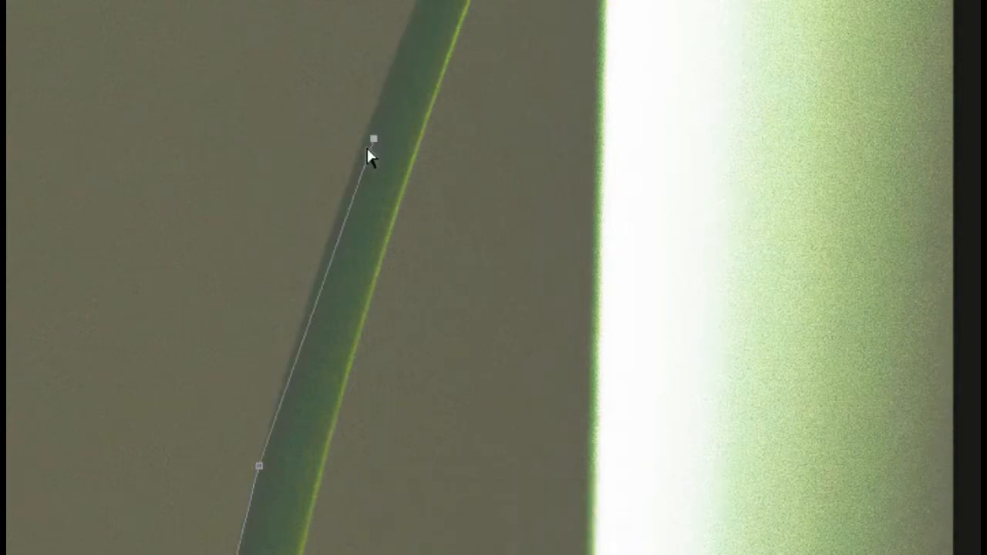
{"action": "key", "text": "ctrl+z"}
Extend the path with two more anchor points up the stem's left edge to just below the flower
{"action": "left_click", "coordinate": [356, 170]}
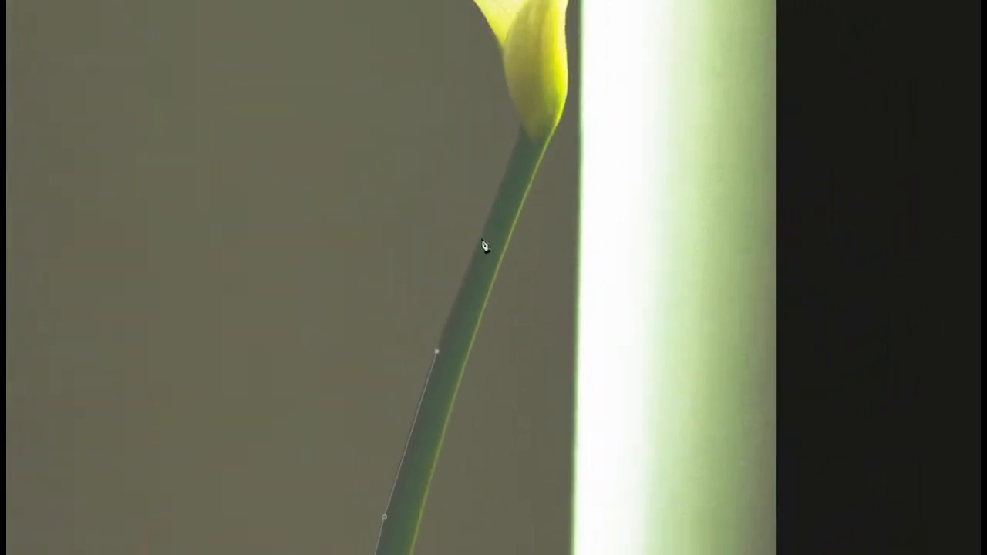
{"action": "left_click", "coordinate": [511, 204]}
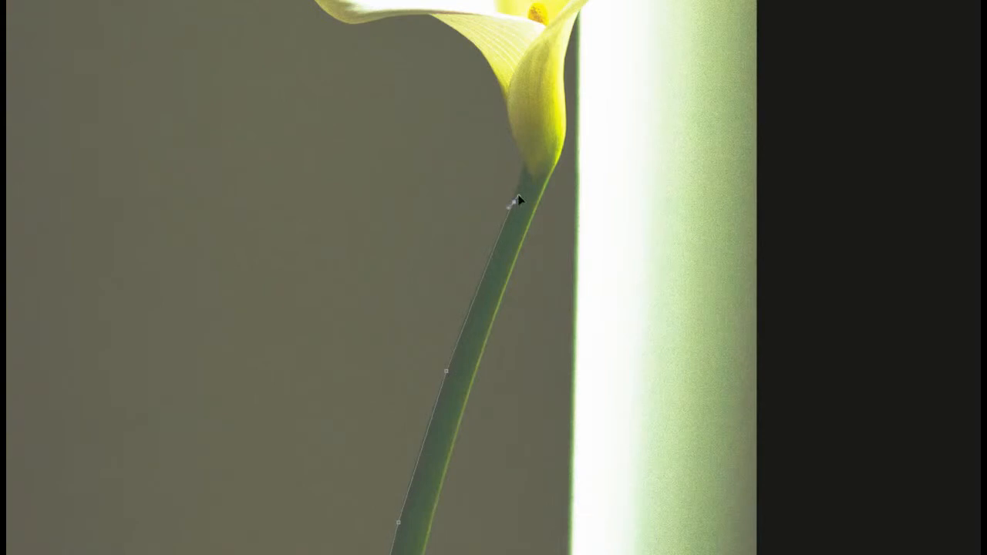
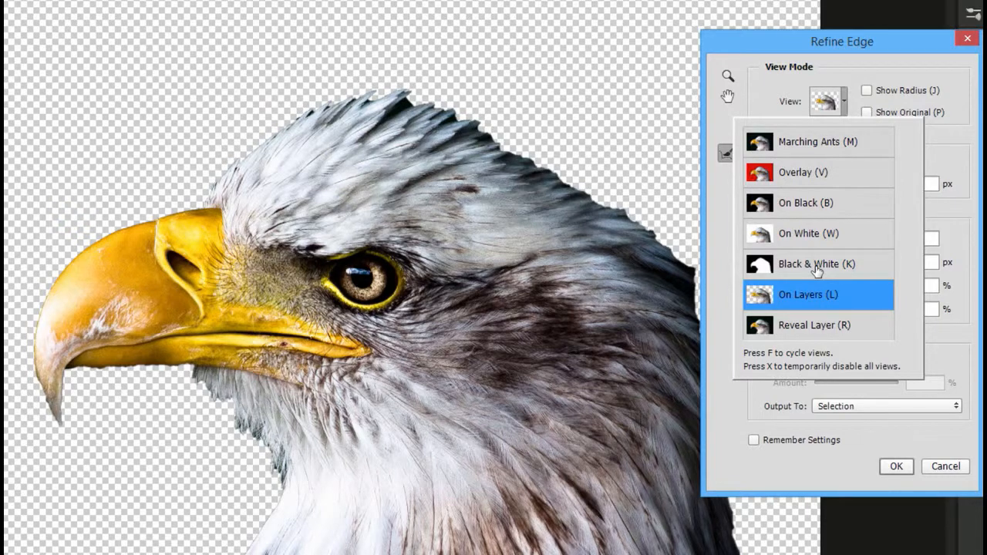
Preview the eagle selection in different Refine Edge view modes, including On Black and Reveal Layer, and settle on On White
{"action": "left_click", "coordinate": [813, 239]}
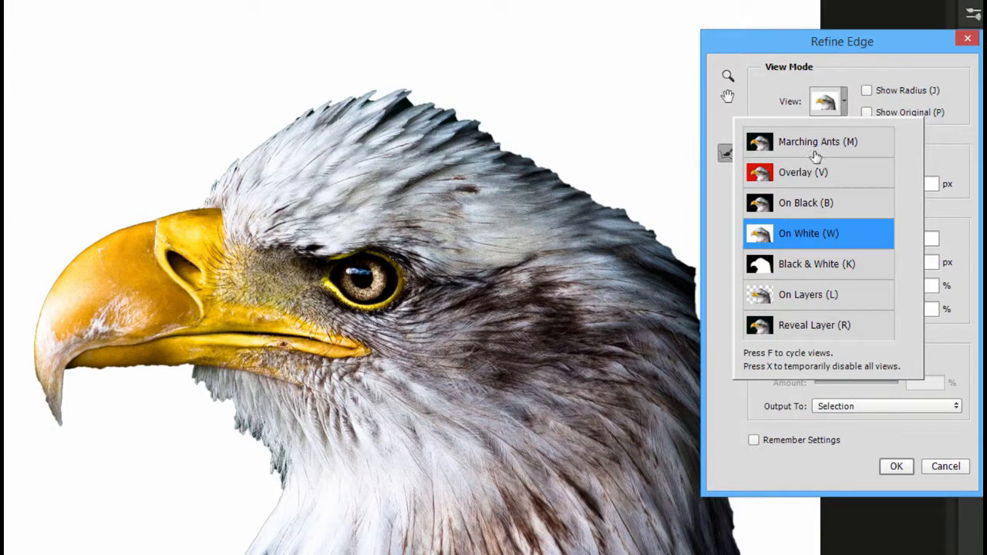
{"action": "left_click", "coordinate": [809, 203]}
{"action": "left_click", "coordinate": [782, 233]}
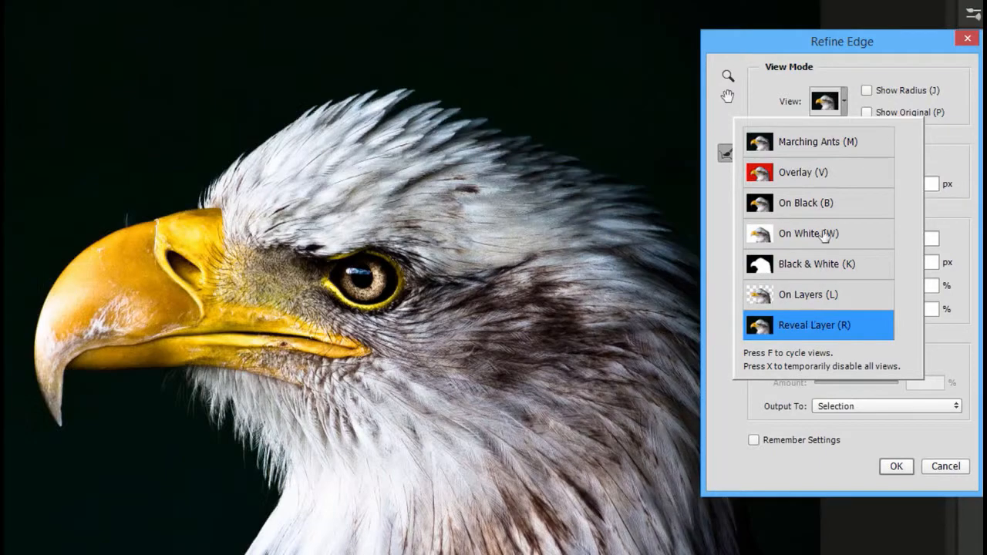
{"action": "left_click", "coordinate": [848, 48]}
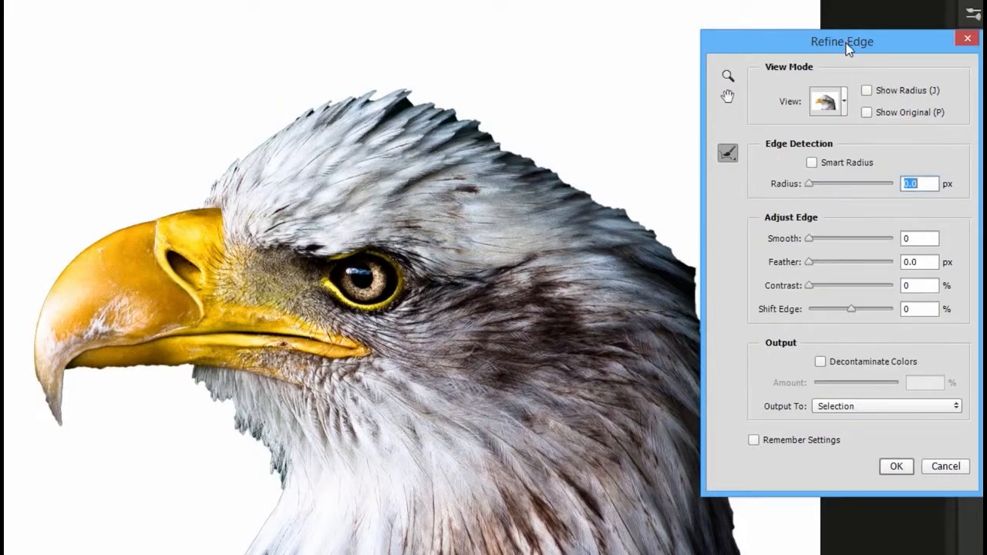
Turn on Smart Radius and try edge detection radii between 0 and 81.4 px, finishing at 89.9 px
{"action": "left_click", "coordinate": [852, 160]}
{"action": "left_click_drag", "start_coordinate": [809, 185], "coordinate": [865, 182]}
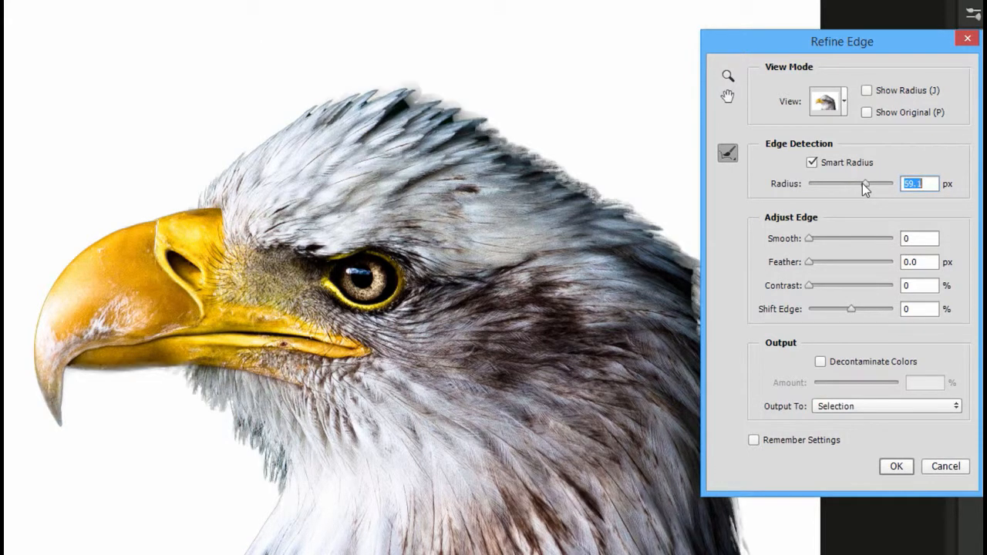
{"action": "left_click_drag", "start_coordinate": [864, 185], "coordinate": [875, 183]}
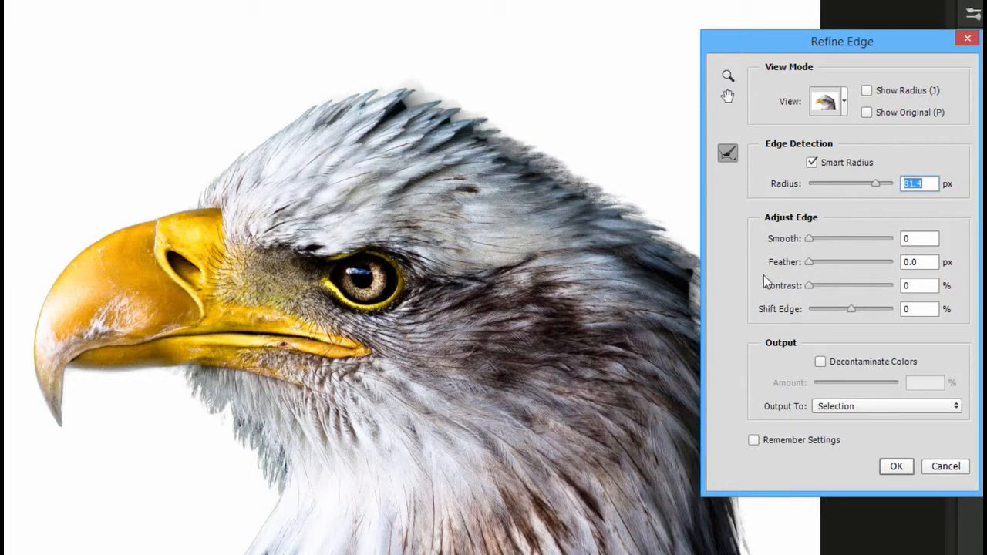
{"action": "left_click_drag", "start_coordinate": [844, 185], "coordinate": [728, 195]}
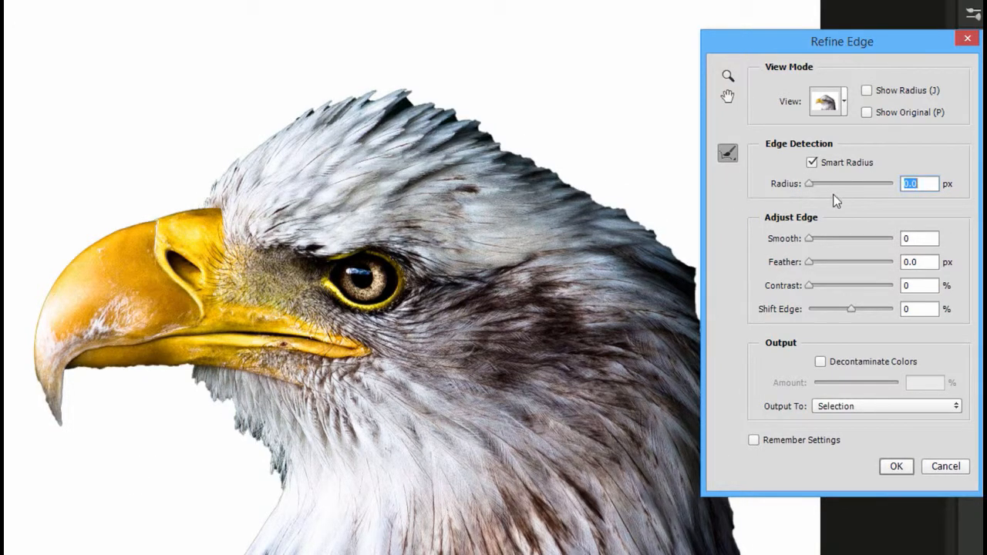
{"action": "left_click_drag", "start_coordinate": [836, 198], "coordinate": [878, 183]}
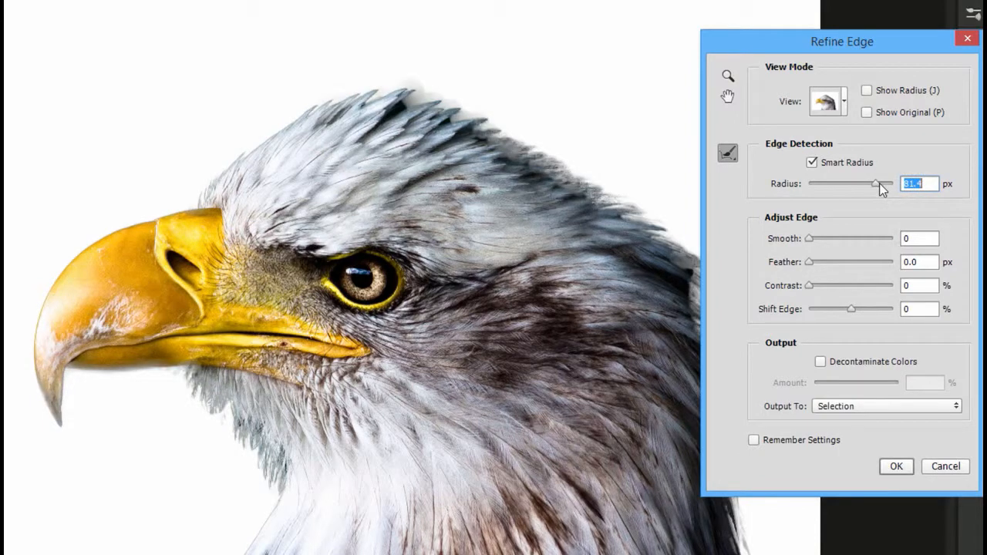
Compare the refined eagle edge with the original selection, leaving the refined edge shown
{"action": "left_click", "coordinate": [898, 113]}
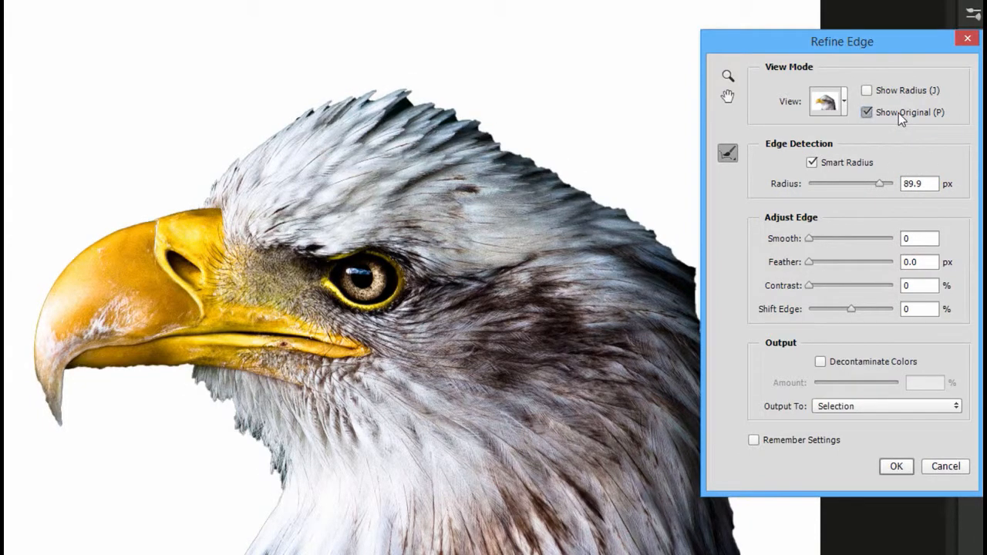
{"action": "left_click", "coordinate": [898, 113]}
{"action": "left_click", "coordinate": [898, 112]}
{"action": "left_click", "coordinate": [898, 112]}
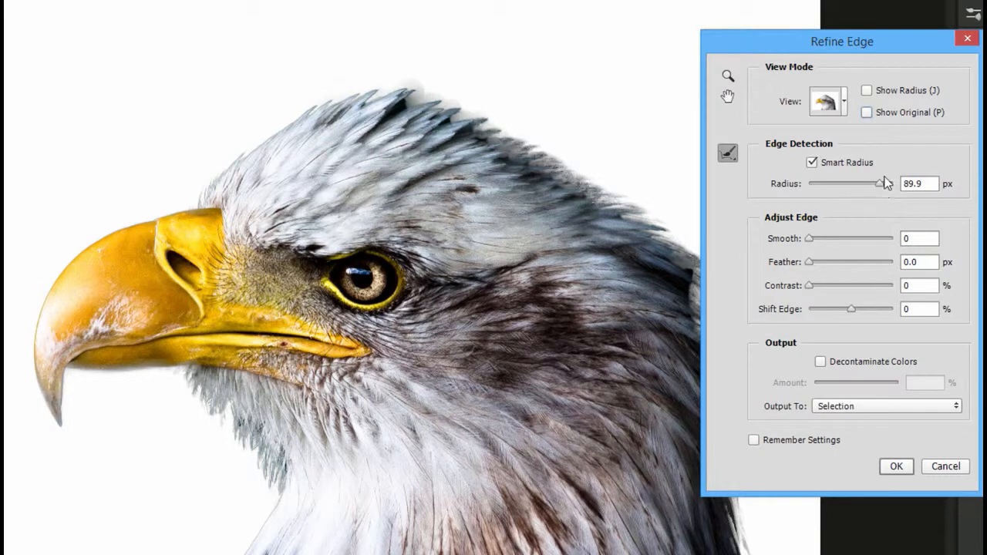
Lower the edge detection radius to about 78 px and set Smooth to 34
{"action": "left_click_drag", "start_coordinate": [882, 184], "coordinate": [878, 184]}
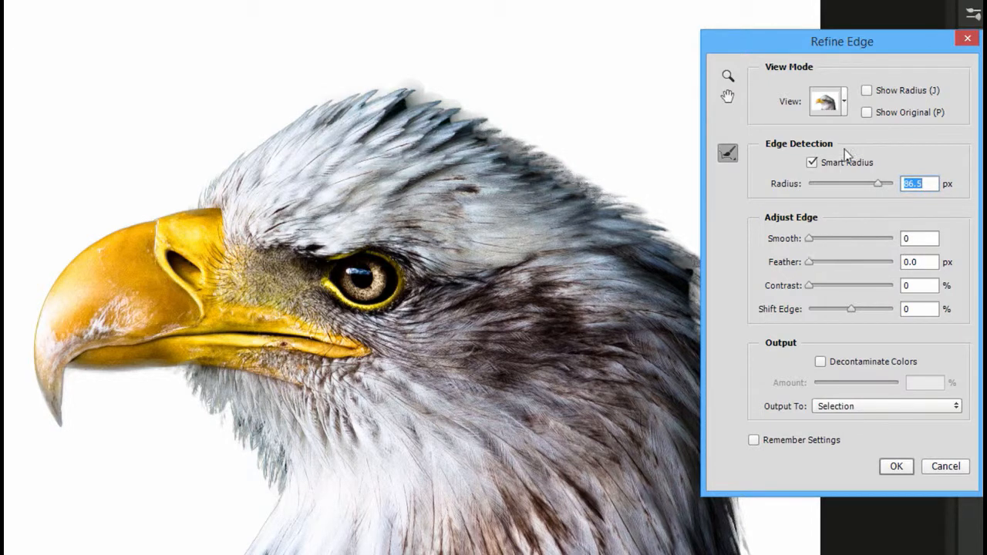
{"action": "left_click_drag", "start_coordinate": [855, 41], "coordinate": [898, 50]}
{"action": "left_click_drag", "start_coordinate": [853, 246], "coordinate": [867, 248]}
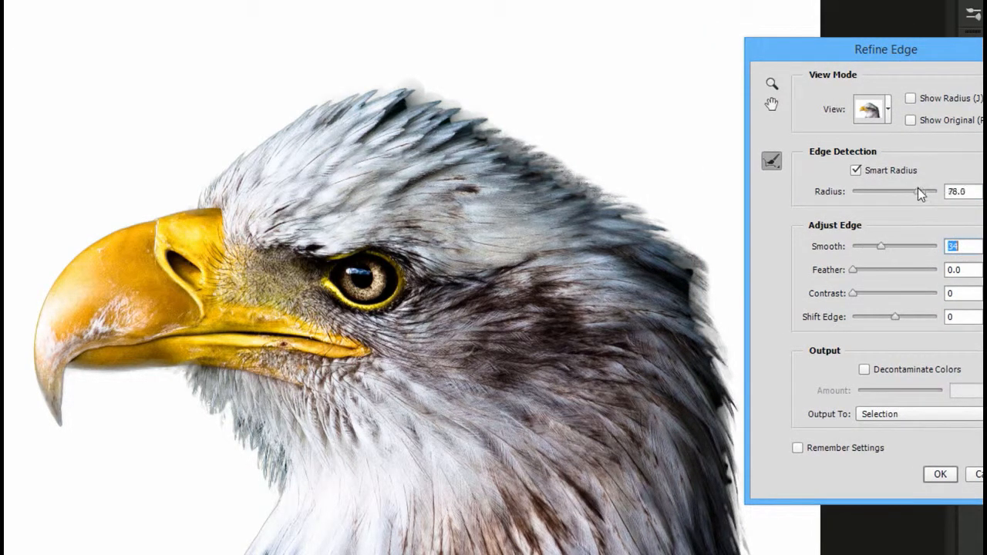
Reset the edge detection radius to 0 px and examine the smoothed outline along the back of the eagle's head
{"action": "left_click_drag", "start_coordinate": [918, 189], "coordinate": [760, 193]}
{"action": "key", "text": "z"}
{"action": "left_click", "coordinate": [639, 221]}
{"action": "left_click", "coordinate": [629, 180]}
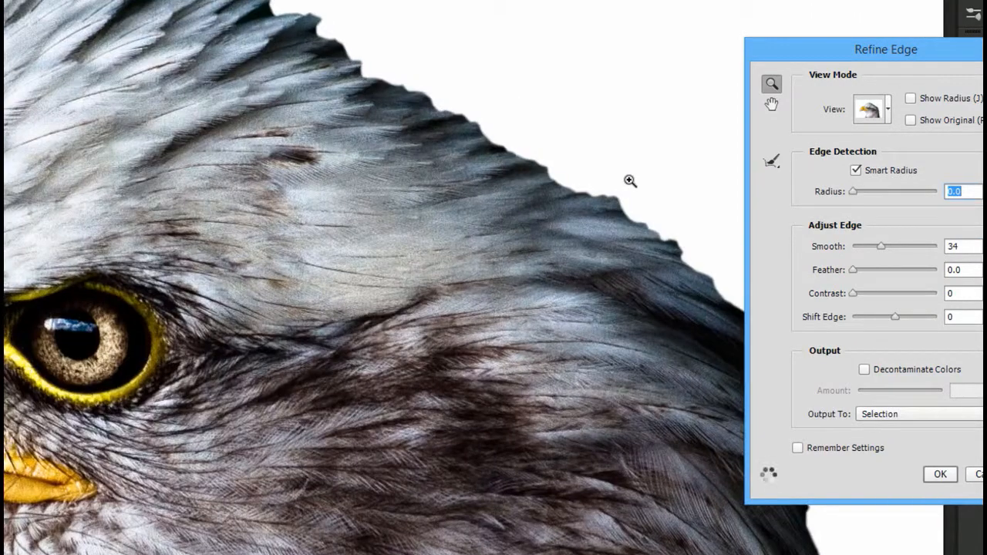
Try Smooth values of 0 and 100 on the outline at the back of the eagle's head, finishing at 58
{"action": "left_click", "coordinate": [630, 180]}
{"action": "left_click_drag", "start_coordinate": [892, 247], "coordinate": [778, 258]}
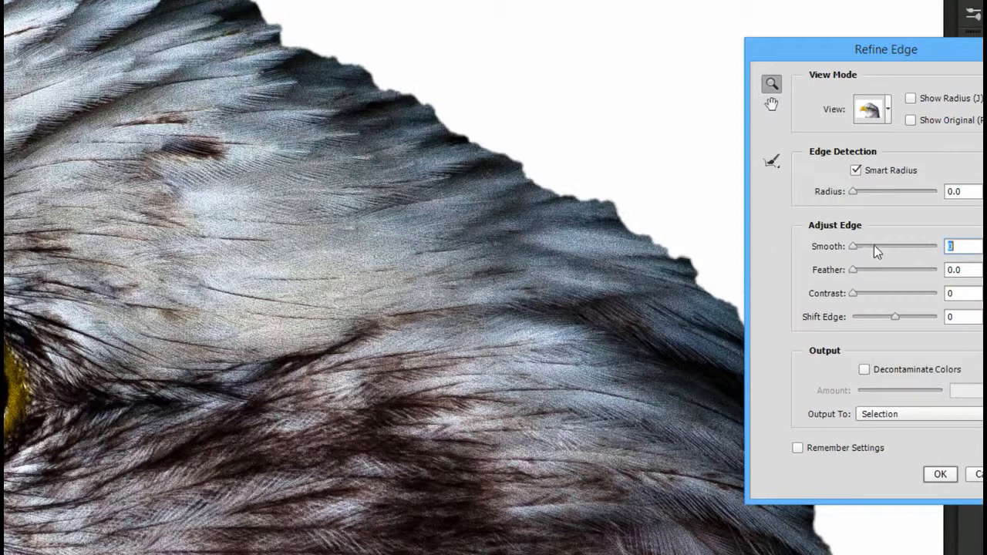
{"action": "left_click_drag", "start_coordinate": [874, 246], "coordinate": [936, 246]}
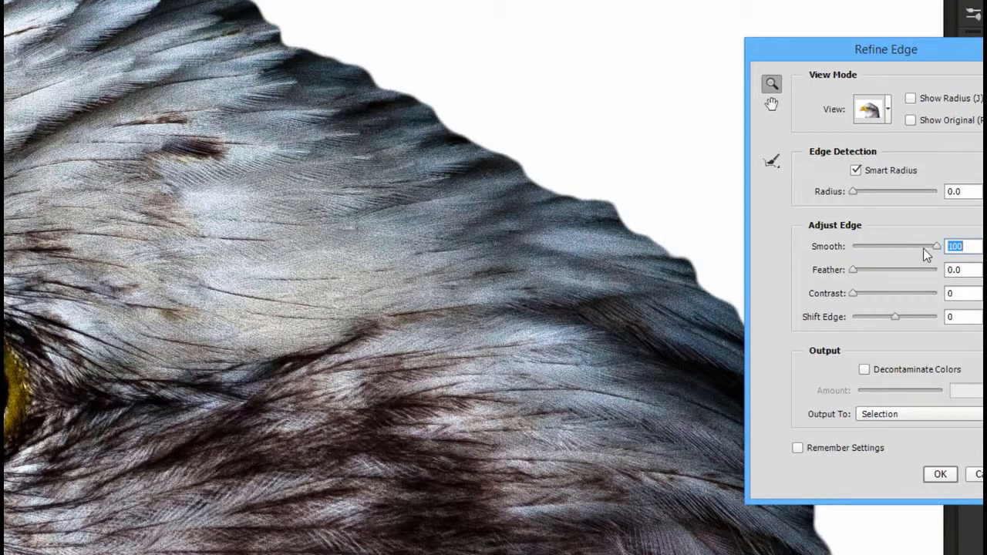
{"action": "left_click_drag", "start_coordinate": [922, 248], "coordinate": [862, 240]}
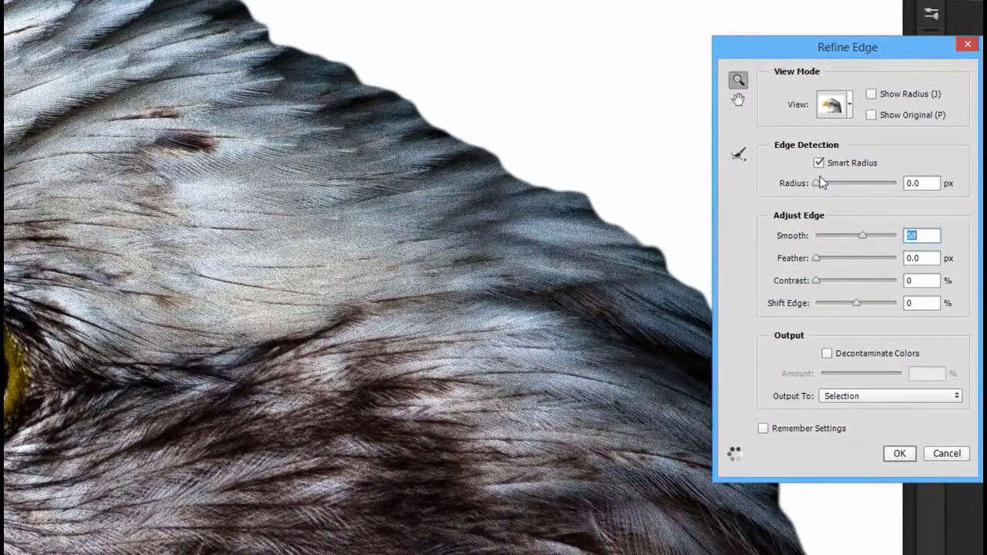
Try edge detection radii of 28.4 and 45.5 px and compare the feather outline around the whole head
{"action": "left_click_drag", "start_coordinate": [819, 182], "coordinate": [855, 185]}
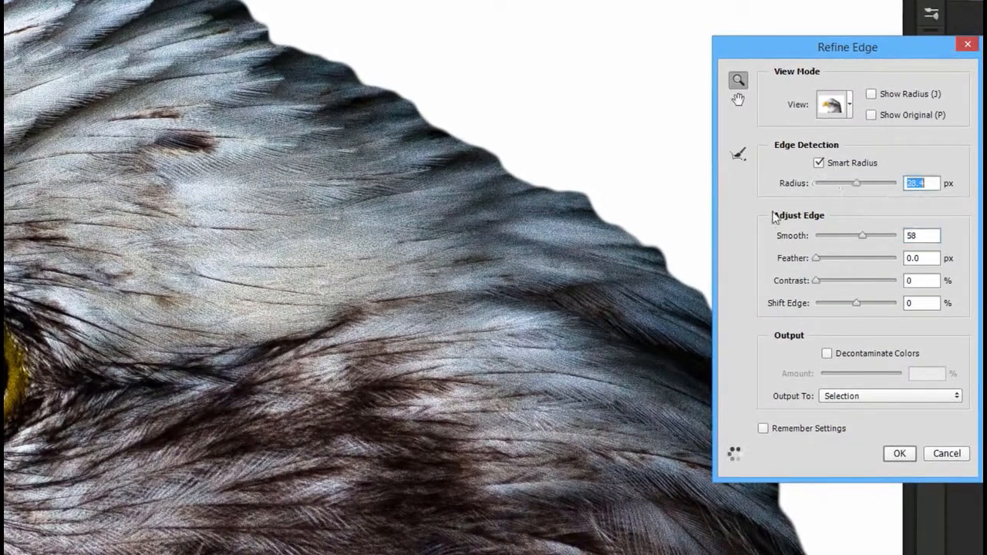
{"action": "key", "text": "alt"}
{"action": "left_click", "coordinate": [392, 252], "text": "alt"}
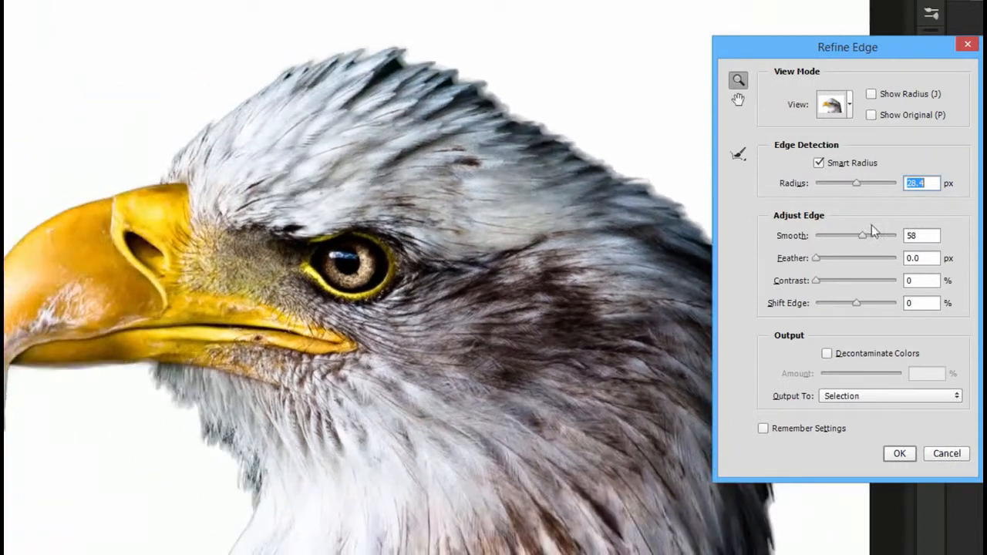
{"action": "left_click", "coordinate": [878, 184]}
{"action": "left_click_drag", "start_coordinate": [875, 183], "coordinate": [863, 183]}
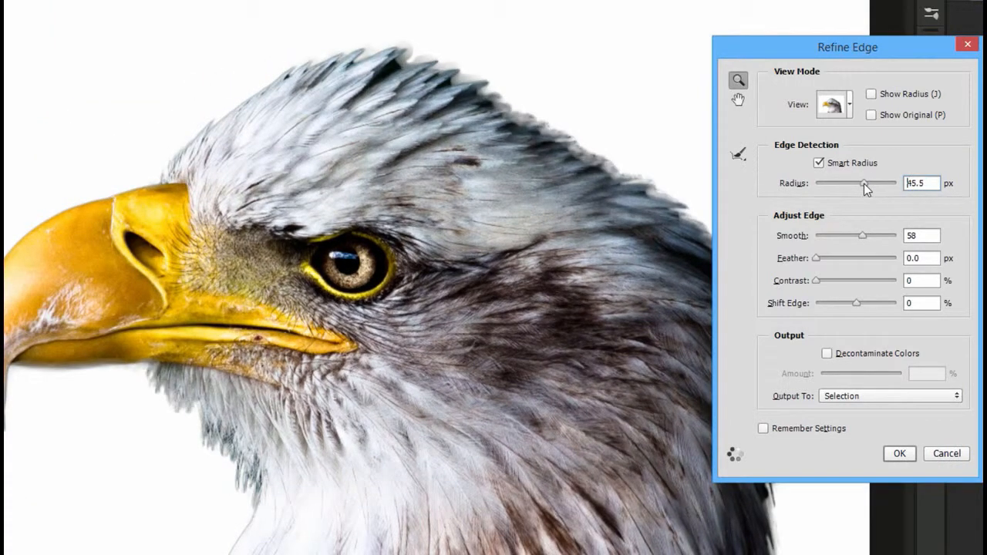
Set the edge detection radius to 40 px, Smooth to 30 and Feather to 5 px, and apply the refined selection
{"action": "type", "text": "40"}
{"action": "left_click", "coordinate": [928, 231]}
{"action": "type", "text": "30"}
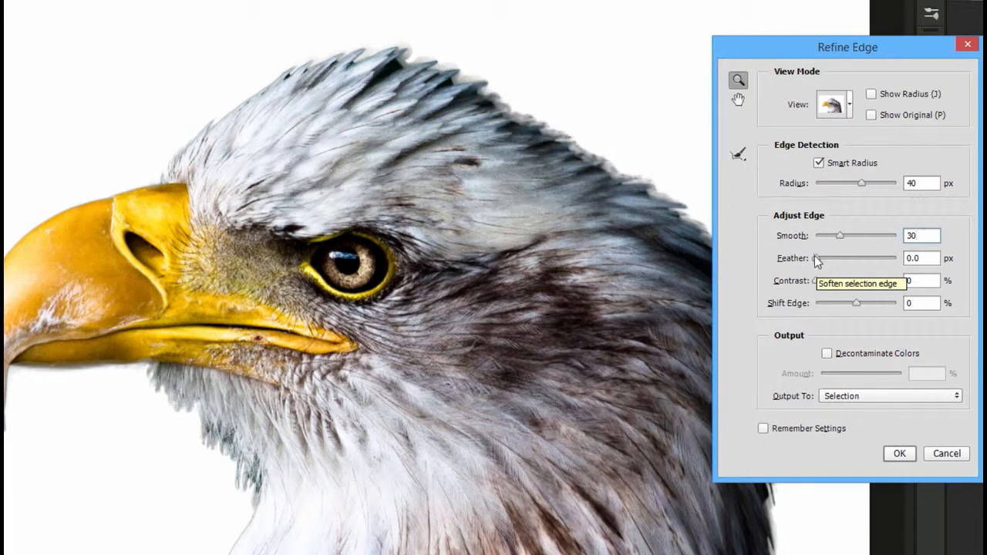
{"action": "left_click_drag", "start_coordinate": [817, 259], "coordinate": [837, 259]}
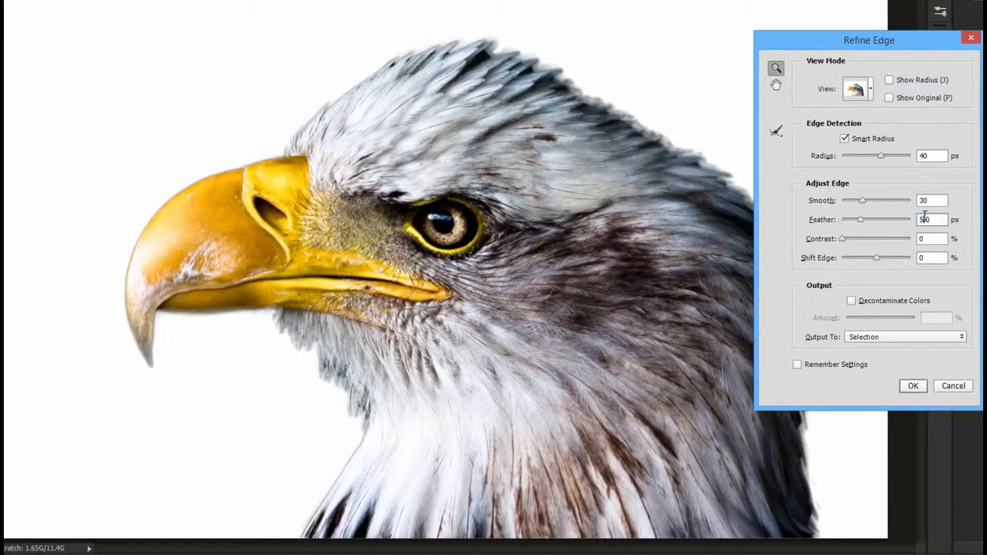
{"action": "key", "text": "Return"}
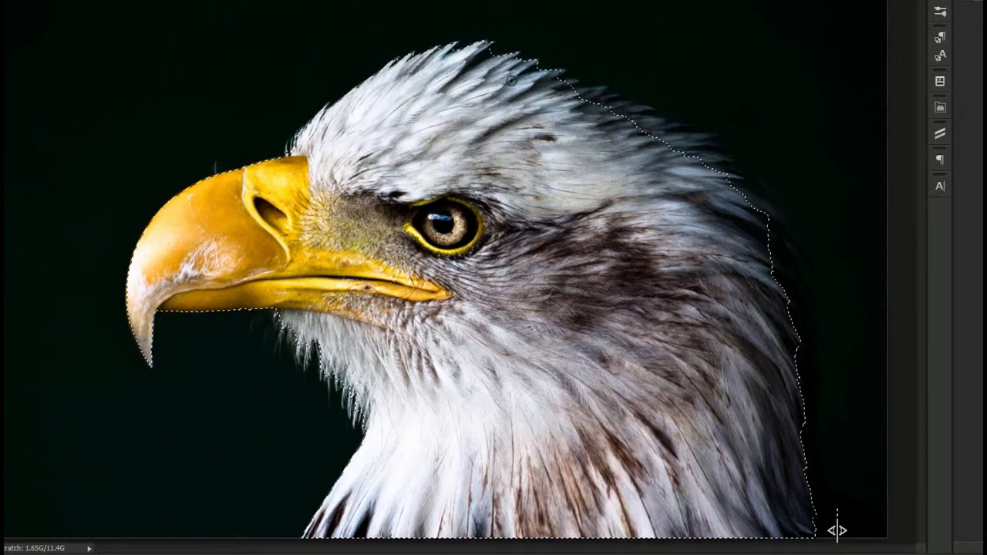
Reopen Refine Edge on the eagle selection and set Contrast to 60% and Shift Edge to +10%
{"action": "key", "text": "ctrl+alt+r"}
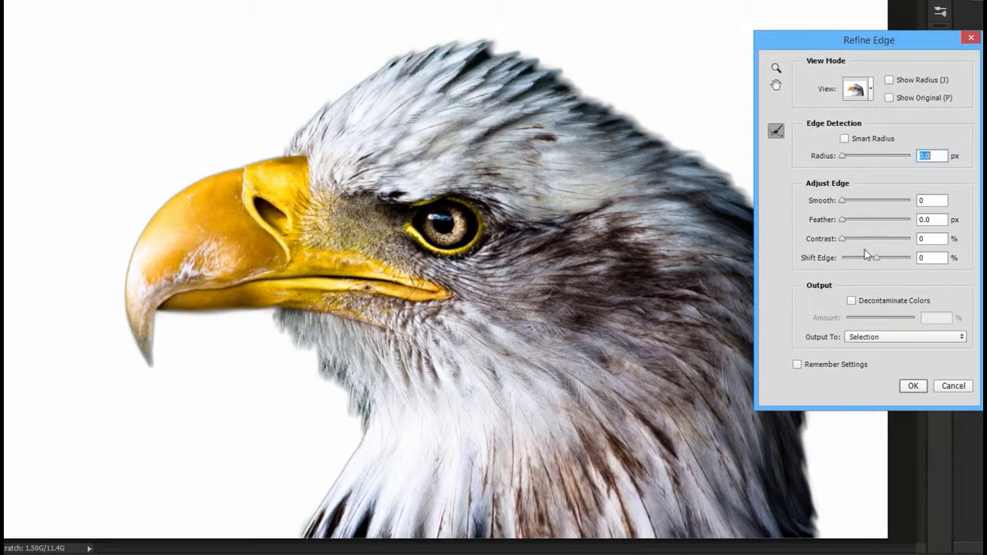
{"action": "left_click_drag", "start_coordinate": [842, 239], "coordinate": [893, 243]}
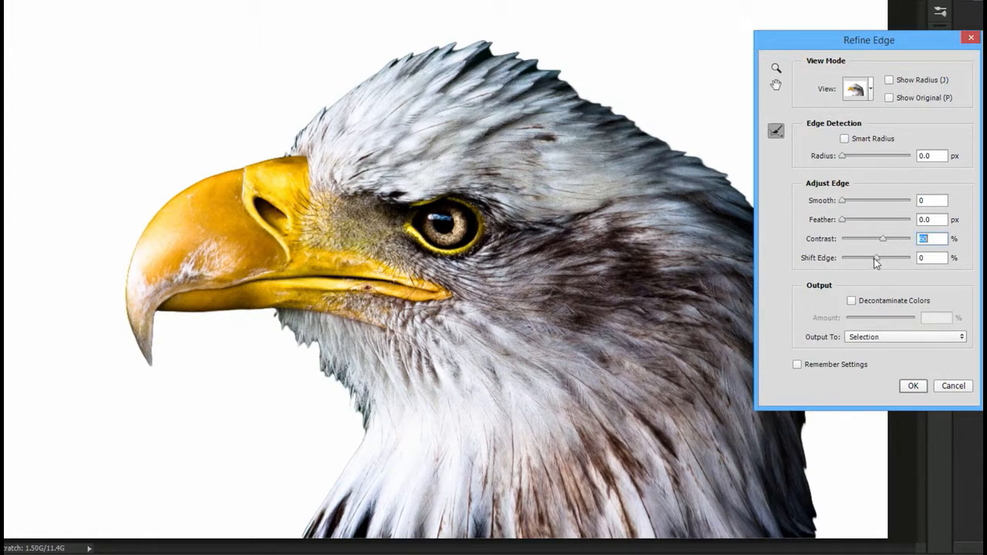
{"action": "mouse_move", "coordinate": [877, 263]}
{"action": "left_mouse_down"}
{"action": "mouse_move", "coordinate": [859, 263]}
{"action": "mouse_move", "coordinate": [875, 262]}
{"action": "mouse_move", "coordinate": [868, 257]}
{"action": "left_mouse_up"}
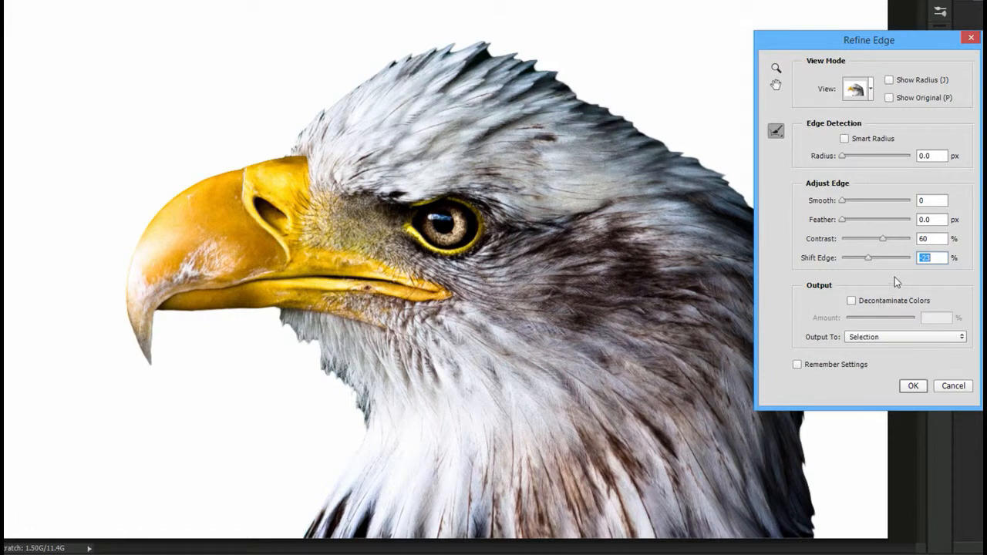
{"action": "type", "text": "+10"}
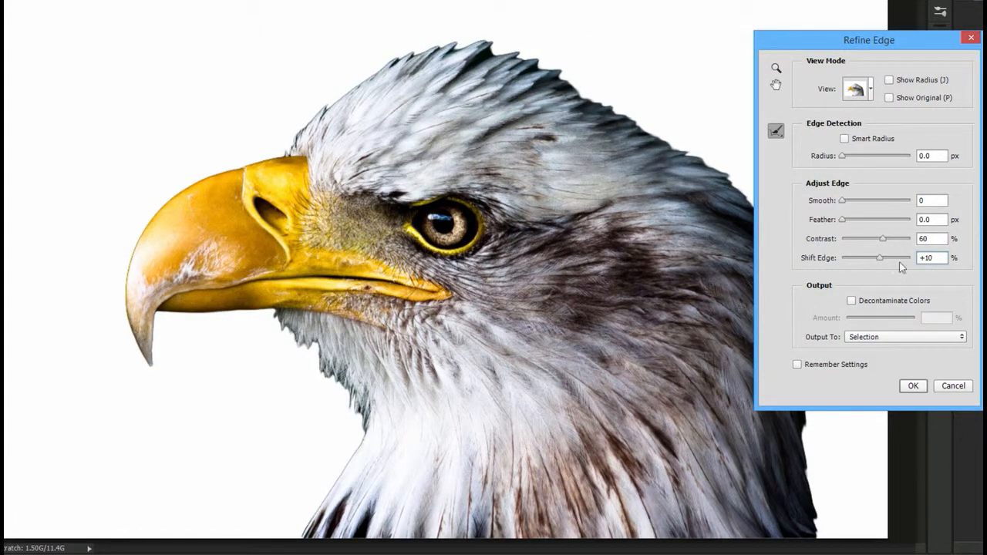
Try Decontaminate Colors with an amount of 100% and turn the option back off
{"action": "left_click", "coordinate": [876, 302]}
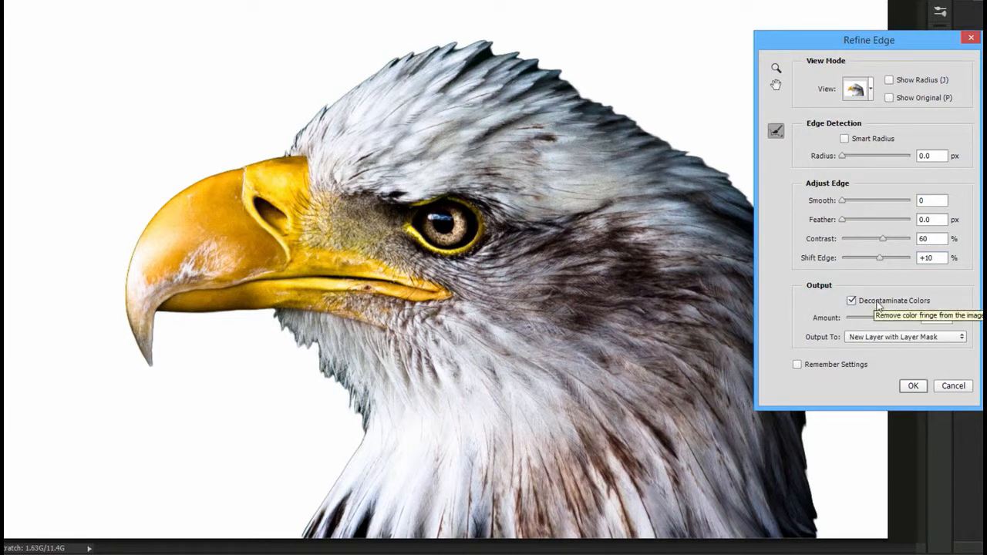
{"action": "key", "text": "Tab"}
{"action": "type", "text": "0100"}
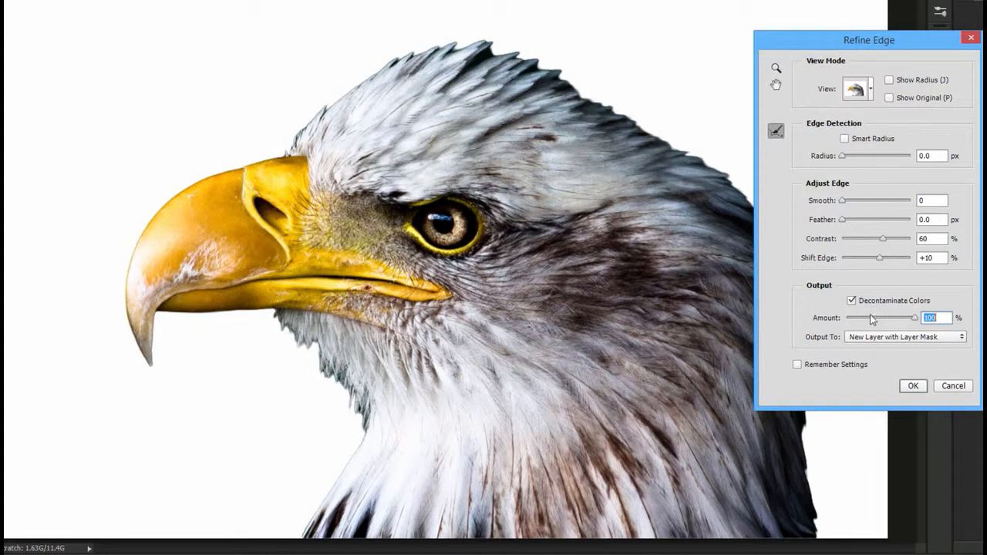
{"action": "left_click", "coordinate": [852, 300]}
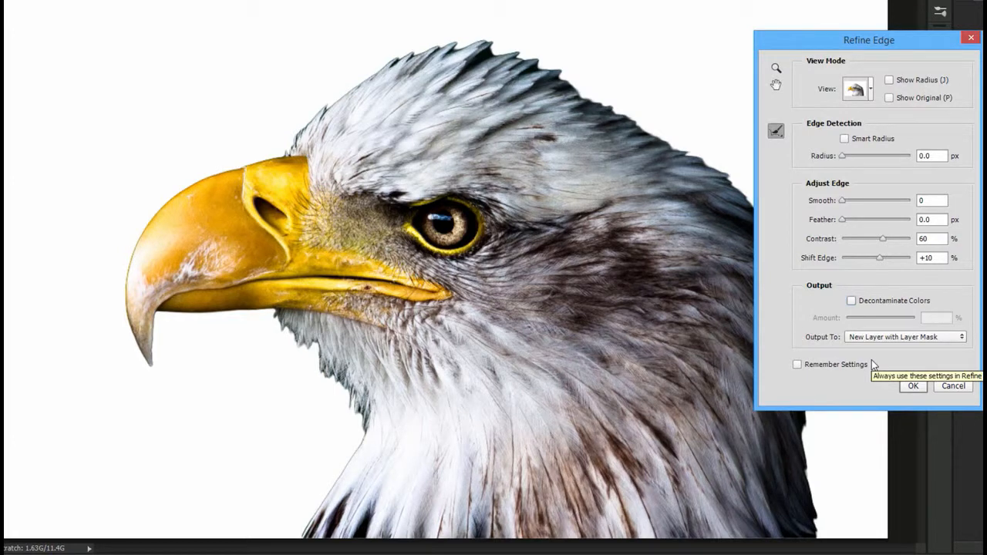
Output the refined edge as a layer mask and apply it to the eagle image
{"action": "left_click", "coordinate": [936, 339]}
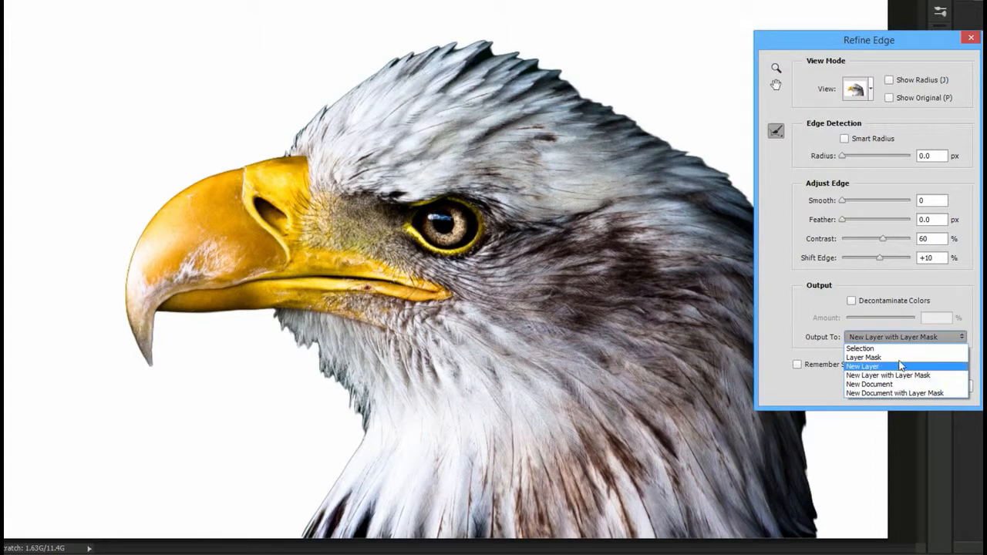
{"action": "left_click", "coordinate": [897, 358]}
{"action": "left_click", "coordinate": [909, 385]}
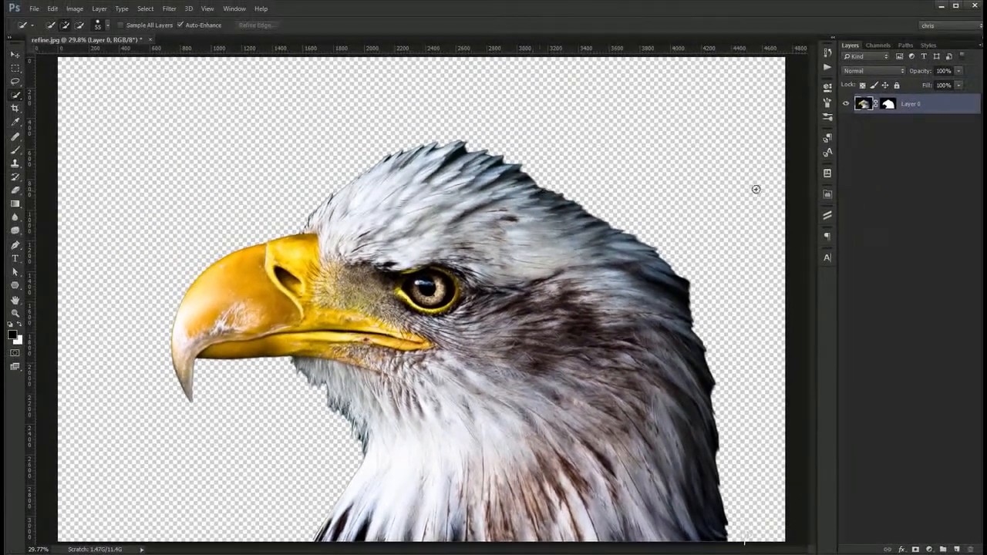
Paint black brush strokes across the top of the head on the layer image itself and undo them
{"action": "left_click", "coordinate": [888, 105]}
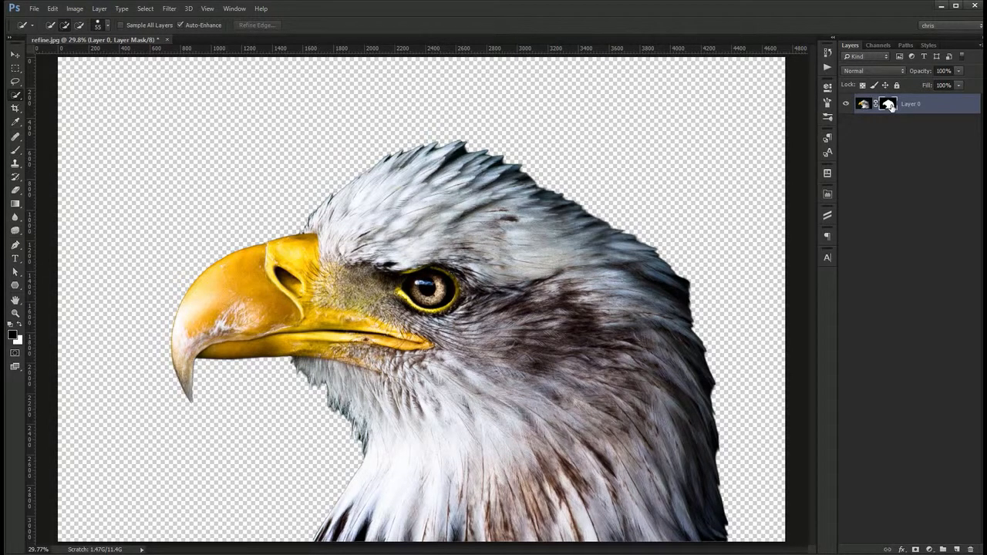
{"action": "left_click", "coordinate": [864, 107]}
{"action": "key", "text": "b"}
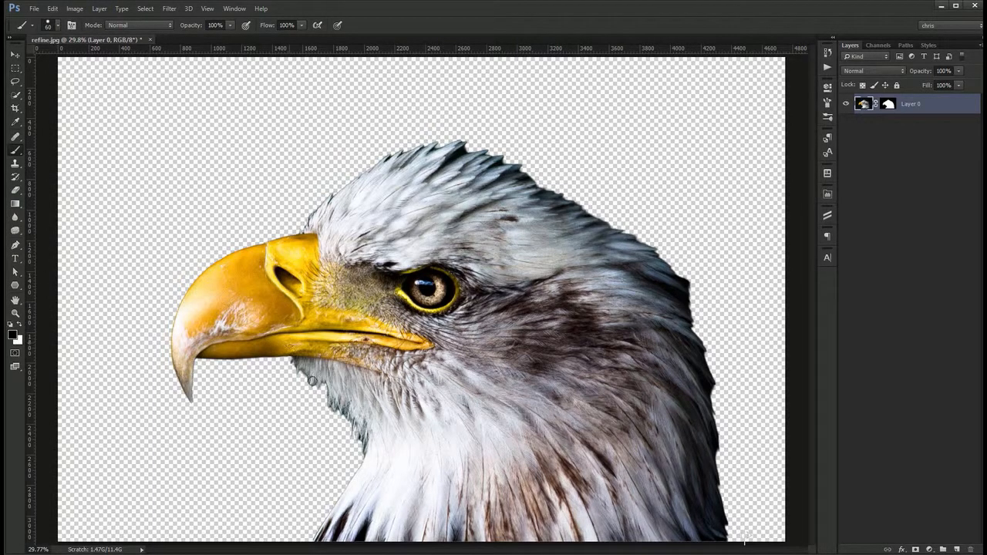
{"action": "mouse_move", "coordinate": [396, 154]}
{"action": "left_mouse_down"}
{"action": "mouse_move", "coordinate": [321, 200]}
{"action": "mouse_move", "coordinate": [312, 219]}
{"action": "left_mouse_up"}
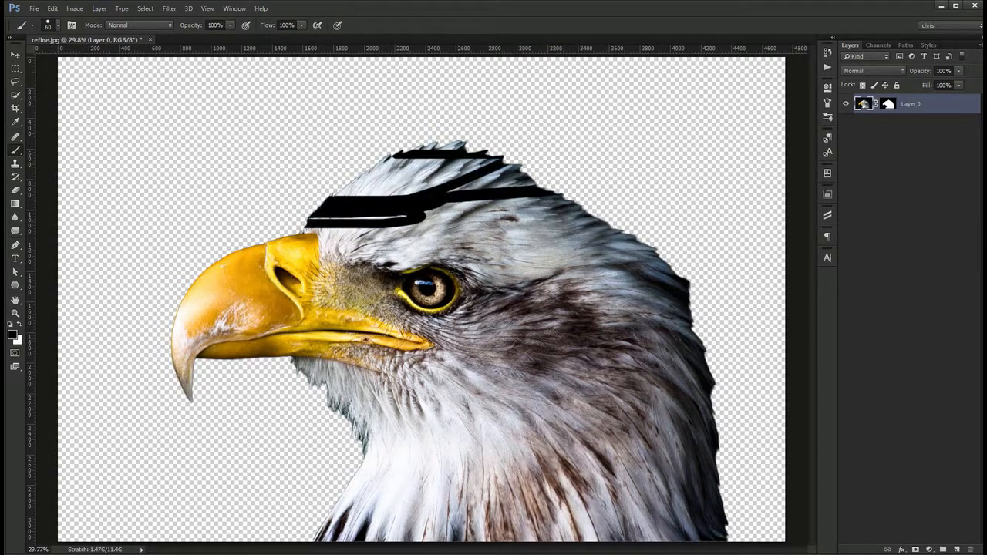
{"action": "key", "text": "ctrl+z"}
Paint black strokes over the eagle's cheek and throat on the layer mask with a 100 px brush and undo them
{"action": "left_click", "coordinate": [891, 108]}
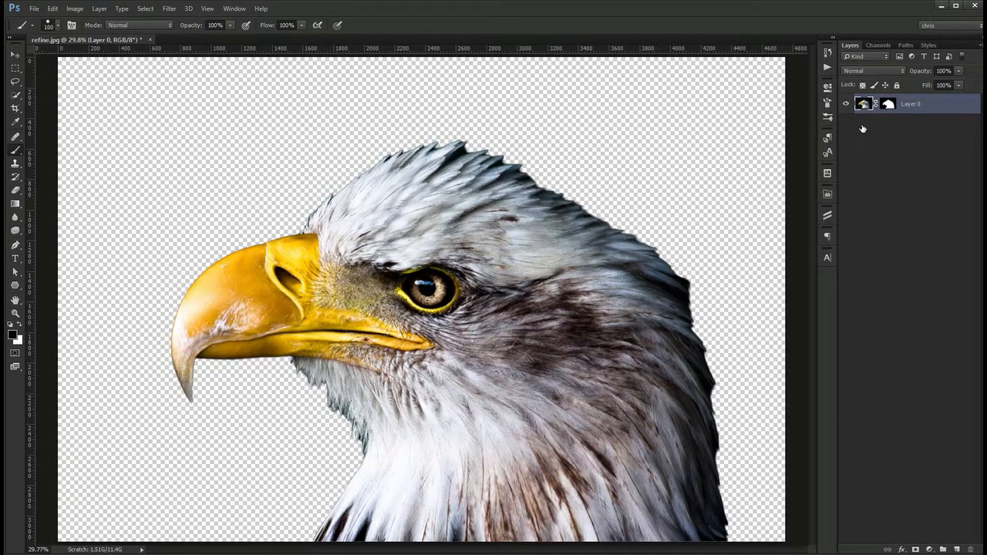
{"action": "key", "text": "bracketright"}
{"action": "key", "text": "bracketright"}
{"action": "key", "text": "bracketright"}
{"action": "key", "text": "bracketright"}
{"action": "left_click_drag", "start_coordinate": [356, 368], "coordinate": [350, 427]}
{"action": "left_click_drag", "start_coordinate": [552, 293], "coordinate": [328, 402]}
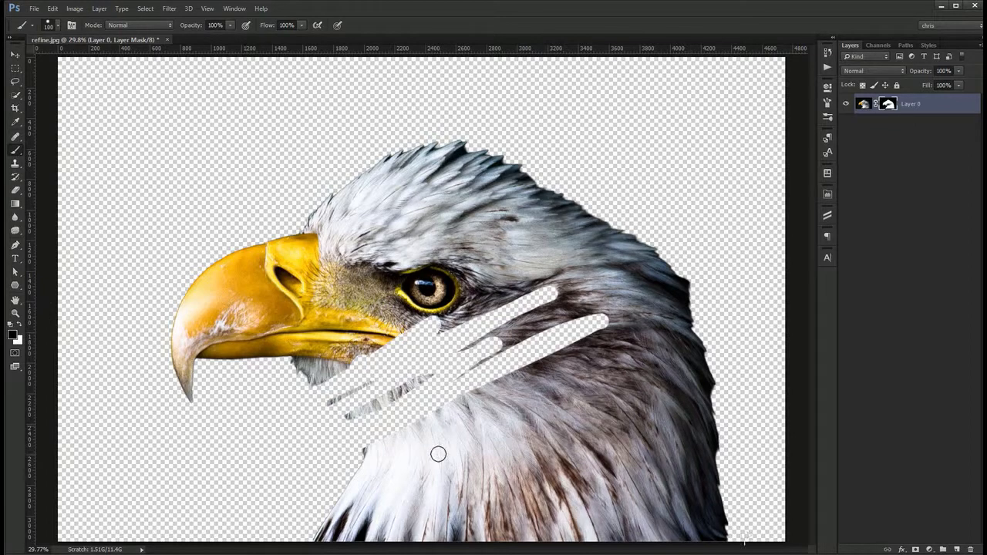
{"action": "key", "text": "ctrl+alt+z"}
{"action": "key", "text": "ctrl+alt+z"}
{"action": "key", "text": "ctrl+alt+z"}
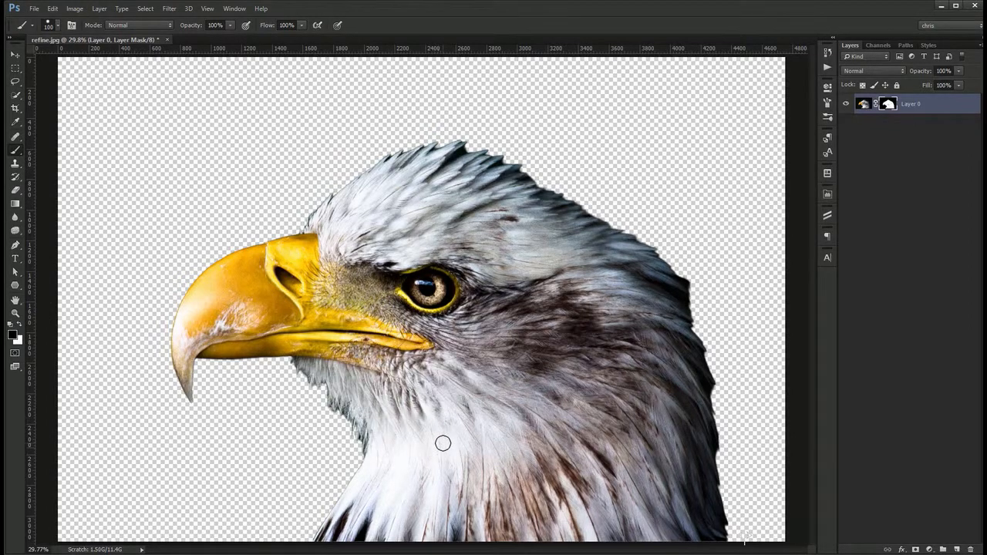
Switch between the layer image and its mask, enlarge the brush to 175 px, and leave the mask active
{"action": "left_click", "coordinate": [864, 106]}
{"action": "left_click", "coordinate": [892, 106]}
{"action": "left_click", "coordinate": [866, 107]}
{"action": "left_click", "coordinate": [888, 105]}
{"action": "key", "text": "bracketright"}
{"action": "key", "text": "bracketright"}
{"action": "key", "text": "bracketright"}
{"action": "left_click", "coordinate": [864, 106]}
{"action": "left_click", "coordinate": [888, 108]}
Paint on the mask along the throat feathers below the beak with a soft brush at 20% opacity and 0% hardness
{"action": "left_click_drag", "start_coordinate": [314, 462], "coordinate": [334, 467]}
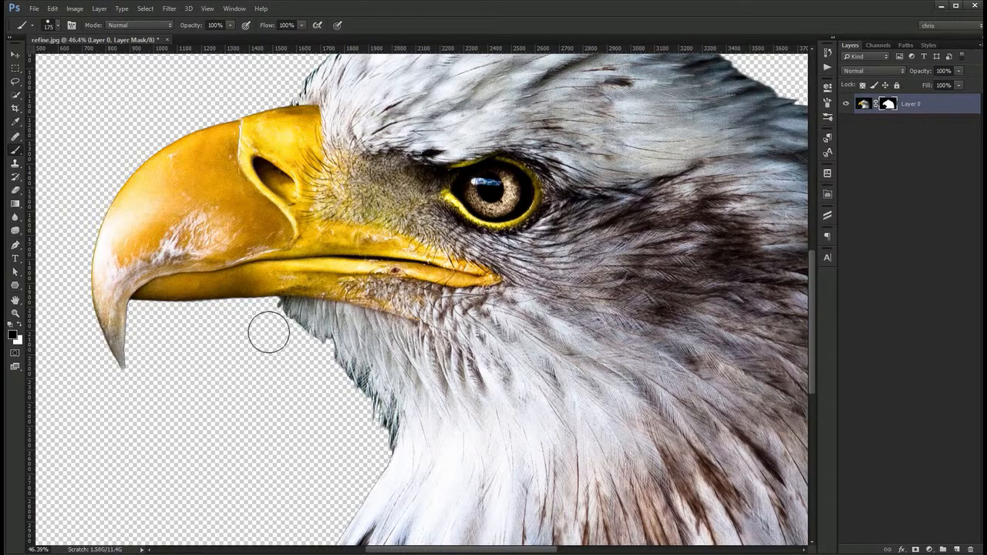
{"action": "key", "text": "2"}
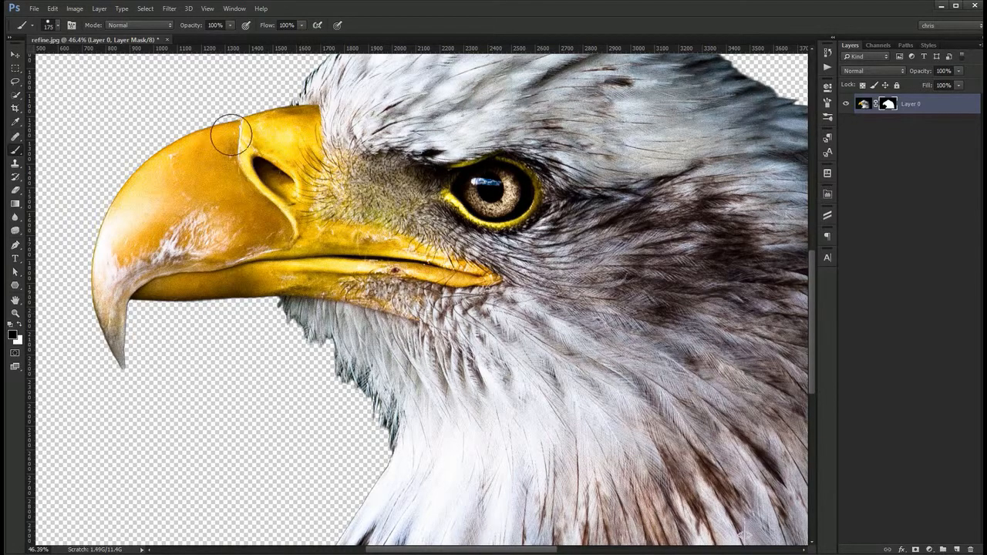
{"action": "left_click", "coordinate": [72, 25]}
{"action": "left_click_drag", "start_coordinate": [717, 280], "coordinate": [682, 280]}
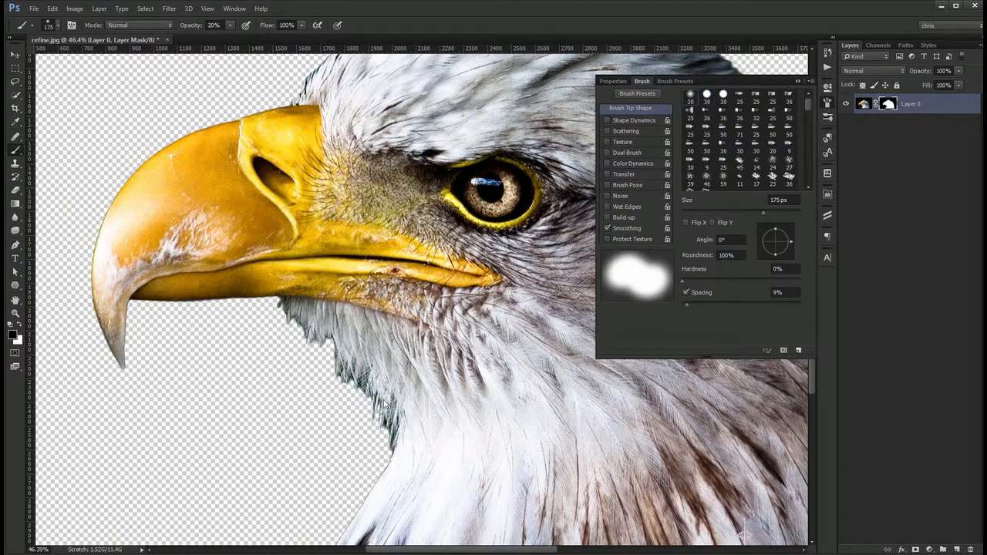
{"action": "mouse_move", "coordinate": [328, 365]}
{"action": "left_mouse_down"}
{"action": "mouse_move", "coordinate": [308, 336]}
{"action": "mouse_move", "coordinate": [280, 327]}
{"action": "mouse_move", "coordinate": [346, 408]}
{"action": "mouse_move", "coordinate": [360, 360]}
{"action": "mouse_move", "coordinate": [355, 336]}
{"action": "mouse_move", "coordinate": [351, 400]}
{"action": "mouse_move", "coordinate": [327, 308]}
{"action": "mouse_move", "coordinate": [286, 322]}
{"action": "mouse_move", "coordinate": [323, 323]}
{"action": "mouse_move", "coordinate": [383, 390]}
{"action": "mouse_move", "coordinate": [373, 363]}
{"action": "mouse_move", "coordinate": [388, 428]}
{"action": "mouse_move", "coordinate": [386, 375]}
{"action": "left_mouse_up"}
Raise the brush opacity to 100% and reshape the throat feather edge on the mask with black and white strokes
{"action": "key", "text": "0"}
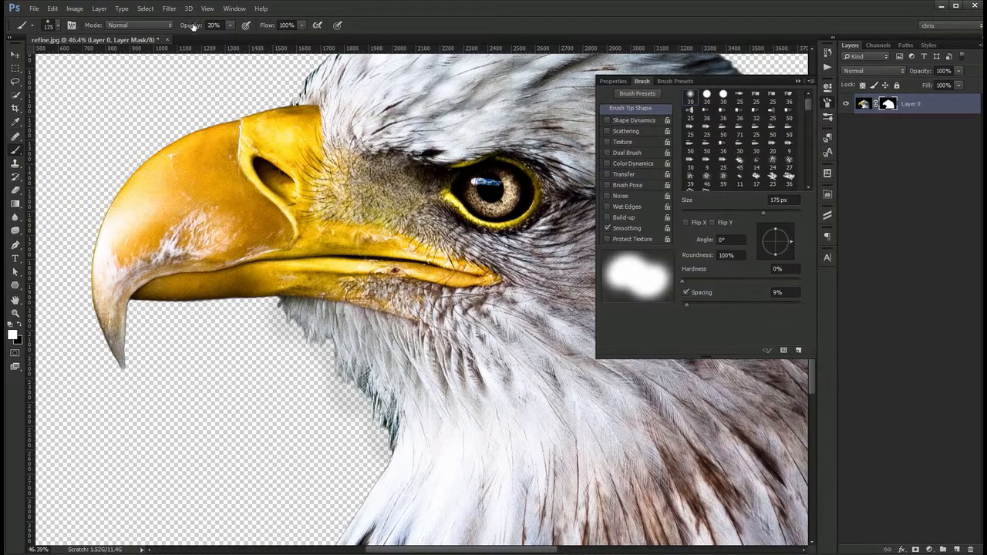
{"action": "mouse_move", "coordinate": [333, 408]}
{"action": "left_mouse_down"}
{"action": "mouse_move", "coordinate": [331, 322]}
{"action": "mouse_move", "coordinate": [291, 308]}
{"action": "mouse_move", "coordinate": [353, 350]}
{"action": "mouse_move", "coordinate": [403, 417]}
{"action": "mouse_move", "coordinate": [323, 357]}
{"action": "mouse_move", "coordinate": [351, 389]}
{"action": "mouse_move", "coordinate": [282, 318]}
{"action": "mouse_move", "coordinate": [333, 375]}
{"action": "mouse_move", "coordinate": [360, 416]}
{"action": "left_mouse_up"}
{"action": "key", "text": "ctrl+z"}
{"action": "key", "text": "x"}
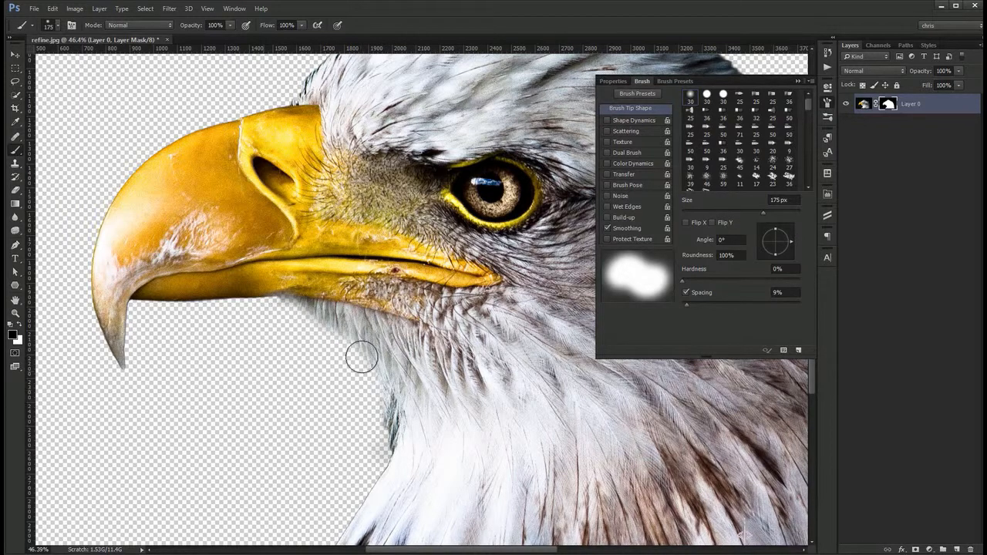
{"action": "key", "text": "x"}
{"action": "mouse_move", "coordinate": [339, 313]}
{"action": "left_mouse_down"}
{"action": "mouse_move", "coordinate": [392, 403]}
{"action": "mouse_move", "coordinate": [386, 434]}
{"action": "left_mouse_up"}
{"action": "left_click_drag", "start_coordinate": [337, 301], "coordinate": [322, 329]}
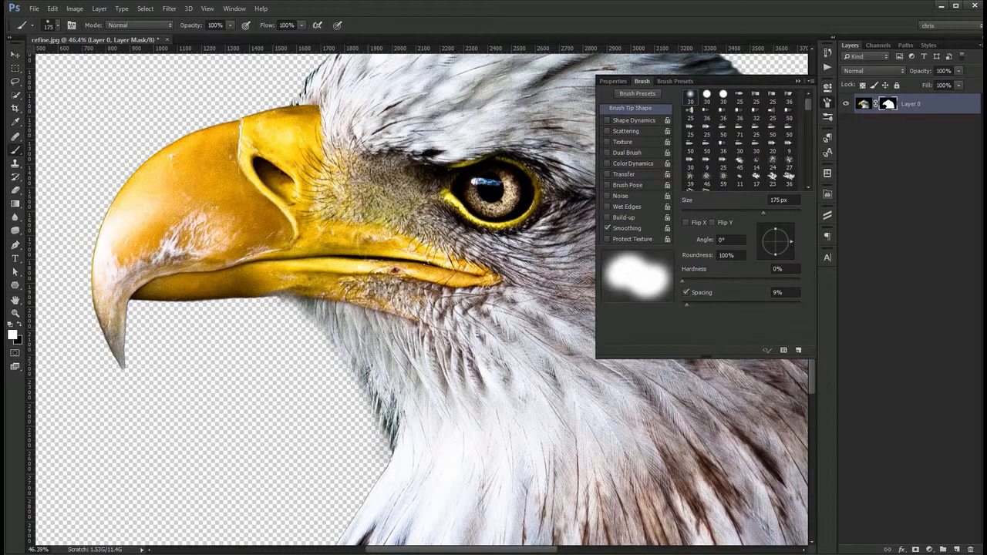
Touch up the mask where the throat feathers meet the lower beak, hiding with black and restoring with white
{"action": "key", "text": "x"}
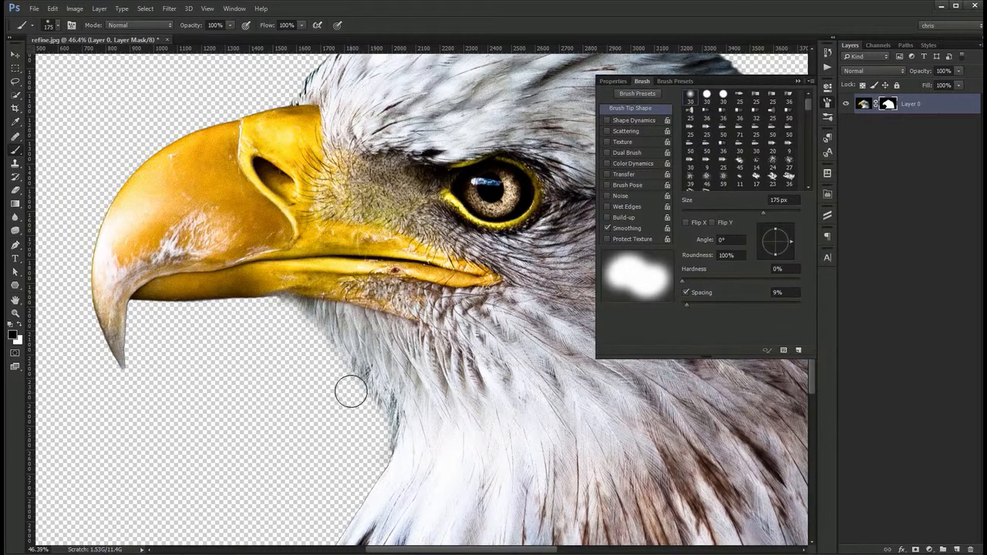
{"action": "key", "text": "x"}
{"action": "mouse_move", "coordinate": [282, 313]}
{"action": "left_mouse_down"}
{"action": "mouse_move", "coordinate": [293, 312]}
{"action": "mouse_move", "coordinate": [285, 316]}
{"action": "left_mouse_up"}
{"action": "key", "text": "x"}
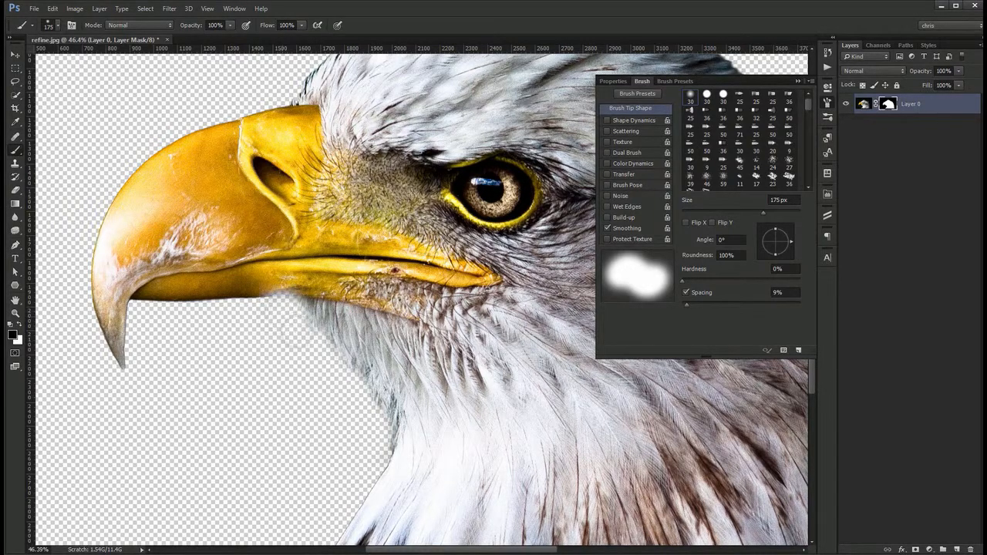
{"action": "key", "text": "x"}
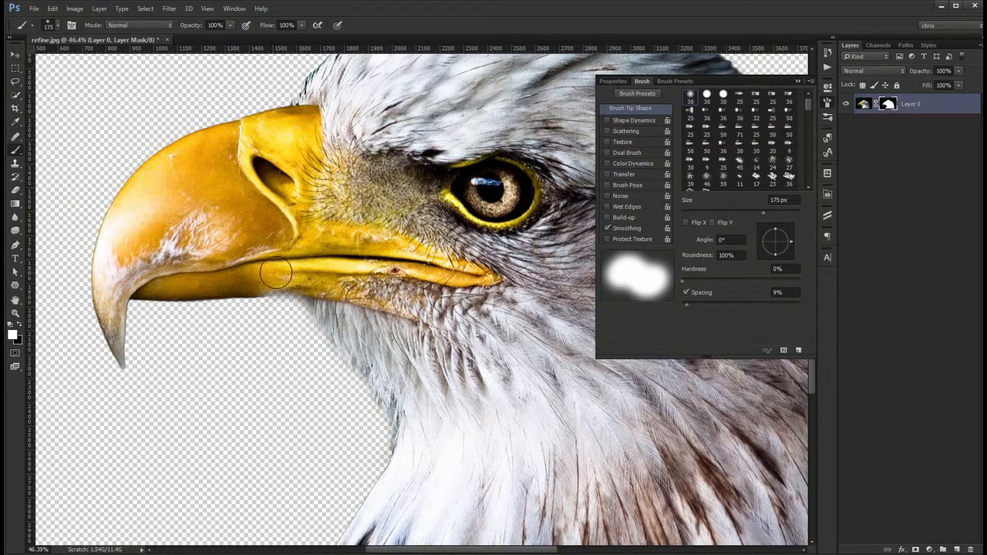
{"action": "mouse_move", "coordinate": [275, 273]}
{"action": "left_mouse_down"}
{"action": "mouse_move", "coordinate": [376, 273]}
{"action": "mouse_move", "coordinate": [240, 273]}
{"action": "mouse_move", "coordinate": [280, 265]}
{"action": "left_mouse_up"}
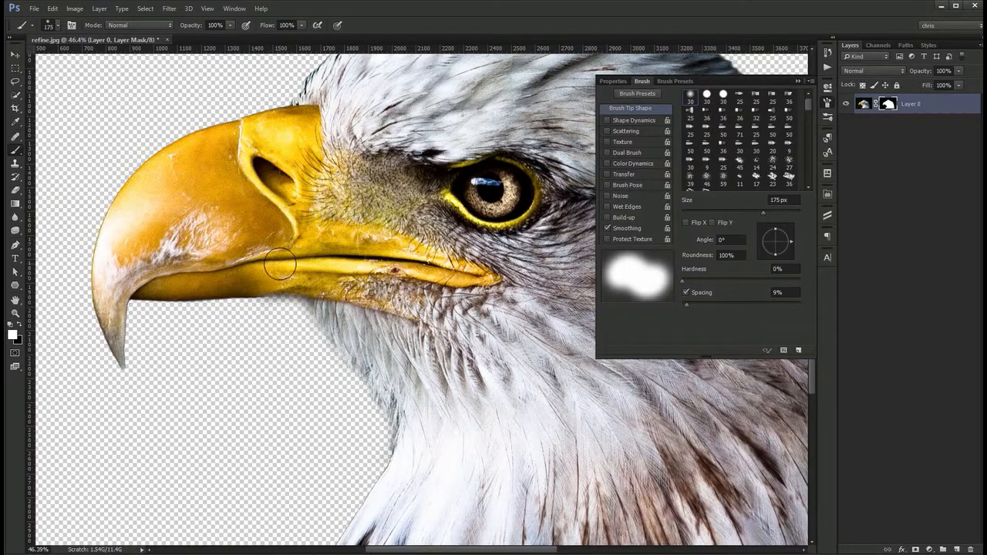
{"action": "key", "text": "ctrl+0"}
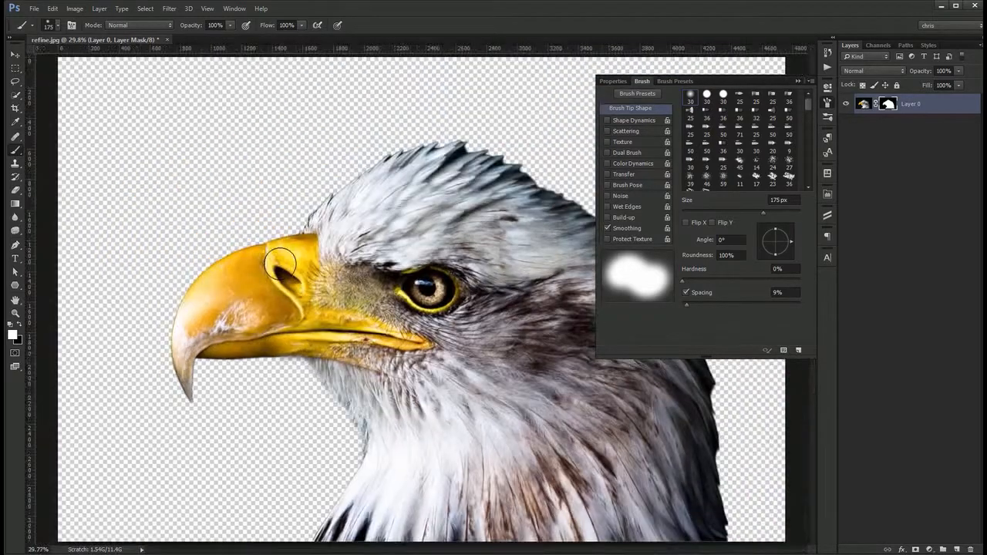
Close the brush settings and outline the teeth in 1 teeth.jpg with a freehand Lasso selection
{"action": "left_click", "coordinate": [827, 102]}
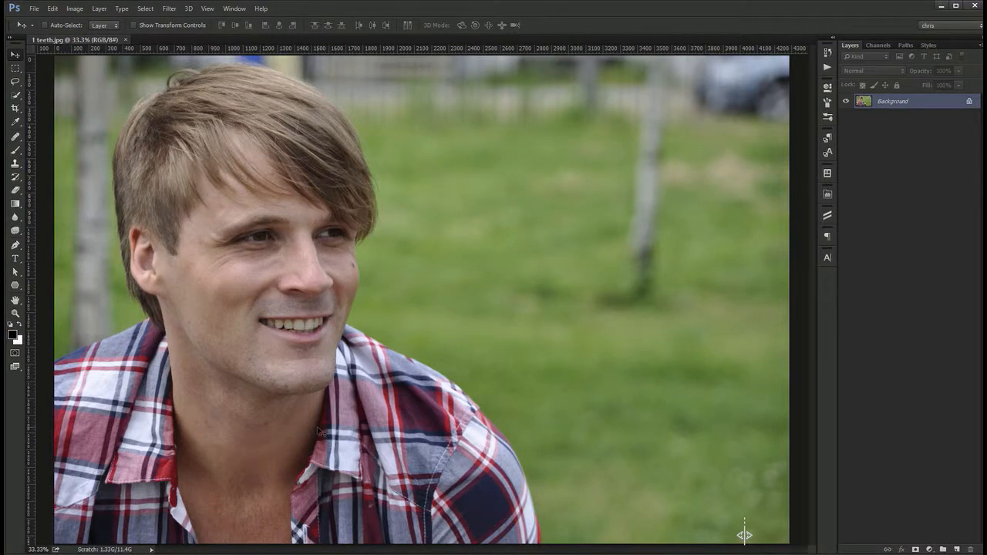
{"action": "key", "text": "l"}
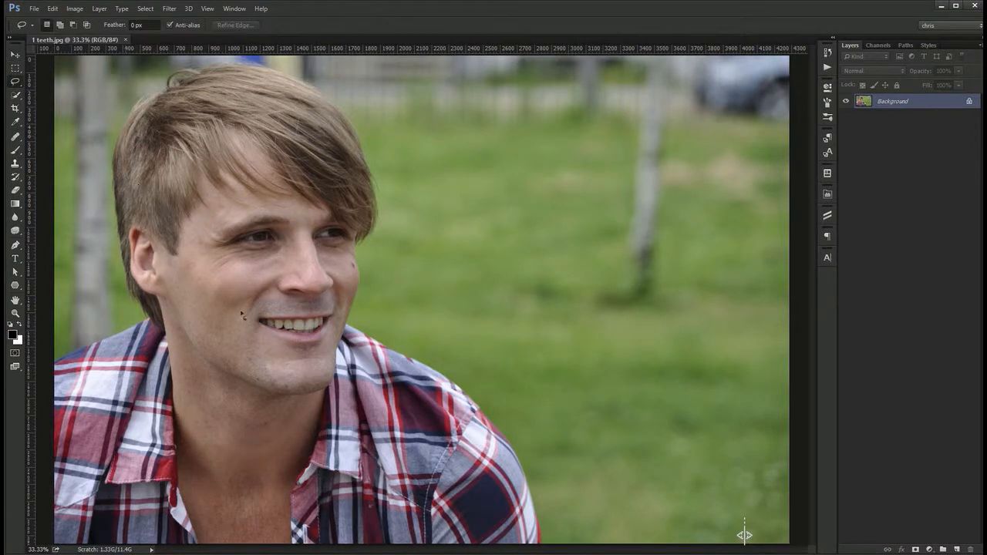
{"action": "key", "text": "ctrl+space"}
{"action": "mouse_move", "coordinate": [264, 343]}
{"action": "left_mouse_down"}
{"action": "mouse_move", "coordinate": [417, 264]}
{"action": "mouse_move", "coordinate": [357, 330]}
{"action": "mouse_move", "coordinate": [361, 347]}
{"action": "left_mouse_up"}
{"action": "key", "text": "ctrl+space"}
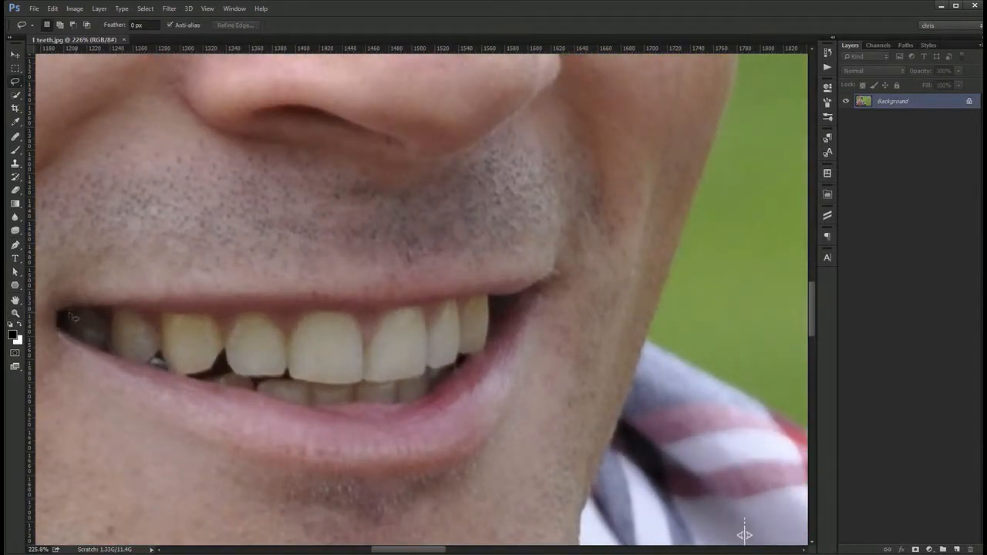
{"action": "mouse_move", "coordinate": [72, 316]}
{"action": "left_mouse_down"}
{"action": "mouse_move", "coordinate": [259, 322]}
{"action": "mouse_move", "coordinate": [512, 301]}
{"action": "left_mouse_up"}
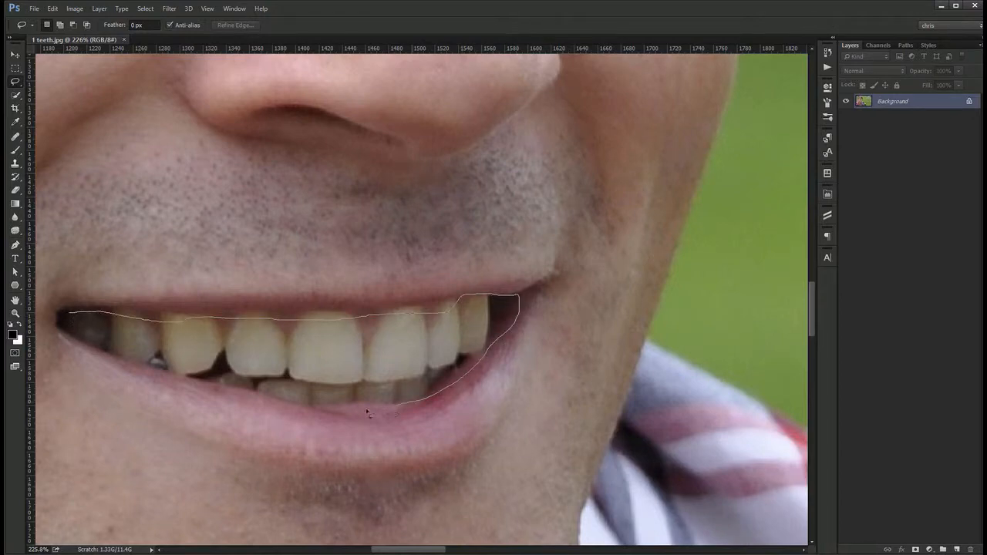
{"action": "mouse_move", "coordinate": [112, 355]}
{"action": "left_mouse_down"}
{"action": "mouse_move", "coordinate": [63, 327]}
{"action": "mouse_move", "coordinate": [68, 313]}
{"action": "left_mouse_up"}
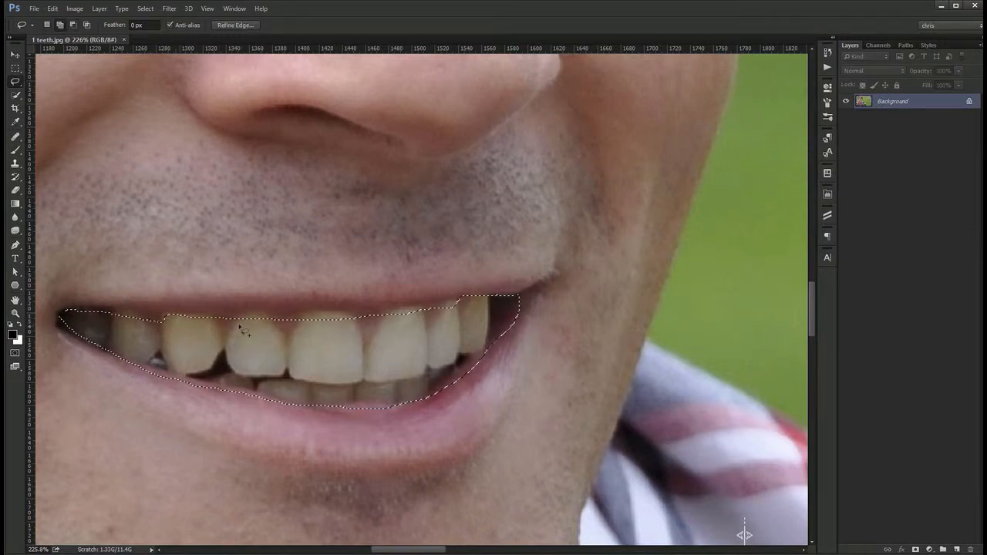
Subtract the gum gaps between the upper teeth and the dark mouth corner from the teeth selection with the Lasso
{"action": "key", "text": "alt"}
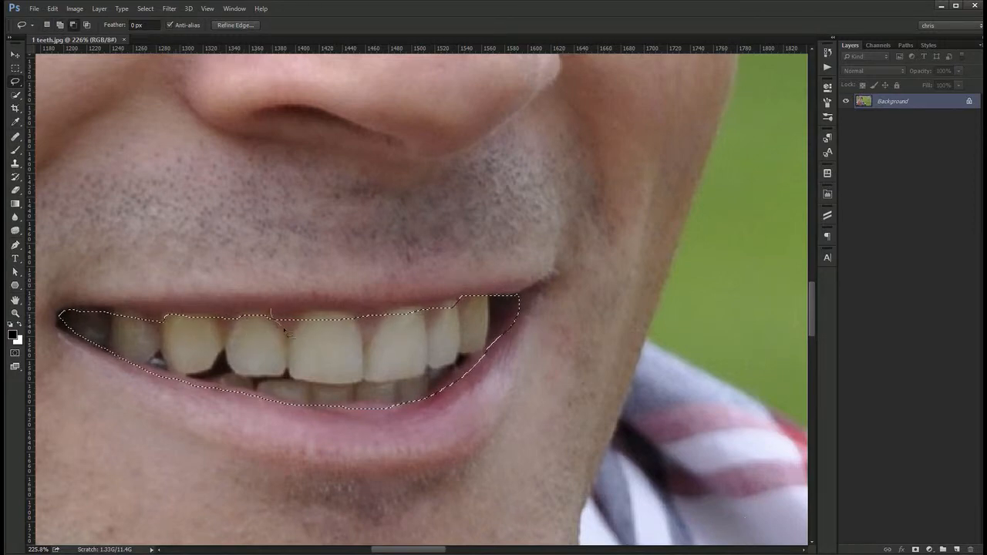
{"action": "mouse_move", "coordinate": [291, 336]}
{"action": "left_mouse_down"}
{"action": "mouse_move", "coordinate": [340, 270]}
{"action": "mouse_move", "coordinate": [370, 343]}
{"action": "mouse_move", "coordinate": [383, 310]}
{"action": "mouse_move", "coordinate": [431, 328]}
{"action": "mouse_move", "coordinate": [443, 310]}
{"action": "mouse_move", "coordinate": [501, 369]}
{"action": "mouse_move", "coordinate": [503, 392]}
{"action": "mouse_move", "coordinate": [514, 303]}
{"action": "mouse_move", "coordinate": [501, 294]}
{"action": "mouse_move", "coordinate": [525, 347]}
{"action": "mouse_move", "coordinate": [511, 283]}
{"action": "mouse_move", "coordinate": [500, 305]}
{"action": "mouse_move", "coordinate": [510, 288]}
{"action": "mouse_move", "coordinate": [498, 288]}
{"action": "mouse_move", "coordinate": [497, 352]}
{"action": "mouse_move", "coordinate": [495, 294]}
{"action": "left_mouse_up"}
{"action": "key", "text": "alt"}
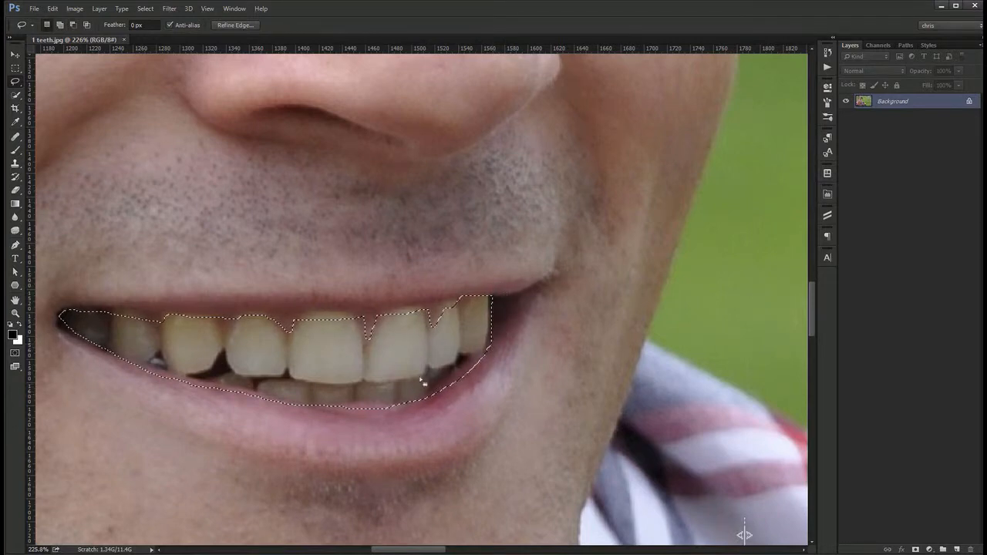
Soften the teeth selection with Refine Edge, using a feather of 1.5 px
{"action": "left_click", "coordinate": [244, 24]}
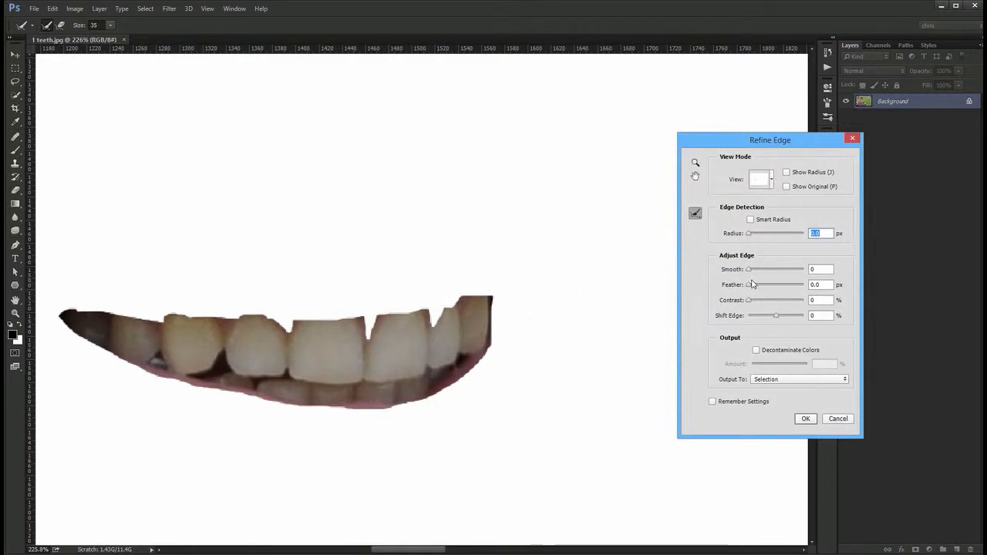
{"action": "left_click_drag", "start_coordinate": [751, 288], "coordinate": [754, 286]}
{"action": "left_click", "coordinate": [817, 283]}
{"action": "type", "text": "1."}
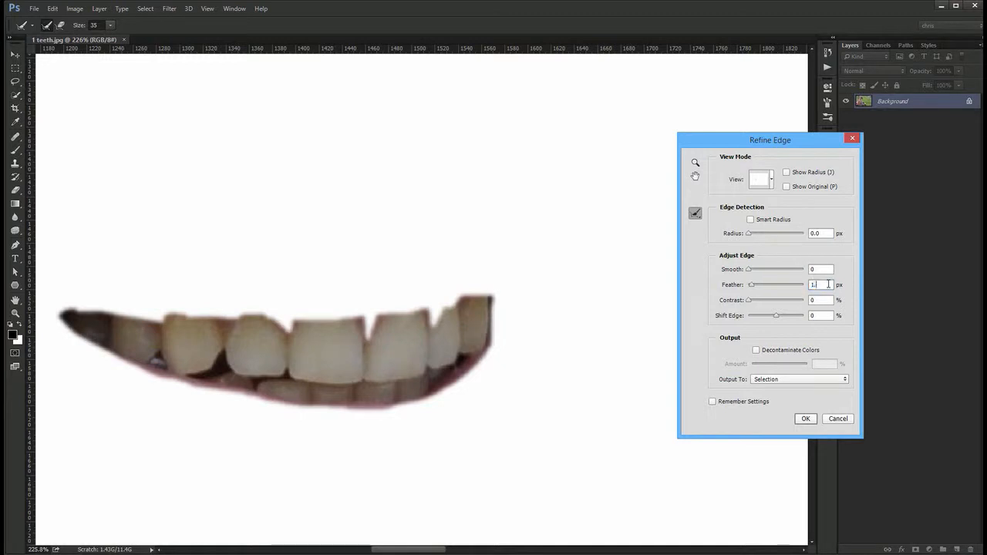
{"action": "type", "text": "5"}
{"action": "left_click", "coordinate": [804, 418]}
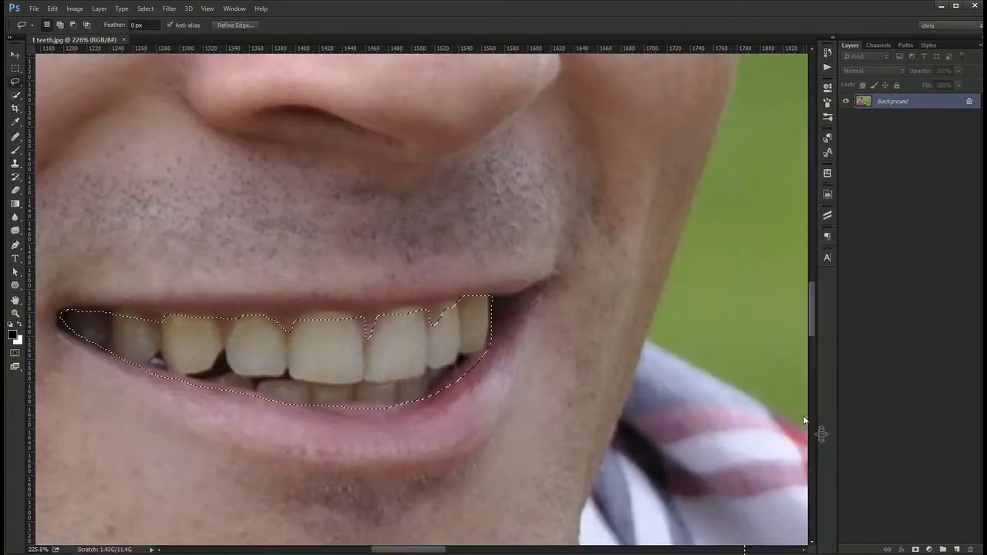
Add a Selective Color adjustment for the selected teeth and set the Yellow amount in Yellows to -100%
{"action": "left_click", "coordinate": [926, 549]}
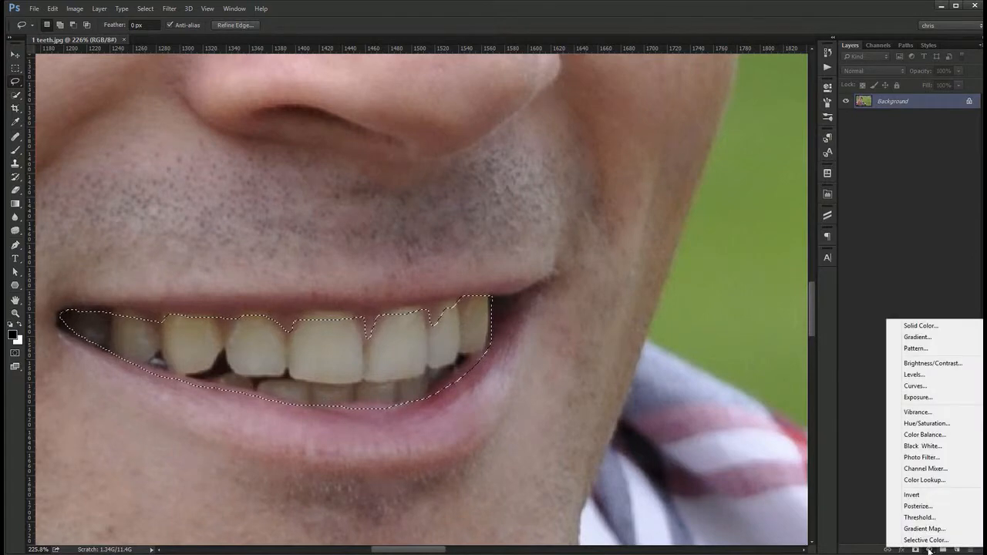
{"action": "left_click", "coordinate": [930, 540]}
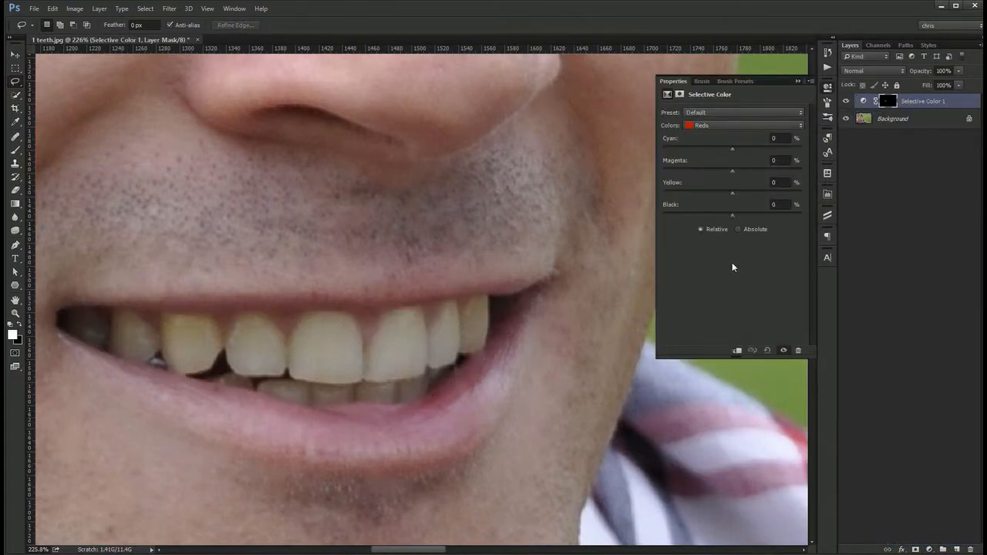
{"action": "left_click", "coordinate": [753, 125]}
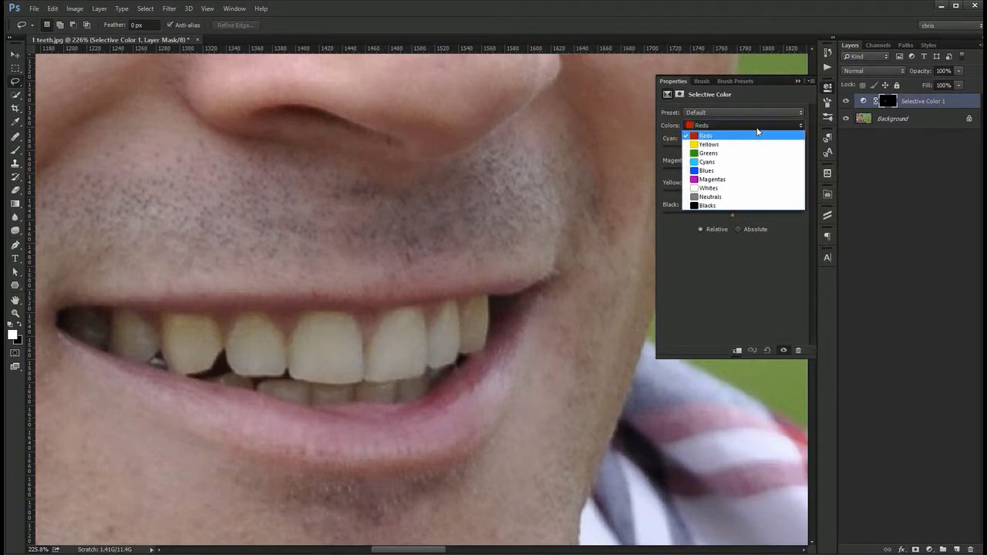
{"action": "left_click", "coordinate": [746, 145]}
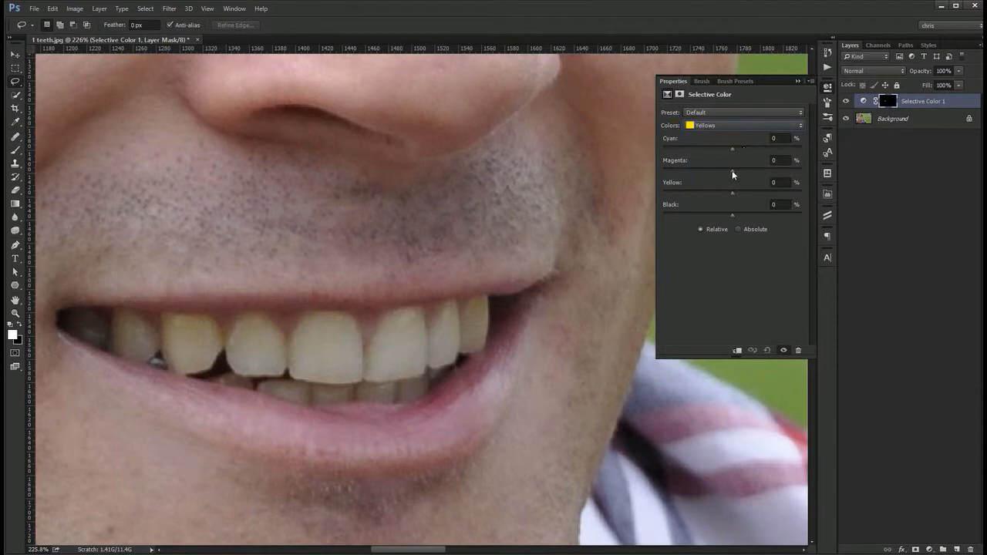
{"action": "left_click_drag", "start_coordinate": [731, 192], "coordinate": [712, 192]}
Compare the teeth with the Selective Color layer hidden and shown, leave it visible, and close its properties
{"action": "left_click", "coordinate": [845, 101]}
{"action": "left_click", "coordinate": [845, 101]}
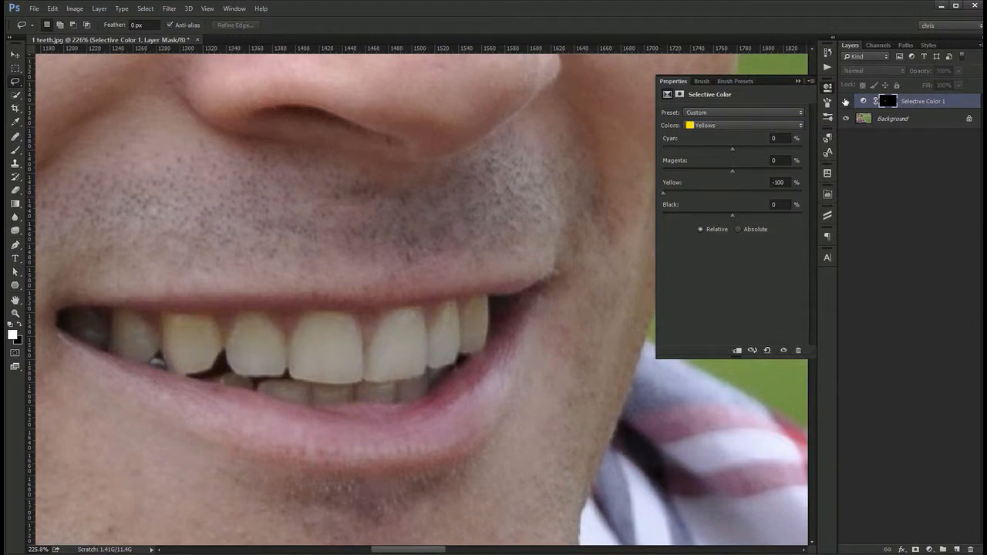
{"action": "left_click", "coordinate": [845, 101]}
{"action": "left_click", "coordinate": [845, 101]}
{"action": "left_click", "coordinate": [844, 100]}
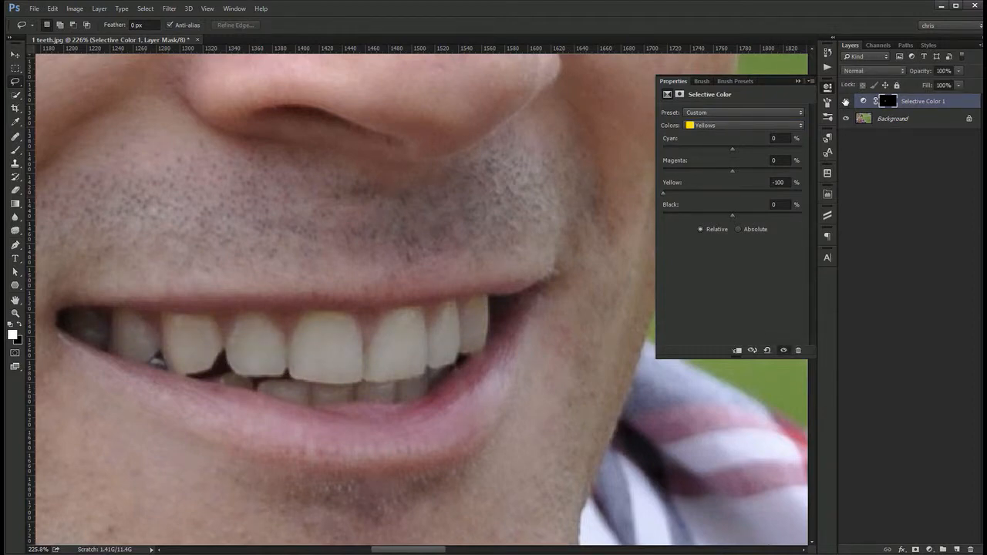
{"action": "left_click", "coordinate": [827, 89]}
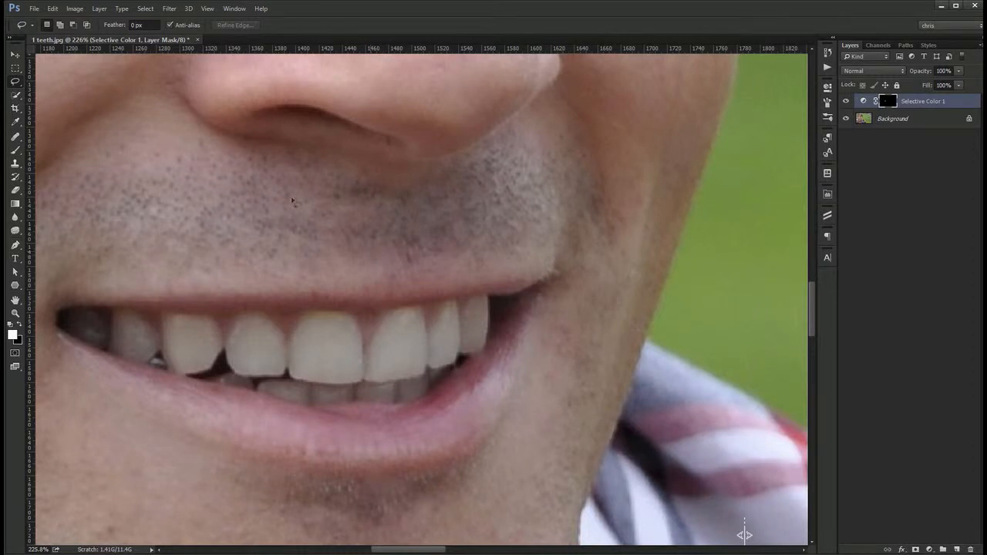
Reselect the last teeth selection and add a Levels adjustment with the midtones set to 1.21
{"action": "left_click", "coordinate": [143, 13]}
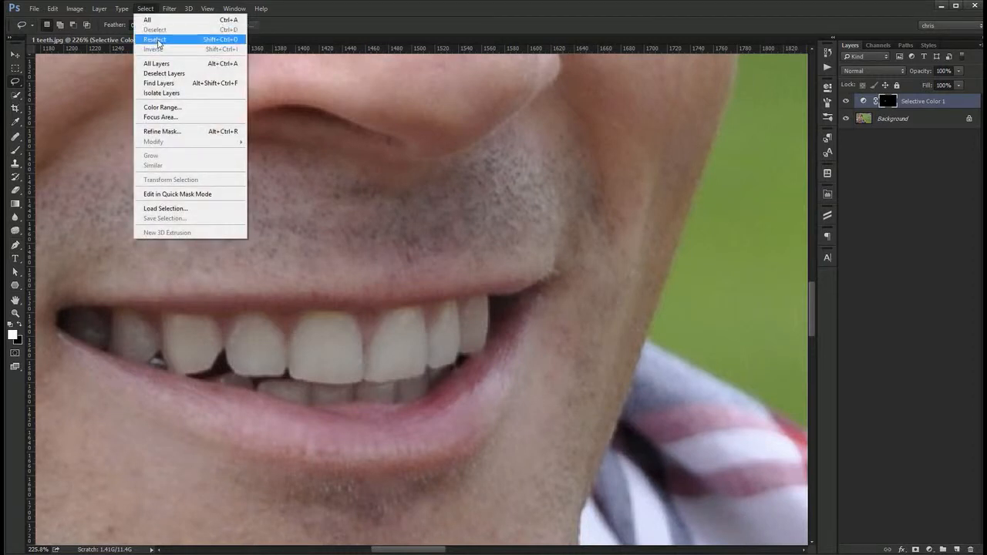
{"action": "left_click", "coordinate": [189, 40]}
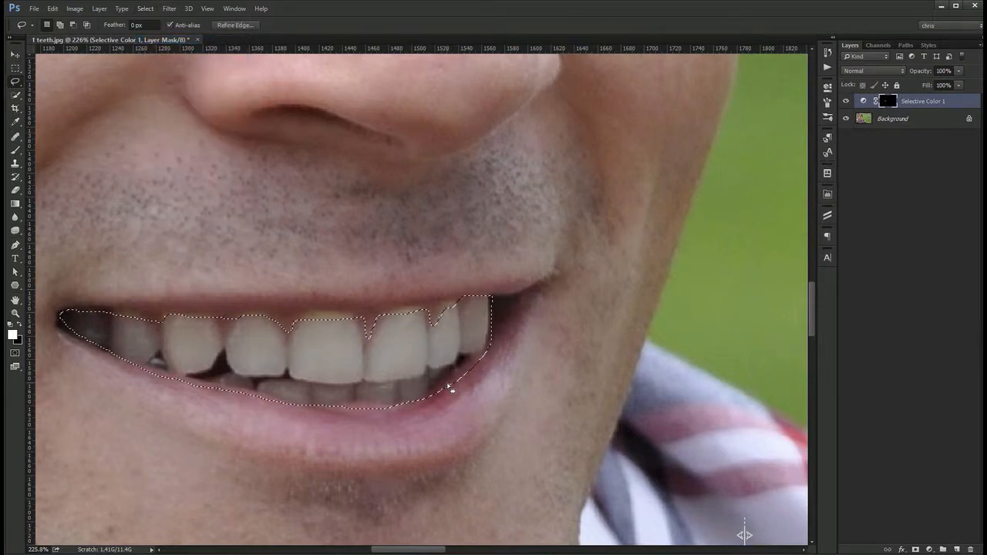
{"action": "left_click", "coordinate": [929, 549]}
{"action": "left_click", "coordinate": [947, 373]}
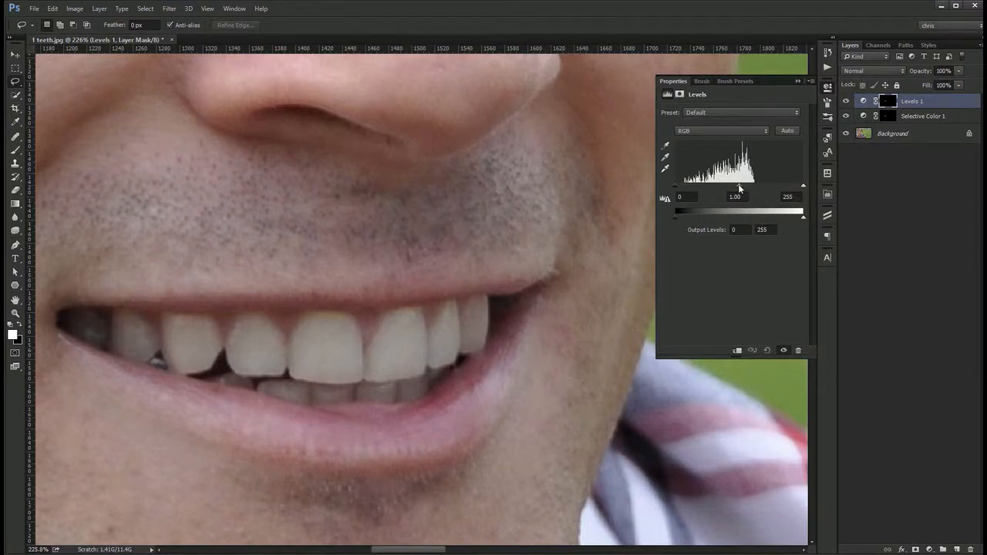
{"action": "left_click_drag", "start_coordinate": [737, 184], "coordinate": [727, 186]}
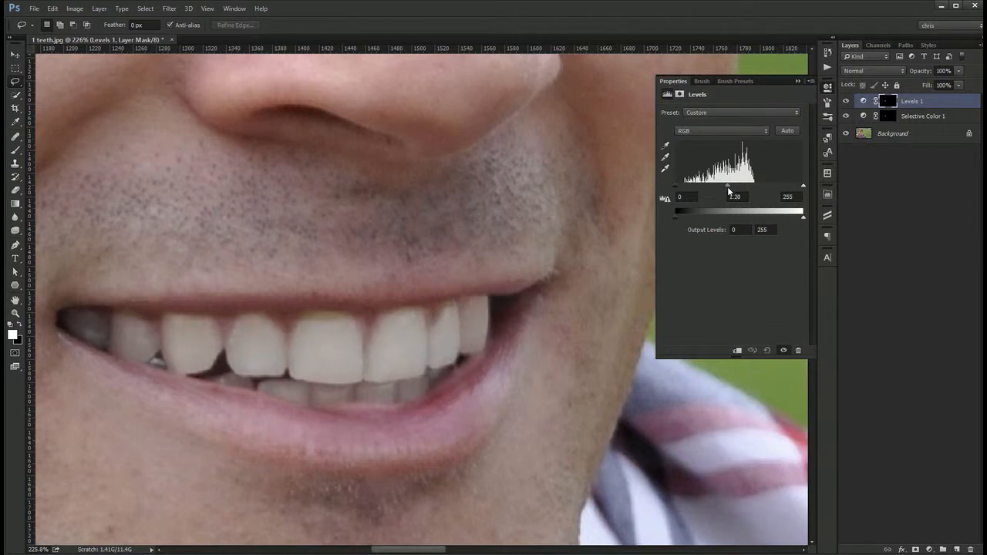
{"action": "left_click_drag", "start_coordinate": [728, 186], "coordinate": [723, 187]}
Compare the whole portrait with the Levels layer hidden and shown, and raise its midtones to 1.28
{"action": "key", "text": "ctrl+0"}
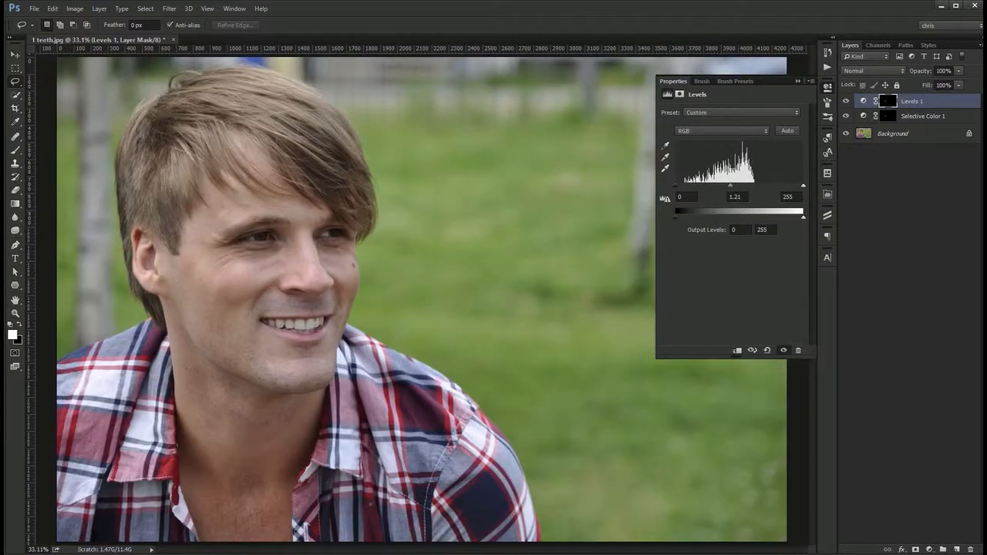
{"action": "left_click", "coordinate": [845, 103]}
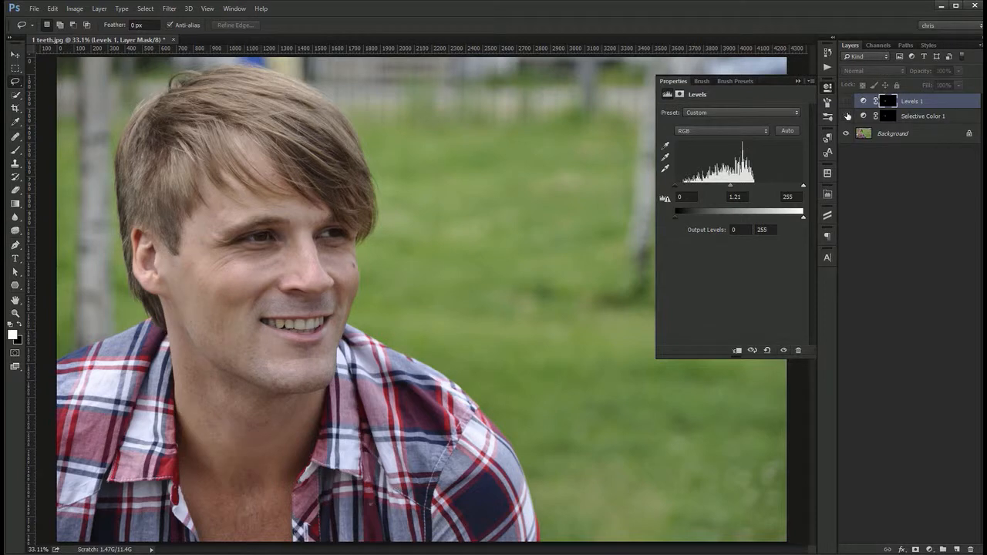
{"action": "left_click", "coordinate": [846, 101]}
{"action": "left_click", "coordinate": [846, 101]}
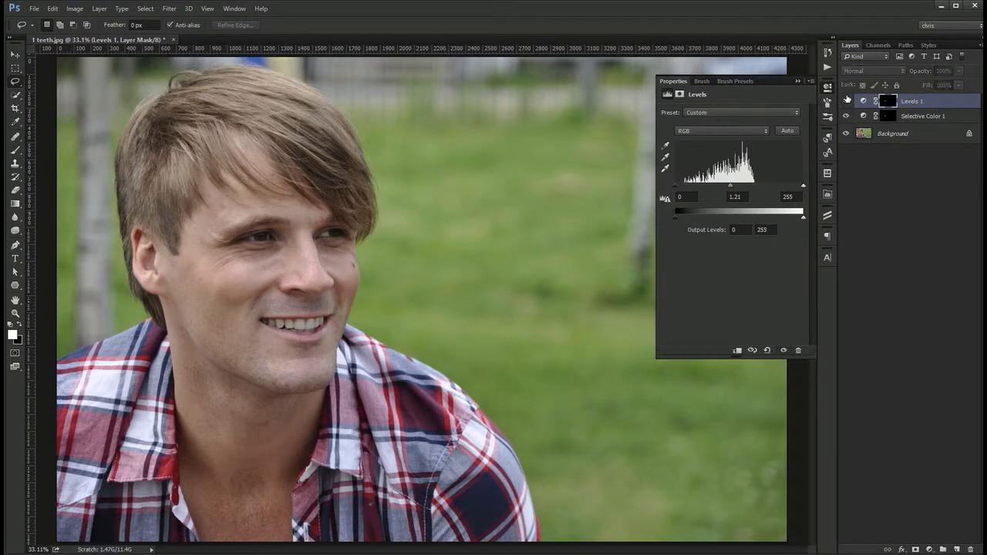
{"action": "left_click", "coordinate": [846, 101]}
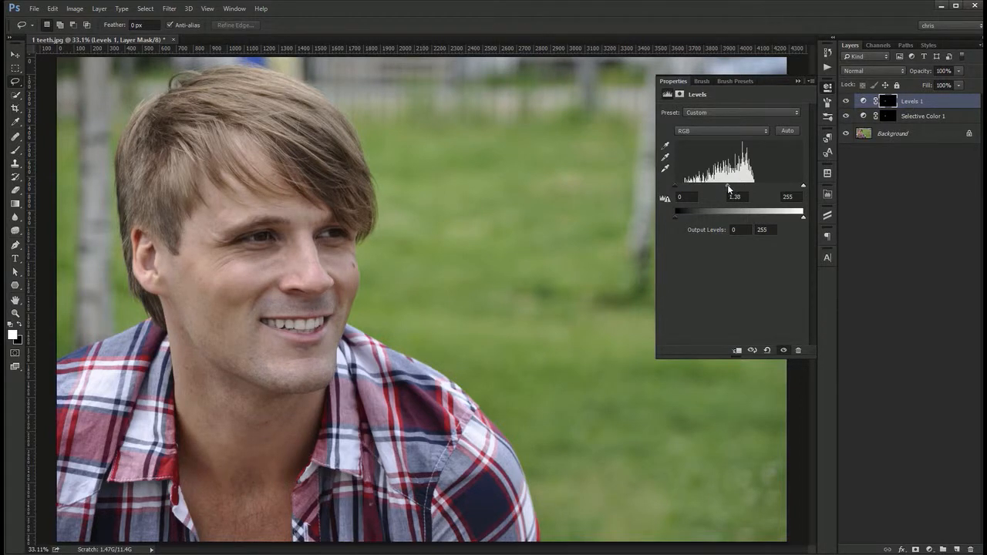
Target the Levels layer's mask and set up a black 40 px brush with increased hardness
{"action": "scroll", "coordinate": [285, 327], "scroll_direction": "up", "scroll_amount": 8}
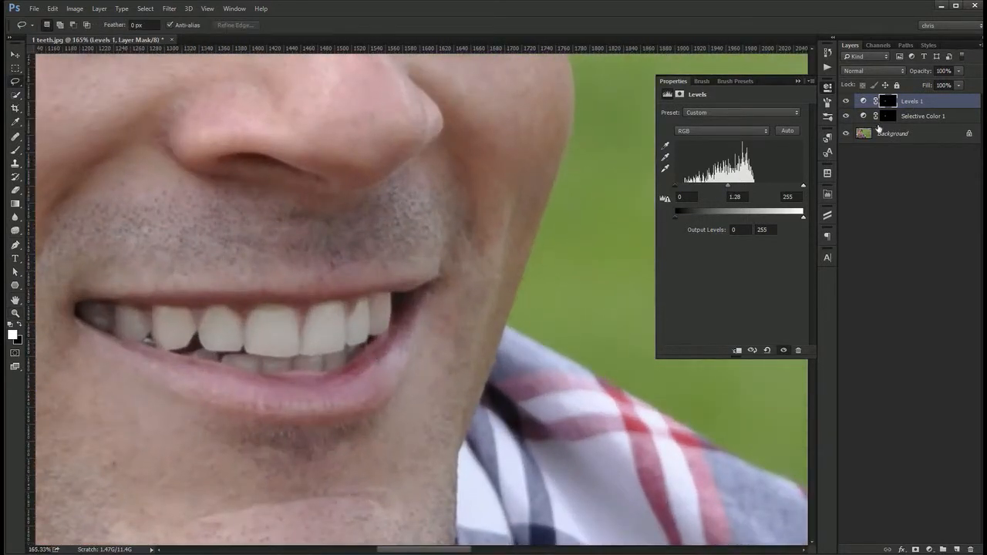
{"action": "left_click", "coordinate": [886, 101]}
{"action": "key", "text": "b"}
{"action": "scroll", "coordinate": [254, 254], "scroll_direction": "up", "scroll_amount": 2}
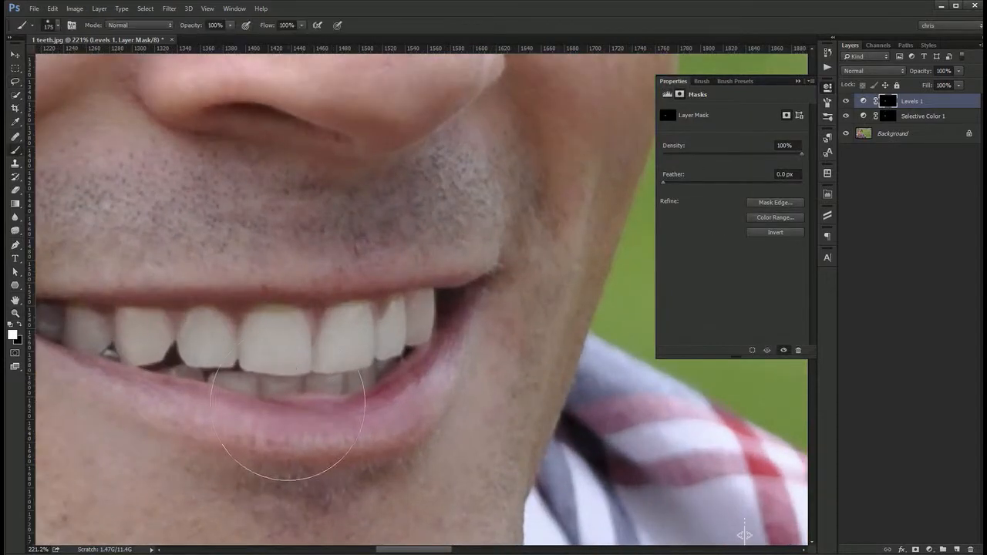
{"action": "key", "text": "bracketleft"}
{"action": "key", "text": "bracketleft"}
{"action": "key", "text": "bracketleft"}
{"action": "key", "text": "bracketleft"}
{"action": "key", "text": "bracketleft"}
{"action": "key", "text": "bracketleft"}
{"action": "key", "text": "bracketleft"}
{"action": "key", "text": "bracketleft"}
{"action": "key", "text": "x"}
{"action": "left_click", "coordinate": [72, 26]}
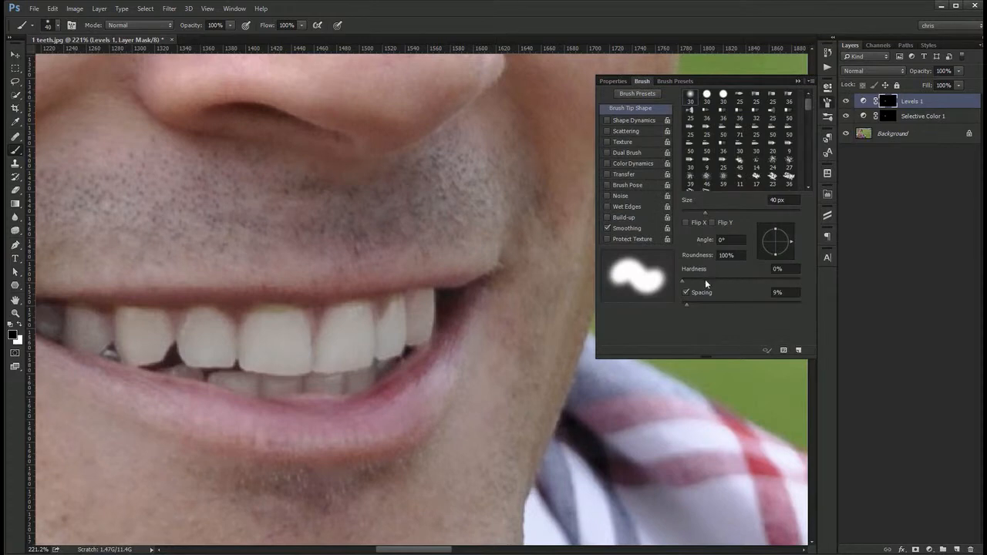
{"action": "left_click_drag", "start_coordinate": [706, 282], "coordinate": [818, 275]}
{"action": "left_click", "coordinate": [827, 103]}
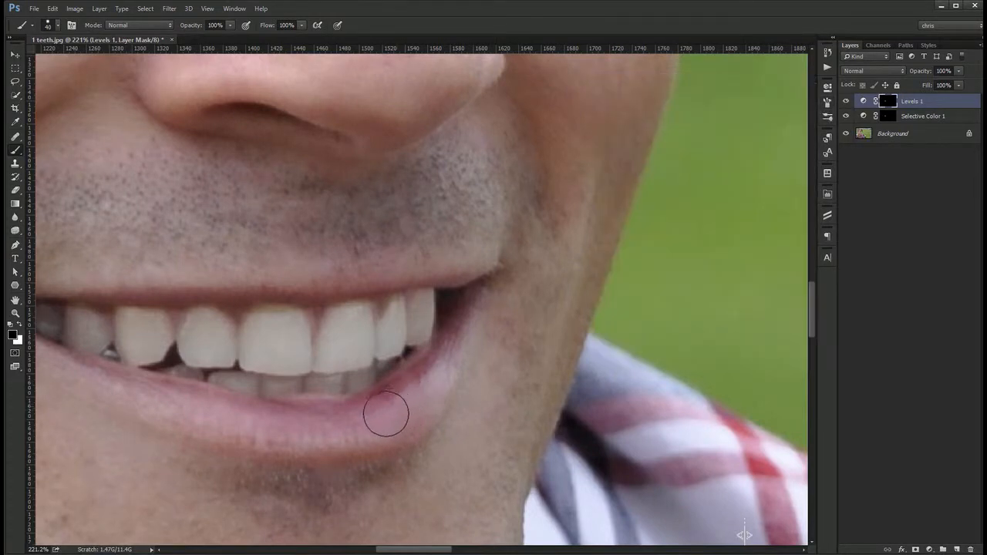
Paint black on the Levels mask along the lower lip below the teeth, and switch to a white 30 px brush
{"action": "mouse_move", "coordinate": [385, 414]}
{"action": "left_mouse_down"}
{"action": "mouse_move", "coordinate": [309, 429]}
{"action": "mouse_move", "coordinate": [289, 421]}
{"action": "mouse_move", "coordinate": [333, 420]}
{"action": "mouse_move", "coordinate": [236, 428]}
{"action": "mouse_move", "coordinate": [190, 402]}
{"action": "mouse_move", "coordinate": [82, 377]}
{"action": "left_mouse_up"}
{"action": "left_click_drag", "start_coordinate": [190, 415], "coordinate": [283, 448]}
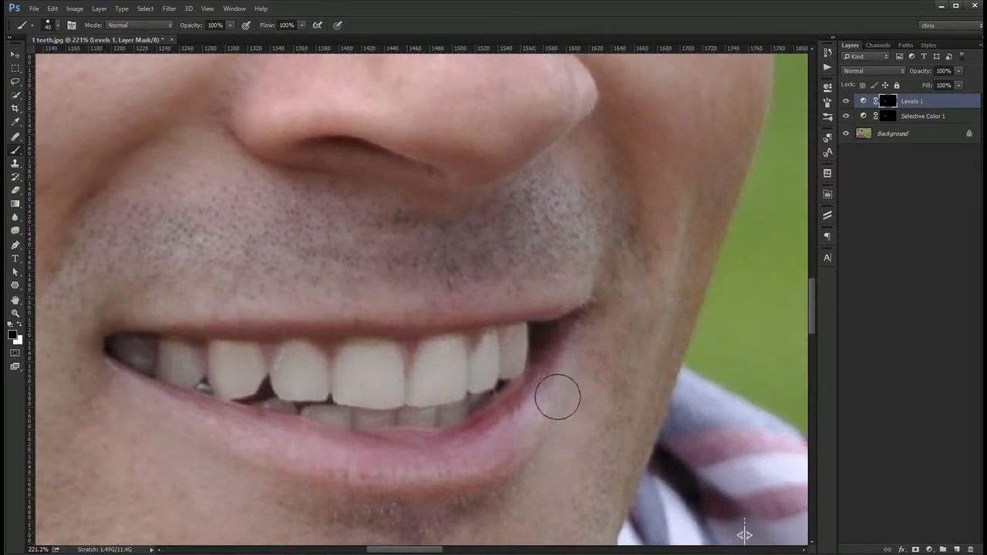
{"action": "mouse_move", "coordinate": [558, 397]}
{"action": "left_mouse_down"}
{"action": "mouse_move", "coordinate": [482, 444]}
{"action": "mouse_move", "coordinate": [357, 460]}
{"action": "left_mouse_up"}
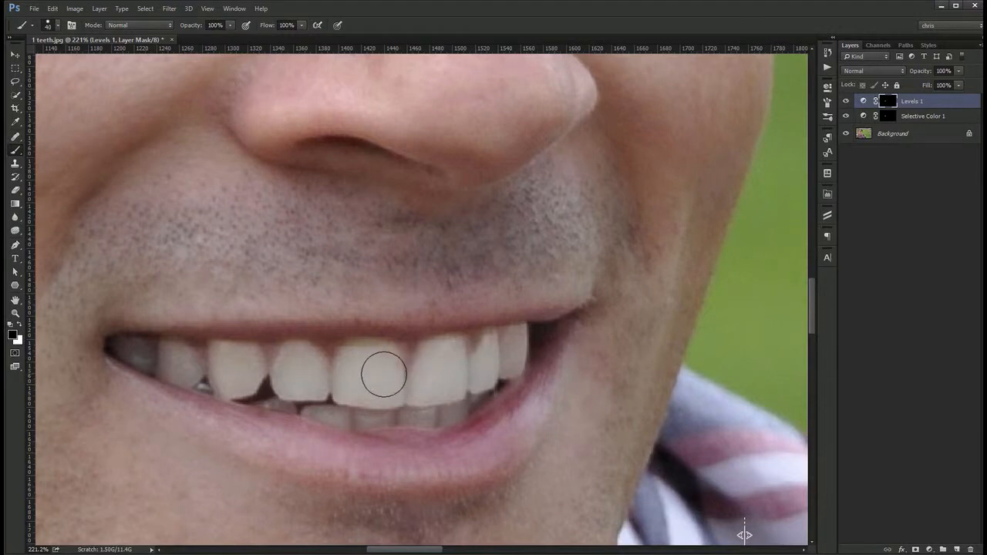
{"action": "key", "text": "x"}
{"action": "key", "text": "bracketleft"}
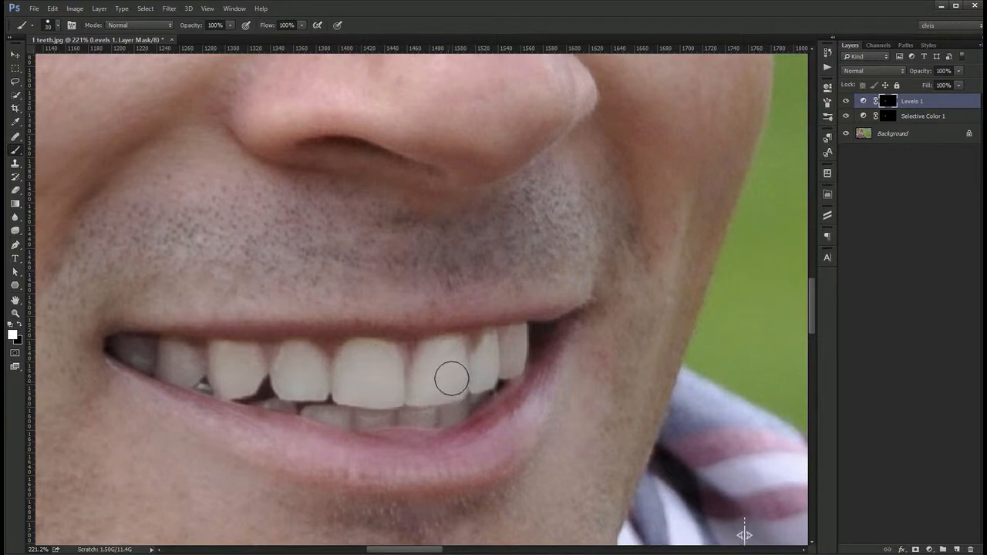
Compare the whole portrait before and after the masked Levels adjustment by hiding and showing its layer
{"action": "key", "text": "ctrl+0"}
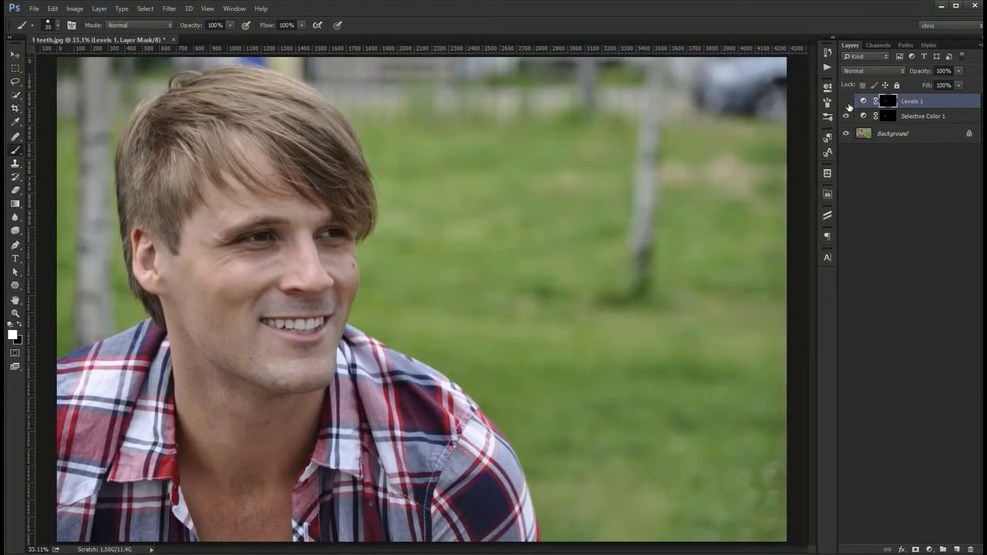
{"action": "left_click", "coordinate": [846, 103]}
{"action": "left_click", "coordinate": [846, 101]}
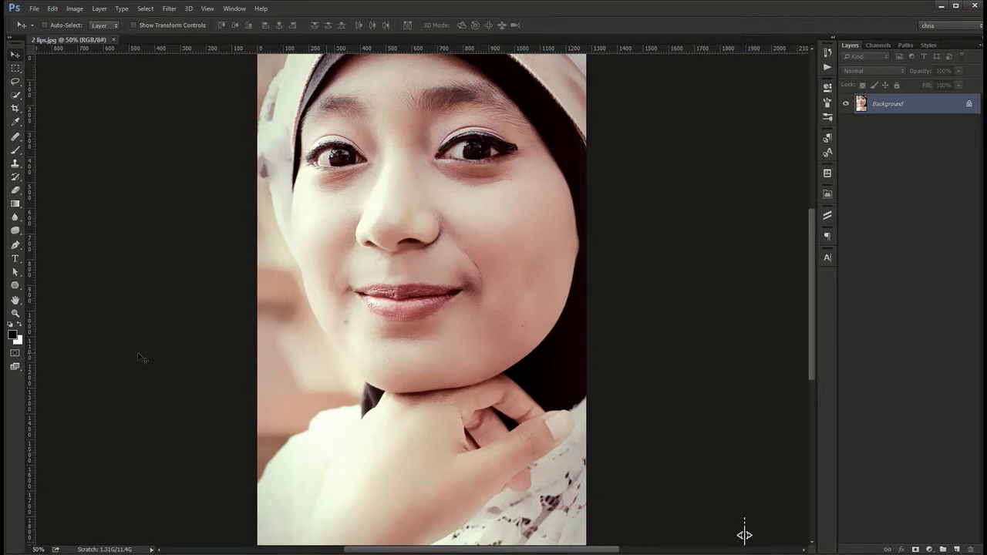
Select the woman's upper and lower lips with the Quick Selection tool
{"action": "key", "text": "z"}
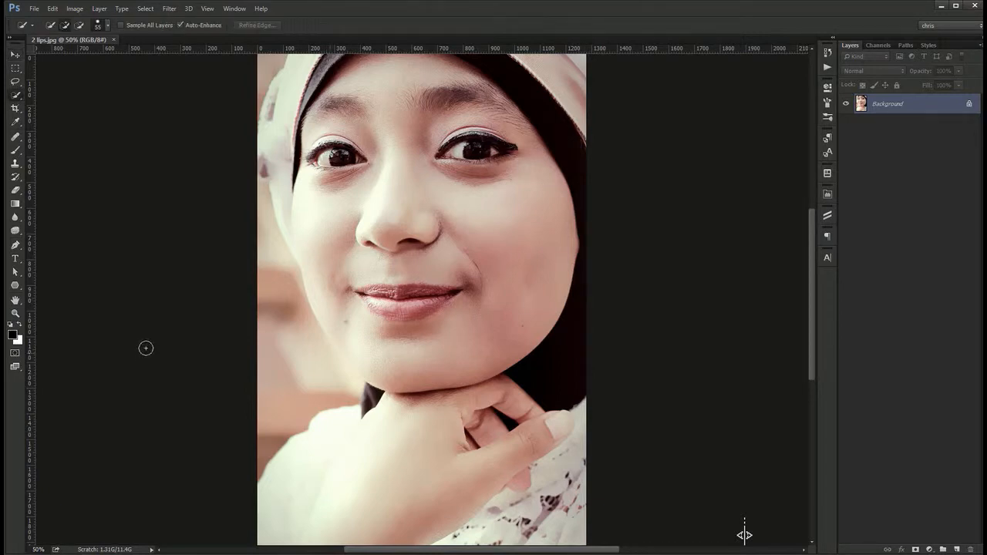
{"action": "mouse_move", "coordinate": [429, 310]}
{"action": "left_mouse_down"}
{"action": "mouse_move", "coordinate": [395, 319]}
{"action": "mouse_move", "coordinate": [335, 281]}
{"action": "mouse_move", "coordinate": [316, 282]}
{"action": "mouse_move", "coordinate": [483, 282]}
{"action": "mouse_move", "coordinate": [392, 311]}
{"action": "mouse_move", "coordinate": [353, 315]}
{"action": "mouse_move", "coordinate": [328, 302]}
{"action": "mouse_move", "coordinate": [403, 314]}
{"action": "left_mouse_up"}
{"action": "key", "text": "w"}
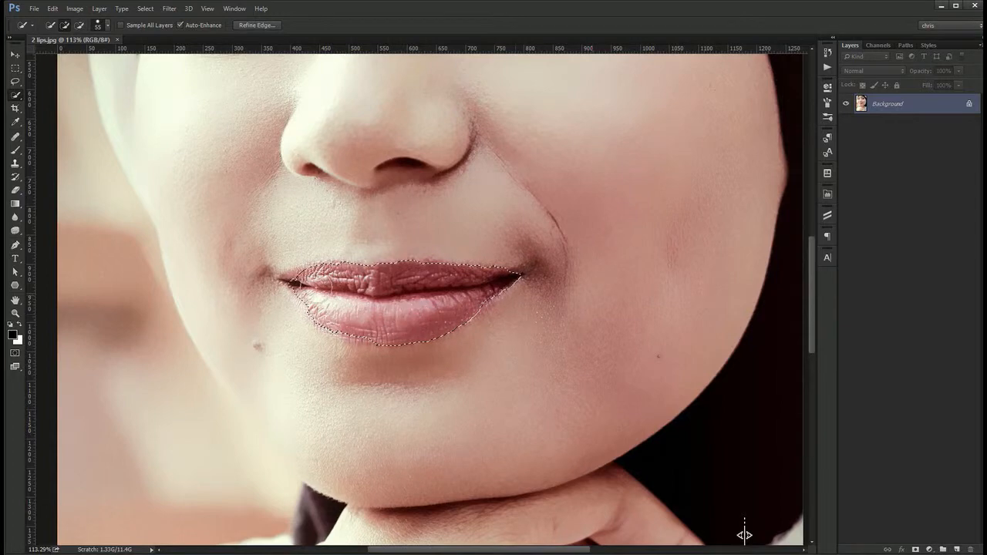
Add a Hue/Saturation adjustment layer masked to the lips, set its saturation to +35, and view the whole portrait
{"action": "left_click", "coordinate": [929, 549]}
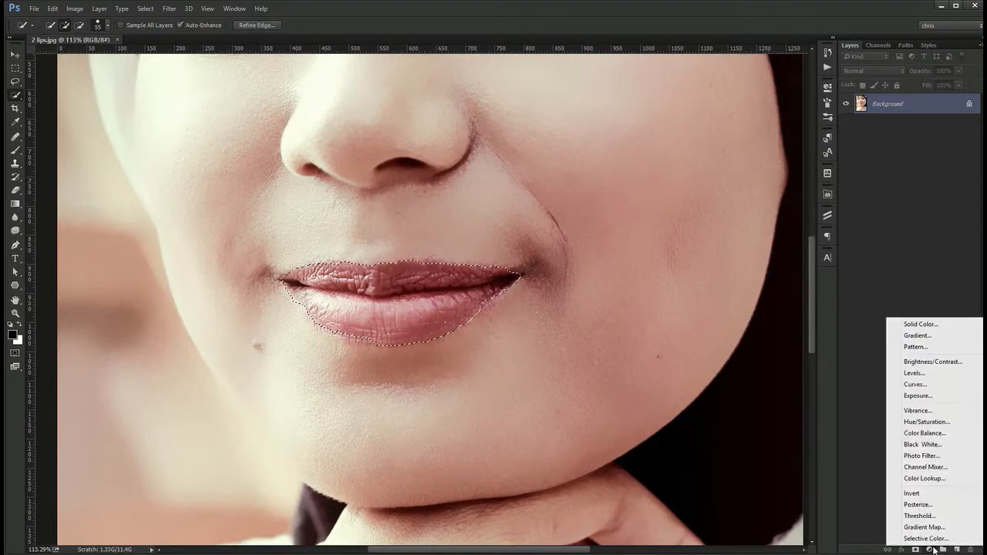
{"action": "left_click", "coordinate": [925, 421]}
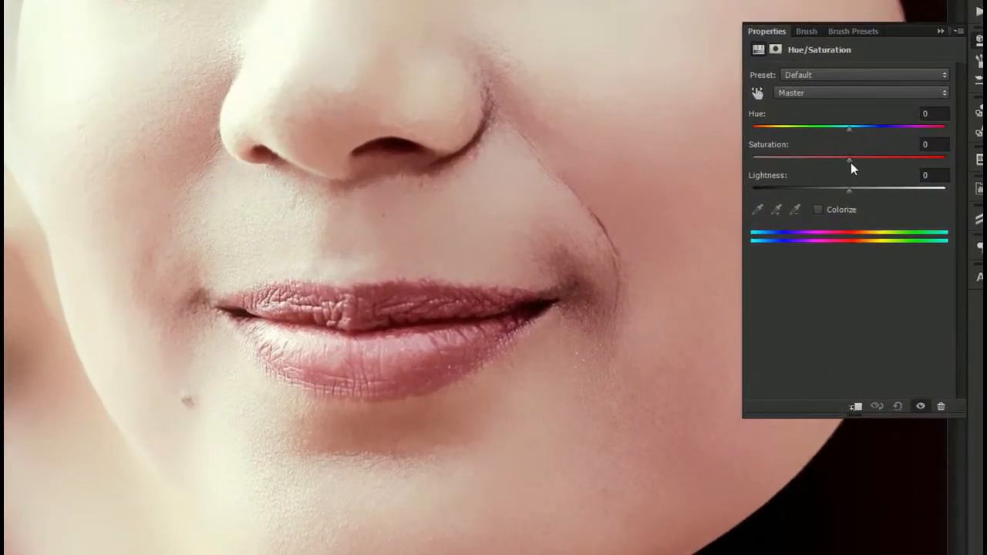
{"action": "left_click_drag", "start_coordinate": [815, 165], "coordinate": [883, 169]}
{"action": "key", "text": "ctrl+0"}
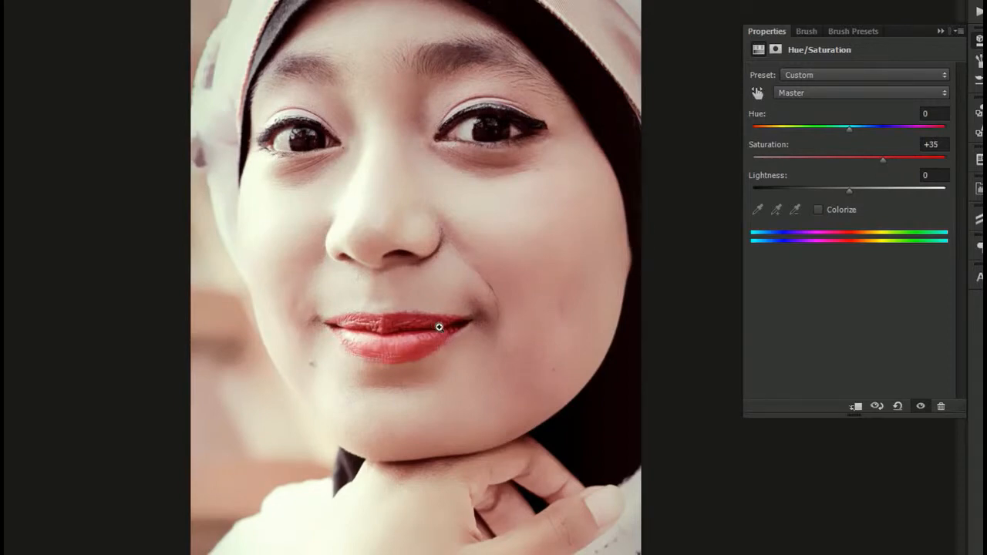
Touch up the Hue/Saturation mask along the lower lip's edge with a 30 px brush, setting its hardness to 0%
{"action": "scroll", "coordinate": [439, 326], "scroll_direction": "up", "scroll_amount": 5}
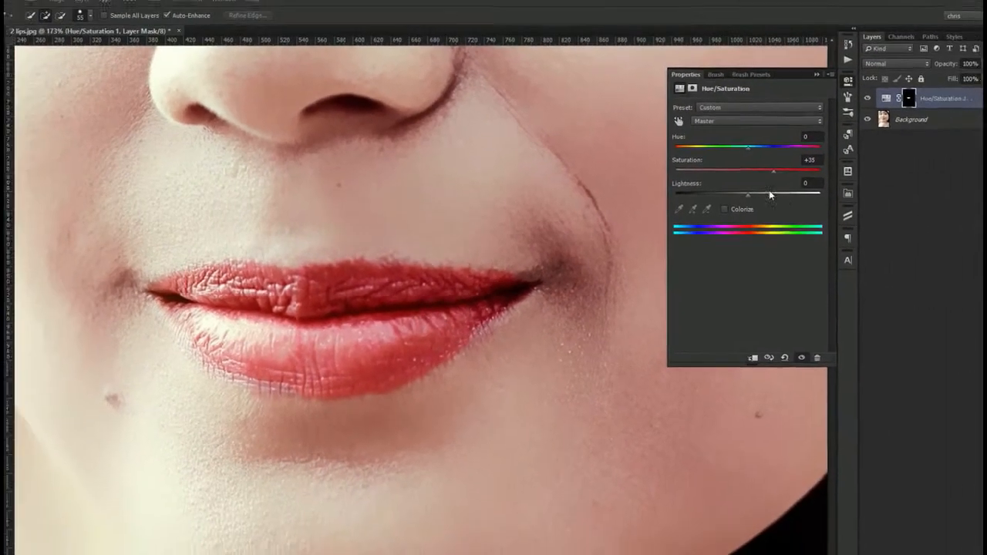
{"action": "key", "text": "b"}
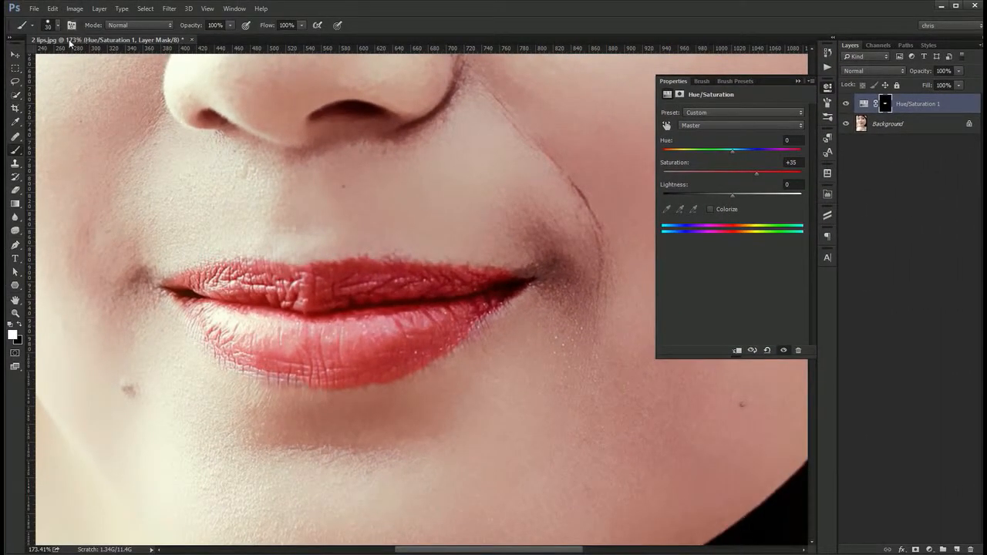
{"action": "key", "text": "x"}
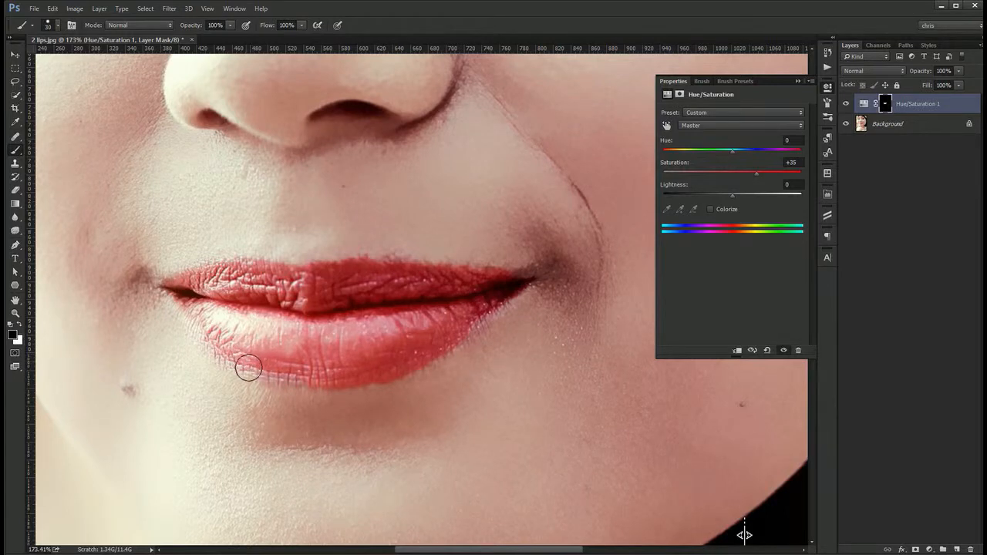
{"action": "mouse_move", "coordinate": [290, 388]}
{"action": "left_mouse_down"}
{"action": "mouse_move", "coordinate": [299, 321]}
{"action": "mouse_move", "coordinate": [289, 364]}
{"action": "mouse_move", "coordinate": [289, 353]}
{"action": "mouse_move", "coordinate": [252, 353]}
{"action": "mouse_move", "coordinate": [297, 364]}
{"action": "left_mouse_up"}
{"action": "key", "text": "x"}
{"action": "left_click", "coordinate": [71, 24]}
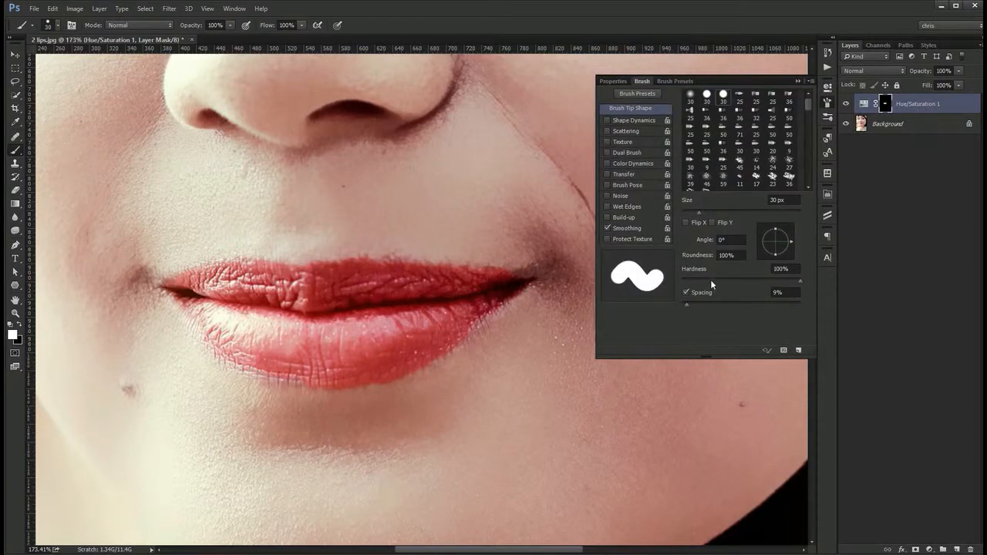
{"action": "left_click_drag", "start_coordinate": [710, 282], "coordinate": [627, 279]}
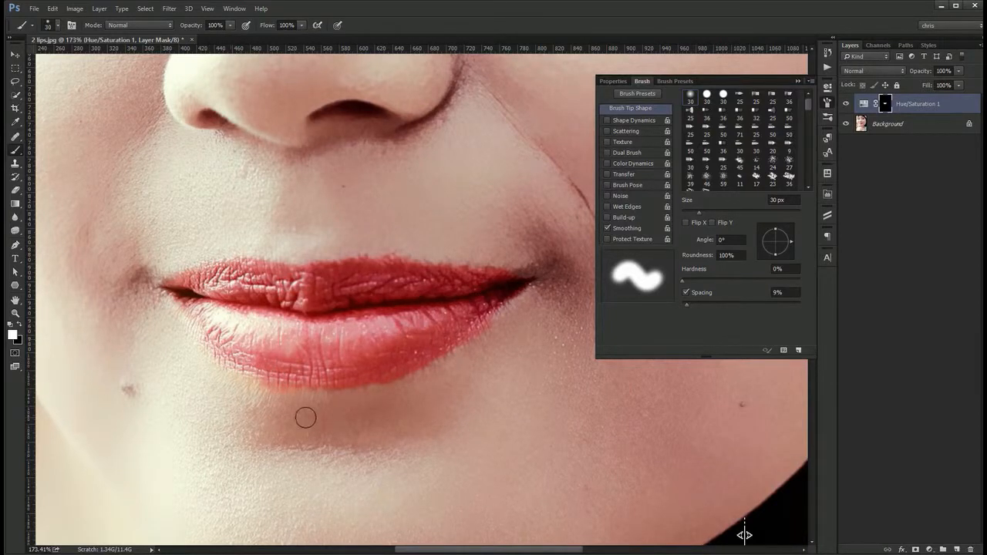
{"action": "key", "text": "x"}
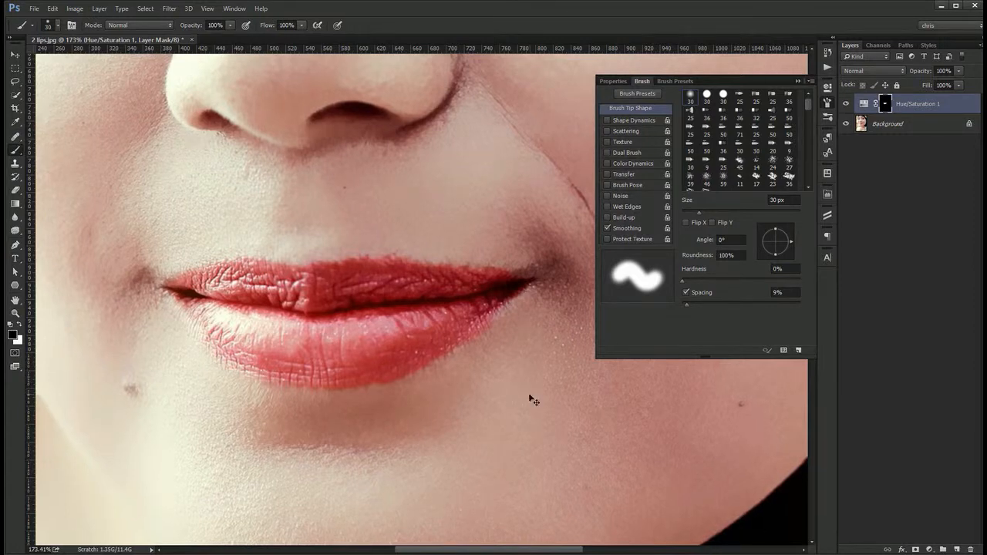
Compare the whole portrait before and after the lip saturation by hiding and showing the Hue/Saturation layer
{"action": "key", "text": "ctrl+0"}
{"action": "left_click", "coordinate": [827, 104]}
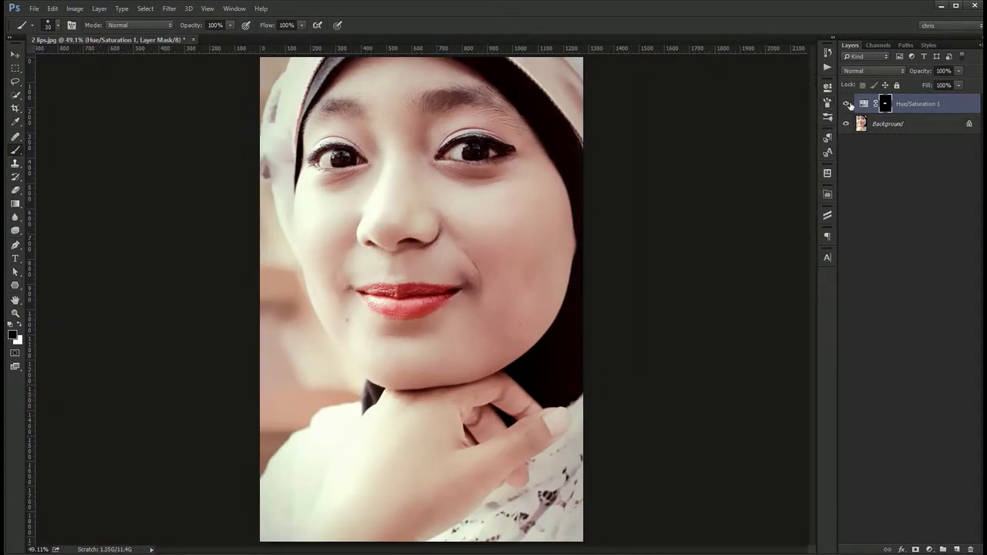
{"action": "left_click", "coordinate": [845, 104]}
{"action": "left_click", "coordinate": [846, 104]}
{"action": "left_click", "coordinate": [848, 104]}
{"action": "left_click", "coordinate": [848, 104]}
Reopen the Hue/Saturation settings for the lips and shift the hue to -28
{"action": "double_click", "coordinate": [863, 105]}
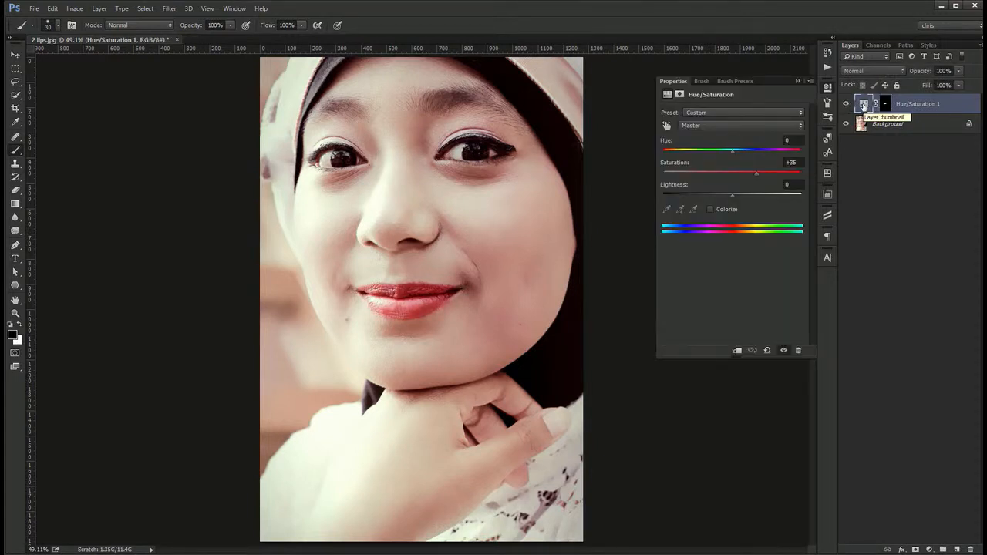
{"action": "key", "text": "ctrl+space"}
{"action": "left_click", "coordinate": [480, 290]}
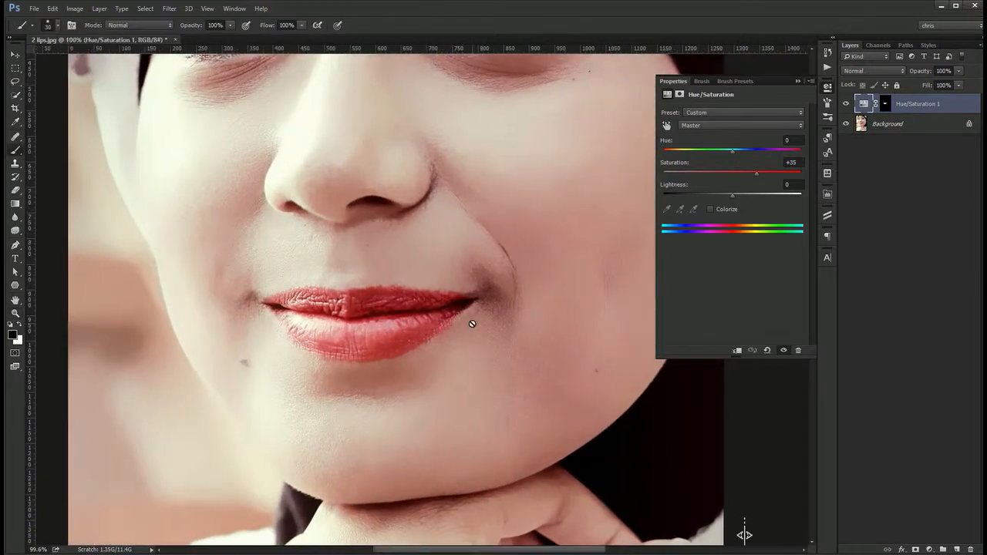
{"action": "left_click", "coordinate": [865, 105], "text": "ctrl"}
{"action": "key", "text": "ctrl+d"}
{"action": "mouse_move", "coordinate": [730, 151]}
{"action": "left_mouse_down"}
{"action": "mouse_move", "coordinate": [765, 154]}
{"action": "mouse_move", "coordinate": [688, 158]}
{"action": "mouse_move", "coordinate": [714, 156]}
{"action": "left_mouse_up"}
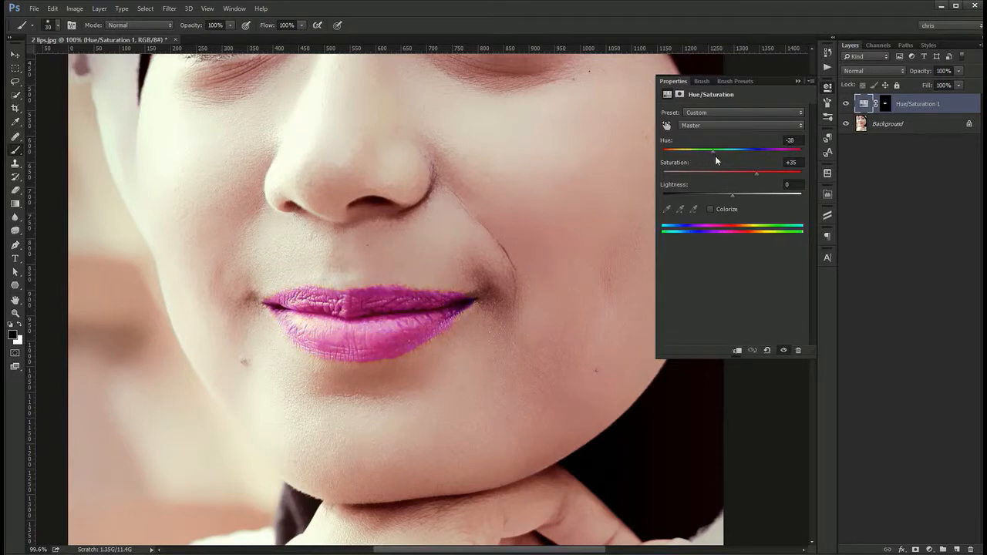
Try a lightness of -23 on the lips in the whole portrait, and reset it to 0
{"action": "left_click_drag", "start_coordinate": [726, 193], "coordinate": [716, 194]}
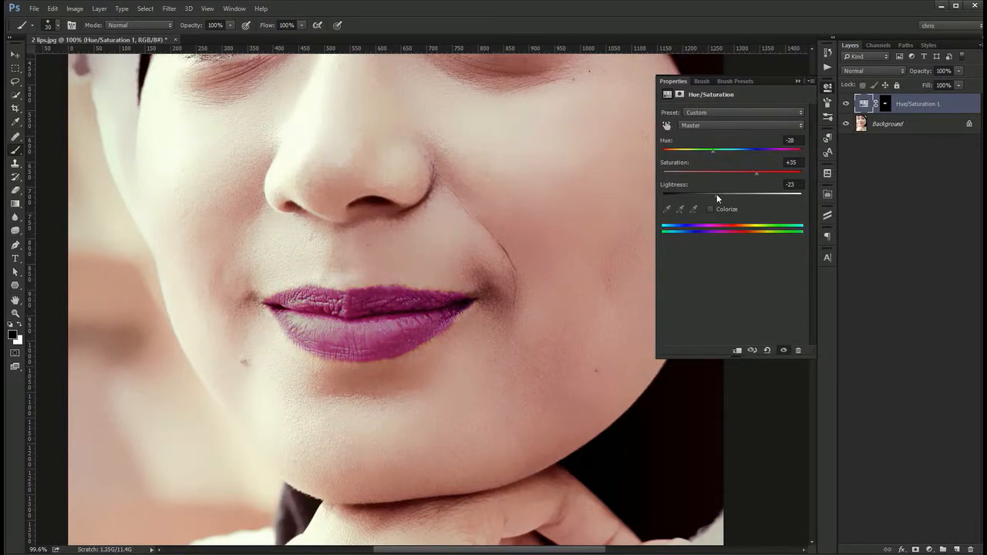
{"action": "key", "text": "ctrl+0"}
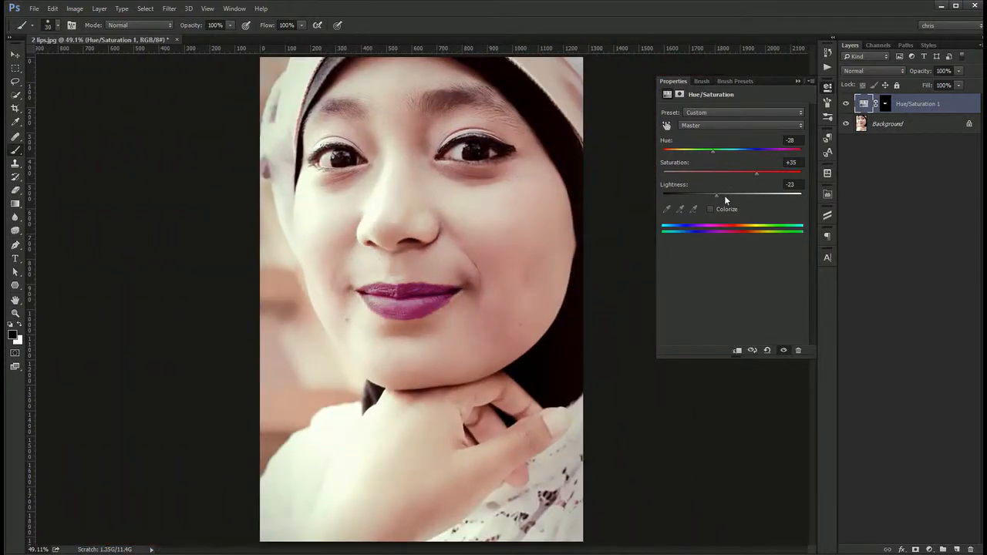
{"action": "left_click_drag", "start_coordinate": [723, 196], "coordinate": [733, 194]}
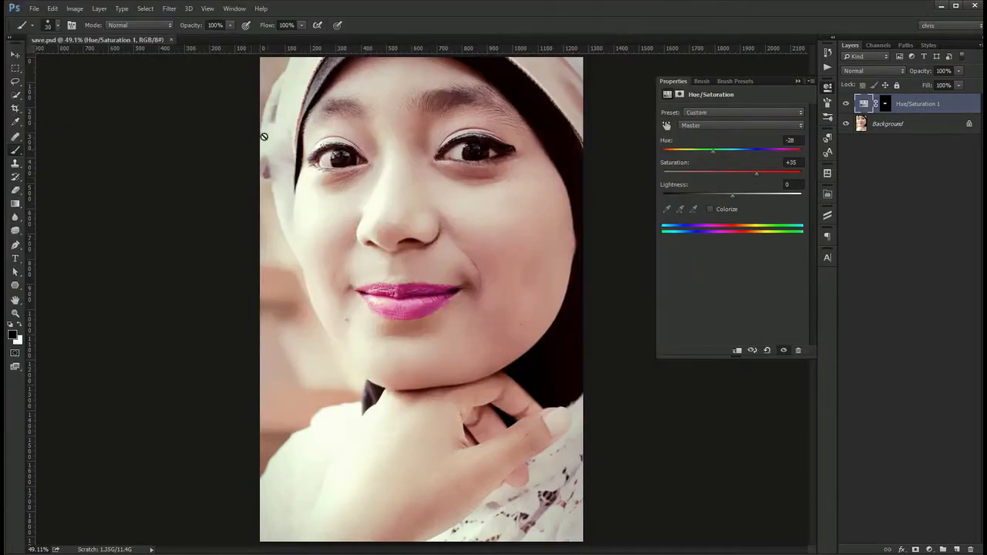
Load the lips as a selection from the Hue/Saturation layer and save it as a new channel named "my selection"
{"action": "key", "text": "v"}
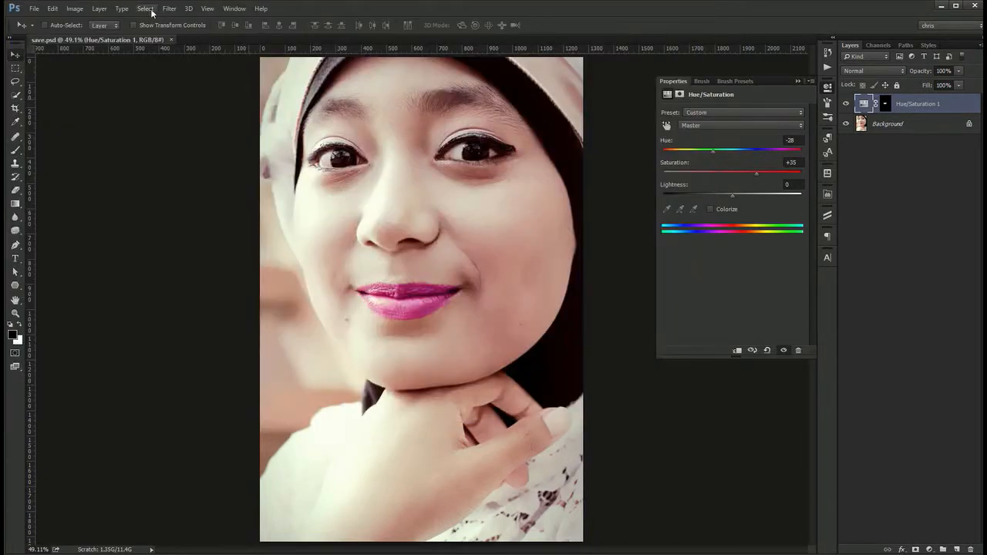
{"action": "left_click", "coordinate": [149, 13]}
{"action": "left_click", "coordinate": [145, 9]}
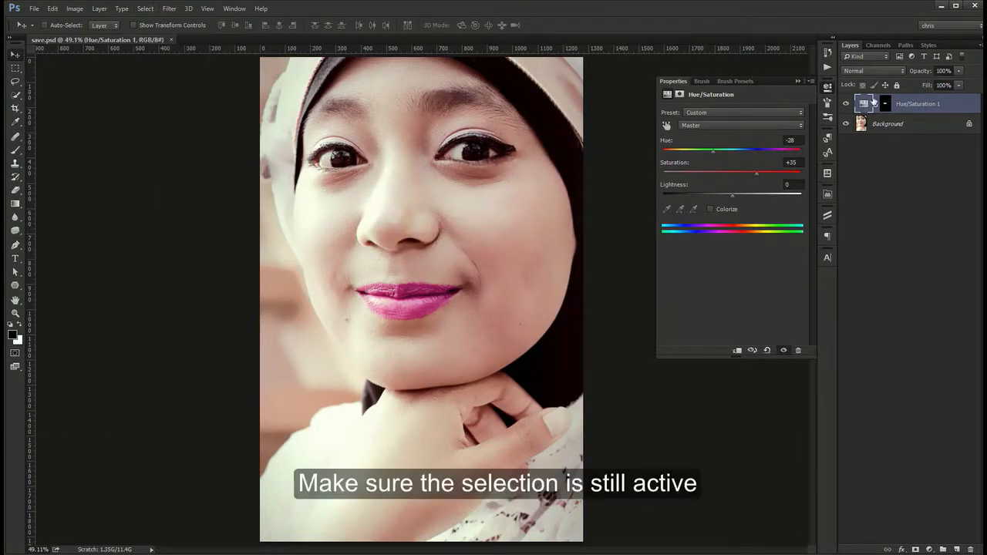
{"action": "left_click", "coordinate": [865, 103], "text": "ctrl"}
{"action": "left_click", "coordinate": [146, 9]}
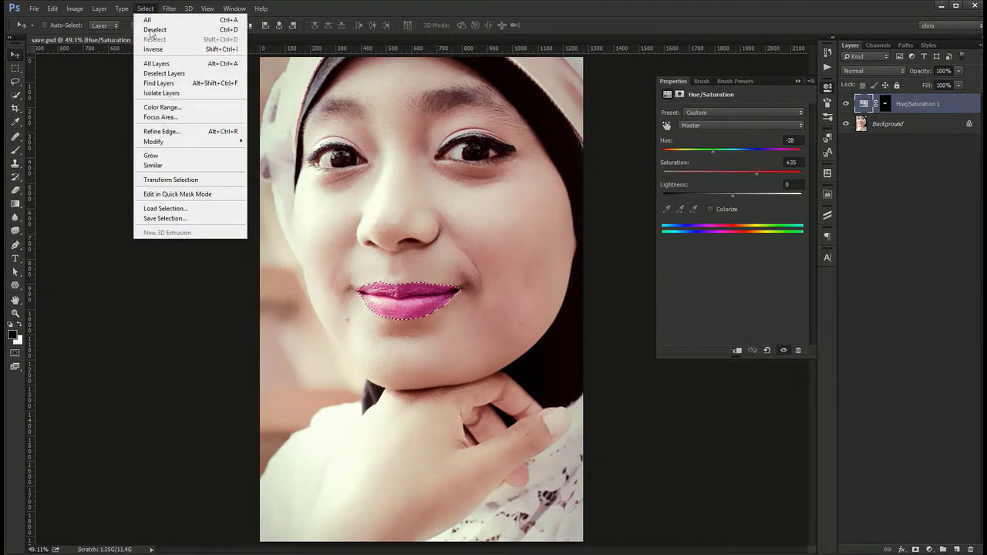
{"action": "left_click", "coordinate": [183, 220]}
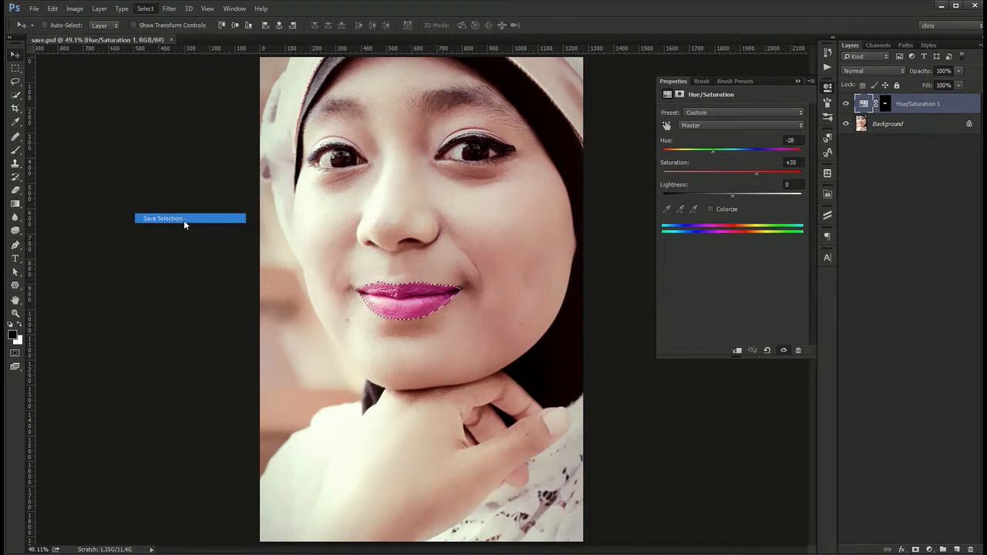
{"action": "type", "text": "my "}
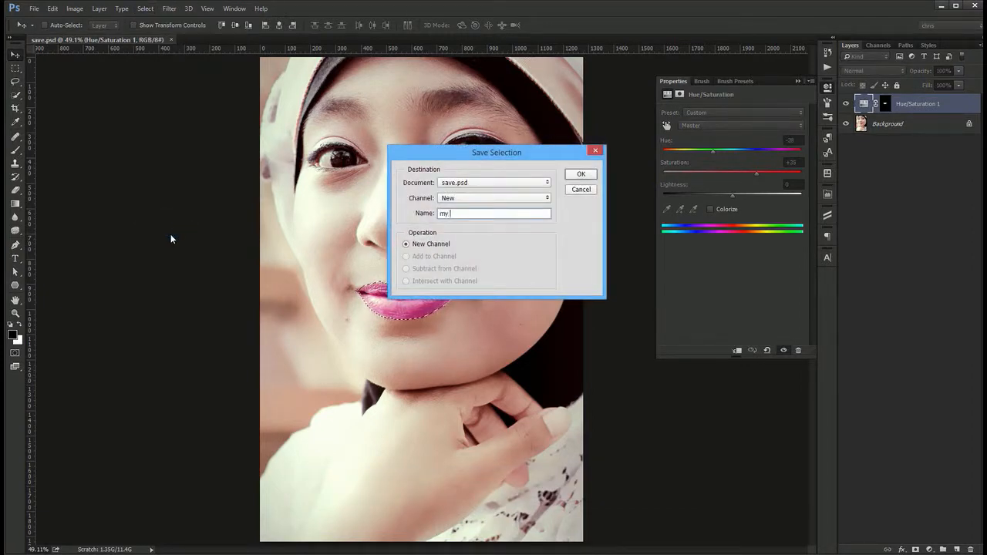
{"action": "type", "text": "selection"}
{"action": "key", "text": "Return"}
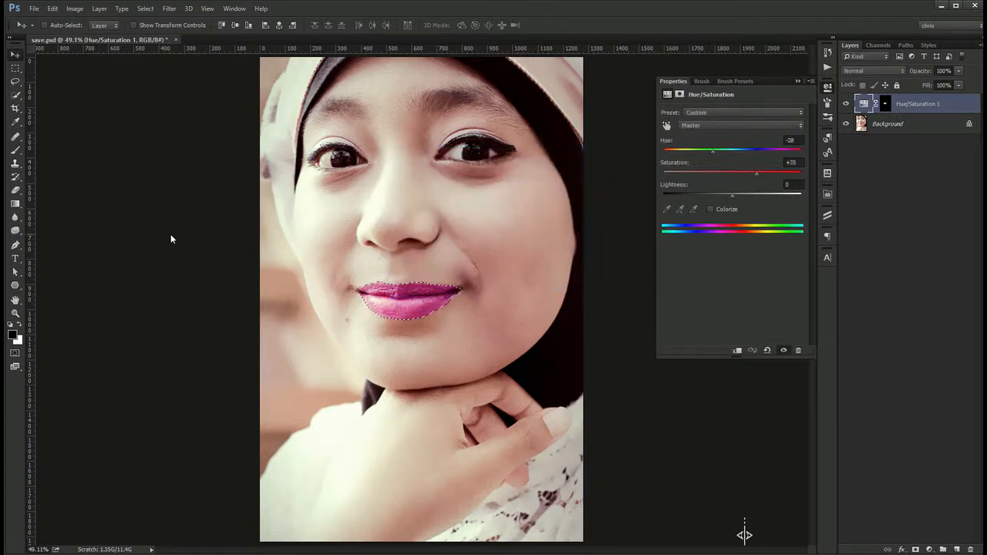
Close save.psd with its changes saved, and reopen it from the recent files
{"action": "key", "text": "ctrl+w"}
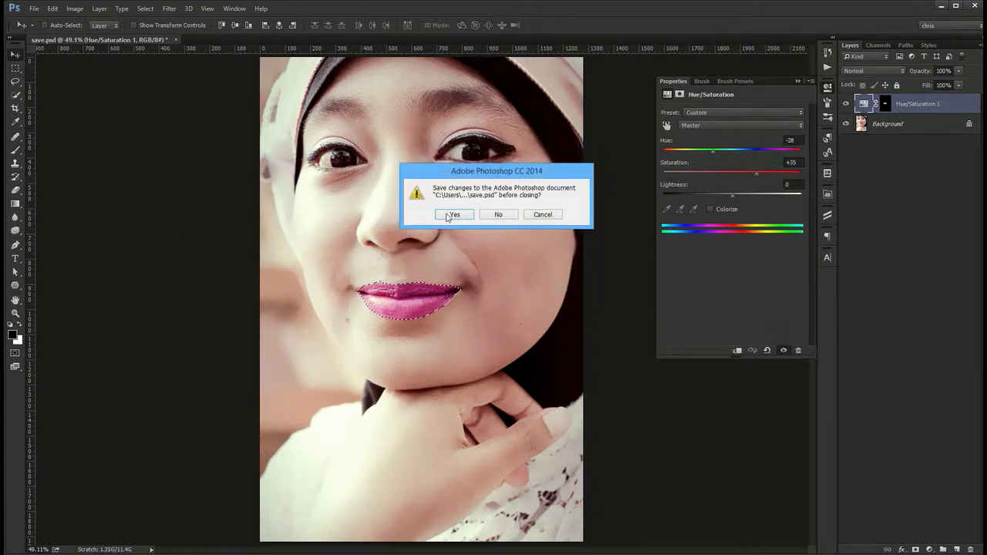
{"action": "left_click", "coordinate": [447, 215]}
{"action": "left_click", "coordinate": [34, 9]}
{"action": "mouse_move", "coordinate": [68, 71]}
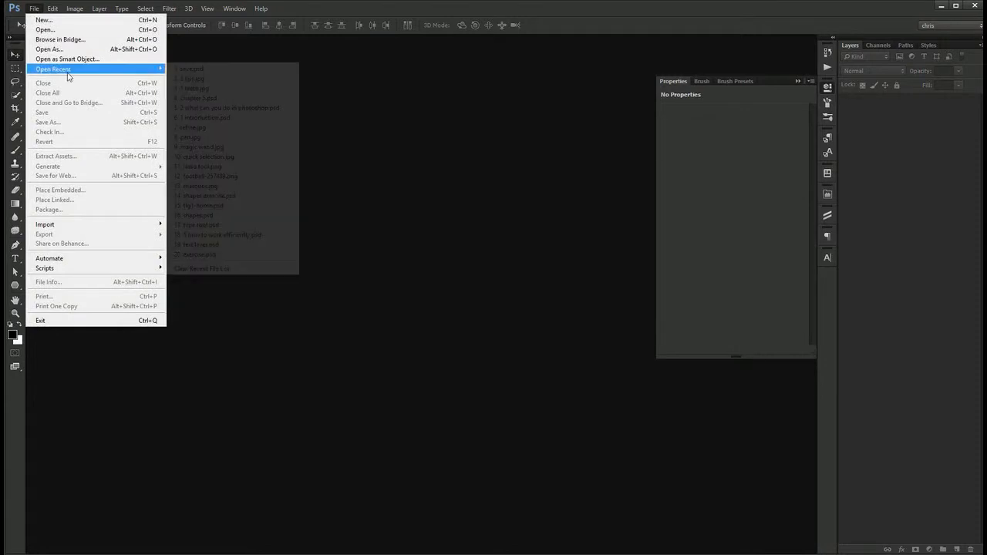
{"action": "left_click", "coordinate": [217, 69]}
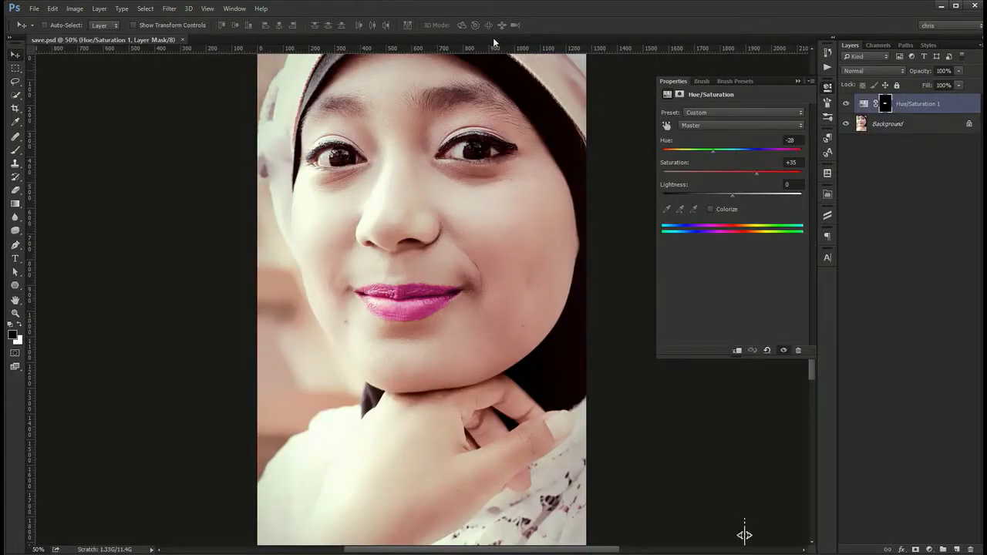
Load the saved "my selection" channel of save.psd as a new selection around the lips
{"action": "left_click", "coordinate": [145, 8]}
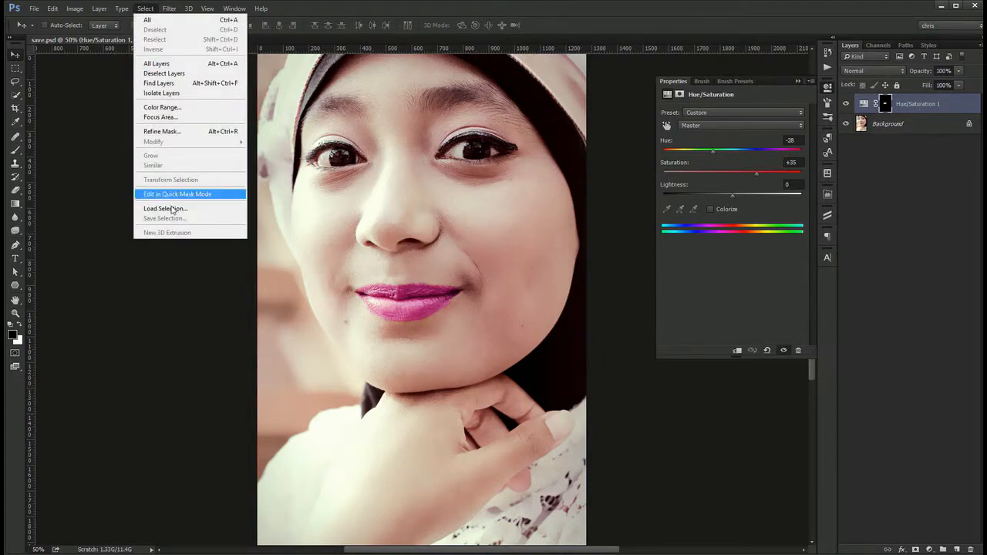
{"action": "left_click", "coordinate": [201, 210]}
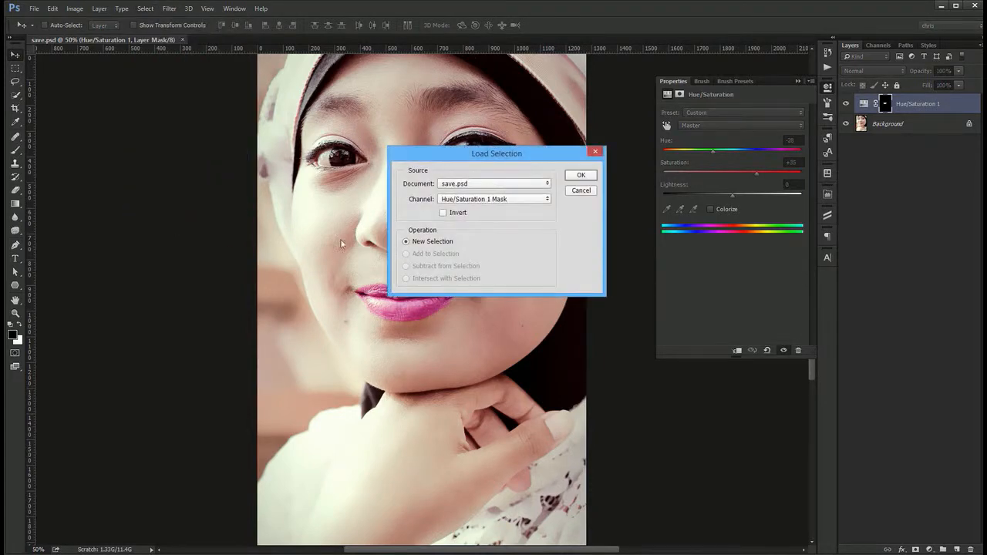
{"action": "left_click_drag", "start_coordinate": [499, 154], "coordinate": [569, 192]}
{"action": "left_click", "coordinate": [574, 240]}
{"action": "left_click", "coordinate": [552, 264]}
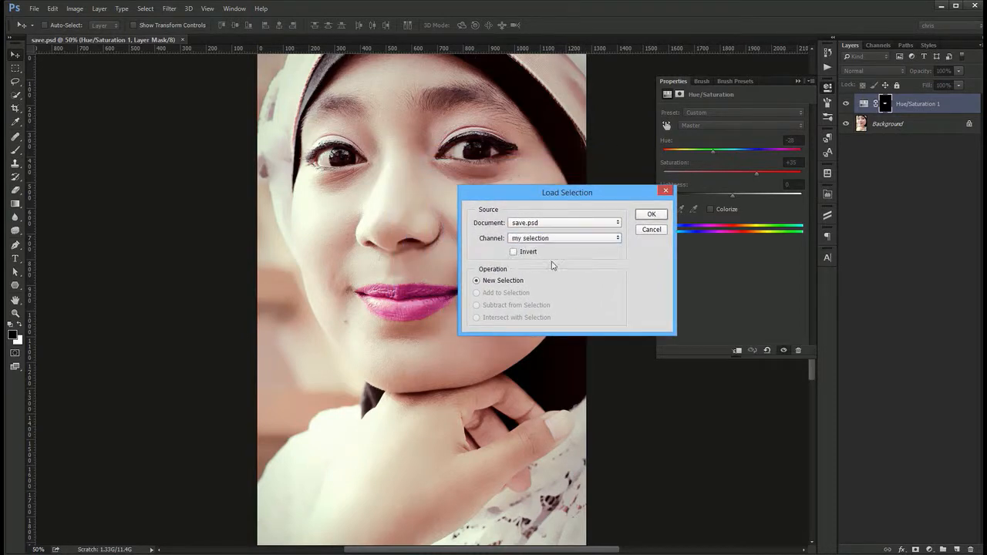
{"action": "left_click", "coordinate": [656, 217]}
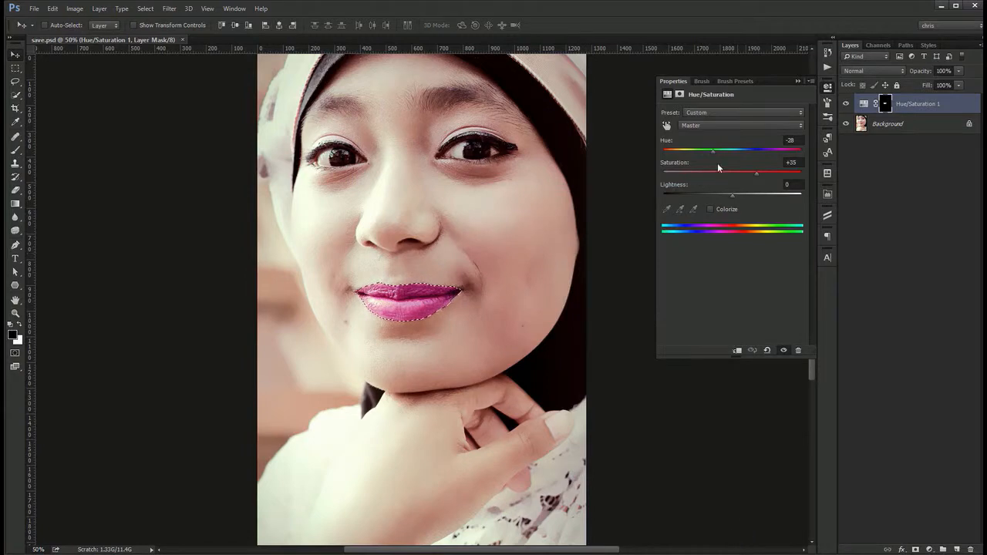
Set the lips' hue to 0 and saturation to +43, and compare the portrait with the adjustment layer hidden and shown
{"action": "left_click_drag", "start_coordinate": [717, 151], "coordinate": [763, 177]}
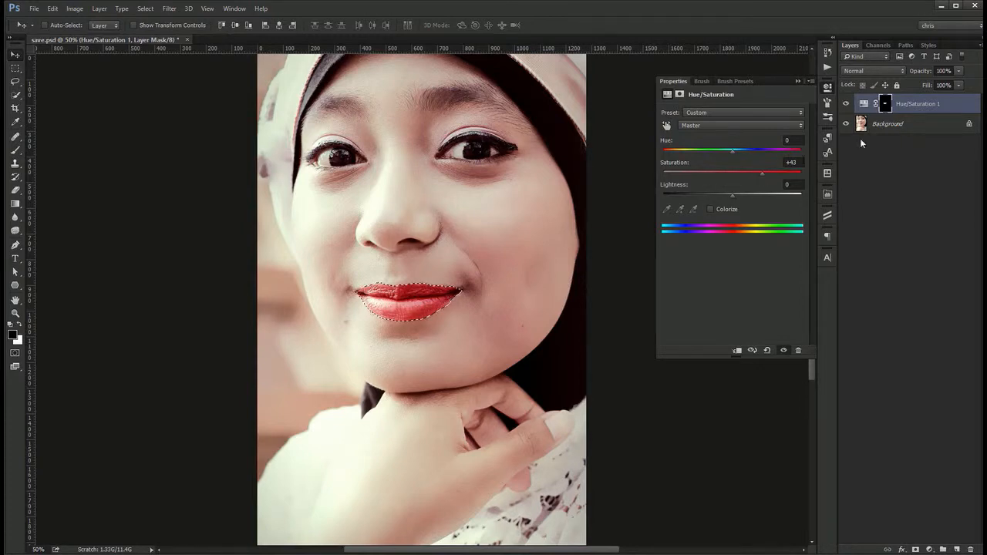
{"action": "left_click", "coordinate": [846, 105]}
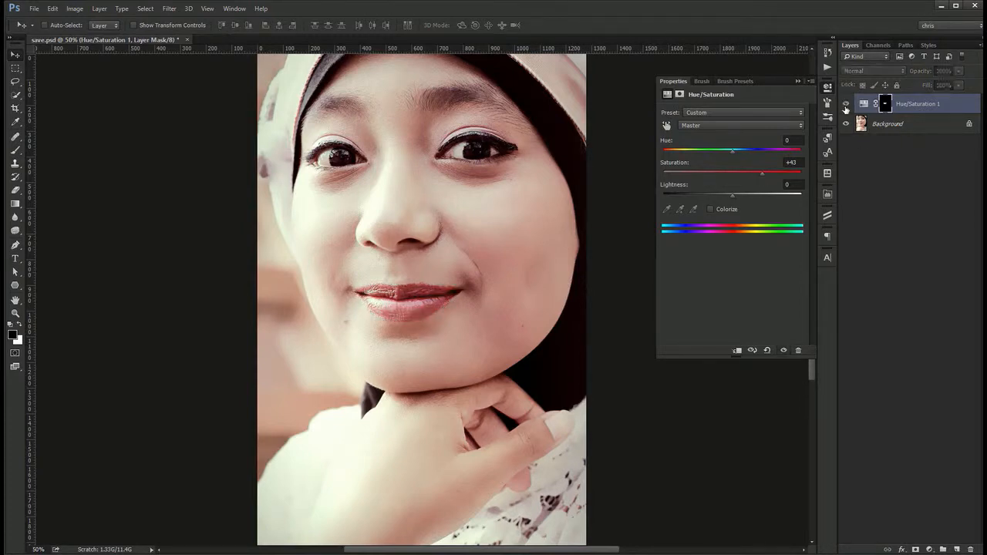
{"action": "left_click", "coordinate": [845, 105]}
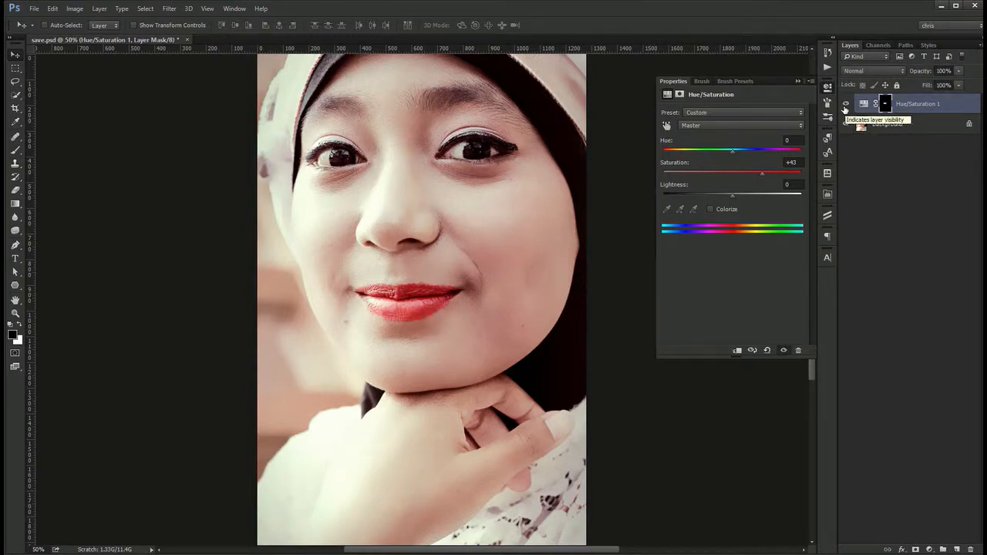
{"action": "left_click", "coordinate": [845, 104]}
{"action": "left_click", "coordinate": [846, 105]}
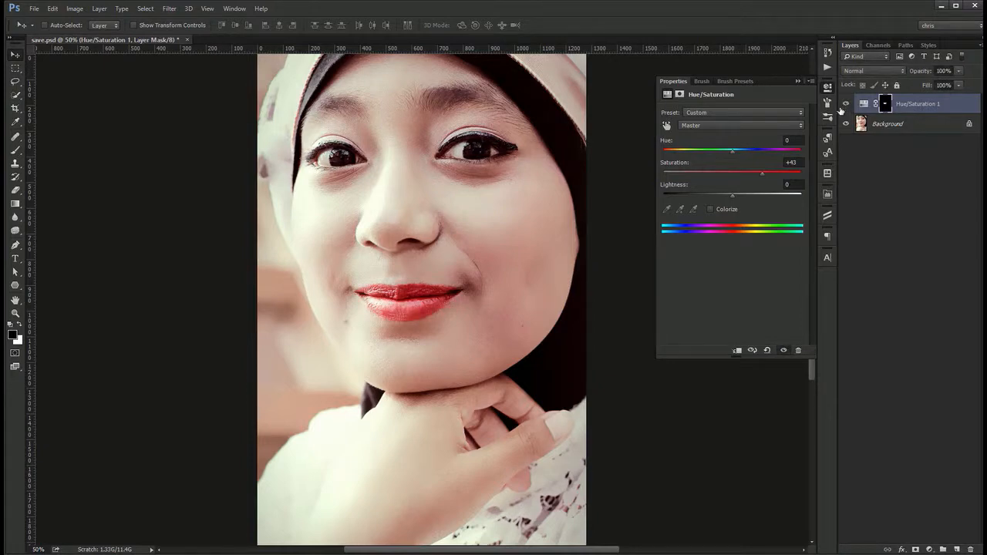
Examine the recoloured lips up close and return to the full portrait
{"action": "left_click", "coordinate": [827, 88]}
{"action": "left_click_drag", "start_coordinate": [462, 277], "coordinate": [531, 301]}
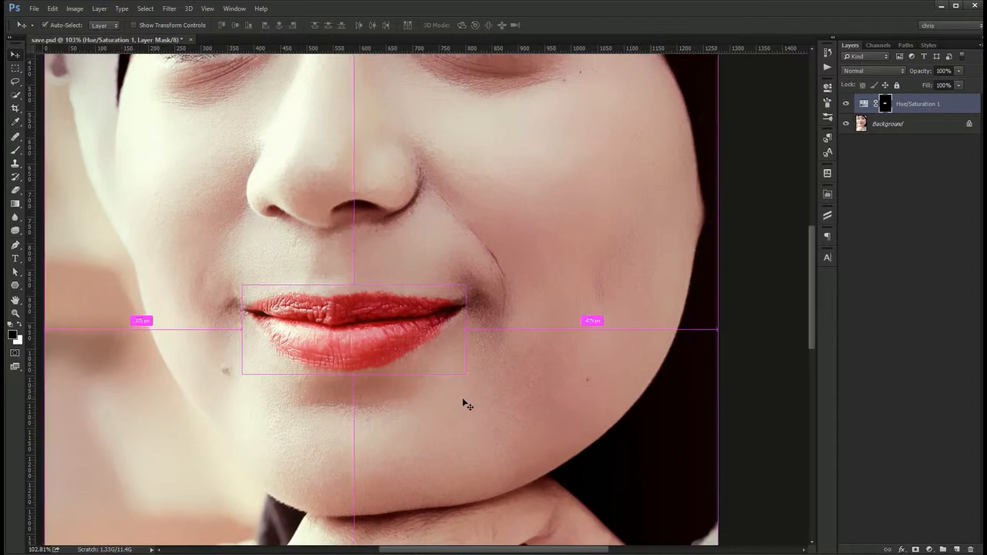
{"action": "key", "text": "ctrl+0"}
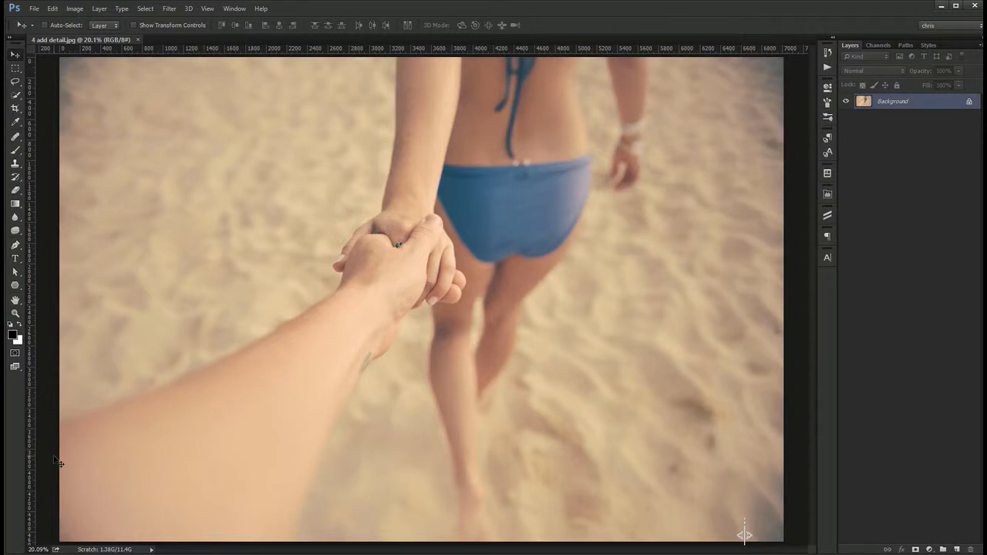
Add a Hue/Saturation adjustment layer to 4 add detail.jpg and set its saturation to -100
{"action": "left_click", "coordinate": [931, 548]}
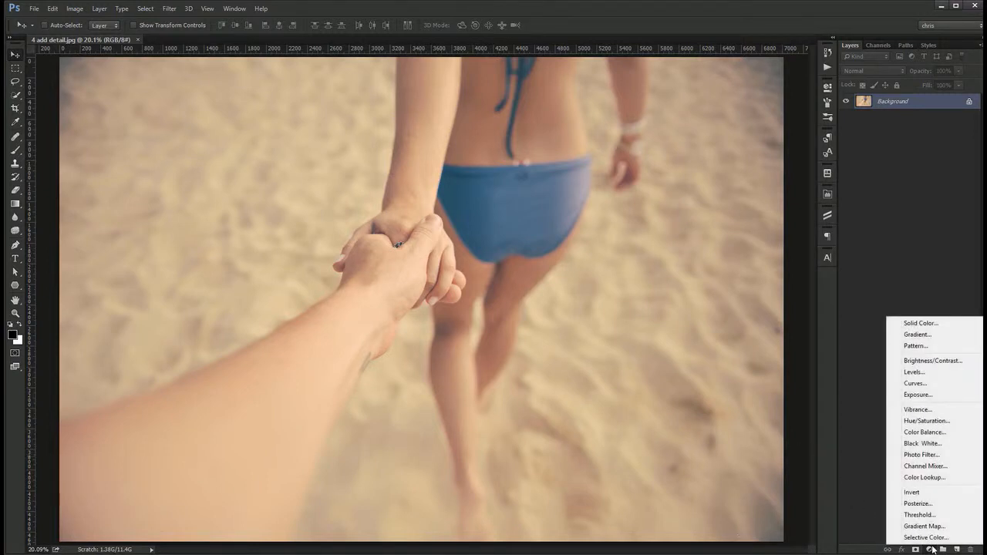
{"action": "left_click", "coordinate": [956, 423]}
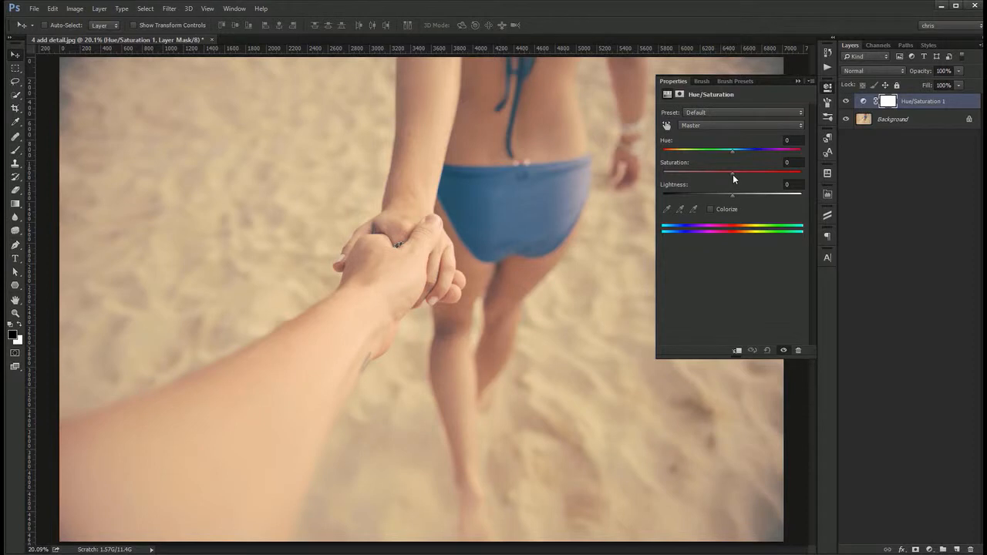
{"action": "left_click_drag", "start_coordinate": [733, 175], "coordinate": [647, 175]}
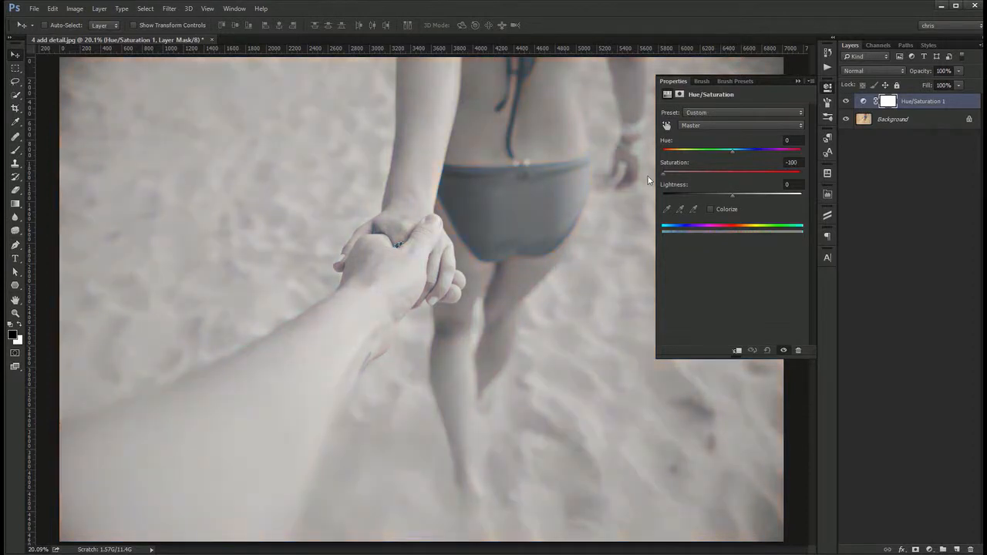
{"action": "left_click", "coordinate": [824, 91]}
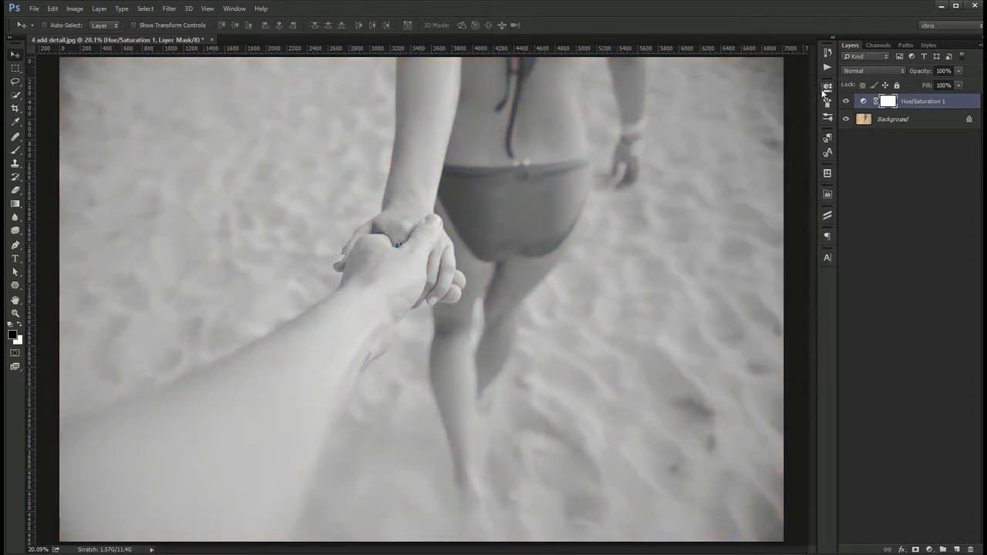
{"action": "left_click", "coordinate": [929, 549]}
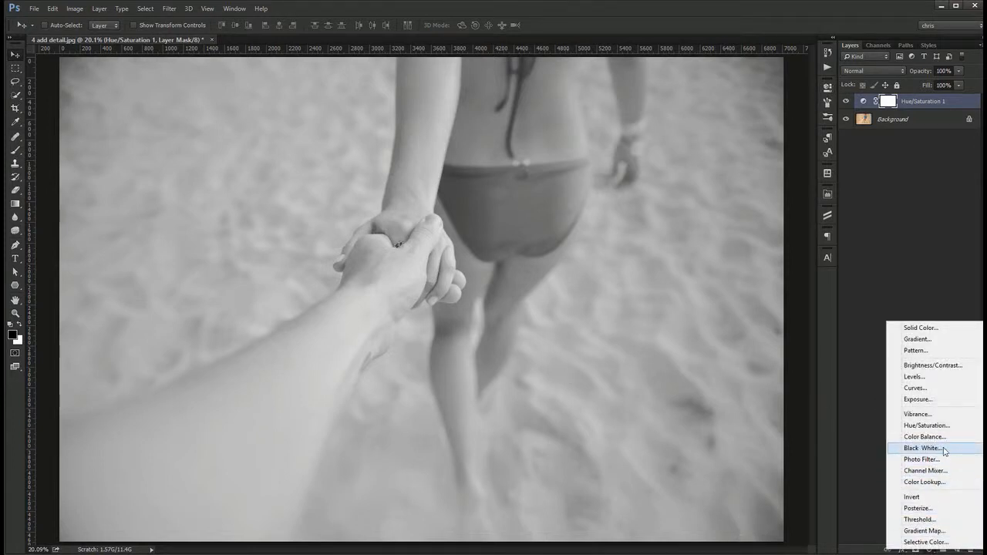
{"action": "left_click", "coordinate": [867, 447]}
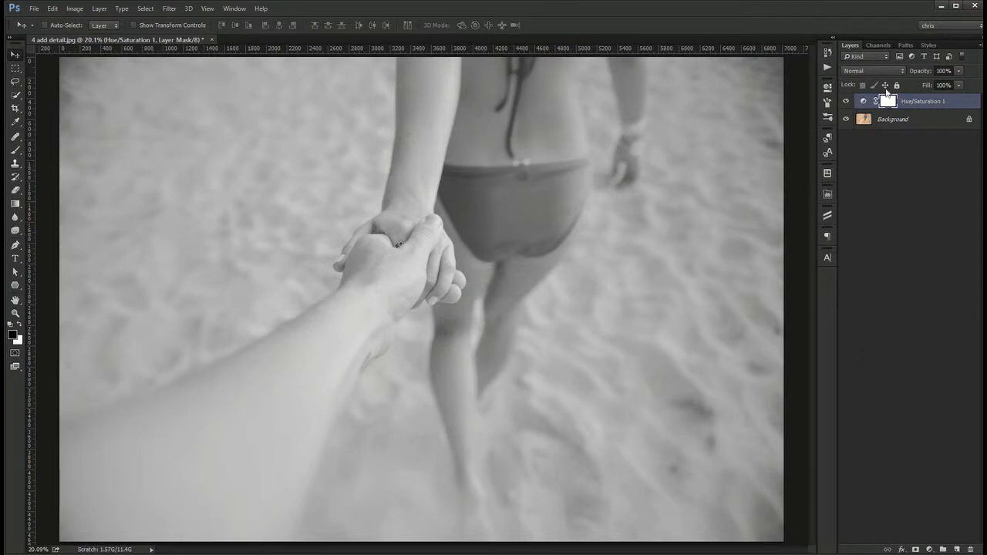
Set the Hue/Saturation layer's blend mode to Soft Light and compare the photo with the layer hidden and shown
{"action": "left_click", "coordinate": [875, 70]}
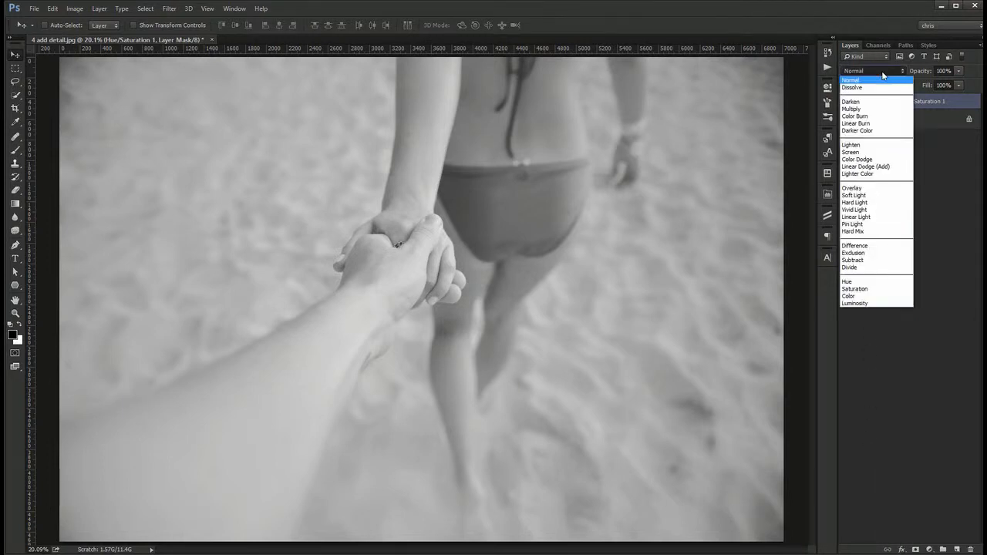
{"action": "left_click", "coordinate": [865, 194]}
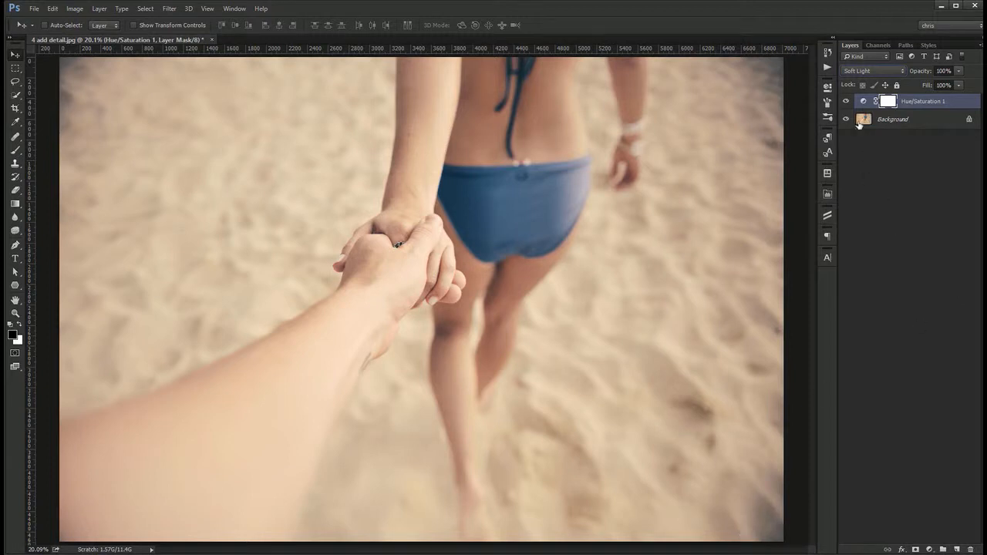
{"action": "left_click", "coordinate": [845, 101]}
{"action": "left_click", "coordinate": [846, 101]}
Duplicate the Background layer and review the thumbnail and layer-copy naming options, keeping them as set
{"action": "left_click", "coordinate": [891, 122]}
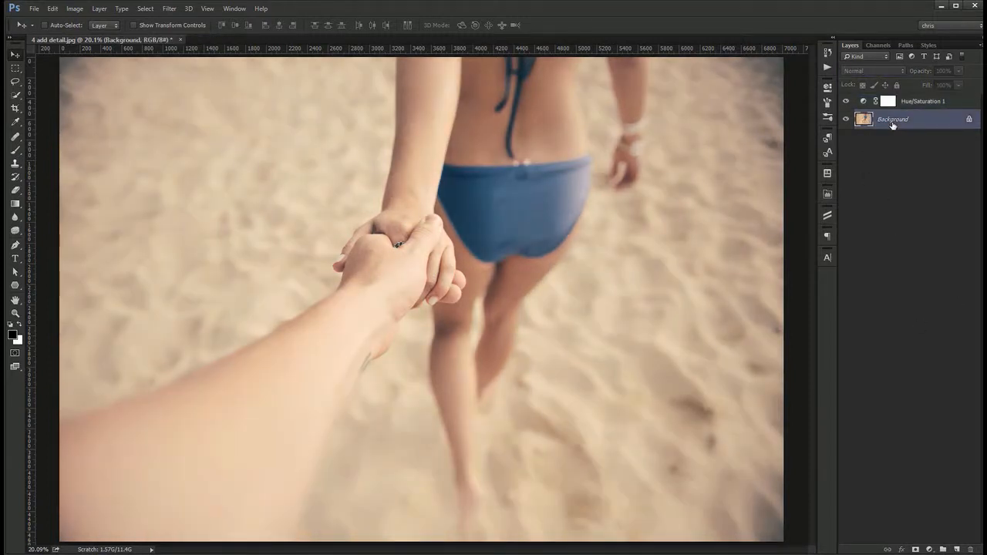
{"action": "key", "text": "ctrl+j"}
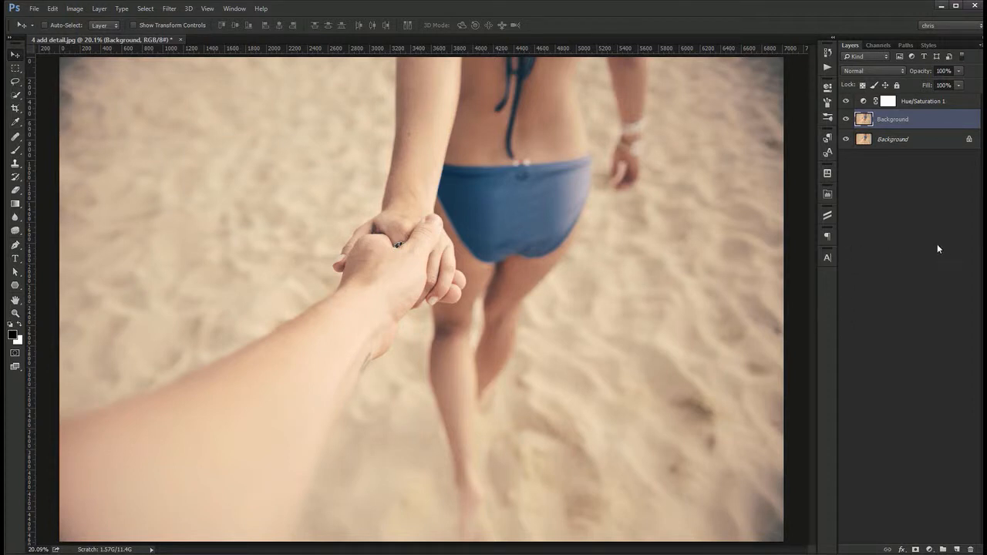
{"action": "left_click", "coordinate": [981, 46]}
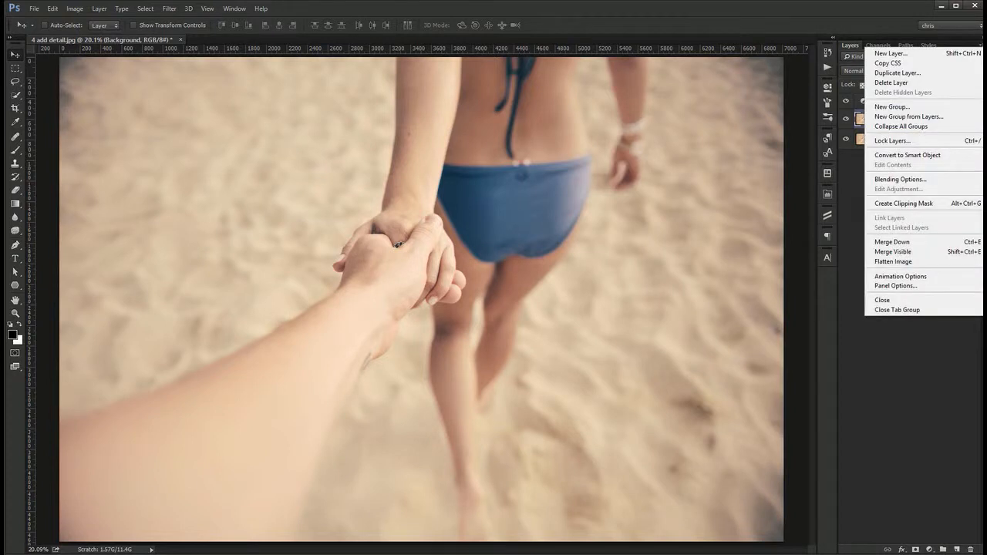
{"action": "left_click", "coordinate": [909, 285]}
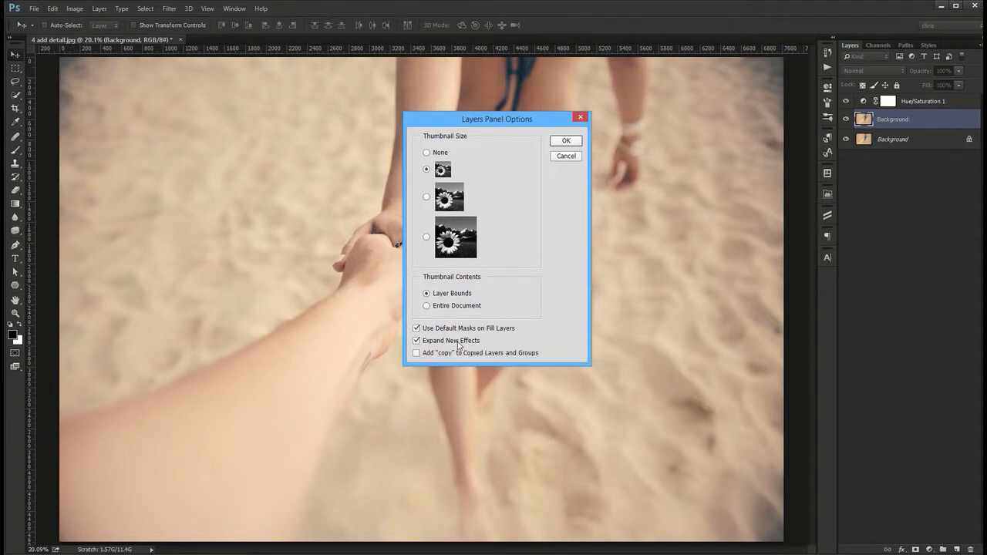
{"action": "key", "text": "Return"}
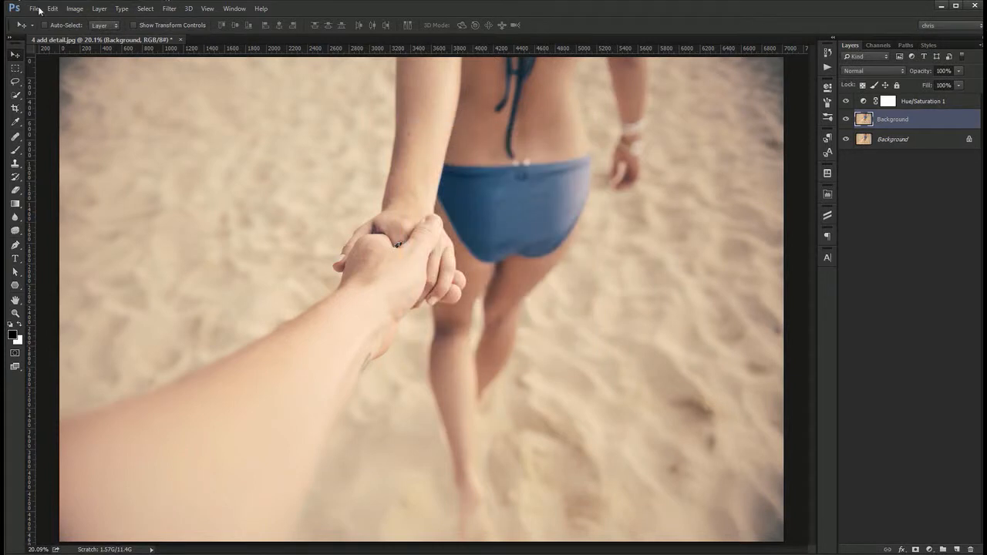
Start a Shadows/Highlights adjustment on the duplicated layer with Shadows Amount at 35%, and compare the preview off and on
{"action": "left_click", "coordinate": [74, 8]}
{"action": "mouse_move", "coordinate": [102, 35]}
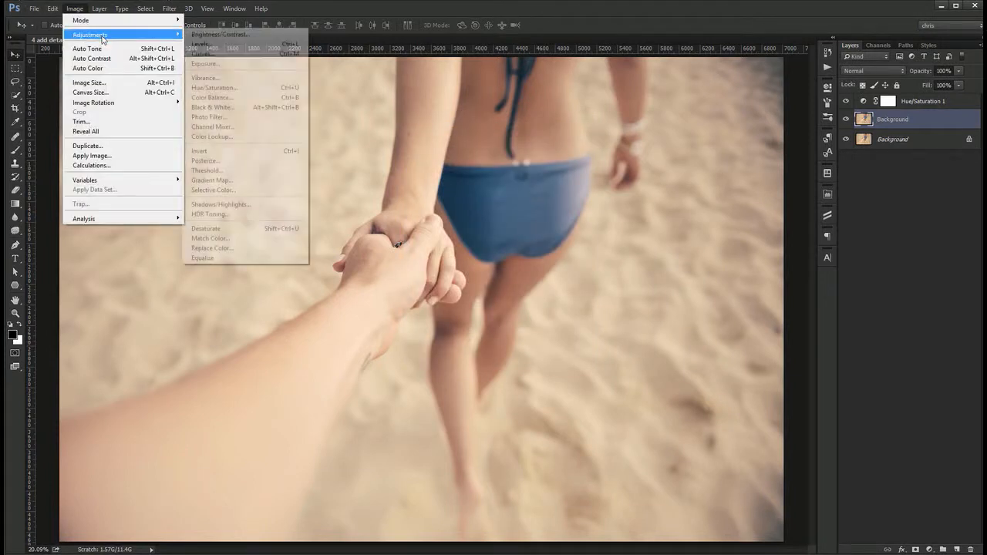
{"action": "left_click", "coordinate": [244, 204]}
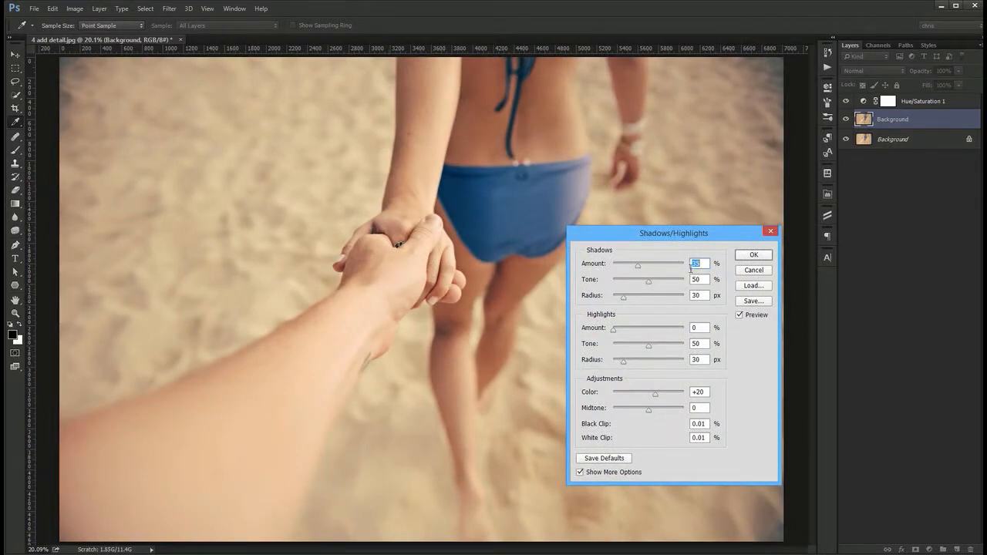
{"action": "left_click", "coordinate": [746, 317]}
{"action": "left_click", "coordinate": [746, 317]}
{"action": "left_click", "coordinate": [746, 317]}
{"action": "left_click", "coordinate": [746, 317]}
{"action": "left_click", "coordinate": [746, 317]}
{"action": "left_click", "coordinate": [746, 317]}
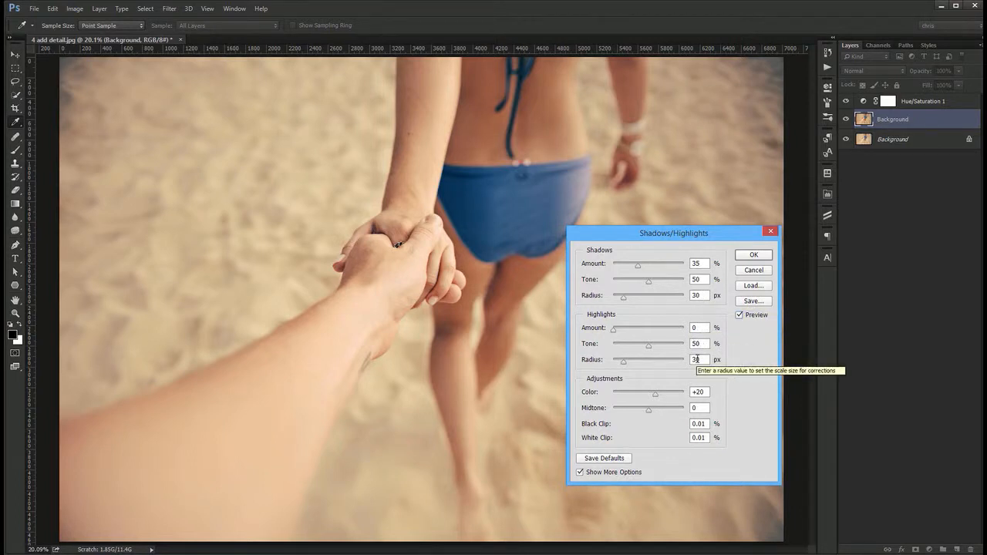
Set the Highlights Amount to 5% and apply the Shadows/Highlights adjustment
{"action": "left_click", "coordinate": [693, 328]}
{"action": "type", "text": "10"}
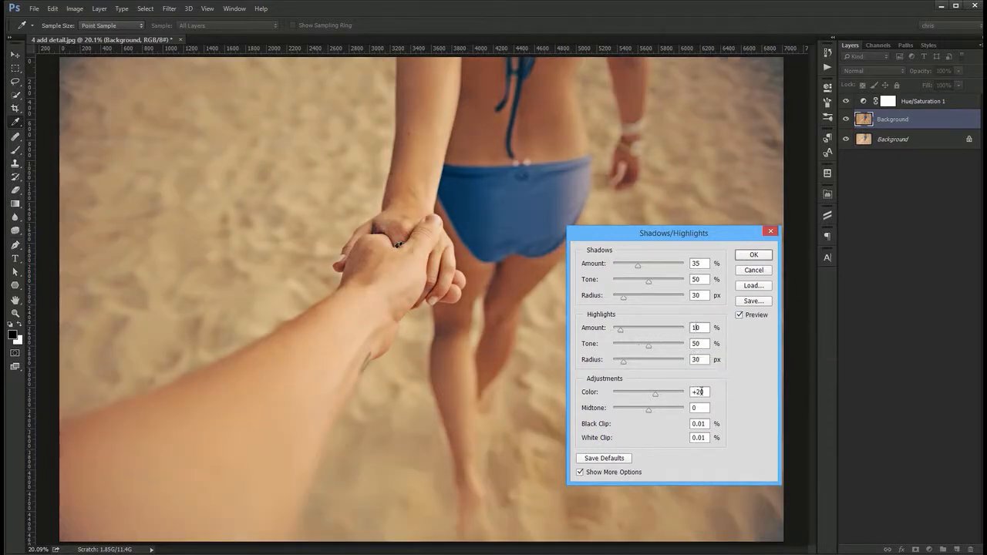
{"action": "left_click_drag", "start_coordinate": [619, 330], "coordinate": [606, 337]}
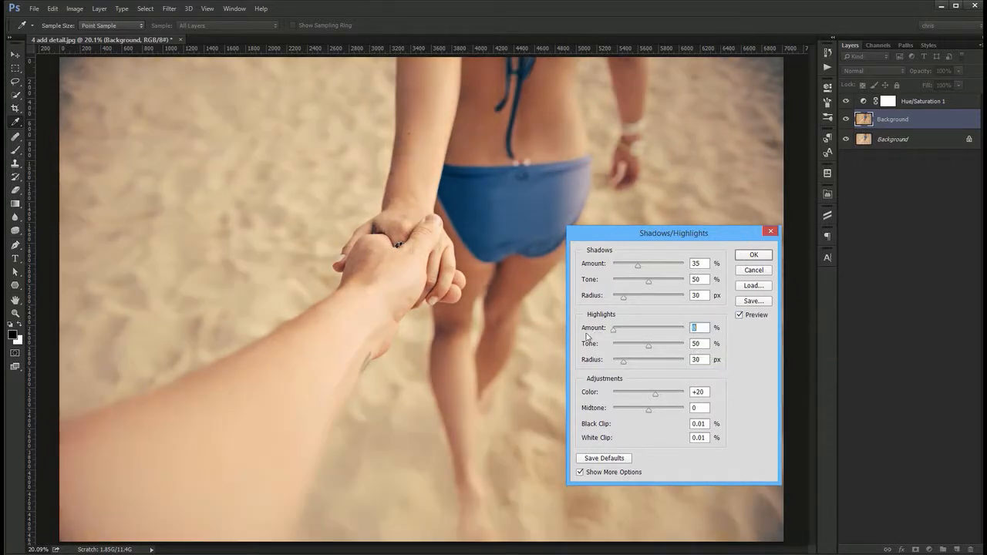
{"action": "type", "text": "5"}
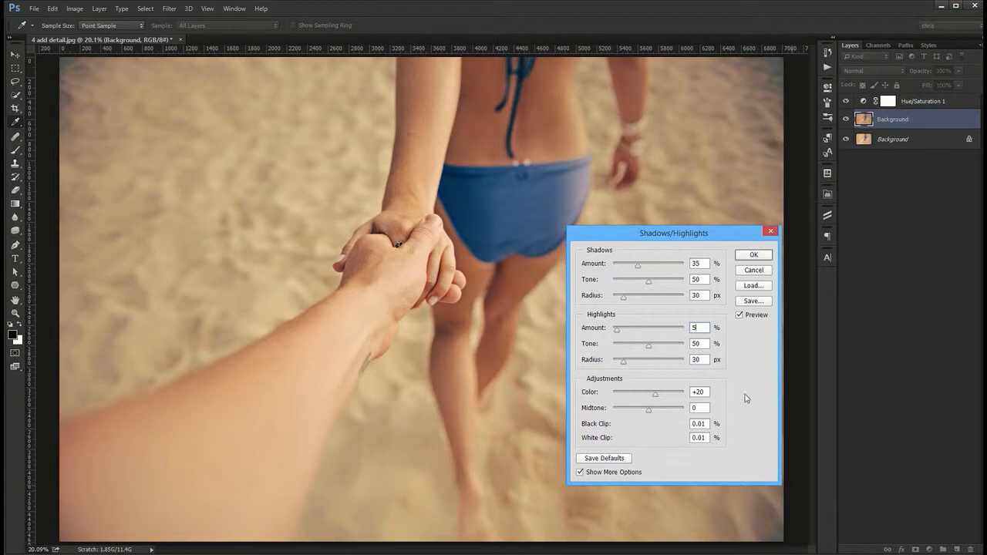
{"action": "left_click", "coordinate": [753, 255]}
{"action": "key", "text": "v"}
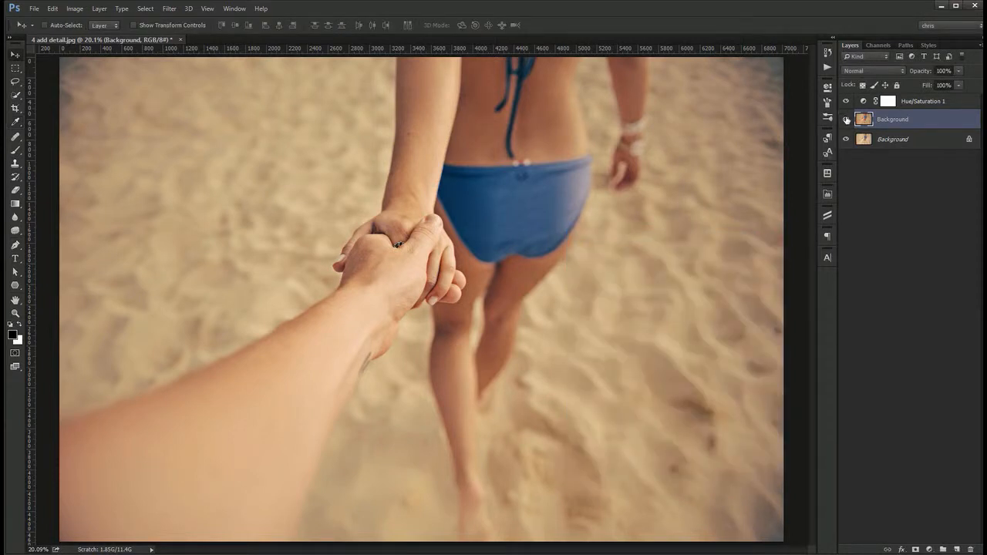
Compare the beach photo with the duplicated layer and the Hue/Saturation layer hidden and shown
{"action": "left_click_drag", "start_coordinate": [846, 120], "coordinate": [846, 101]}
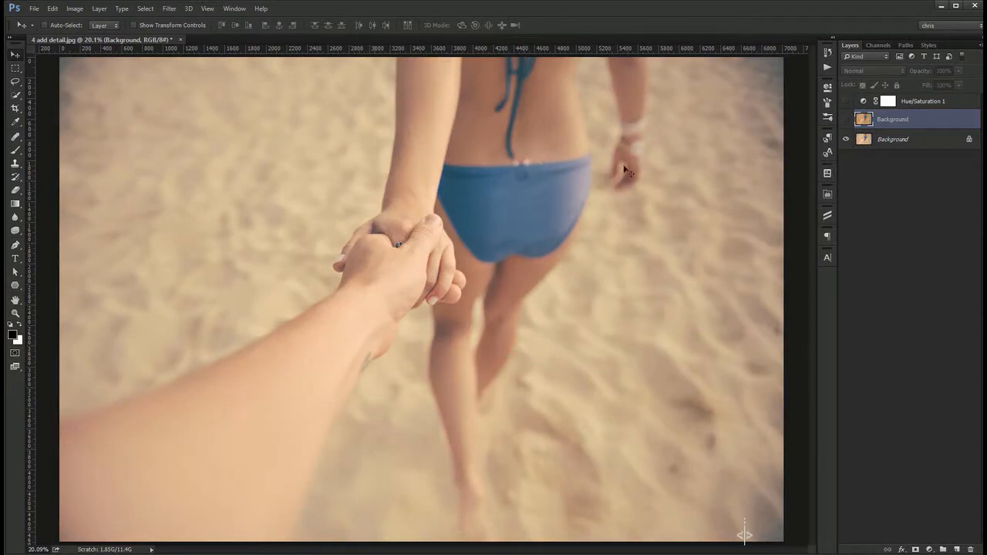
{"action": "left_click_drag", "start_coordinate": [846, 120], "coordinate": [845, 101]}
{"action": "left_click", "coordinate": [845, 119]}
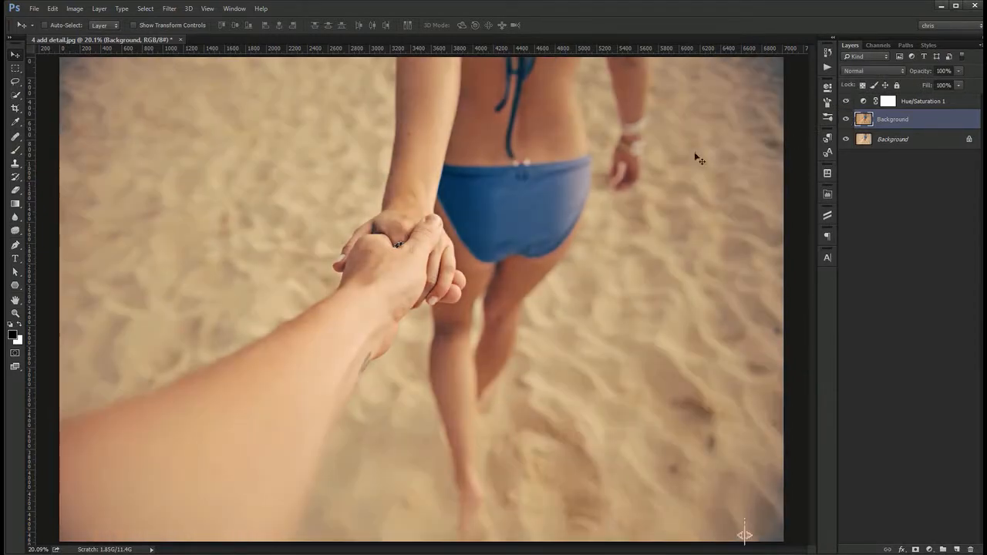
{"action": "left_click", "coordinate": [846, 119]}
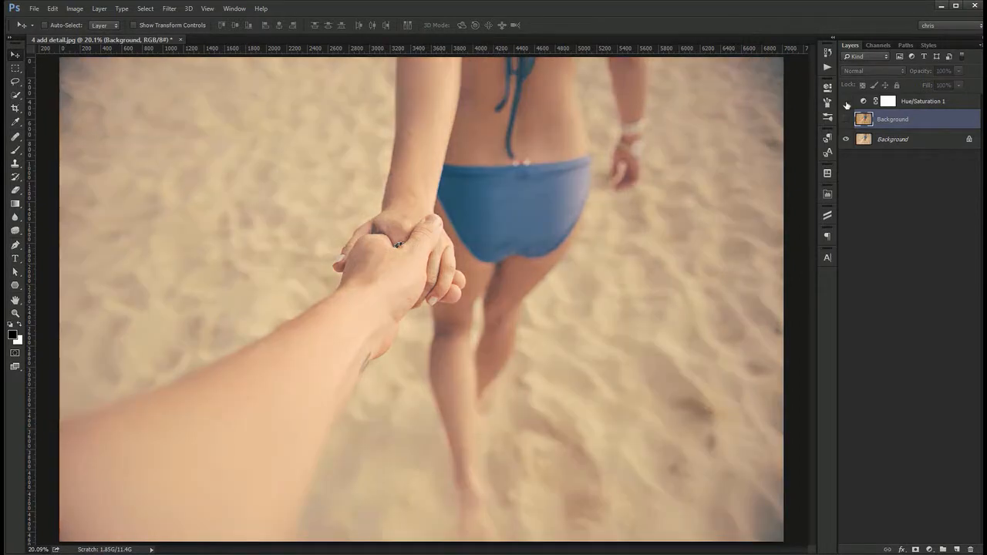
{"action": "left_click", "coordinate": [846, 121]}
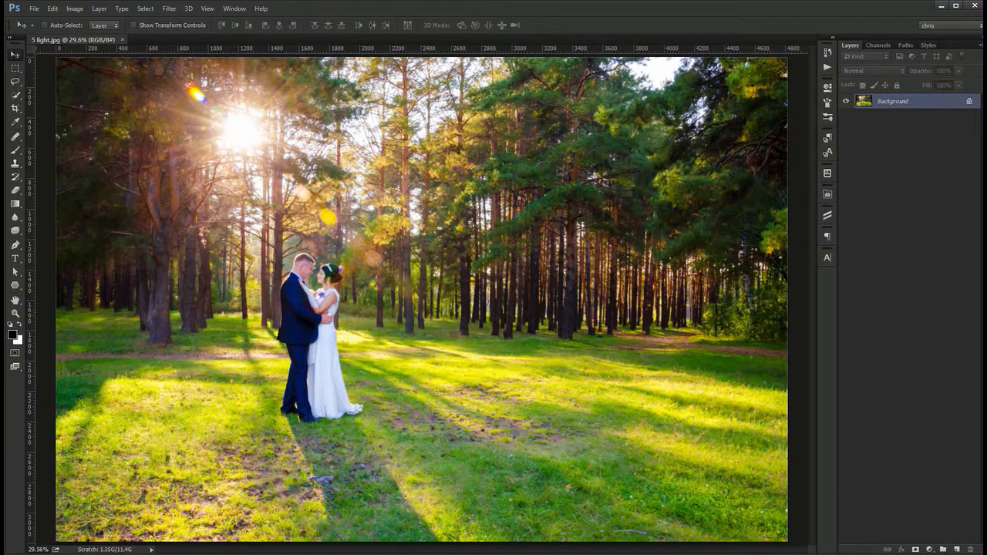
Add a Curves layer to 5 light.jpg, raise the midtones to input 112, output 159, and invert its mask to black
{"action": "left_click", "coordinate": [929, 549]}
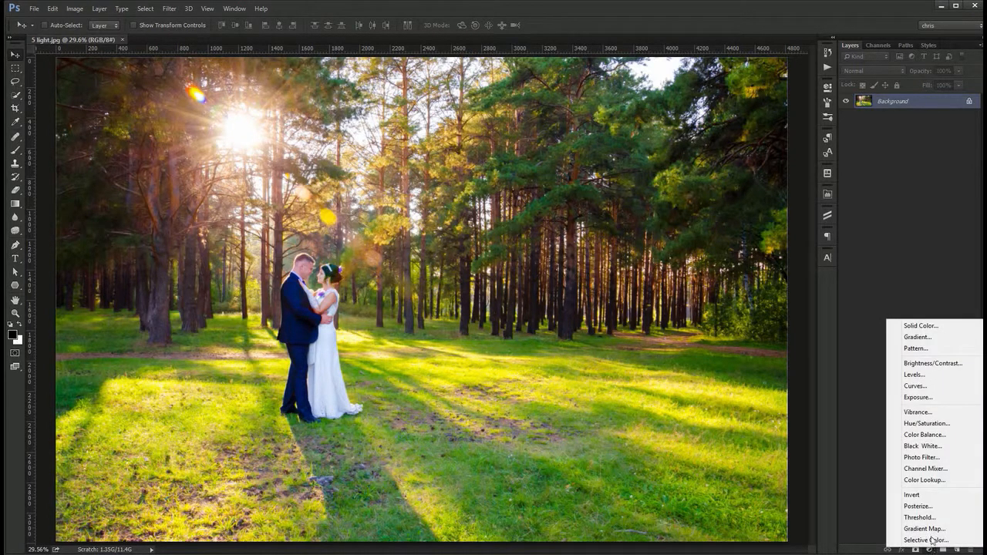
{"action": "left_click", "coordinate": [948, 387]}
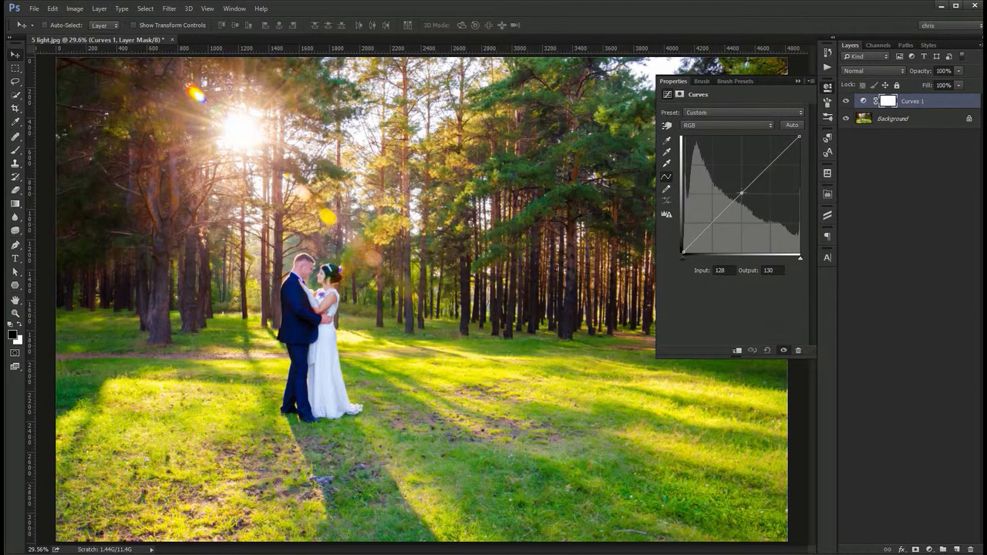
{"action": "left_click_drag", "start_coordinate": [740, 193], "coordinate": [734, 180]}
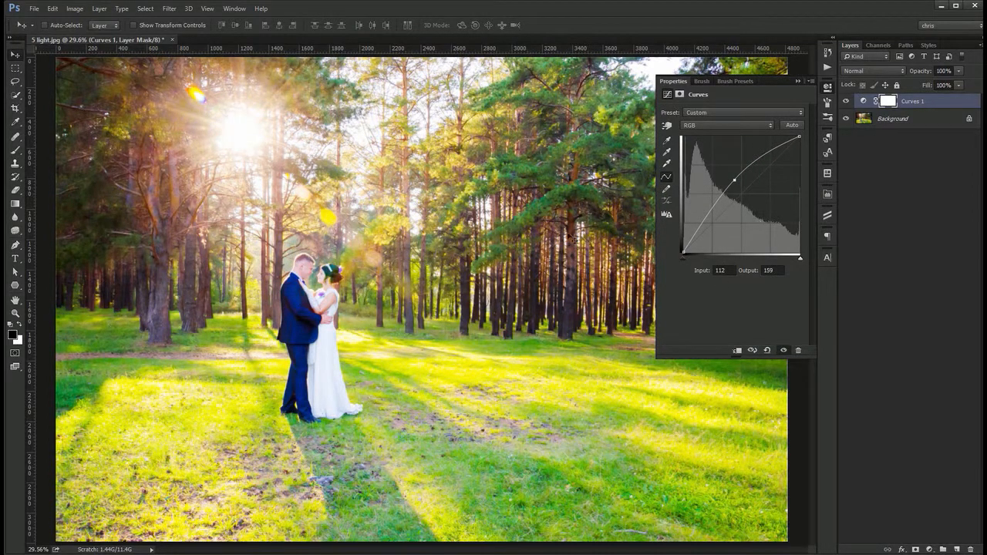
{"action": "key", "text": "ctrl+i"}
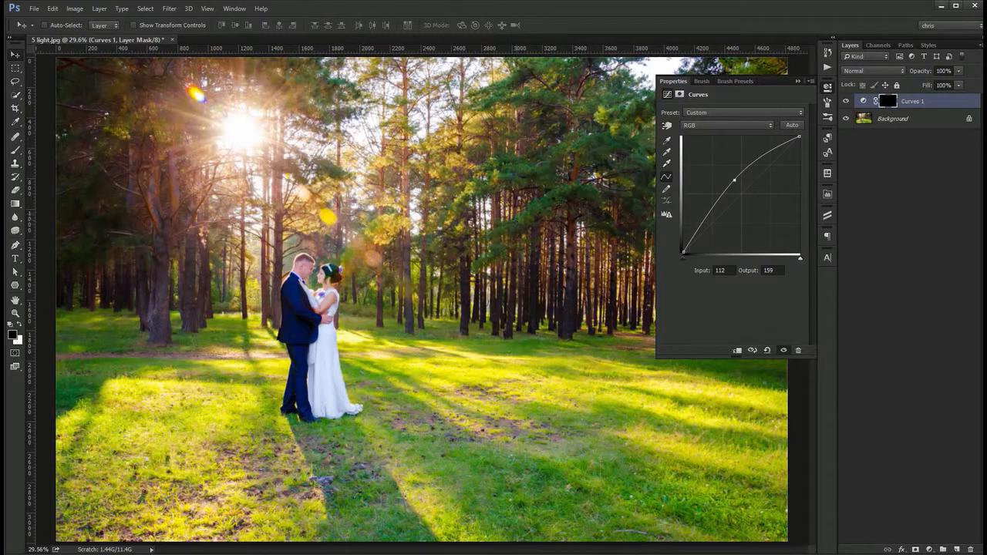
{"action": "left_click", "coordinate": [828, 95]}
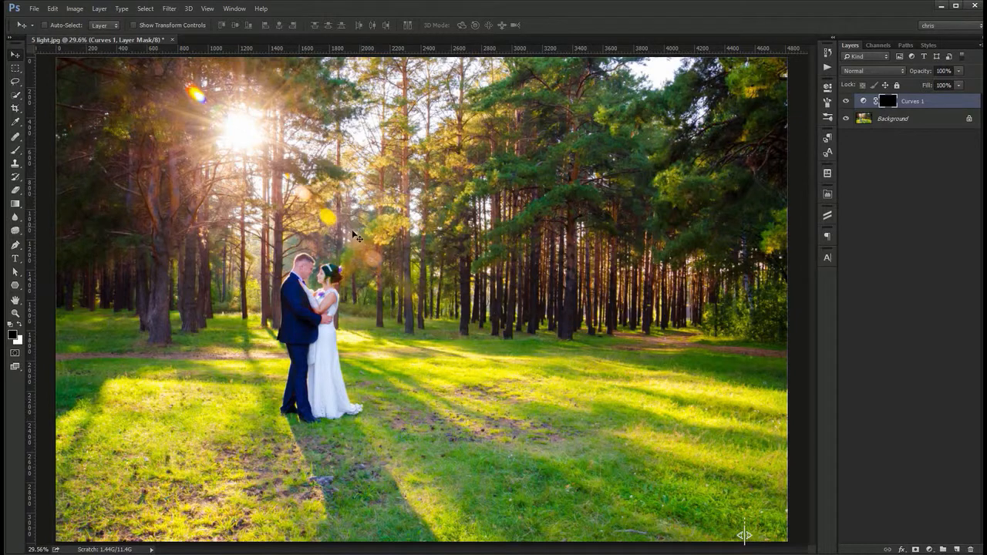
Choose the Brush tool with a soft 0% hardness tip and set its opacity to 40%
{"action": "key", "text": "b"}
{"action": "right_click", "coordinate": [14, 150]}
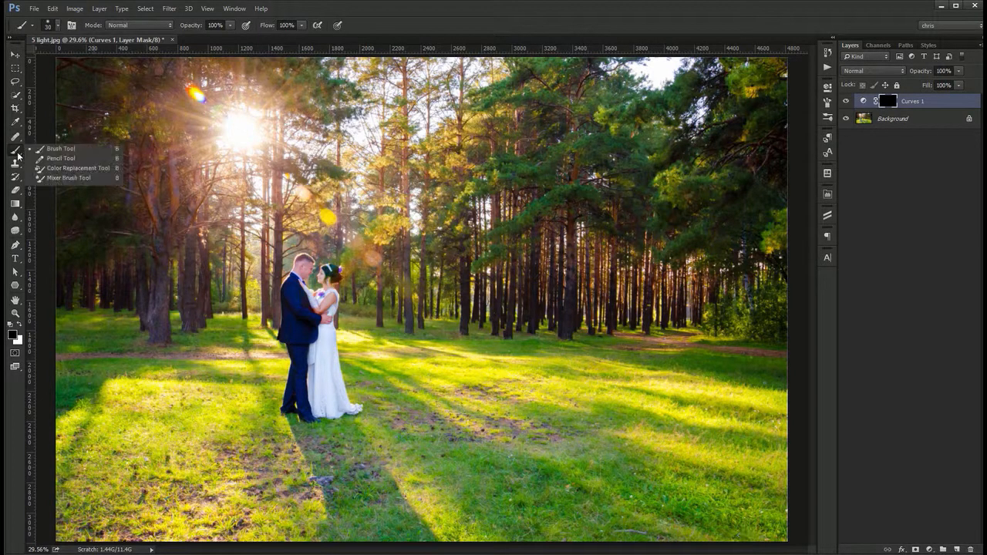
{"action": "left_click", "coordinate": [70, 148]}
{"action": "left_click", "coordinate": [71, 25]}
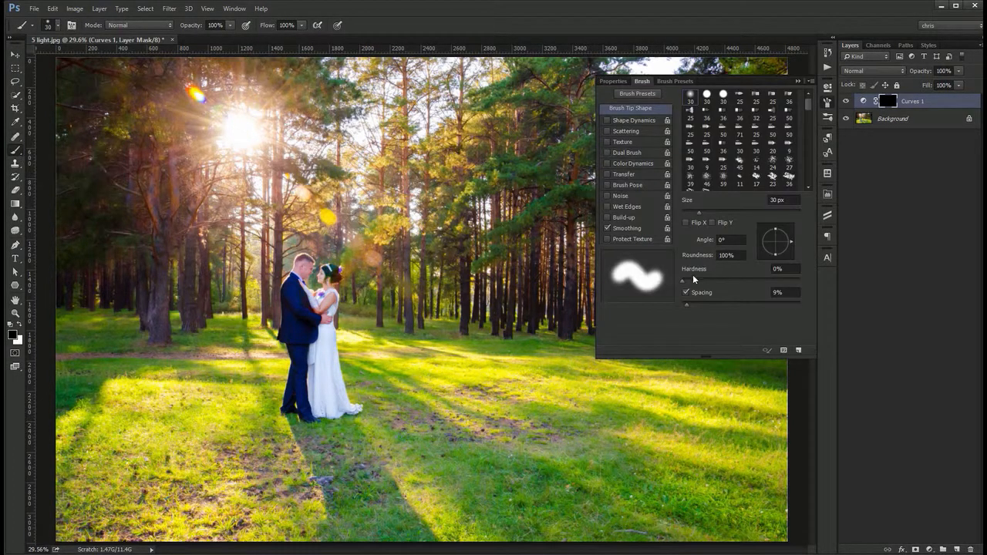
{"action": "left_click", "coordinate": [827, 103]}
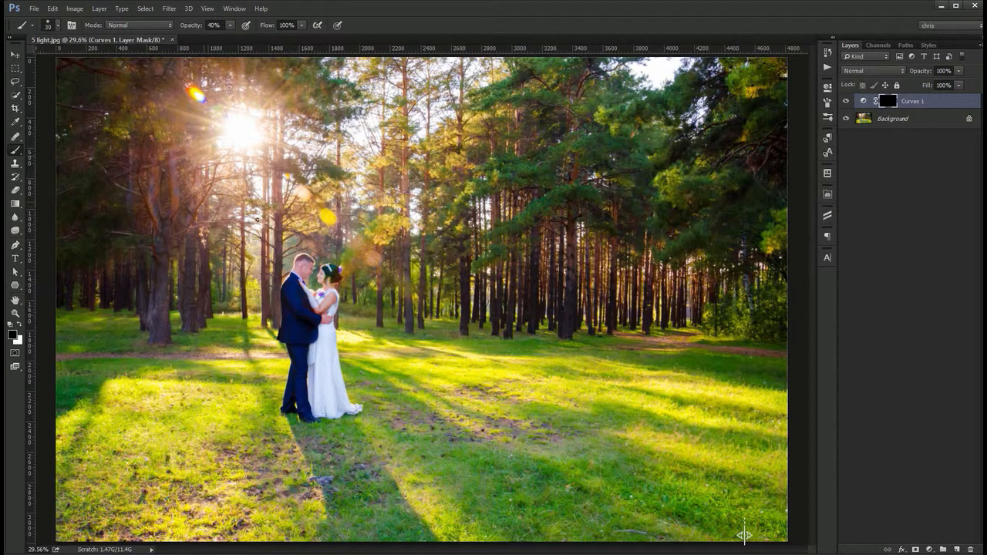
Enlarge the brush to 300 px and paint white over the couple on the Curves mask
{"action": "key", "text": "bracketright"}
{"action": "key", "text": "bracketright"}
{"action": "key", "text": "bracketright"}
{"action": "key", "text": "bracketright"}
{"action": "key", "text": "bracketright"}
{"action": "key", "text": "bracketright"}
{"action": "key", "text": "bracketright"}
{"action": "key", "text": "bracketright"}
{"action": "key", "text": "bracketright"}
{"action": "key", "text": "bracketright"}
{"action": "key", "text": "bracketright"}
{"action": "key", "text": "bracketright"}
{"action": "key", "text": "x"}
{"action": "mouse_move", "coordinate": [315, 391]}
{"action": "left_mouse_down"}
{"action": "mouse_move", "coordinate": [298, 408]}
{"action": "mouse_move", "coordinate": [288, 308]}
{"action": "mouse_move", "coordinate": [300, 279]}
{"action": "left_mouse_up"}
{"action": "mouse_move", "coordinate": [320, 370]}
{"action": "left_mouse_down"}
{"action": "mouse_move", "coordinate": [328, 266]}
{"action": "mouse_move", "coordinate": [292, 280]}
{"action": "mouse_move", "coordinate": [280, 408]}
{"action": "mouse_move", "coordinate": [345, 413]}
{"action": "mouse_move", "coordinate": [355, 405]}
{"action": "mouse_move", "coordinate": [340, 280]}
{"action": "mouse_move", "coordinate": [310, 268]}
{"action": "mouse_move", "coordinate": [288, 330]}
{"action": "mouse_move", "coordinate": [286, 417]}
{"action": "mouse_move", "coordinate": [346, 415]}
{"action": "mouse_move", "coordinate": [329, 411]}
{"action": "mouse_move", "coordinate": [343, 396]}
{"action": "mouse_move", "coordinate": [323, 278]}
{"action": "mouse_move", "coordinate": [298, 266]}
{"action": "mouse_move", "coordinate": [285, 405]}
{"action": "left_mouse_up"}
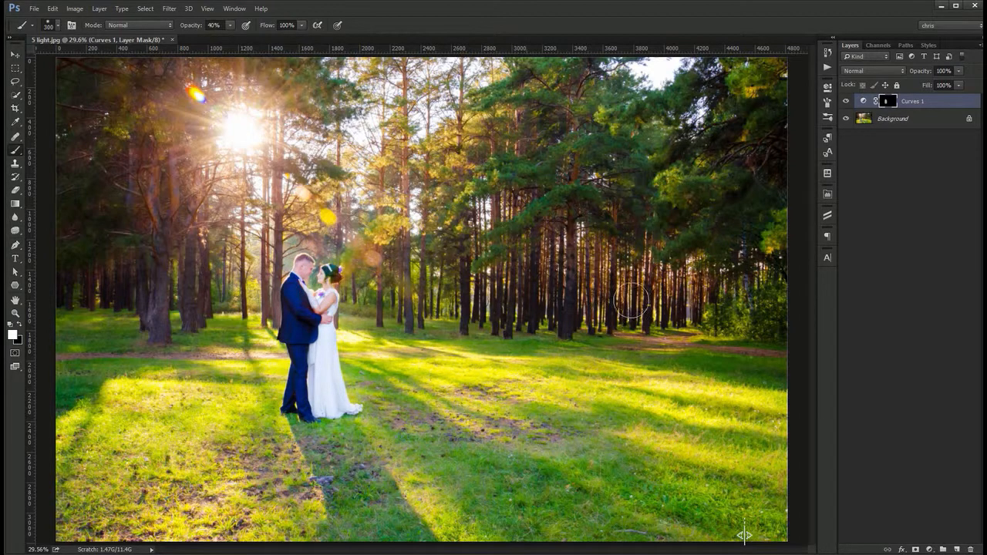
Soften the edges of the Curves 1 layer mask by raising its feather
{"action": "double_click", "coordinate": [864, 102]}
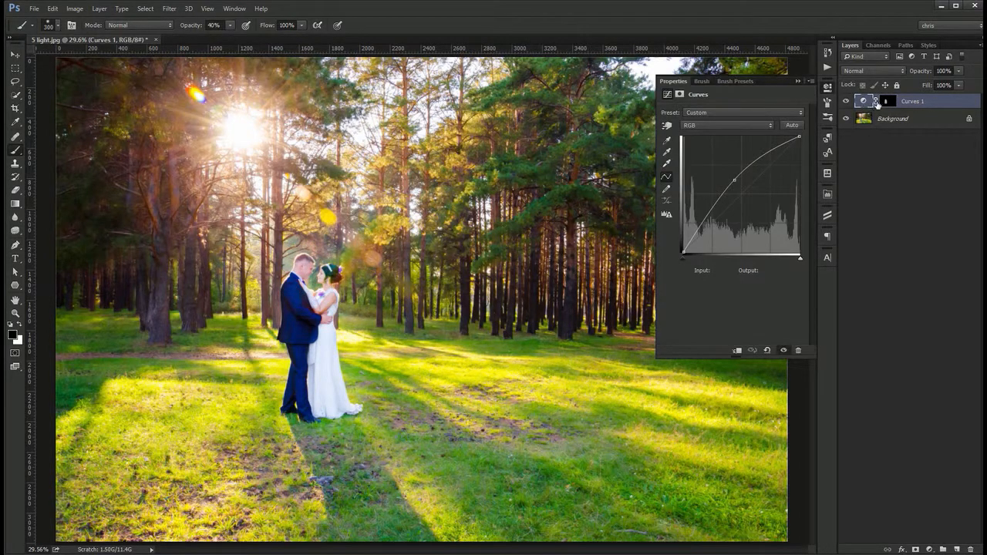
{"action": "left_click", "coordinate": [679, 95]}
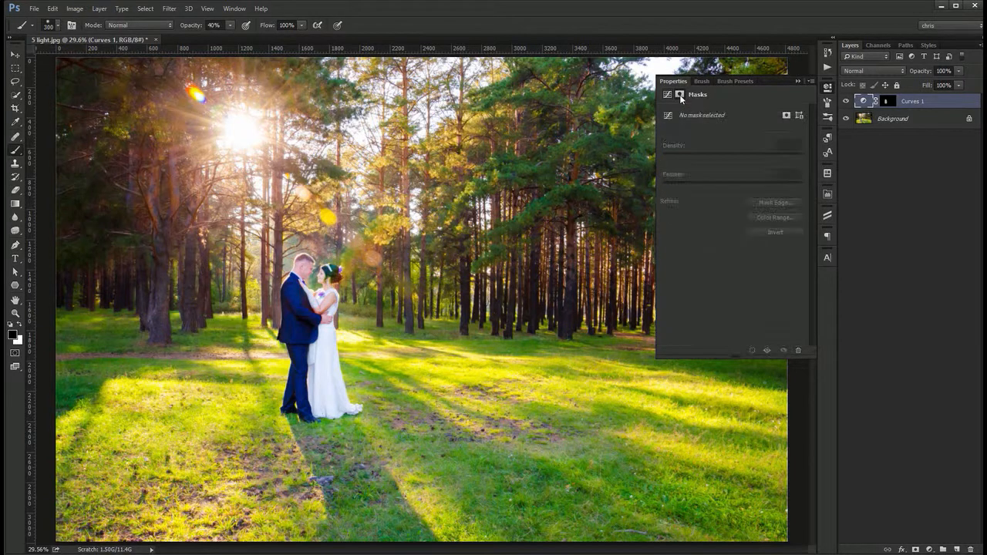
{"action": "left_click", "coordinate": [887, 102]}
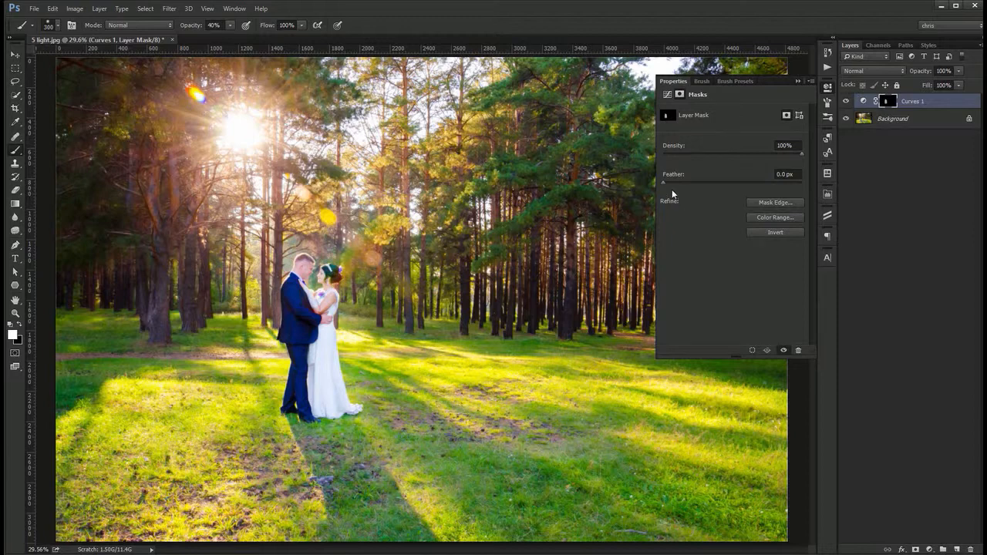
{"action": "mouse_move", "coordinate": [662, 182]}
{"action": "left_mouse_down"}
{"action": "mouse_move", "coordinate": [744, 185]}
{"action": "mouse_move", "coordinate": [674, 184]}
{"action": "mouse_move", "coordinate": [740, 185]}
{"action": "mouse_move", "coordinate": [730, 185]}
{"action": "left_mouse_up"}
{"action": "left_click", "coordinate": [827, 94]}
Add a second Curves layer and lower its midtones to input 146, output 107
{"action": "scroll", "coordinate": [297, 397], "scroll_direction": "up", "scroll_amount": 3}
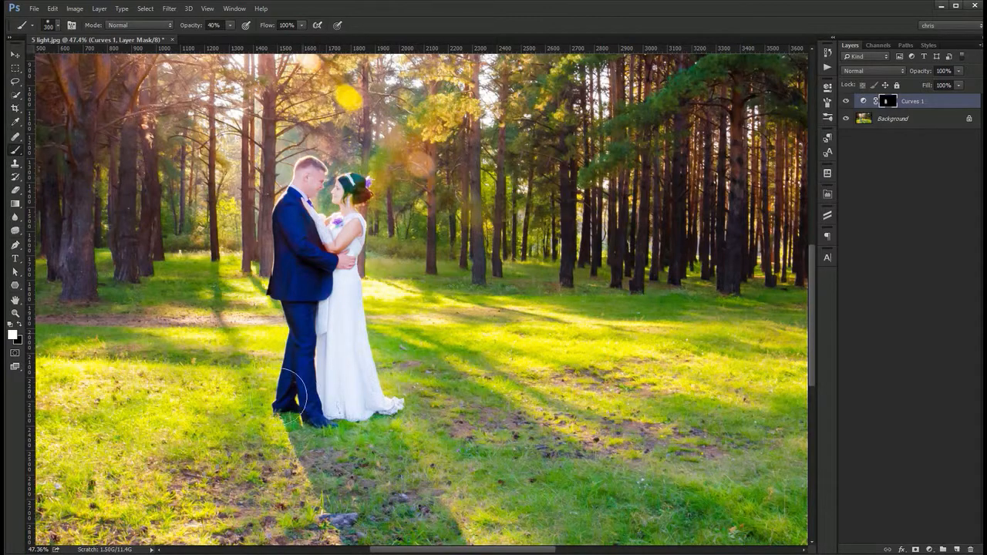
{"action": "key", "text": "z"}
{"action": "left_click", "coordinate": [375, 354], "text": "alt"}
{"action": "key", "text": "v"}
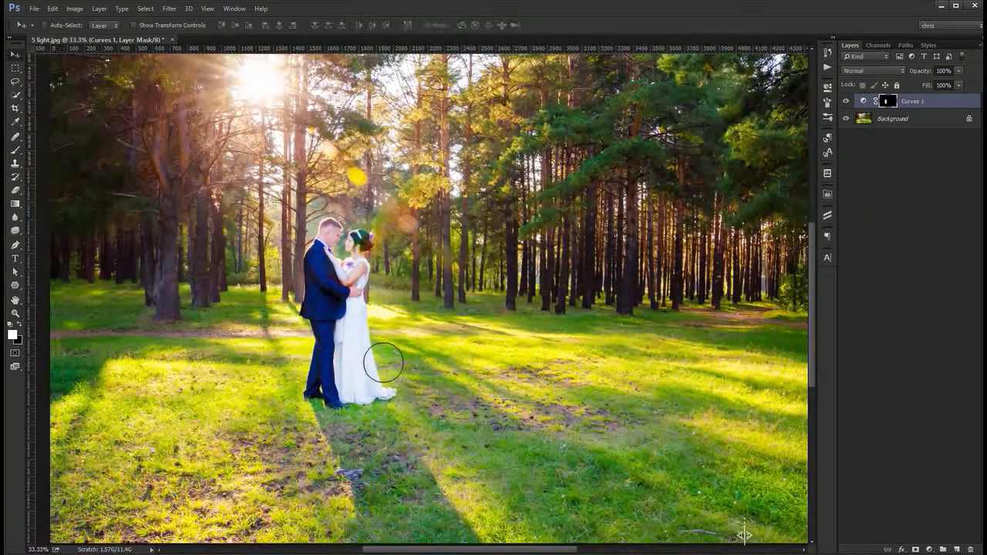
{"action": "left_click", "coordinate": [929, 549]}
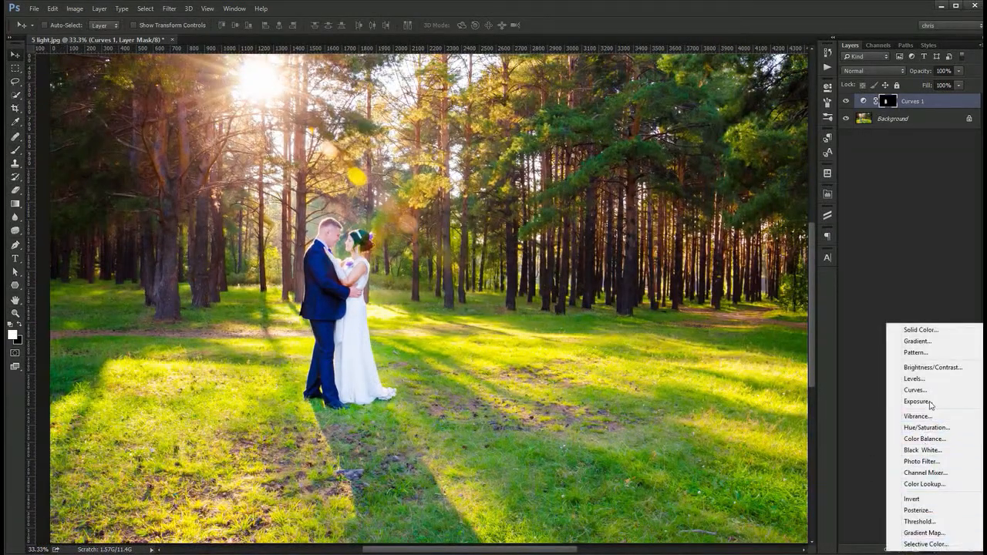
{"action": "left_click", "coordinate": [928, 389]}
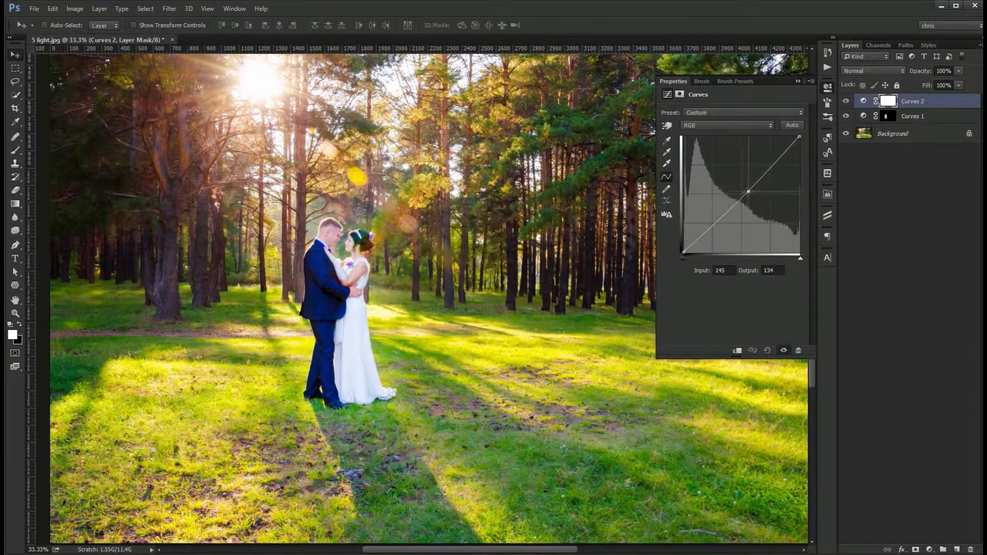
{"action": "left_click_drag", "start_coordinate": [749, 183], "coordinate": [750, 205]}
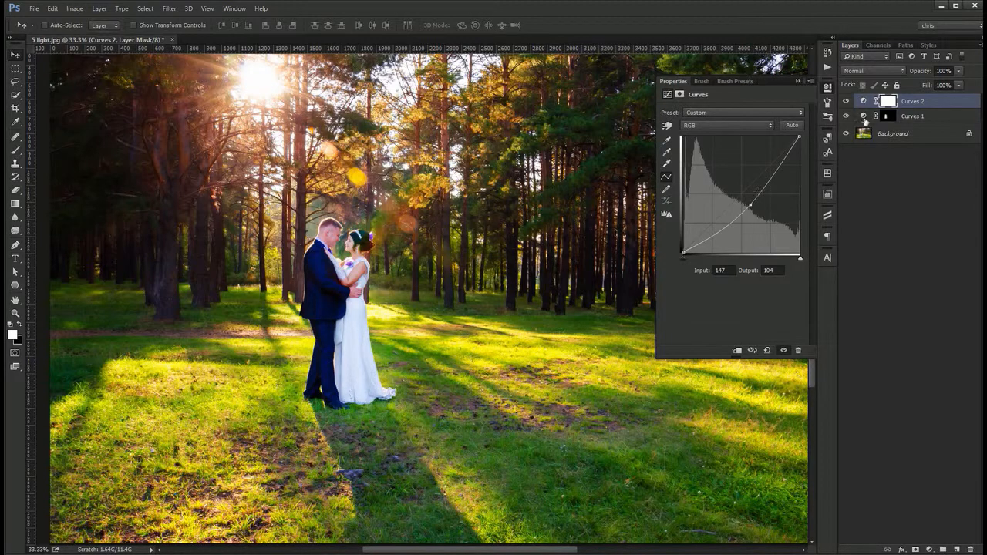
{"action": "left_click", "coordinate": [864, 116]}
{"action": "left_click", "coordinate": [861, 102]}
{"action": "scroll", "coordinate": [460, 319], "scroll_direction": "up", "scroll_amount": 2}
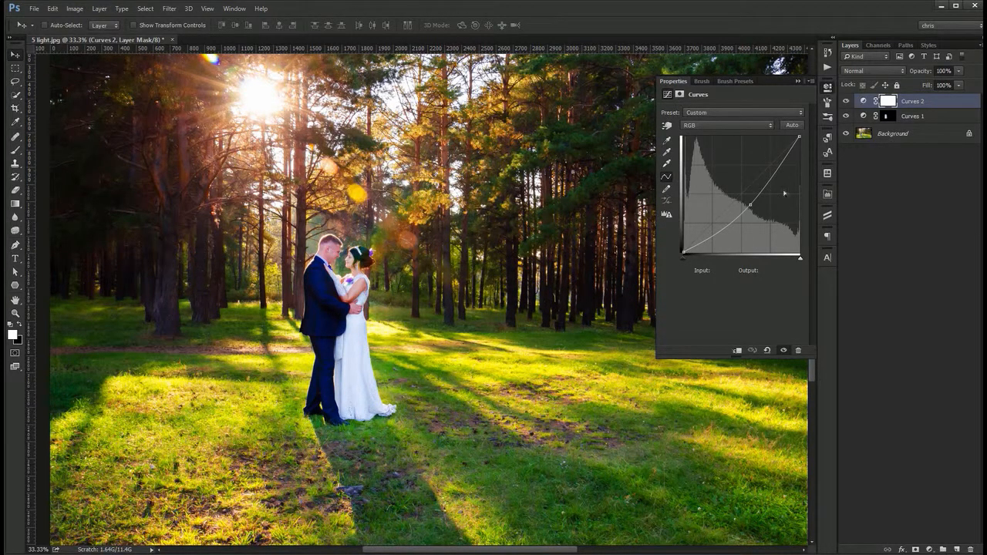
{"action": "left_click_drag", "start_coordinate": [751, 208], "coordinate": [749, 204]}
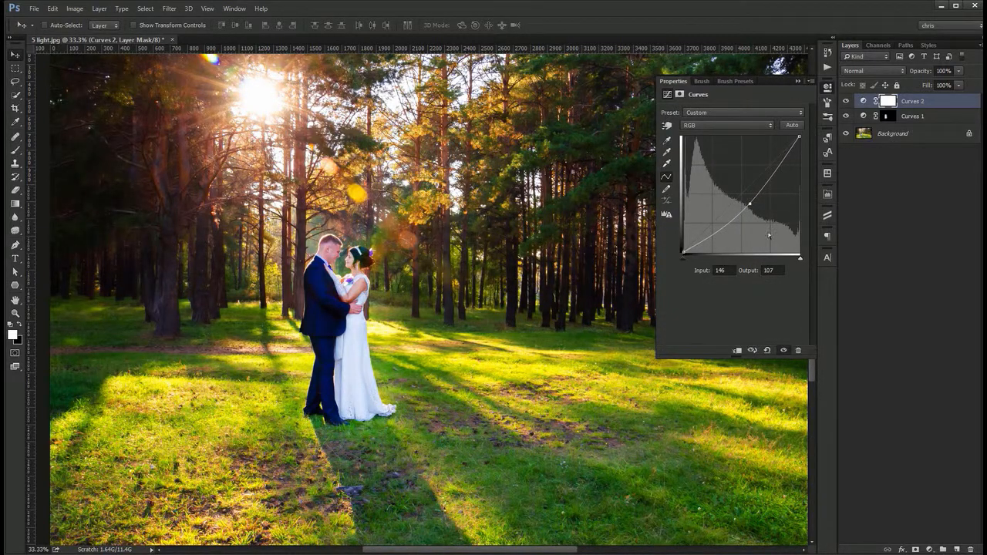
{"action": "left_click", "coordinate": [829, 88]}
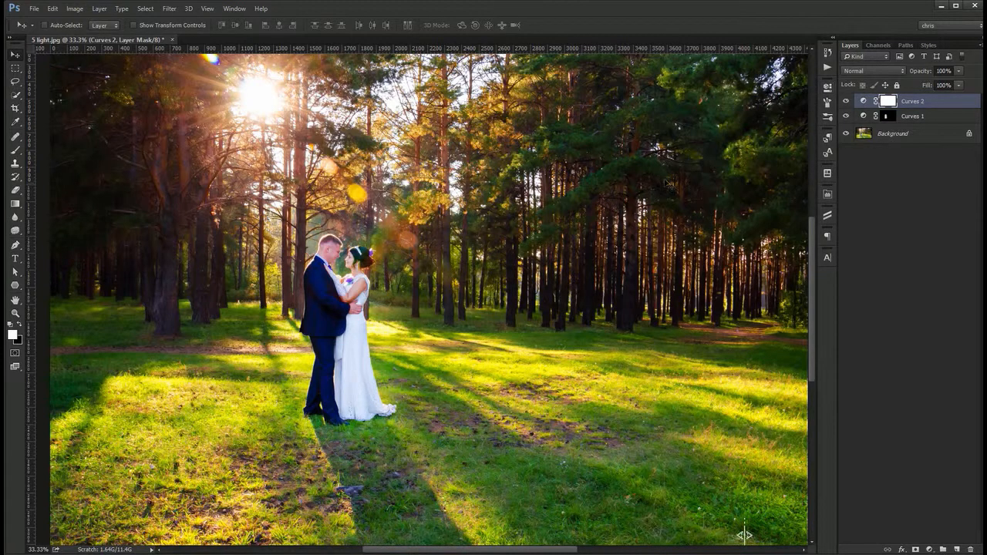
Invert the Curves 2 mask to black and paint white with the brush over the dark trees beside the couple
{"action": "key", "text": "ctrl+i"}
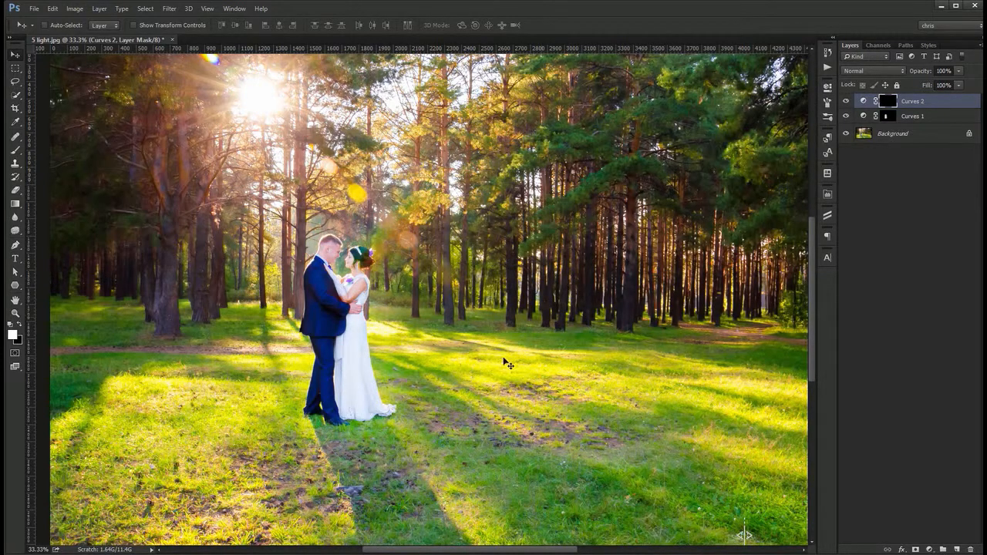
{"action": "key", "text": "b"}
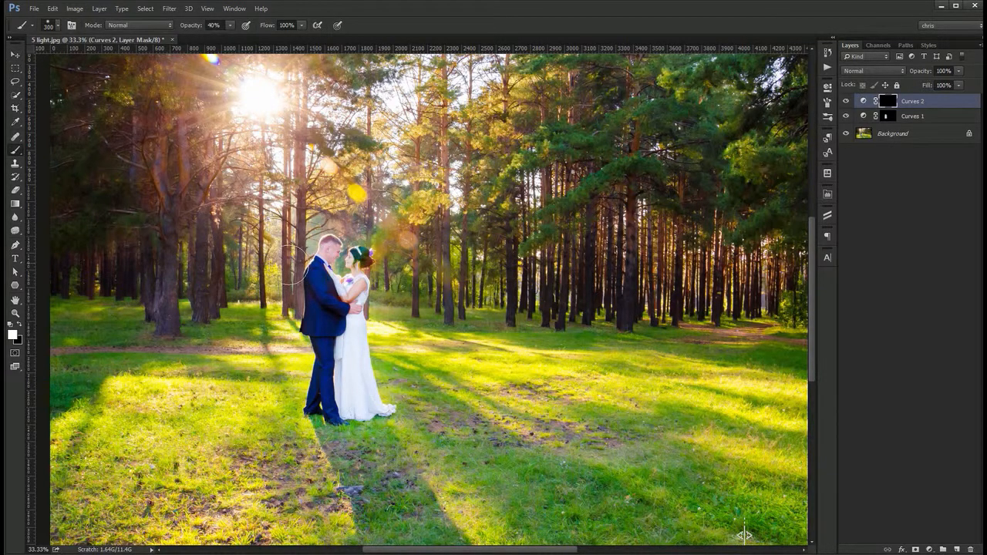
{"action": "mouse_move", "coordinate": [197, 343]}
{"action": "left_mouse_down"}
{"action": "mouse_move", "coordinate": [154, 419]}
{"action": "mouse_move", "coordinate": [162, 368]}
{"action": "mouse_move", "coordinate": [132, 286]}
{"action": "left_mouse_up"}
Enlarge the brush, paint white over the forest and grass around the couple on the Curves 2 mask, and raise brush opacity to 100%
{"action": "key", "text": "bracketright"}
{"action": "key", "text": "bracketright"}
{"action": "key", "text": "bracketright"}
{"action": "key", "text": "bracketright"}
{"action": "key", "text": "bracketright"}
{"action": "key", "text": "bracketright"}
{"action": "key", "text": "bracketright"}
{"action": "key", "text": "bracketright"}
{"action": "key", "text": "bracketright"}
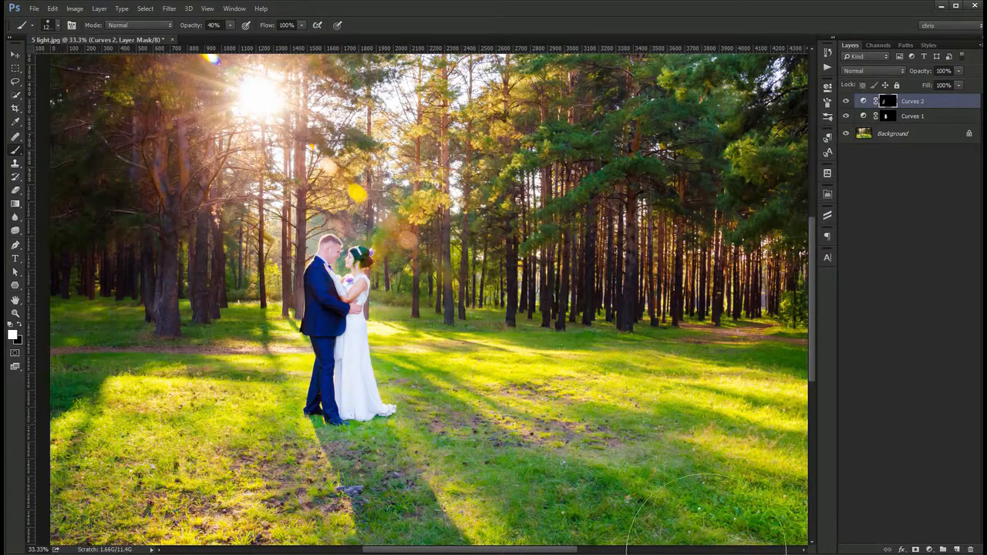
{"action": "mouse_move", "coordinate": [794, 218]}
{"action": "left_mouse_down"}
{"action": "mouse_move", "coordinate": [783, 78]}
{"action": "mouse_move", "coordinate": [737, 220]}
{"action": "mouse_move", "coordinate": [724, 195]}
{"action": "left_mouse_up"}
{"action": "key", "text": "z"}
{"action": "left_click", "coordinate": [744, 534], "text": "alt"}
{"action": "key", "text": "b"}
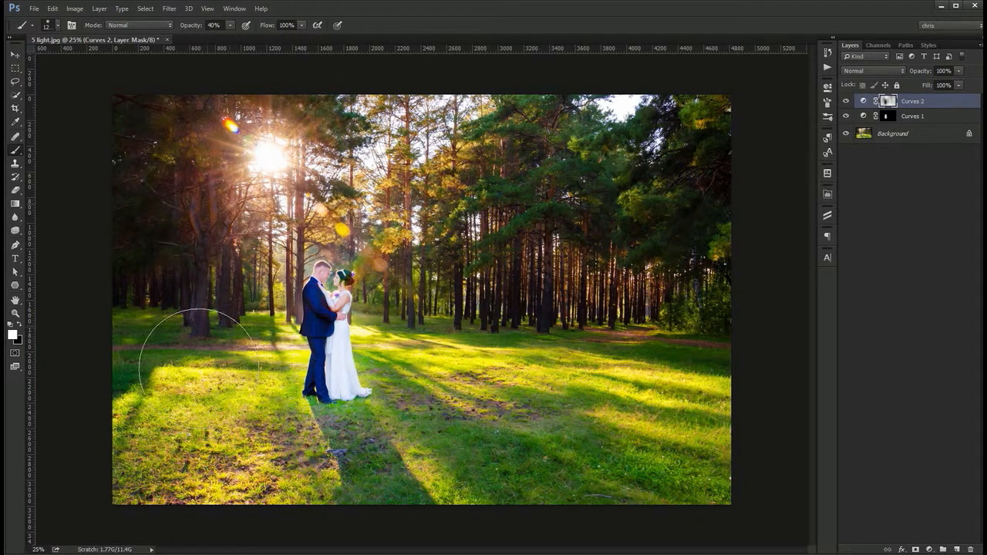
{"action": "key", "text": "0"}
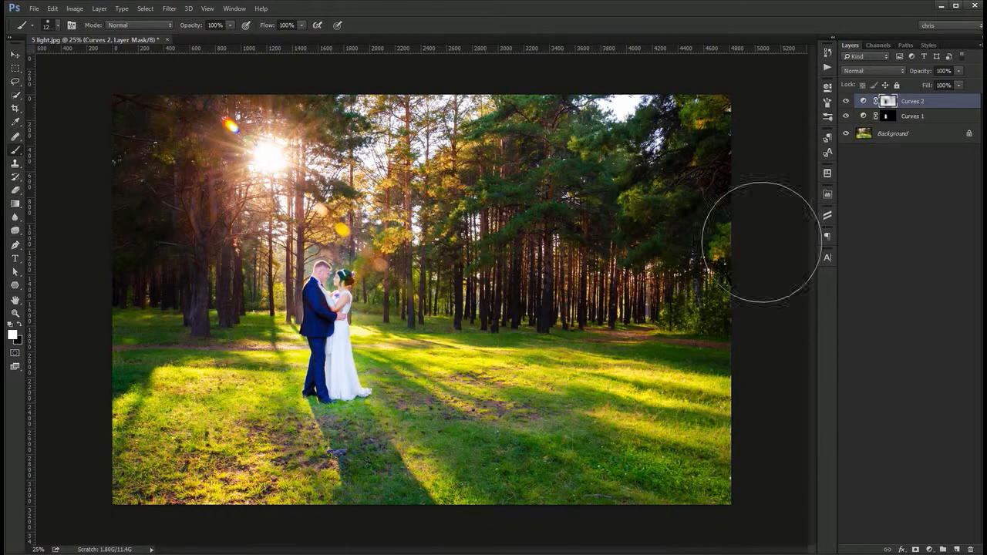
Darken the Curves 2 layer further by moving its midtone point to input 152, output 104
{"action": "double_click", "coordinate": [863, 101]}
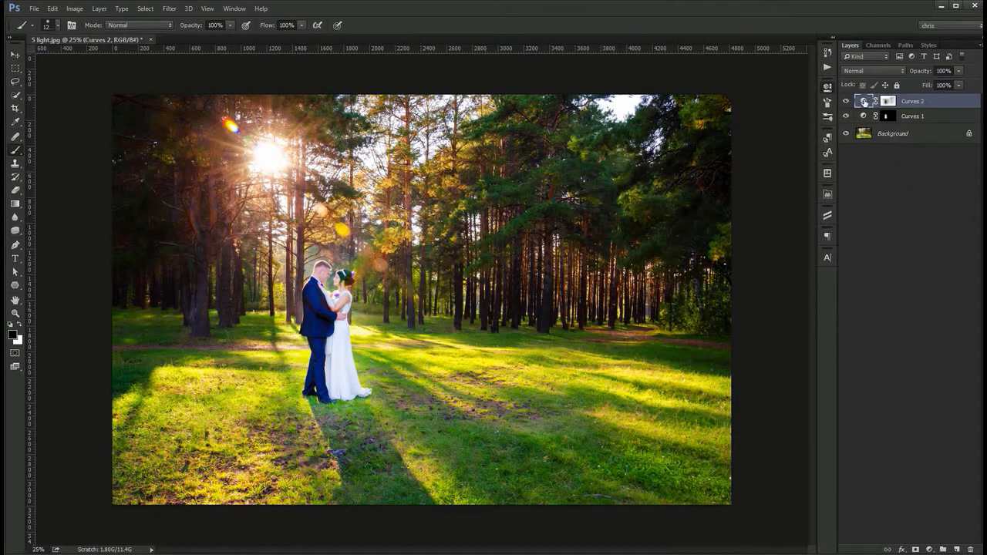
{"action": "left_click_drag", "start_coordinate": [747, 208], "coordinate": [751, 205]}
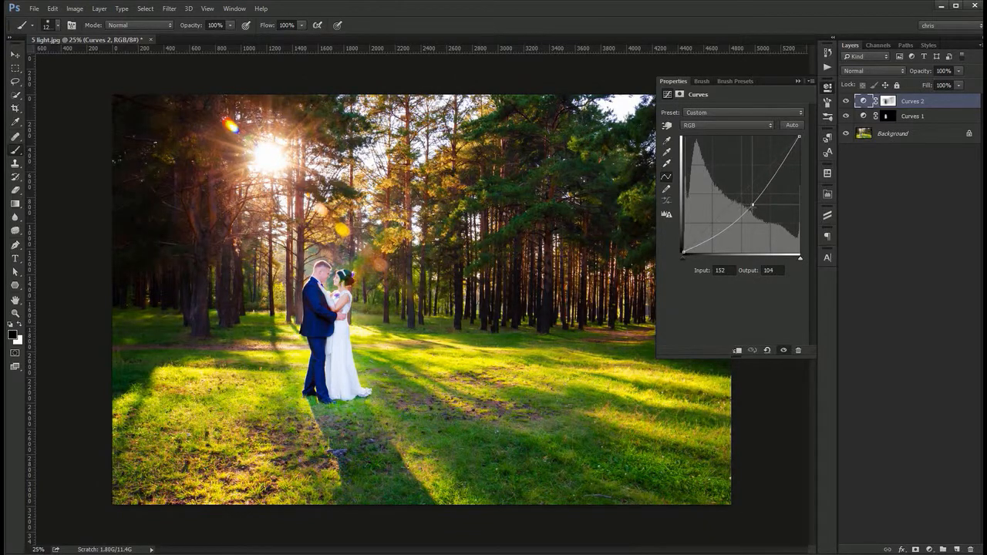
{"action": "left_click", "coordinate": [827, 86]}
Try different opacities on the Curves 1 layer and settle on 50%
{"action": "left_click", "coordinate": [908, 116]}
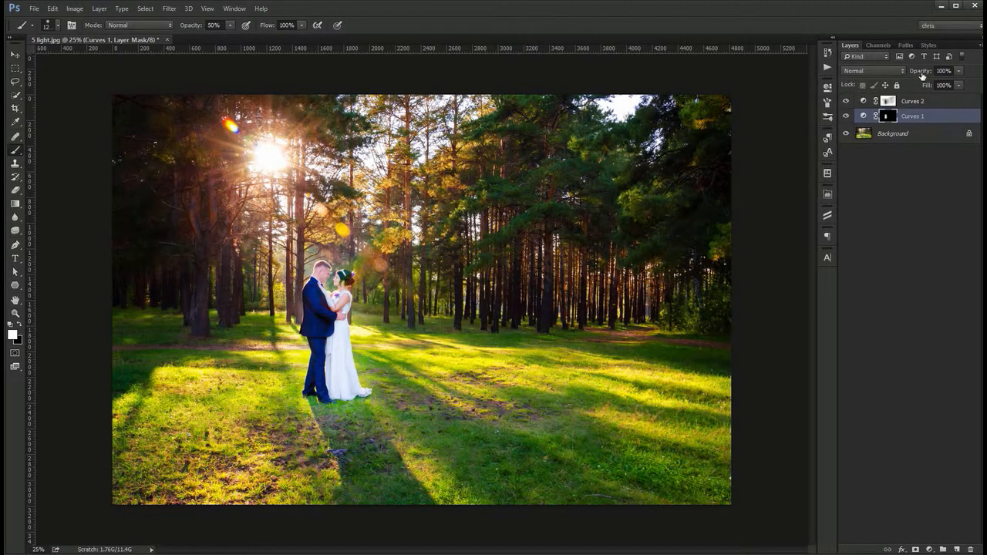
{"action": "key", "text": "v"}
{"action": "key", "text": "5"}
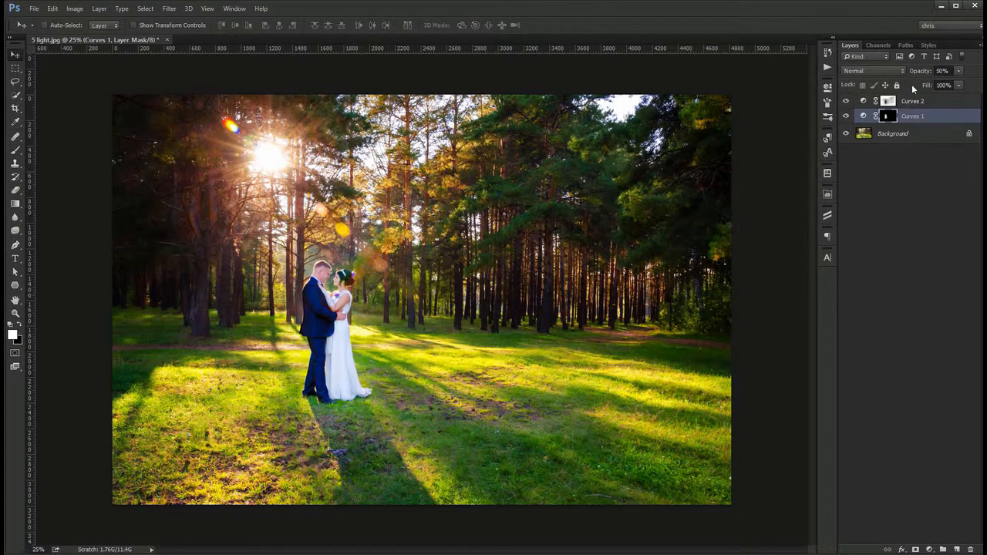
{"action": "key", "text": "2"}
{"action": "key", "text": "0"}
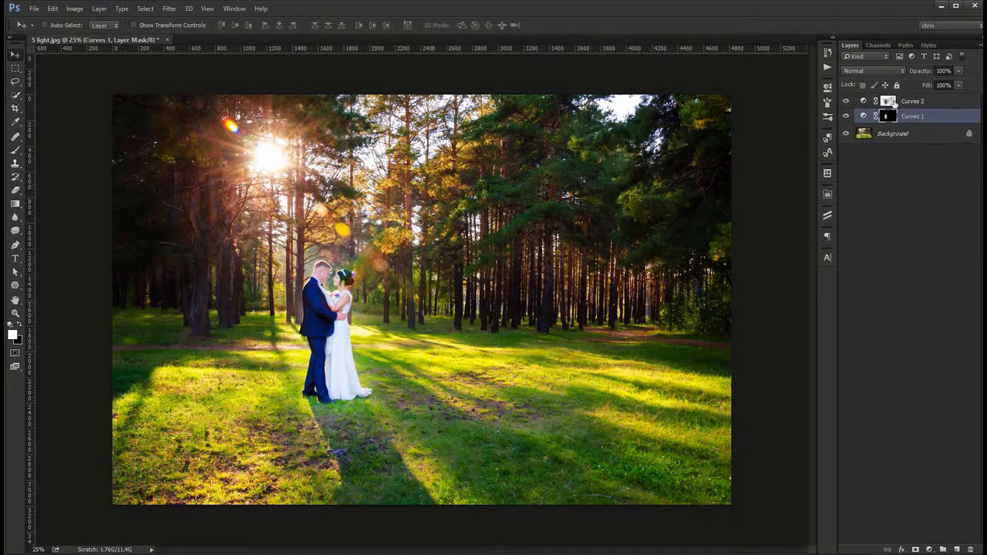
{"action": "key", "text": "5"}
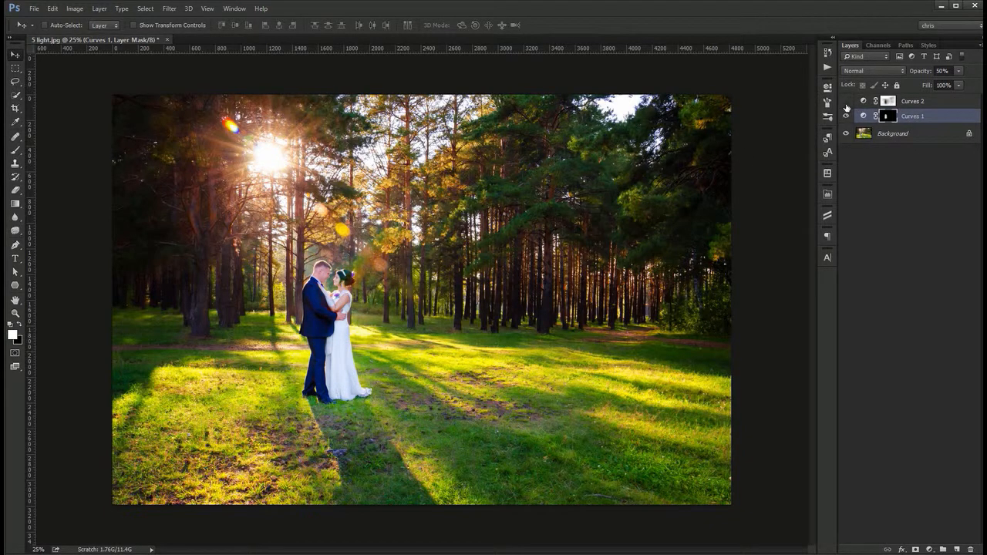
Compare the forest photo with the Curves adjustments hidden and shown
{"action": "mouse_move", "coordinate": [846, 101]}
{"action": "left_mouse_down"}
{"action": "mouse_move", "coordinate": [845, 120]}
{"action": "mouse_move", "coordinate": [848, 87]}
{"action": "left_mouse_up"}
{"action": "left_click_drag", "start_coordinate": [847, 103], "coordinate": [848, 123]}
{"action": "left_click", "coordinate": [846, 100]}
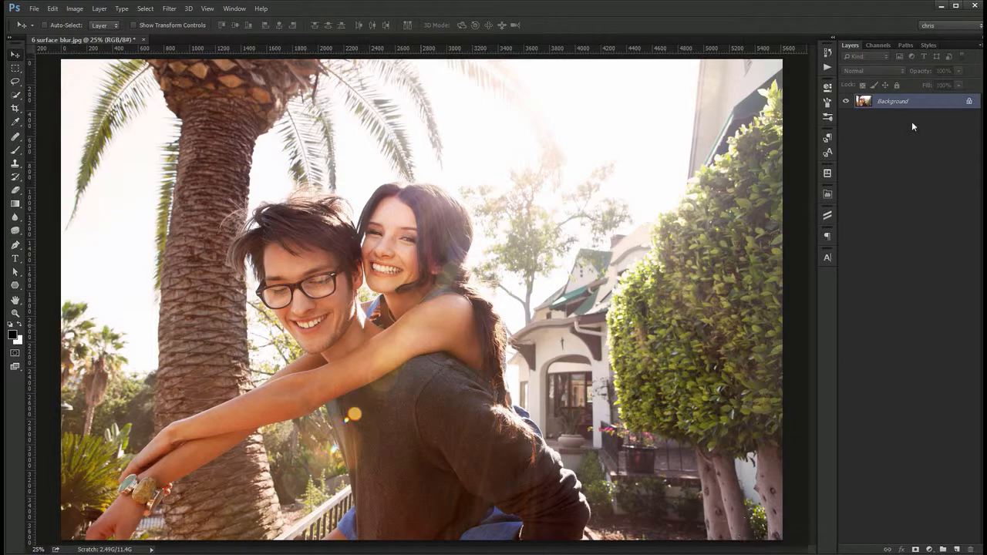
Duplicate the Background layer of 6 surface blur.jpg and convert the copy to a Smart Object
{"action": "key", "text": "ctrl+j"}
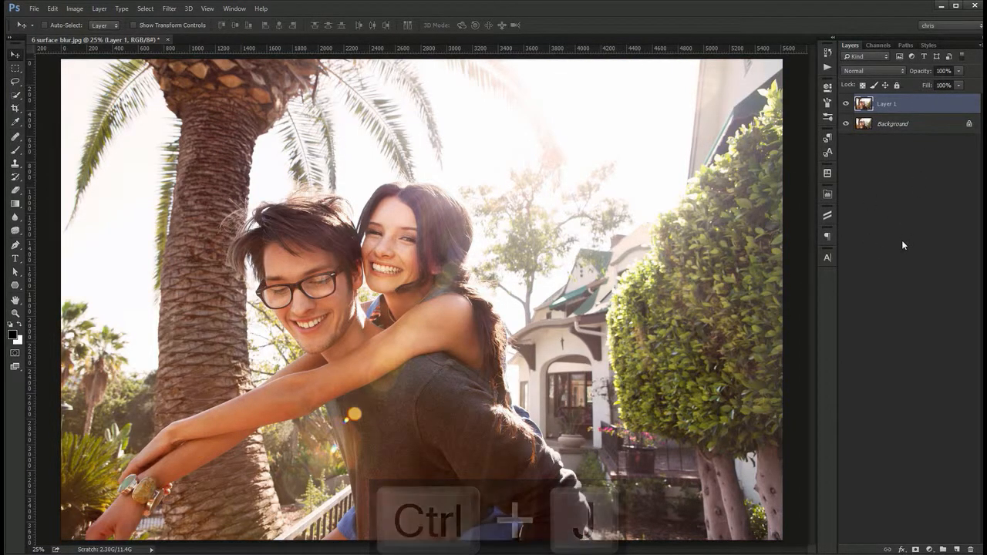
{"action": "right_click", "coordinate": [943, 103]}
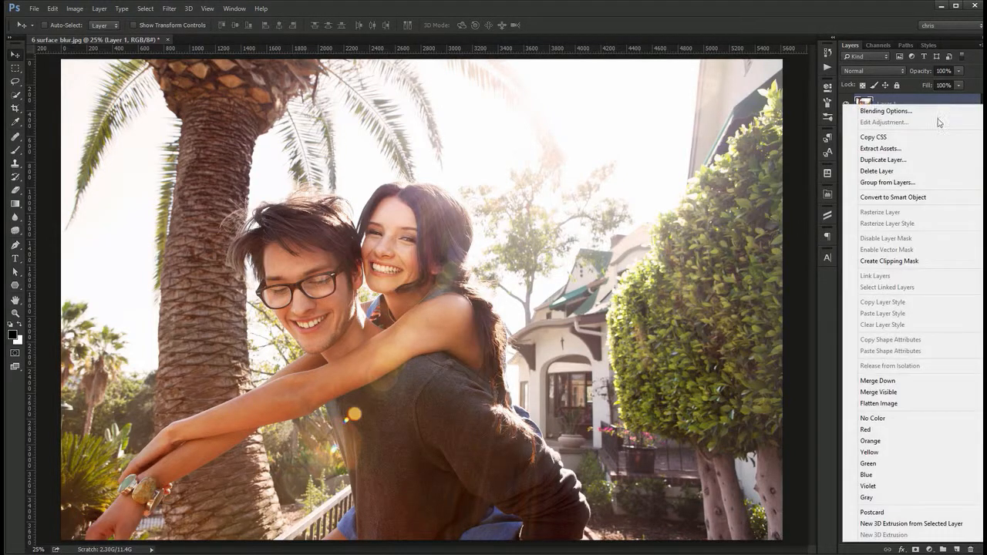
{"action": "left_click", "coordinate": [944, 199]}
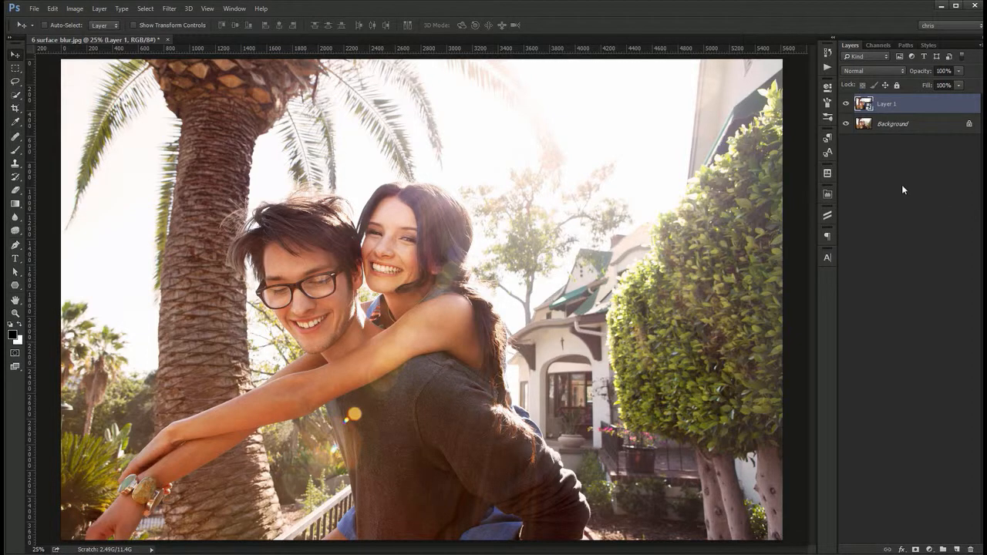
{"action": "left_click", "coordinate": [169, 9]}
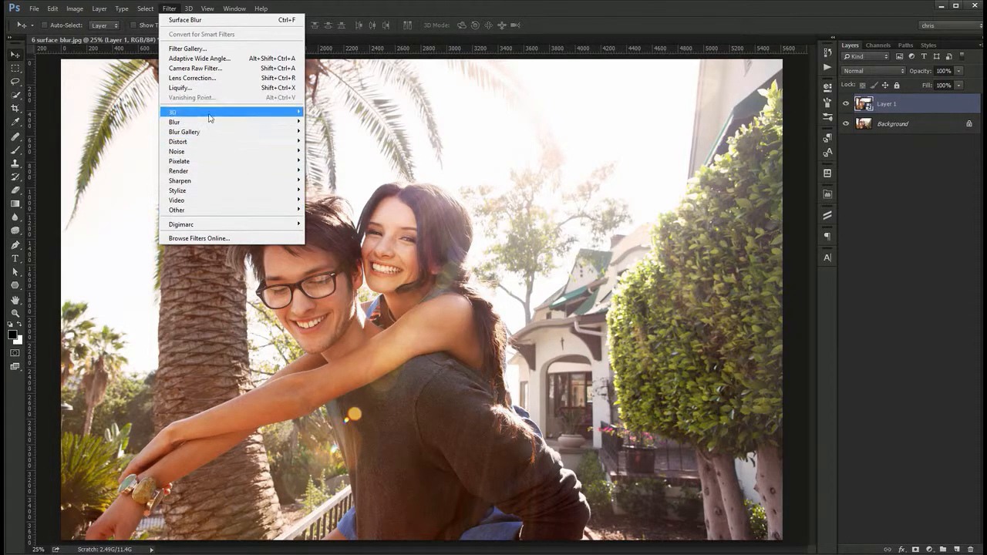
{"action": "left_click", "coordinate": [743, 535]}
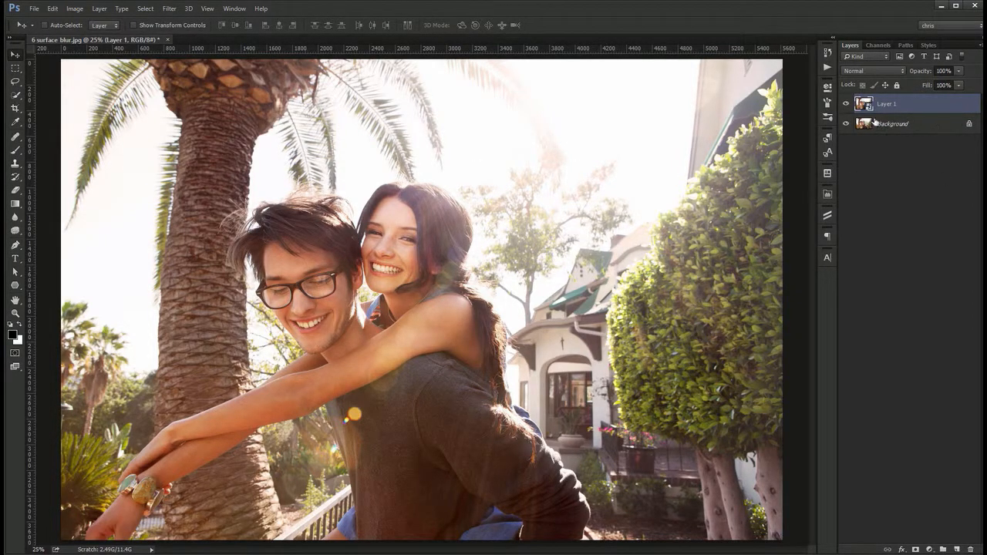
Hide Layer 1 and try a strong Gaussian Blur directly on the Background layer
{"action": "left_click", "coordinate": [845, 103]}
{"action": "left_click", "coordinate": [895, 123]}
{"action": "left_click", "coordinate": [173, 9]}
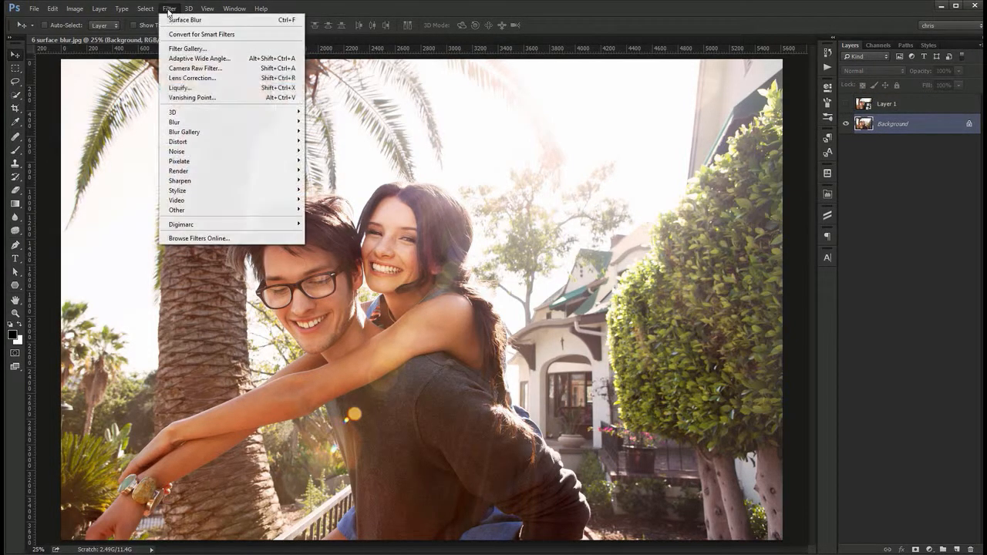
{"action": "mouse_move", "coordinate": [178, 122]}
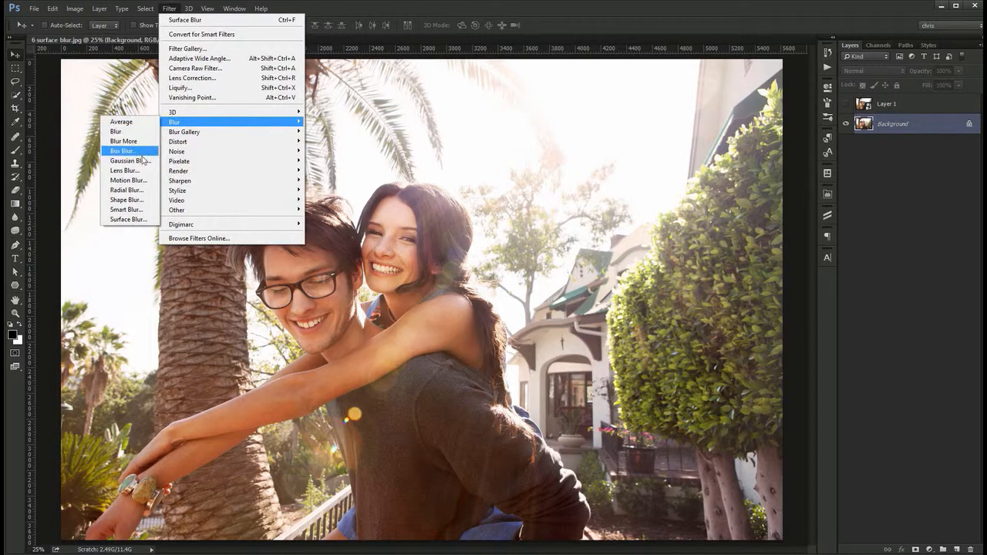
{"action": "left_click", "coordinate": [144, 160]}
{"action": "left_click_drag", "start_coordinate": [550, 259], "coordinate": [558, 259]}
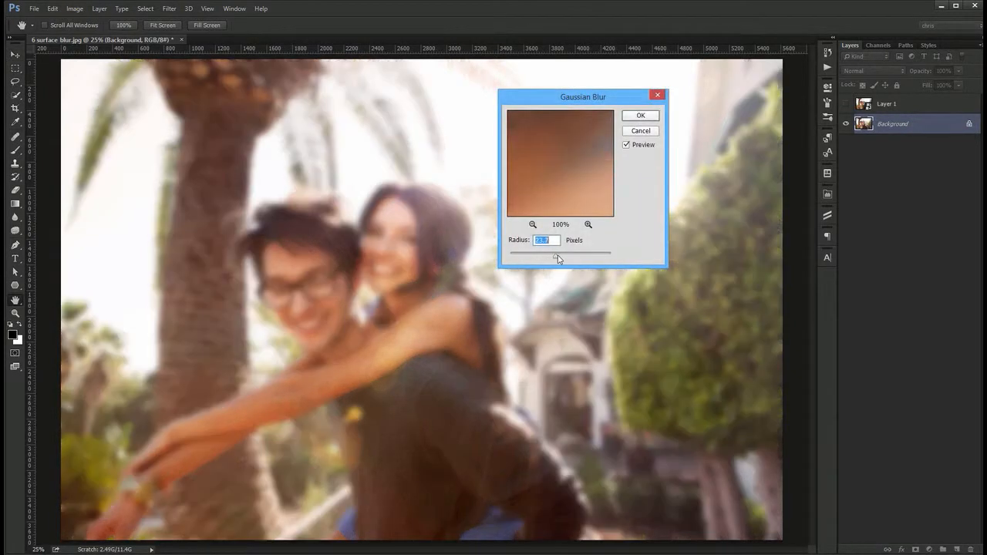
{"action": "left_click", "coordinate": [639, 116]}
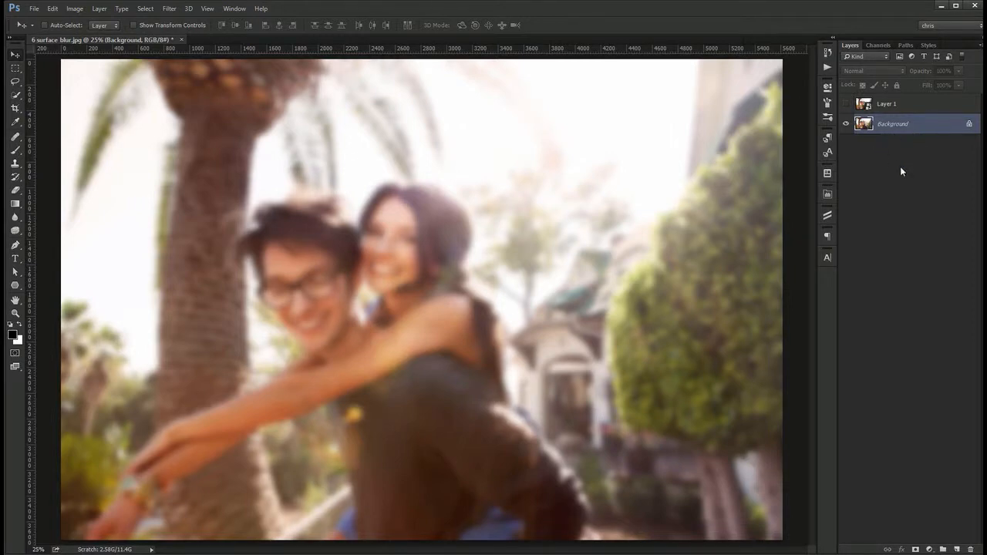
Undo the Gaussian Blur on the Background, then select Layer 1 and make it visible again
{"action": "key", "text": "ctrl+z"}
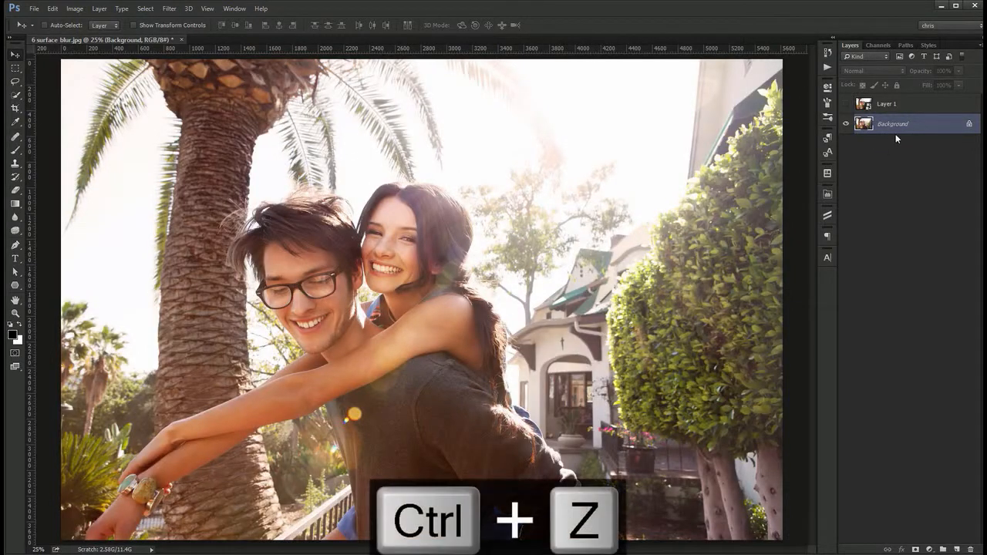
{"action": "left_click", "coordinate": [895, 106]}
{"action": "left_click", "coordinate": [845, 105]}
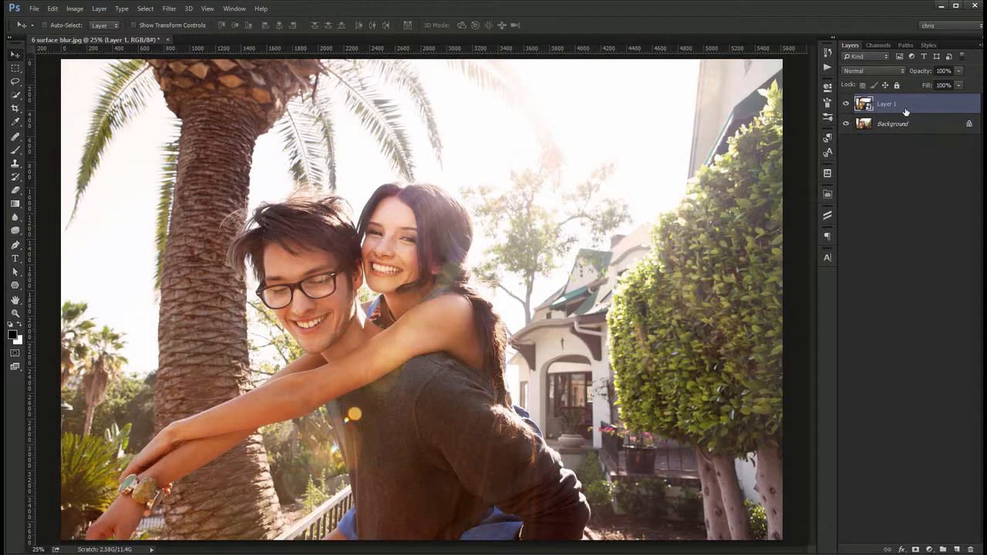
Start a Surface Blur on the Layer 1 Smart Object, check the image without the preview, and try a threshold of 50 levels
{"action": "left_click", "coordinate": [169, 8]}
{"action": "mouse_move", "coordinate": [178, 124]}
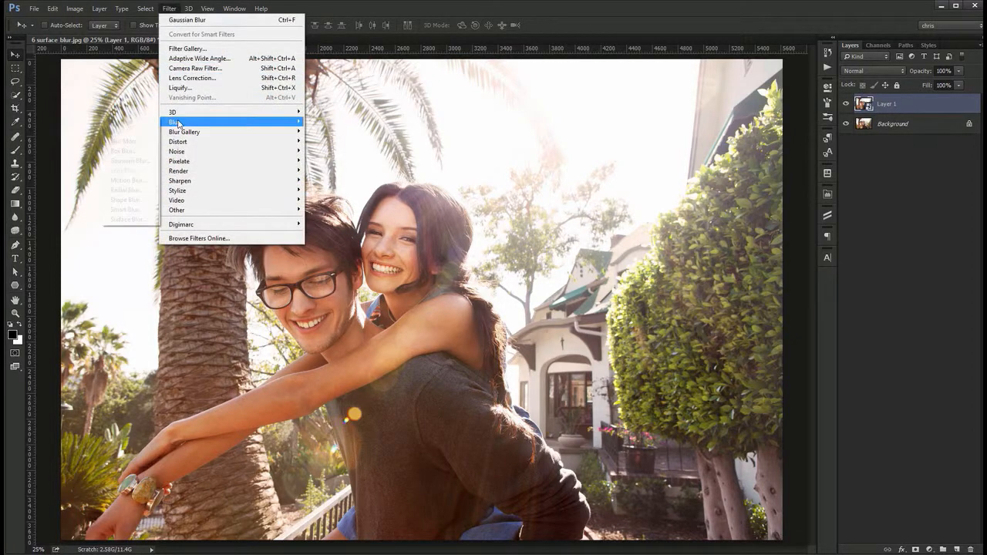
{"action": "left_click", "coordinate": [125, 219]}
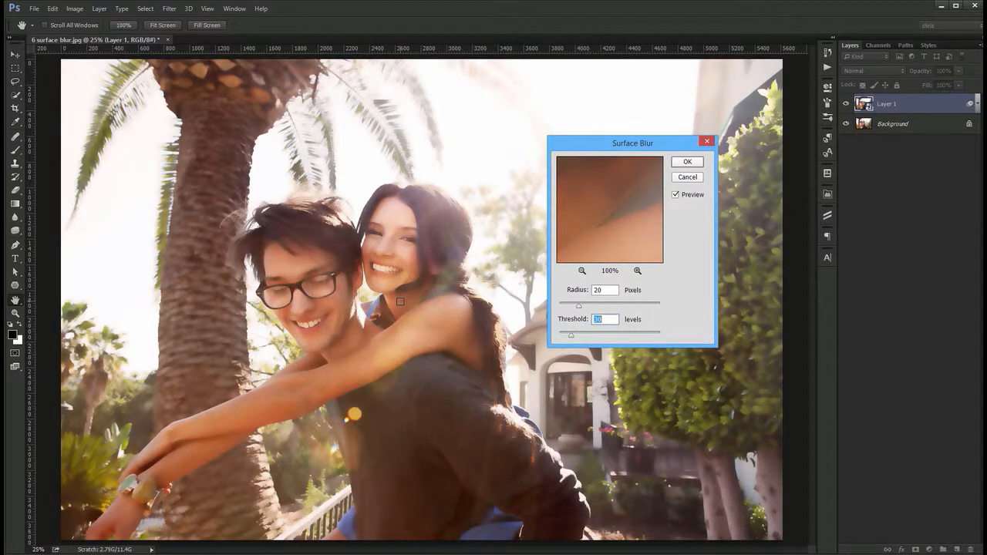
{"action": "left_click", "coordinate": [695, 199]}
{"action": "left_click", "coordinate": [695, 199]}
{"action": "key", "text": "shift+Up"}
{"action": "key", "text": "shift+Up"}
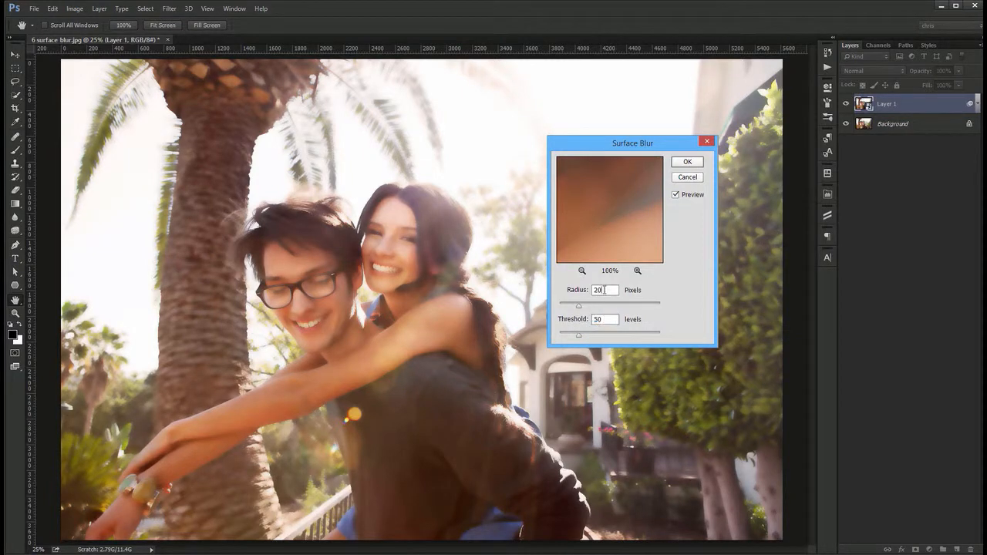
Apply the Surface Blur to Layer 1 with a 40-level threshold, then reopen the filter and set its radius to 30 pixels
{"action": "left_click", "coordinate": [605, 290]}
{"action": "key", "text": "shift+Up"}
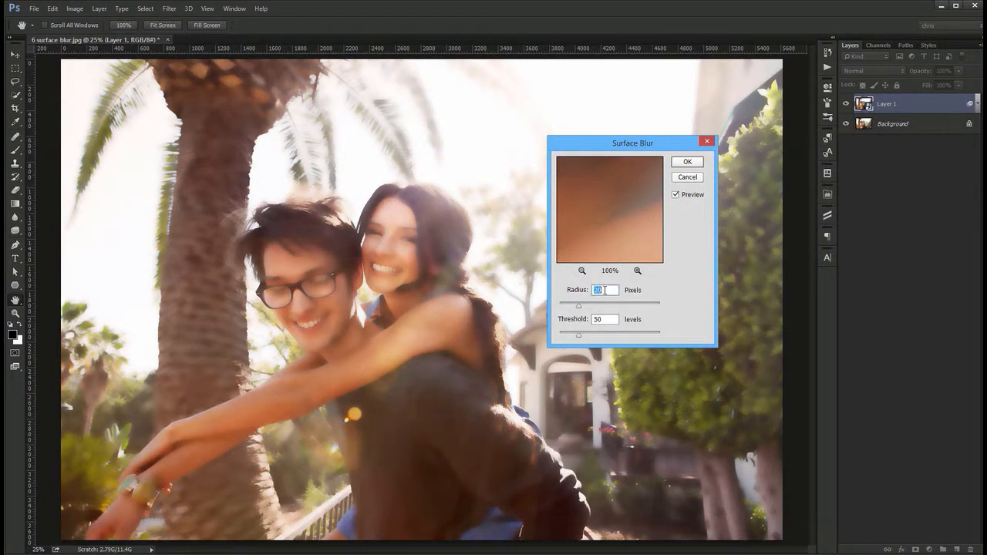
{"action": "key", "text": "shift+Down"}
{"action": "left_click", "coordinate": [603, 316]}
{"action": "key", "text": "shift+Down"}
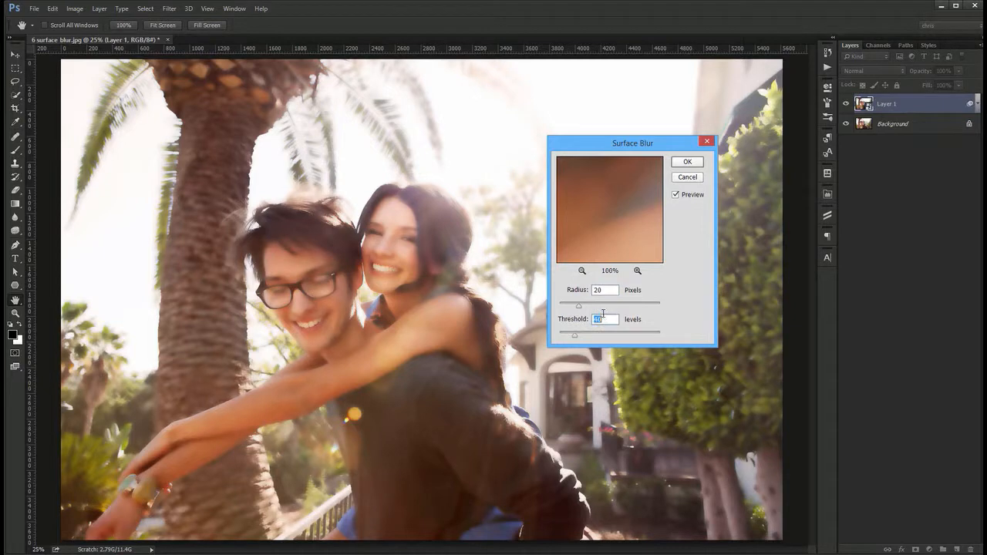
{"action": "left_click", "coordinate": [614, 317]}
{"action": "left_click", "coordinate": [689, 164]}
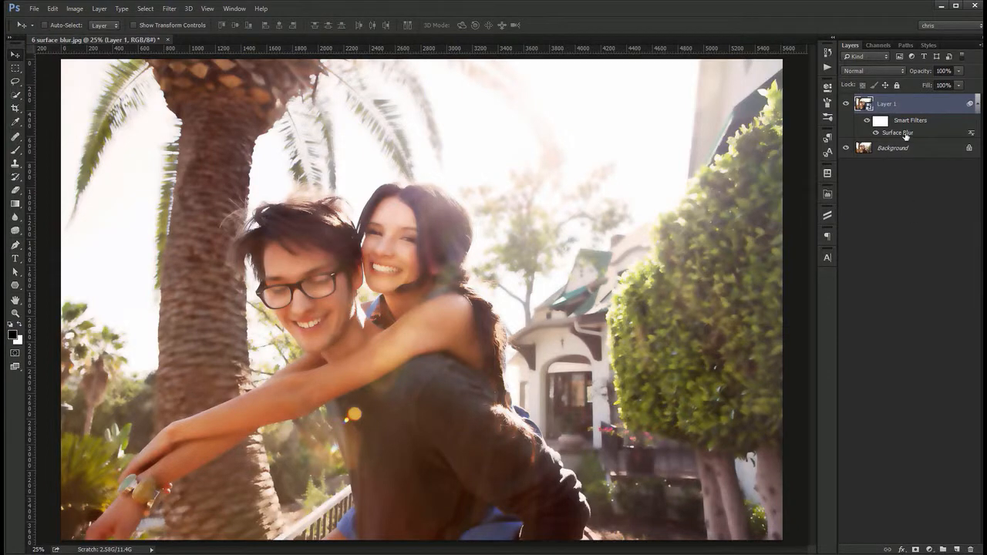
{"action": "double_click", "coordinate": [899, 133]}
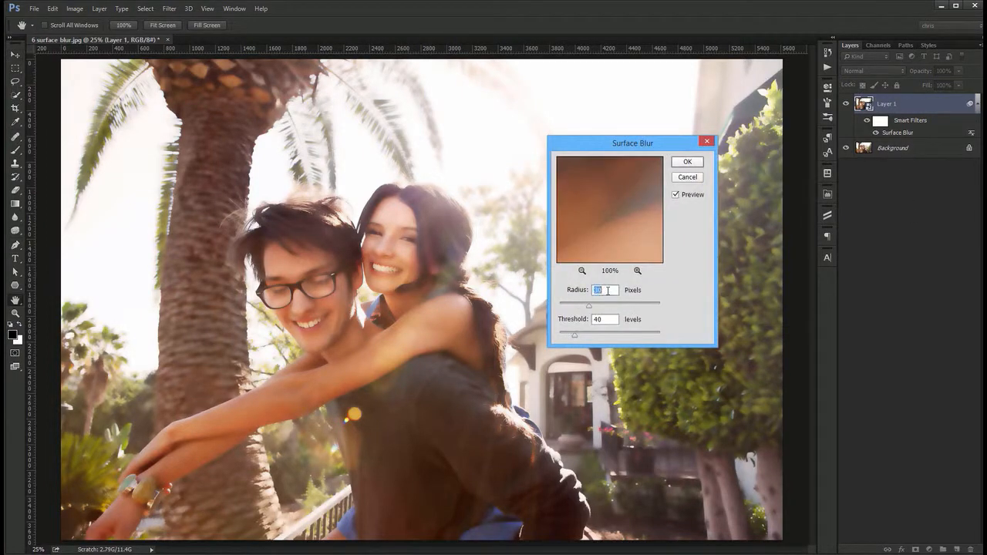
{"action": "left_click", "coordinate": [685, 162]}
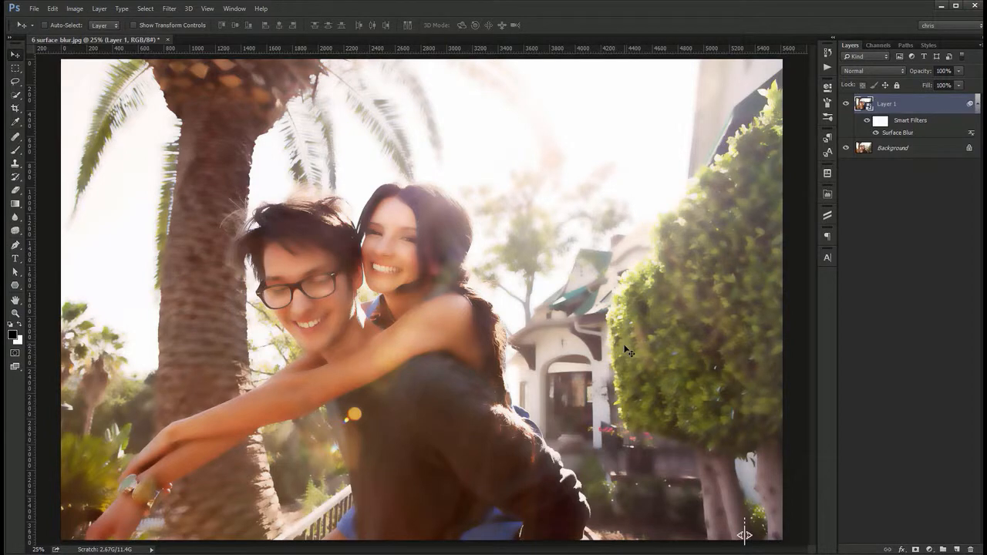
Add a black layer mask to Layer 1 and set up a large Brush with a white foreground
{"action": "left_click", "coordinate": [916, 549], "text": "alt"}
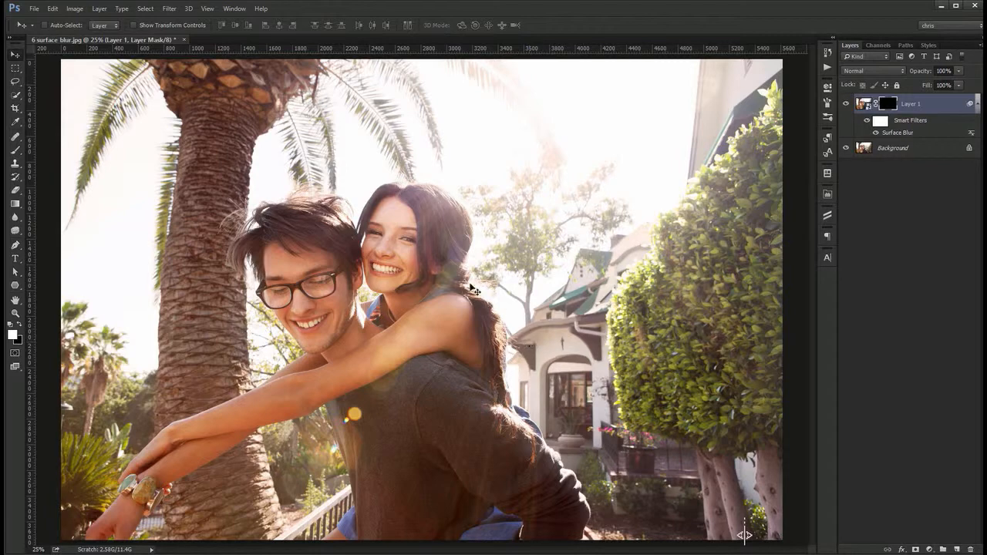
{"action": "key", "text": "b"}
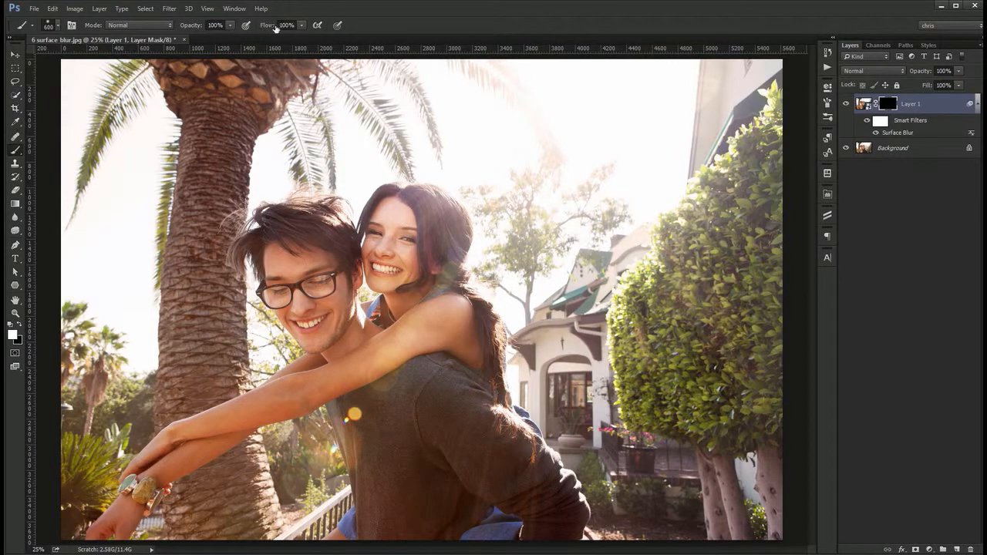
{"action": "key", "text": "bracketright"}
{"action": "key", "text": "bracketright"}
{"action": "key", "text": "bracketright"}
{"action": "key", "text": "bracketright"}
{"action": "key", "text": "bracketright"}
{"action": "key", "text": "bracketright"}
{"action": "key", "text": "bracketright"}
{"action": "key", "text": "bracketright"}
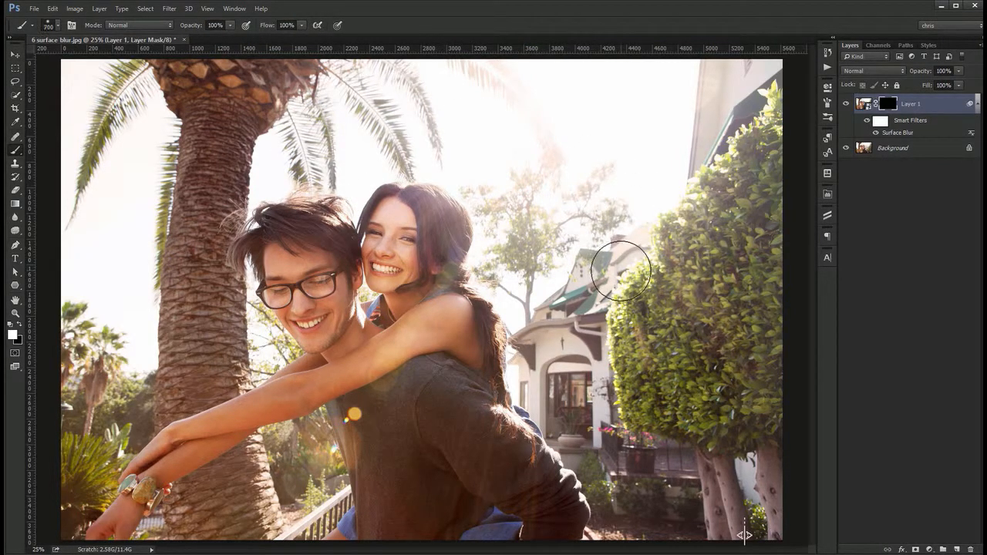
Paint white on Layer 1's mask over the hedge, building, sky and palm tree to blur the surroundings of the couple
{"action": "mouse_move", "coordinate": [621, 270]}
{"action": "left_mouse_down"}
{"action": "mouse_move", "coordinate": [725, 144]}
{"action": "mouse_move", "coordinate": [686, 69]}
{"action": "mouse_move", "coordinate": [308, 114]}
{"action": "mouse_move", "coordinate": [120, 289]}
{"action": "mouse_move", "coordinate": [91, 119]}
{"action": "mouse_move", "coordinate": [100, 432]}
{"action": "mouse_move", "coordinate": [185, 501]}
{"action": "mouse_move", "coordinate": [177, 306]}
{"action": "left_mouse_up"}
{"action": "key", "text": "bracketleft"}
{"action": "key", "text": "bracketleft"}
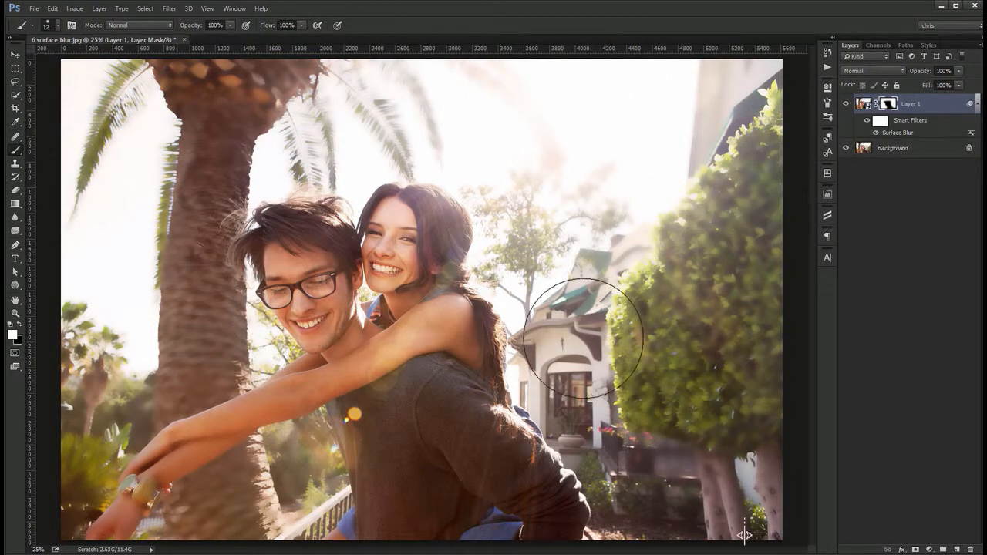
{"action": "mouse_move", "coordinate": [584, 339]}
{"action": "left_mouse_down"}
{"action": "mouse_move", "coordinate": [580, 283]}
{"action": "mouse_move", "coordinate": [598, 387]}
{"action": "mouse_move", "coordinate": [671, 494]}
{"action": "mouse_move", "coordinate": [529, 266]}
{"action": "mouse_move", "coordinate": [510, 189]}
{"action": "mouse_move", "coordinate": [347, 111]}
{"action": "mouse_move", "coordinate": [254, 143]}
{"action": "mouse_move", "coordinate": [202, 195]}
{"action": "mouse_move", "coordinate": [179, 311]}
{"action": "left_mouse_up"}
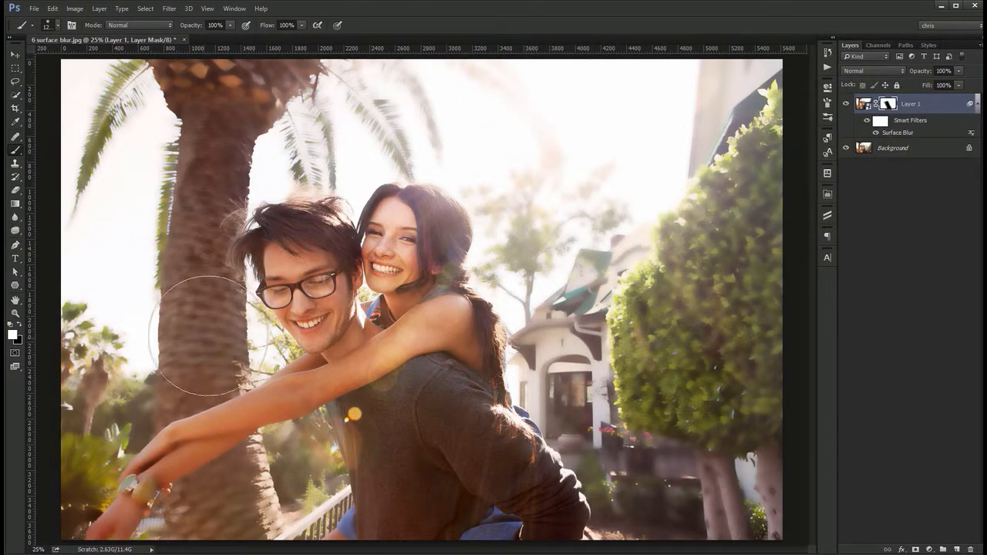
{"action": "key", "text": "bracketleft"}
{"action": "key", "text": "bracketleft"}
{"action": "key", "text": "bracketleft"}
{"action": "key", "text": "bracketleft"}
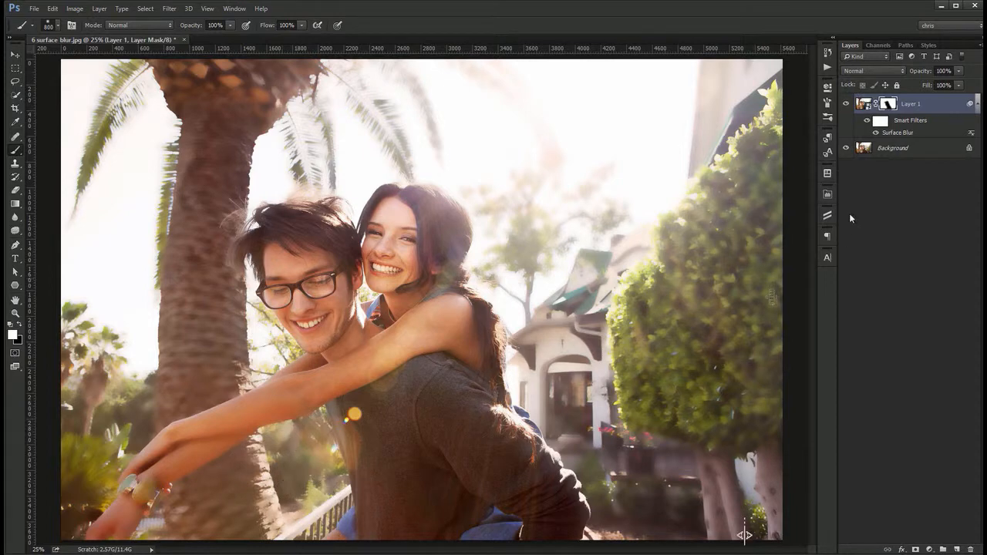
Lower the Surface Blur radius by 10 pixels and touch up Layer 1's mask around the couple's arms with black and white
{"action": "double_click", "coordinate": [897, 132]}
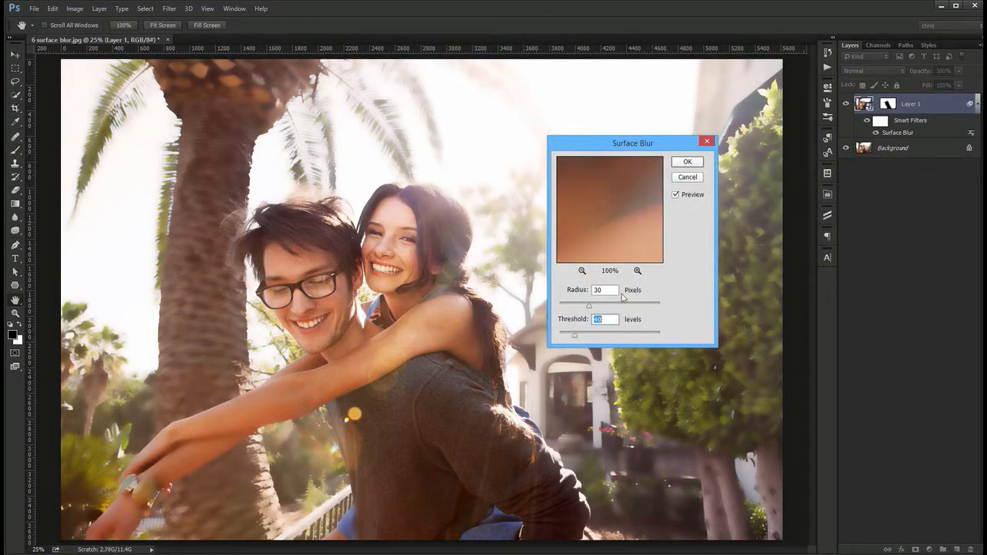
{"action": "key", "text": "shift+Tab"}
{"action": "key", "text": "shift+Down"}
{"action": "left_click", "coordinate": [687, 162]}
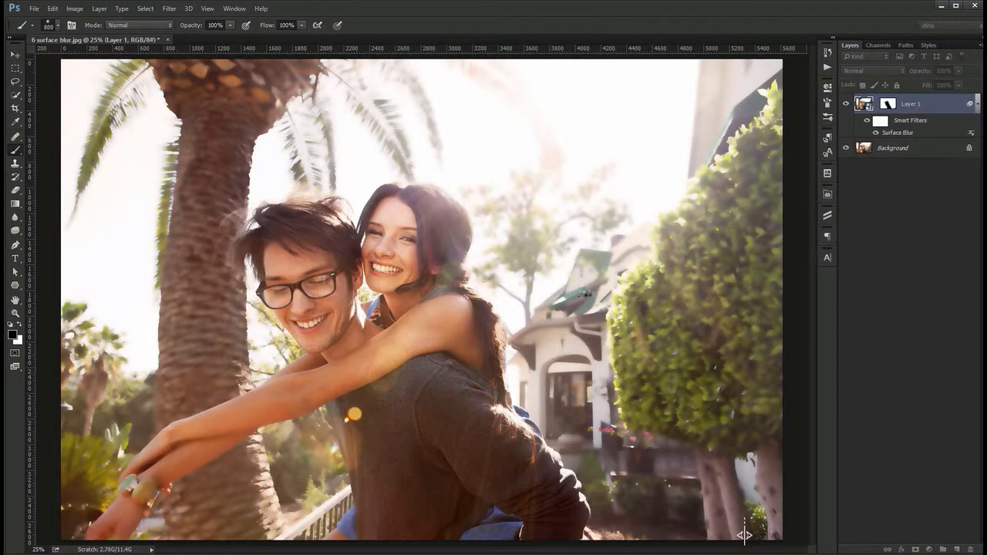
{"action": "left_click", "coordinate": [891, 103]}
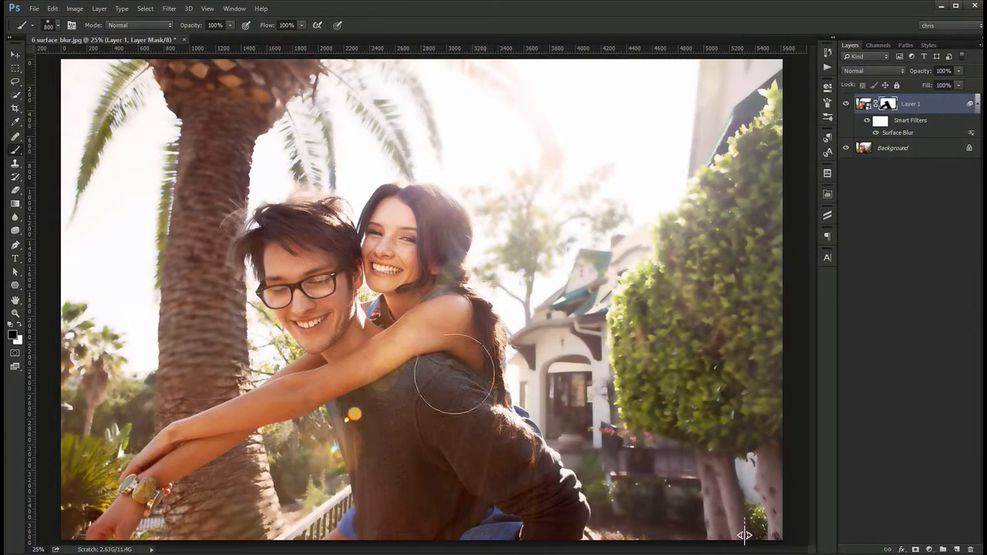
{"action": "key", "text": "x"}
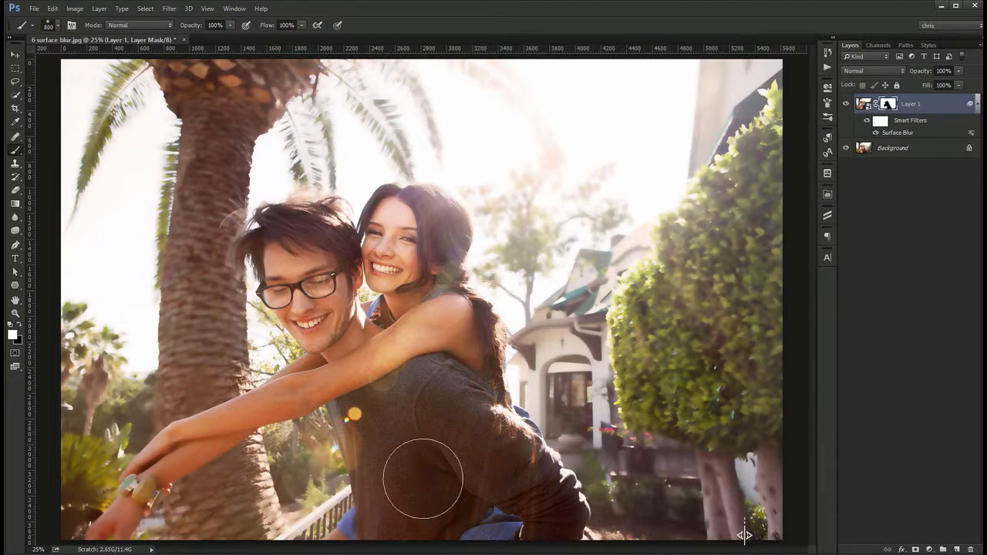
Compare the photo with the masked blur on Layer 1 hidden and shown
{"action": "key", "text": "v"}
{"action": "left_click", "coordinate": [845, 103]}
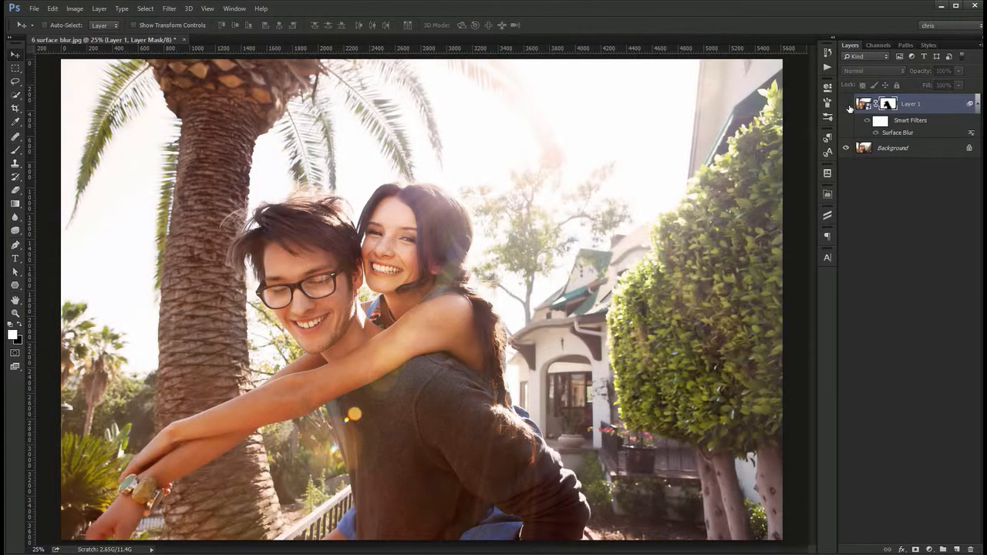
{"action": "left_click", "coordinate": [846, 104]}
{"action": "left_click", "coordinate": [846, 104]}
{"action": "left_click", "coordinate": [846, 104]}
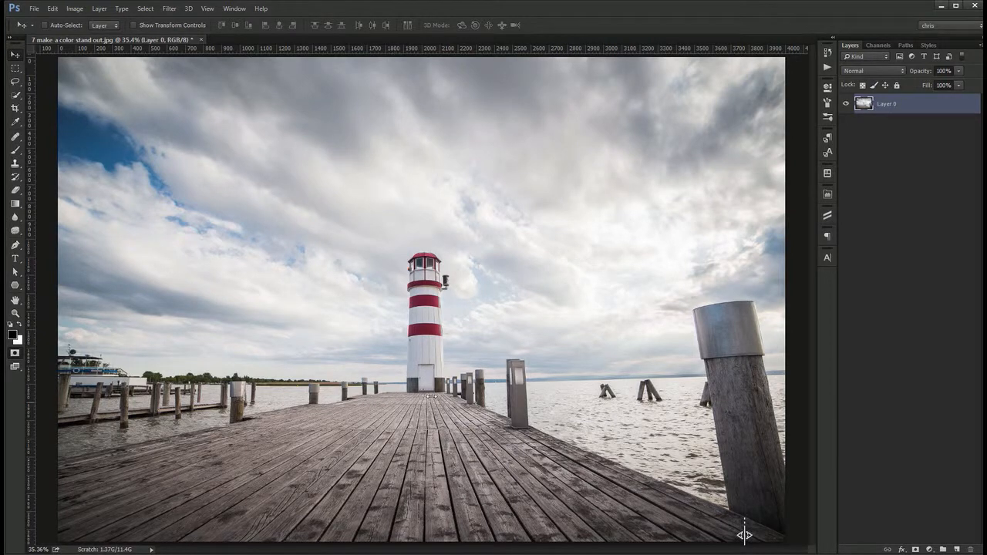
Select the lower red stripe of the lighthouse in 7 make a color stand out.jpg with the Quick Selection tool
{"action": "scroll", "coordinate": [426, 341], "scroll_direction": "up", "scroll_amount": 3}
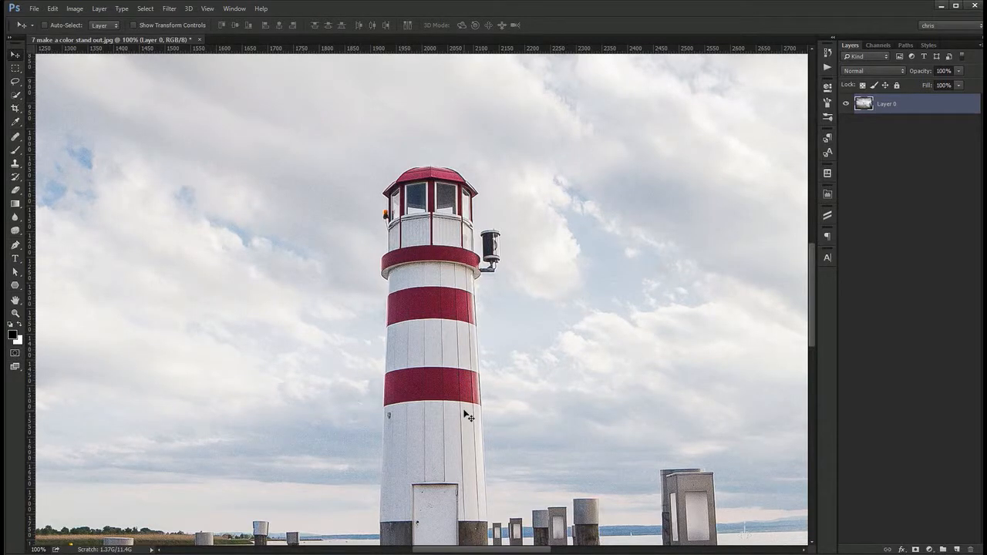
{"action": "key", "text": "w"}
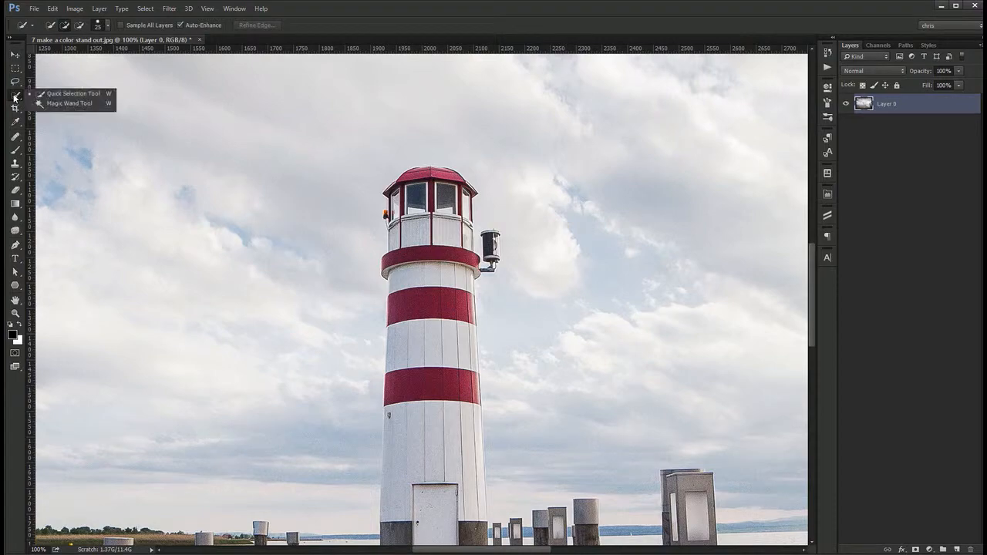
{"action": "left_click_drag", "start_coordinate": [438, 407], "coordinate": [495, 430]}
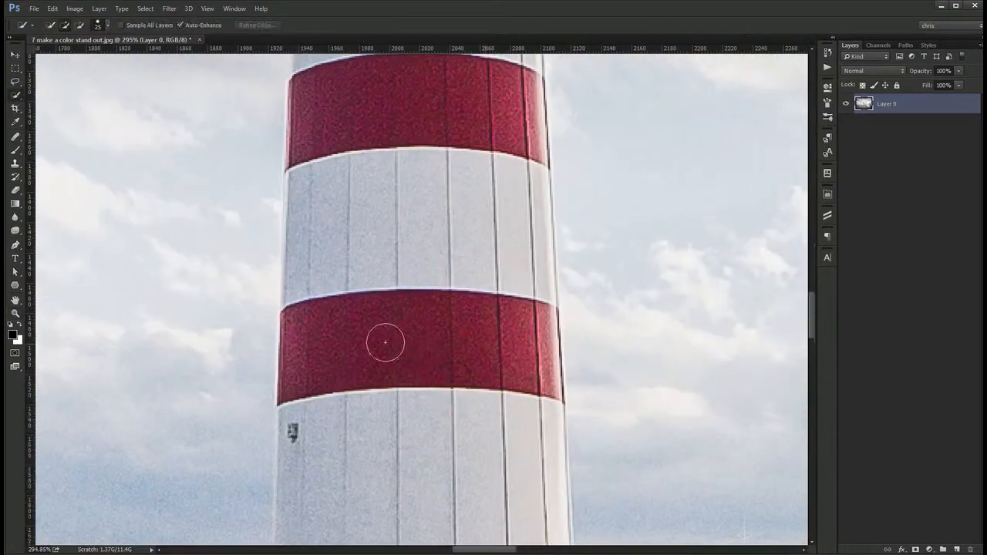
{"action": "mouse_move", "coordinate": [320, 342]}
{"action": "left_mouse_down"}
{"action": "mouse_move", "coordinate": [486, 341]}
{"action": "mouse_move", "coordinate": [542, 370]}
{"action": "mouse_move", "coordinate": [503, 321]}
{"action": "mouse_move", "coordinate": [415, 320]}
{"action": "left_mouse_up"}
{"action": "left_click_drag", "start_coordinate": [401, 264], "coordinate": [316, 354]}
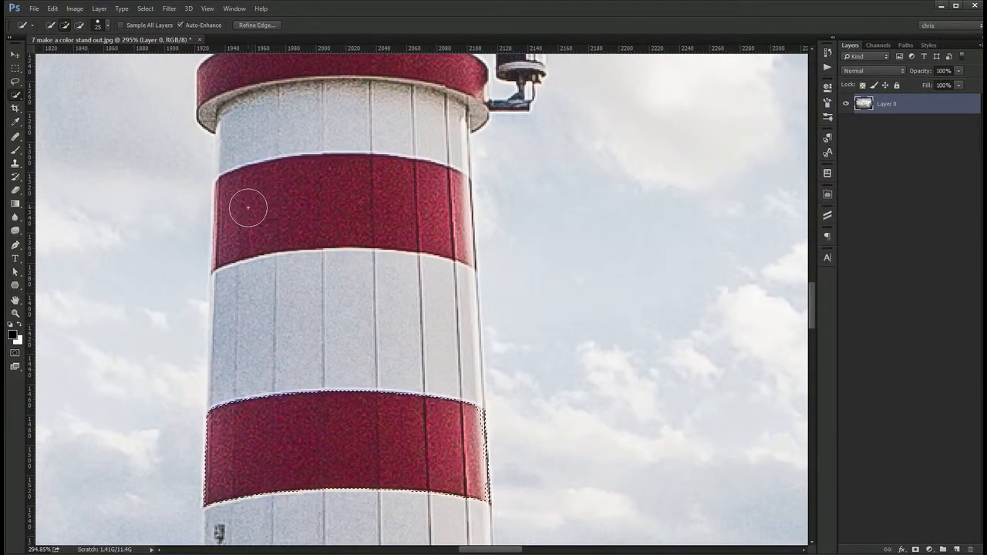
Add the upper red stripe and the red band beneath the lantern room to the selection, using a smaller brush for the band
{"action": "mouse_move", "coordinate": [249, 205]}
{"action": "left_mouse_down"}
{"action": "mouse_move", "coordinate": [406, 208]}
{"action": "mouse_move", "coordinate": [444, 200]}
{"action": "left_mouse_up"}
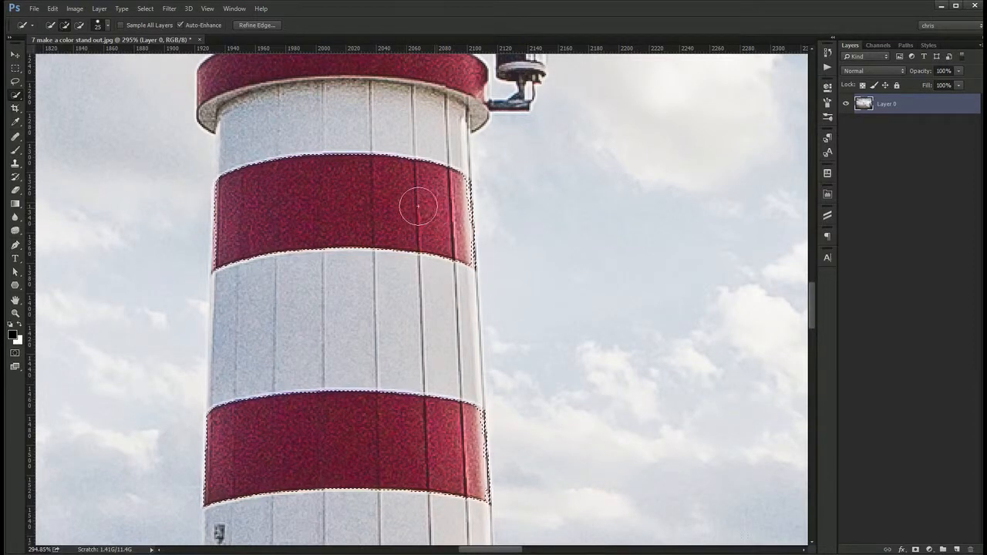
{"action": "mouse_move", "coordinate": [367, 219]}
{"action": "left_mouse_down"}
{"action": "mouse_move", "coordinate": [350, 293]}
{"action": "mouse_move", "coordinate": [350, 394]}
{"action": "left_mouse_up"}
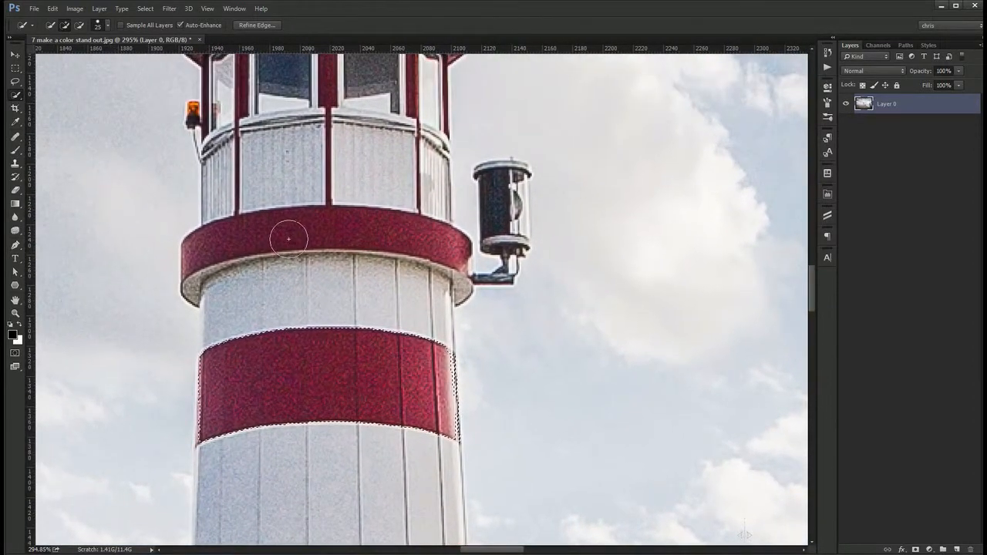
{"action": "key", "text": "bracketleft"}
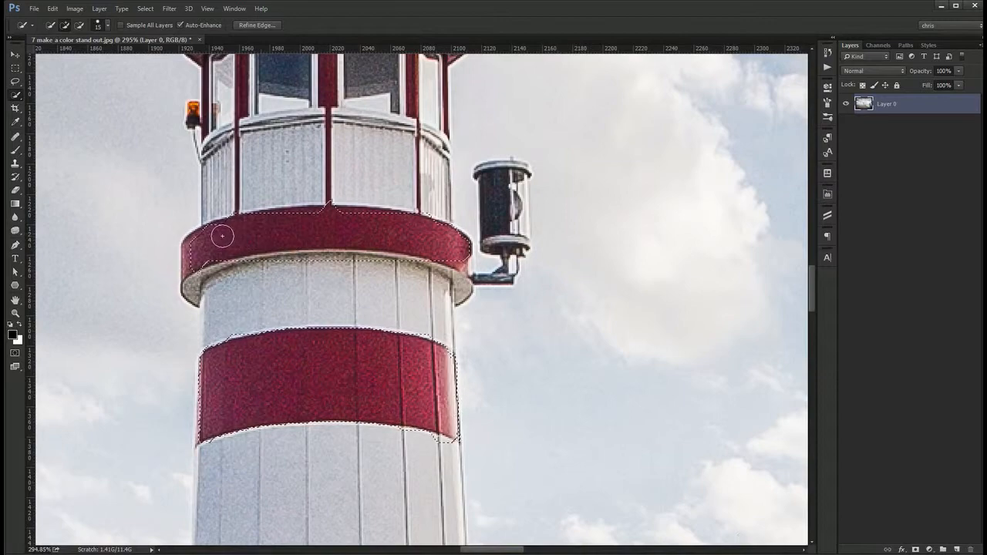
{"action": "mouse_move", "coordinate": [223, 233]}
{"action": "left_mouse_down"}
{"action": "mouse_move", "coordinate": [398, 229]}
{"action": "mouse_move", "coordinate": [369, 274]}
{"action": "mouse_move", "coordinate": [325, 287]}
{"action": "mouse_move", "coordinate": [340, 330]}
{"action": "mouse_move", "coordinate": [450, 289]}
{"action": "mouse_move", "coordinate": [457, 262]}
{"action": "mouse_move", "coordinate": [383, 256]}
{"action": "mouse_move", "coordinate": [379, 176]}
{"action": "mouse_move", "coordinate": [423, 269]}
{"action": "mouse_move", "coordinate": [447, 293]}
{"action": "left_mouse_up"}
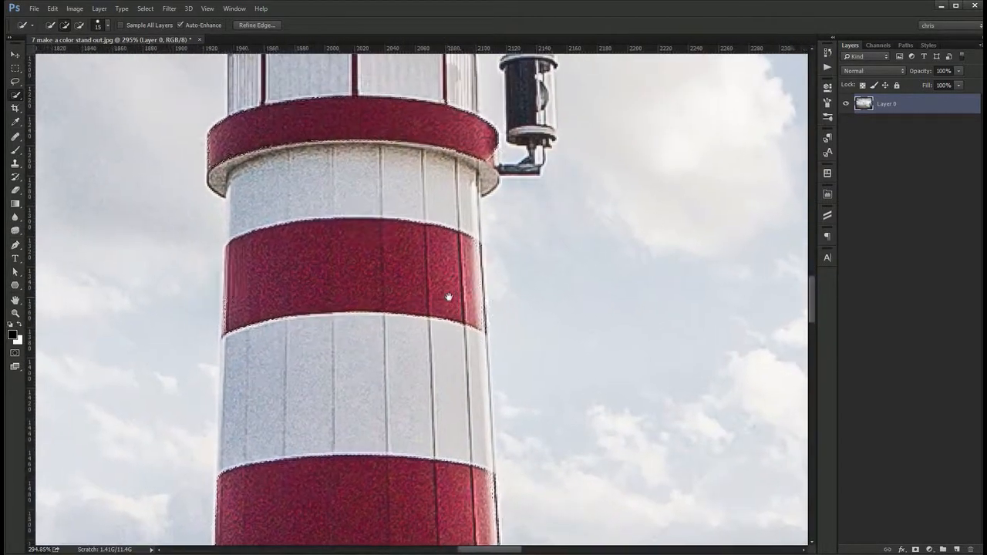
{"action": "key", "text": "ctrl+0"}
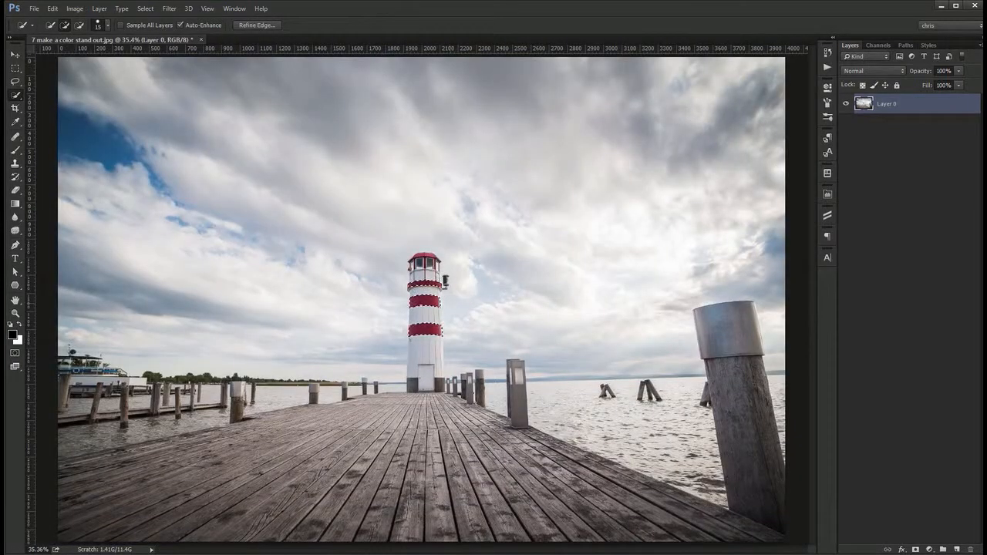
Check the selection edges on the red stripes up close, then invert the selection to cover everything except the red bands
{"action": "key", "text": "z"}
{"action": "mouse_move", "coordinate": [402, 320]}
{"action": "left_mouse_down"}
{"action": "mouse_move", "coordinate": [506, 286]}
{"action": "mouse_move", "coordinate": [264, 308]}
{"action": "left_mouse_up"}
{"action": "key", "text": "w"}
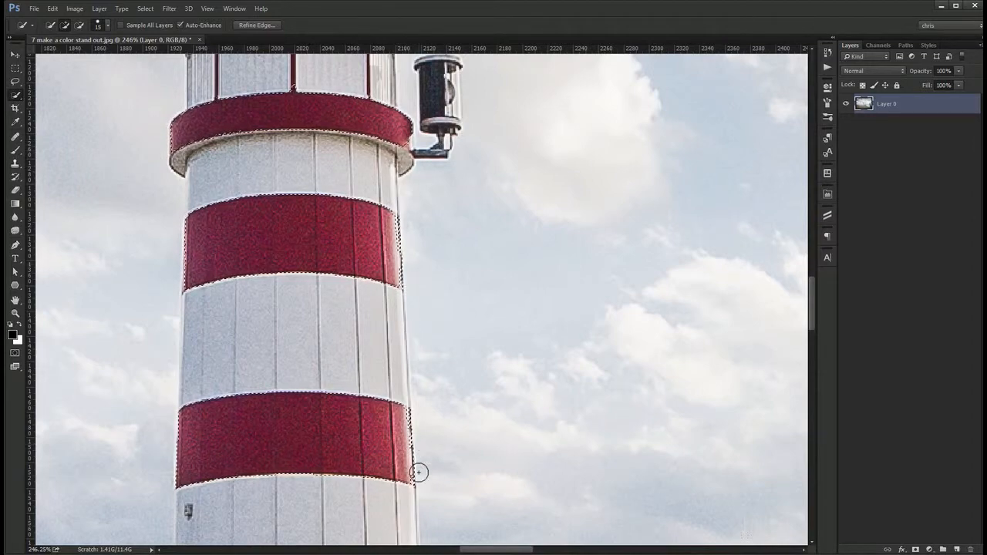
{"action": "key", "text": "z"}
{"action": "left_click_drag", "start_coordinate": [418, 471], "coordinate": [468, 487]}
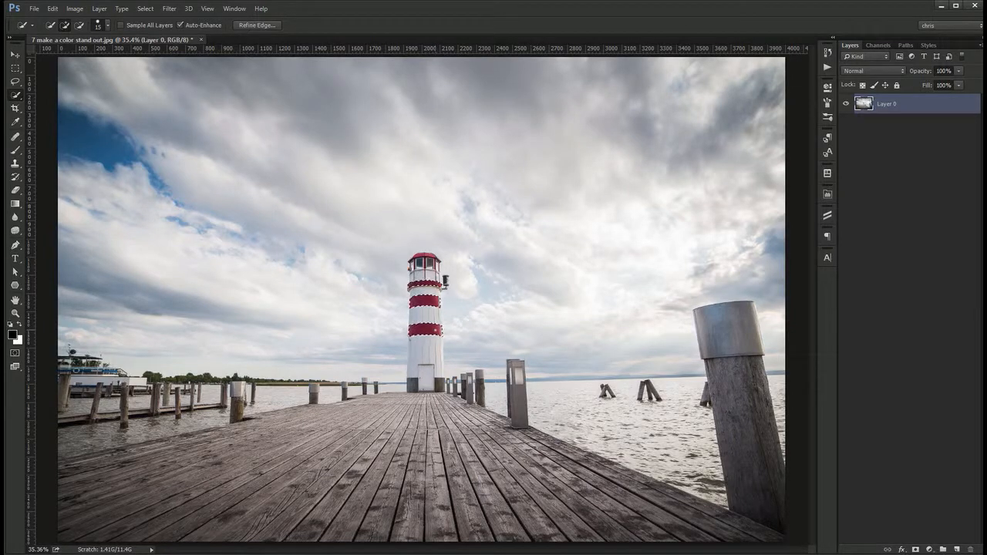
{"action": "right_click", "coordinate": [434, 331]}
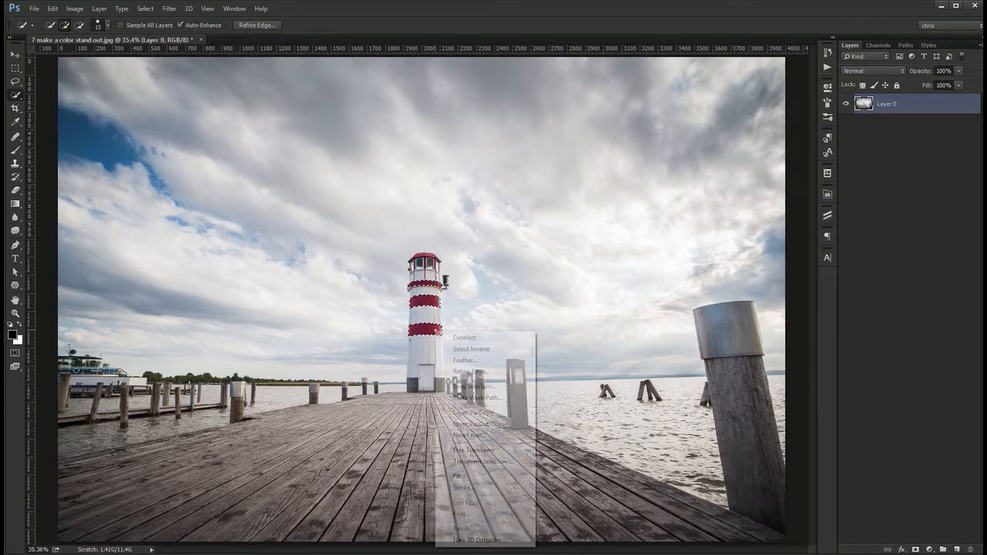
{"action": "left_click", "coordinate": [480, 351]}
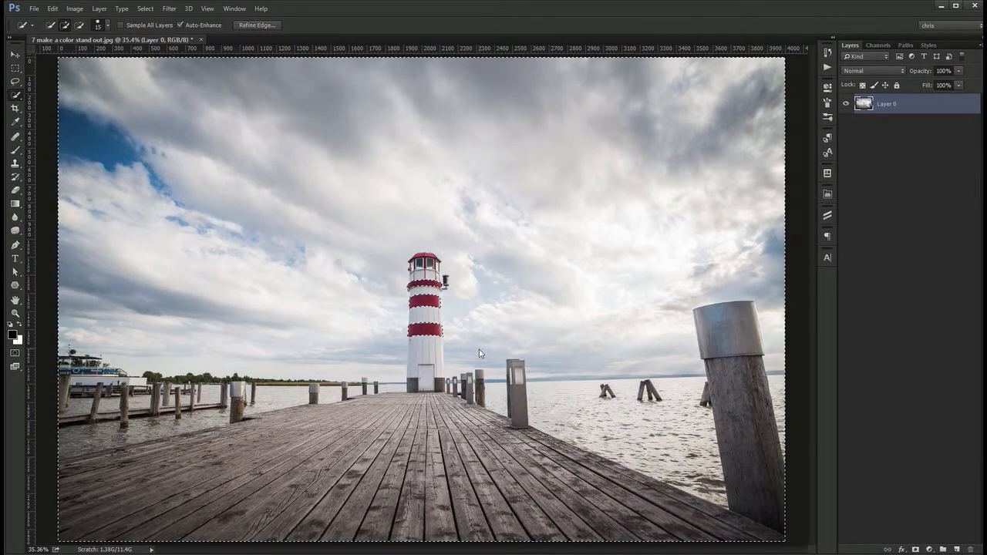
{"action": "left_click", "coordinate": [146, 8]}
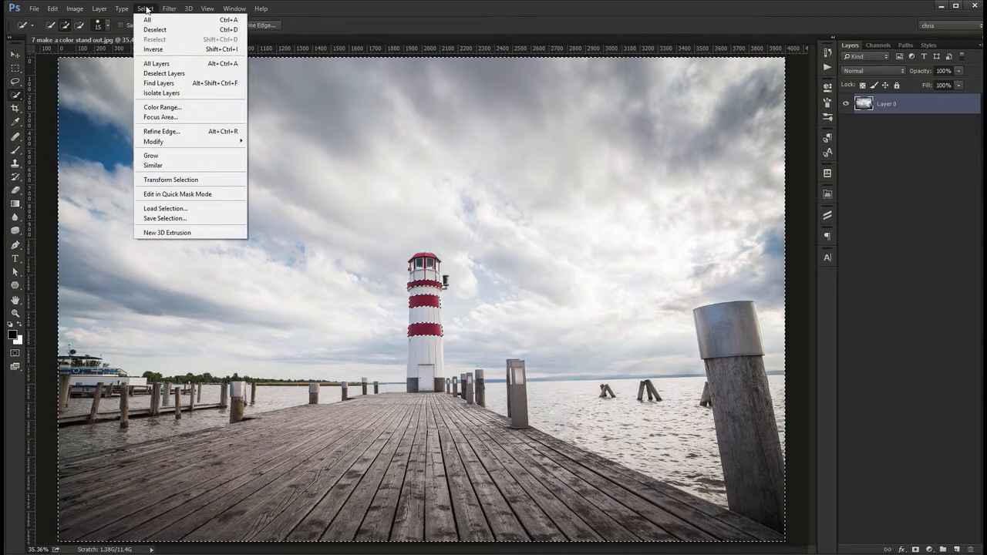
{"action": "left_click", "coordinate": [187, 51]}
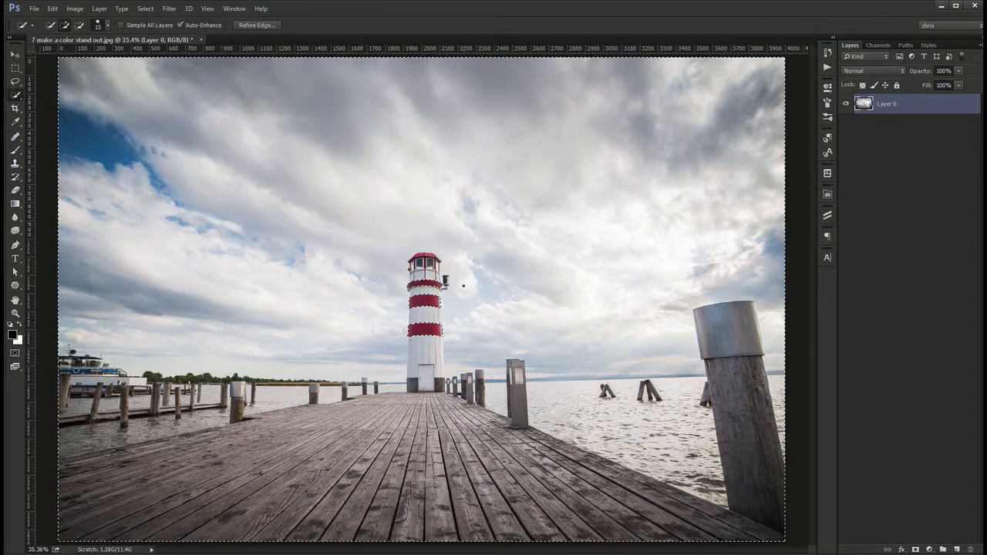
Add a Black & White adjustment layer masked by the inverted selection, so everything except the red bands loses its colour
{"action": "left_click", "coordinate": [930, 549]}
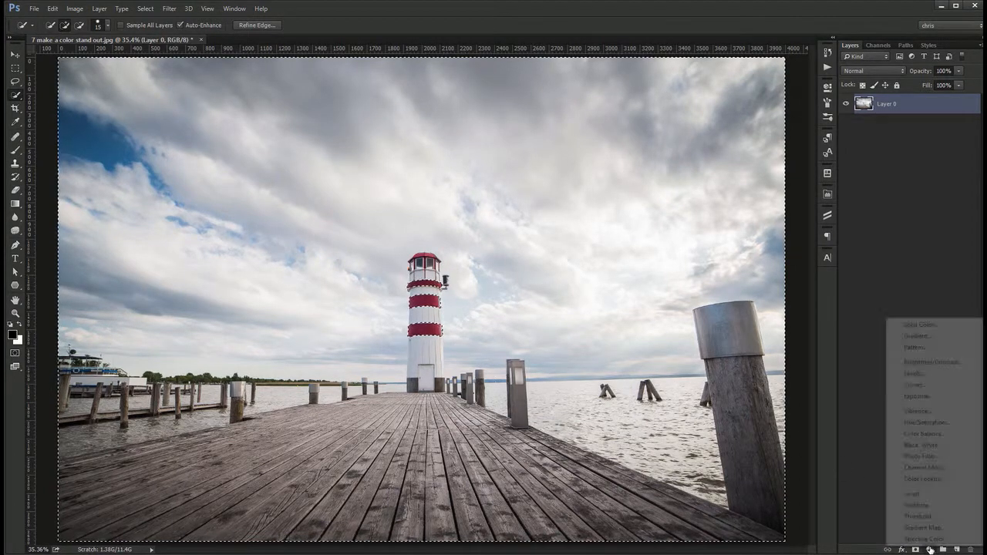
{"action": "left_click", "coordinate": [954, 446]}
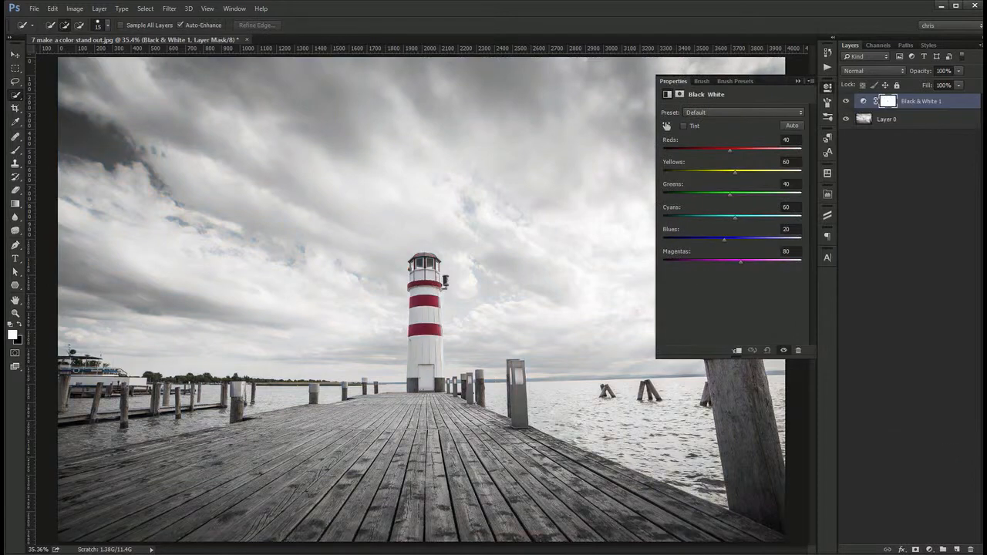
{"action": "left_click", "coordinate": [827, 86]}
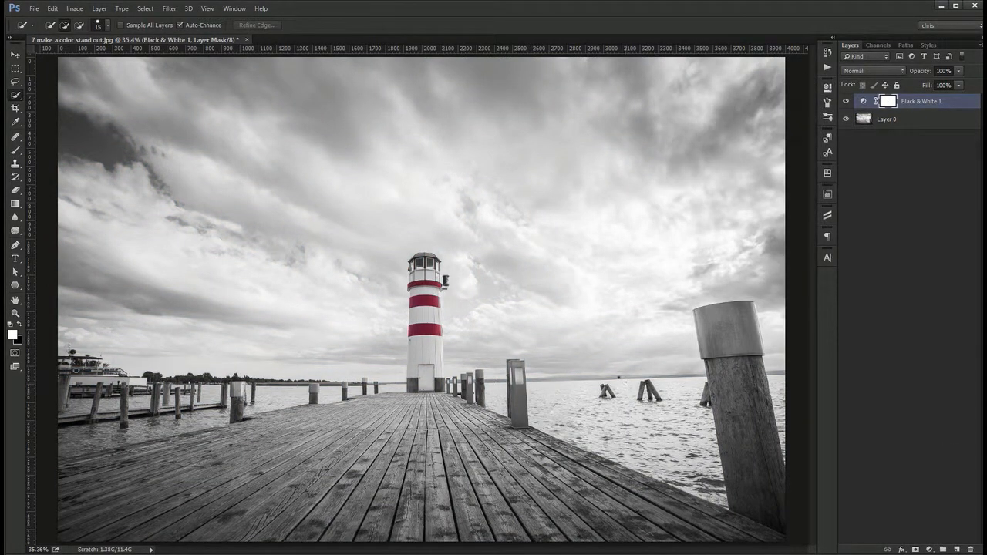
{"action": "key", "text": "v"}
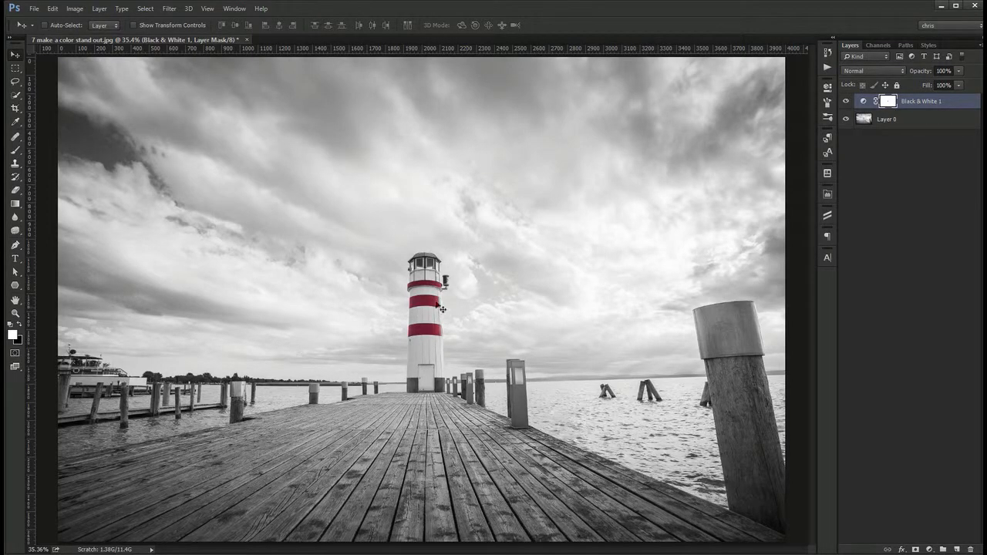
Set up a 20 px Brush with maximum hardness for touching up the mask at the top of the lighthouse
{"action": "scroll", "coordinate": [441, 310], "scroll_direction": "up", "scroll_amount": 3}
{"action": "left_click_drag", "start_coordinate": [404, 346], "coordinate": [434, 366]}
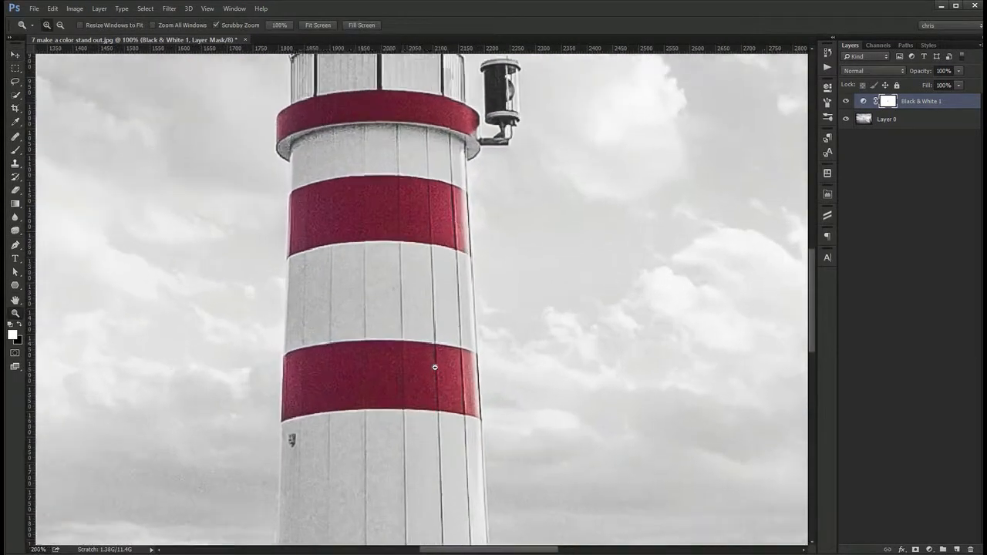
{"action": "left_click_drag", "start_coordinate": [383, 281], "coordinate": [379, 452]}
{"action": "left_click_drag", "start_coordinate": [346, 127], "coordinate": [341, 233]}
{"action": "key", "text": "b"}
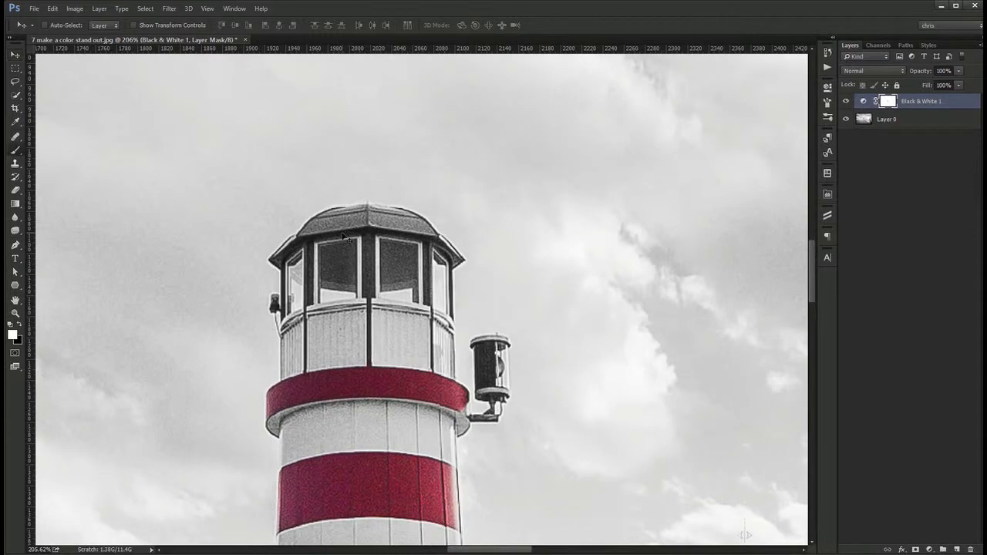
{"action": "key", "text": "bracketleft"}
{"action": "key", "text": "bracketleft"}
{"action": "key", "text": "bracketleft"}
{"action": "key", "text": "bracketleft"}
{"action": "key", "text": "bracketleft"}
{"action": "key", "text": "bracketleft"}
{"action": "key", "text": "bracketleft"}
{"action": "key", "text": "bracketleft"}
{"action": "key", "text": "bracketleft"}
{"action": "key", "text": "bracketleft"}
{"action": "key", "text": "bracketleft"}
{"action": "key", "text": "bracketleft"}
{"action": "key", "text": "bracketleft"}
{"action": "key", "text": "bracketleft"}
{"action": "key", "text": "bracketleft"}
{"action": "key", "text": "bracketleft"}
{"action": "key", "text": "bracketleft"}
{"action": "key", "text": "bracketleft"}
{"action": "key", "text": "bracketleft"}
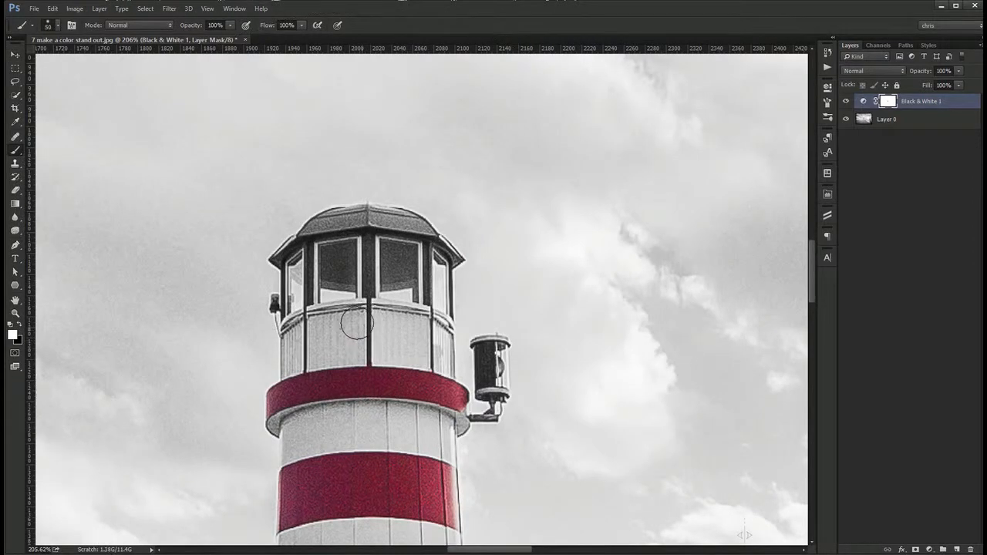
{"action": "left_click", "coordinate": [72, 25]}
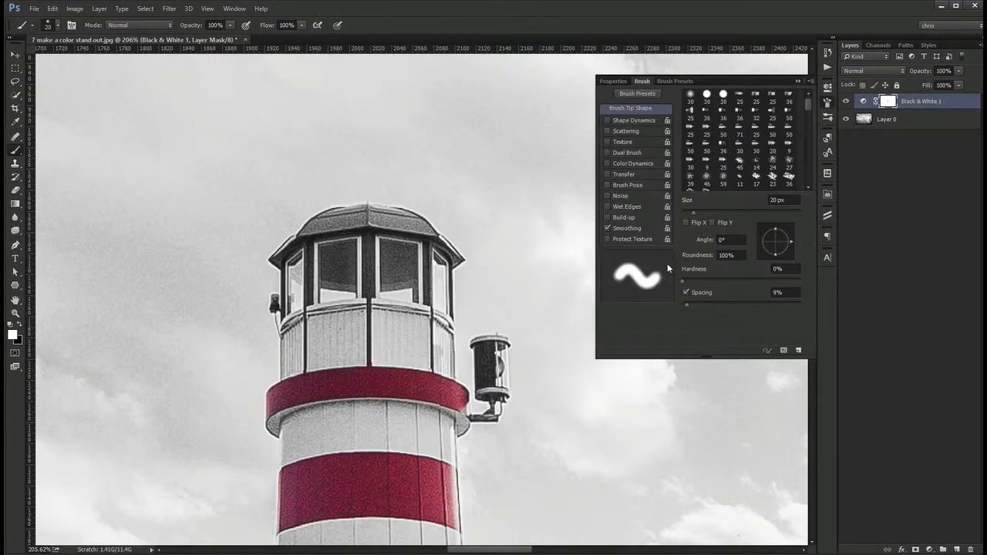
{"action": "left_click_drag", "start_coordinate": [704, 280], "coordinate": [802, 281]}
{"action": "left_click", "coordinate": [828, 102]}
Paint black on the Black & White mask over the lantern room's roof and vertical posts to restore their red colour
{"action": "key", "text": "ctrl+space"}
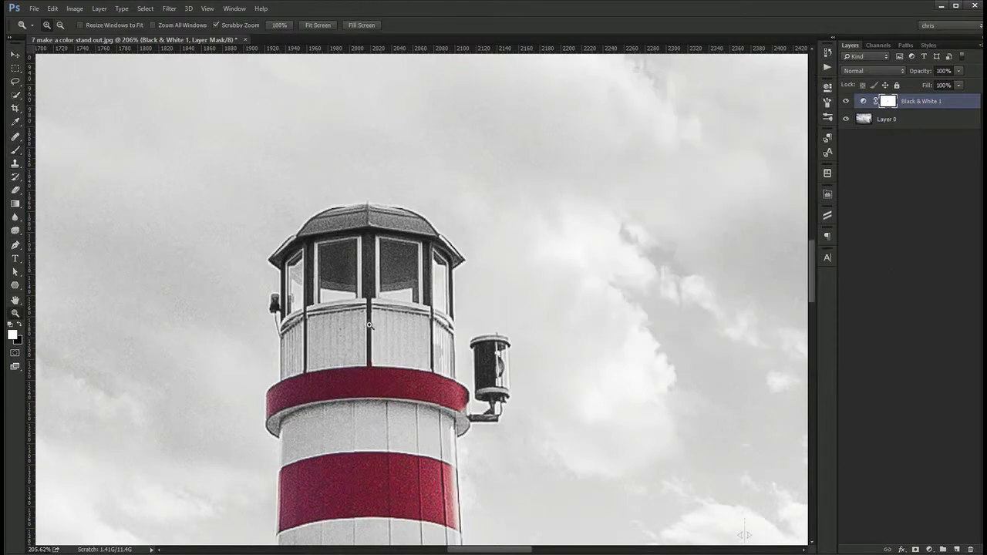
{"action": "left_click_drag", "start_coordinate": [371, 326], "coordinate": [431, 324]}
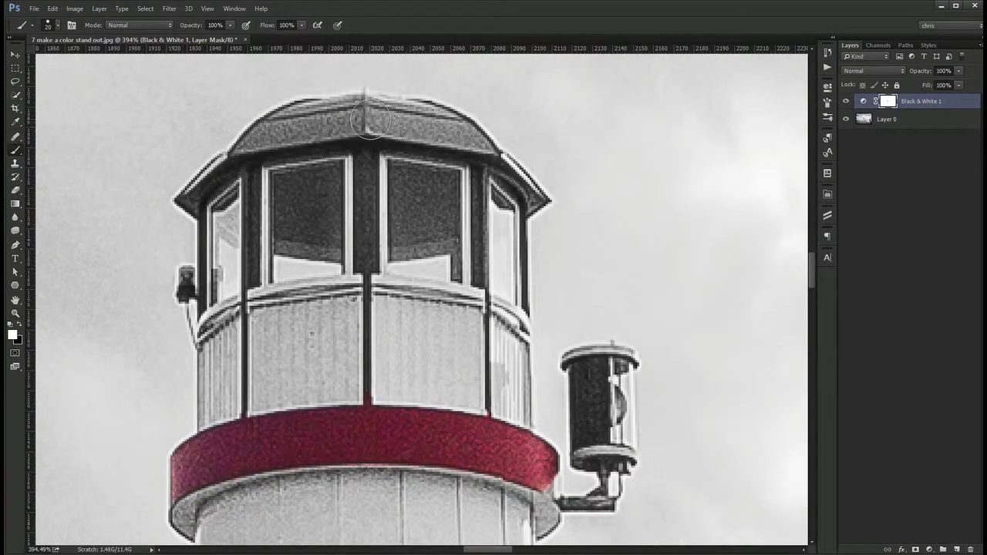
{"action": "key", "text": "x"}
{"action": "mouse_move", "coordinate": [366, 409]}
{"action": "left_mouse_down"}
{"action": "mouse_move", "coordinate": [369, 158]}
{"action": "mouse_move", "coordinate": [329, 126]}
{"action": "mouse_move", "coordinate": [268, 143]}
{"action": "mouse_move", "coordinate": [285, 122]}
{"action": "mouse_move", "coordinate": [360, 117]}
{"action": "mouse_move", "coordinate": [471, 138]}
{"action": "mouse_move", "coordinate": [334, 121]}
{"action": "mouse_move", "coordinate": [201, 199]}
{"action": "left_mouse_up"}
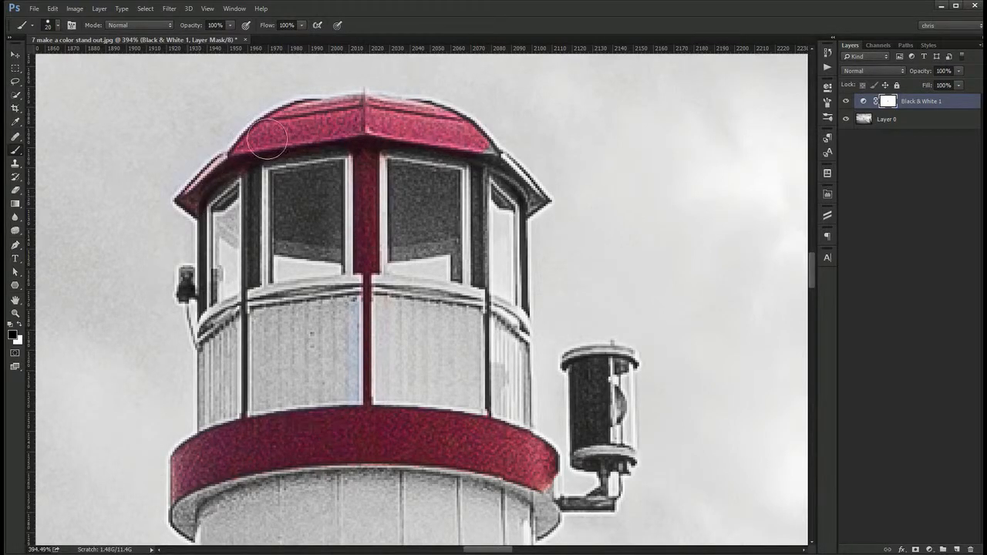
{"action": "mouse_move", "coordinate": [434, 145]}
{"action": "left_mouse_down"}
{"action": "mouse_move", "coordinate": [486, 157]}
{"action": "mouse_move", "coordinate": [478, 297]}
{"action": "left_mouse_up"}
{"action": "left_click_drag", "start_coordinate": [505, 163], "coordinate": [544, 200]}
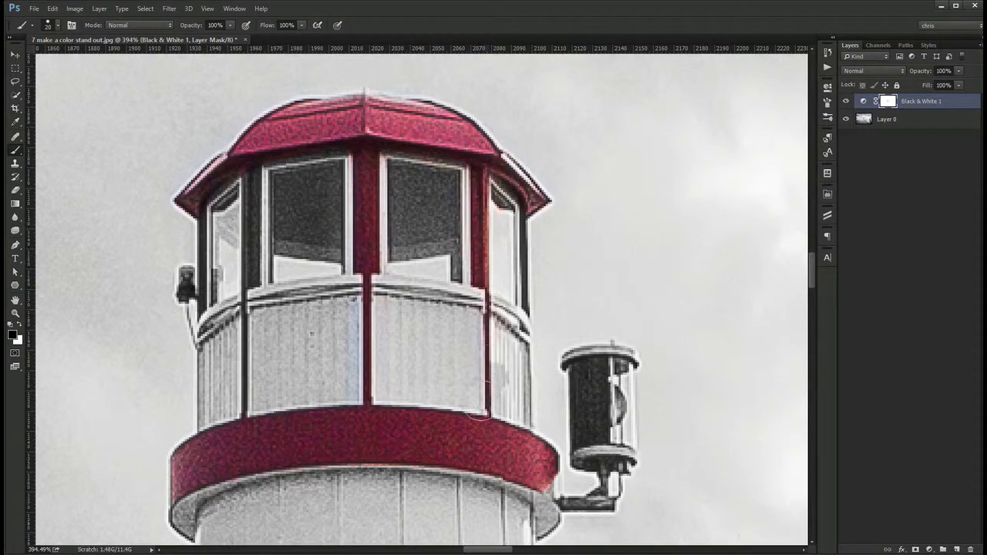
{"action": "left_click_drag", "start_coordinate": [254, 162], "coordinate": [244, 369]}
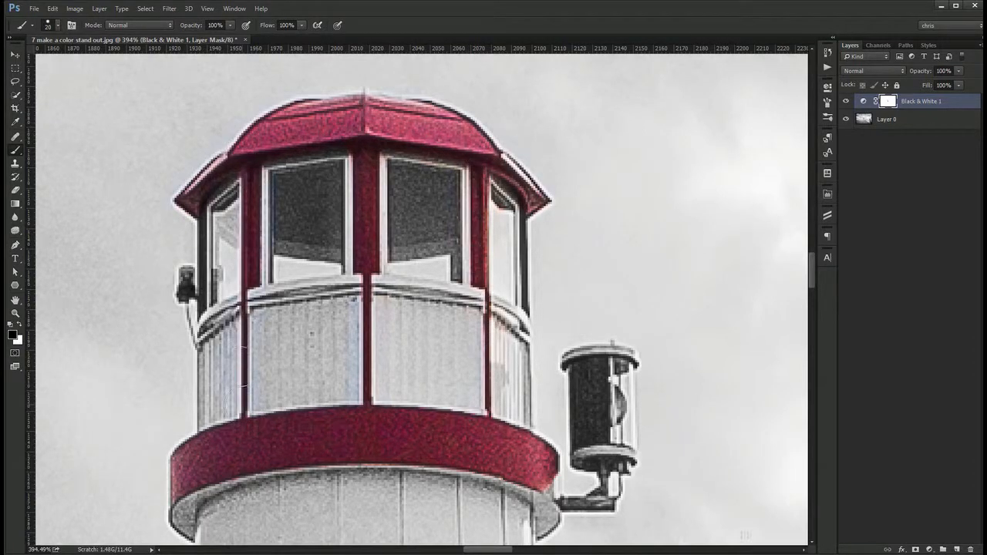
Paint white on the mask where the central post crosses the white railing, then check the whole photo
{"action": "key", "text": "x"}
{"action": "mouse_move", "coordinate": [365, 284]}
{"action": "left_mouse_down"}
{"action": "mouse_move", "coordinate": [333, 292]}
{"action": "mouse_move", "coordinate": [331, 379]}
{"action": "mouse_move", "coordinate": [366, 239]}
{"action": "mouse_move", "coordinate": [365, 302]}
{"action": "mouse_move", "coordinate": [367, 240]}
{"action": "mouse_move", "coordinate": [368, 302]}
{"action": "left_mouse_up"}
{"action": "key", "text": "x"}
{"action": "key", "text": "x"}
{"action": "scroll", "coordinate": [454, 363], "scroll_direction": "down", "scroll_amount": 3}
{"action": "scroll", "coordinate": [398, 329], "scroll_direction": "up", "scroll_amount": 2}
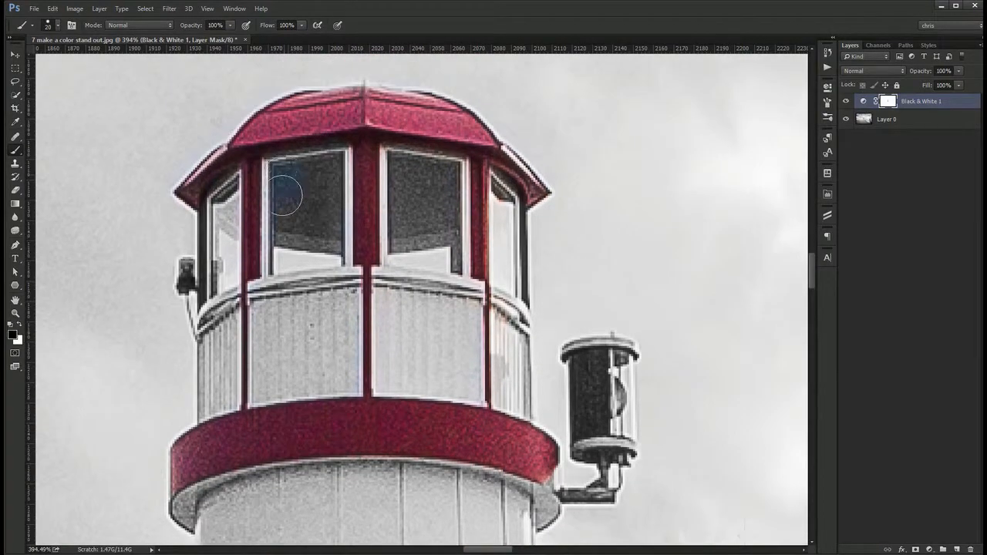
{"action": "key", "text": "ctrl+0"}
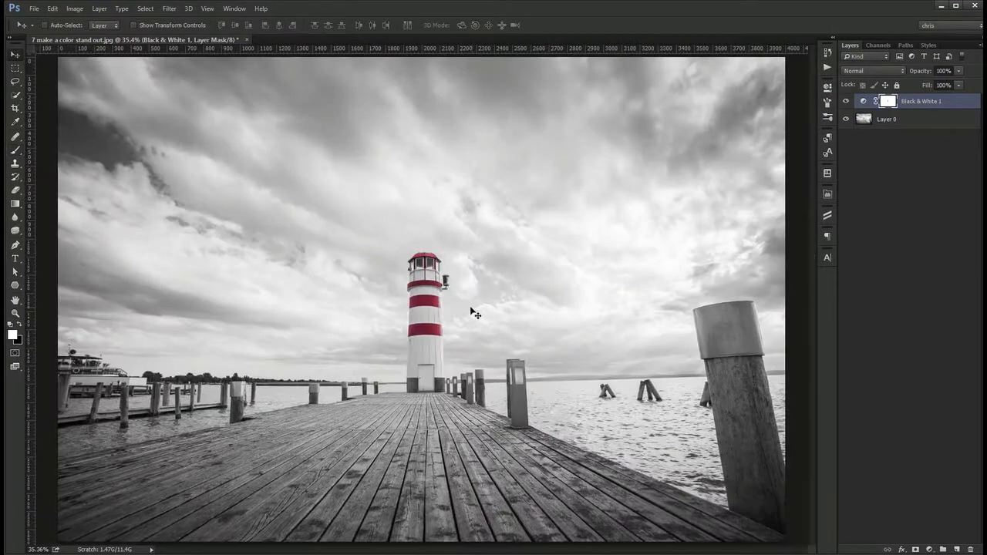
{"action": "scroll", "coordinate": [469, 311], "scroll_direction": "up", "scroll_amount": 3}
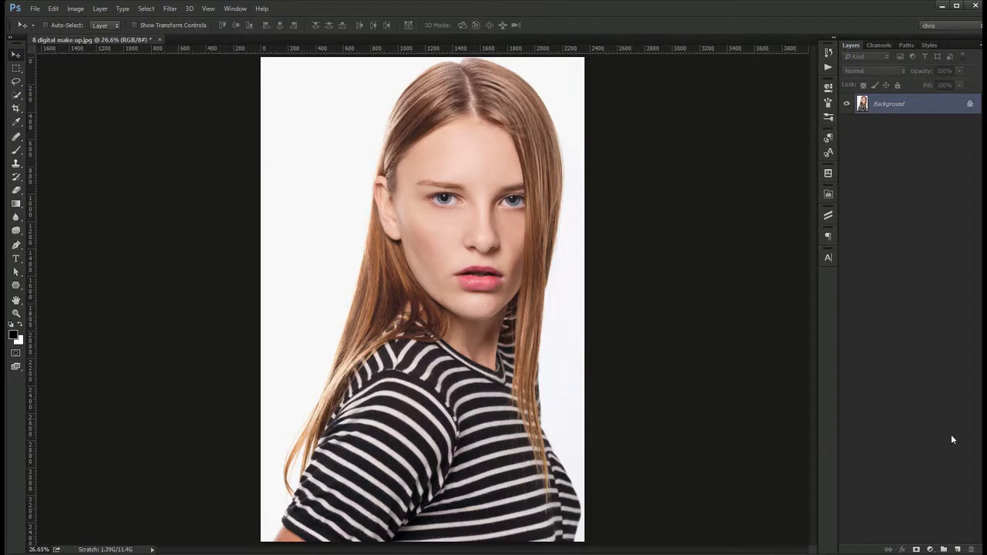
Add a Channel Mixer adjustment layer to 8 digital make up.jpg, with the Red output channel at Red 0% and Blue 70%
{"action": "left_click", "coordinate": [929, 549]}
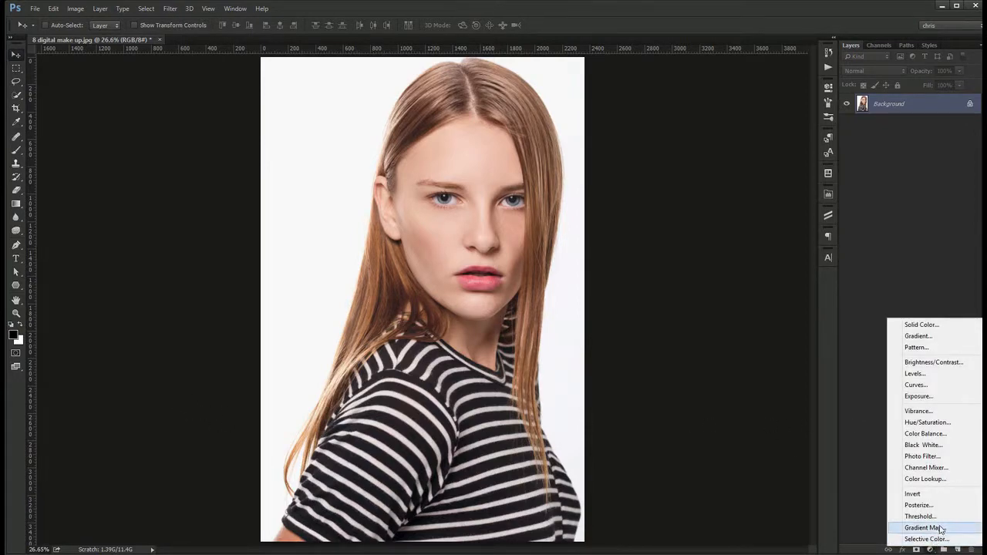
{"action": "left_click", "coordinate": [925, 467]}
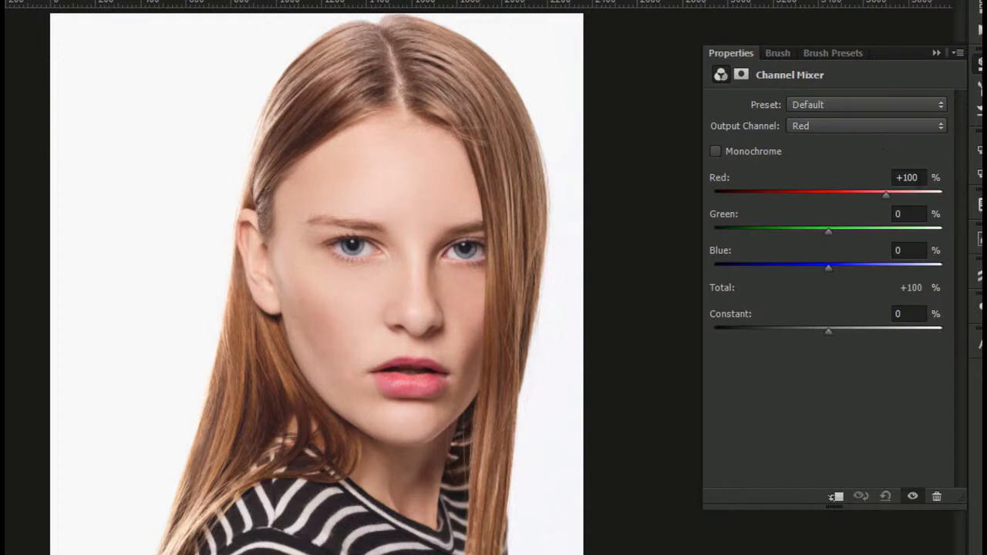
{"action": "left_click", "coordinate": [907, 177]}
{"action": "type", "text": "0"}
{"action": "key", "text": "Tab"}
{"action": "key", "text": "Tab"}
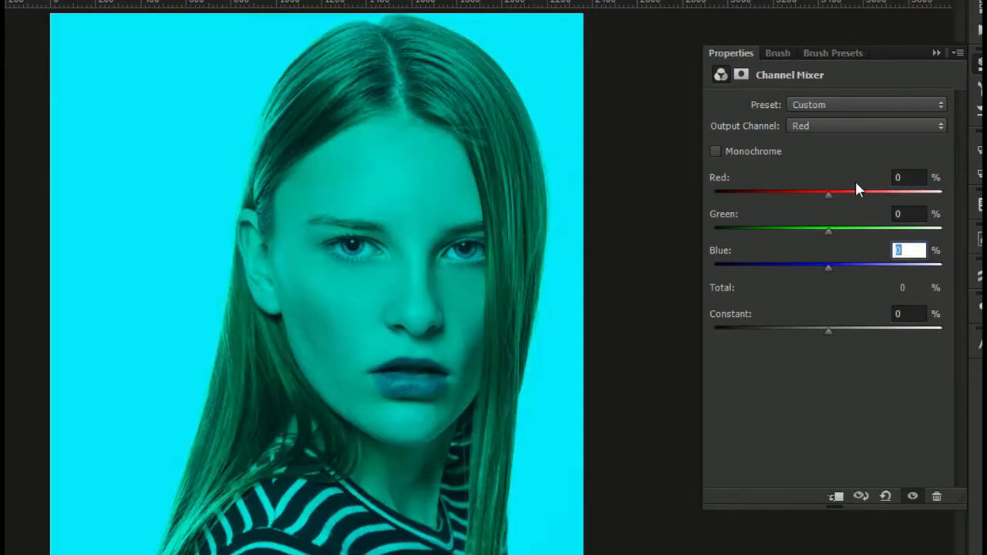
{"action": "type", "text": "70"}
{"action": "key", "text": "Return"}
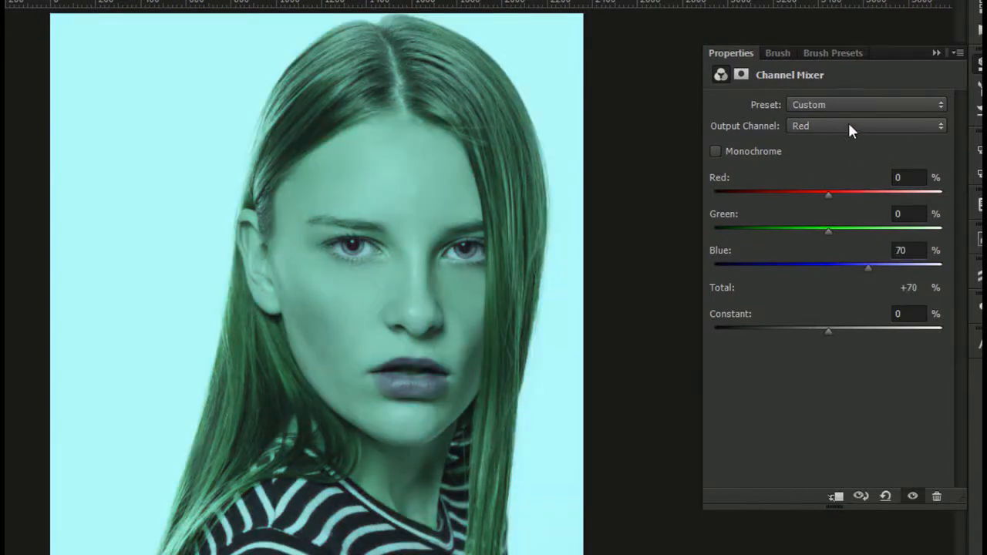
Set the Channel Mixer's Green output channel to Green 0% and Blue 70%
{"action": "left_click", "coordinate": [848, 131]}
{"action": "left_click", "coordinate": [822, 157]}
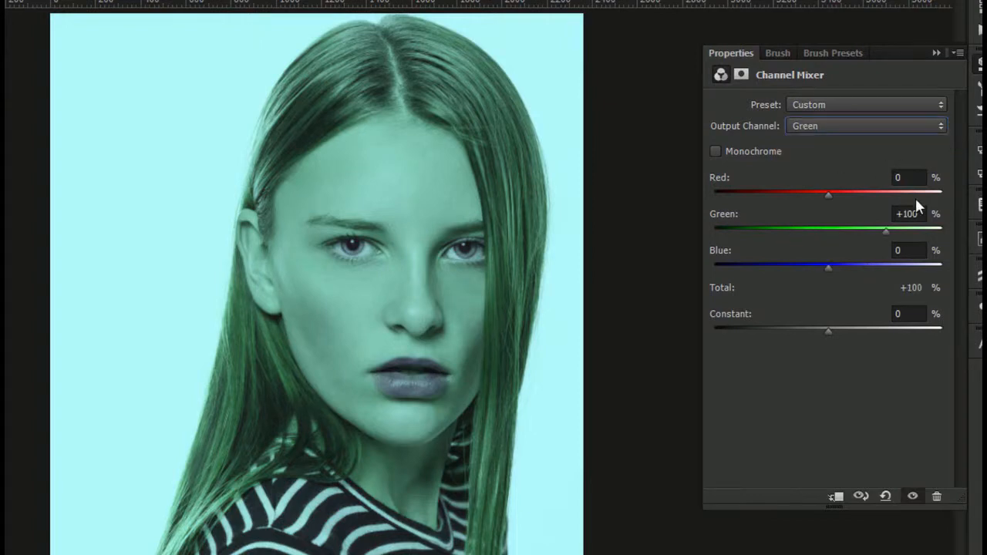
{"action": "left_click", "coordinate": [909, 214]}
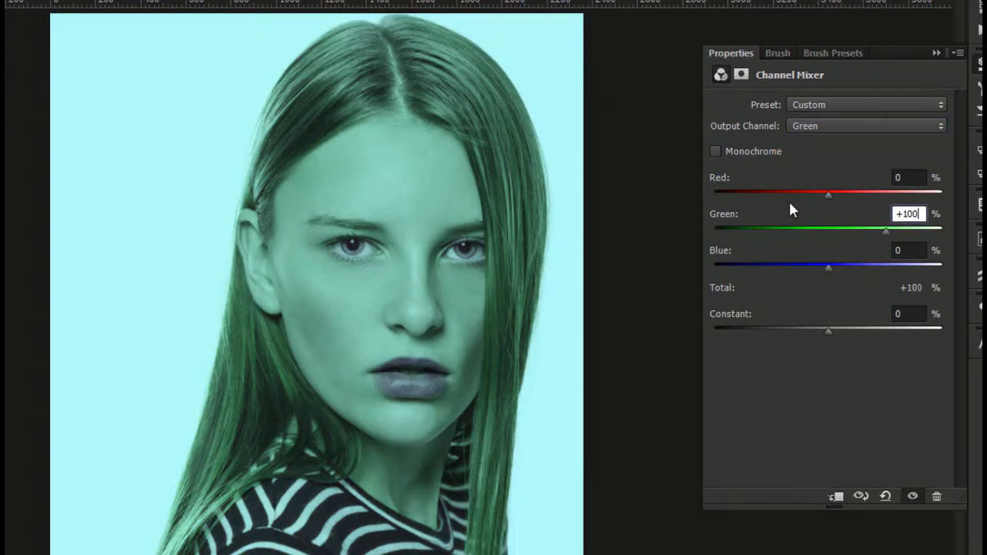
{"action": "key", "text": "BackSpace"}
{"action": "key", "text": "BackSpace"}
{"action": "key", "text": "BackSpace"}
{"action": "key", "text": "BackSpace"}
{"action": "type", "text": "0"}
{"action": "key", "text": "Tab"}
{"action": "type", "text": "70"}
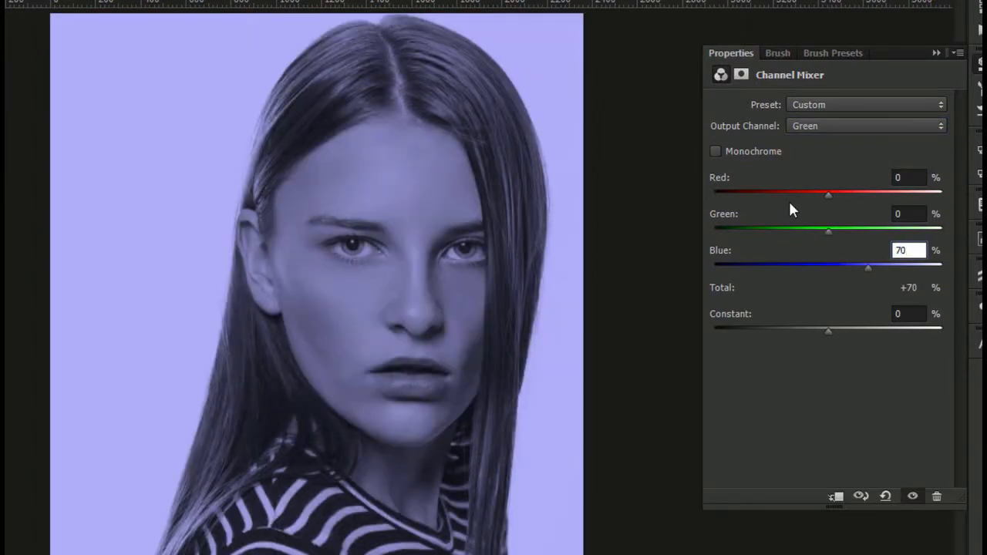
Set the Channel Mixer's Blue output channel to Blue 70%
{"action": "left_click", "coordinate": [853, 126]}
{"action": "left_click", "coordinate": [847, 165]}
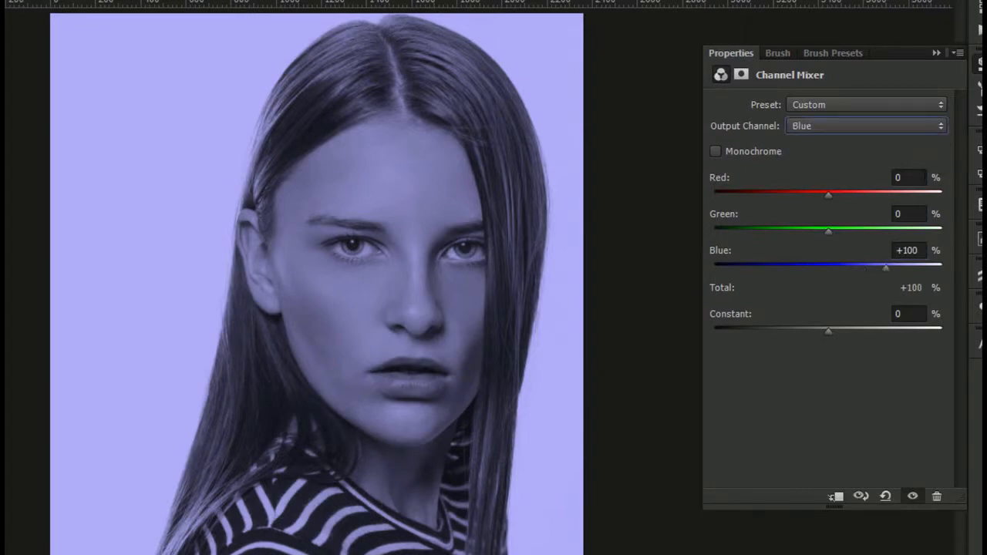
{"action": "left_click", "coordinate": [922, 245]}
{"action": "type", "text": "70"}
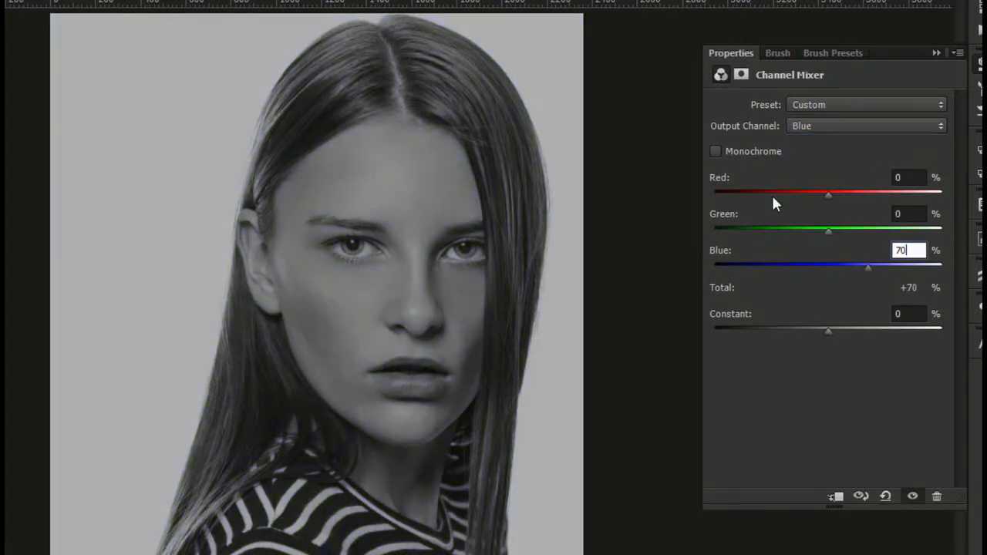
{"action": "key", "text": "Return"}
{"action": "left_click", "coordinate": [978, 65]}
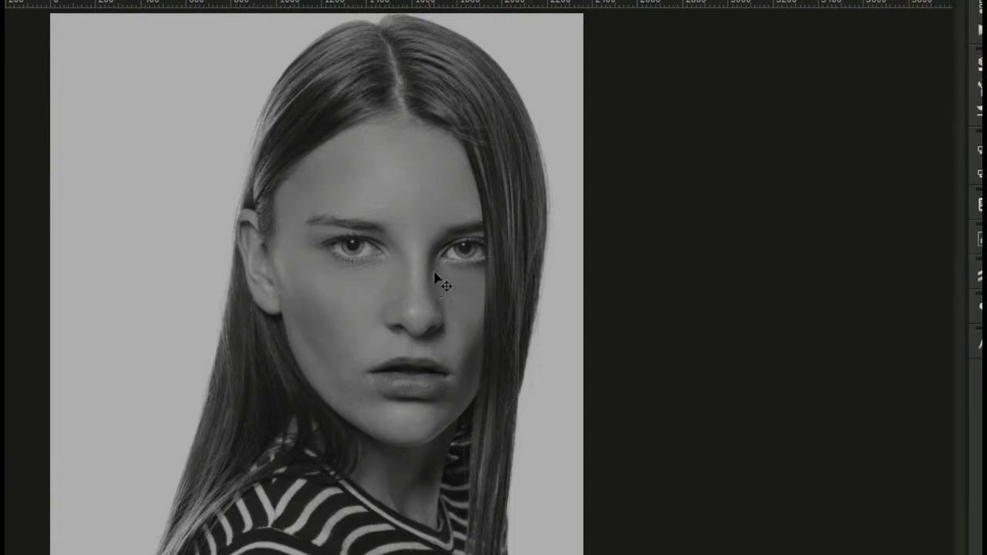
Invert the Channel Mixer mask to black and set the 7 px Brush to 50% hardness
{"action": "key", "text": "ctrl+1"}
{"action": "left_click_drag", "start_coordinate": [532, 141], "coordinate": [198, 553]}
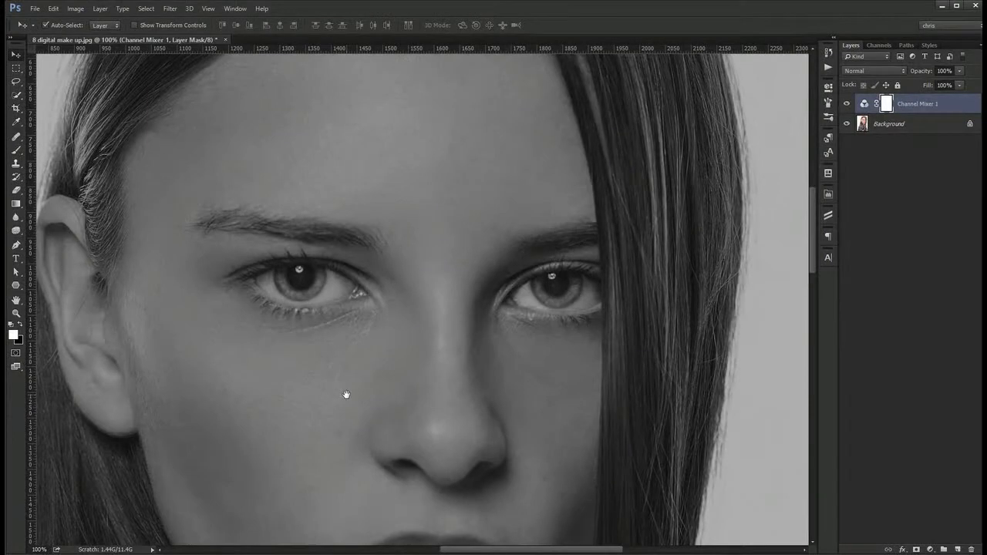
{"action": "key", "text": "ctrl+i"}
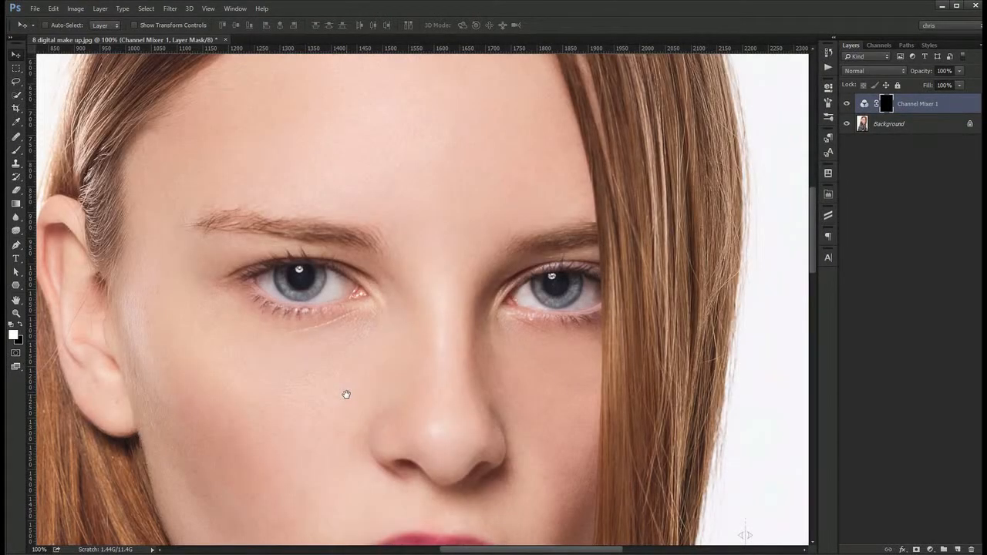
{"action": "key", "text": "b"}
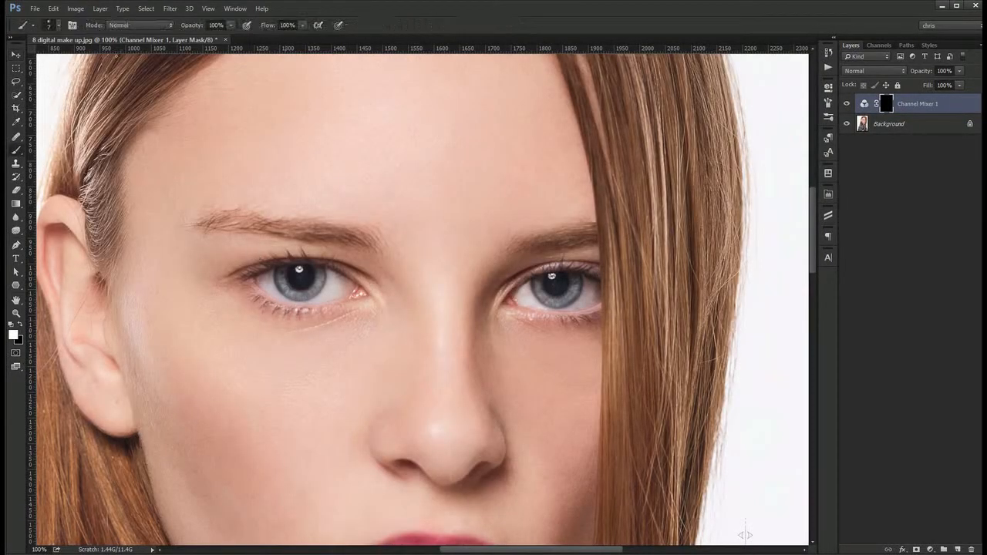
{"action": "left_click", "coordinate": [72, 25]}
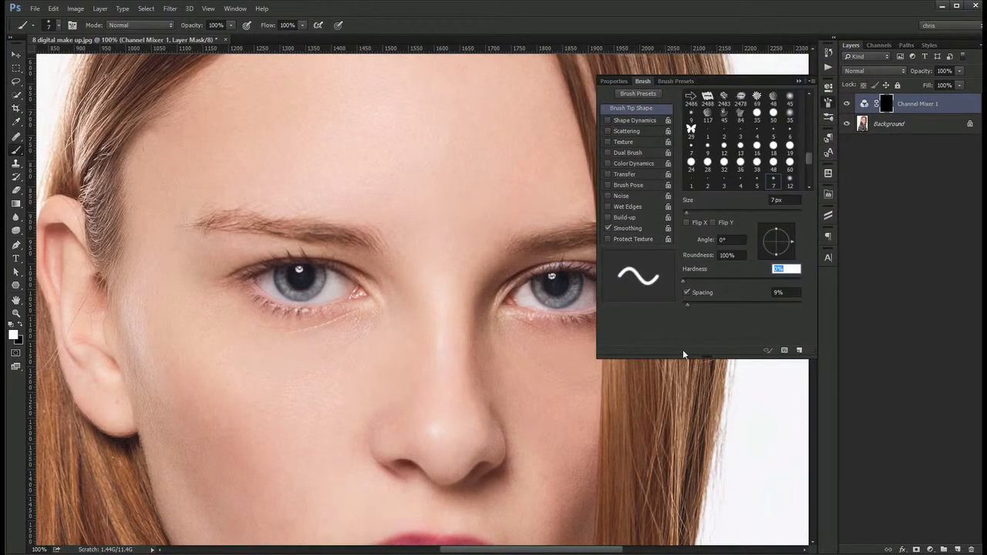
{"action": "type", "text": "50"}
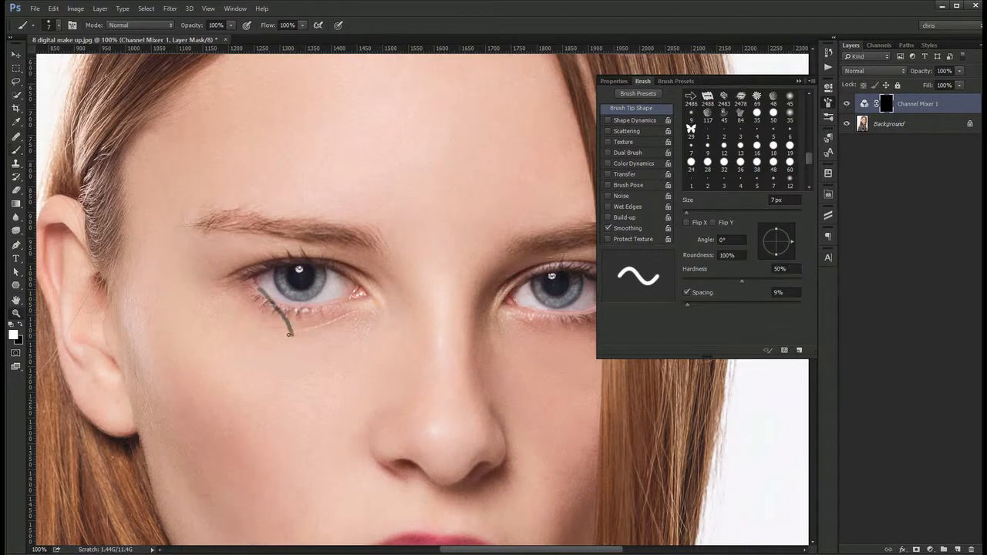
Try painting an eyeliner stroke in white on the mask along the lower lid of the eye farthest from the hair strand
{"action": "type", "text": "z"}
{"action": "mouse_move", "coordinate": [312, 312]}
{"action": "left_mouse_down"}
{"action": "mouse_move", "coordinate": [346, 342]}
{"action": "mouse_move", "coordinate": [495, 293]}
{"action": "mouse_move", "coordinate": [327, 313]}
{"action": "mouse_move", "coordinate": [227, 296]}
{"action": "mouse_move", "coordinate": [86, 230]}
{"action": "left_mouse_up"}
{"action": "key", "text": "b"}
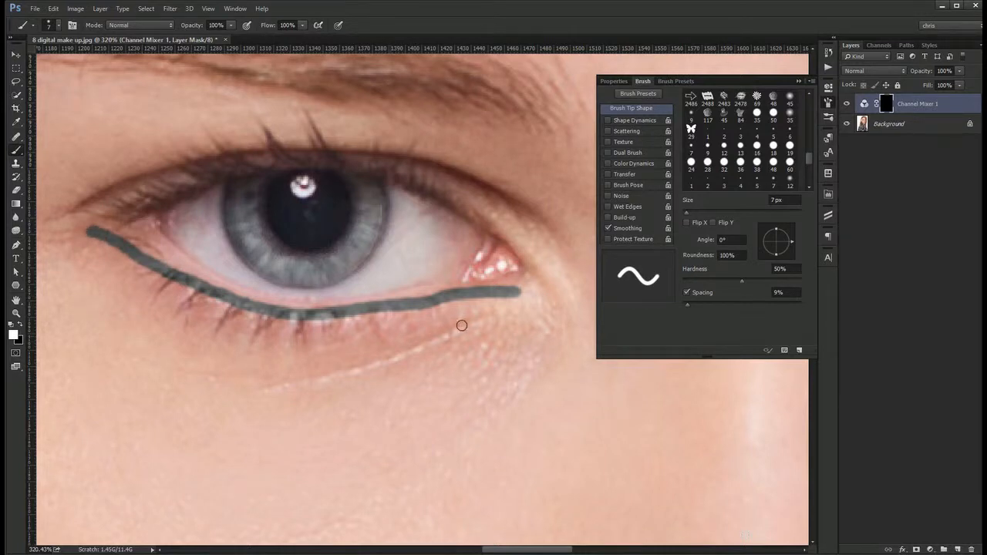
{"action": "key", "text": "ctrl+z"}
Raise the brush hardness to 74% and paint an eyeliner stroke along the same lower lid on the Channel Mixer mask
{"action": "left_click_drag", "start_coordinate": [758, 285], "coordinate": [770, 282]}
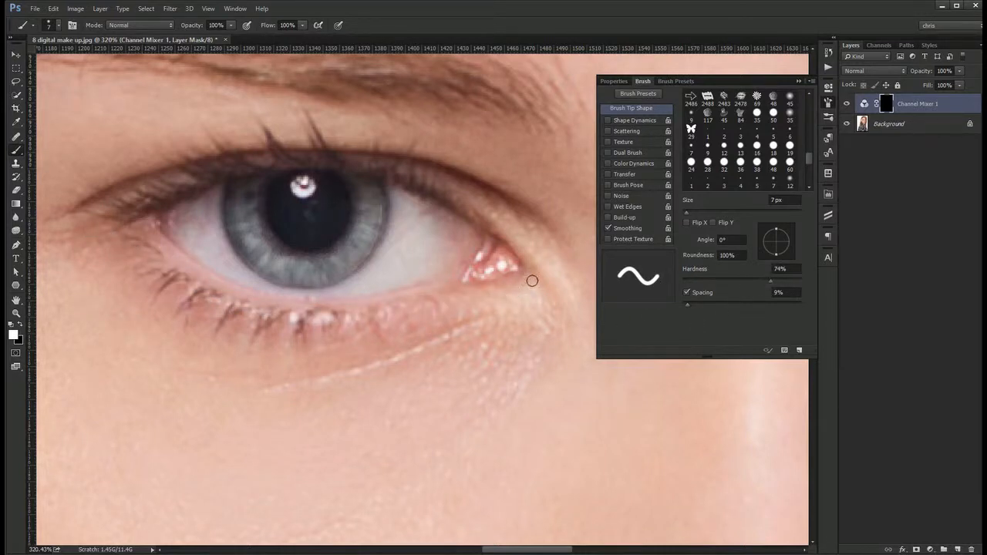
{"action": "mouse_move", "coordinate": [532, 284]}
{"action": "left_mouse_down"}
{"action": "mouse_move", "coordinate": [325, 316]}
{"action": "mouse_move", "coordinate": [283, 313]}
{"action": "mouse_move", "coordinate": [162, 266]}
{"action": "mouse_move", "coordinate": [110, 224]}
{"action": "left_mouse_up"}
{"action": "key", "text": "ctrl+0"}
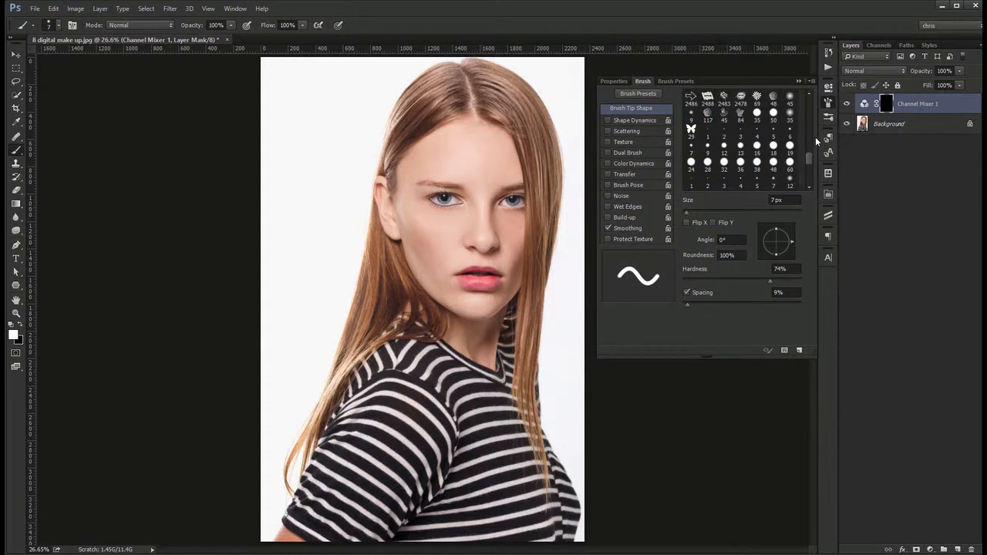
{"action": "left_click", "coordinate": [827, 103]}
{"action": "key", "text": "z"}
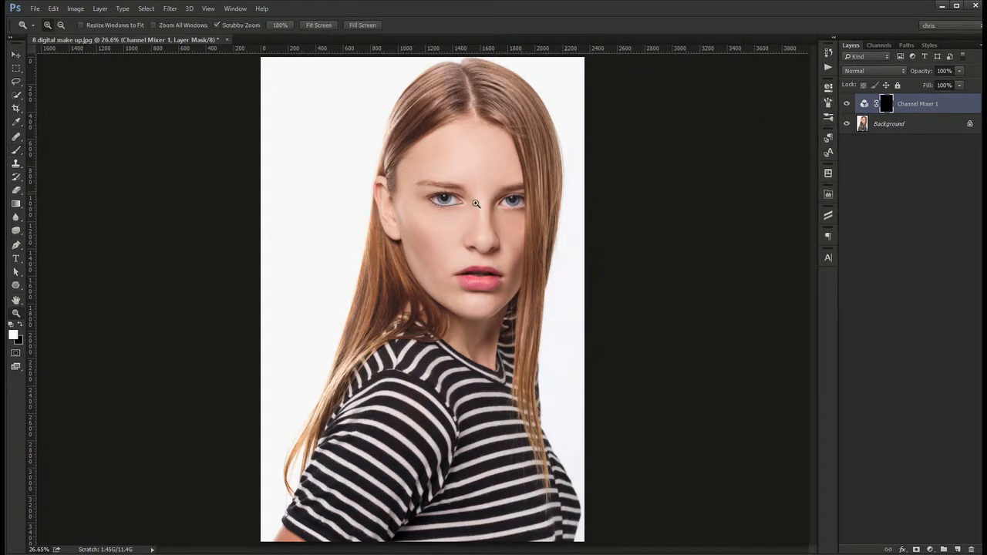
Add a second Channel Mixer adjustment layer above the first one
{"action": "mouse_move", "coordinate": [461, 148]}
{"action": "left_mouse_down"}
{"action": "mouse_move", "coordinate": [500, 224]}
{"action": "mouse_move", "coordinate": [506, 205]}
{"action": "left_mouse_up"}
{"action": "key", "text": "z"}
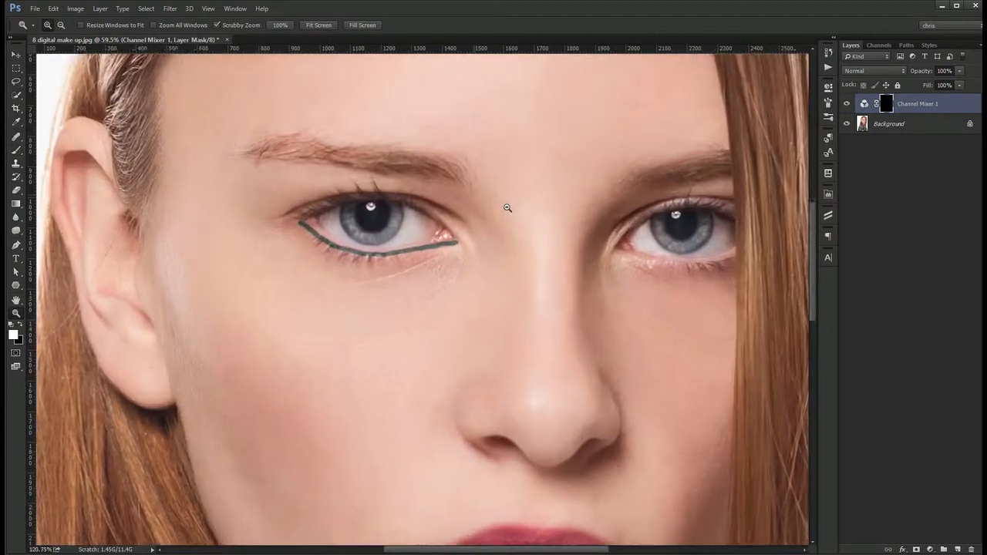
{"action": "key", "text": "ctrl+0"}
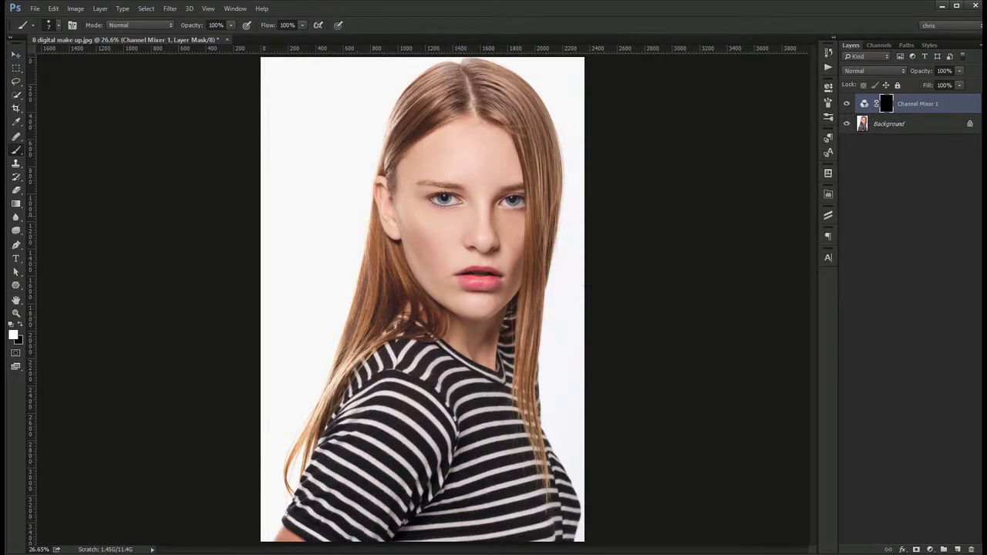
{"action": "key", "text": "v"}
{"action": "left_click", "coordinate": [930, 549]}
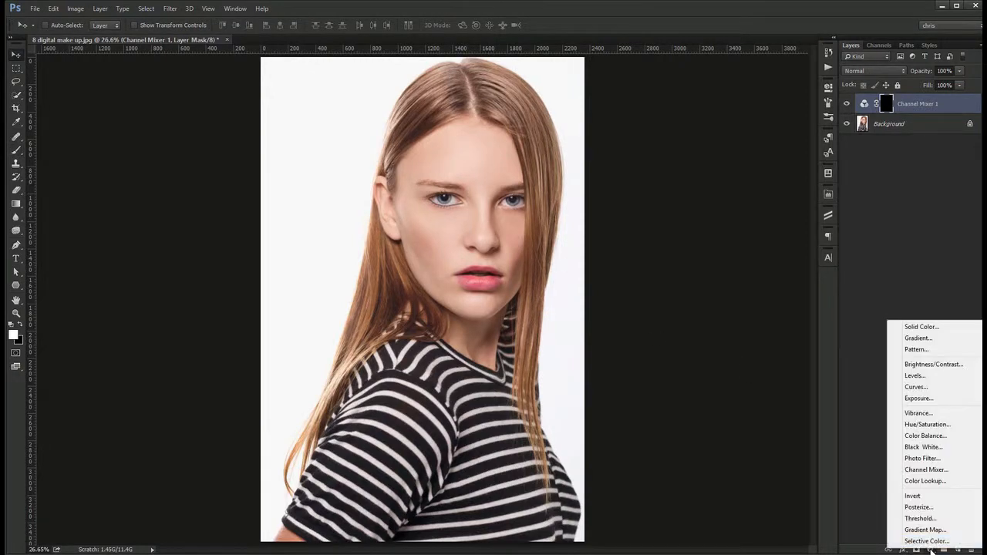
{"action": "left_click", "coordinate": [925, 470]}
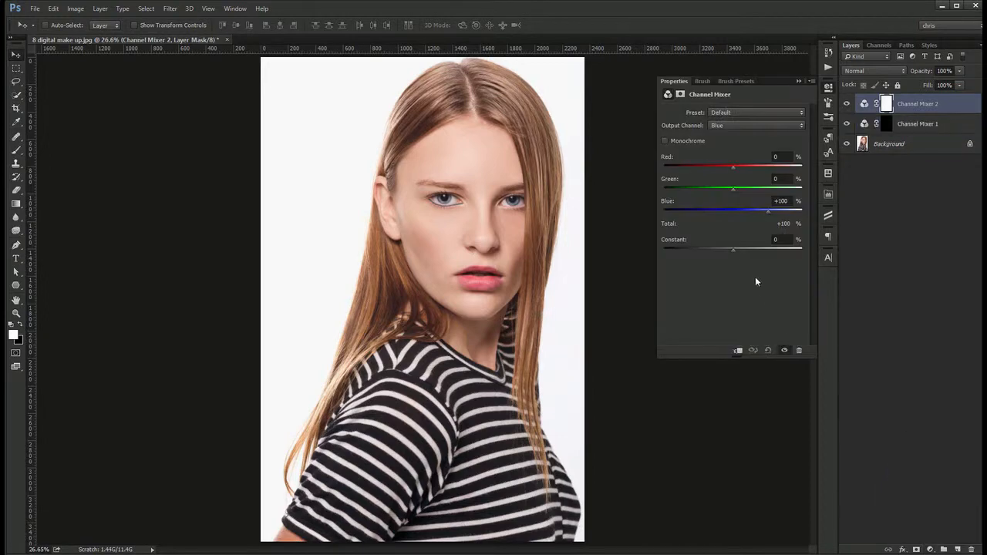
Set the new Channel Mixer's Red output channel to Red 0% and Blue 100%
{"action": "left_click", "coordinate": [751, 125]}
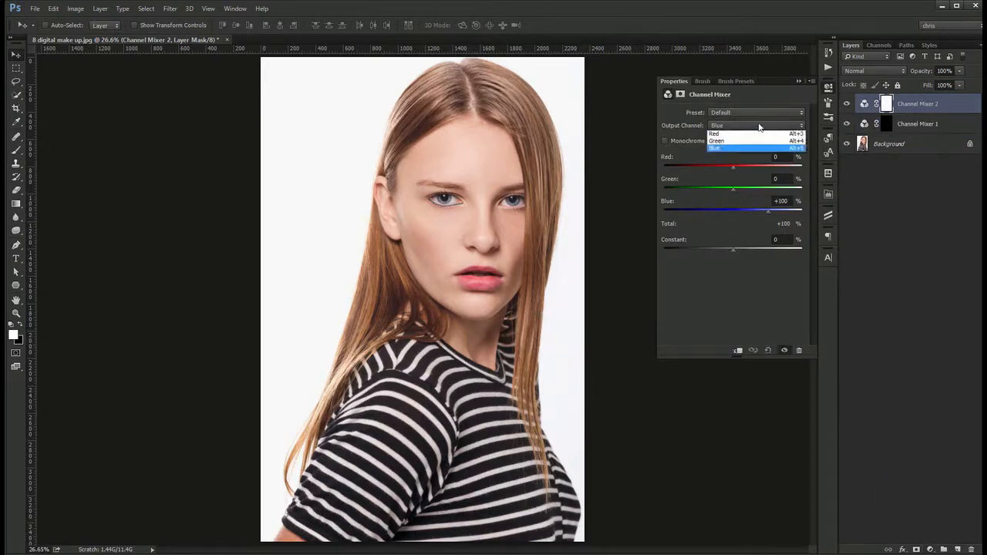
{"action": "left_click", "coordinate": [736, 132]}
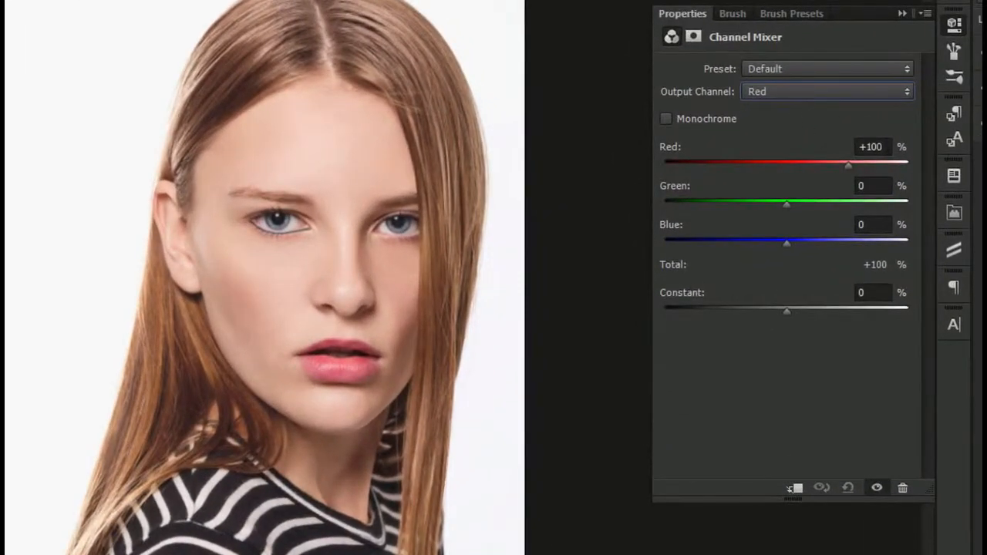
{"action": "key", "text": "Tab"}
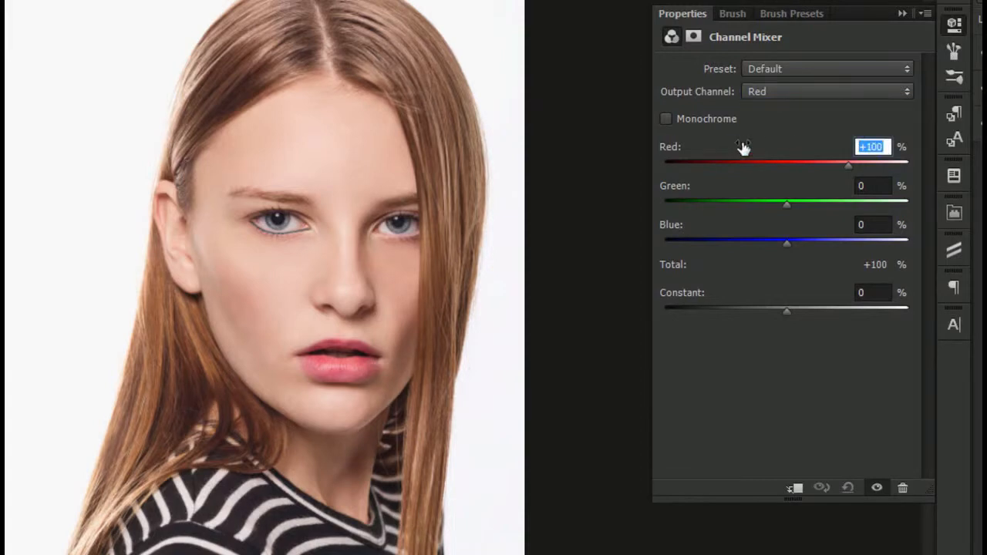
{"action": "type", "text": "0"}
{"action": "key", "text": "Tab"}
{"action": "key", "text": "Tab"}
{"action": "type", "text": "100"}
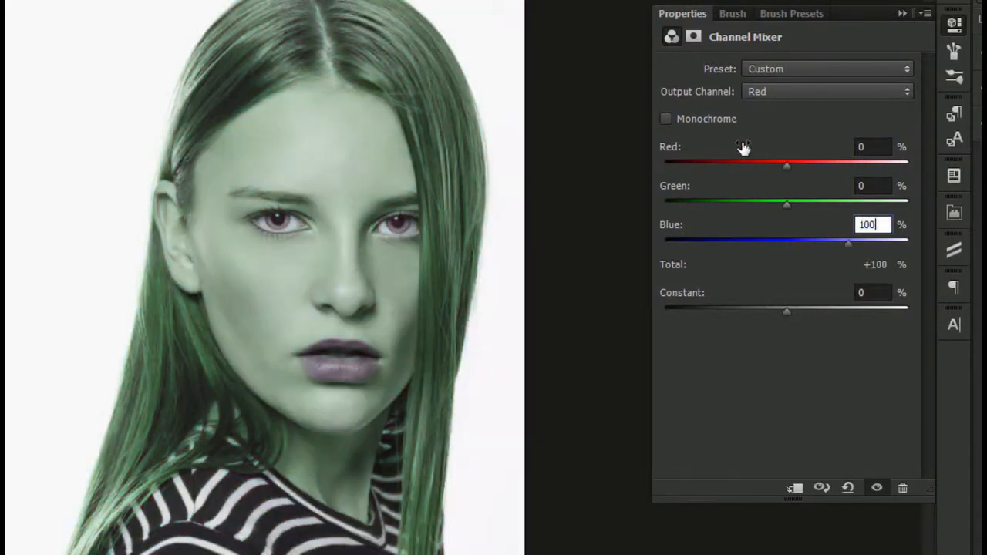
Set the Green output channel of the same Channel Mixer to Green 0% and Blue 100%
{"action": "left_click", "coordinate": [782, 97]}
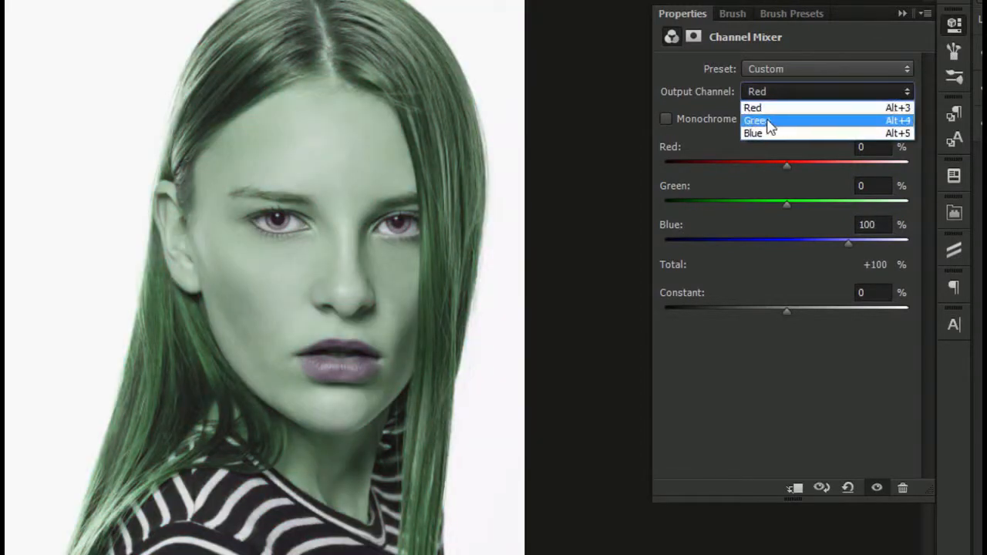
{"action": "left_click", "coordinate": [766, 121]}
{"action": "key", "text": "Tab"}
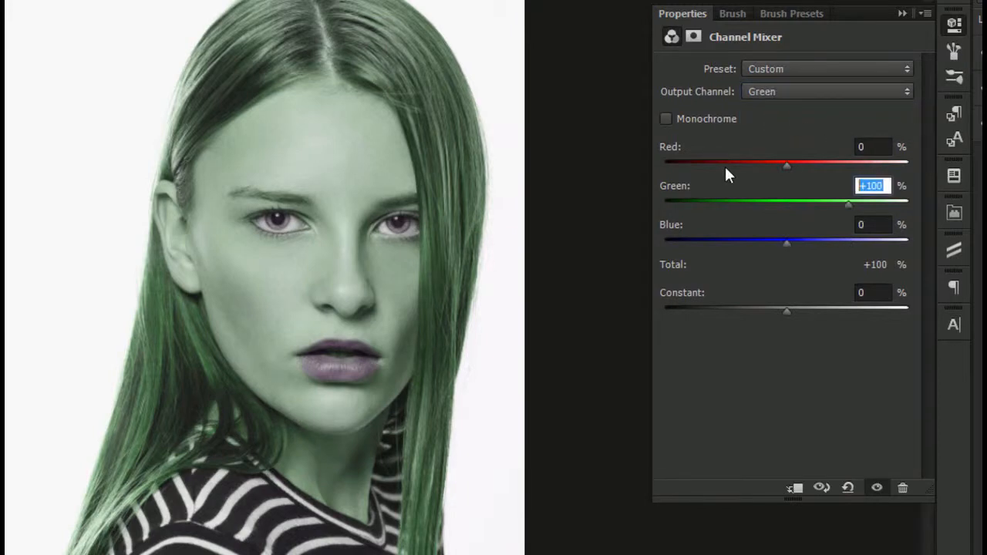
{"action": "type", "text": "0"}
{"action": "key", "text": "Tab"}
{"action": "type", "text": "100"}
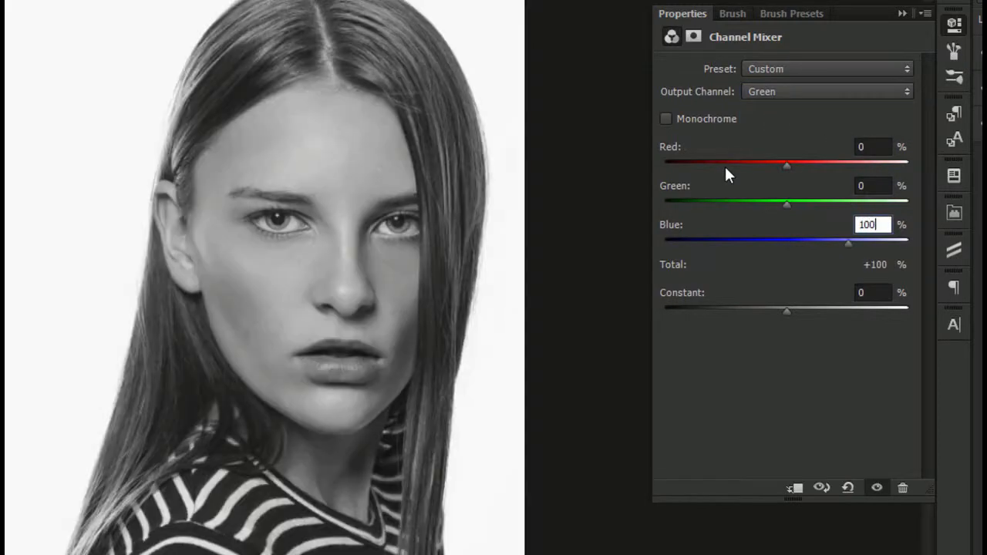
Set the Blue output channel of the same Channel Mixer to Red 100% and Blue 0%
{"action": "left_click", "coordinate": [826, 91]}
{"action": "left_click", "coordinate": [798, 133]}
{"action": "key", "text": "Tab"}
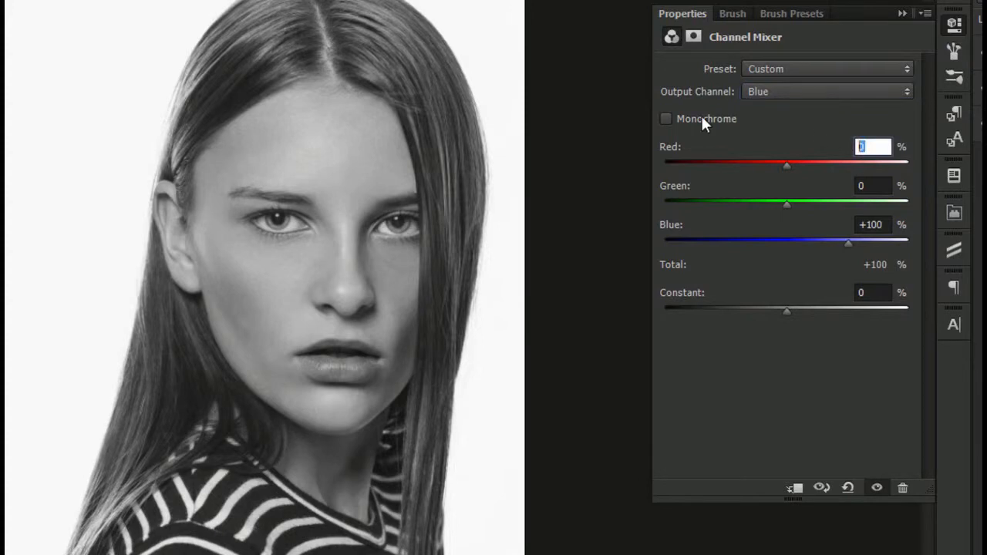
{"action": "type", "text": "100"}
{"action": "key", "text": "Tab"}
{"action": "key", "text": "Tab"}
{"action": "type", "text": "0"}
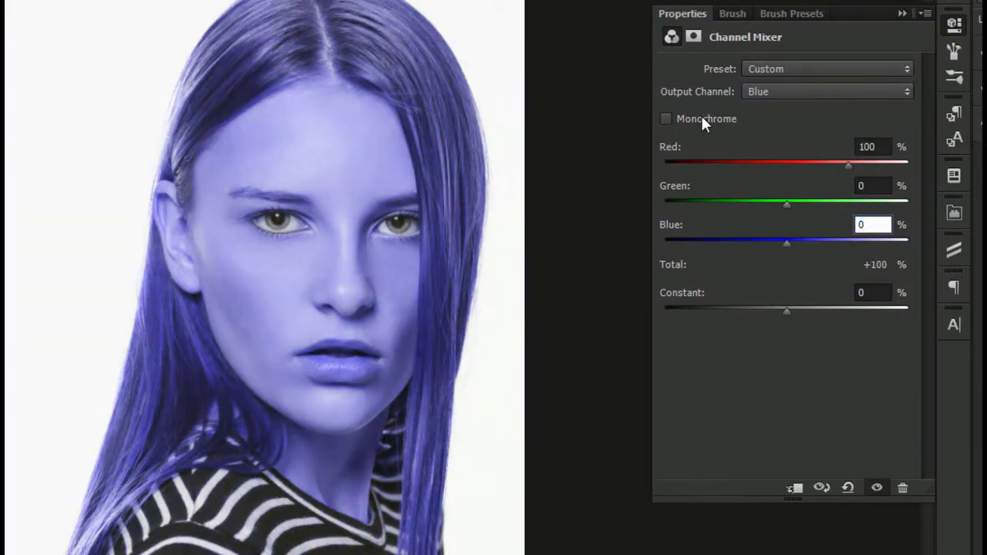
{"action": "key", "text": "Return"}
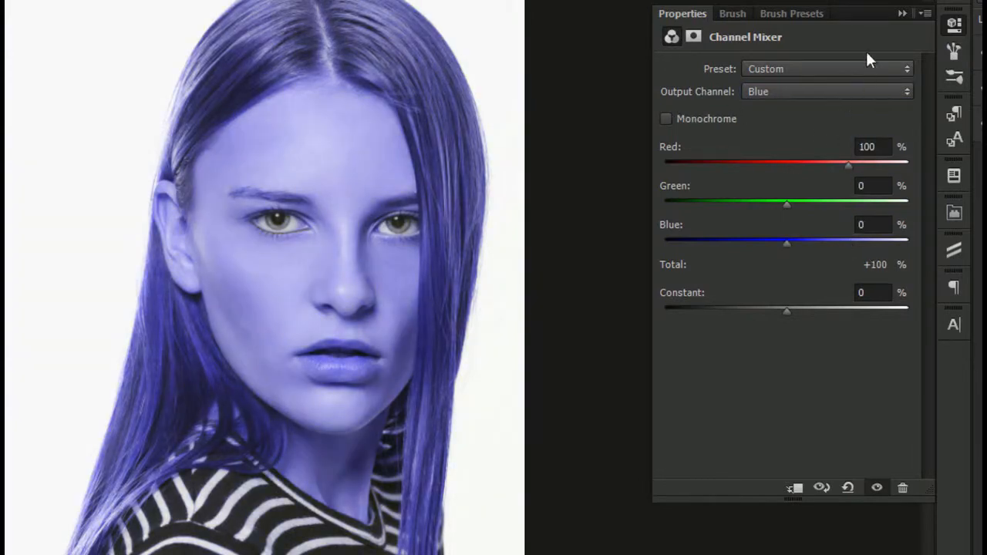
Invert the second Channel Mixer's mask to black and set the Brush to 70 px with 0% hardness
{"action": "left_click", "coordinate": [953, 23]}
{"action": "key", "text": "ctrl+plus"}
{"action": "key", "text": "ctrl+plus"}
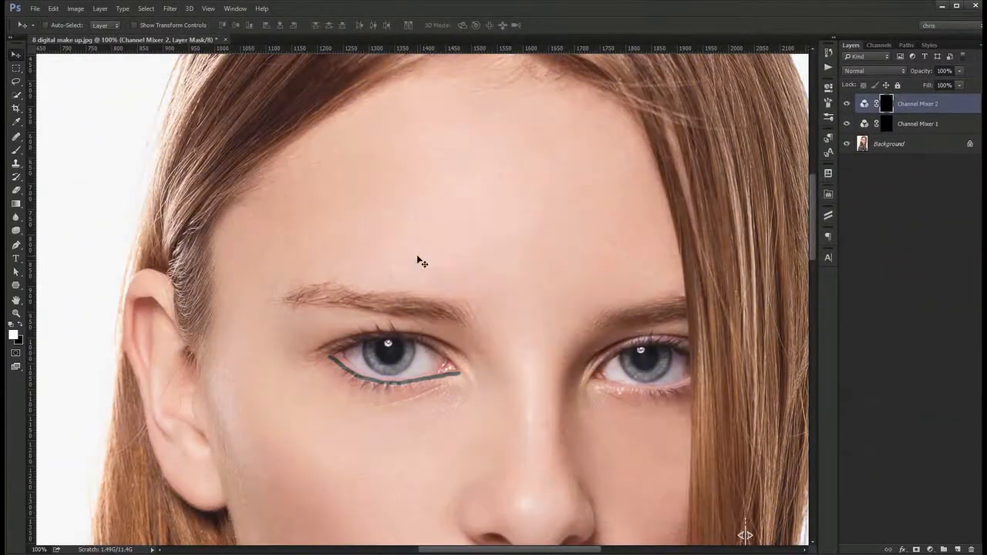
{"action": "key", "text": "b"}
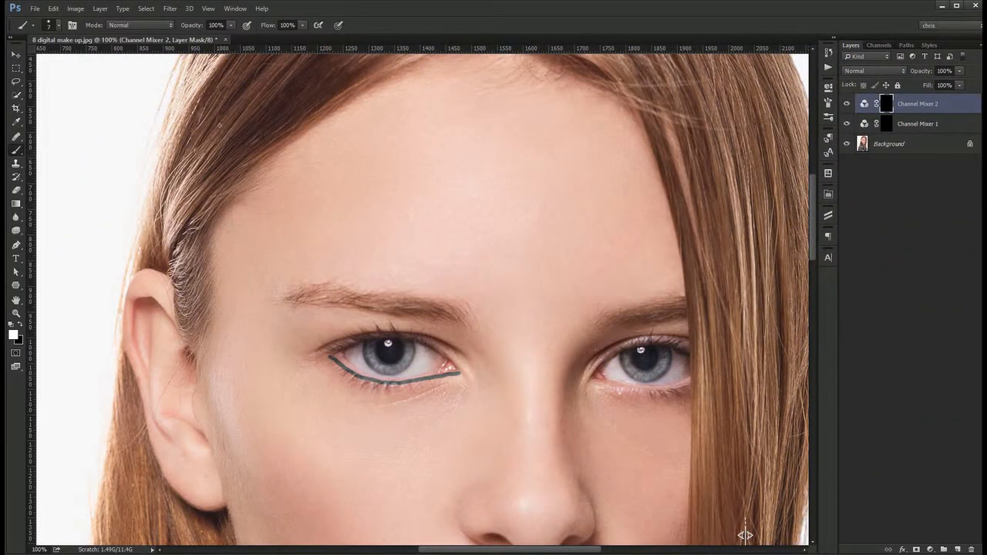
{"action": "key", "text": "F5"}
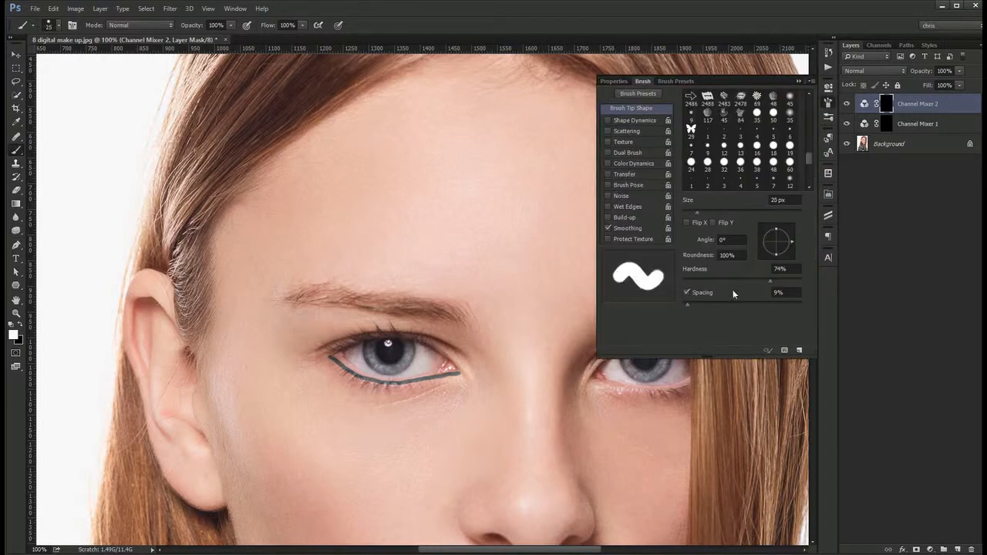
{"action": "key", "text": "shift+bracketleft"}
{"action": "key", "text": "shift+bracketleft"}
{"action": "key", "text": "shift+bracketleft"}
{"action": "key", "text": "bracketright"}
{"action": "key", "text": "bracketright"}
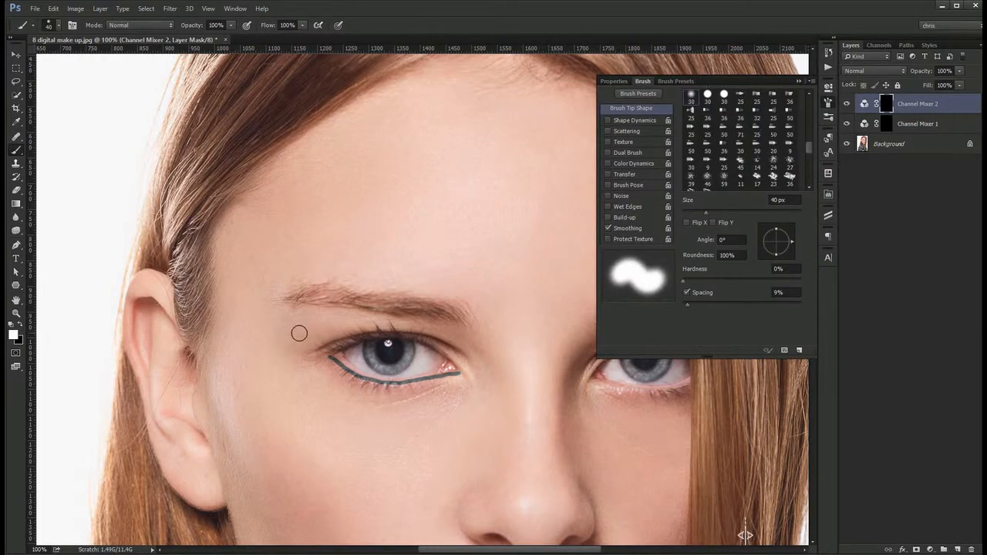
{"action": "key", "text": "bracketright"}
{"action": "key", "text": "bracketright"}
{"action": "key", "text": "bracketright"}
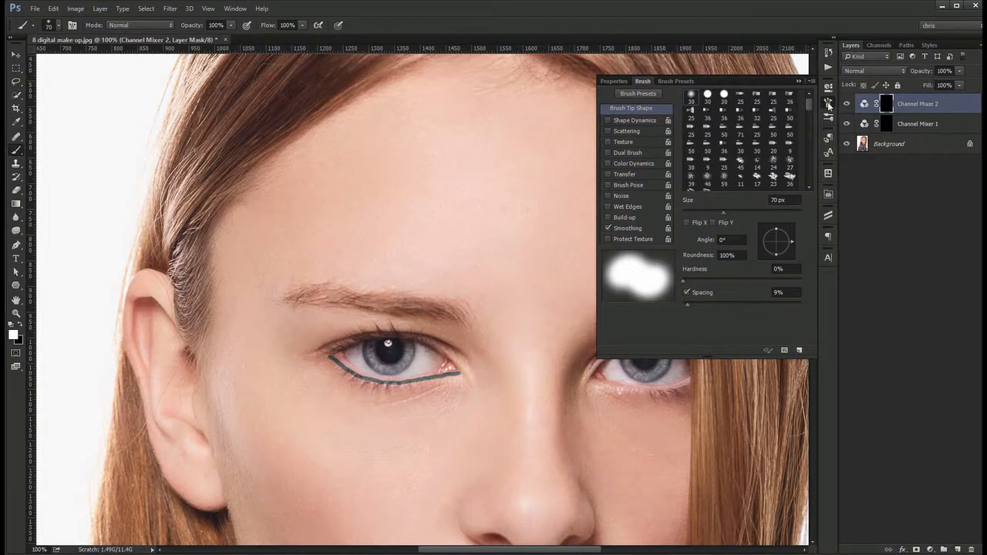
{"action": "left_click", "coordinate": [828, 106]}
Paint eyeshadow in white on the mask between upper lid and eyebrow, starting at 80 px and narrowing to 15 px toward the nose
{"action": "scroll", "coordinate": [374, 351], "scroll_direction": "up", "scroll_amount": 3}
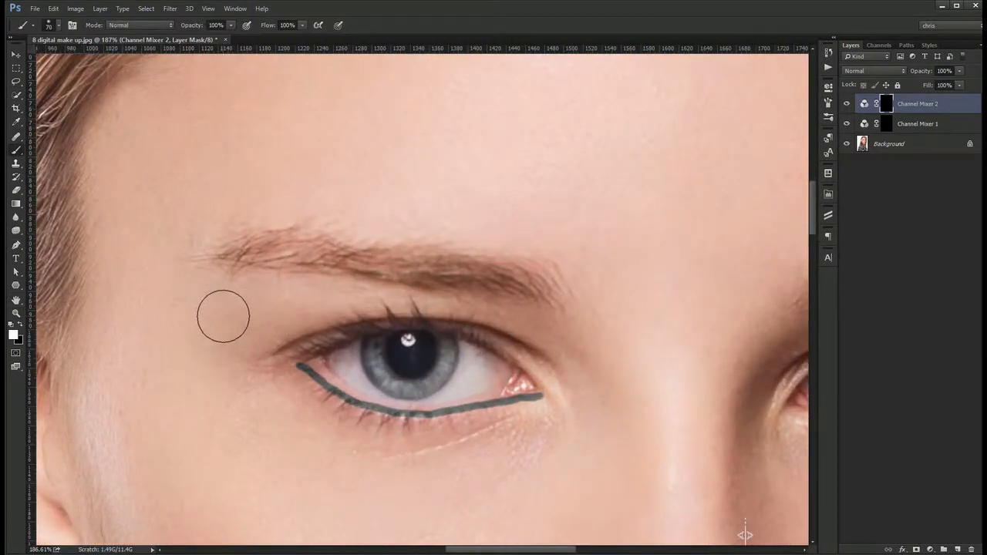
{"action": "key", "text": "bracketright"}
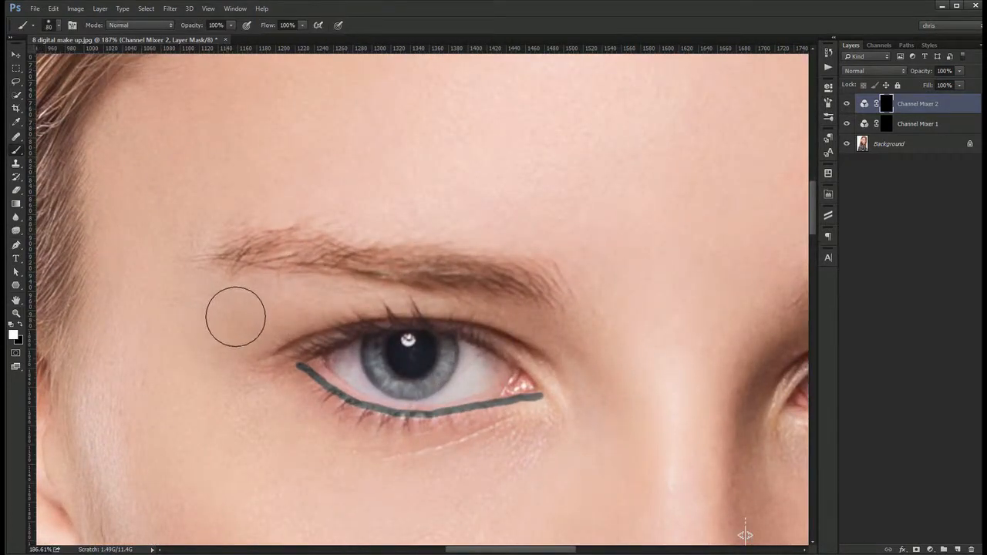
{"action": "mouse_move", "coordinate": [239, 329]}
{"action": "left_mouse_down"}
{"action": "mouse_move", "coordinate": [251, 316]}
{"action": "mouse_move", "coordinate": [231, 311]}
{"action": "mouse_move", "coordinate": [277, 313]}
{"action": "mouse_move", "coordinate": [292, 294]}
{"action": "mouse_move", "coordinate": [343, 293]}
{"action": "mouse_move", "coordinate": [456, 306]}
{"action": "mouse_move", "coordinate": [523, 331]}
{"action": "left_mouse_up"}
{"action": "key", "text": "bracketleft"}
{"action": "key", "text": "bracketleft"}
{"action": "key", "text": "bracketleft"}
{"action": "key", "text": "bracketleft"}
{"action": "key", "text": "bracketleft"}
{"action": "key", "text": "bracketleft"}
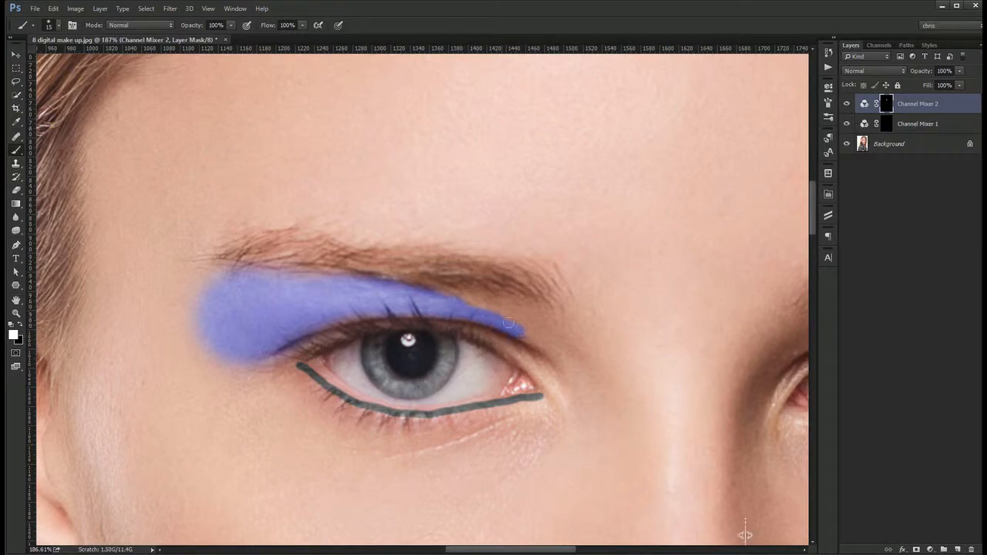
Refine the eyeshadow's edge along the eyebrow on the mask with the 15 px brush, switching between black and white
{"action": "key", "text": "ctrl+0"}
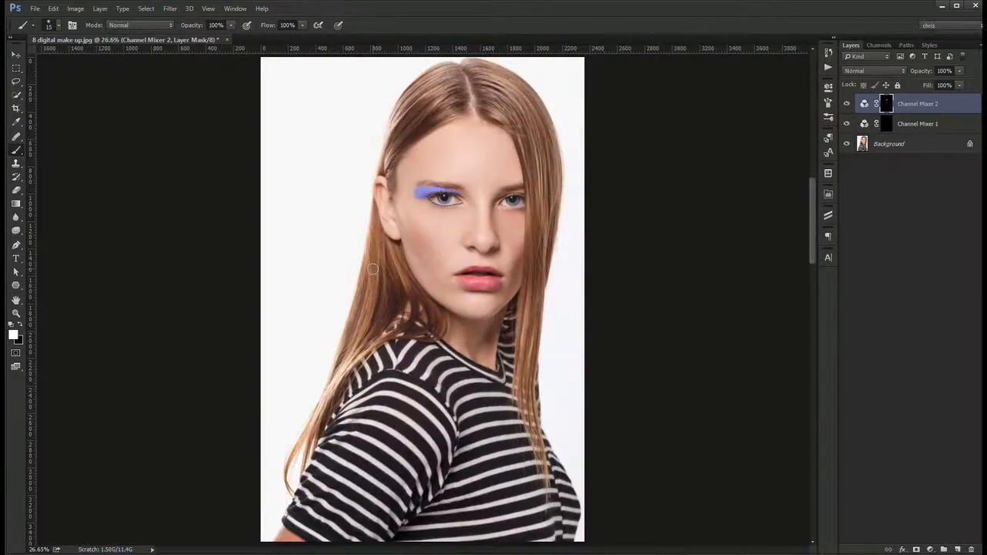
{"action": "left_click", "coordinate": [461, 174], "text": "ctrl"}
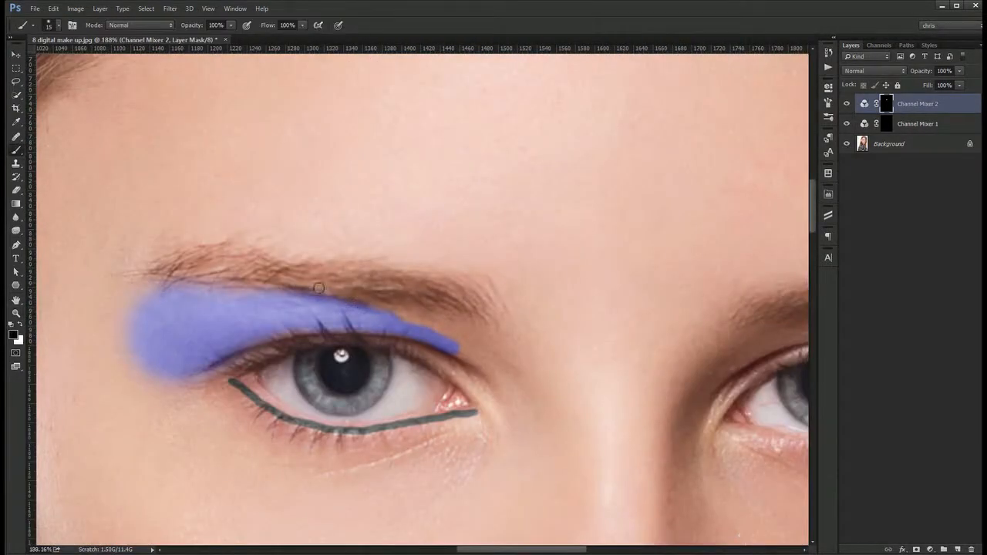
{"action": "key", "text": "x"}
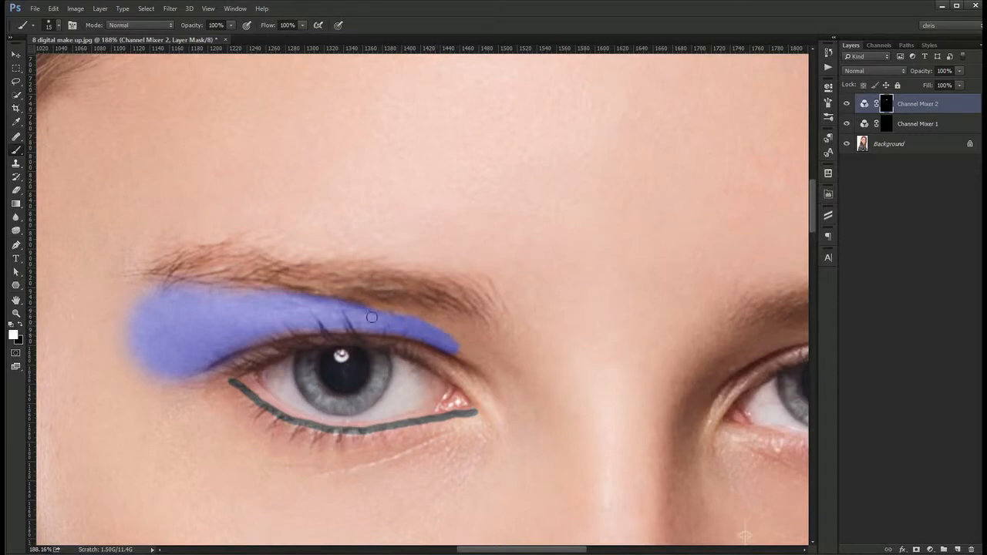
{"action": "key", "text": "x"}
Reopen the second Channel Mixer's settings and set its Red output channel to Red -200%
{"action": "key", "text": "ctrl+0"}
{"action": "key", "text": "v"}
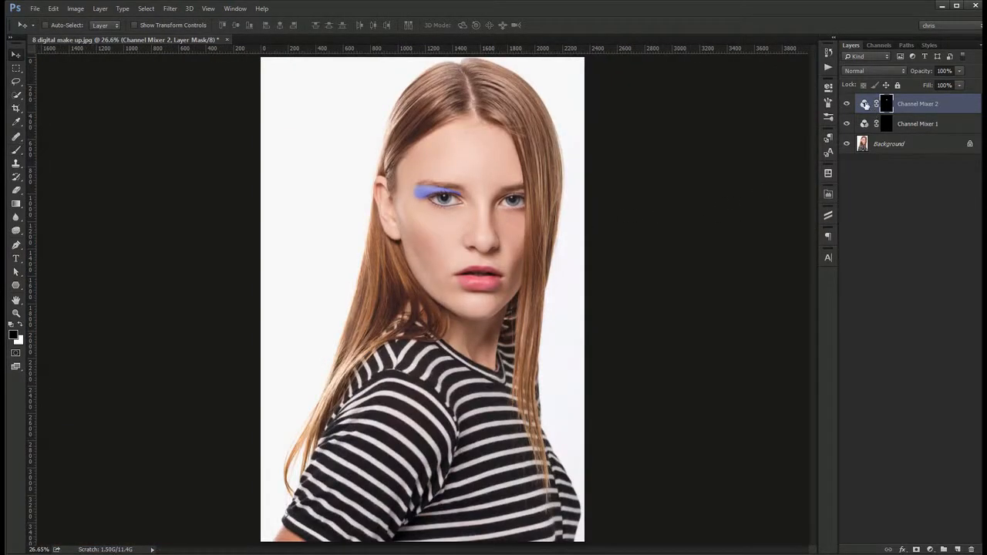
{"action": "double_click", "coordinate": [864, 104]}
{"action": "left_click", "coordinate": [742, 125]}
{"action": "left_click", "coordinate": [725, 131]}
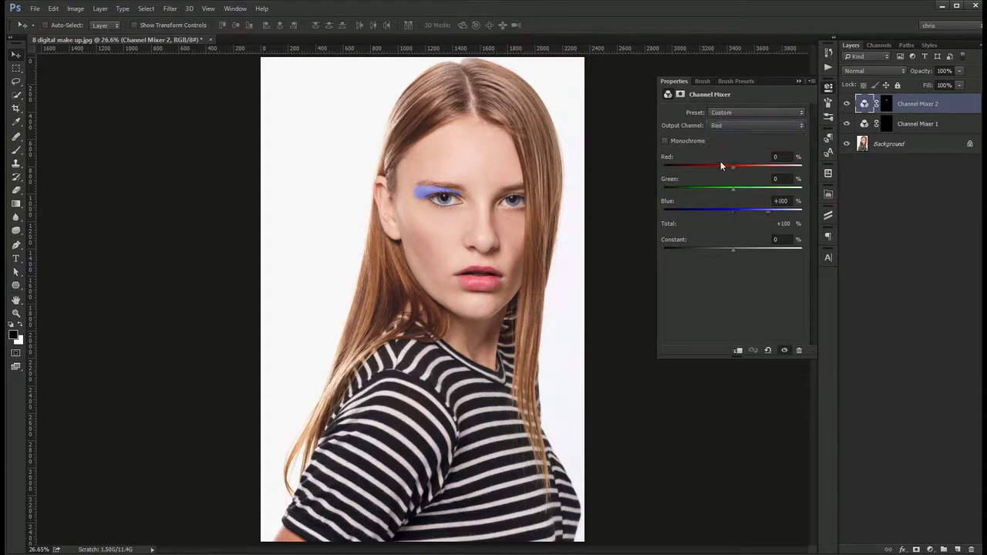
{"action": "left_click_drag", "start_coordinate": [732, 167], "coordinate": [661, 170]}
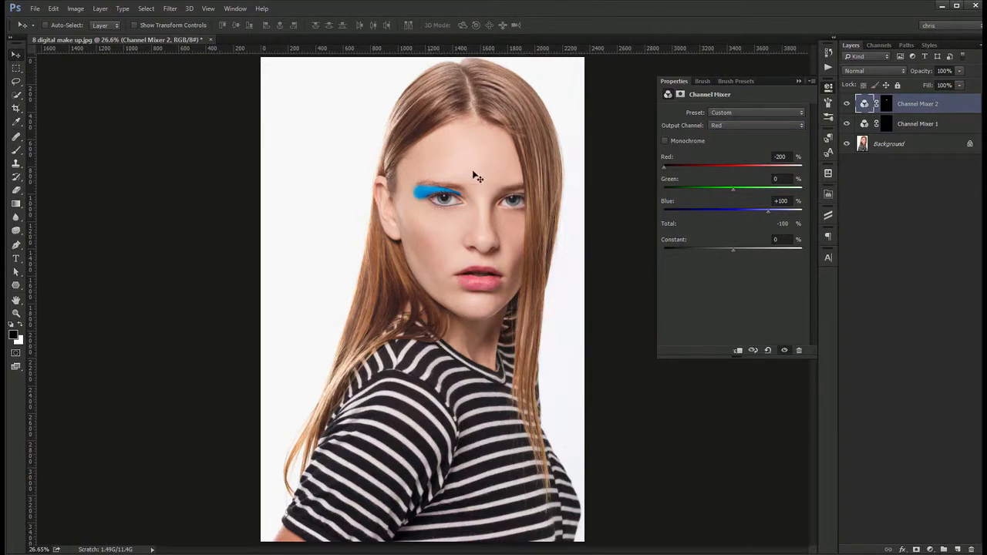
Lower the second Channel Mixer layer's opacity to 50% and set Red to +104% in its Red output channel
{"action": "key", "text": "5"}
{"action": "left_click_drag", "start_coordinate": [722, 164], "coordinate": [769, 168]}
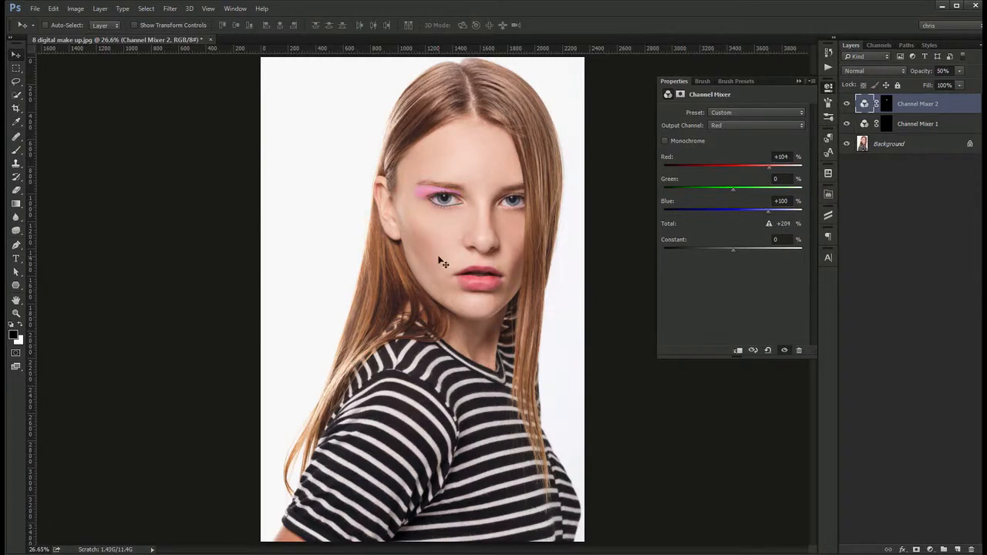
{"action": "left_click", "coordinate": [826, 89]}
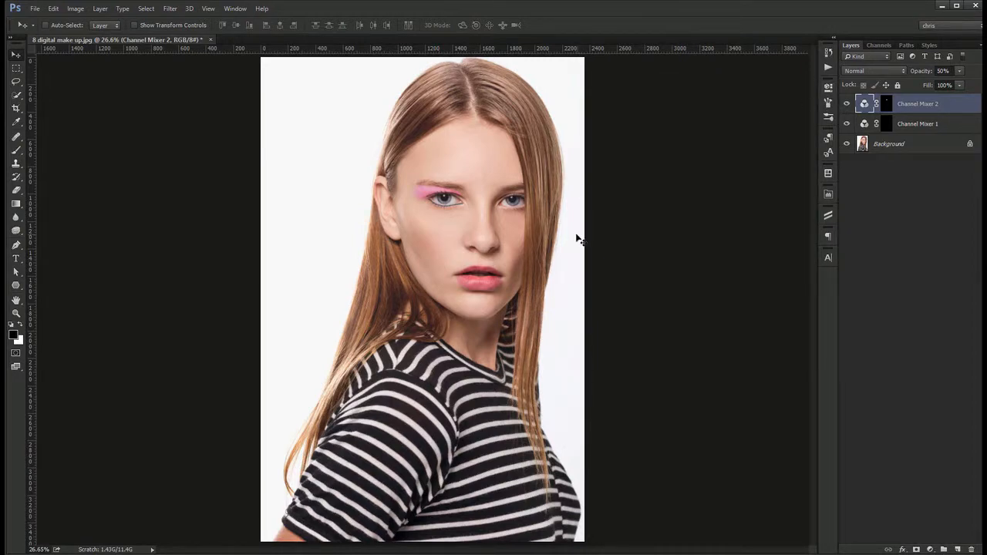